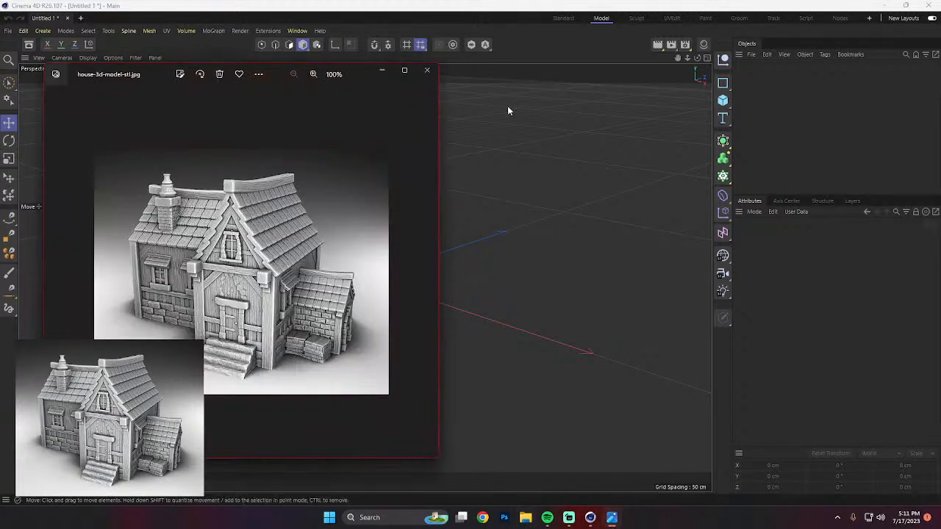
Enlarge the house-3d-model-stl.jpg reference and examine the house's roofs, chimney, windows, entrance steps and side annex.
{"action": "left_click_drag", "start_coordinate": [146, 68], "coordinate": [379, 57]}
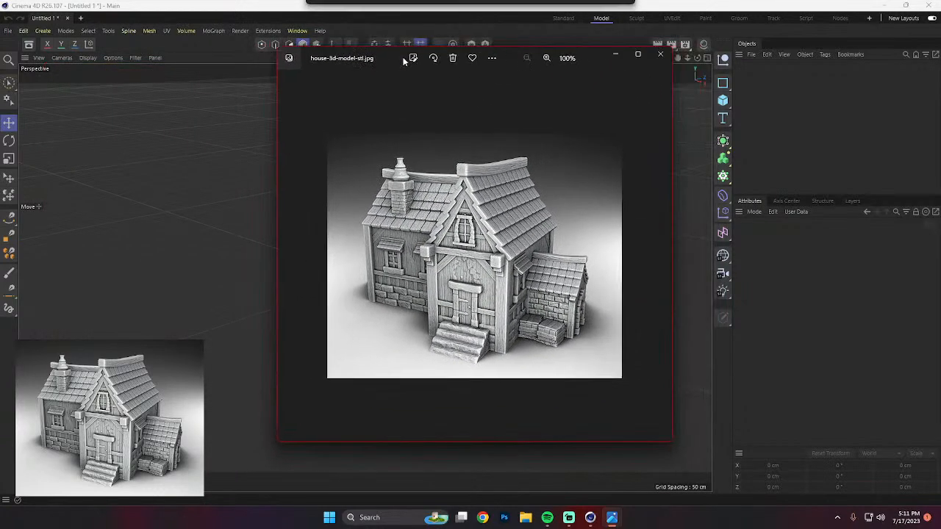
{"action": "left_click", "coordinate": [639, 57]}
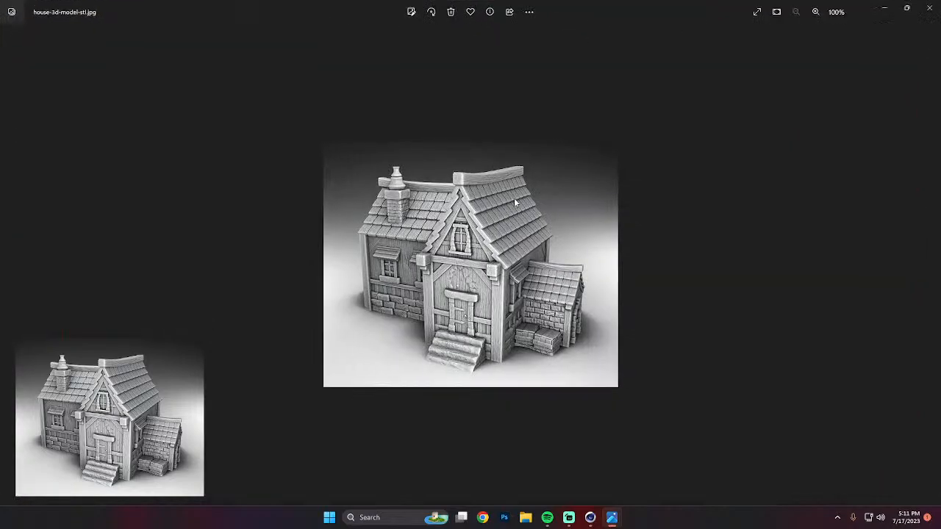
{"action": "scroll", "coordinate": [498, 249], "scroll_direction": "up", "scroll_amount": 5}
{"action": "scroll", "coordinate": [497, 251], "scroll_direction": "down", "scroll_amount": 2}
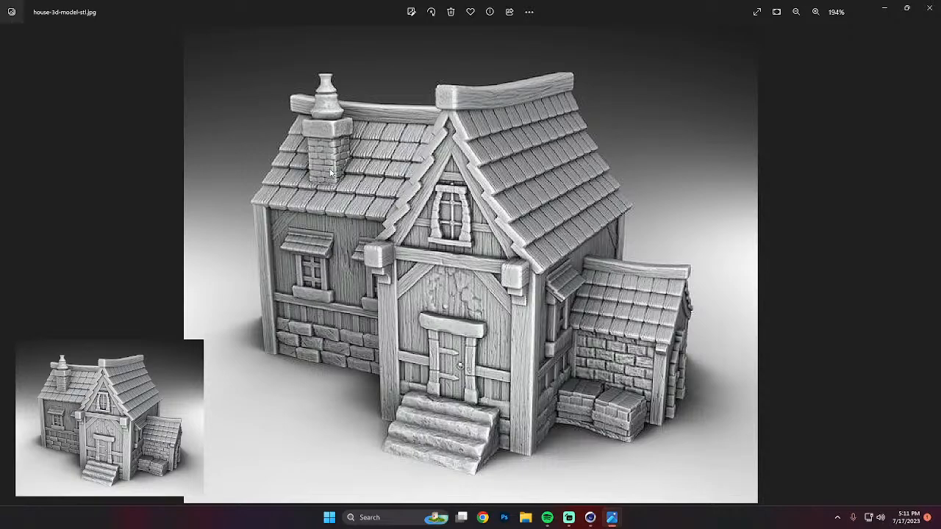
{"action": "scroll", "coordinate": [577, 357], "scroll_direction": "up", "scroll_amount": 3}
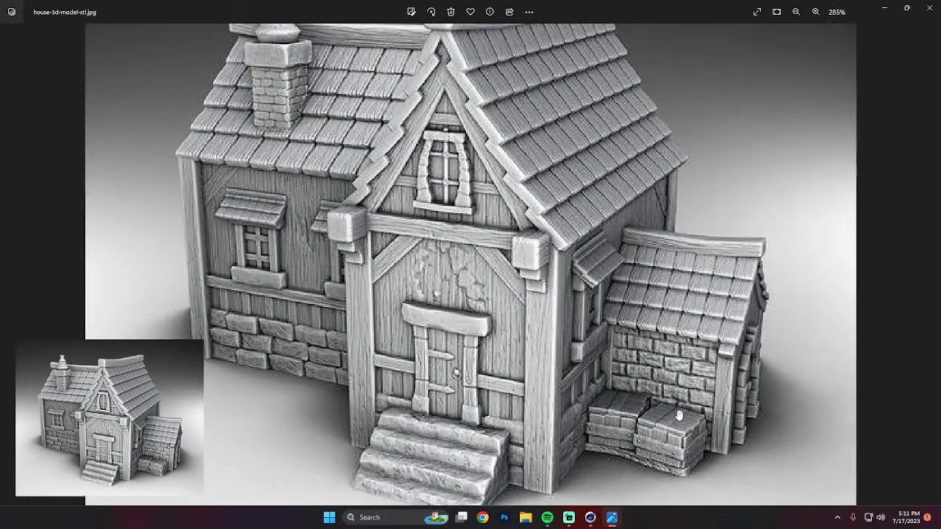
{"action": "scroll", "coordinate": [687, 408], "scroll_direction": "up", "scroll_amount": 2}
{"action": "scroll", "coordinate": [693, 398], "scroll_direction": "down", "scroll_amount": 2}
{"action": "scroll", "coordinate": [536, 201], "scroll_direction": "up", "scroll_amount": 1}
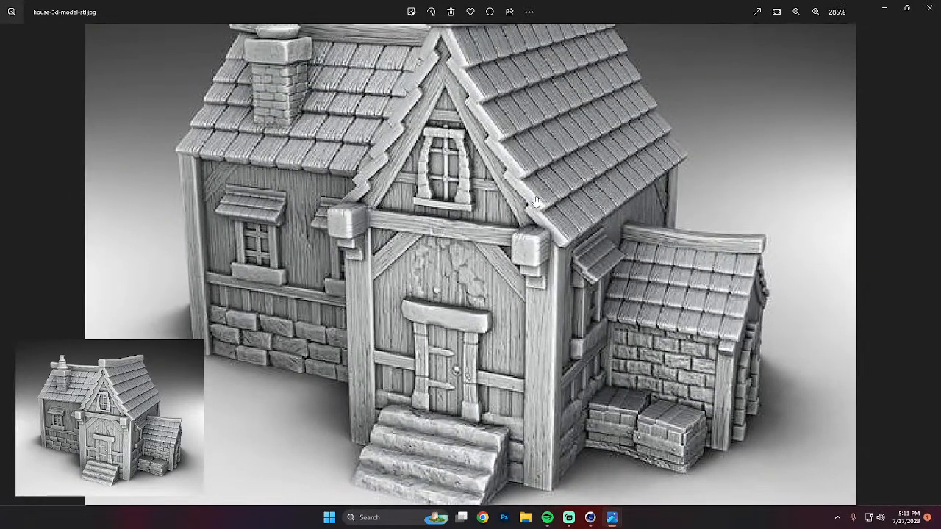
{"action": "scroll", "coordinate": [536, 201], "scroll_direction": "down", "scroll_amount": 3}
{"action": "scroll", "coordinate": [505, 280], "scroll_direction": "up", "scroll_amount": 3}
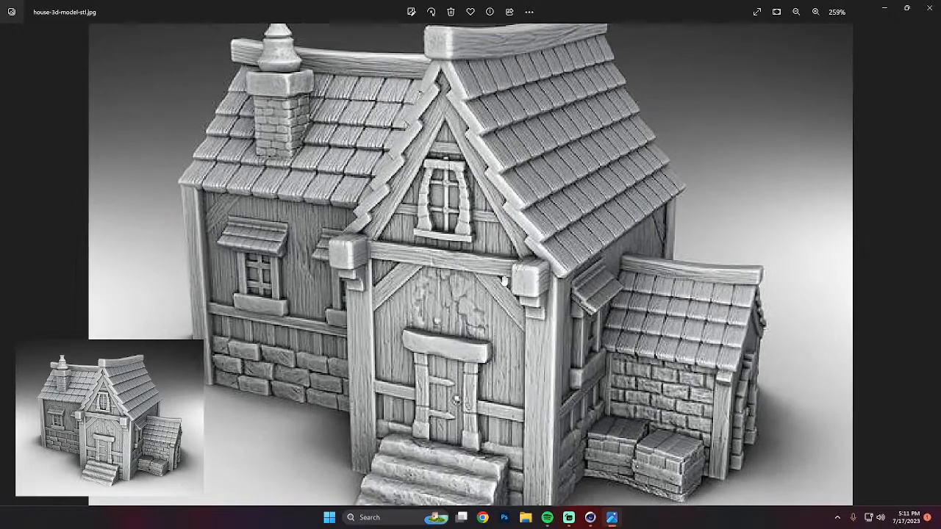
{"action": "scroll", "coordinate": [503, 282], "scroll_direction": "down", "scroll_amount": 1}
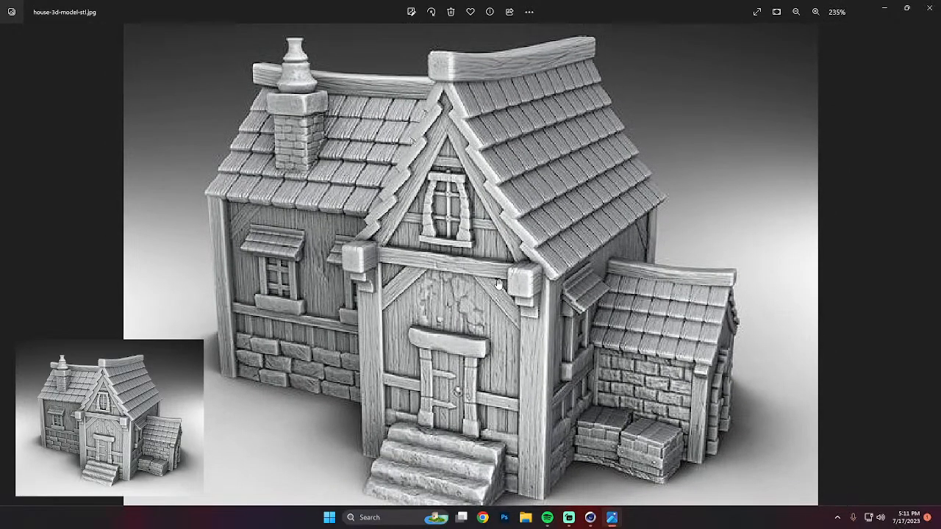
{"action": "scroll", "coordinate": [527, 321], "scroll_direction": "down", "scroll_amount": 1}
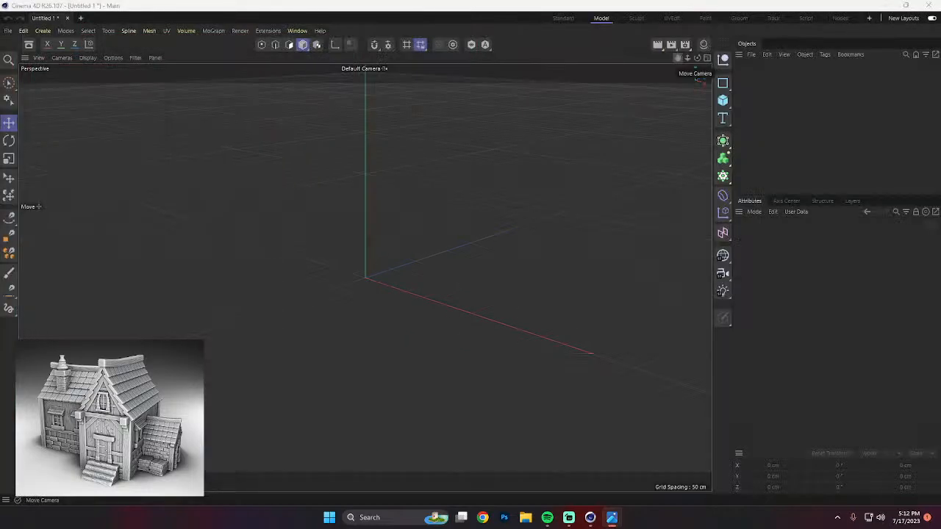
{"action": "left_click", "coordinate": [502, 262]}
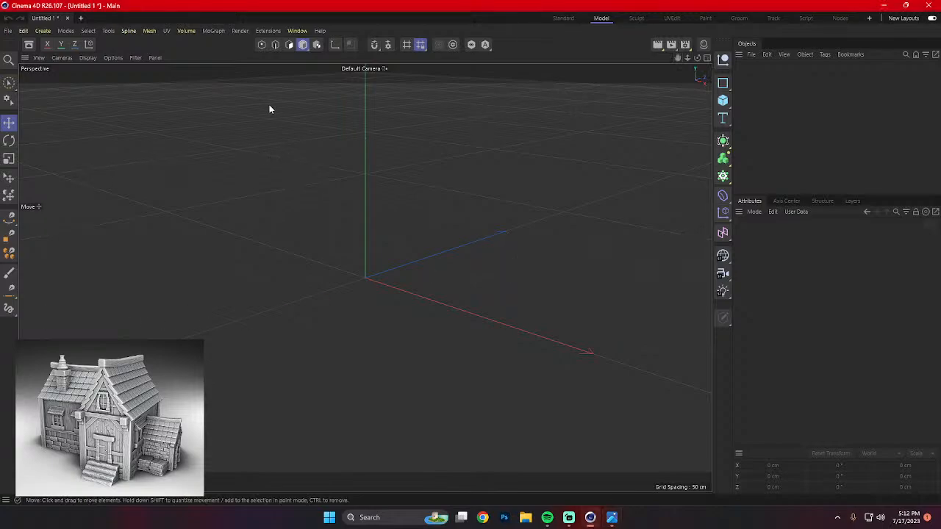
{"action": "left_click", "coordinate": [110, 417]}
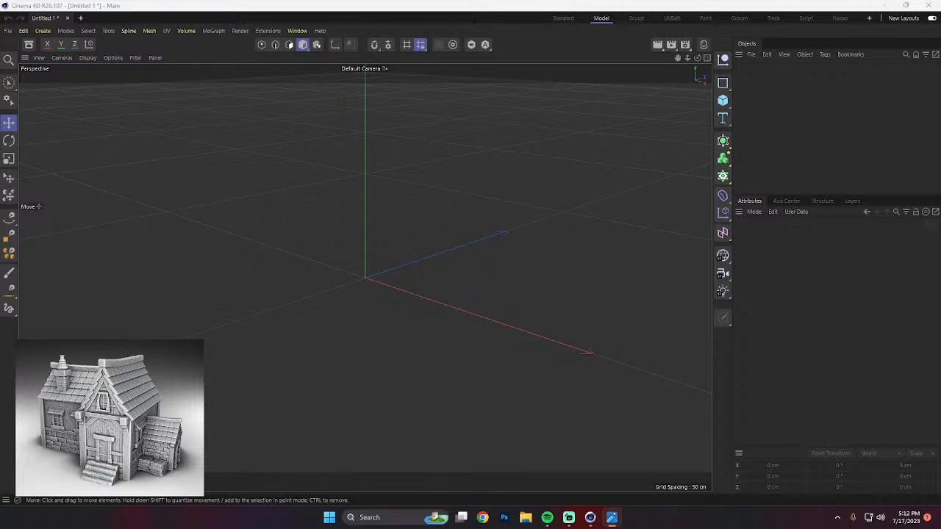
{"action": "left_click", "coordinate": [482, 517]}
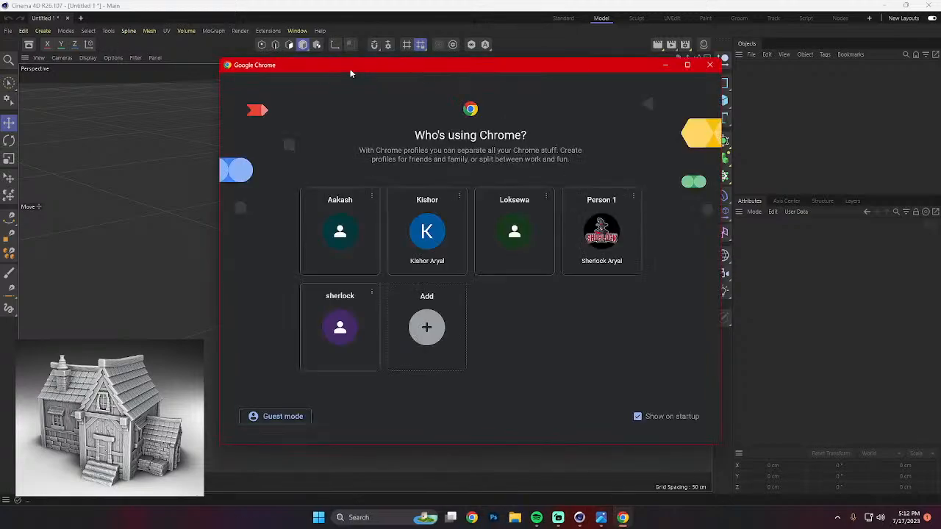
{"action": "left_click_drag", "start_coordinate": [351, 71], "coordinate": [0, 81]}
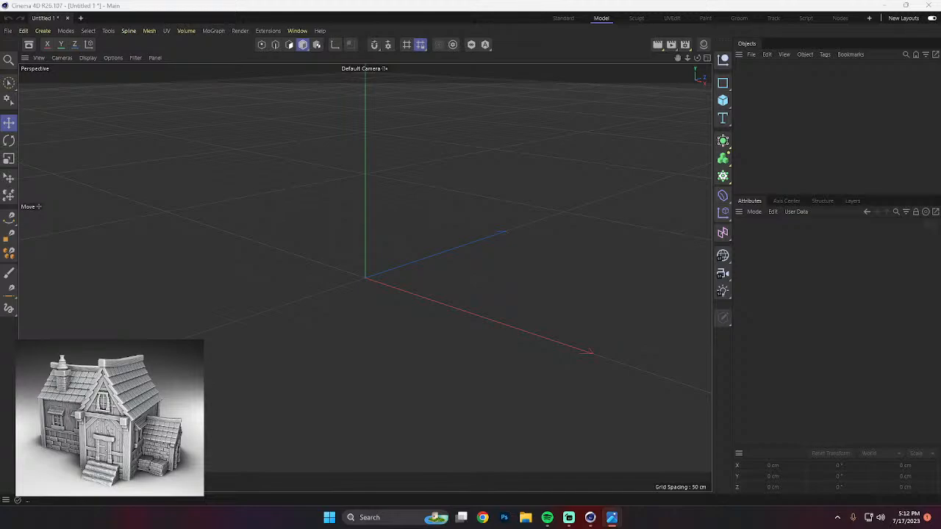
{"action": "left_click", "coordinate": [350, 330]}
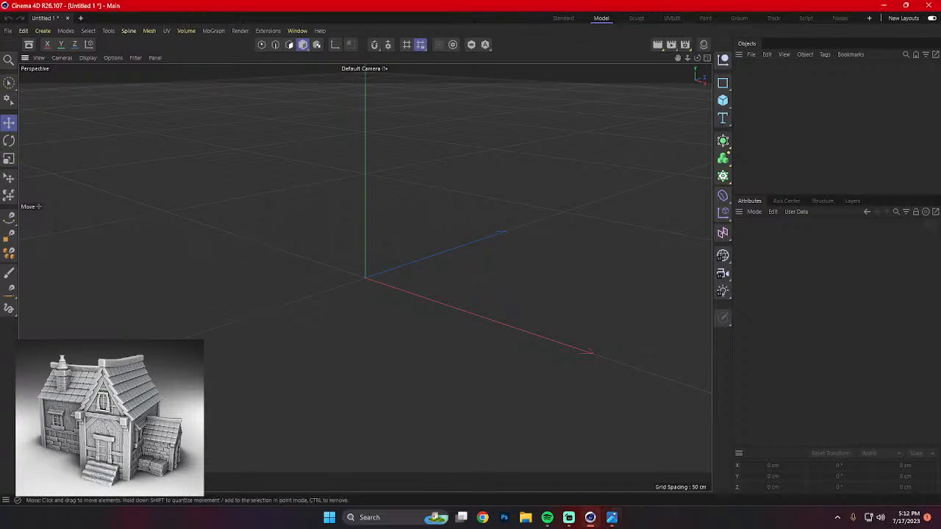
Examine the door, stone steps, side window and brick annex in the house reference image, and clear it from the workspace.
{"action": "left_click_drag", "start_coordinate": [0, 143], "coordinate": [494, 88]}
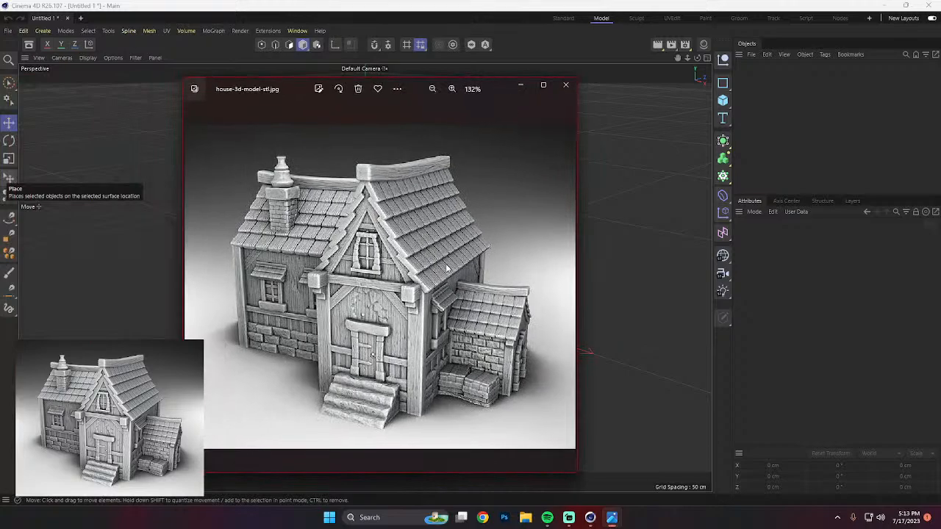
{"action": "scroll", "coordinate": [443, 274], "scroll_direction": "up", "scroll_amount": 1}
{"action": "scroll", "coordinate": [443, 273], "scroll_direction": "up", "scroll_amount": 1}
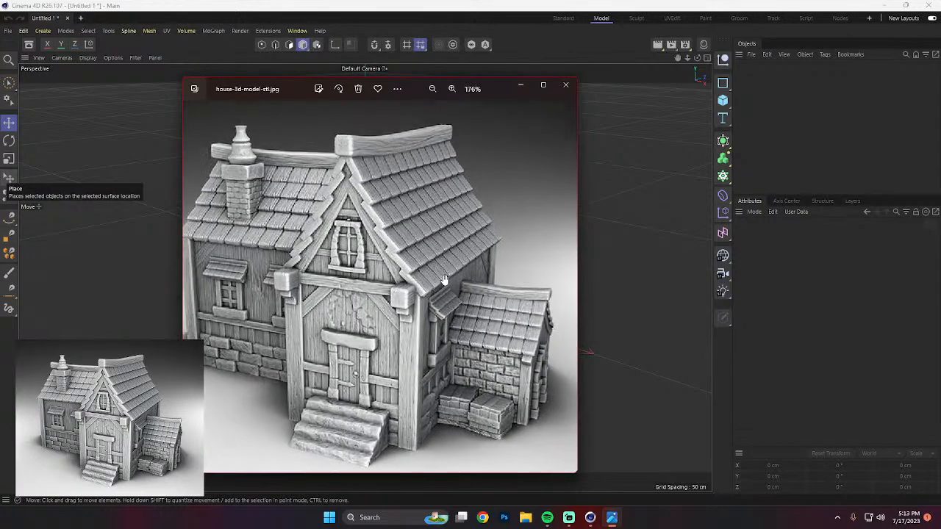
{"action": "scroll", "coordinate": [491, 398], "scroll_direction": "up", "scroll_amount": 1}
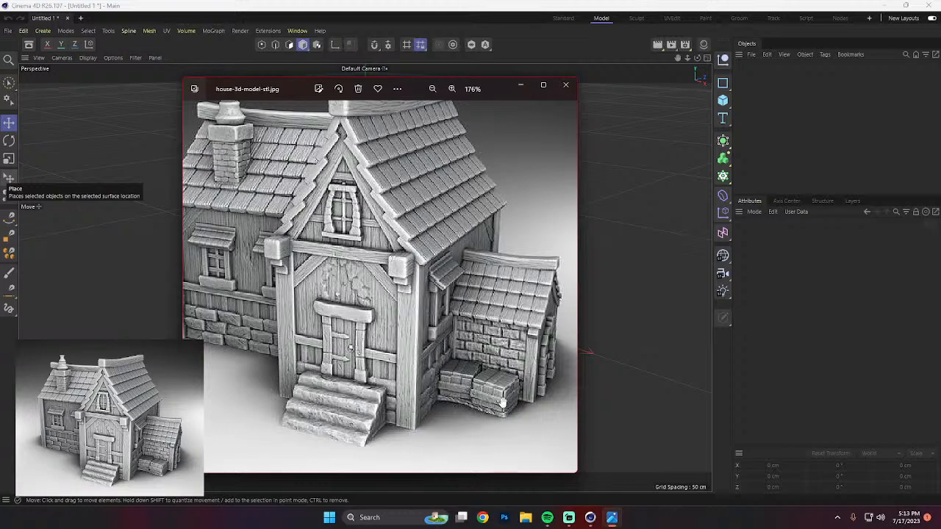
{"action": "left_click_drag", "start_coordinate": [410, 90], "coordinate": [409, 69]}
{"action": "scroll", "coordinate": [479, 360], "scroll_direction": "up", "scroll_amount": 4}
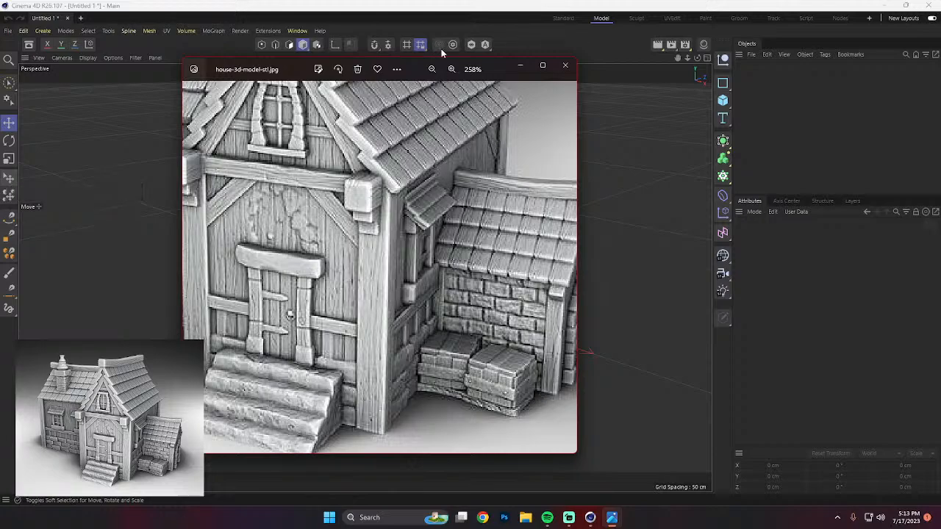
{"action": "left_click_drag", "start_coordinate": [491, 73], "coordinate": [0, 94]}
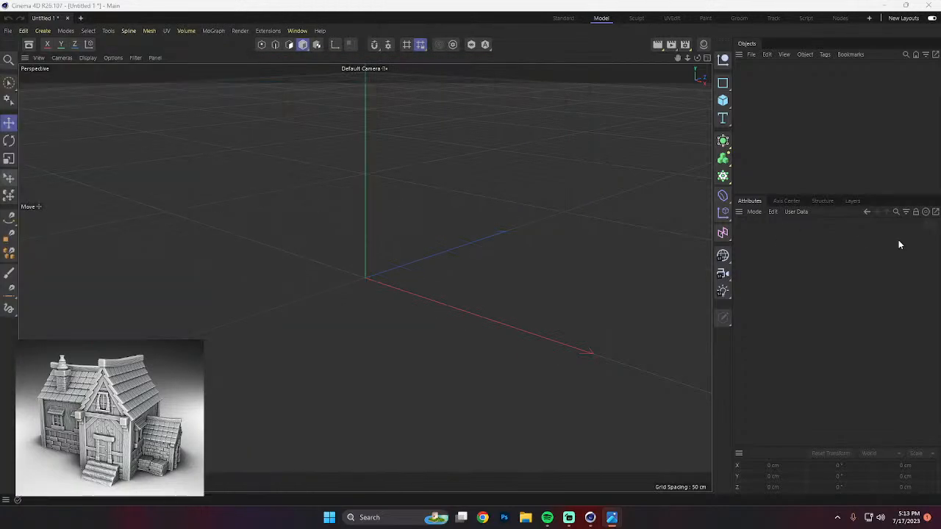
Add a cube and move it to about 49.5 cm in Y and 101.8 cm in Z.
{"action": "left_click", "coordinate": [722, 100]}
{"action": "left_click", "coordinate": [759, 118]}
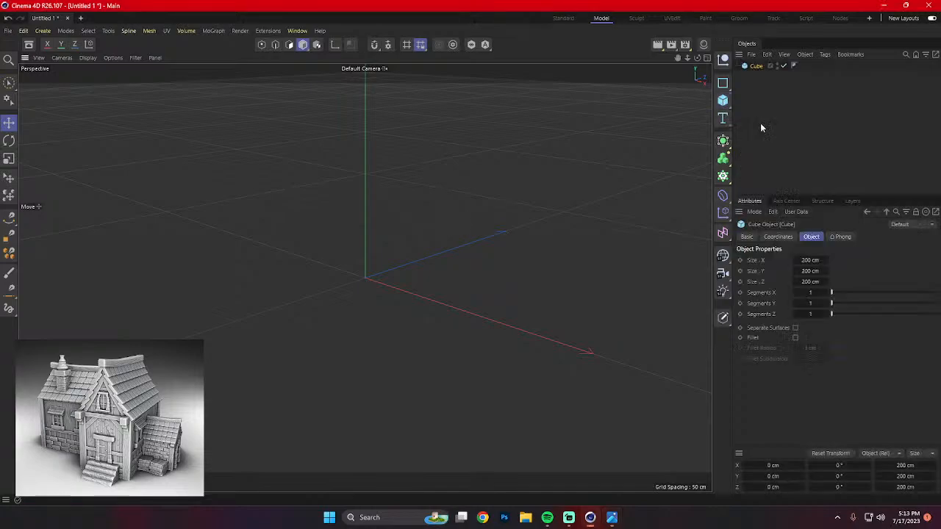
{"action": "left_click_drag", "start_coordinate": [488, 321], "coordinate": [487, 330], "text": "alt"}
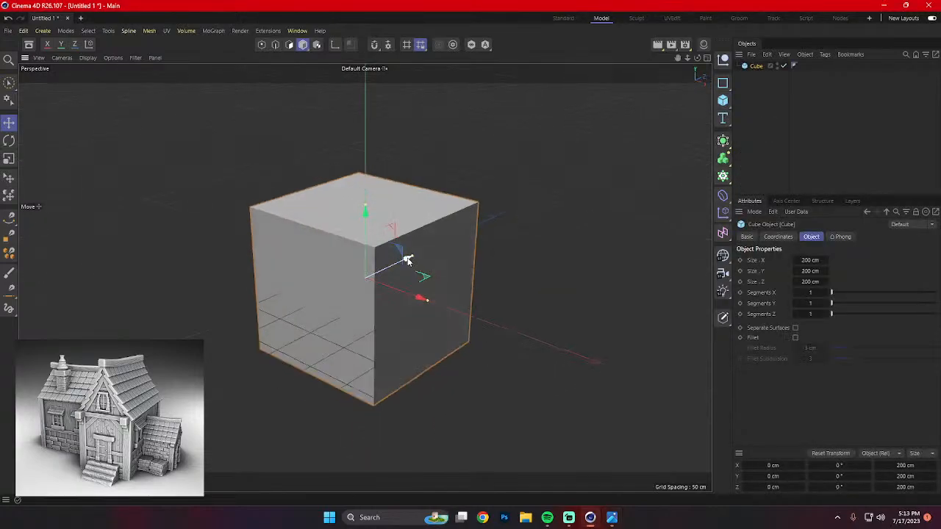
{"action": "left_click_drag", "start_coordinate": [408, 259], "coordinate": [453, 237]}
{"action": "left_click_drag", "start_coordinate": [419, 211], "coordinate": [419, 180]}
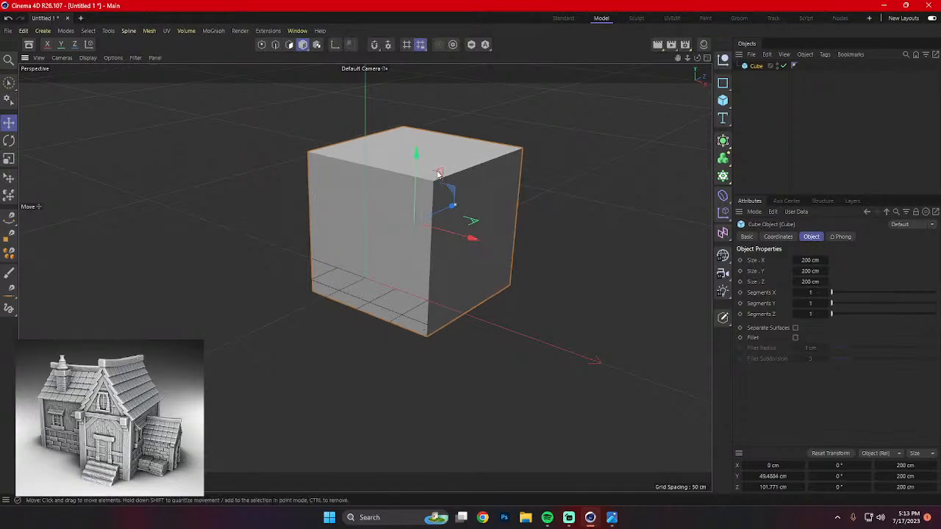
{"action": "left_click_drag", "start_coordinate": [542, 202], "coordinate": [443, 197], "text": "alt"}
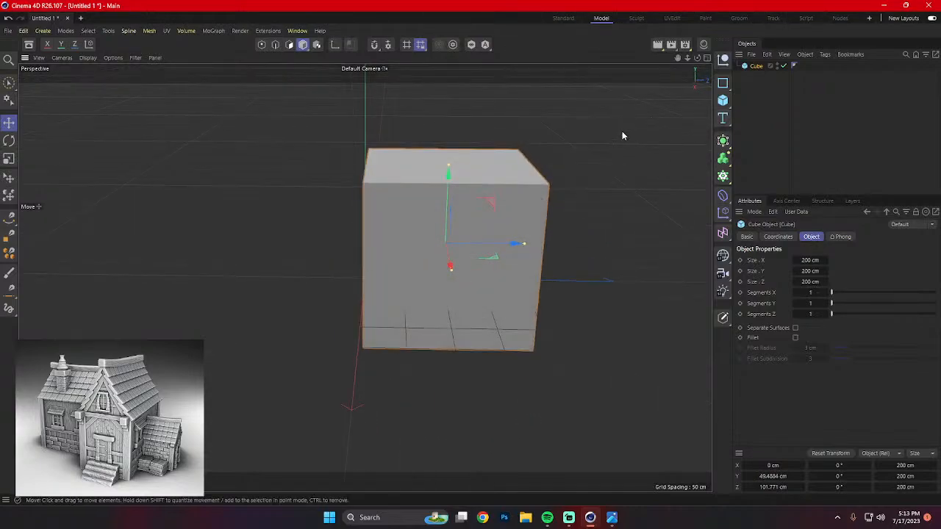
{"action": "key", "text": "c"}
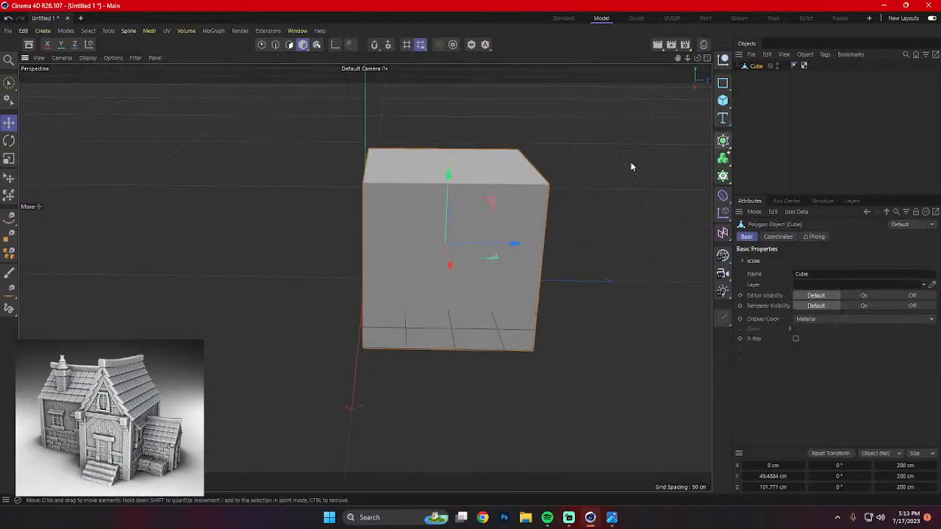
{"action": "left_click_drag", "start_coordinate": [630, 164], "coordinate": [662, 171], "text": "alt"}
{"action": "middle_click_drag", "start_coordinate": [634, 176], "coordinate": [585, 209], "text": "alt"}
{"action": "key", "text": "ctrl+z"}
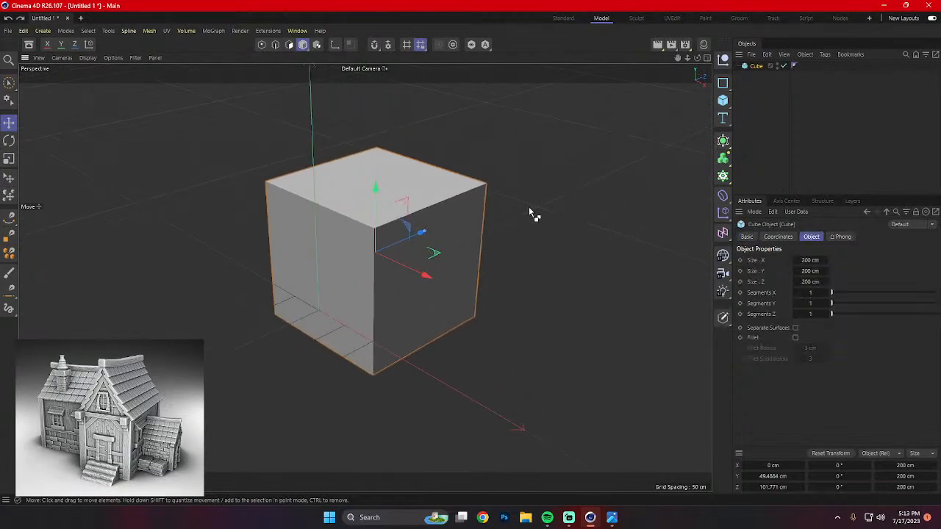
Make the cube editable and nest it under a new Subdivision Surface generator.
{"action": "right_click", "coordinate": [458, 233]}
{"action": "left_click", "coordinate": [502, 184]}
{"action": "left_click_drag", "start_coordinate": [581, 221], "coordinate": [625, 232], "text": "alt"}
{"action": "left_click_drag", "start_coordinate": [725, 152], "coordinate": [746, 154]}
{"action": "left_click_drag", "start_coordinate": [755, 76], "coordinate": [764, 67]}
Switch the subdivided cube to edge editing mode.
{"action": "left_click_drag", "start_coordinate": [664, 197], "coordinate": [514, 140], "text": "alt"}
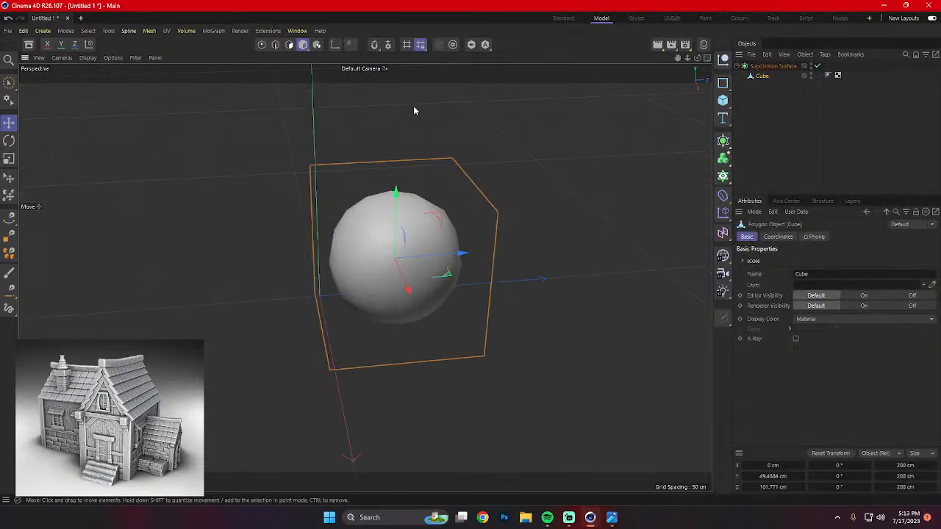
{"action": "left_click", "coordinate": [277, 45]}
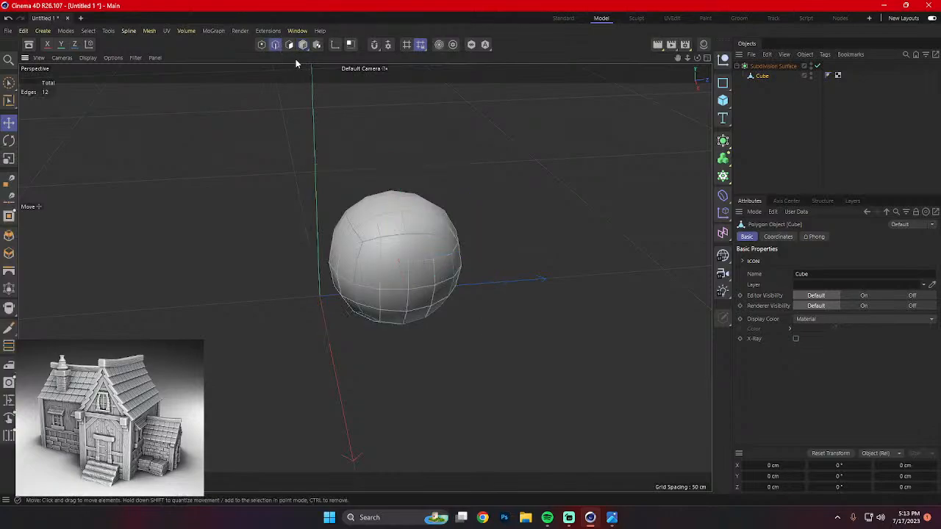
{"action": "left_click", "coordinate": [290, 47]}
{"action": "left_click", "coordinate": [276, 48]}
{"action": "left_click_drag", "start_coordinate": [544, 207], "coordinate": [573, 261], "text": "alt"}
{"action": "left_click", "coordinate": [358, 272]}
{"action": "left_click", "coordinate": [553, 222]}
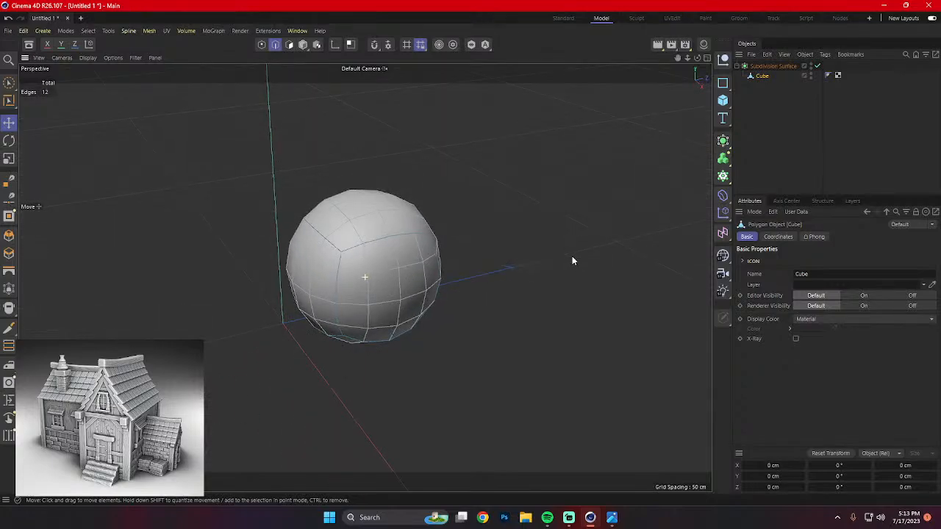
{"action": "key", "text": "u"}
{"action": "key", "text": "l"}
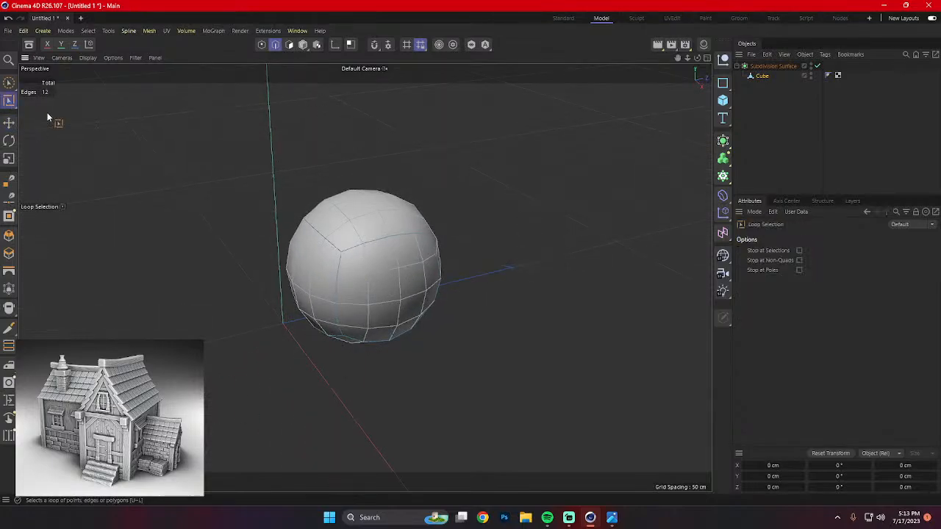
{"action": "key", "text": "e"}
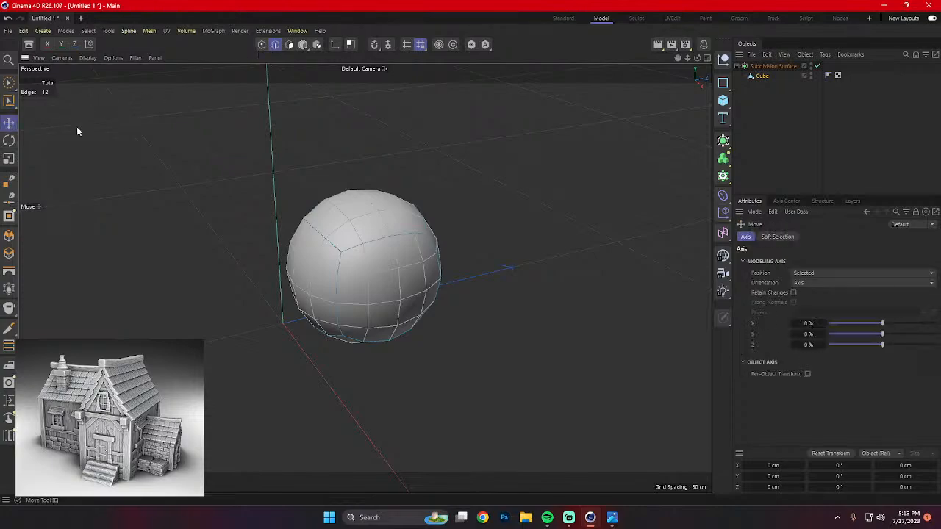
Add Loop/Path Cut edge loops near both Z ends of the cube, the far one at about a 93.1% offset.
{"action": "key", "text": "m"}
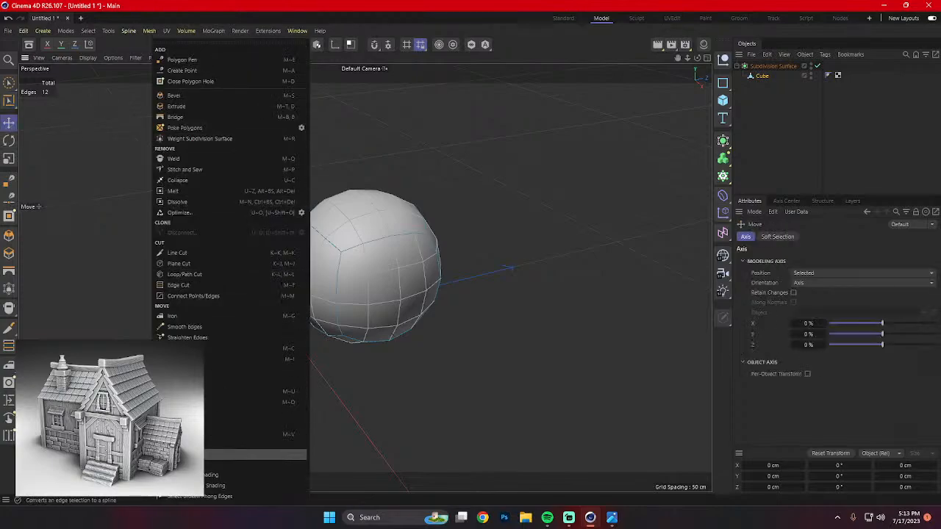
{"action": "left_click", "coordinate": [184, 274]}
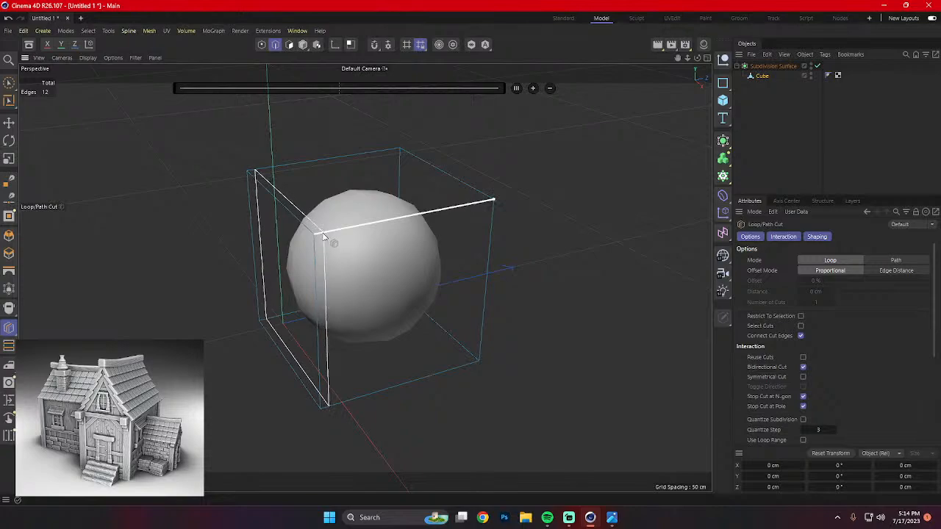
{"action": "left_click", "coordinate": [322, 235]}
{"action": "left_click", "coordinate": [480, 203]}
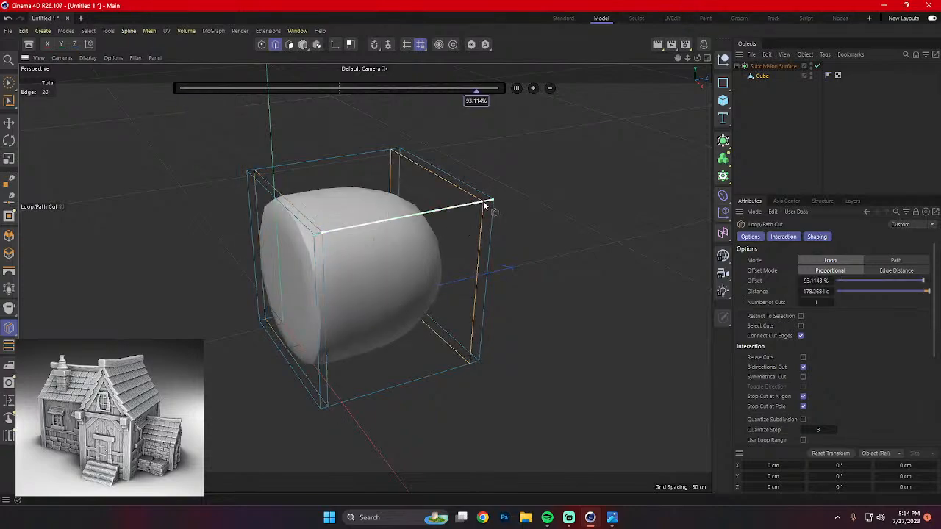
Add Loop/Path Cut edge loops beside the cube's remaining vertical edges, including cuts at about 93.9% and 93.3% offsets.
{"action": "left_click_drag", "start_coordinate": [406, 269], "coordinate": [514, 269], "text": "alt"}
{"action": "left_click", "coordinate": [398, 258]}
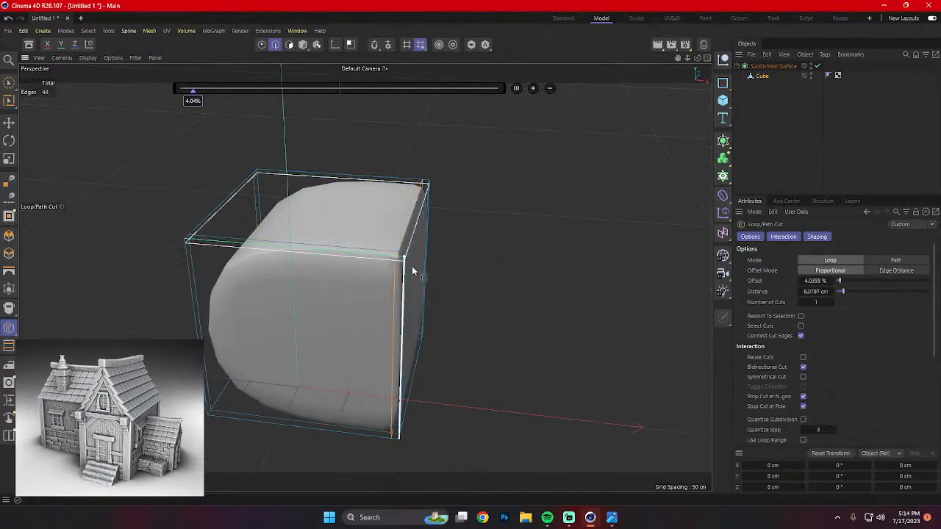
{"action": "left_click", "coordinate": [199, 243]}
{"action": "left_click_drag", "start_coordinate": [201, 247], "coordinate": [392, 244], "text": "alt"}
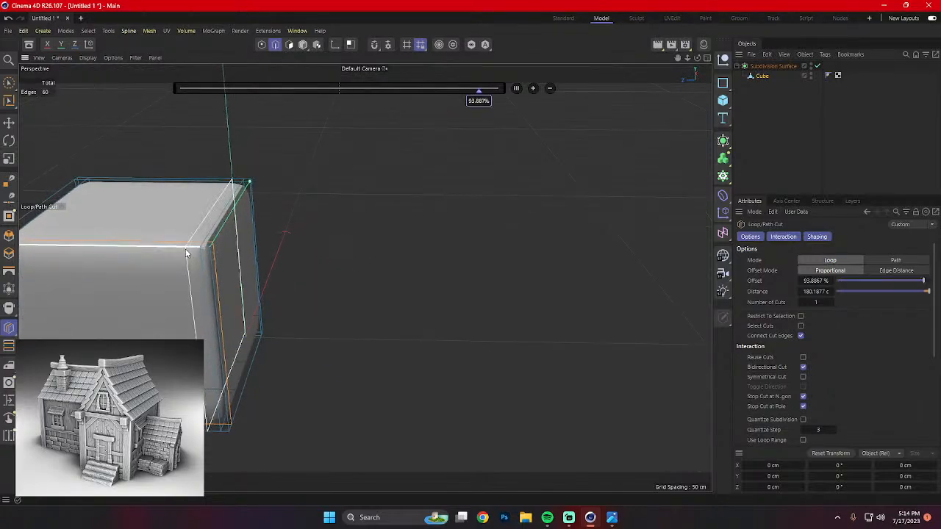
{"action": "left_click", "coordinate": [186, 249]}
{"action": "left_click_drag", "start_coordinate": [193, 271], "coordinate": [365, 275], "text": "alt"}
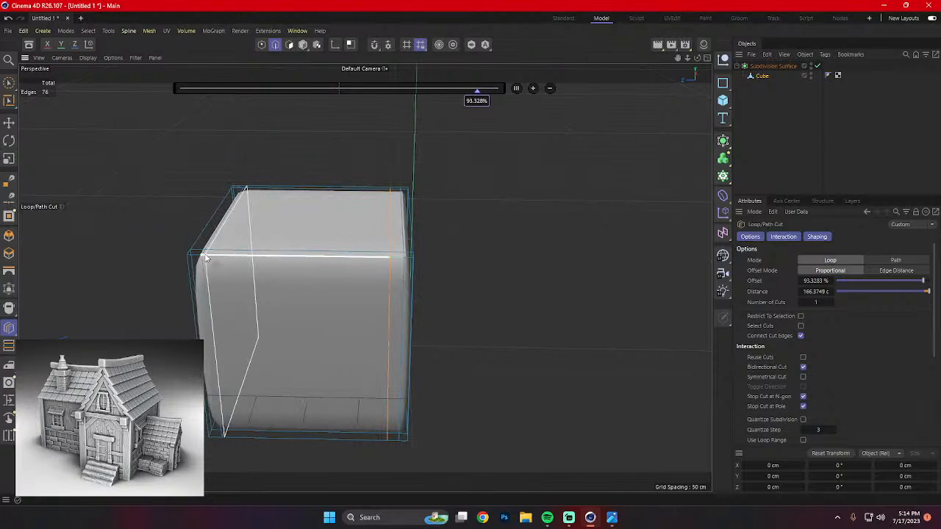
{"action": "left_click", "coordinate": [243, 274]}
{"action": "left_click_drag", "start_coordinate": [244, 274], "coordinate": [204, 286], "text": "alt"}
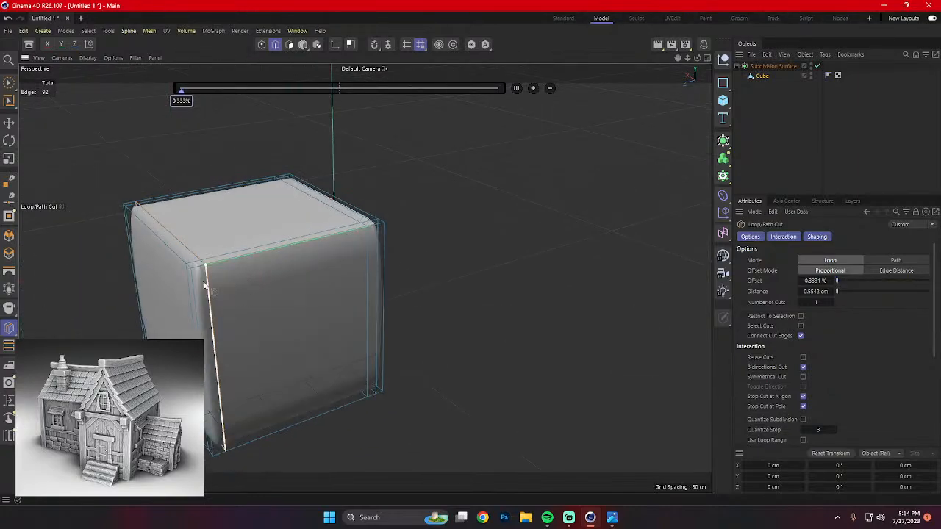
Add Loop/Path Cut edge loops around the cube's top and bottom rims, the upper one at about a 91.1% offset.
{"action": "left_click", "coordinate": [204, 285]}
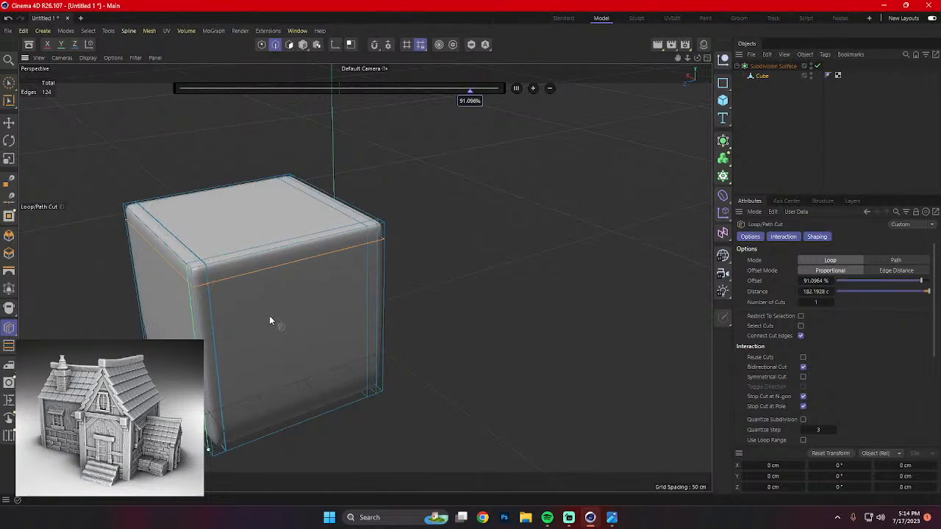
{"action": "left_click", "coordinate": [216, 443]}
{"action": "left_click_drag", "start_coordinate": [320, 442], "coordinate": [300, 379], "text": "alt"}
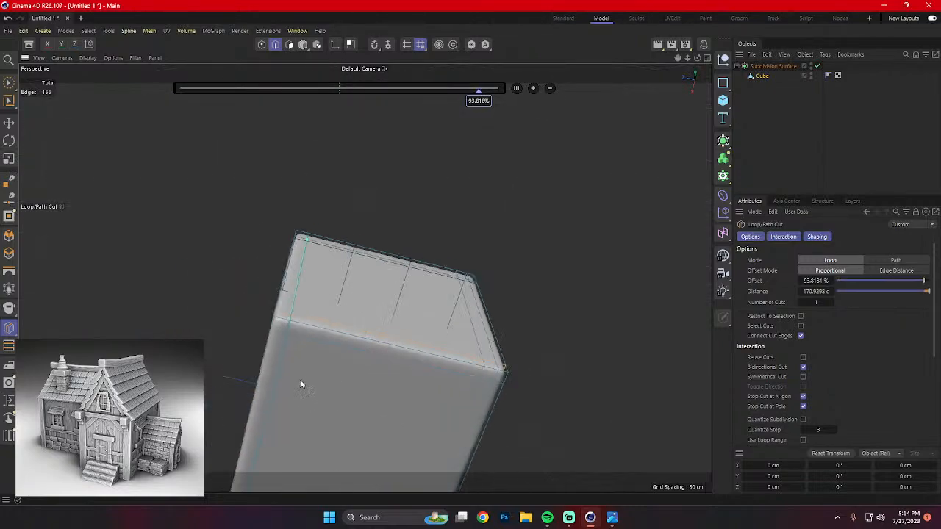
{"action": "left_click", "coordinate": [286, 342]}
{"action": "left_click_drag", "start_coordinate": [285, 342], "coordinate": [247, 147], "text": "alt"}
{"action": "left_click", "coordinate": [74, 274]}
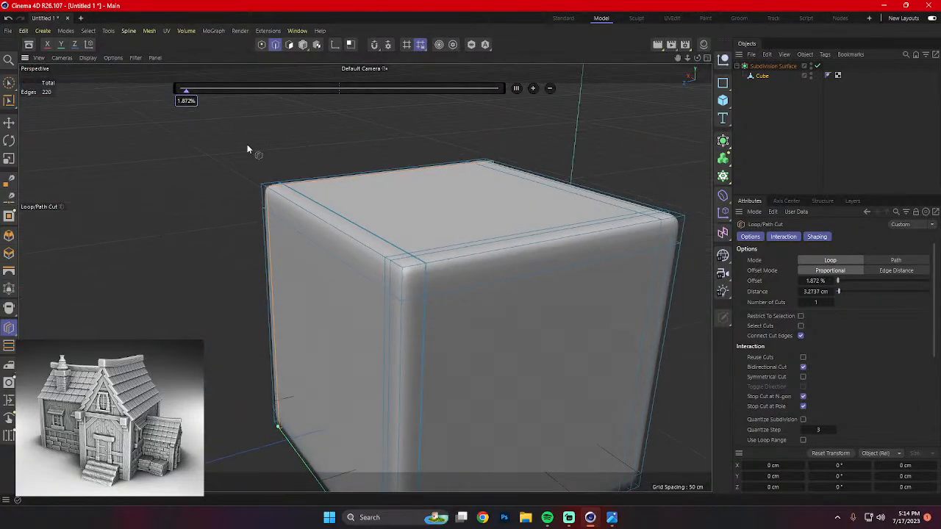
Return to model mode with the Move tool and add a second 200 cm cube.
{"action": "left_click", "coordinate": [302, 44]}
{"action": "left_click_drag", "start_coordinate": [362, 149], "coordinate": [421, 273], "text": "alt"}
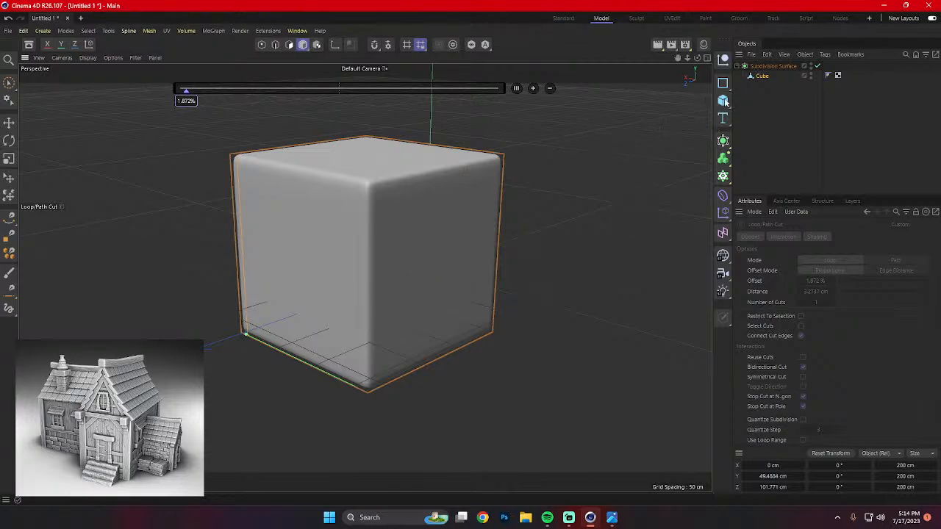
{"action": "left_click", "coordinate": [9, 123]}
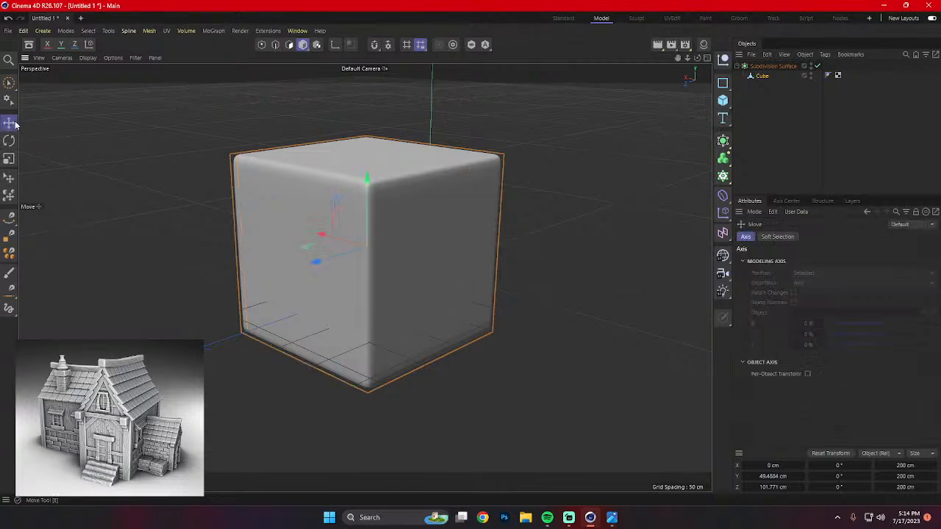
{"action": "left_click", "coordinate": [724, 101]}
{"action": "left_click", "coordinate": [775, 120]}
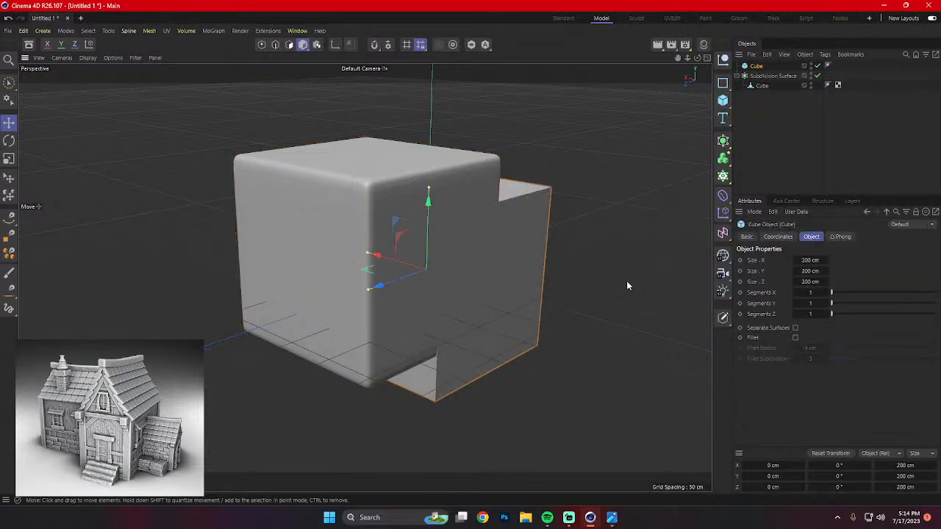
{"action": "left_click_drag", "start_coordinate": [627, 286], "coordinate": [609, 281], "text": "alt"}
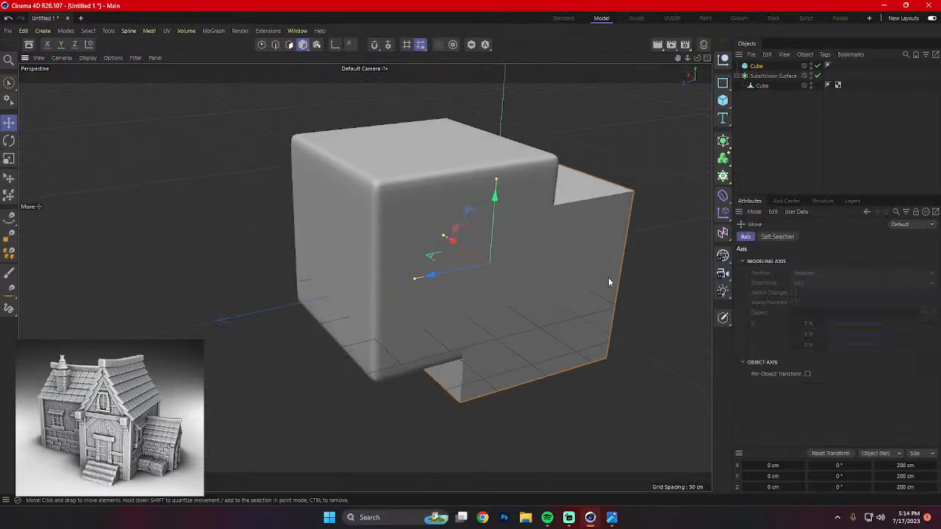
Move the new cube out in front of the rounded block, to about 341.1 cm in Z.
{"action": "left_click", "coordinate": [569, 270]}
{"action": "key", "text": "e"}
{"action": "left_click_drag", "start_coordinate": [430, 277], "coordinate": [313, 314]}
Scale the new cube into a thin upright slab about 83.5 cm in X and 16.6 cm in Z.
{"action": "key", "text": "r"}
{"action": "key", "text": "t"}
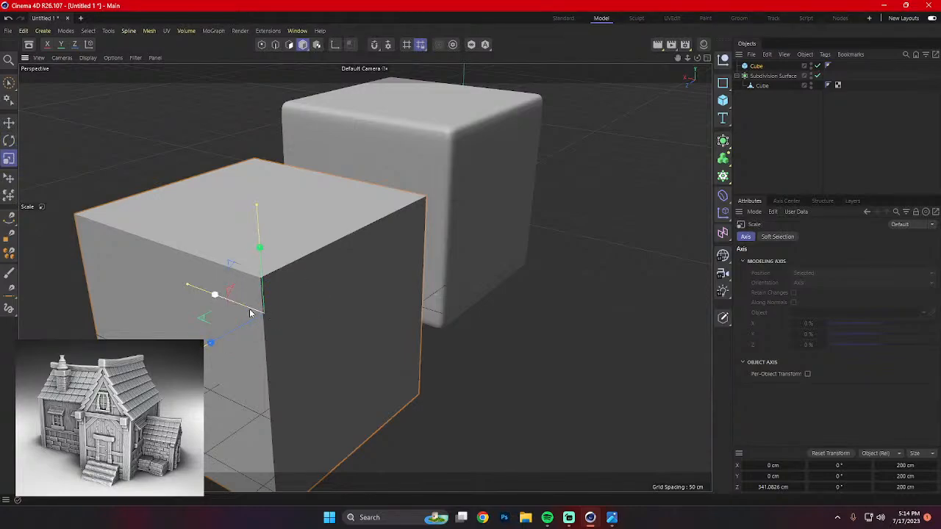
{"action": "left_click_drag", "start_coordinate": [211, 344], "coordinate": [245, 336]}
{"action": "key", "text": "ctrl+z"}
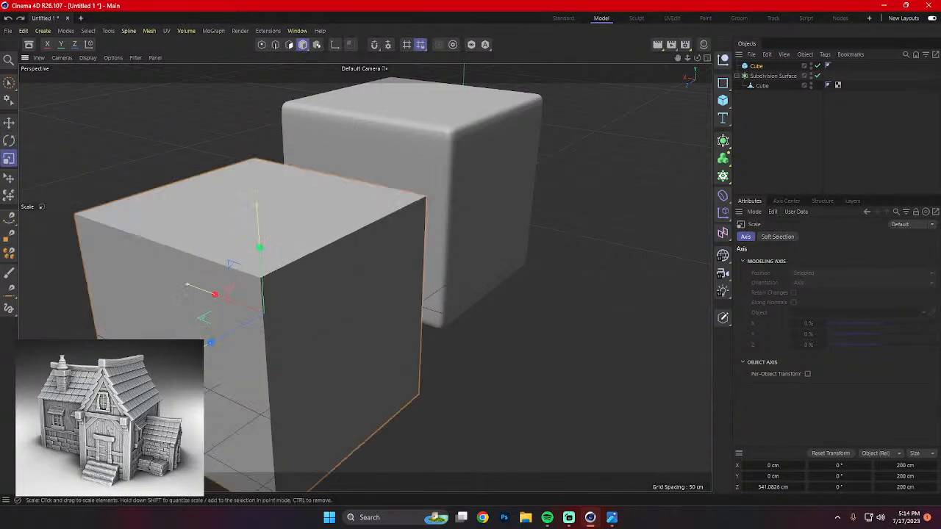
{"action": "left_click_drag", "start_coordinate": [210, 343], "coordinate": [256, 338]}
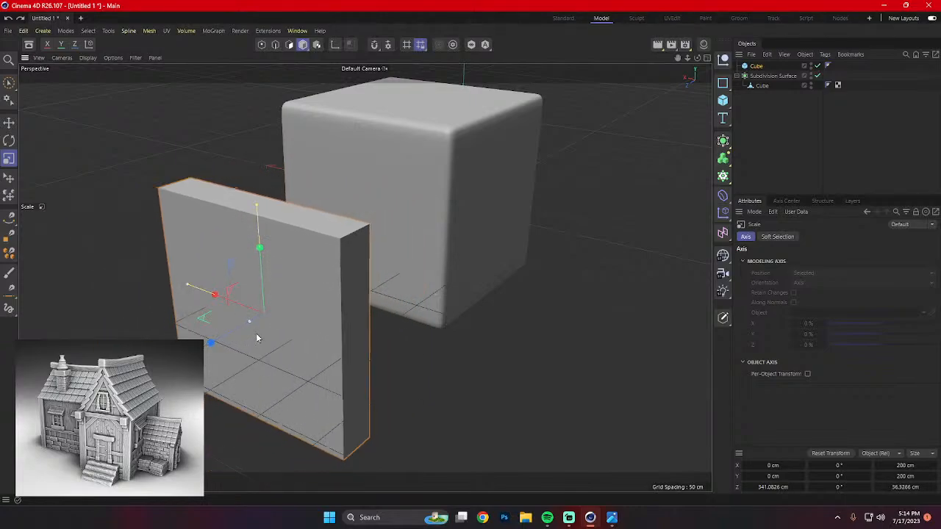
{"action": "left_click_drag", "start_coordinate": [187, 287], "coordinate": [259, 319]}
{"action": "left_click_drag", "start_coordinate": [344, 344], "coordinate": [290, 349], "text": "alt"}
Move the slab against the rounded block's front face, at about 206.5 cm in Z.
{"action": "key", "text": "e"}
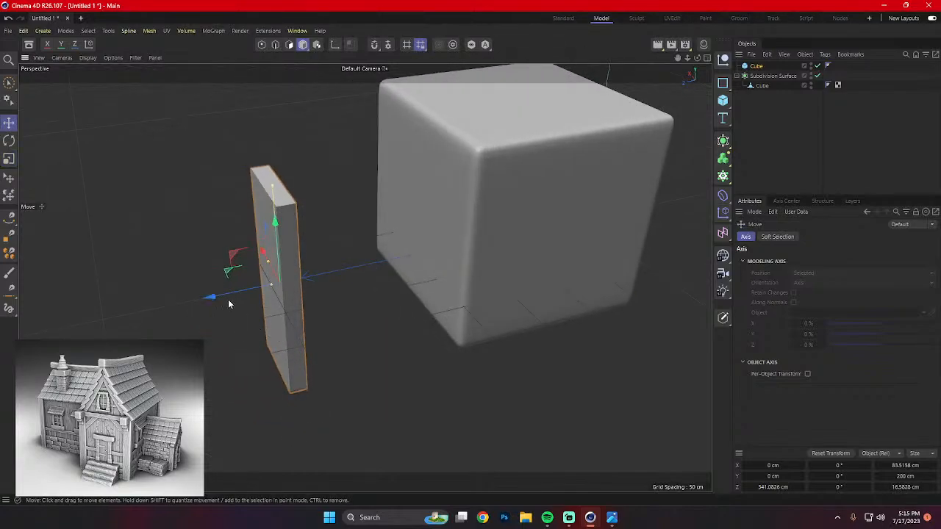
{"action": "left_click_drag", "start_coordinate": [211, 296], "coordinate": [385, 307]}
{"action": "scroll", "coordinate": [407, 314], "scroll_direction": "up", "scroll_amount": 4}
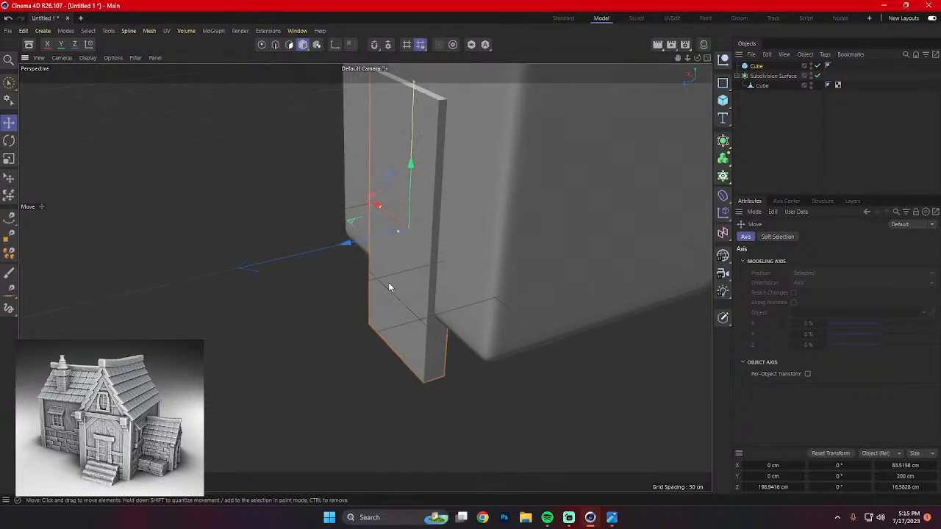
{"action": "left_click_drag", "start_coordinate": [346, 247], "coordinate": [335, 245]}
{"action": "left_click", "coordinate": [571, 197]}
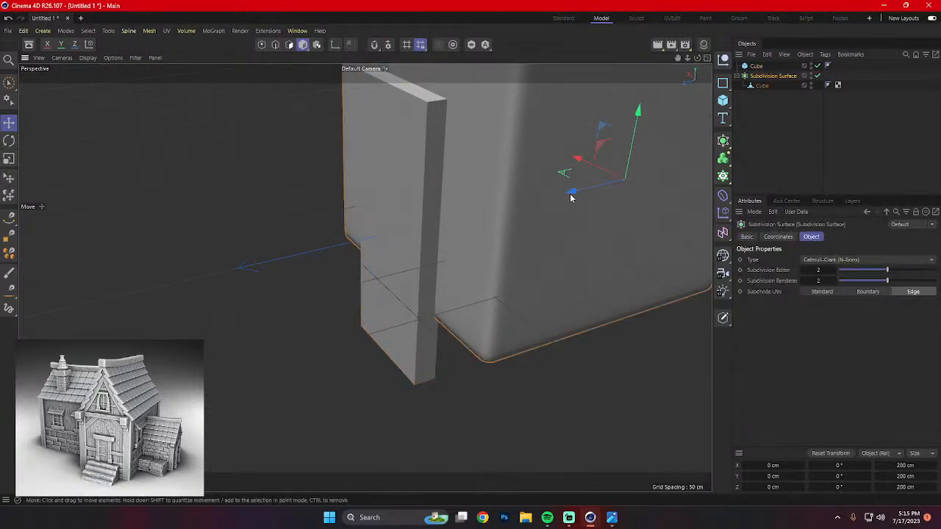
{"action": "left_click_drag", "start_coordinate": [537, 168], "coordinate": [538, 297], "text": "alt"}
Raise the slab along the block's front face to about 50.1 cm in Y.
{"action": "left_click", "coordinate": [384, 314]}
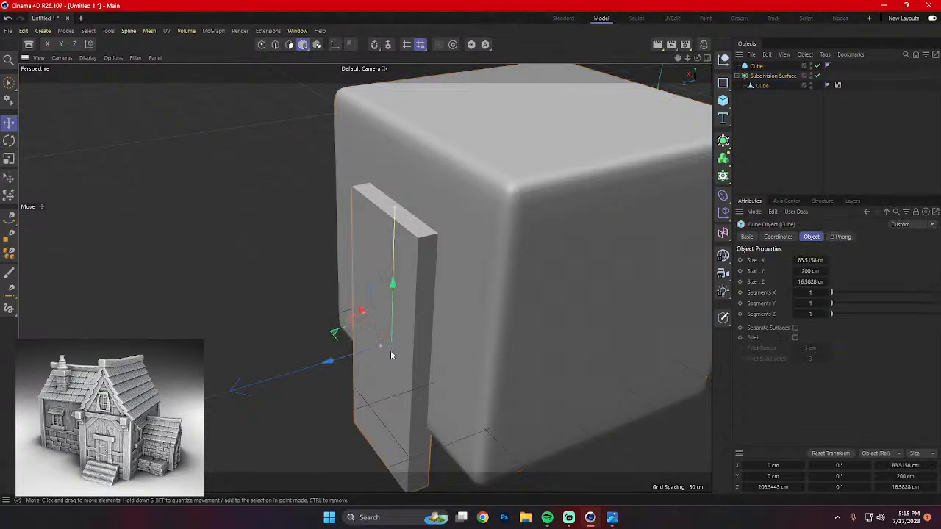
{"action": "left_click_drag", "start_coordinate": [390, 350], "coordinate": [498, 253], "text": "alt"}
{"action": "left_click_drag", "start_coordinate": [406, 235], "coordinate": [511, 301]}
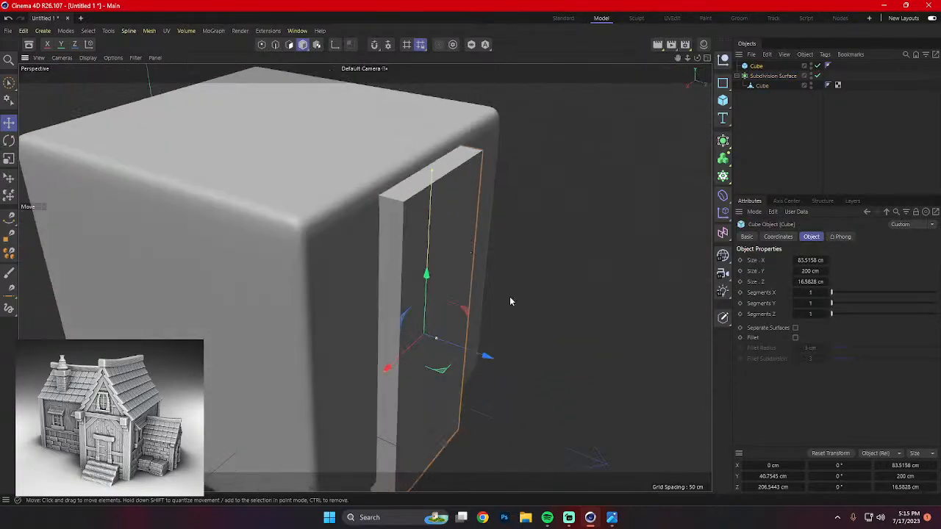
{"action": "mouse_move", "coordinate": [427, 273]}
{"action": "left_mouse_down"}
{"action": "mouse_move", "coordinate": [427, 252]}
{"action": "mouse_move", "coordinate": [431, 262]}
{"action": "mouse_move", "coordinate": [487, 275]}
{"action": "mouse_move", "coordinate": [416, 283]}
{"action": "left_mouse_up"}
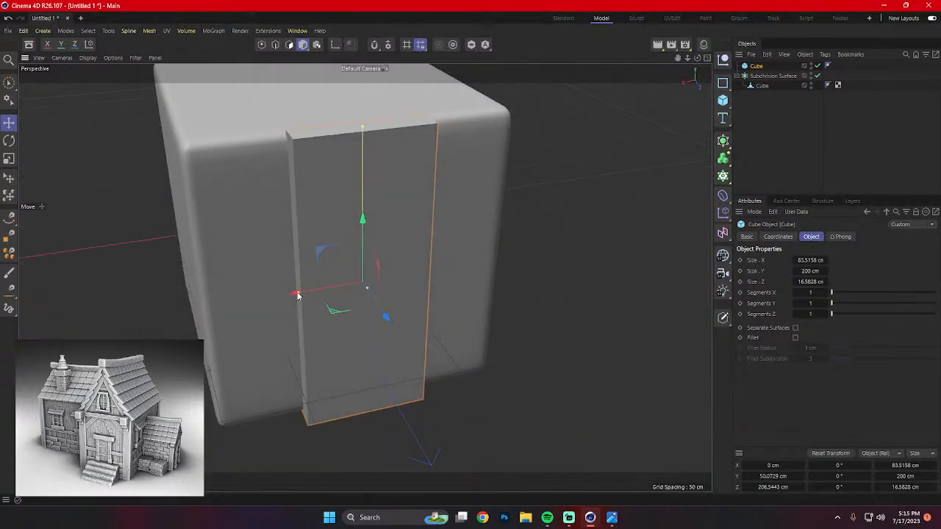
Shift the slab to about -46.1 cm in X and narrow its X size to about 62.5 cm.
{"action": "left_click_drag", "start_coordinate": [298, 294], "coordinate": [459, 336]}
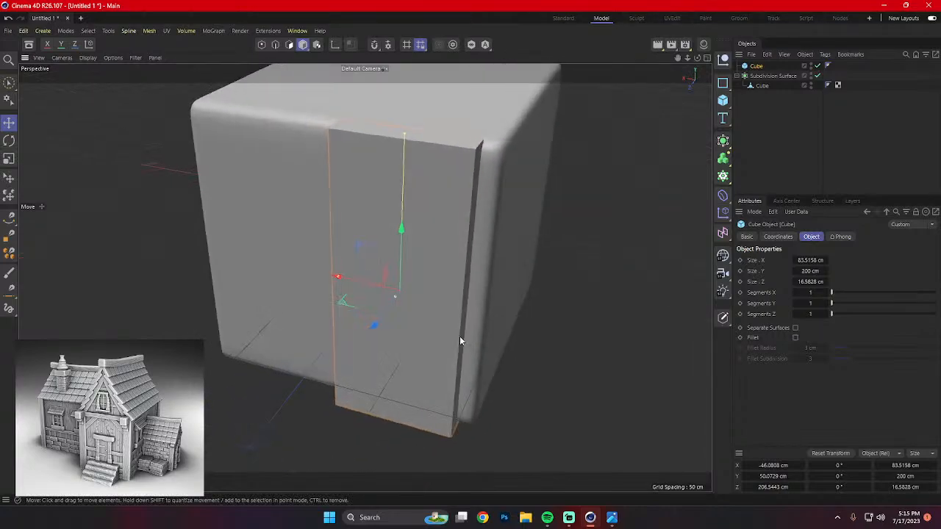
{"action": "left_click_drag", "start_coordinate": [338, 280], "coordinate": [452, 292]}
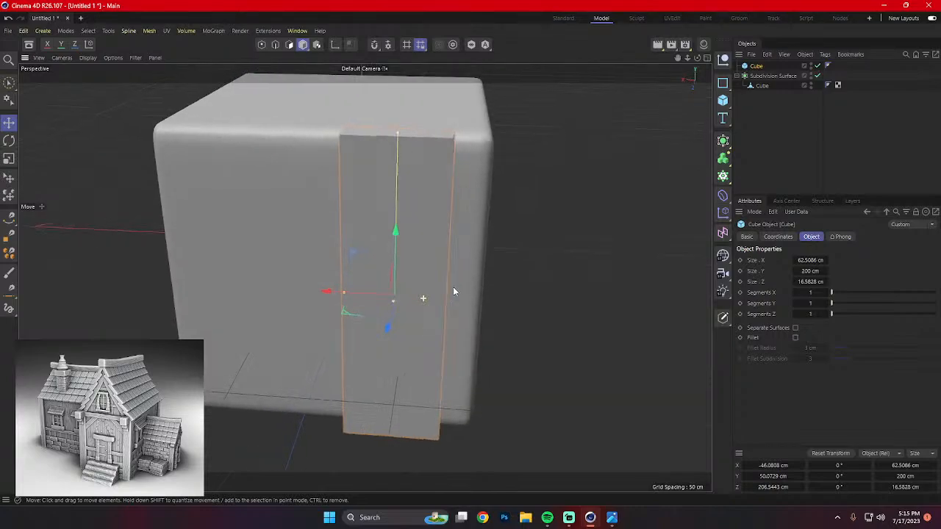
Scale the rounded block's Subdivision Surface to about 255.2 cm wide in X.
{"action": "left_click", "coordinate": [480, 236]}
{"action": "key", "text": "r"}
{"action": "key", "text": "t"}
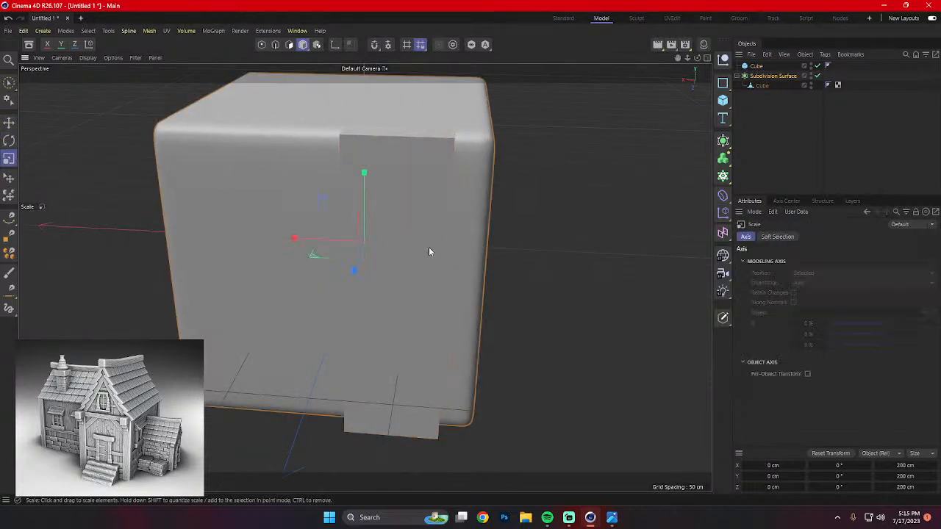
{"action": "left_click_drag", "start_coordinate": [294, 243], "coordinate": [278, 243]}
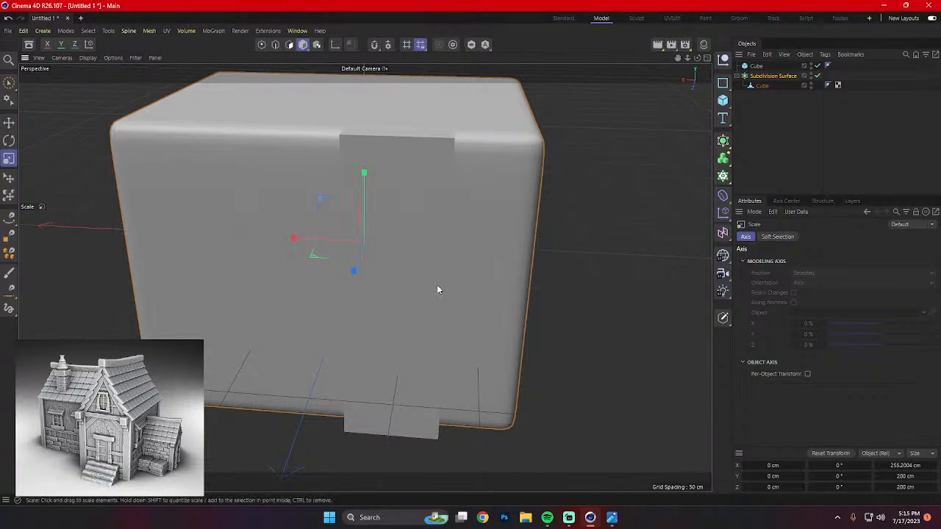
{"action": "left_click_drag", "start_coordinate": [437, 290], "coordinate": [466, 294], "text": "alt"}
Move the slab to the widened block's front corner, at about -94.8 cm in X.
{"action": "left_click", "coordinate": [397, 323]}
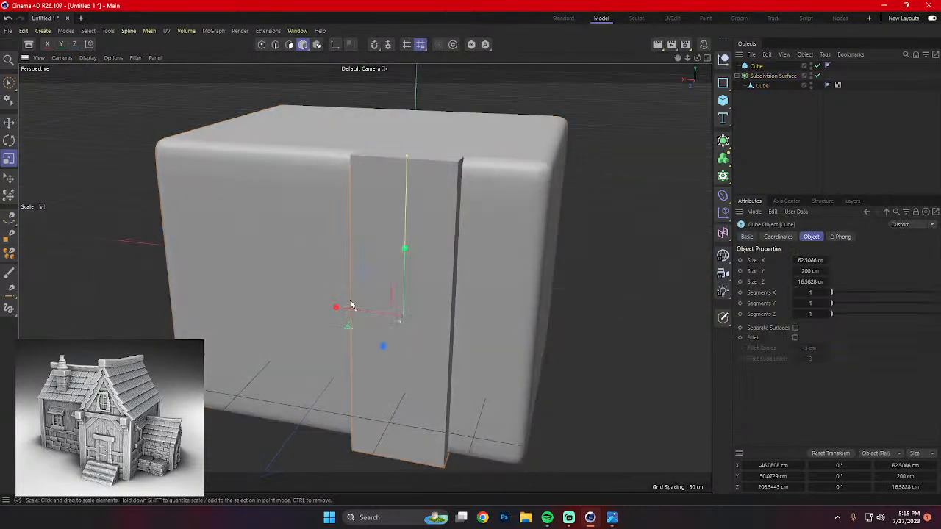
{"action": "key", "text": "e"}
{"action": "left_click_drag", "start_coordinate": [348, 308], "coordinate": [417, 322]}
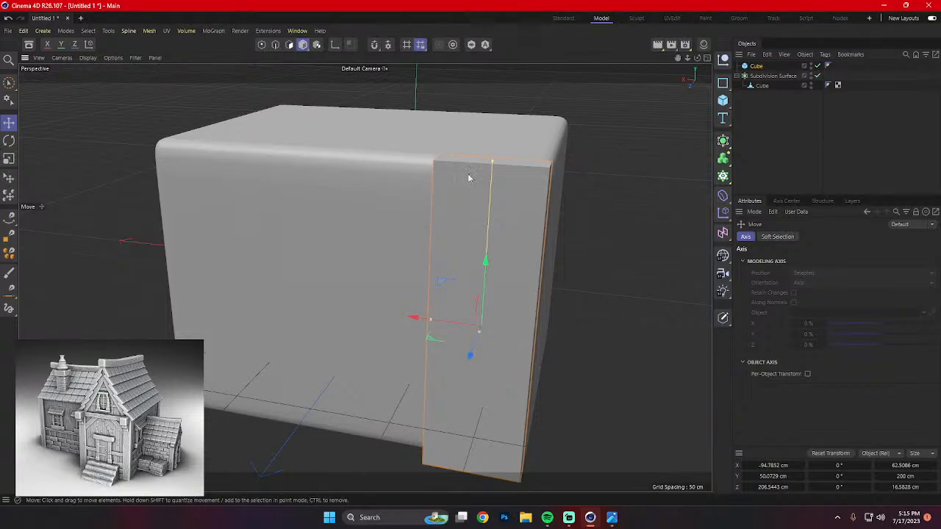
{"action": "left_click_drag", "start_coordinate": [510, 219], "coordinate": [558, 257], "text": "alt"}
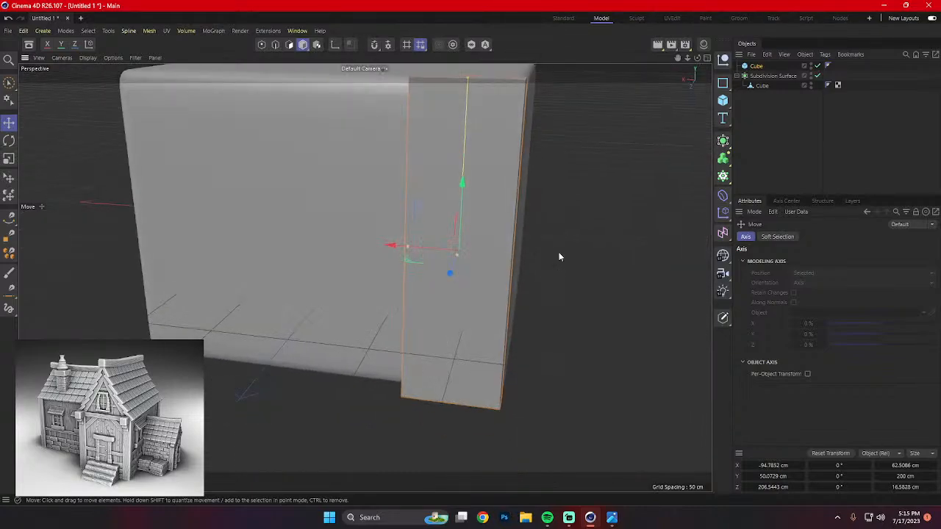
{"action": "left_click_drag", "start_coordinate": [626, 155], "coordinate": [608, 241], "text": "alt"}
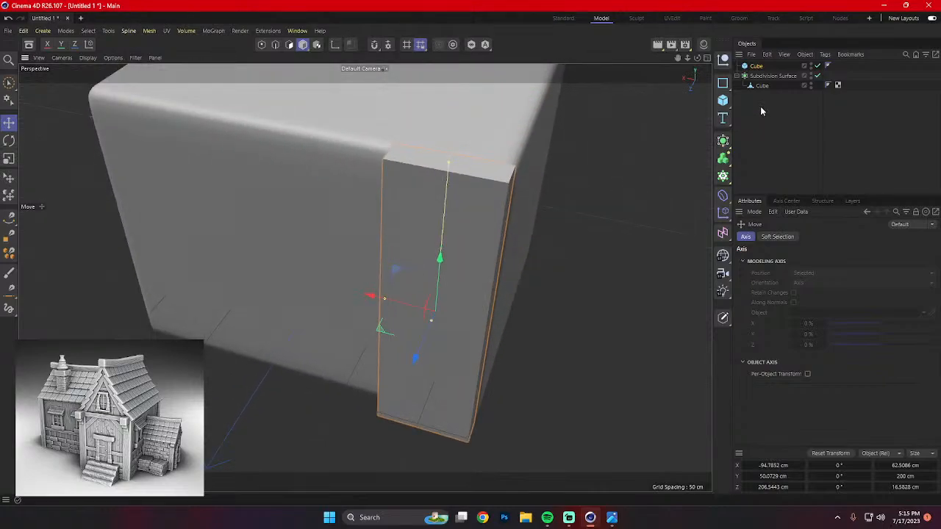
Add another Subdivision Surface generator and nest the slab cube under it.
{"action": "left_click", "coordinate": [724, 147]}
{"action": "left_click", "coordinate": [767, 157]}
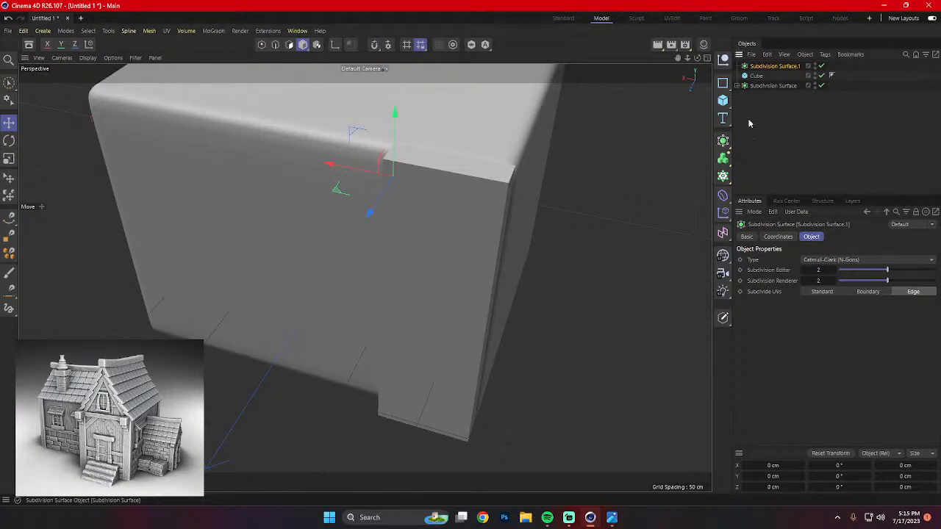
{"action": "left_click_drag", "start_coordinate": [646, 169], "coordinate": [429, 240], "text": "alt"}
{"action": "left_click", "coordinate": [428, 241]}
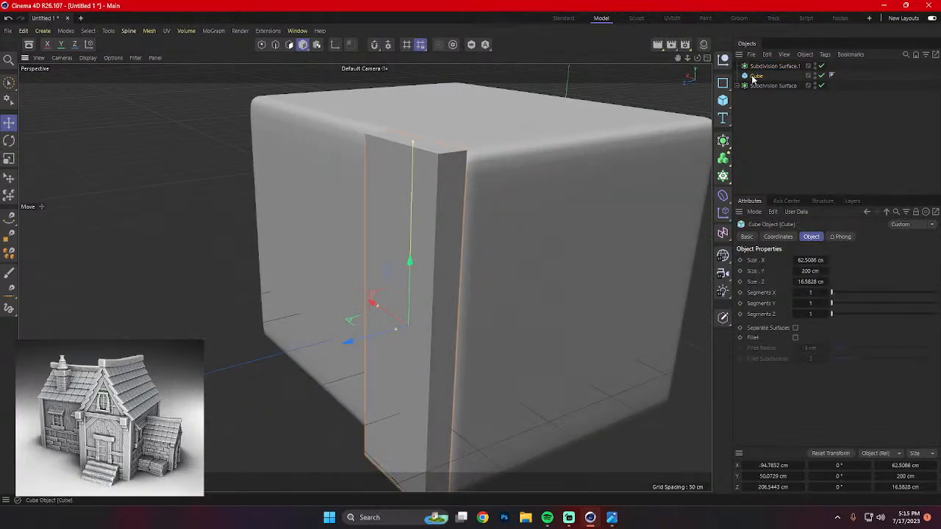
{"action": "left_click_drag", "start_coordinate": [761, 67], "coordinate": [765, 66]}
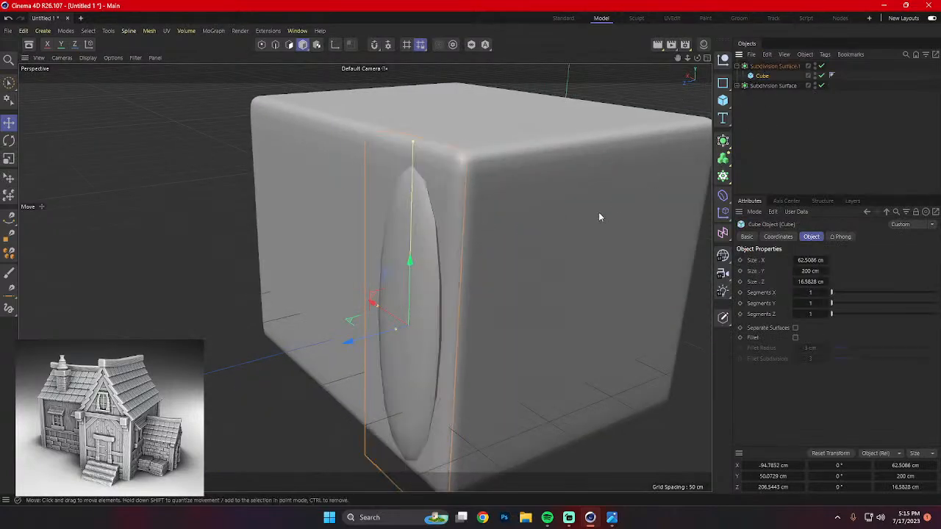
Convert the slab cube into an editable polygon object and work on its edges.
{"action": "left_click", "coordinate": [275, 46]}
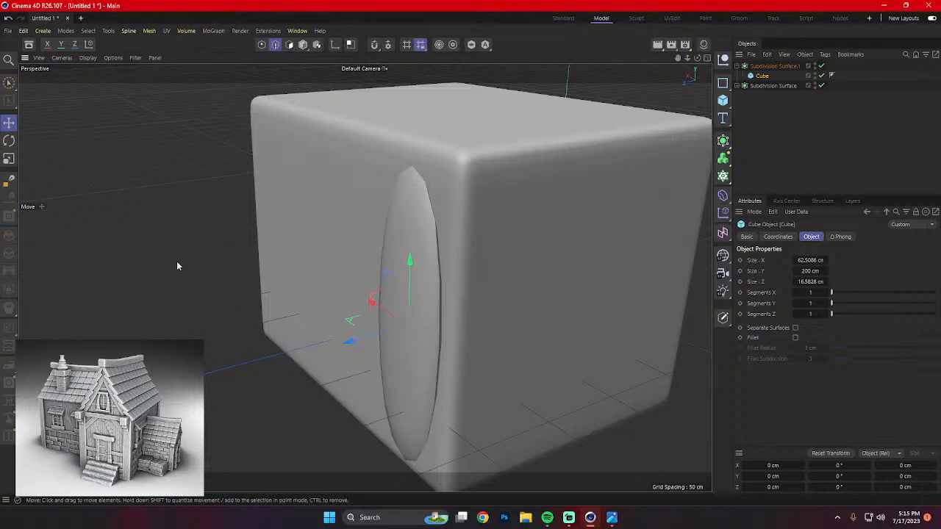
{"action": "left_click", "coordinate": [9, 124]}
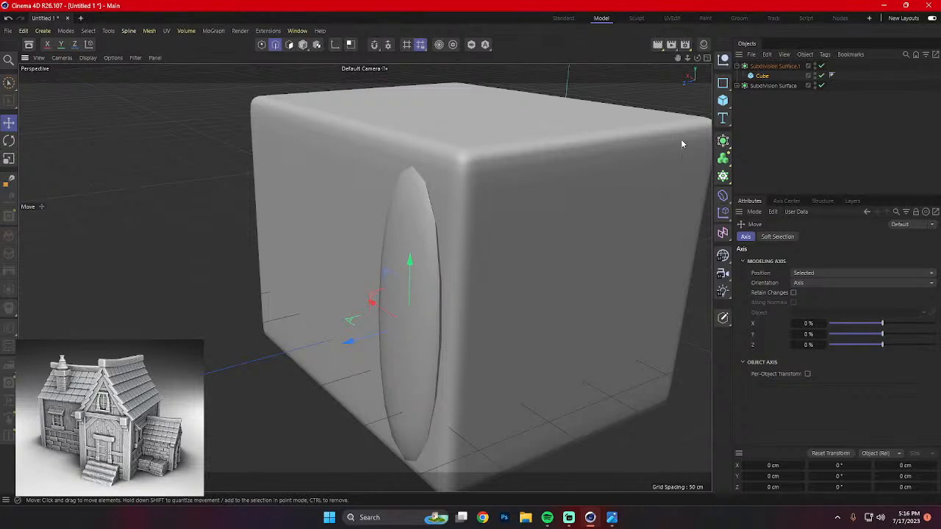
{"action": "left_click", "coordinate": [762, 77]}
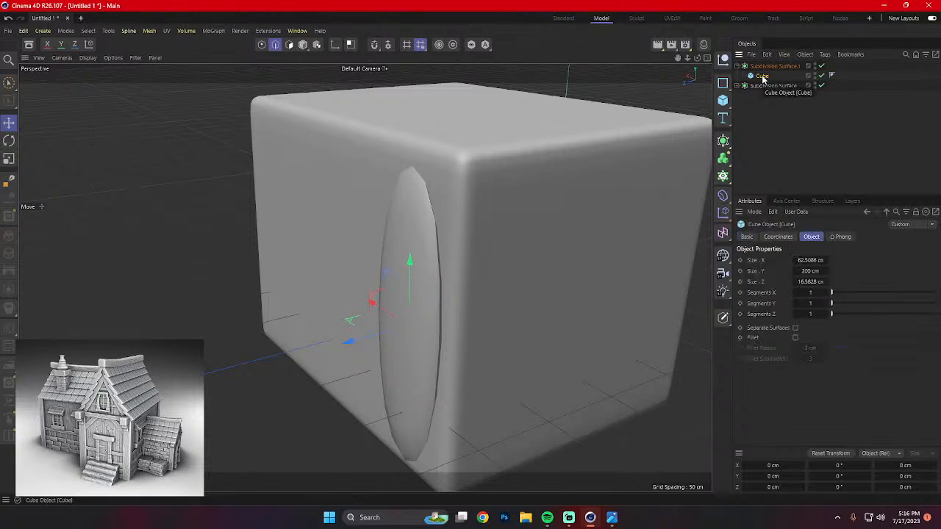
{"action": "right_click", "coordinate": [763, 78]}
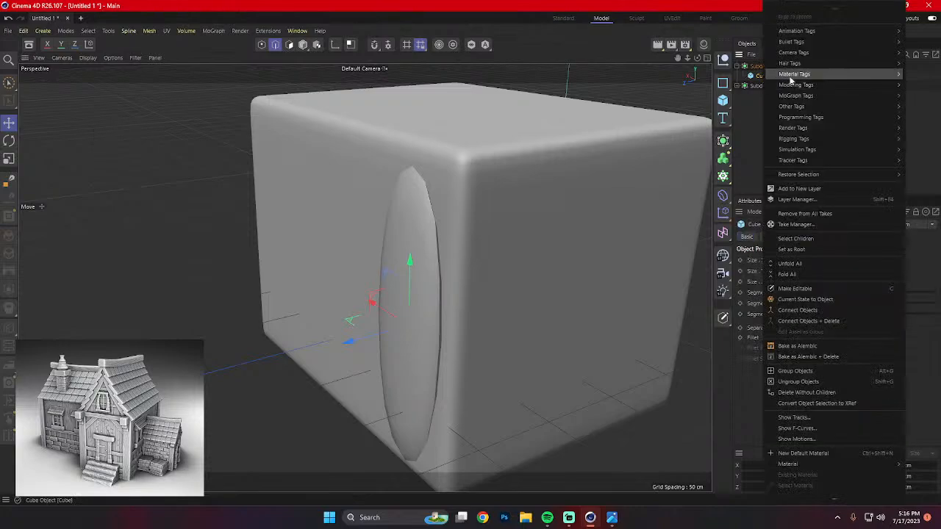
{"action": "left_click", "coordinate": [808, 289]}
Add loop cuts close to the slab's upper and lower ends, about 5.6 cm and 4.8 cm in.
{"action": "right_click", "coordinate": [256, 254]}
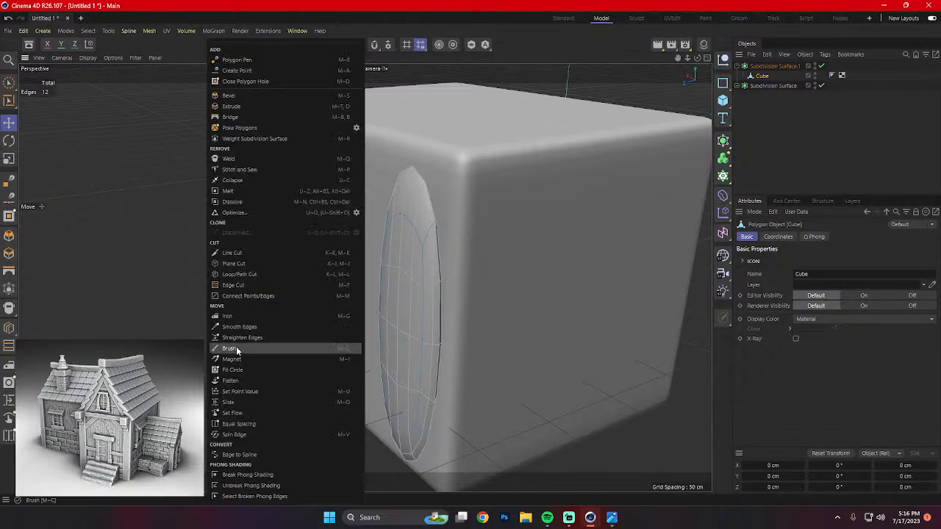
{"action": "left_click", "coordinate": [235, 278]}
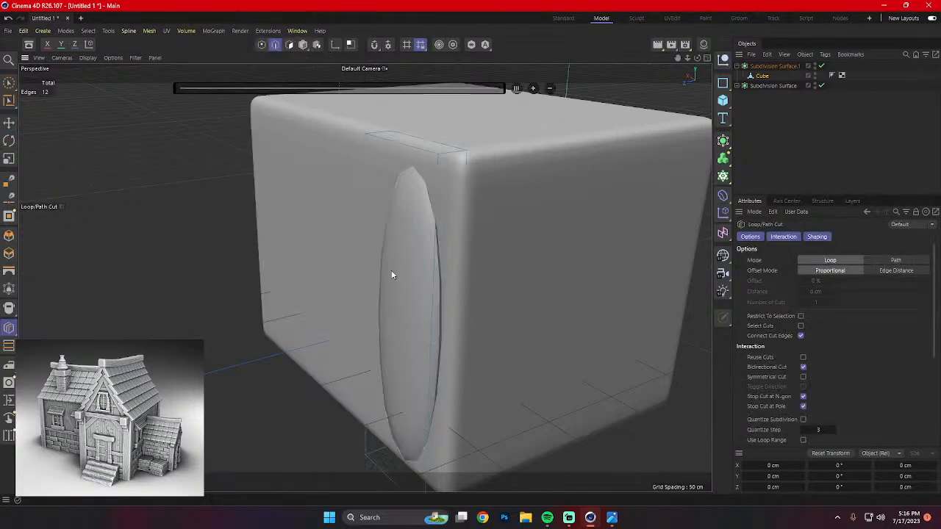
{"action": "left_click", "coordinate": [438, 171]}
{"action": "middle_click_drag", "start_coordinate": [542, 316], "coordinate": [563, 241], "text": "alt"}
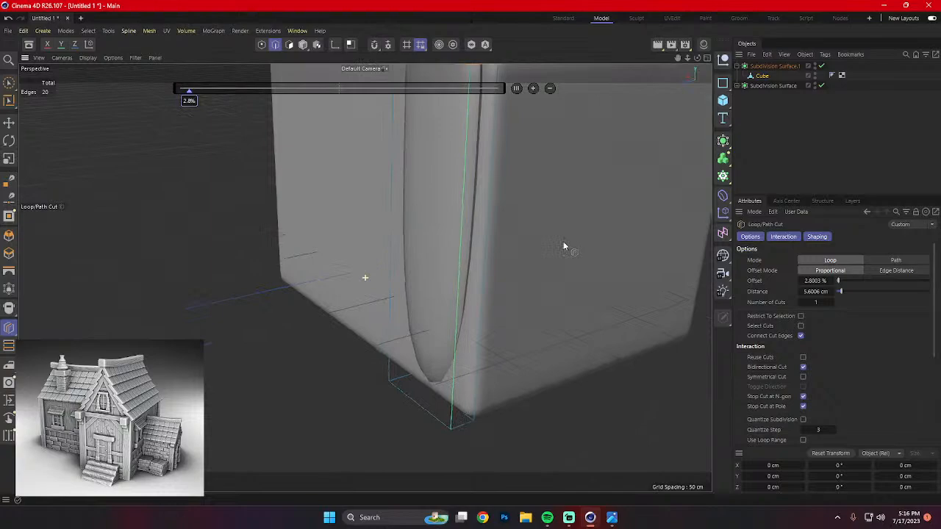
{"action": "left_click", "coordinate": [454, 423]}
{"action": "left_click_drag", "start_coordinate": [477, 419], "coordinate": [449, 417], "text": "alt"}
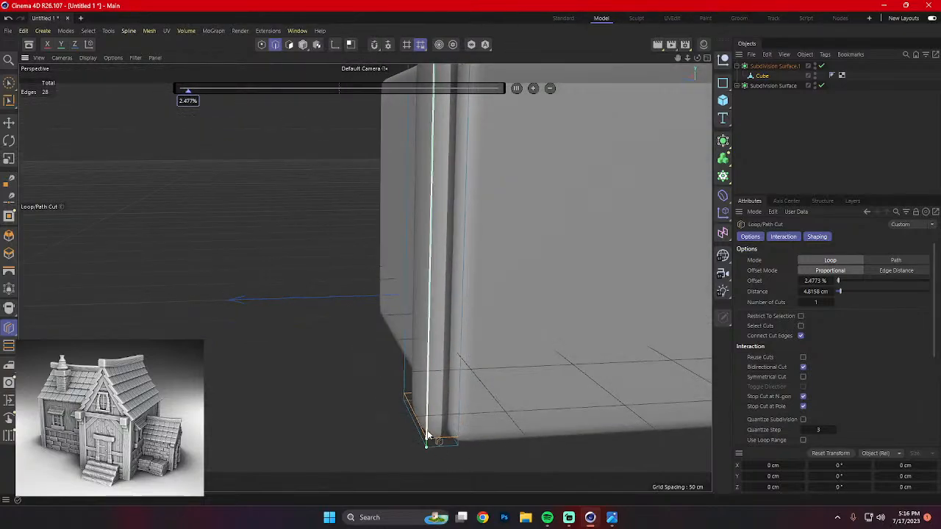
Add further loop cuts close to the slab's vertical edges, near both sides of its width and of its thickness.
{"action": "left_click", "coordinate": [434, 448]}
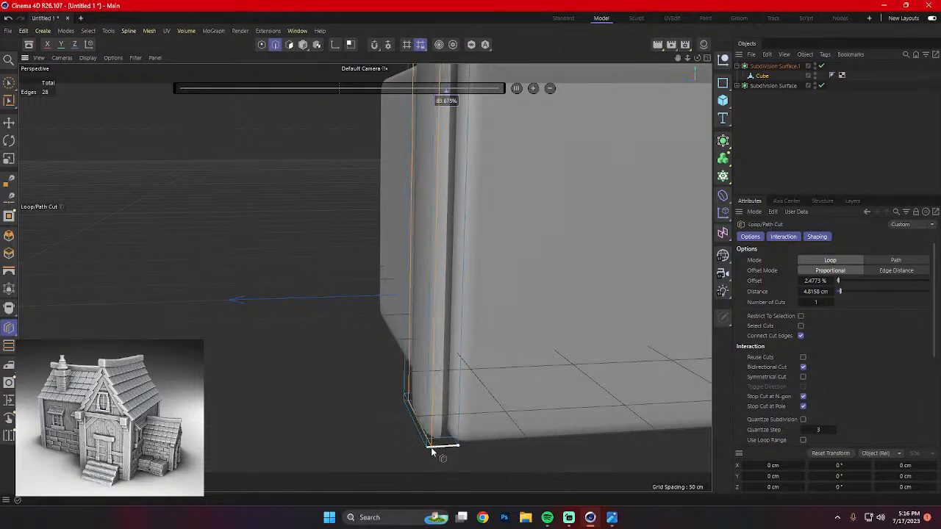
{"action": "left_click", "coordinate": [457, 447]}
{"action": "mouse_move", "coordinate": [457, 449]}
{"action": "left_mouse_down", "text": "alt"}
{"action": "mouse_move", "coordinate": [479, 466]}
{"action": "mouse_move", "coordinate": [468, 441]}
{"action": "left_mouse_up", "text": "alt"}
{"action": "left_click", "coordinate": [435, 397]}
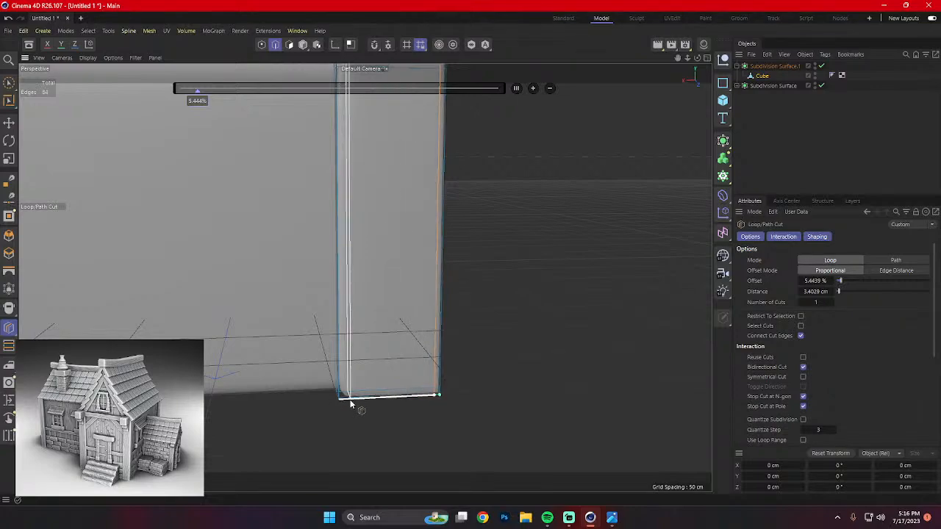
{"action": "left_click_drag", "start_coordinate": [435, 401], "coordinate": [500, 402], "text": "alt"}
{"action": "left_click_drag", "start_coordinate": [426, 426], "coordinate": [417, 342], "text": "alt"}
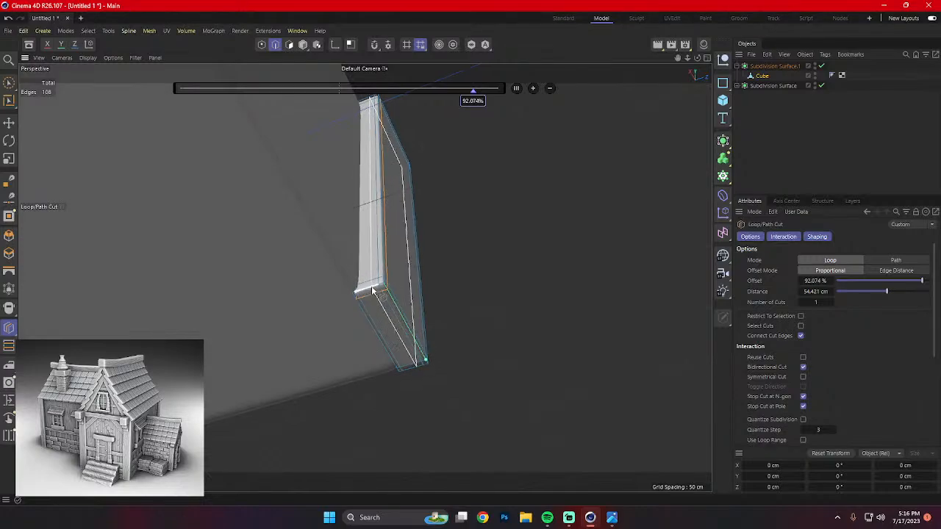
{"action": "left_click_drag", "start_coordinate": [377, 294], "coordinate": [438, 332], "text": "alt"}
{"action": "left_click", "coordinate": [303, 45]}
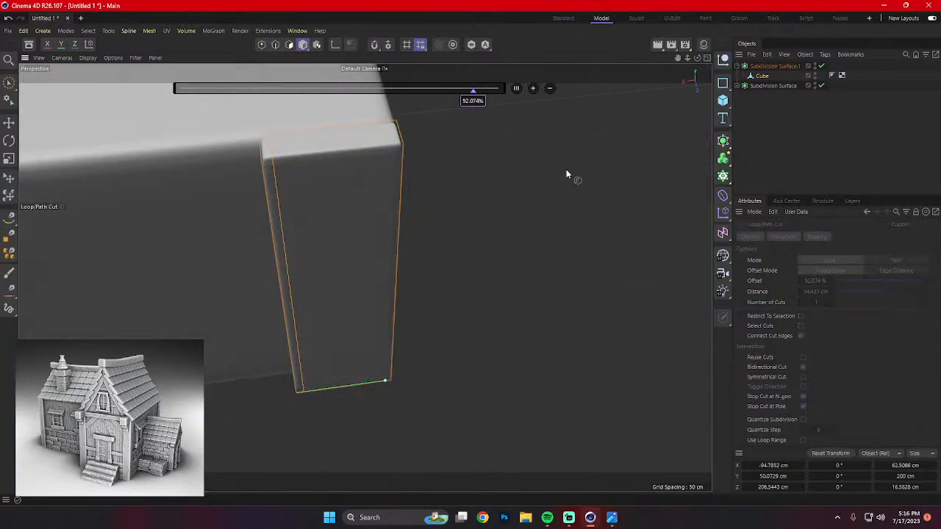
{"action": "left_click_drag", "start_coordinate": [566, 169], "coordinate": [531, 223], "text": "alt"}
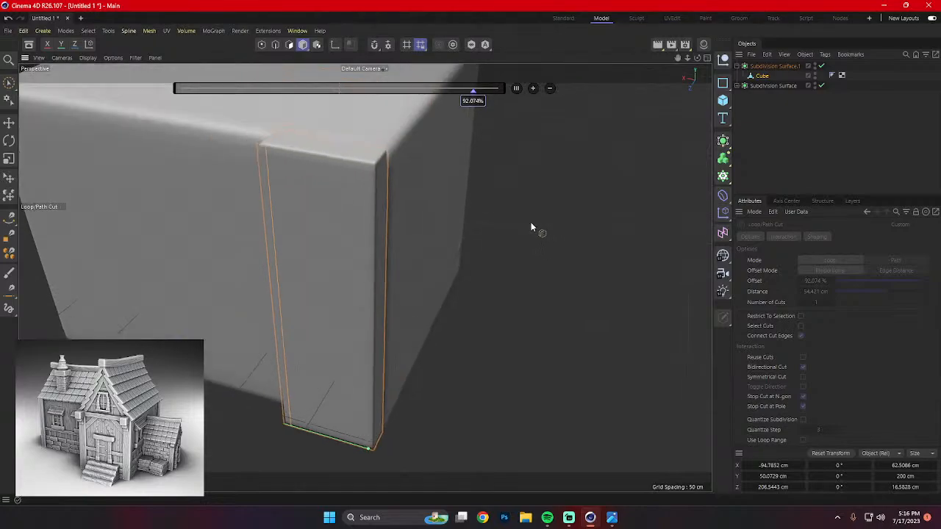
Select the three central polygons of the slab's front face and pull them outward to about 12.2 cm in Z.
{"action": "left_click", "coordinate": [289, 46]}
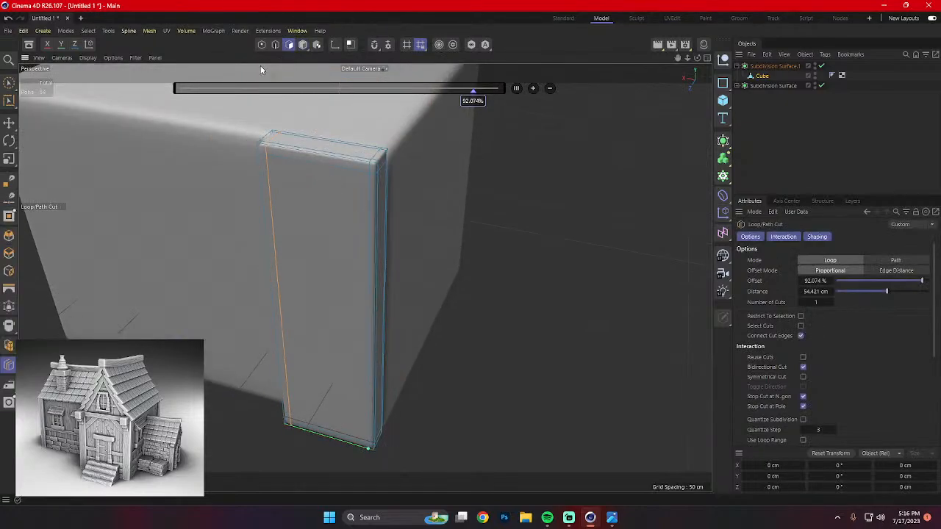
{"action": "left_click", "coordinate": [9, 124]}
{"action": "left_click_drag", "start_coordinate": [437, 219], "coordinate": [451, 199], "text": "alt"}
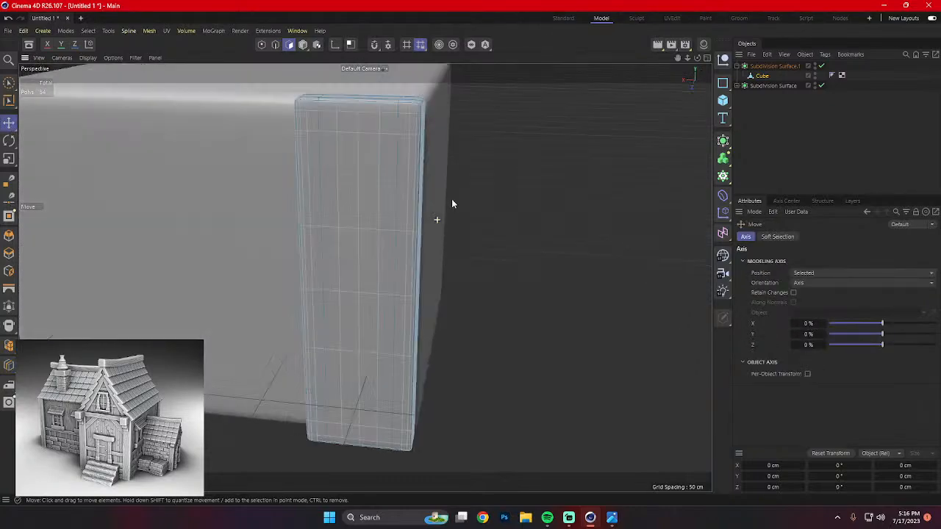
{"action": "left_click", "coordinate": [371, 147]}
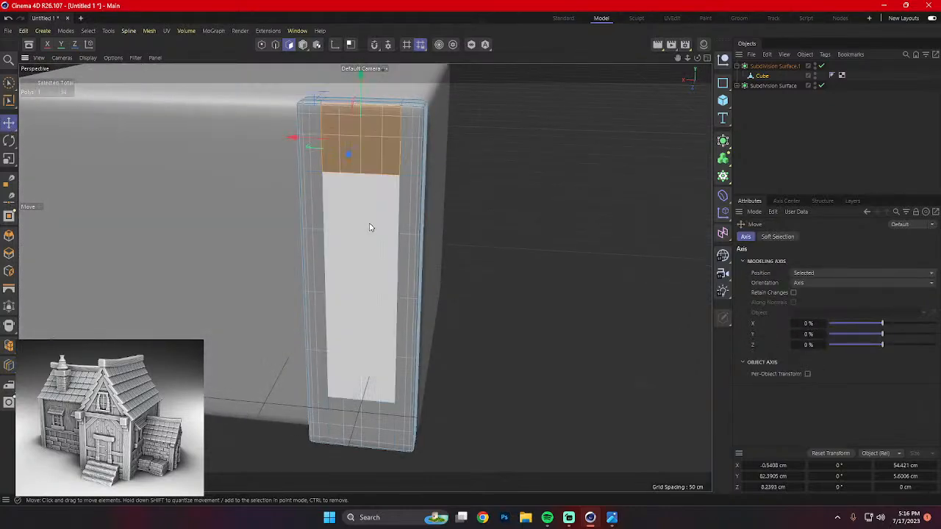
{"action": "left_click", "coordinate": [360, 429], "text": "shift"}
{"action": "left_click_drag", "start_coordinate": [421, 367], "coordinate": [333, 366], "text": "alt"}
{"action": "left_click_drag", "start_coordinate": [288, 295], "coordinate": [277, 296]}
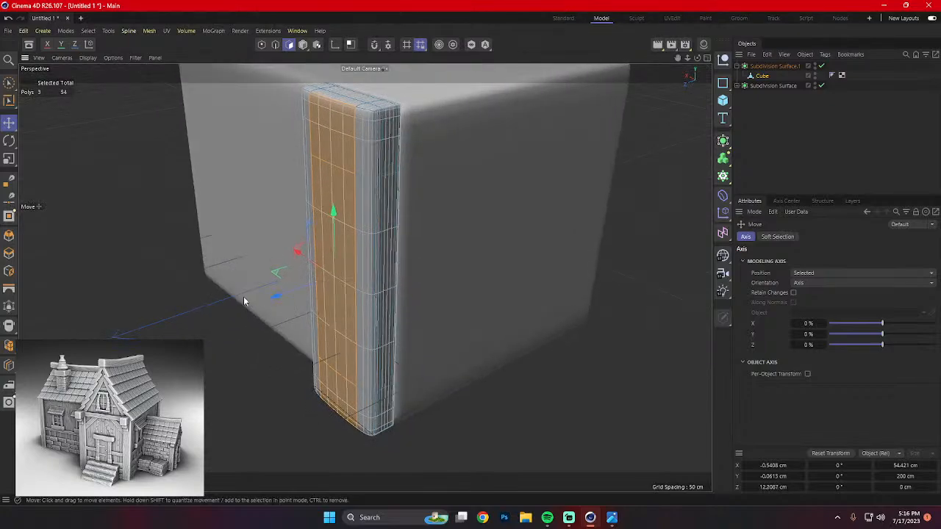
Clear the polygon selection and return to working on the slab as a whole object.
{"action": "left_click", "coordinate": [221, 250]}
{"action": "left_click_drag", "start_coordinate": [222, 251], "coordinate": [319, 67], "text": "alt"}
{"action": "left_click", "coordinate": [302, 45]}
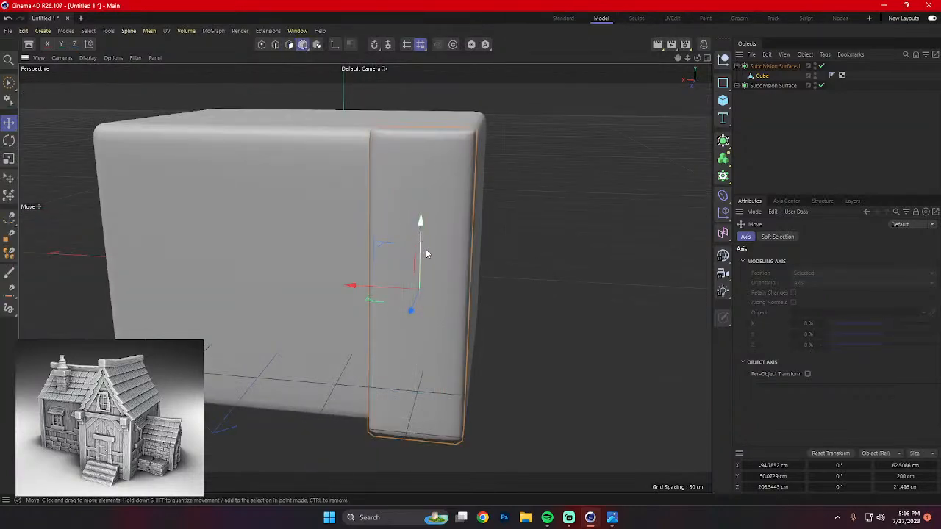
{"action": "left_click_drag", "start_coordinate": [419, 285], "coordinate": [535, 296], "text": "alt"}
{"action": "left_click_drag", "start_coordinate": [412, 290], "coordinate": [308, 290]}
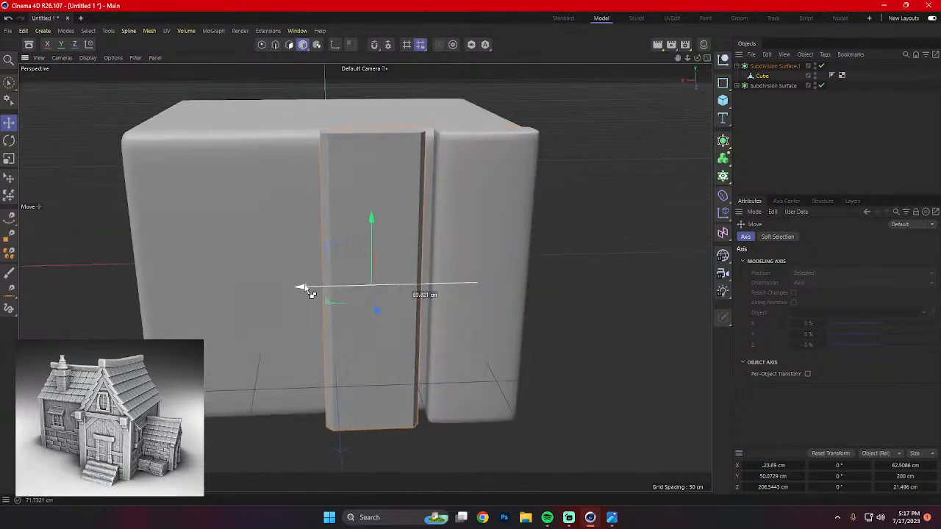
{"action": "key", "text": "ctrl+z"}
Duplicate the slab's Subdivision Surface twice along X across the block's front, placing the last copy at about 164.4 cm.
{"action": "left_click", "coordinate": [763, 67]}
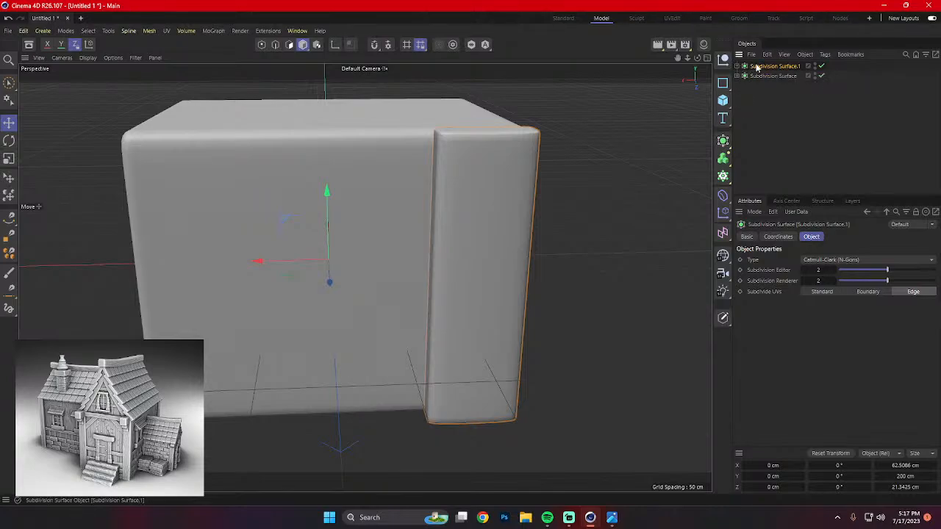
{"action": "mouse_move", "coordinate": [277, 255]}
{"action": "left_mouse_down"}
{"action": "mouse_move", "coordinate": [164, 267]}
{"action": "mouse_move", "coordinate": [193, 262]}
{"action": "mouse_move", "coordinate": [197, 279]}
{"action": "left_mouse_up"}
{"action": "mouse_move", "coordinate": [208, 276]}
{"action": "left_mouse_down", "text": "alt"}
{"action": "mouse_move", "coordinate": [162, 265]}
{"action": "mouse_move", "coordinate": [218, 279]}
{"action": "mouse_move", "coordinate": [139, 263]}
{"action": "mouse_move", "coordinate": [89, 263]}
{"action": "mouse_move", "coordinate": [110, 276]}
{"action": "mouse_move", "coordinate": [71, 270]}
{"action": "left_mouse_up", "text": "alt"}
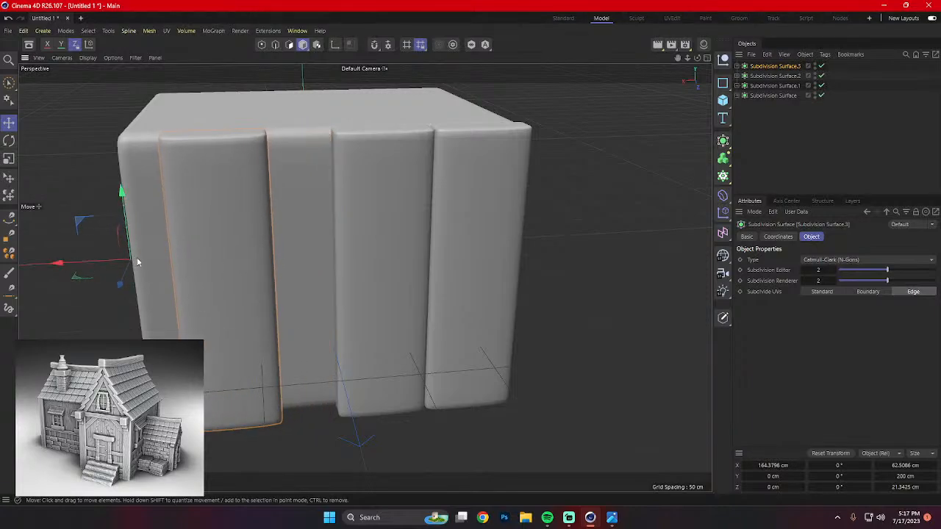
Widen the farthest slab copy in X so it reaches the block's other front corner.
{"action": "key", "text": "r"}
{"action": "key", "text": "t"}
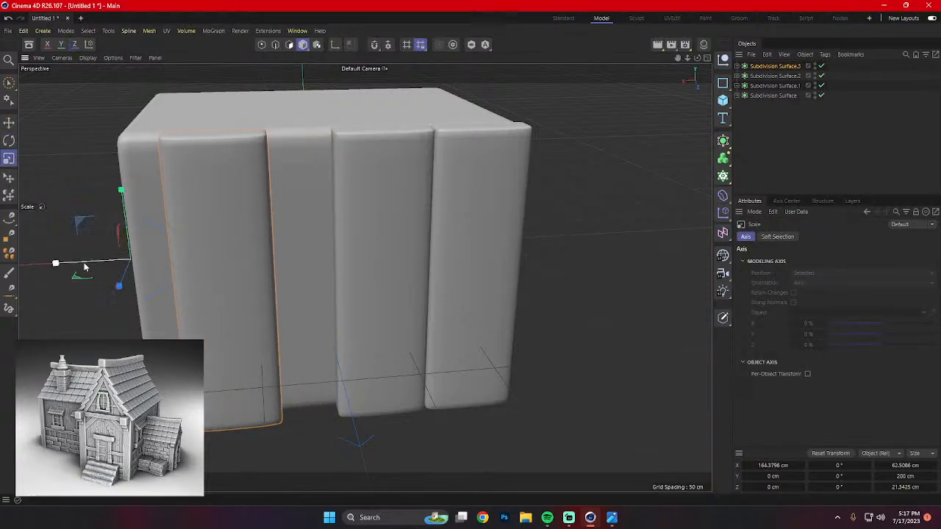
{"action": "left_click_drag", "start_coordinate": [57, 265], "coordinate": [40, 268]}
{"action": "mouse_move", "coordinate": [41, 267]}
{"action": "left_mouse_down"}
{"action": "mouse_move", "coordinate": [60, 267]}
{"action": "mouse_move", "coordinate": [35, 269]}
{"action": "left_mouse_up"}
{"action": "key", "text": "e"}
Scale the middle slab to about 81.8 cm wide in X, placing it against the farthest slab at about 120.6 cm.
{"action": "left_click", "coordinate": [378, 269]}
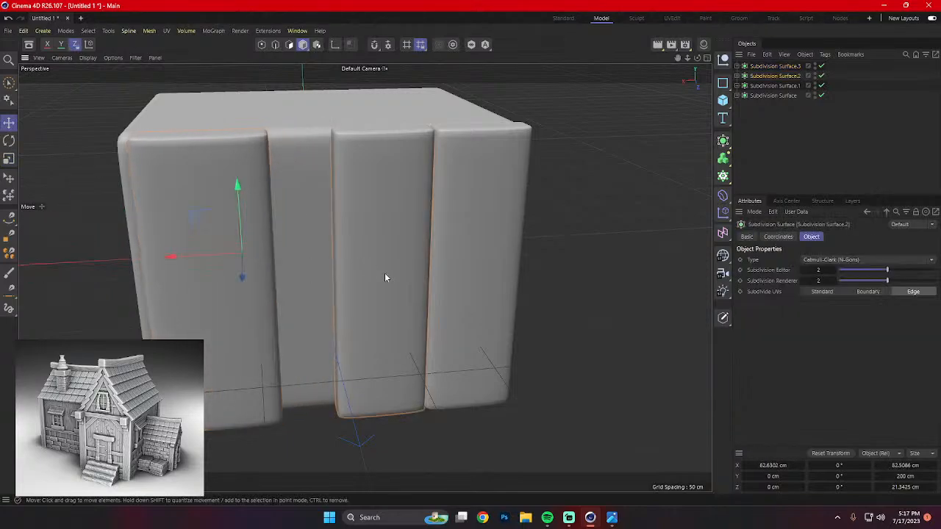
{"action": "key", "text": "t"}
{"action": "left_click_drag", "start_coordinate": [158, 258], "coordinate": [117, 262]}
{"action": "key", "text": "e"}
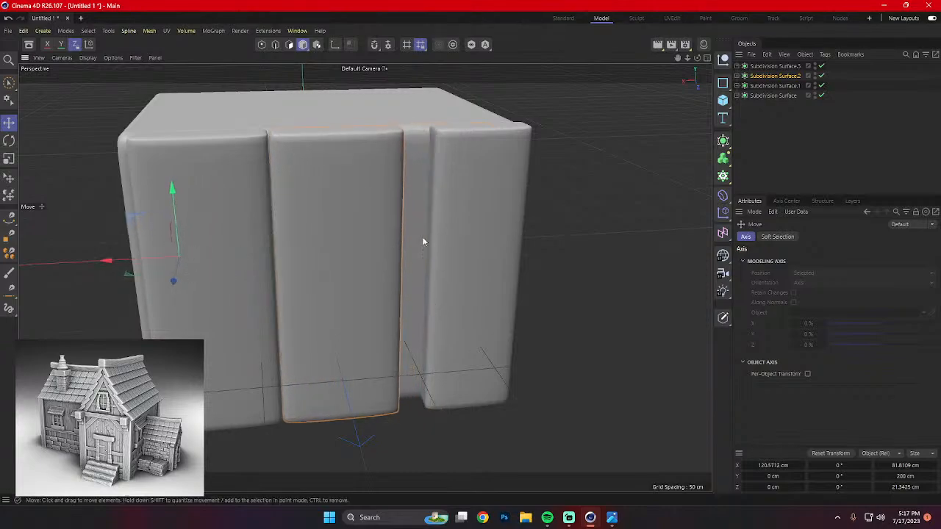
Scale the original corner slab to about 76.7 cm wide and place it beside the middle slab at about 32.3 cm in X.
{"action": "left_click", "coordinate": [472, 234]}
{"action": "key", "text": "r"}
{"action": "key", "text": "t"}
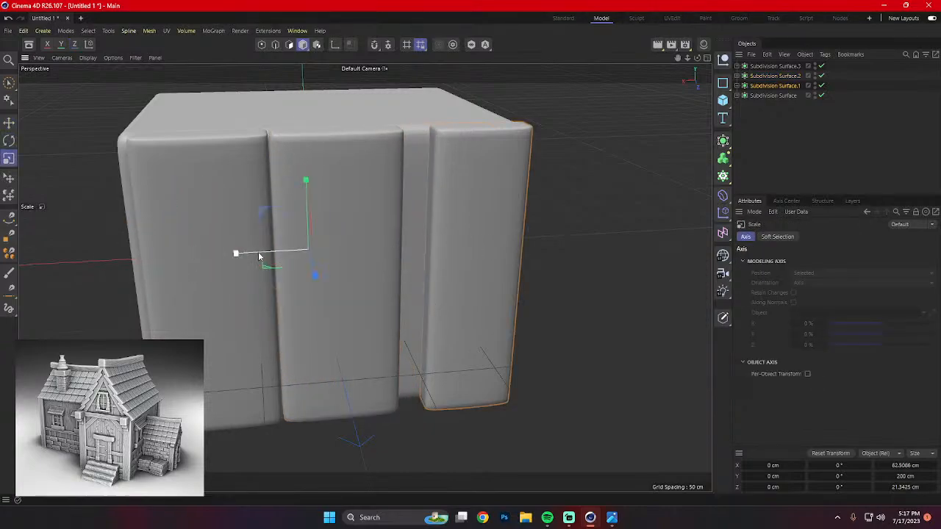
{"action": "left_click_drag", "start_coordinate": [296, 253], "coordinate": [211, 254]}
{"action": "key", "text": "e"}
{"action": "left_click_drag", "start_coordinate": [382, 264], "coordinate": [484, 254], "text": "alt"}
{"action": "key", "text": "r"}
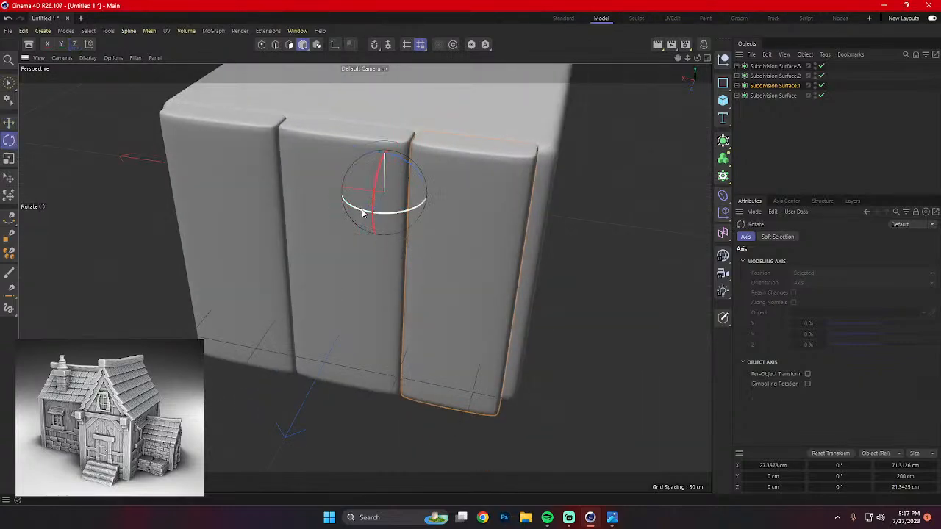
{"action": "key", "text": "t"}
{"action": "left_click_drag", "start_coordinate": [309, 190], "coordinate": [504, 212]}
{"action": "key", "text": "e"}
Duplicate the corner slab's Subdivision Surface and move the copy out in front of the block to about 146.8 cm in Z.
{"action": "left_click", "coordinate": [504, 209]}
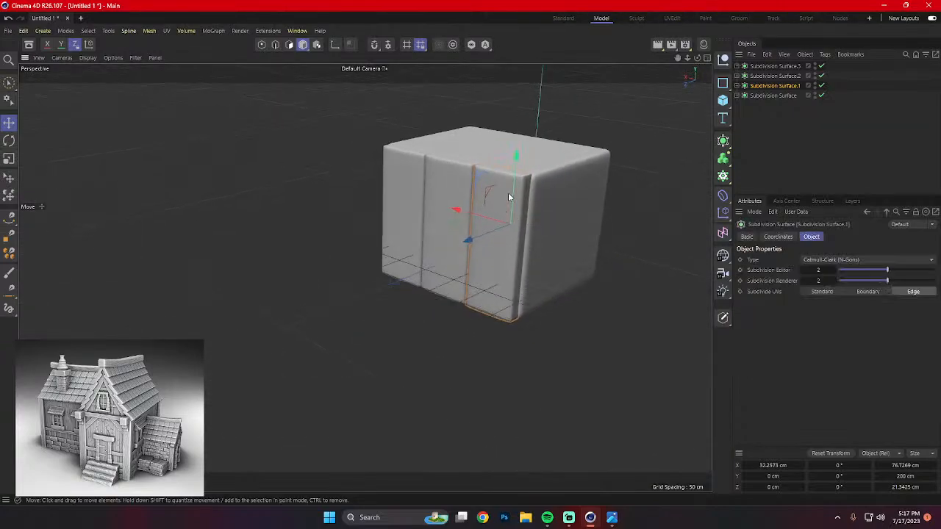
{"action": "left_click_drag", "start_coordinate": [475, 244], "coordinate": [410, 260], "text": "alt"}
{"action": "key", "text": "r"}
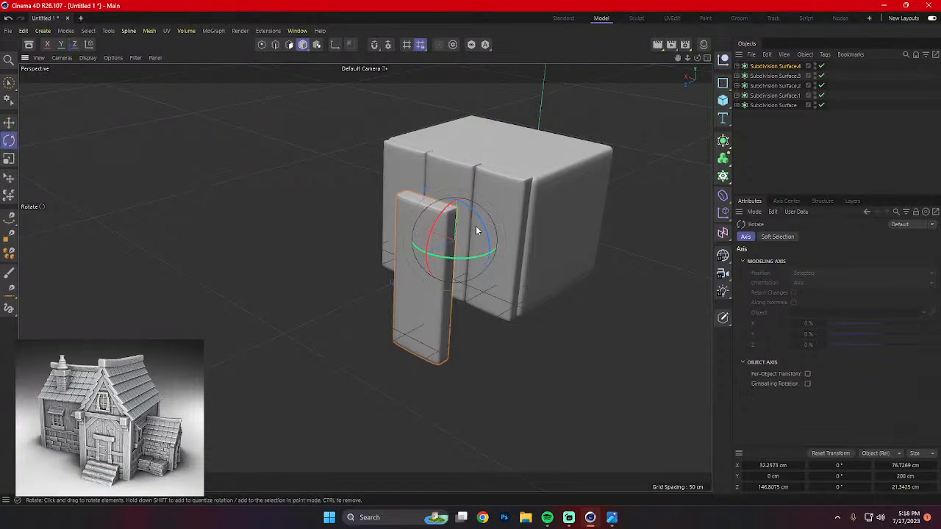
{"action": "left_click_drag", "start_coordinate": [477, 215], "coordinate": [483, 226]}
{"action": "key", "text": "ctrl+z"}
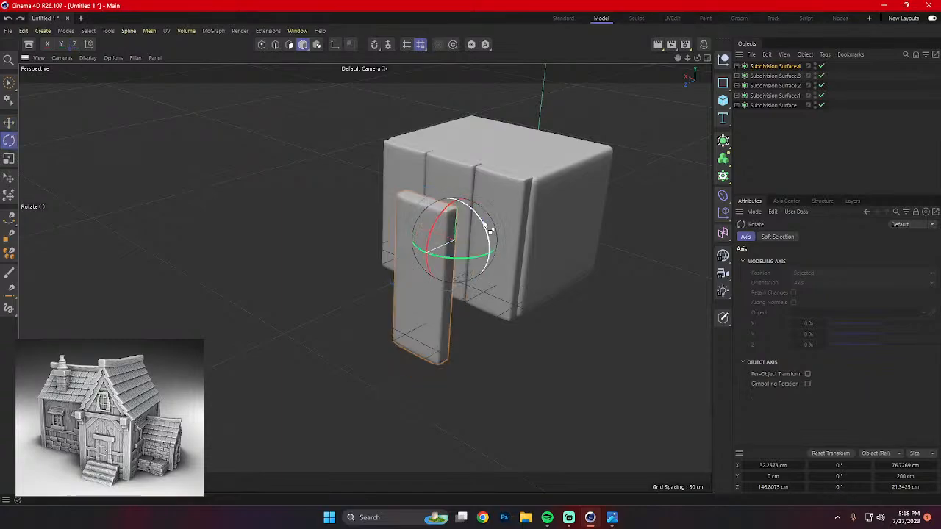
Enable axis editing for the slab copy in front of the block and move its axis outward to about 372.4 cm in Z.
{"action": "scroll", "coordinate": [498, 236], "scroll_direction": "down", "scroll_amount": 1}
{"action": "left_click_drag", "start_coordinate": [549, 293], "coordinate": [588, 281], "text": "alt"}
{"action": "left_click", "coordinate": [335, 44]}
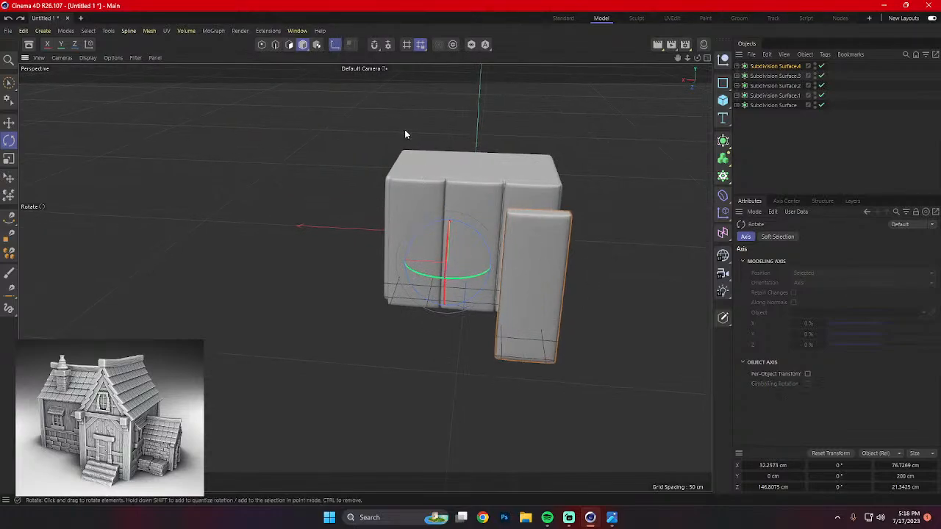
{"action": "left_click_drag", "start_coordinate": [404, 130], "coordinate": [441, 241], "text": "alt"}
{"action": "key", "text": "e"}
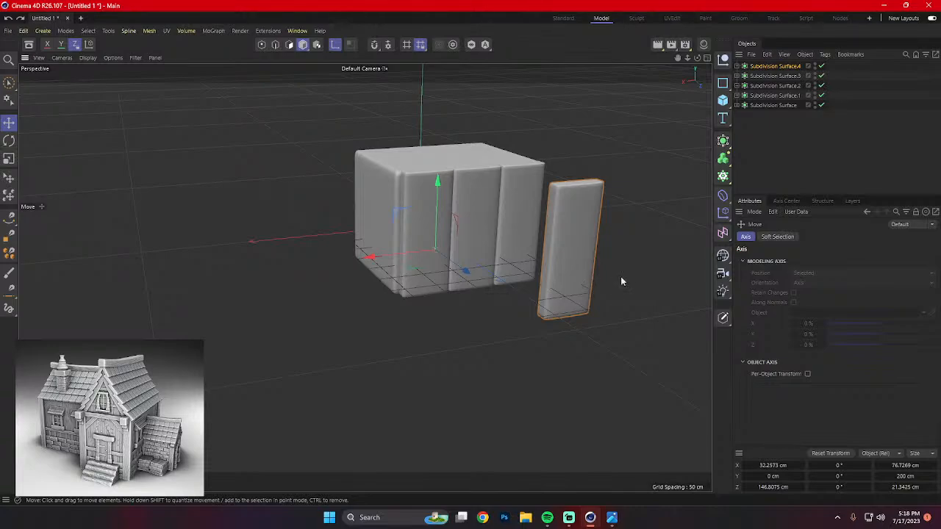
{"action": "middle_click_drag", "start_coordinate": [620, 276], "coordinate": [559, 292], "text": "alt"}
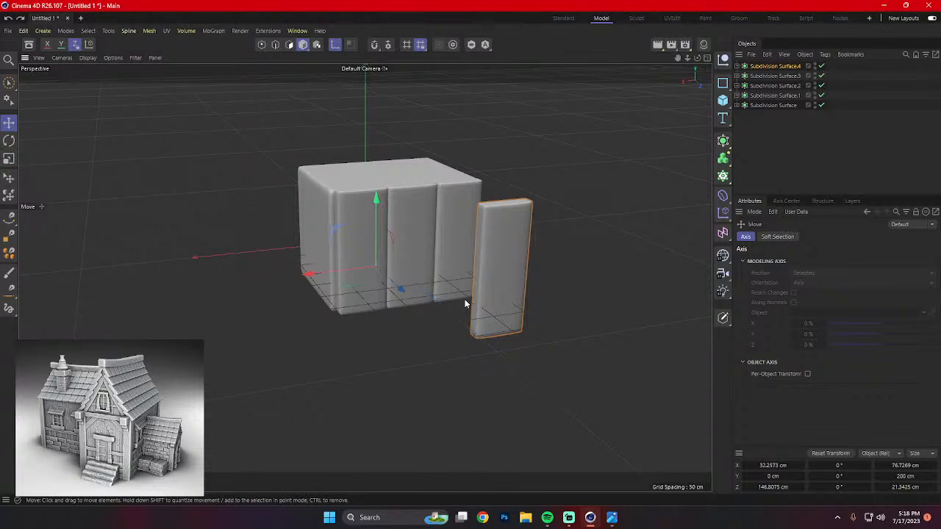
{"action": "left_click_drag", "start_coordinate": [401, 291], "coordinate": [559, 341]}
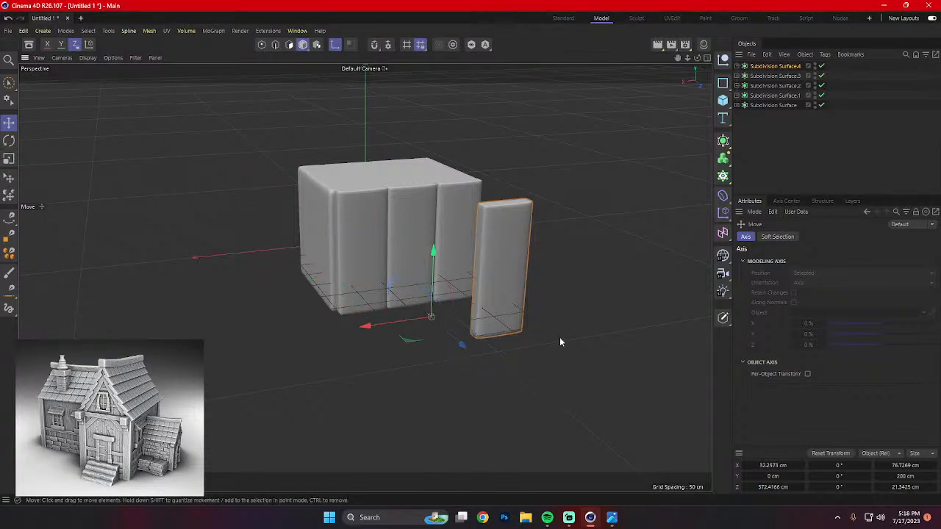
Center the slab copy's axis on its geometry at about X -81.2, Y 50.8, Z 354.1 cm, and leave axis editing.
{"action": "middle_click", "coordinate": [559, 341]}
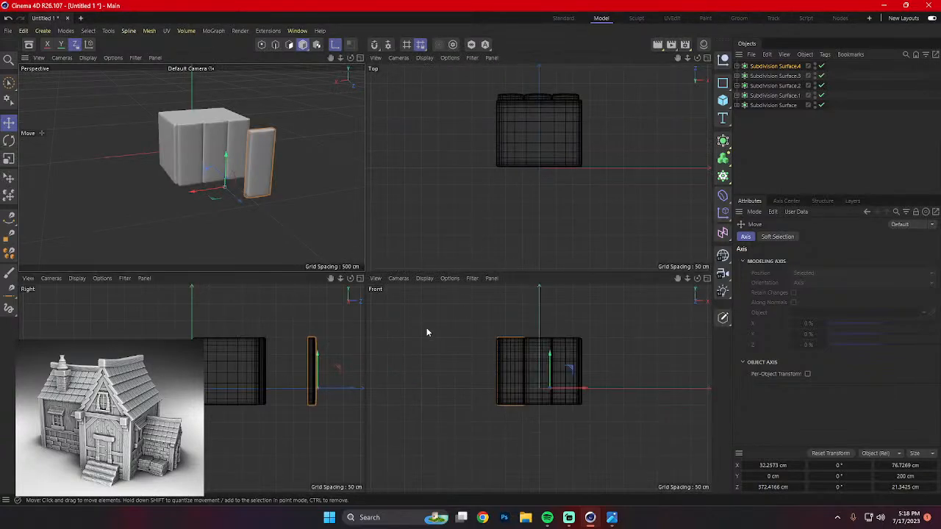
{"action": "scroll", "coordinate": [321, 373], "scroll_direction": "up", "scroll_amount": 1}
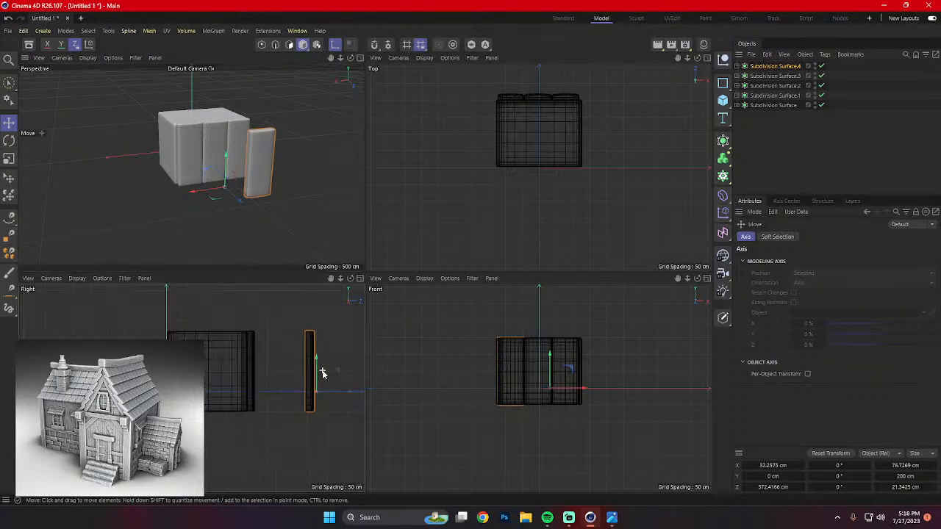
{"action": "scroll", "coordinate": [322, 373], "scroll_direction": "up", "scroll_amount": 1}
{"action": "mouse_move", "coordinate": [316, 370]}
{"action": "left_mouse_down"}
{"action": "mouse_move", "coordinate": [319, 345]}
{"action": "mouse_move", "coordinate": [330, 372]}
{"action": "left_mouse_up"}
{"action": "left_click_drag", "start_coordinate": [571, 372], "coordinate": [539, 373]}
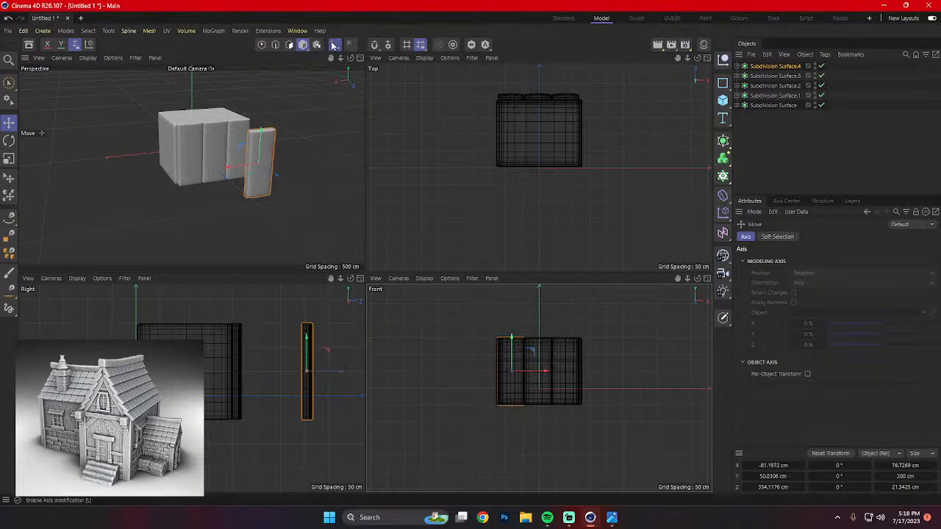
{"action": "middle_click", "coordinate": [334, 162]}
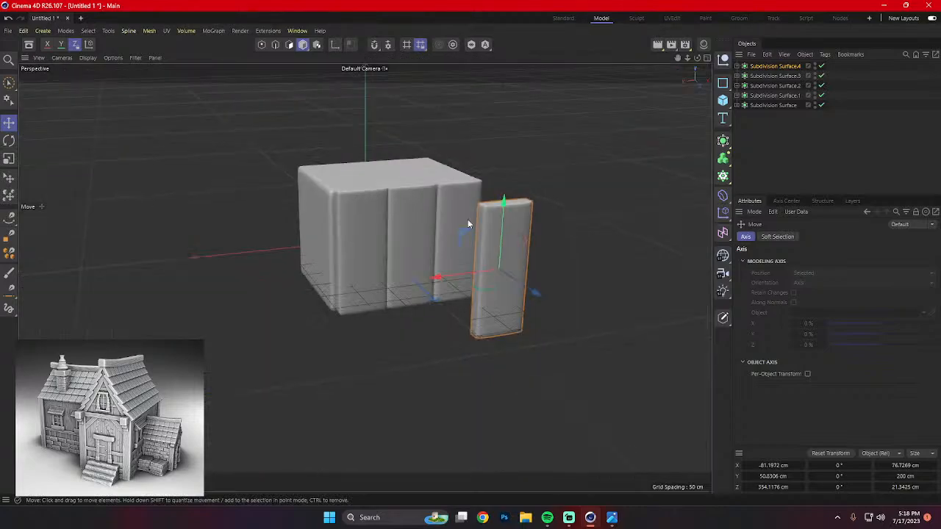
Rotate the slab copy to -90° so it lies horizontally like a plank.
{"action": "left_click_drag", "start_coordinate": [467, 219], "coordinate": [418, 319], "text": "alt"}
{"action": "key", "text": "r"}
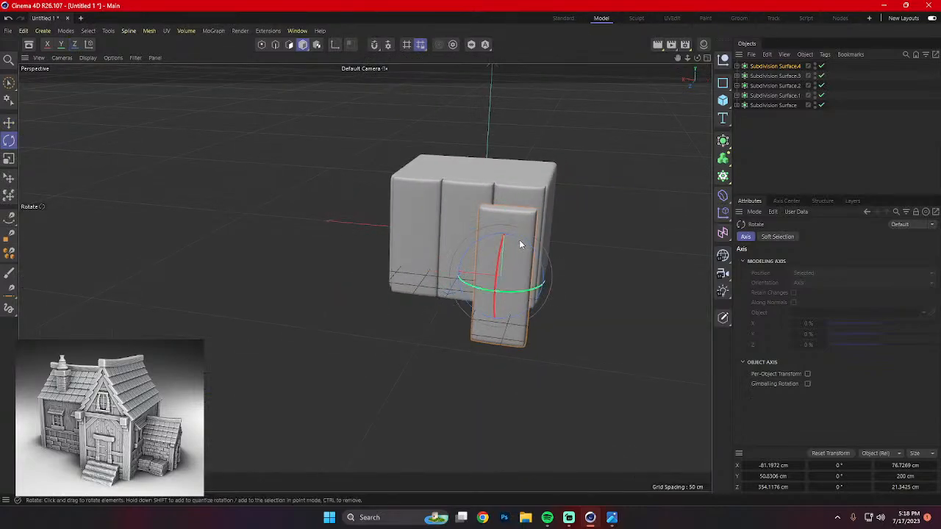
{"action": "left_click_drag", "start_coordinate": [519, 237], "coordinate": [489, 360]}
{"action": "key", "text": "e"}
{"action": "key", "text": "r"}
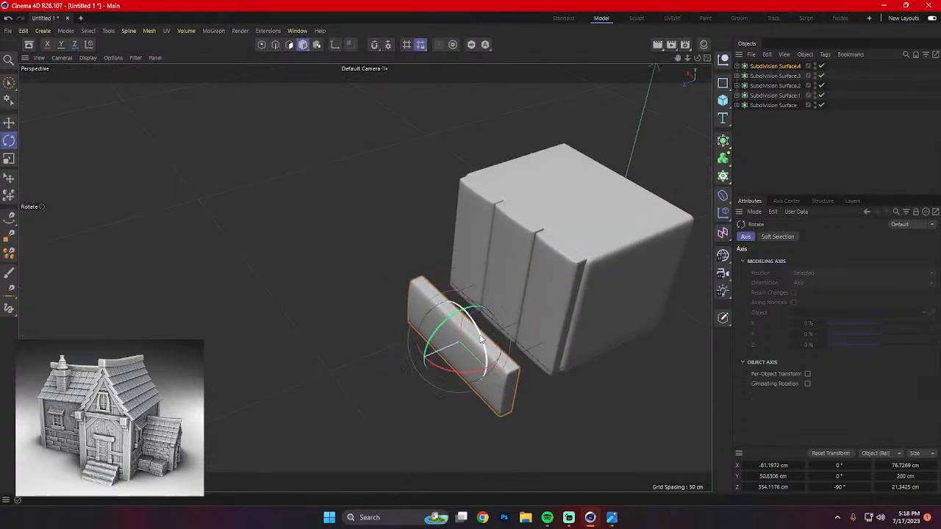
Scale the horizontal plank down to about 38.3 cm in X and 12.3 cm in Z.
{"action": "key", "text": "t"}
{"action": "left_click_drag", "start_coordinate": [465, 290], "coordinate": [353, 362]}
{"action": "left_click_drag", "start_coordinate": [342, 404], "coordinate": [438, 372], "text": "alt"}
Move the plank to about X -14.9, Z 236.9 cm across the front slabs and lengthen it to about 235.6 cm.
{"action": "key", "text": "e"}
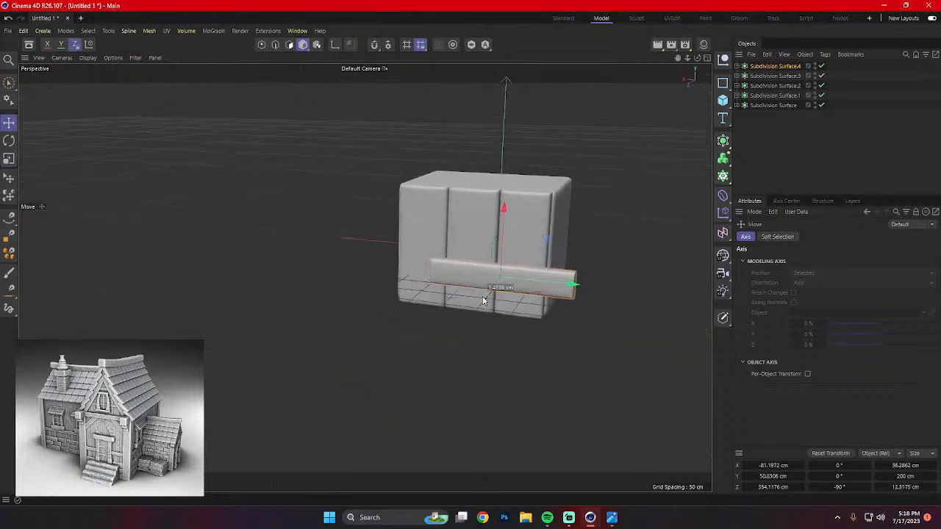
{"action": "left_click_drag", "start_coordinate": [482, 294], "coordinate": [519, 309]}
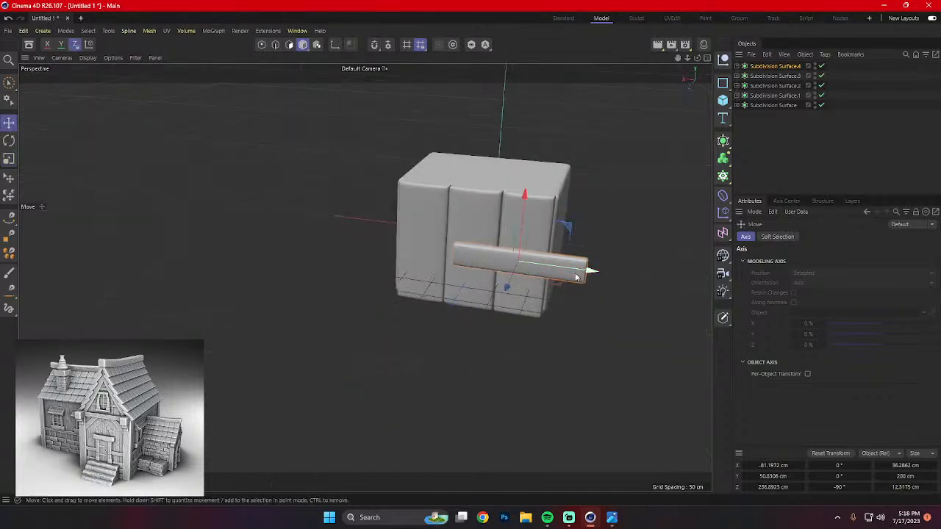
{"action": "left_click_drag", "start_coordinate": [580, 276], "coordinate": [545, 264]}
{"action": "scroll", "coordinate": [534, 266], "scroll_direction": "up", "scroll_amount": 2}
{"action": "key", "text": "r"}
{"action": "key", "text": "t"}
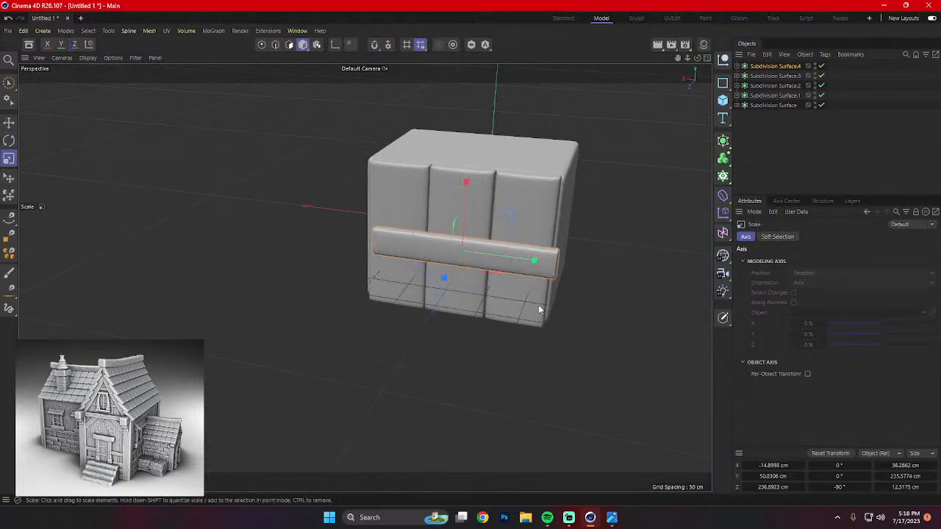
Push the plank against the front slabs at about 223.4 cm in Z and shift it sideways to about -1.7 cm in X.
{"action": "left_click_drag", "start_coordinate": [538, 304], "coordinate": [491, 299], "text": "alt"}
{"action": "key", "text": "e"}
{"action": "left_click_drag", "start_coordinate": [426, 259], "coordinate": [433, 262]}
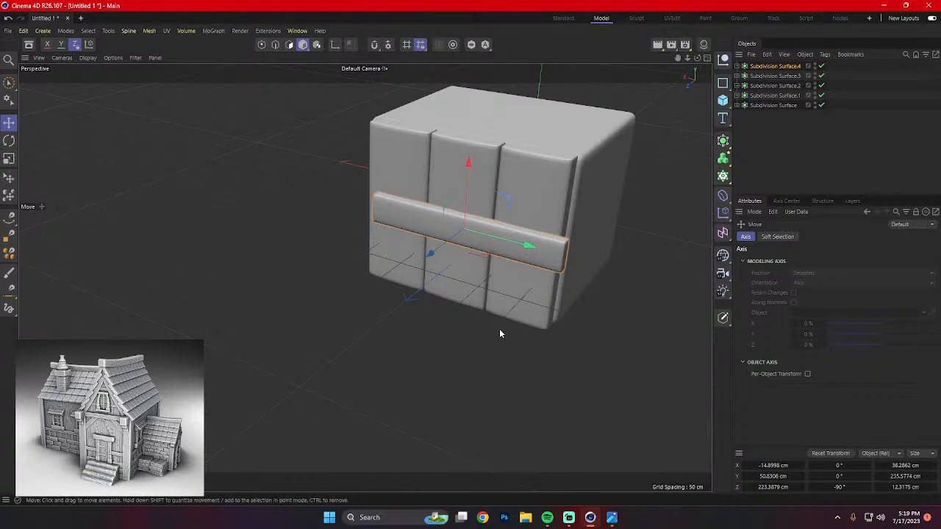
{"action": "left_click_drag", "start_coordinate": [530, 246], "coordinate": [518, 245]}
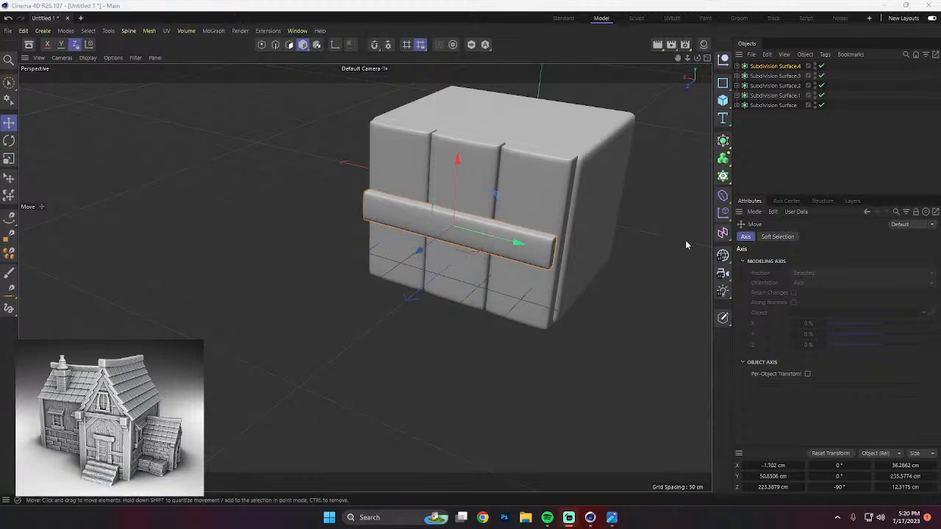
Switch to the house reference image, examine the wooden crates beside the brick wall up close, and minimize the image.
{"action": "middle_click_drag", "start_coordinate": [603, 210], "coordinate": [580, 179]}
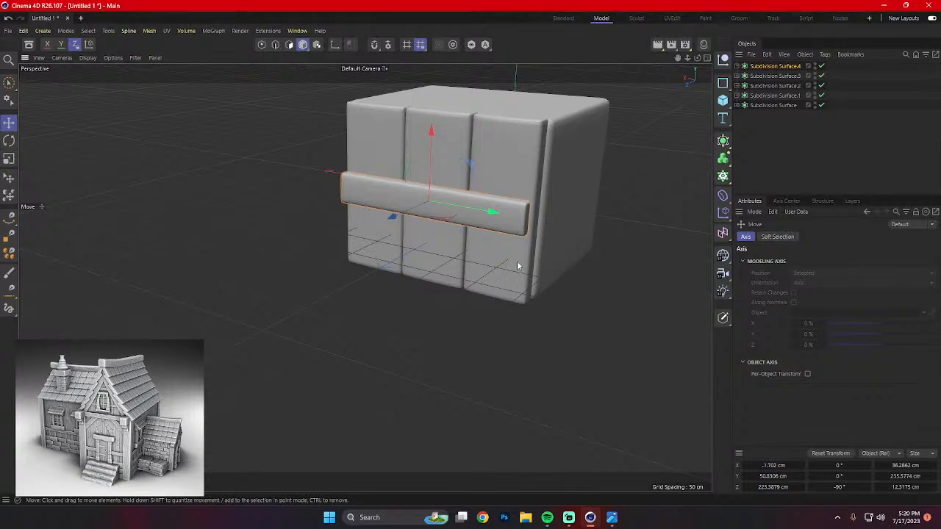
{"action": "left_click", "coordinate": [611, 518]}
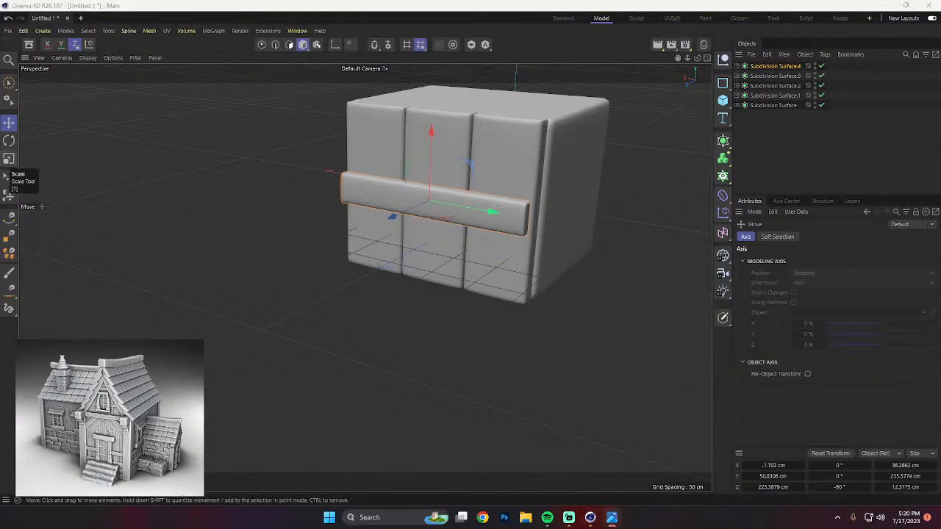
{"action": "scroll", "coordinate": [426, 373], "scroll_direction": "up", "scroll_amount": 5}
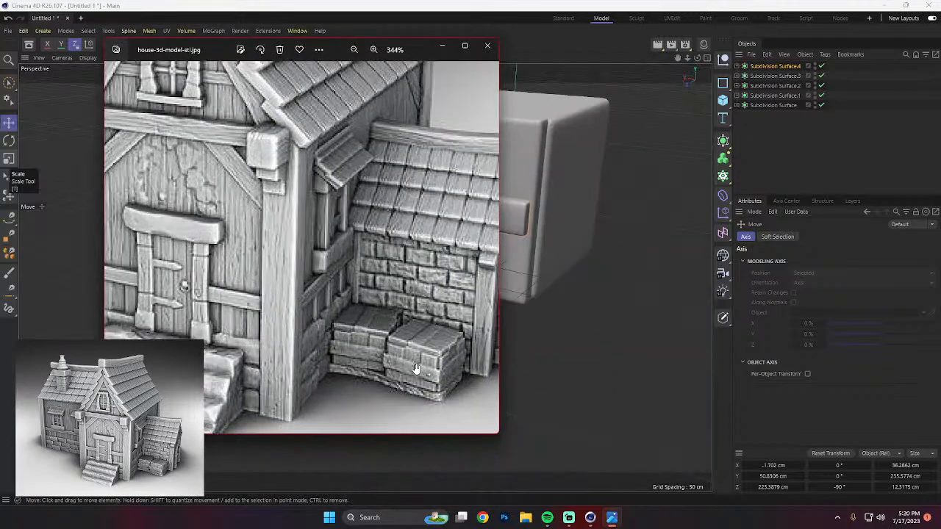
{"action": "scroll", "coordinate": [423, 375], "scroll_direction": "up", "scroll_amount": 2}
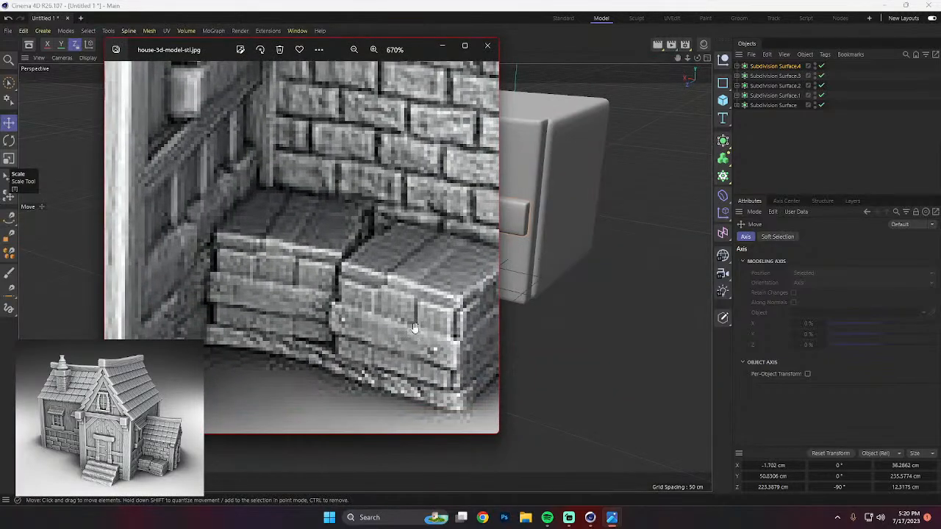
{"action": "scroll", "coordinate": [414, 327], "scroll_direction": "down", "scroll_amount": 10}
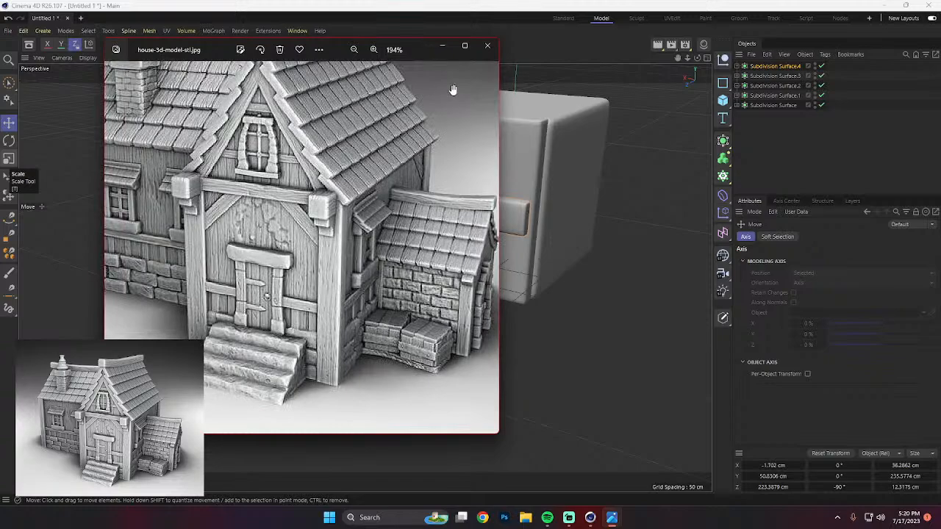
{"action": "left_click_drag", "start_coordinate": [420, 239], "coordinate": [414, 217]}
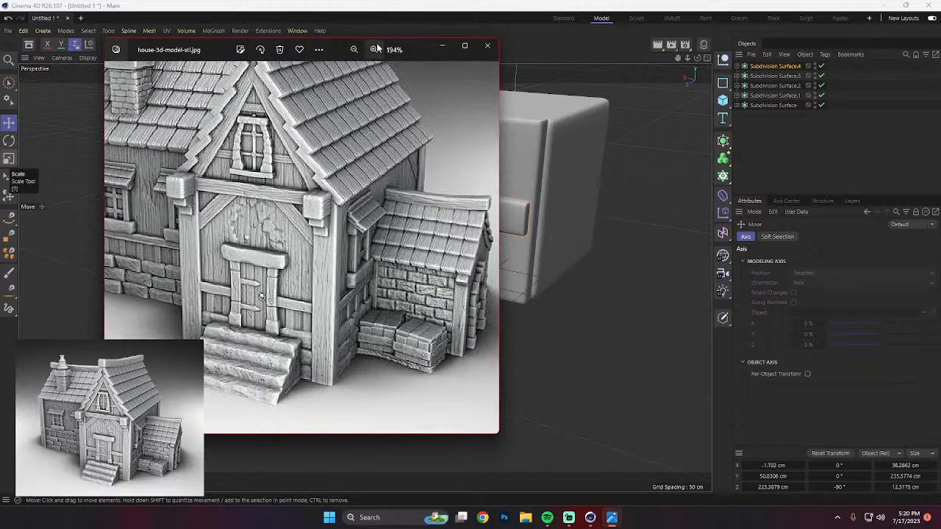
{"action": "left_click_drag", "start_coordinate": [402, 53], "coordinate": [283, 75]}
{"action": "scroll", "coordinate": [248, 379], "scroll_direction": "up", "scroll_amount": 5}
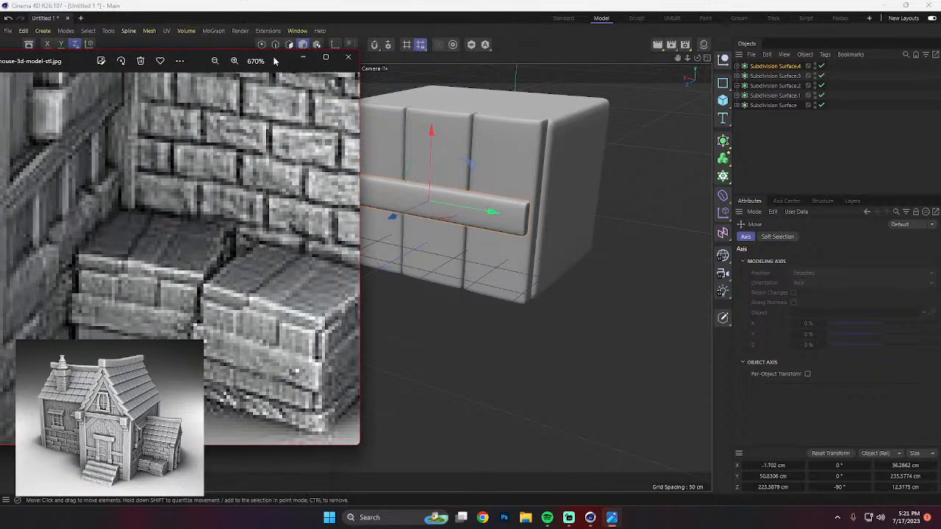
{"action": "left_click_drag", "start_coordinate": [274, 61], "coordinate": [348, 70]}
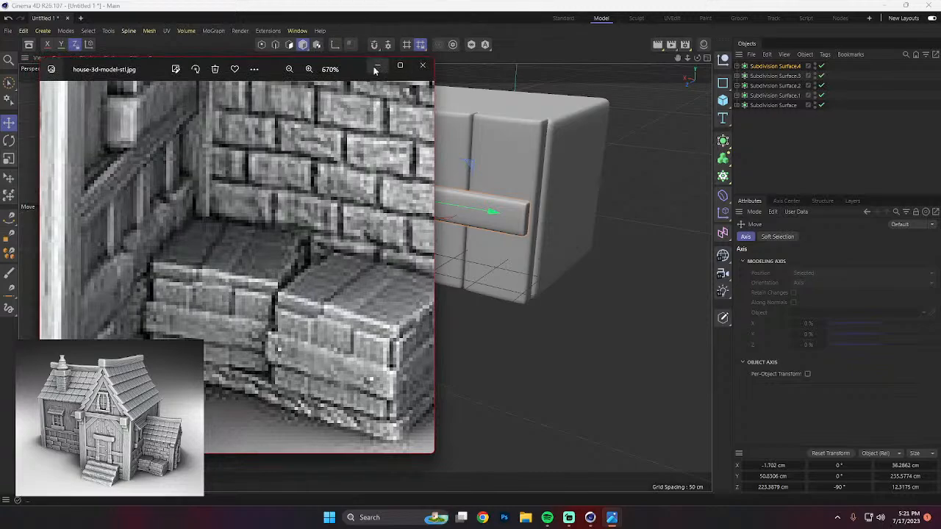
{"action": "left_click", "coordinate": [376, 65]}
Scale the plank to about 43.7 cm in X and fine-tune its Z position against the slabs to about 223.37 cm.
{"action": "key", "text": "r"}
{"action": "key", "text": "t"}
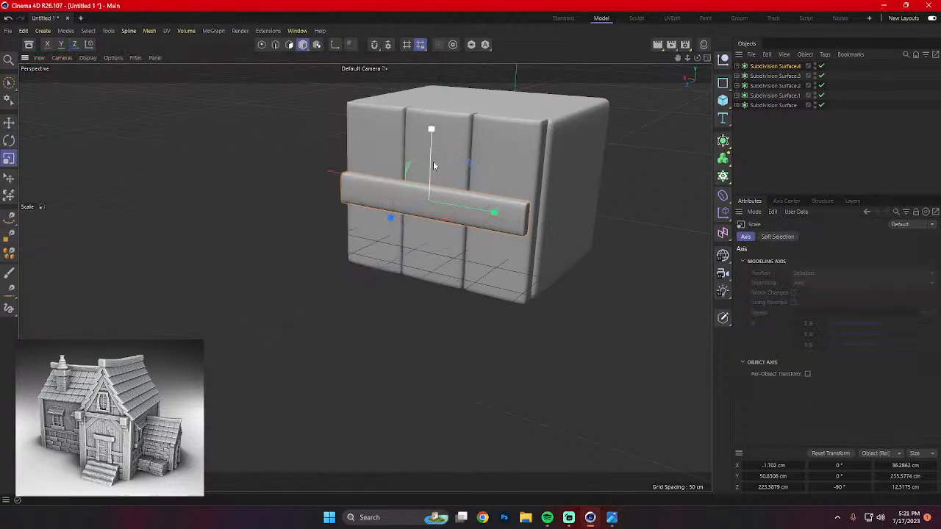
{"action": "left_click_drag", "start_coordinate": [432, 131], "coordinate": [433, 117]}
{"action": "left_click_drag", "start_coordinate": [513, 230], "coordinate": [474, 267], "text": "alt"}
{"action": "key", "text": "e"}
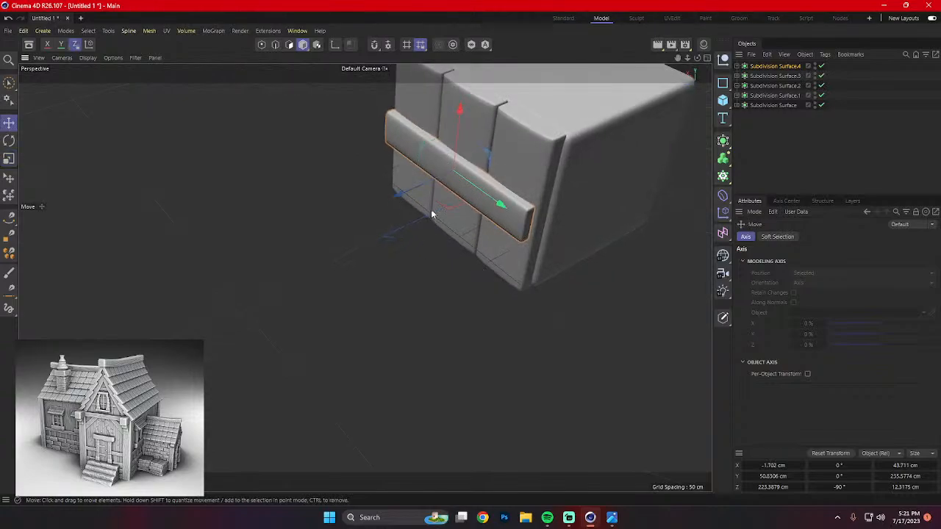
{"action": "key", "text": "r"}
{"action": "key", "text": "e"}
{"action": "left_click_drag", "start_coordinate": [401, 191], "coordinate": [504, 280]}
Lengthen the plank to about 244.4 cm in Y so it spans the front of the crate.
{"action": "key", "text": "r"}
{"action": "key", "text": "t"}
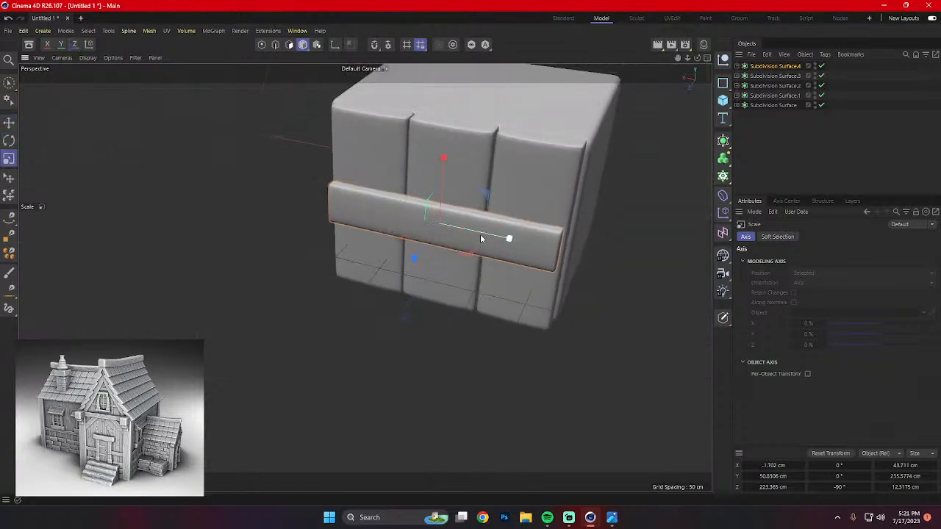
{"action": "left_click_drag", "start_coordinate": [509, 241], "coordinate": [441, 263]}
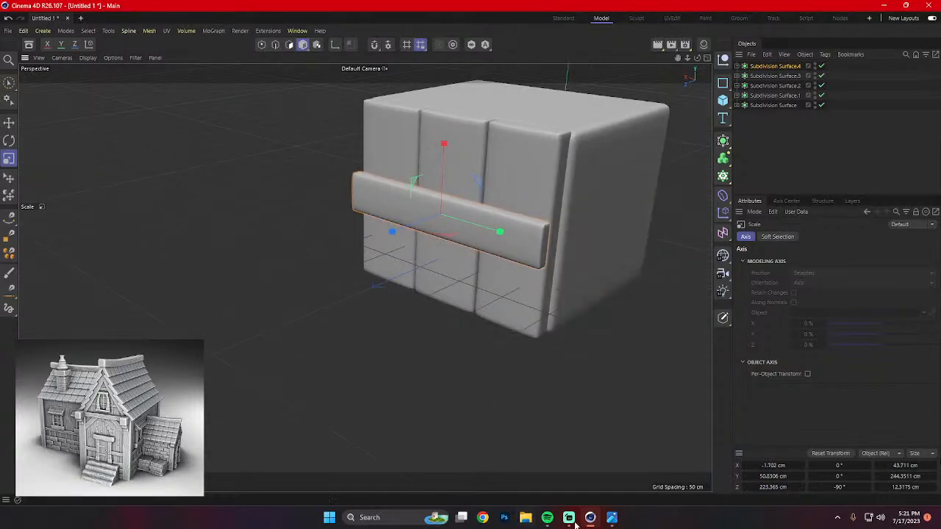
Consult the crates in the reference image, add a Sphere, and move it out in front of the block to about 324.1 cm in Z.
{"action": "left_click", "coordinate": [612, 518]}
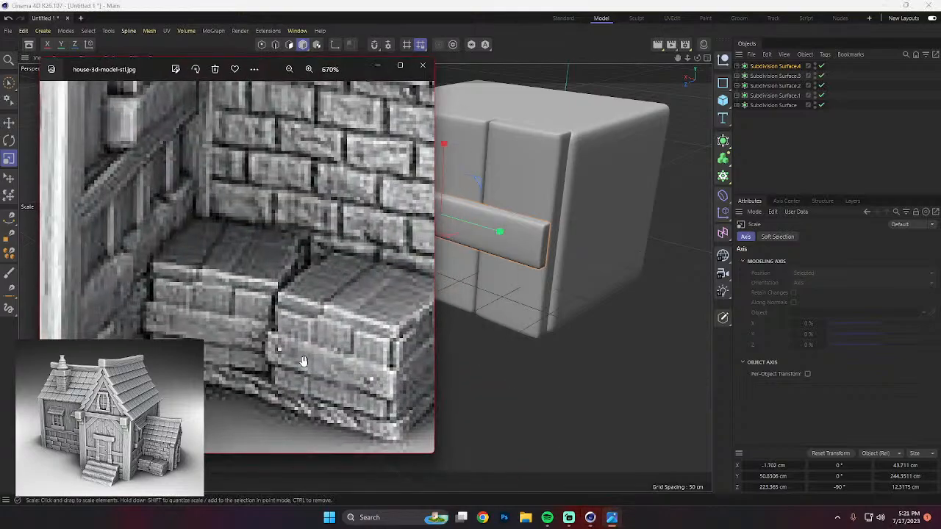
{"action": "scroll", "coordinate": [303, 361], "scroll_direction": "down", "scroll_amount": 8}
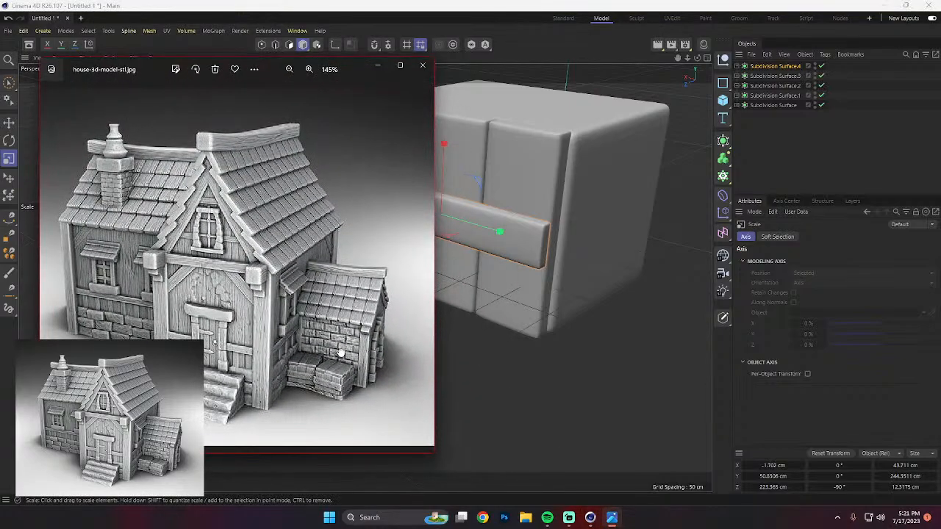
{"action": "scroll", "coordinate": [340, 354], "scroll_direction": "up", "scroll_amount": 5}
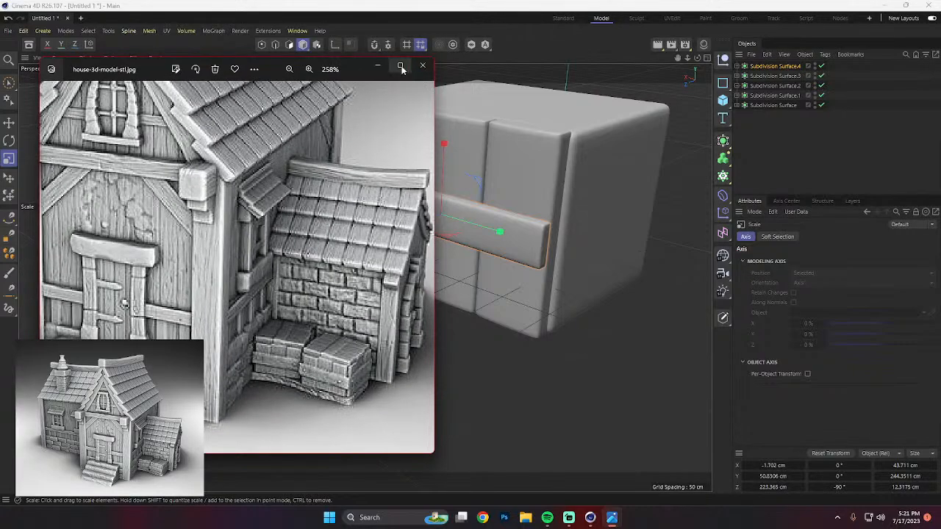
{"action": "left_click", "coordinate": [379, 66]}
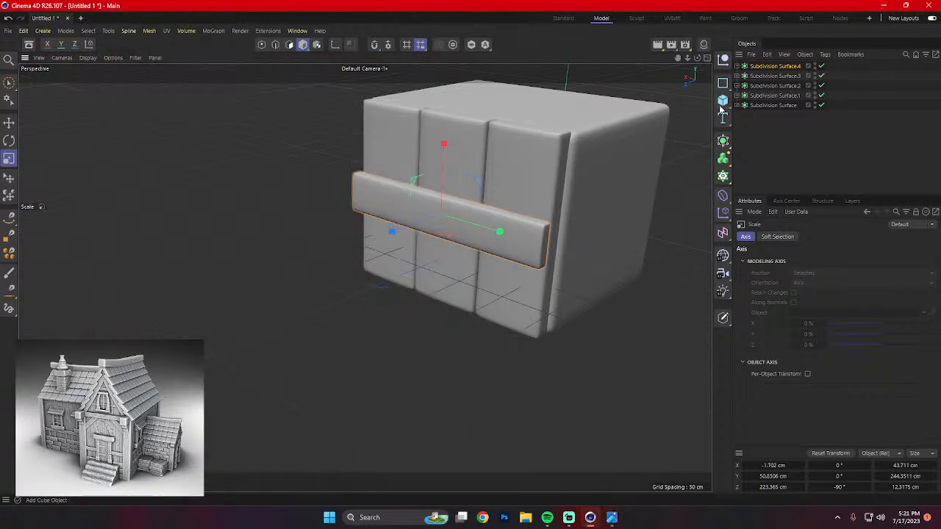
{"action": "left_click", "coordinate": [722, 100]}
{"action": "left_click", "coordinate": [824, 156]}
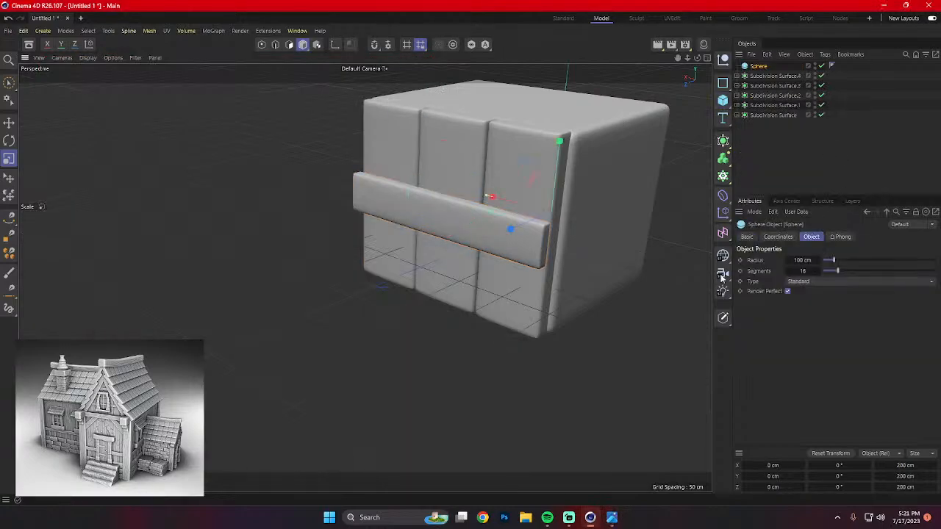
{"action": "key", "text": "e"}
{"action": "left_click_drag", "start_coordinate": [521, 233], "coordinate": [331, 313]}
Scale the sphere uniformly down to a radius of 10.7 cm.
{"action": "key", "text": "t"}
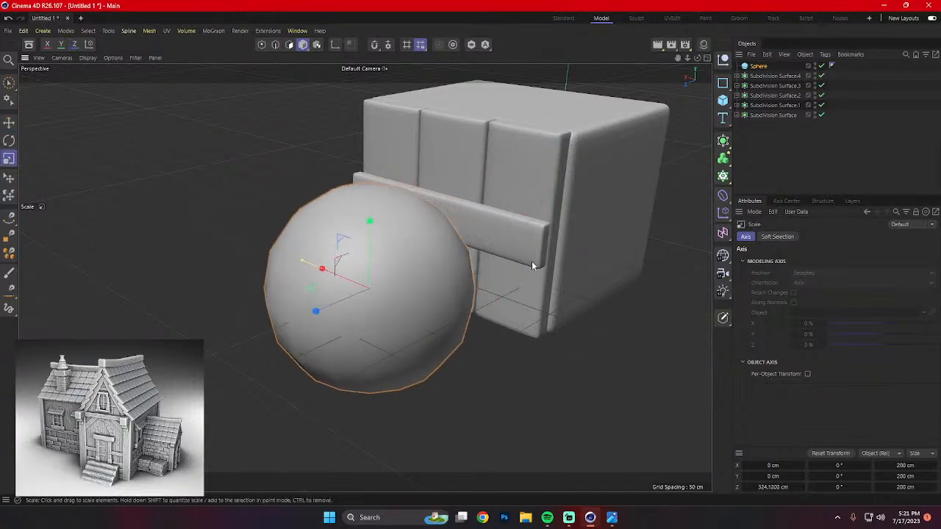
{"action": "left_click_drag", "start_coordinate": [654, 283], "coordinate": [273, 345]}
{"action": "left_click", "coordinate": [757, 66]}
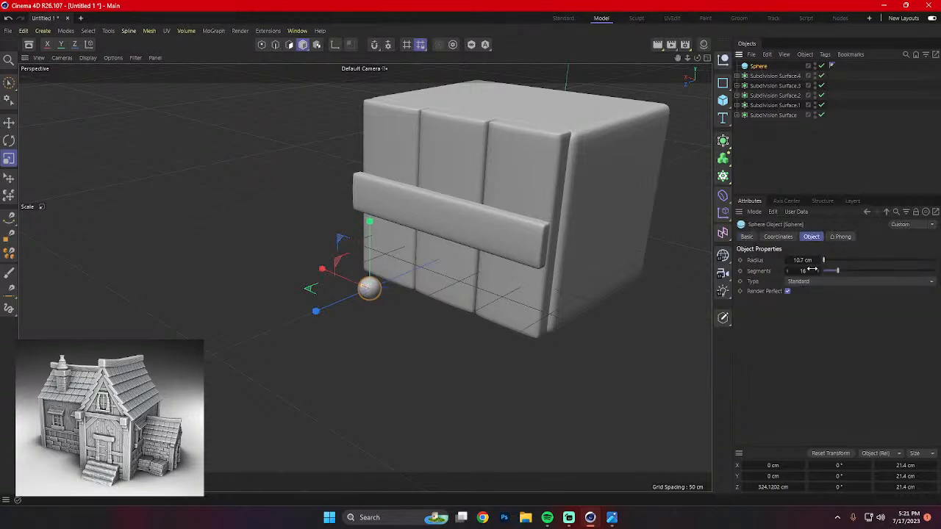
{"action": "scroll", "coordinate": [417, 297], "scroll_direction": "up", "scroll_amount": 2}
{"action": "scroll", "coordinate": [411, 294], "scroll_direction": "up", "scroll_amount": 5}
{"action": "left_click_drag", "start_coordinate": [363, 275], "coordinate": [405, 289], "text": "alt"}
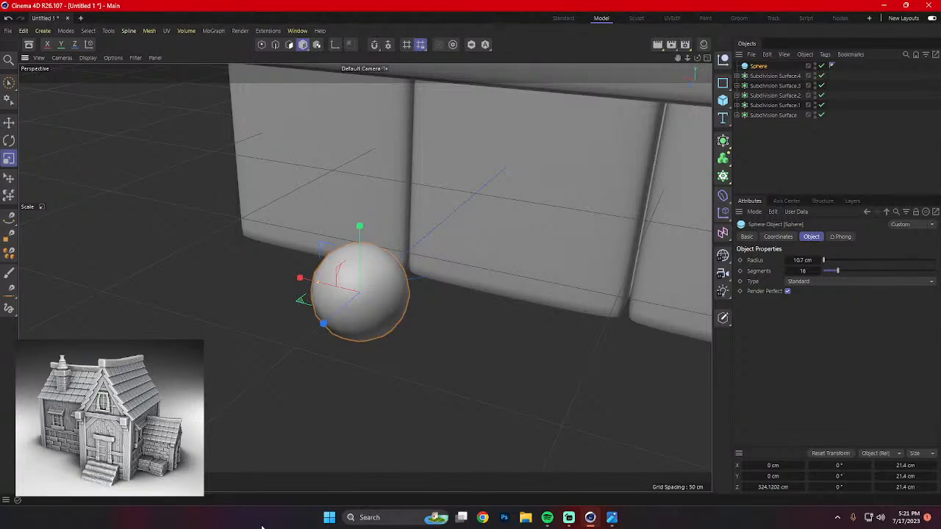
Set the sphere's segments to 32 for a smoother nail head.
{"action": "left_click", "coordinate": [396, 373]}
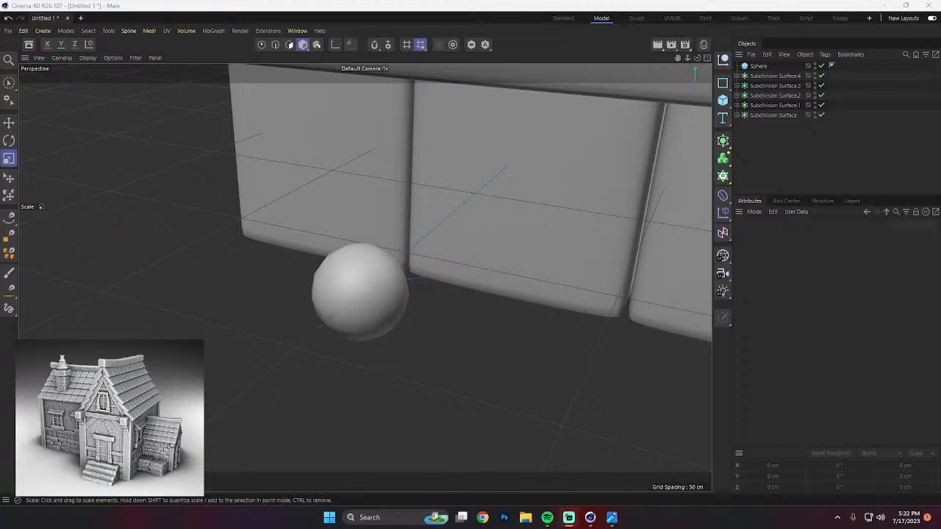
{"action": "left_click", "coordinate": [388, 288]}
{"action": "scroll", "coordinate": [461, 260], "scroll_direction": "down", "scroll_amount": 1}
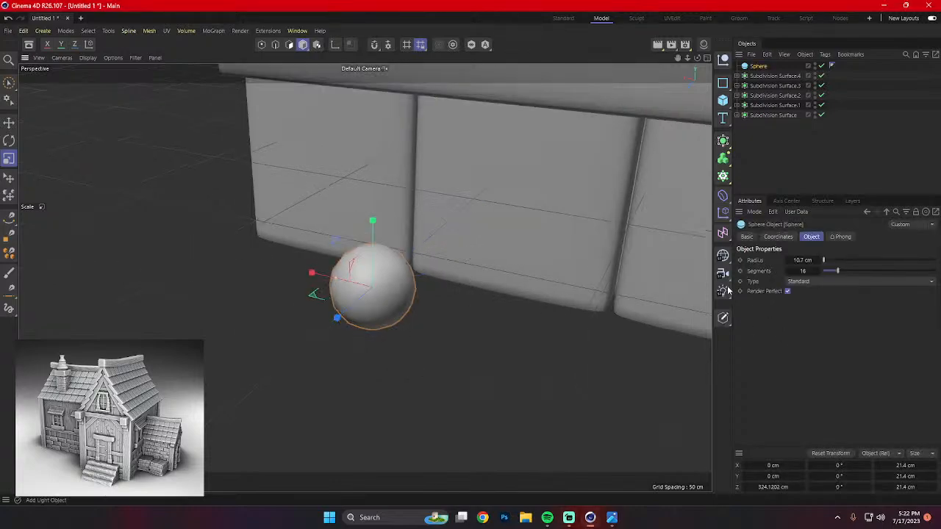
{"action": "double_click", "coordinate": [807, 272]}
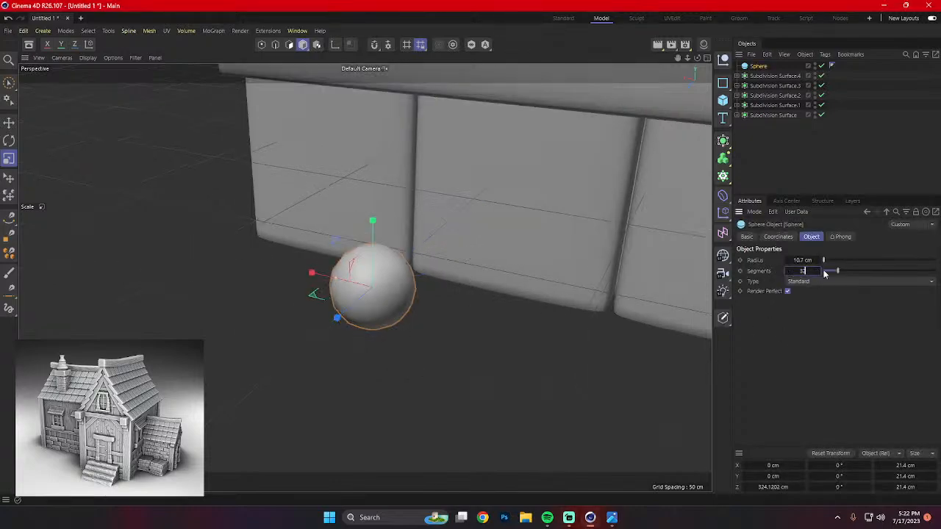
{"action": "left_click", "coordinate": [471, 363]}
{"action": "left_click", "coordinate": [399, 295]}
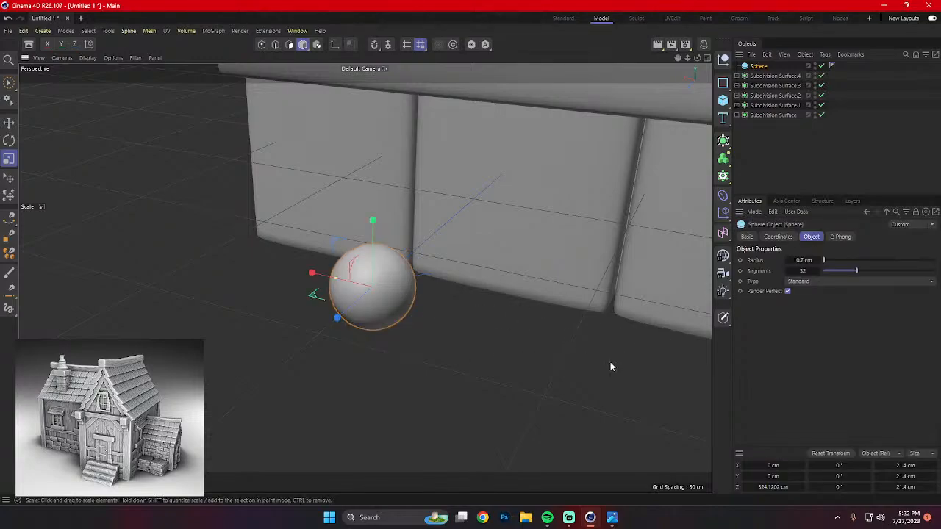
Move the sphere back to about 234.2 cm in Z and raise it onto the front of the cross plank.
{"action": "key", "text": "e"}
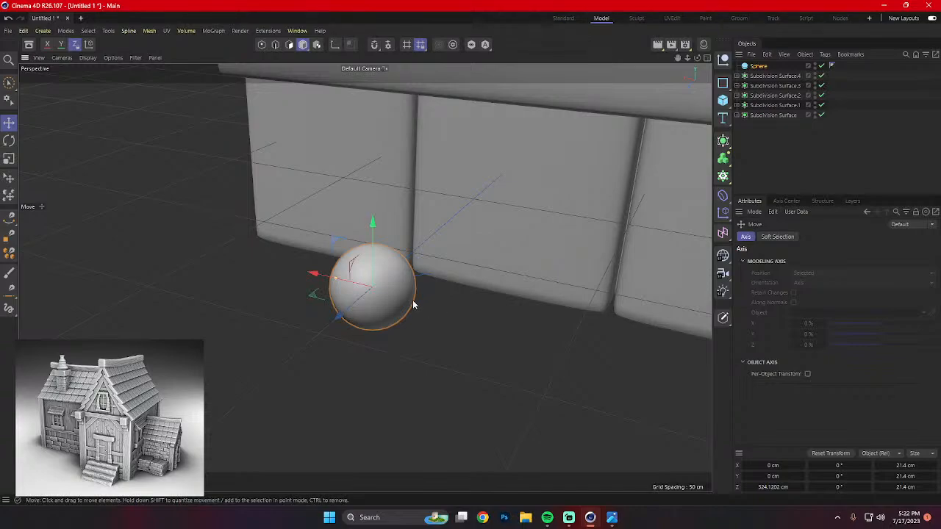
{"action": "left_click_drag", "start_coordinate": [342, 315], "coordinate": [619, 223]}
{"action": "left_click_drag", "start_coordinate": [503, 175], "coordinate": [459, 208]}
{"action": "middle_click_drag", "start_coordinate": [565, 186], "coordinate": [464, 287], "text": "alt"}
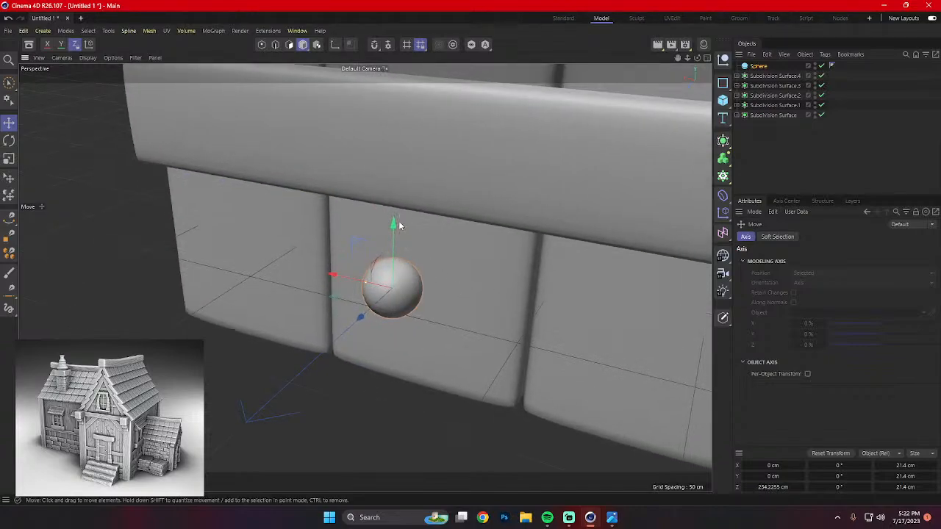
{"action": "left_click_drag", "start_coordinate": [399, 225], "coordinate": [448, 98]}
{"action": "left_click_drag", "start_coordinate": [513, 175], "coordinate": [596, 232], "text": "alt"}
Scale the sphere down to about 16.6 cm across and place it near one plank end at about -68.4 cm in X.
{"action": "key", "text": "t"}
{"action": "left_click_drag", "start_coordinate": [664, 204], "coordinate": [604, 228]}
{"action": "left_click_drag", "start_coordinate": [668, 270], "coordinate": [574, 280], "text": "alt"}
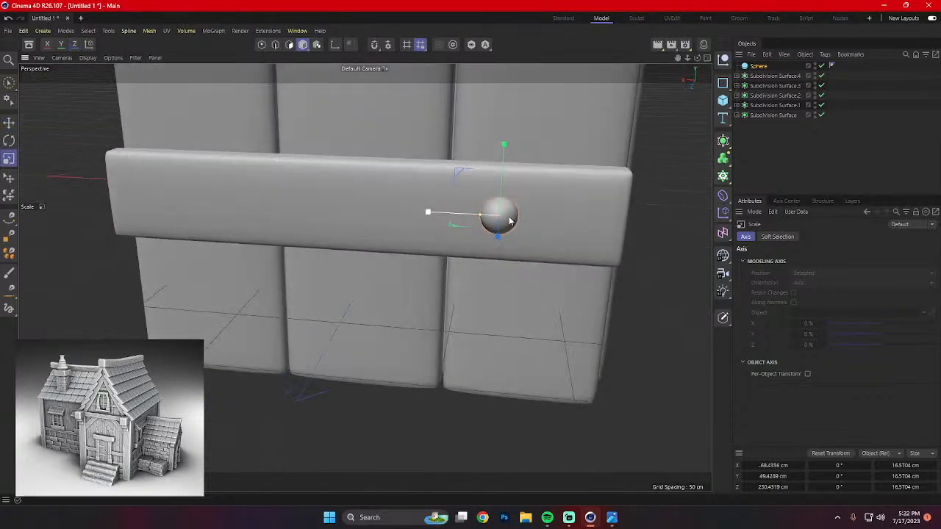
Duplicate the nail sphere along X to the opposite end of the cross plank.
{"action": "key", "text": "e"}
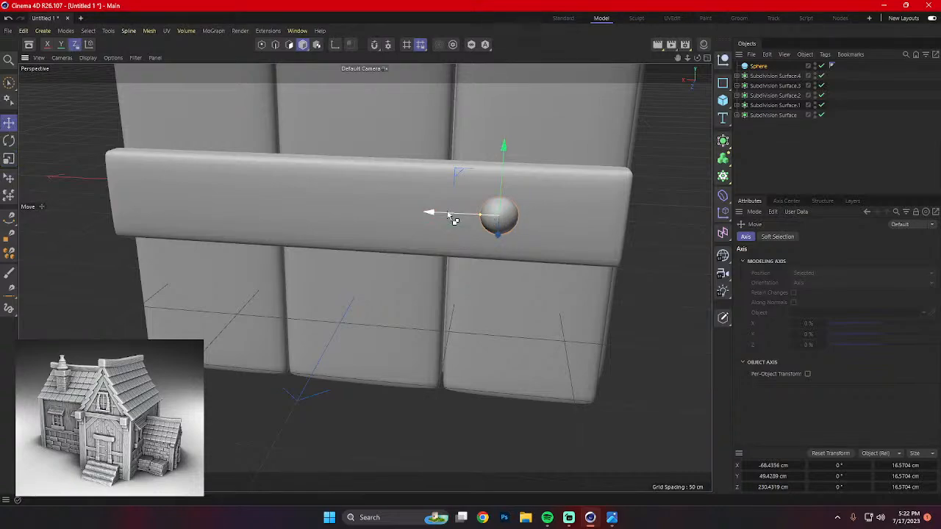
{"action": "left_click_drag", "start_coordinate": [450, 215], "coordinate": [138, 221]}
{"action": "scroll", "coordinate": [456, 272], "scroll_direction": "down", "scroll_amount": 5}
{"action": "left_click_drag", "start_coordinate": [545, 294], "coordinate": [531, 325], "text": "alt"}
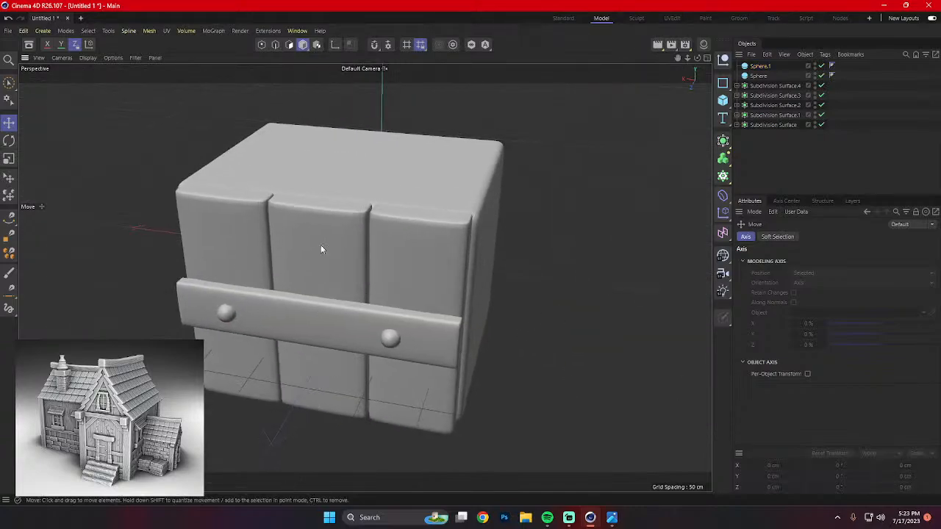
Consult the crates in the reference image, then duplicate the front end slab nearest the bare side upward above the crate.
{"action": "left_click", "coordinate": [612, 518]}
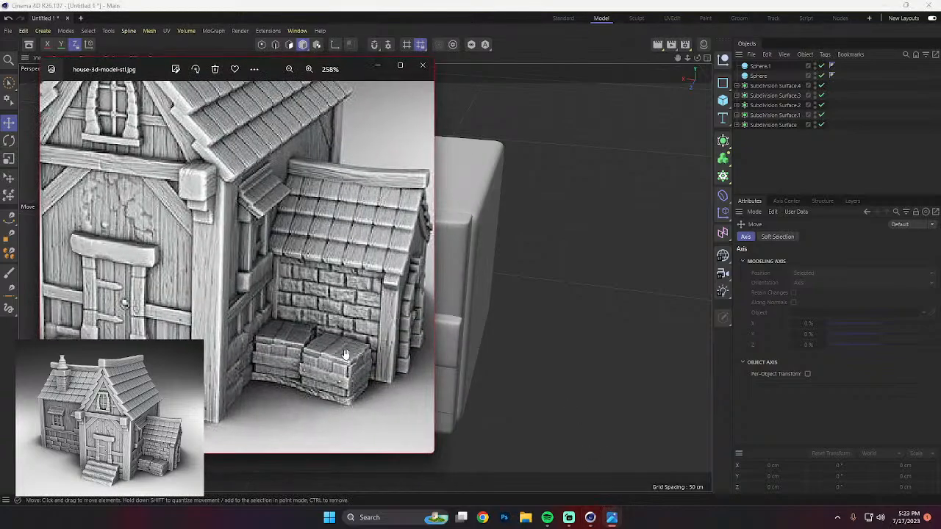
{"action": "left_click", "coordinate": [377, 68]}
{"action": "left_click", "coordinate": [259, 274]}
{"action": "mouse_move", "coordinate": [380, 250]}
{"action": "left_mouse_down", "text": "alt"}
{"action": "mouse_move", "coordinate": [413, 234]}
{"action": "mouse_move", "coordinate": [333, 254]}
{"action": "mouse_move", "coordinate": [370, 258]}
{"action": "left_mouse_up", "text": "alt"}
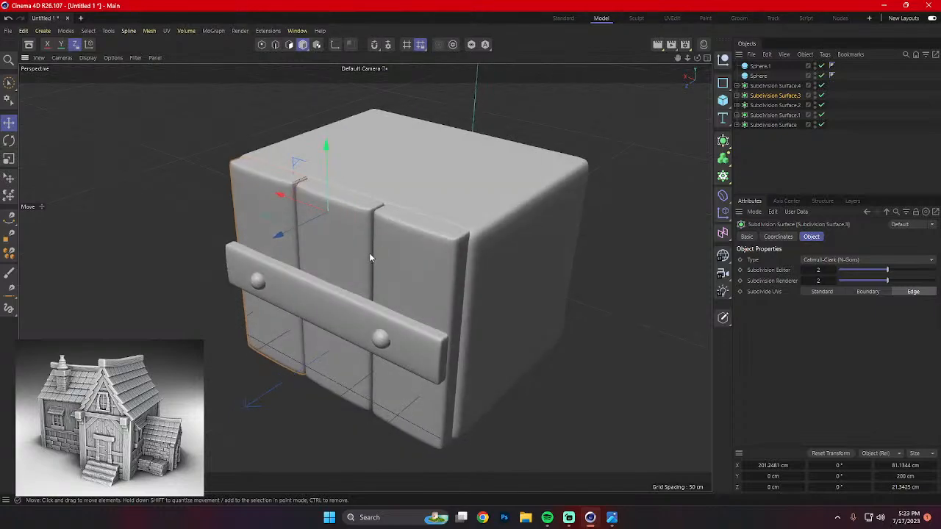
{"action": "left_click", "coordinate": [406, 263]}
{"action": "left_click_drag", "start_coordinate": [441, 206], "coordinate": [447, 87], "text": "ctrl"}
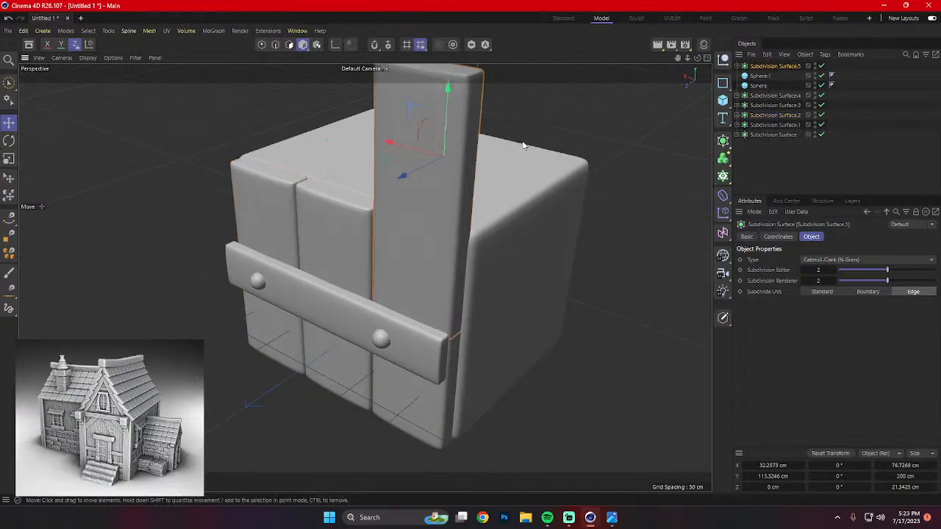
{"action": "middle_click_drag", "start_coordinate": [523, 145], "coordinate": [499, 210], "text": "alt"}
{"action": "left_click_drag", "start_coordinate": [427, 163], "coordinate": [430, 115]}
Rotate the copied slab 90° so it lies flat and move it onto the crate's top.
{"action": "left_click_drag", "start_coordinate": [555, 190], "coordinate": [555, 111], "text": "alt"}
{"action": "key", "text": "r"}
{"action": "left_click_drag", "start_coordinate": [535, 161], "coordinate": [525, 233]}
{"action": "key", "text": "e"}
{"action": "left_click_drag", "start_coordinate": [468, 214], "coordinate": [429, 408]}
Lengthen the top slab to about 226.1 cm in Y and adjust its Y position to about -51.4 cm.
{"action": "key", "text": "r"}
{"action": "key", "text": "t"}
{"action": "key", "text": "r"}
{"action": "key", "text": "e"}
{"action": "scroll", "coordinate": [429, 408], "scroll_direction": "down", "scroll_amount": 4}
{"action": "left_click_drag", "start_coordinate": [440, 470], "coordinate": [502, 421], "text": "alt"}
{"action": "middle_click_drag", "start_coordinate": [513, 402], "coordinate": [537, 310], "text": "alt"}
{"action": "left_click_drag", "start_coordinate": [536, 310], "coordinate": [460, 360], "text": "alt"}
{"action": "right_click_drag", "start_coordinate": [460, 360], "coordinate": [493, 351], "text": "alt"}
{"action": "middle_click_drag", "start_coordinate": [493, 351], "coordinate": [500, 296], "text": "alt"}
{"action": "left_click_drag", "start_coordinate": [500, 300], "coordinate": [343, 273], "text": "alt"}
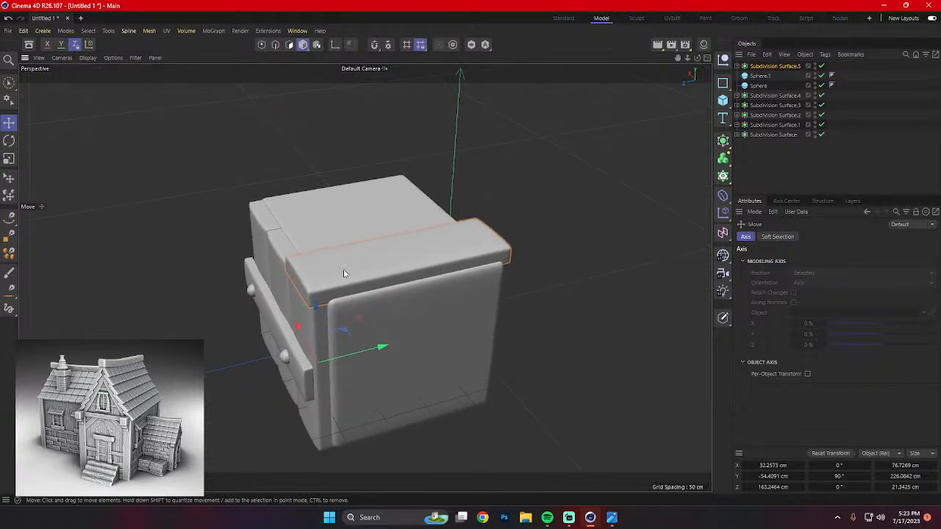
{"action": "left_click_drag", "start_coordinate": [317, 307], "coordinate": [382, 223]}
{"action": "left_click", "coordinate": [368, 286]}
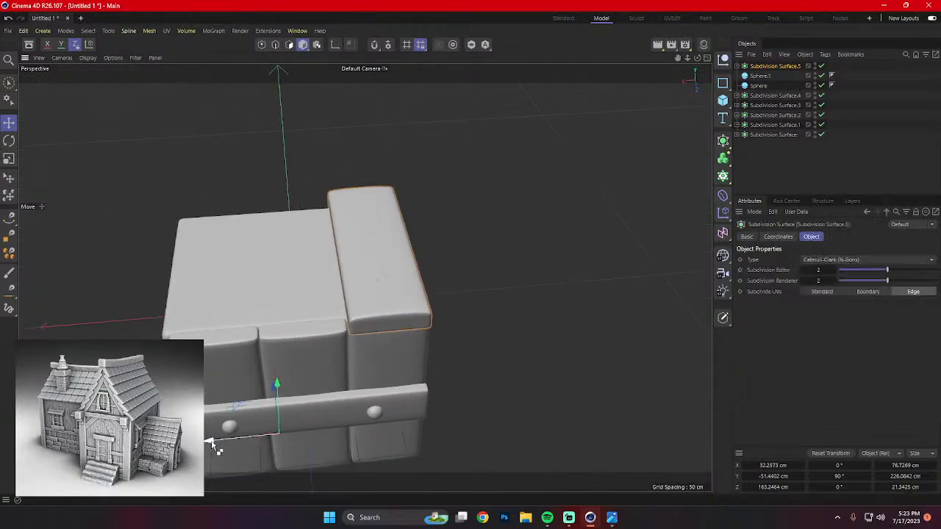
Duplicate the top slab to the crate's opposite edge and widen both top slabs to about 91.2 cm in X.
{"action": "left_click_drag", "start_coordinate": [220, 444], "coordinate": [206, 449]}
{"action": "left_click_drag", "start_coordinate": [96, 453], "coordinate": [98, 453], "text": "ctrl"}
{"action": "left_click", "coordinate": [405, 277], "text": "shift"}
{"action": "key", "text": "t"}
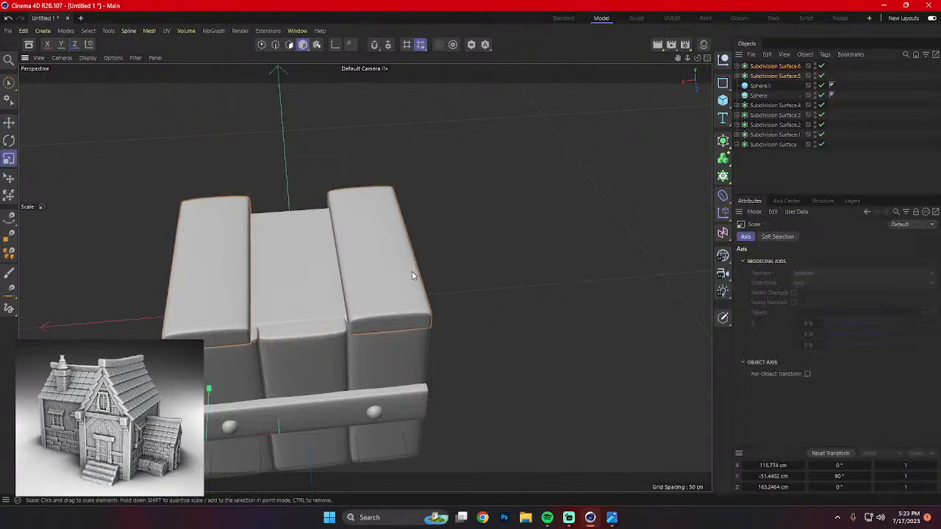
{"action": "left_click_drag", "start_coordinate": [287, 426], "coordinate": [292, 426]}
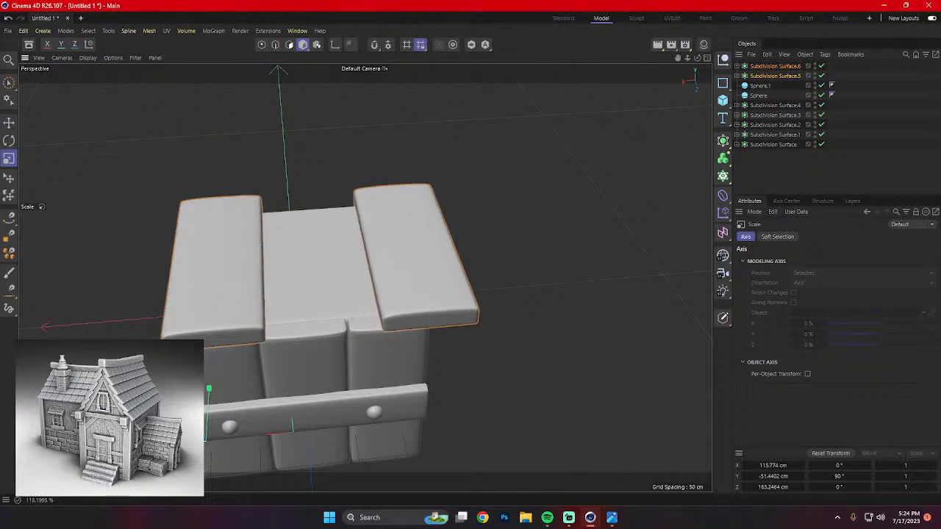
Reposition the two widened top slabs over the crate's edges at about 54.8 cm and 222 cm in X.
{"action": "left_click", "coordinate": [459, 305]}
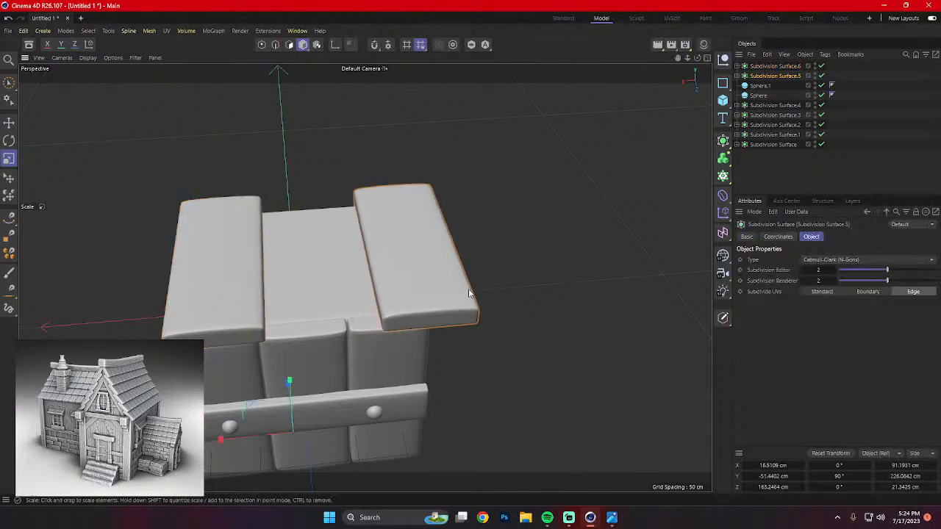
{"action": "key", "text": "e"}
{"action": "left_click_drag", "start_coordinate": [234, 438], "coordinate": [197, 439]}
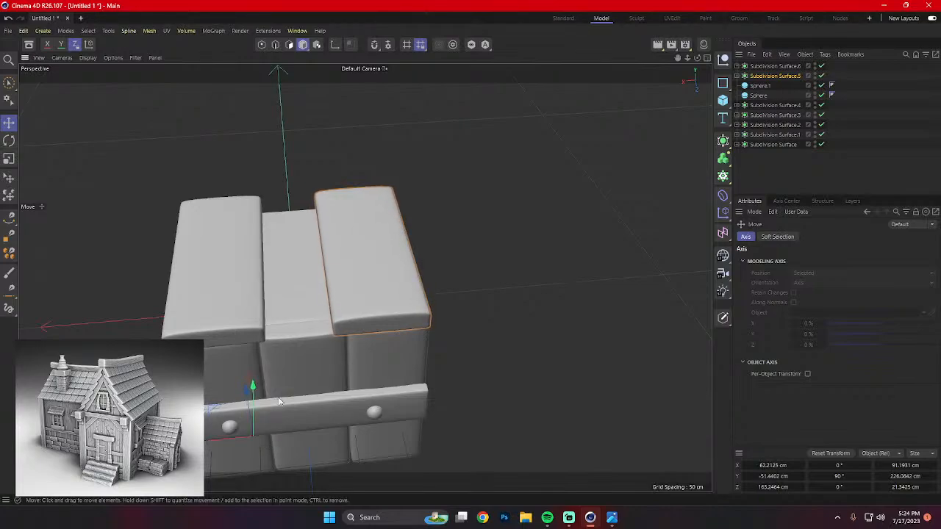
{"action": "left_click_drag", "start_coordinate": [278, 397], "coordinate": [251, 376], "text": "alt"}
{"action": "left_click_drag", "start_coordinate": [356, 343], "coordinate": [388, 356], "text": "alt"}
{"action": "left_click_drag", "start_coordinate": [191, 458], "coordinate": [199, 458]}
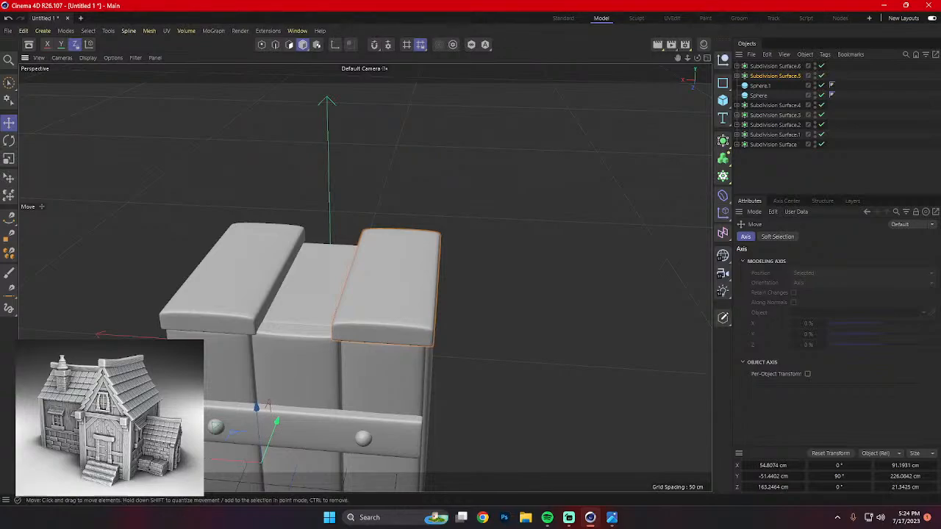
{"action": "left_click", "coordinate": [215, 325]}
{"action": "left_click_drag", "start_coordinate": [215, 325], "coordinate": [447, 262], "text": "alt"}
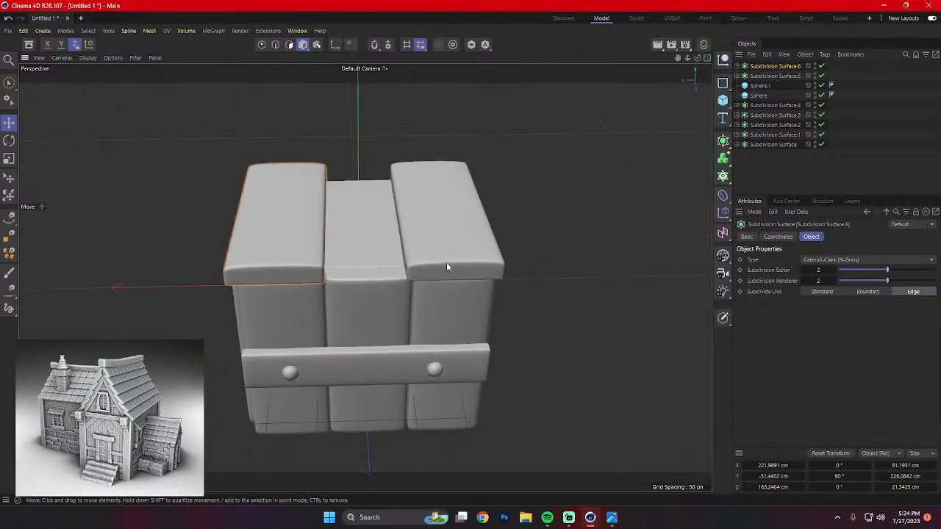
Duplicate a top slab into the gap between the other two and narrow the copy to about 74.3 cm in X.
{"action": "left_click", "coordinate": [460, 254]}
{"action": "left_click_drag", "start_coordinate": [274, 403], "coordinate": [205, 407]}
{"action": "key", "text": "r"}
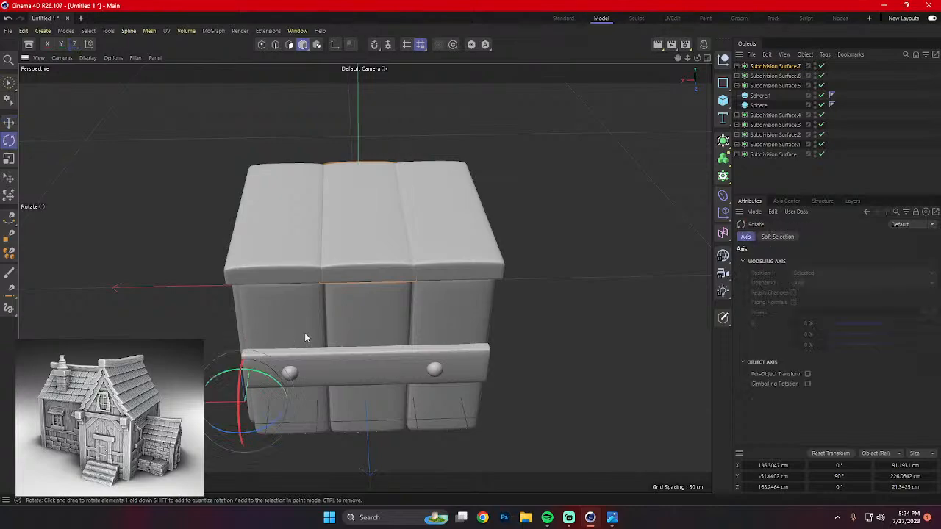
{"action": "key", "text": "t"}
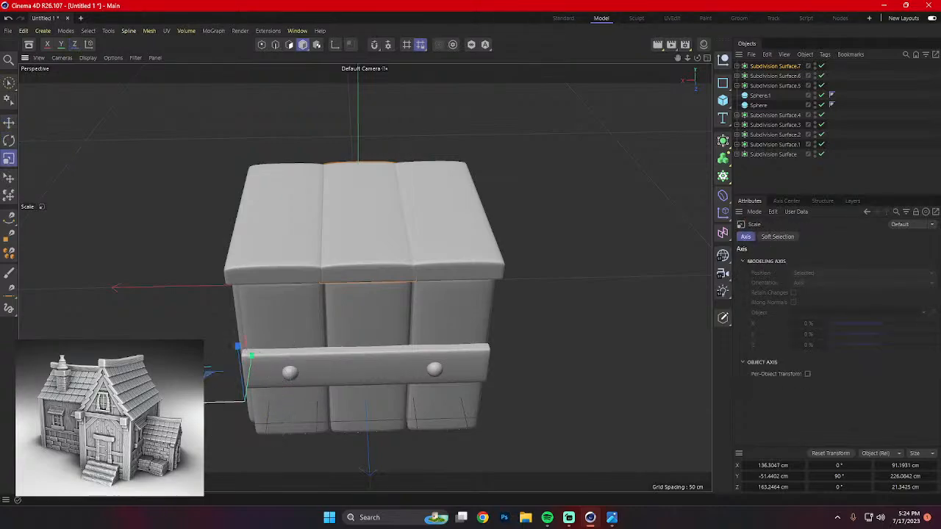
{"action": "left_click_drag", "start_coordinate": [205, 405], "coordinate": [229, 402]}
Center the middle top slab between its neighbours at about 111.8 cm in X.
{"action": "key", "text": "e"}
{"action": "key", "text": "r"}
{"action": "key", "text": "t"}
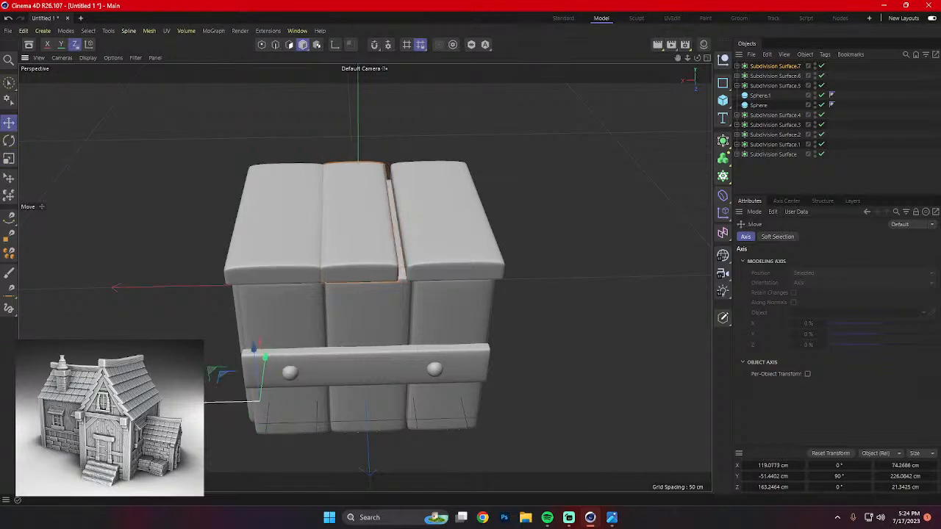
{"action": "left_click_drag", "start_coordinate": [258, 402], "coordinate": [260, 403]}
{"action": "left_click", "coordinate": [599, 266]}
{"action": "left_click_drag", "start_coordinate": [599, 267], "coordinate": [573, 320], "text": "alt"}
{"action": "left_click", "coordinate": [363, 265]}
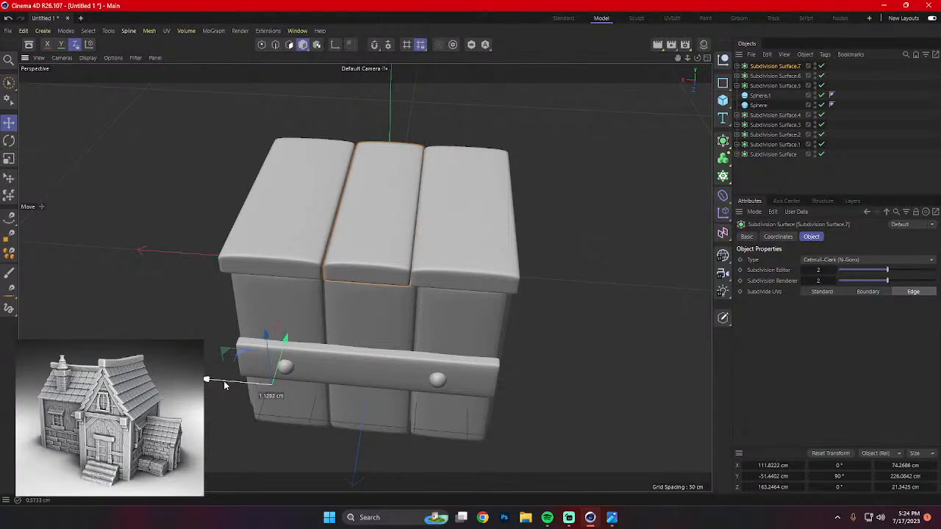
{"action": "left_click", "coordinate": [601, 313]}
{"action": "left_click_drag", "start_coordinate": [601, 313], "coordinate": [433, 280], "text": "alt"}
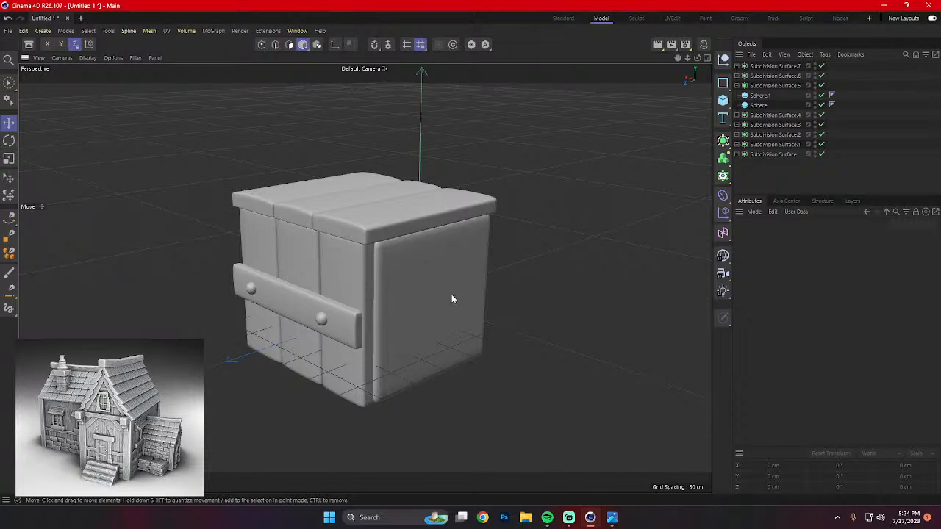
{"action": "left_click_drag", "start_coordinate": [424, 343], "coordinate": [382, 303], "text": "alt"}
{"action": "left_click", "coordinate": [376, 297]}
{"action": "left_click", "coordinate": [283, 297], "text": "shift"}
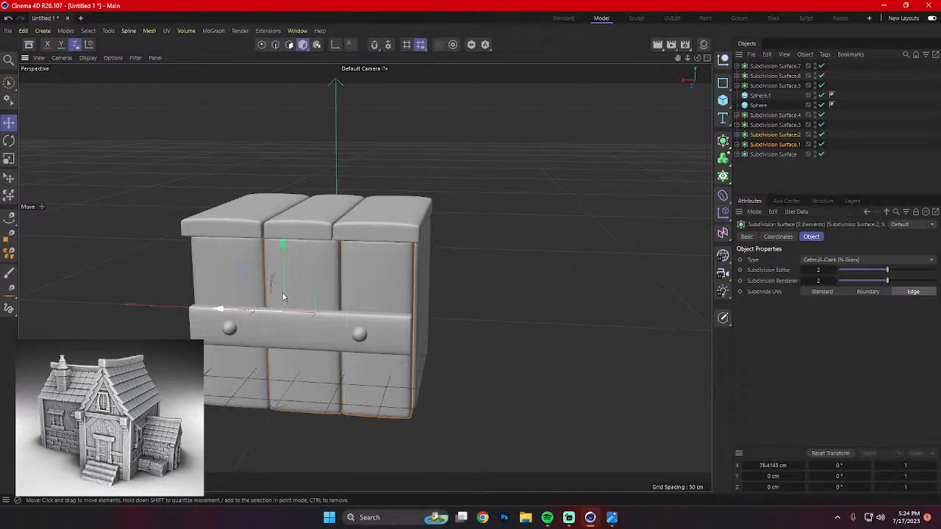
{"action": "left_click", "coordinate": [230, 295], "text": "shift"}
{"action": "left_click_drag", "start_coordinate": [294, 323], "coordinate": [357, 347], "text": "alt"}
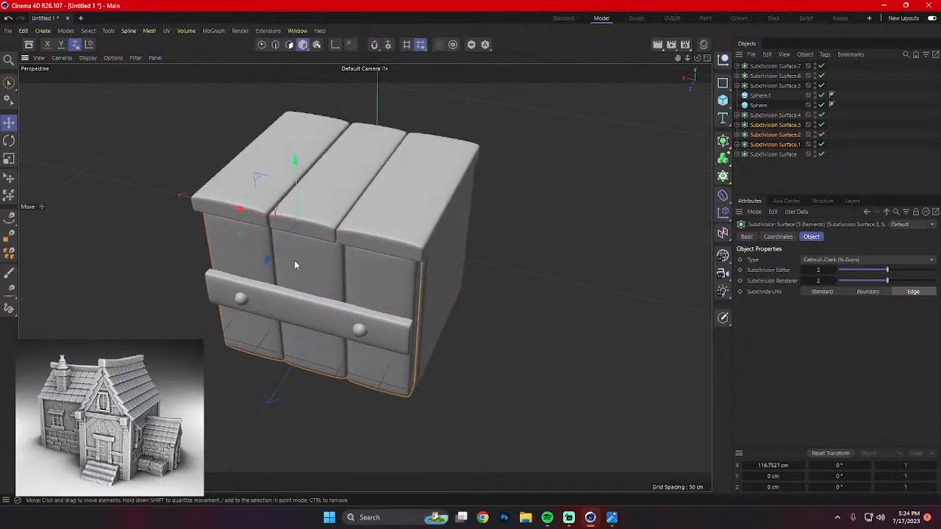
{"action": "left_click_drag", "start_coordinate": [243, 210], "coordinate": [399, 274], "text": "alt"}
{"action": "left_click", "coordinate": [556, 319]}
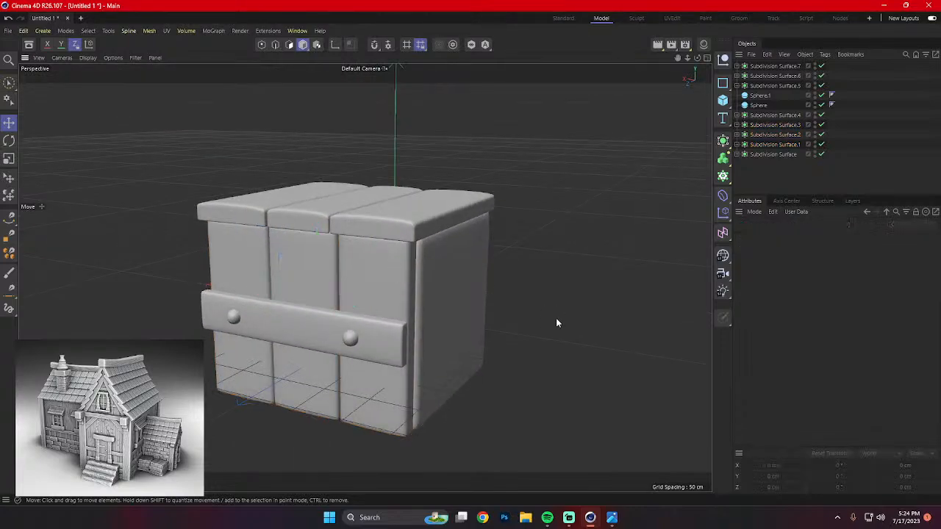
Consult the reference crates and duplicate the three front slabs together with their cross plank sideways along X.
{"action": "left_click", "coordinate": [384, 284]}
{"action": "left_click", "coordinate": [301, 273], "text": "shift"}
{"action": "left_click", "coordinate": [244, 279], "text": "shift"}
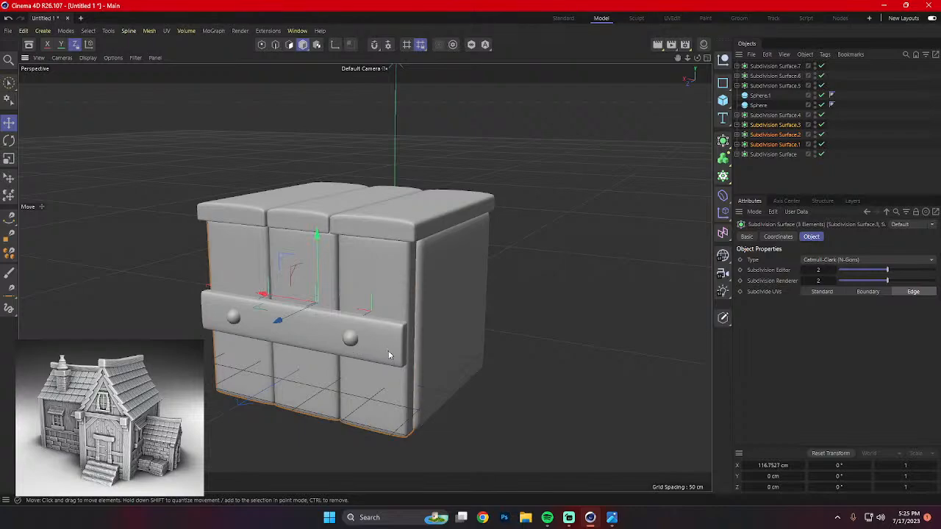
{"action": "left_click", "coordinate": [567, 518]}
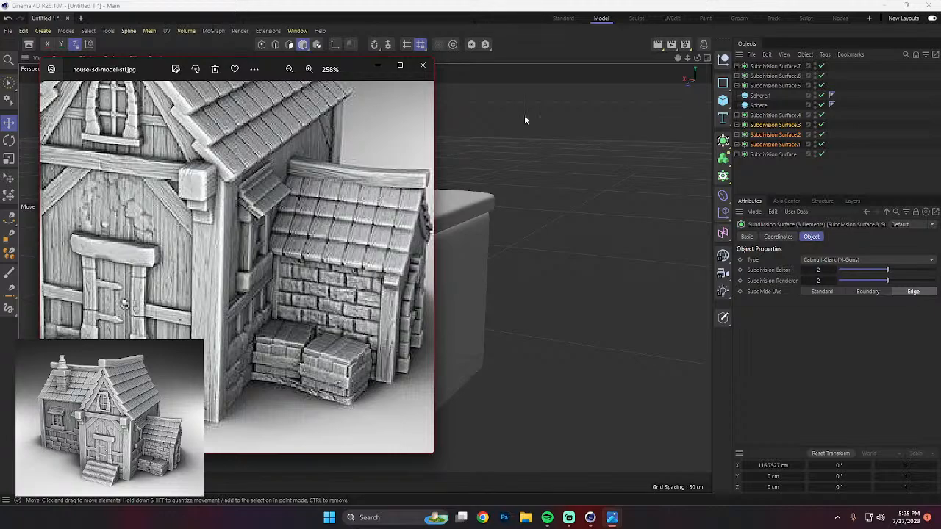
{"action": "left_click", "coordinate": [379, 67]}
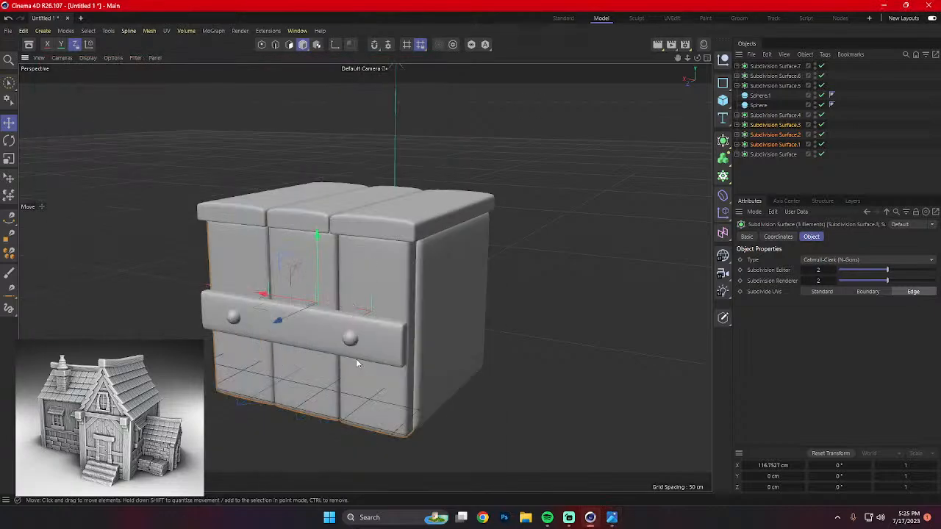
{"action": "left_click", "coordinate": [383, 343], "text": "shift"}
{"action": "mouse_move", "coordinate": [309, 338]}
{"action": "left_mouse_down", "text": "alt"}
{"action": "mouse_move", "coordinate": [368, 343]}
{"action": "mouse_move", "coordinate": [323, 335]}
{"action": "left_mouse_up", "text": "alt"}
{"action": "left_click_drag", "start_coordinate": [185, 310], "coordinate": [379, 330], "text": "ctrl"}
Rotate the copied slabs and plank by 90° in heading so they face the crate's bare side.
{"action": "left_click_drag", "start_coordinate": [378, 331], "coordinate": [421, 323], "text": "alt"}
{"action": "key", "text": "r"}
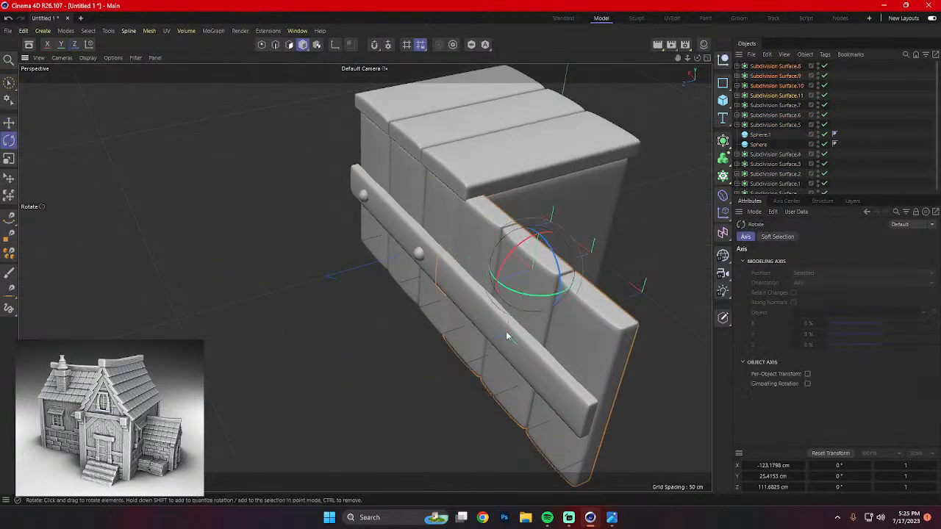
{"action": "left_click_drag", "start_coordinate": [528, 300], "coordinate": [588, 286]}
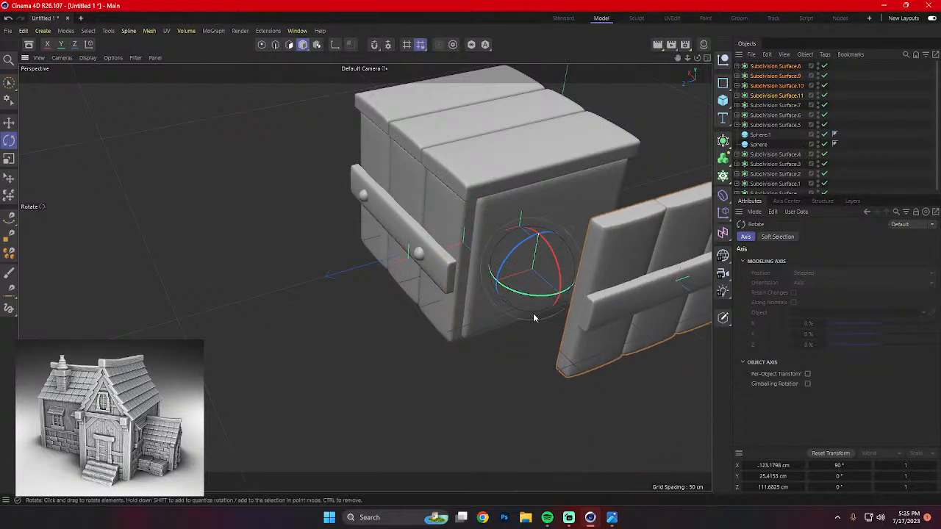
Move the rotated slabs and plank against the crate's bare side and align them with its edges.
{"action": "key", "text": "e"}
{"action": "left_click_drag", "start_coordinate": [533, 318], "coordinate": [541, 294], "text": "alt"}
{"action": "left_click_drag", "start_coordinate": [426, 371], "coordinate": [485, 338], "text": "alt"}
{"action": "left_click_drag", "start_coordinate": [415, 288], "coordinate": [323, 294]}
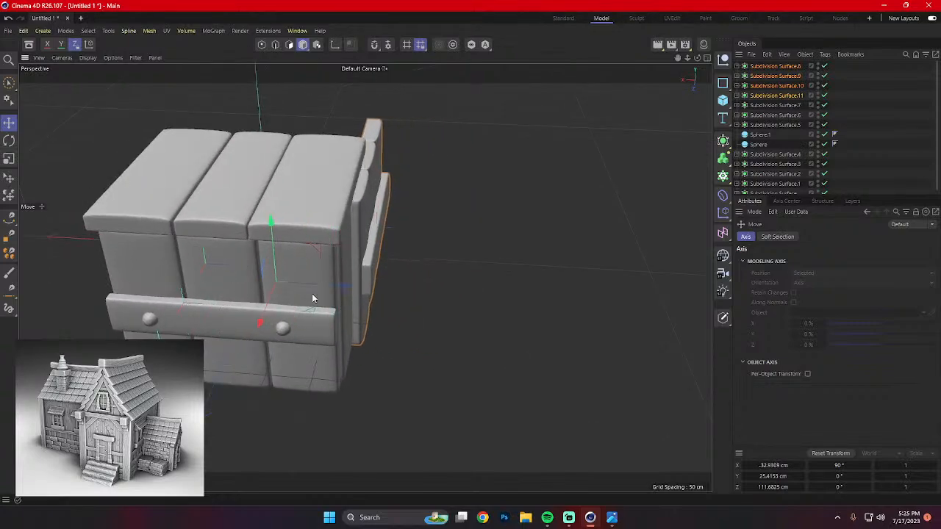
{"action": "left_click_drag", "start_coordinate": [264, 322], "coordinate": [243, 370]}
{"action": "left_click_drag", "start_coordinate": [346, 351], "coordinate": [310, 336], "text": "alt"}
{"action": "left_click_drag", "start_coordinate": [310, 335], "coordinate": [286, 317], "text": "alt"}
{"action": "left_click_drag", "start_coordinate": [309, 313], "coordinate": [592, 256], "text": "alt"}
Narrow the outer side slab furthest from the nailed front to about 63 cm wide.
{"action": "left_click", "coordinate": [543, 258]}
{"action": "scroll", "coordinate": [545, 260], "scroll_direction": "up", "scroll_amount": 2}
{"action": "key", "text": "t"}
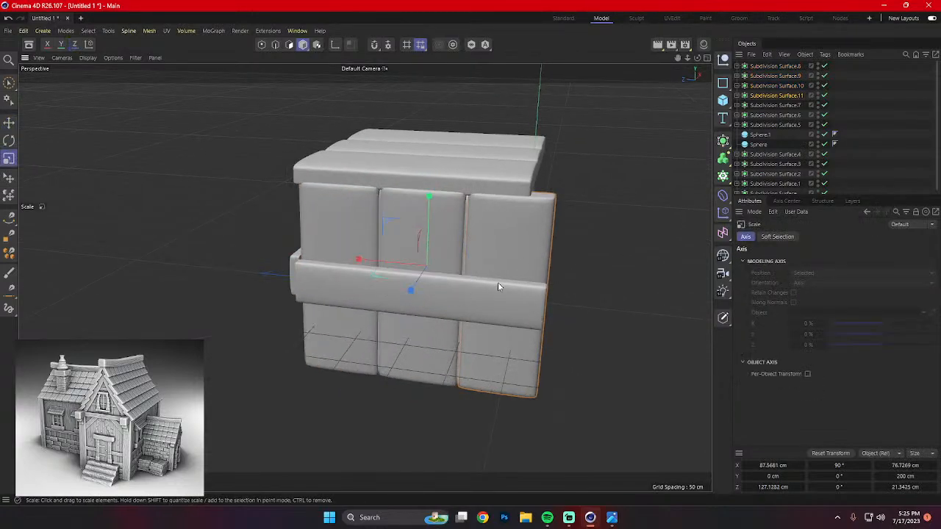
{"action": "mouse_move", "coordinate": [367, 267]}
{"action": "left_mouse_down"}
{"action": "mouse_move", "coordinate": [363, 260]}
{"action": "mouse_move", "coordinate": [370, 263]}
{"action": "left_mouse_up"}
Narrow the middle side slab and shift it and the outer slab to close the gaps between the side slabs.
{"action": "left_click", "coordinate": [413, 236]}
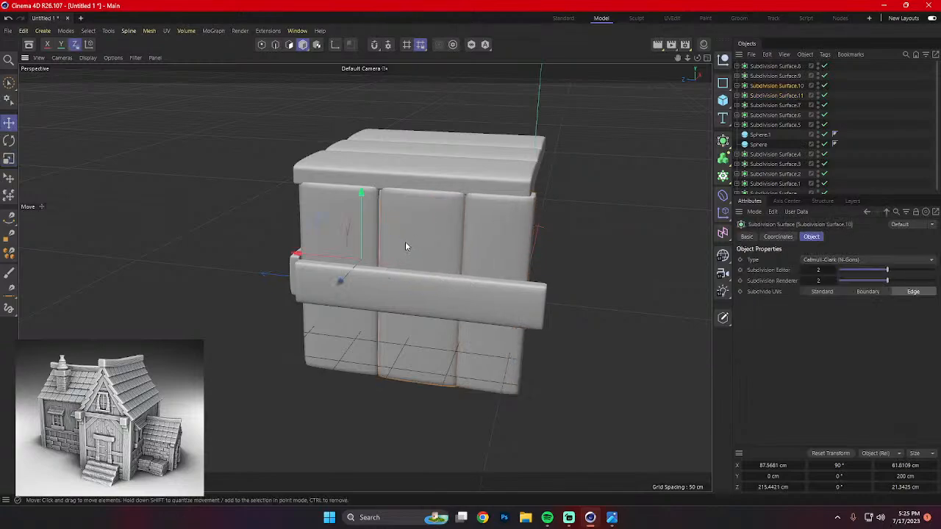
{"action": "key", "text": "r"}
{"action": "key", "text": "t"}
{"action": "left_click_drag", "start_coordinate": [295, 255], "coordinate": [309, 259]}
{"action": "key", "text": "r"}
{"action": "key", "text": "e"}
{"action": "left_click", "coordinate": [494, 257]}
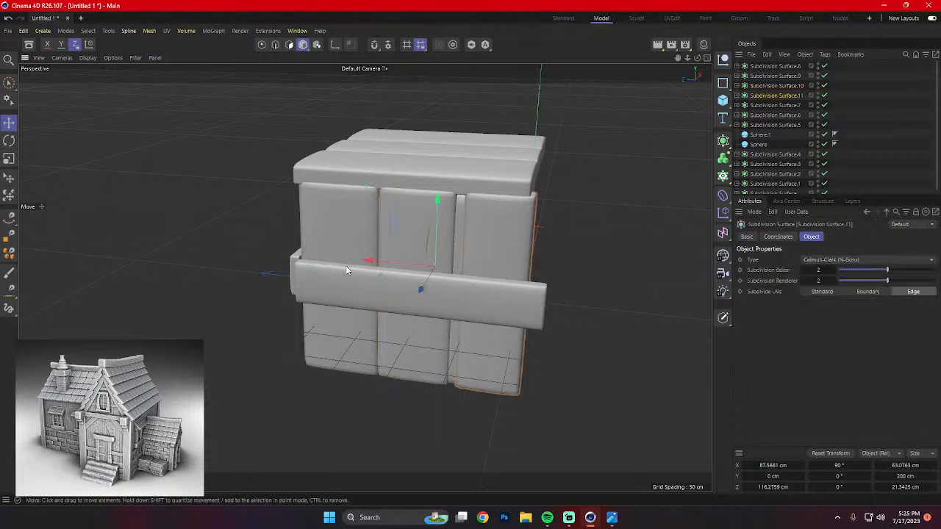
{"action": "left_click_drag", "start_coordinate": [367, 261], "coordinate": [374, 263]}
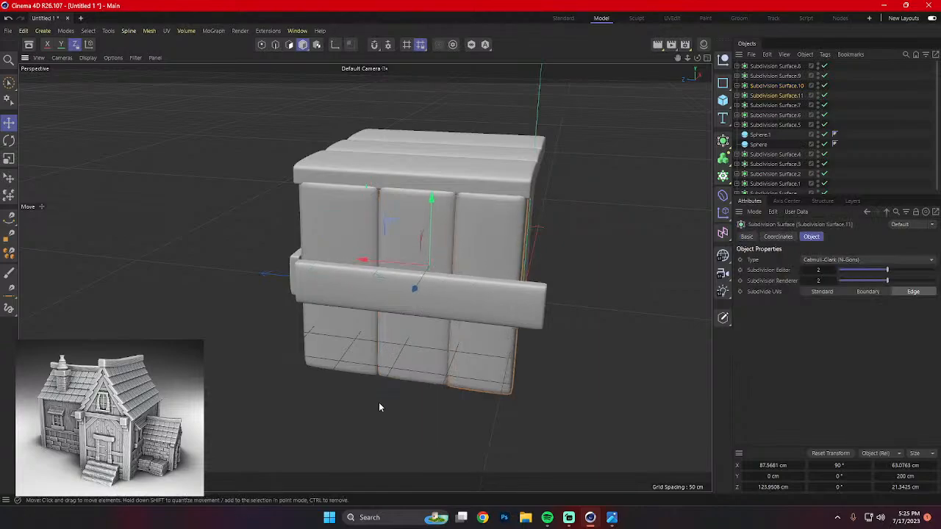
Shorten the side cross plank to about 221 cm and move it closer against the side slabs.
{"action": "left_click", "coordinate": [379, 406]}
{"action": "left_click_drag", "start_coordinate": [380, 406], "coordinate": [500, 367], "text": "alt"}
{"action": "left_click", "coordinate": [522, 307]}
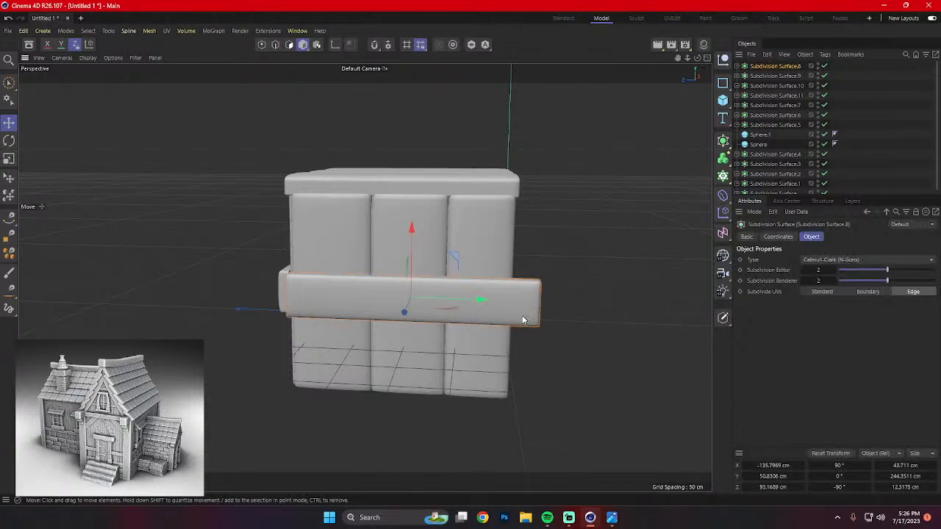
{"action": "key", "text": "t"}
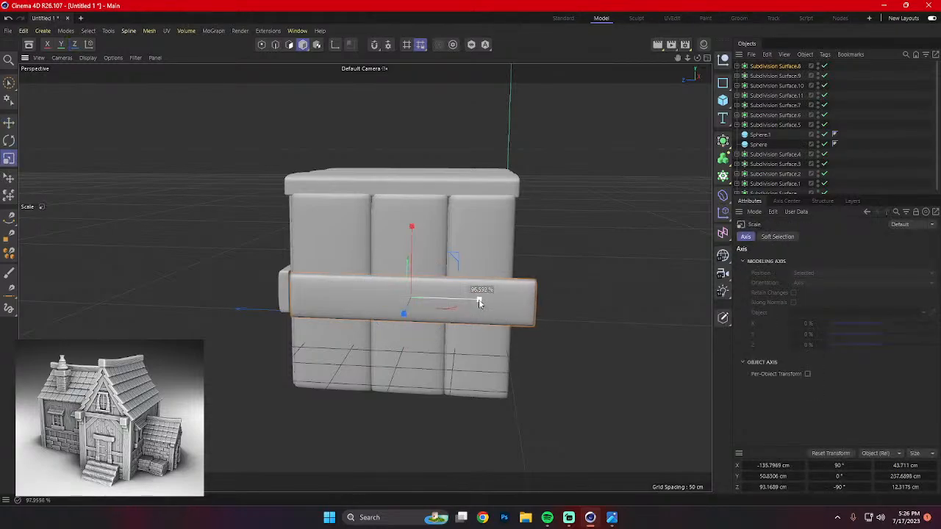
{"action": "key", "text": "e"}
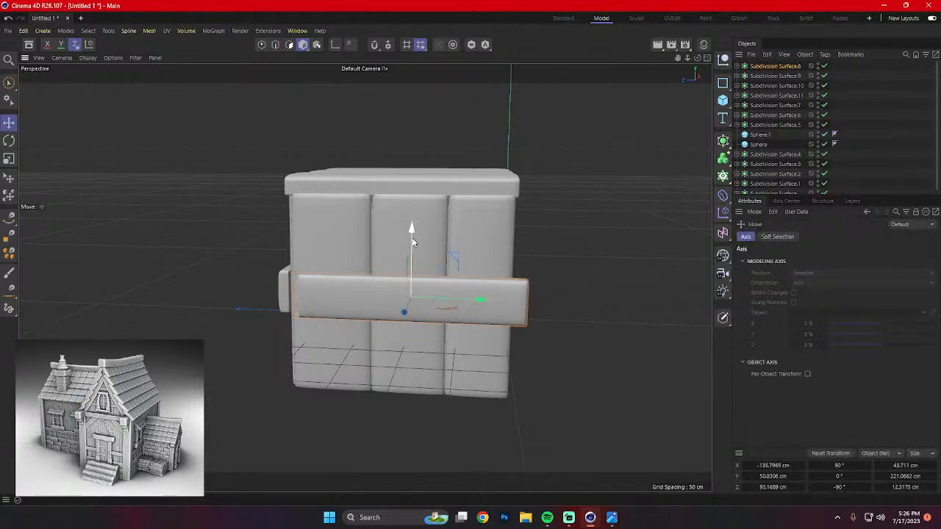
{"action": "left_click_drag", "start_coordinate": [412, 242], "coordinate": [462, 308], "text": "alt"}
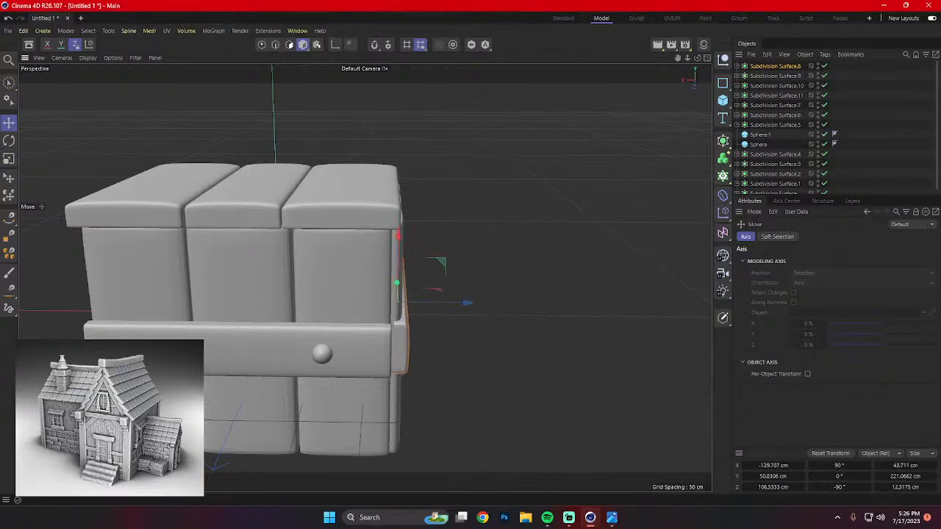
Consult the reference crates and narrow the side slab beside the nailed front to about 70 cm, shifting it towards its neighbours.
{"action": "left_click", "coordinate": [612, 518]}
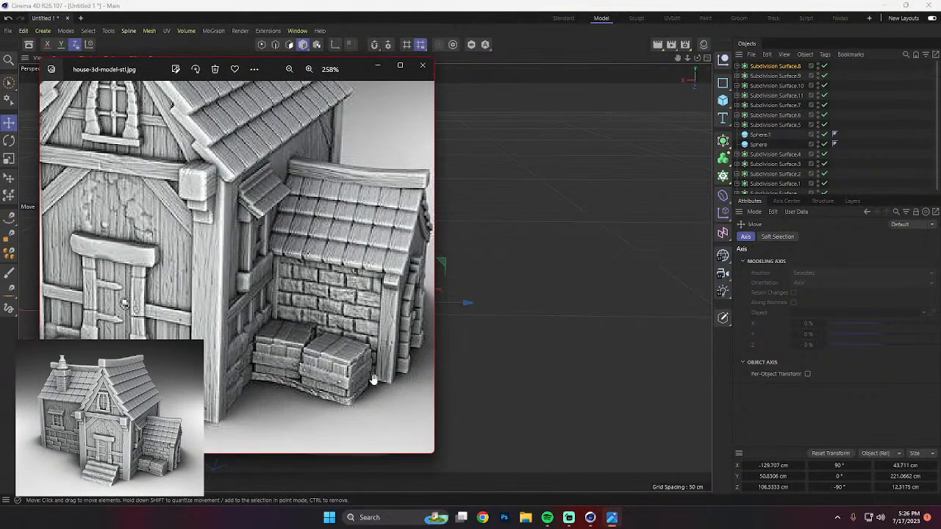
{"action": "scroll", "coordinate": [372, 379], "scroll_direction": "up", "scroll_amount": 10}
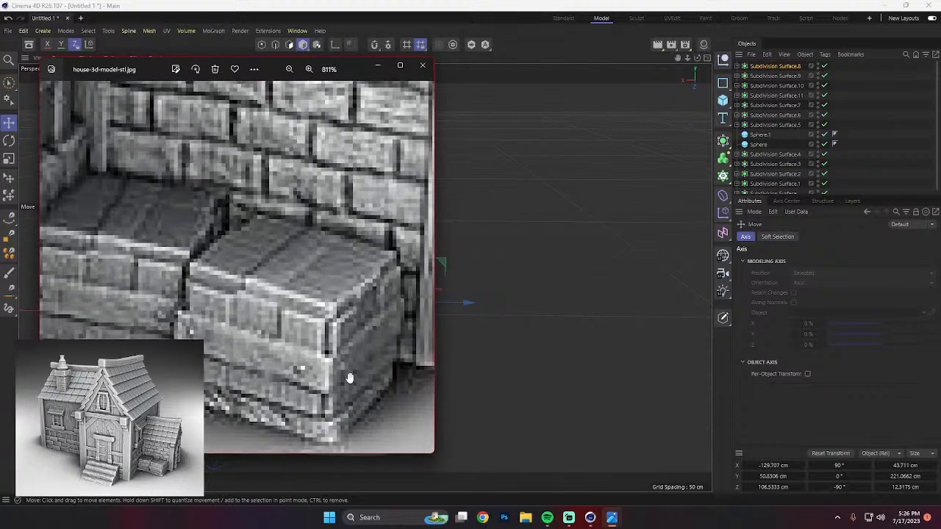
{"action": "scroll", "coordinate": [349, 379], "scroll_direction": "down", "scroll_amount": 12}
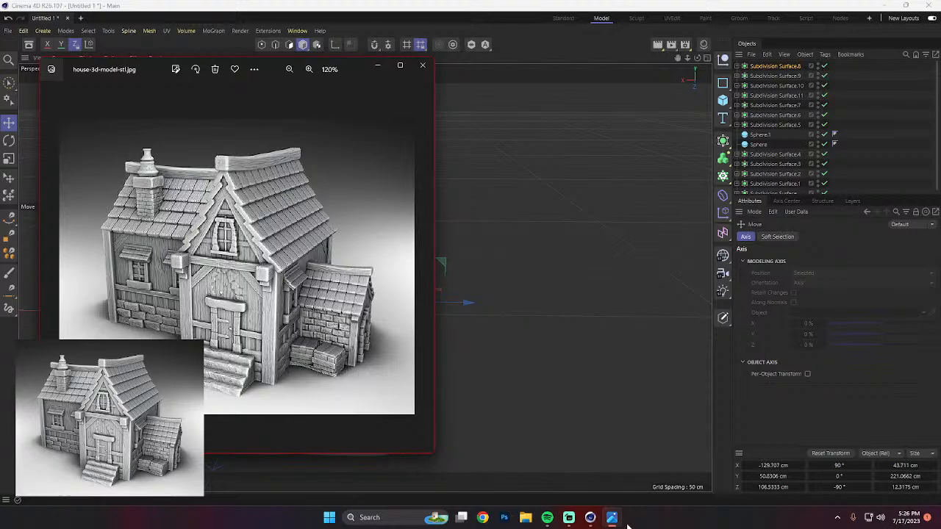
{"action": "left_click", "coordinate": [378, 67]}
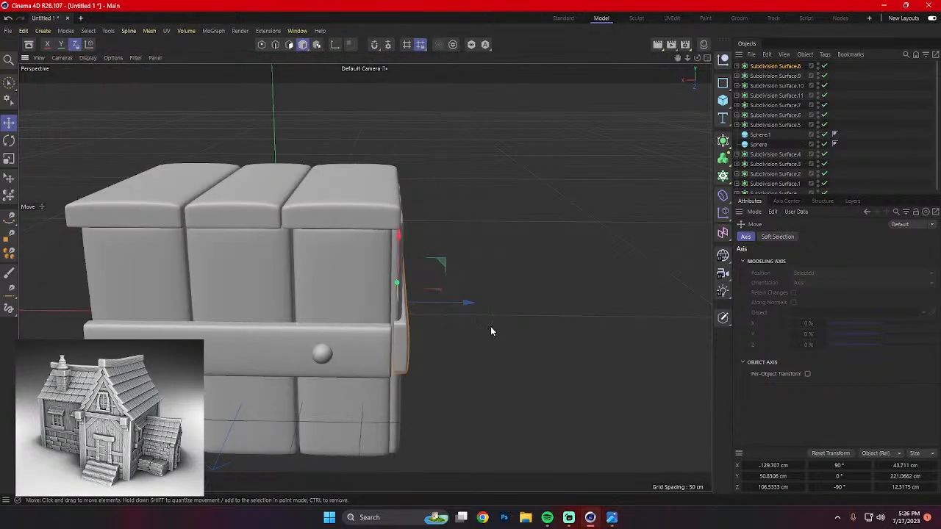
{"action": "left_click_drag", "start_coordinate": [491, 331], "coordinate": [326, 296], "text": "alt"}
{"action": "left_click", "coordinate": [325, 296]}
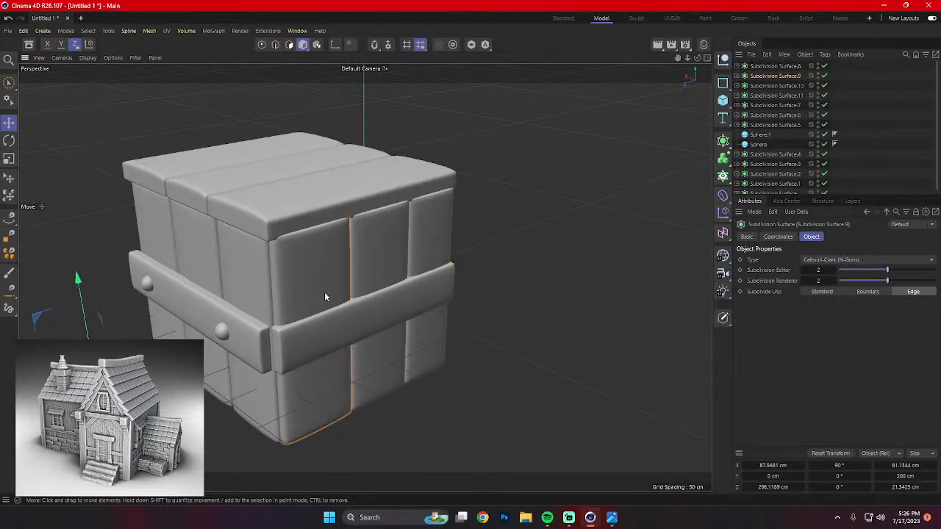
{"action": "key", "text": "t"}
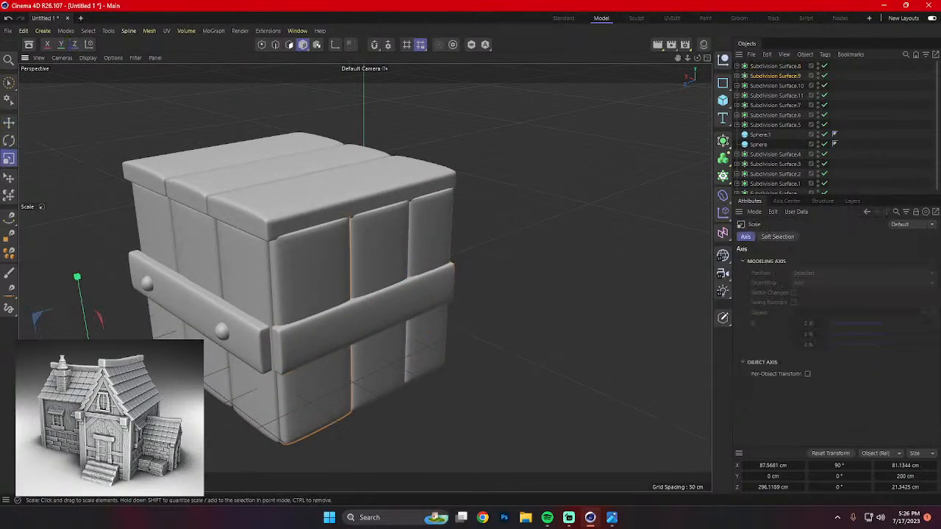
{"action": "mouse_move", "coordinate": [326, 296]}
{"action": "left_mouse_down"}
{"action": "mouse_move", "coordinate": [300, 298]}
{"action": "mouse_move", "coordinate": [317, 293]}
{"action": "left_mouse_up"}
{"action": "key", "text": "e"}
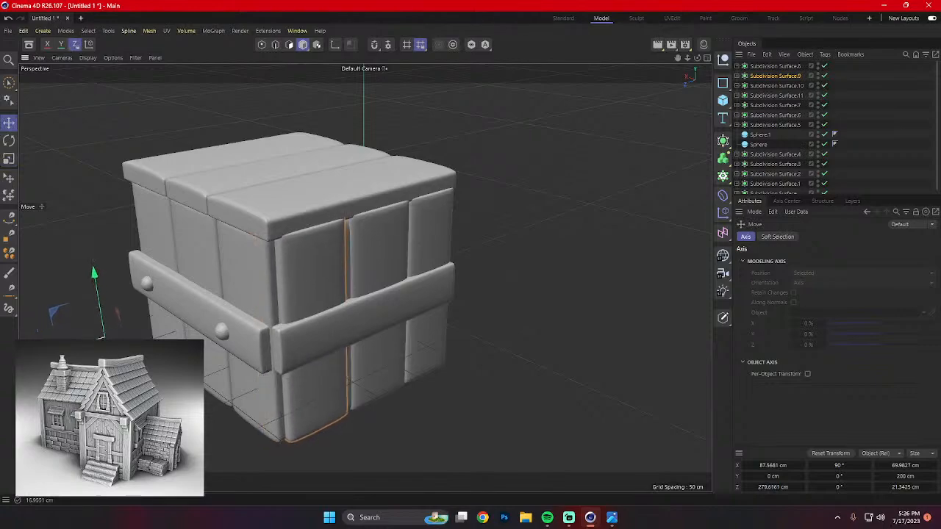
{"action": "mouse_move", "coordinate": [248, 353]}
{"action": "left_mouse_down", "text": "alt"}
{"action": "mouse_move", "coordinate": [324, 352]}
{"action": "mouse_move", "coordinate": [318, 331]}
{"action": "mouse_move", "coordinate": [319, 362]}
{"action": "mouse_move", "coordinate": [254, 349]}
{"action": "left_mouse_up", "text": "alt"}
Lengthen the nailed front cross plank to about 268 cm and shift it to about -2.1 cm in X.
{"action": "left_click", "coordinate": [252, 345]}
{"action": "left_click_drag", "start_coordinate": [316, 364], "coordinate": [673, 320], "text": "alt"}
{"action": "key", "text": "t"}
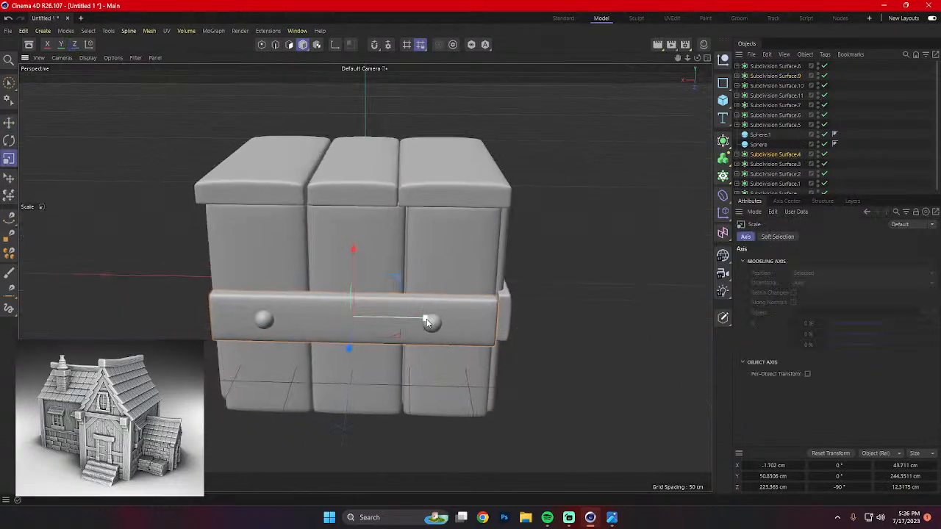
{"action": "key", "text": "e"}
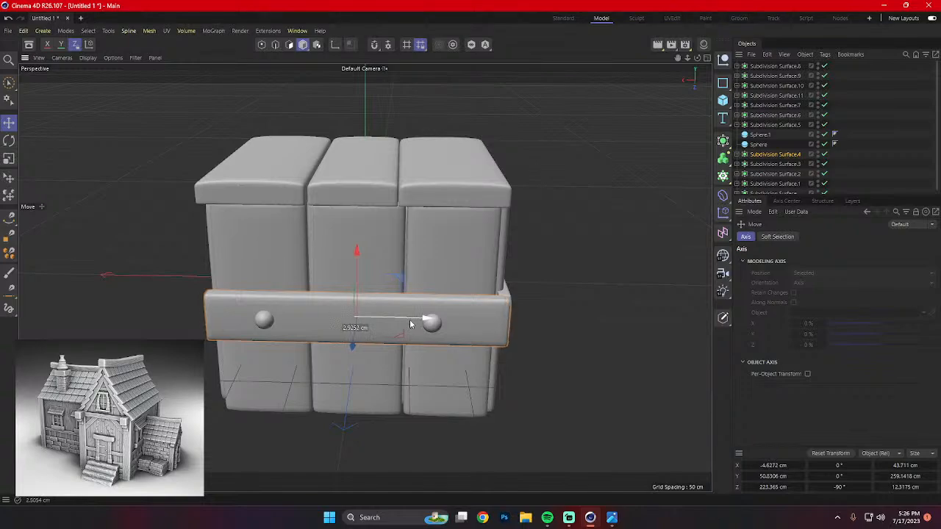
{"action": "left_click_drag", "start_coordinate": [438, 324], "coordinate": [452, 333], "text": "alt"}
{"action": "key", "text": "t"}
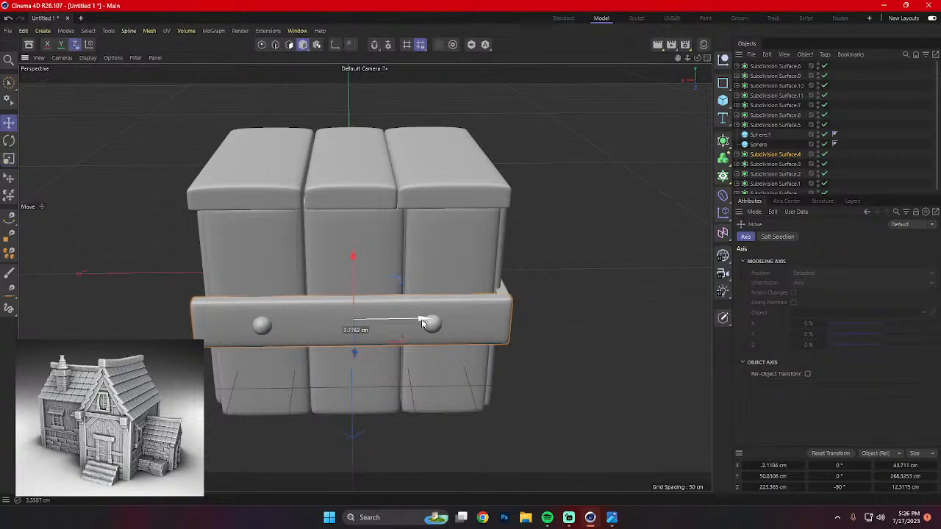
{"action": "left_click_drag", "start_coordinate": [423, 323], "coordinate": [422, 324]}
Extend the front cross plank to about 286 cm so it covers the end of the side plank.
{"action": "left_click_drag", "start_coordinate": [560, 335], "coordinate": [577, 393], "text": "alt"}
{"action": "key", "text": "r"}
{"action": "key", "text": "t"}
{"action": "key", "text": "e"}
{"action": "left_click", "coordinate": [420, 402]}
{"action": "key", "text": "t"}
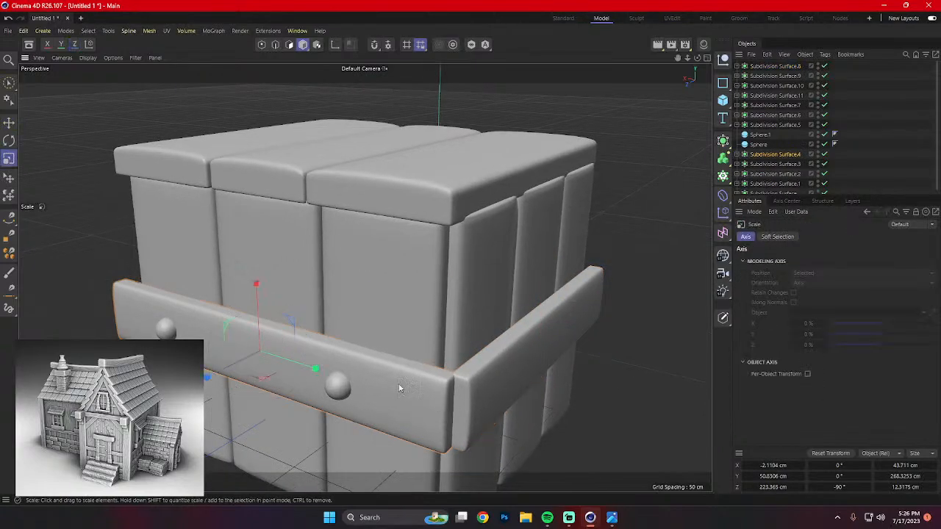
{"action": "left_click_drag", "start_coordinate": [319, 370], "coordinate": [324, 374]}
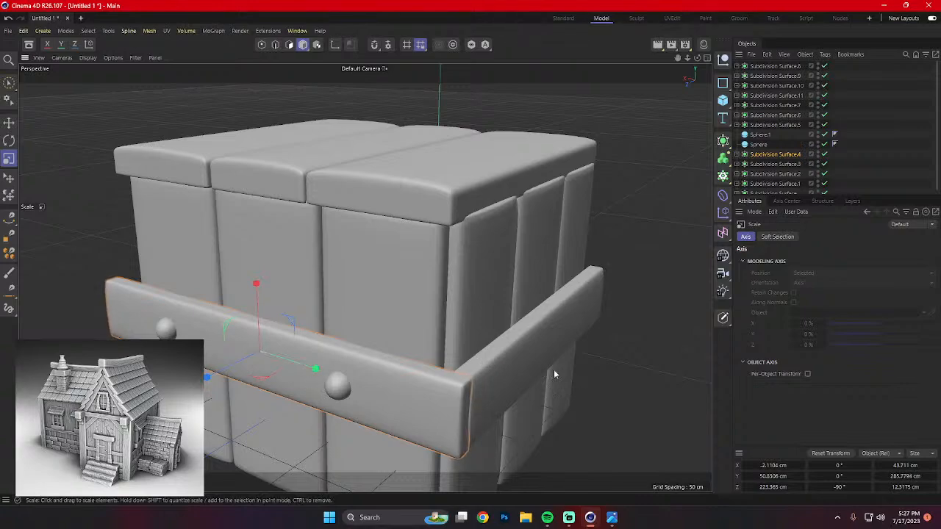
Duplicate the three side slabs and their cross plank along X to about 258 cm, beyond the crate's opposite side.
{"action": "left_click_drag", "start_coordinate": [554, 369], "coordinate": [386, 309], "text": "alt"}
{"action": "scroll", "coordinate": [564, 371], "scroll_direction": "down", "scroll_amount": 3}
{"action": "left_click", "coordinate": [433, 307]}
{"action": "left_click", "coordinate": [514, 296], "text": "shift"}
{"action": "left_click", "coordinate": [592, 308], "text": "shift"}
{"action": "left_click", "coordinate": [607, 362], "text": "shift"}
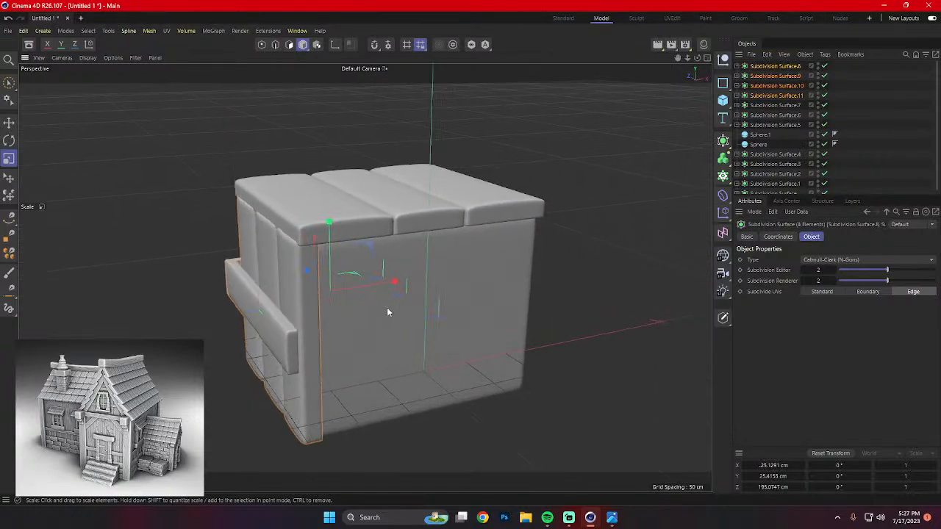
{"action": "key", "text": "e"}
{"action": "left_click_drag", "start_coordinate": [331, 290], "coordinate": [541, 269]}
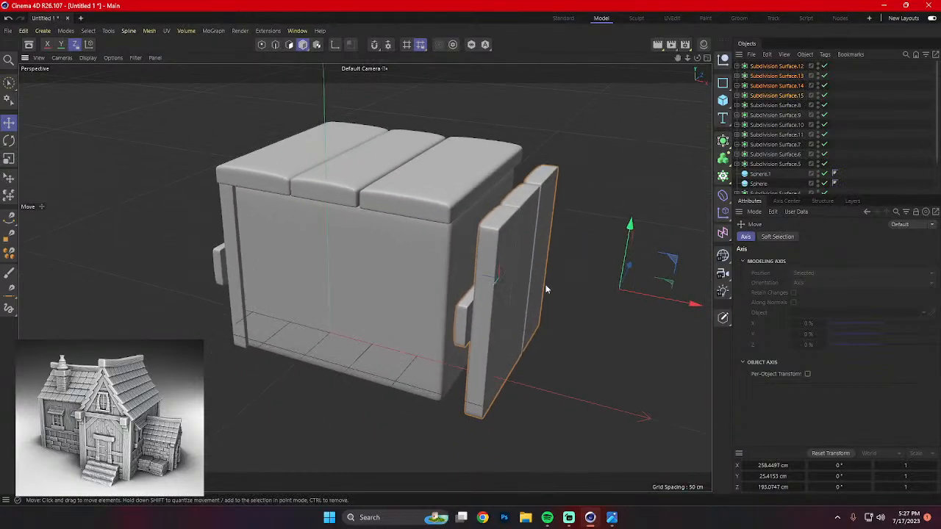
Rotate the copied side slabs and plank by 180° in bank so the plank faces outwards.
{"action": "key", "text": "r"}
{"action": "left_click_drag", "start_coordinate": [624, 253], "coordinate": [655, 318]}
{"action": "left_click_drag", "start_coordinate": [632, 332], "coordinate": [605, 323]}
{"action": "scroll", "coordinate": [626, 324], "scroll_direction": "down", "scroll_amount": 2}
{"action": "middle_click_drag", "start_coordinate": [626, 324], "coordinate": [498, 285], "text": "alt"}
Move the rotated side assembly against the crate's opposite side, to about 23.4 cm in X and 76 cm in Y.
{"action": "key", "text": "e"}
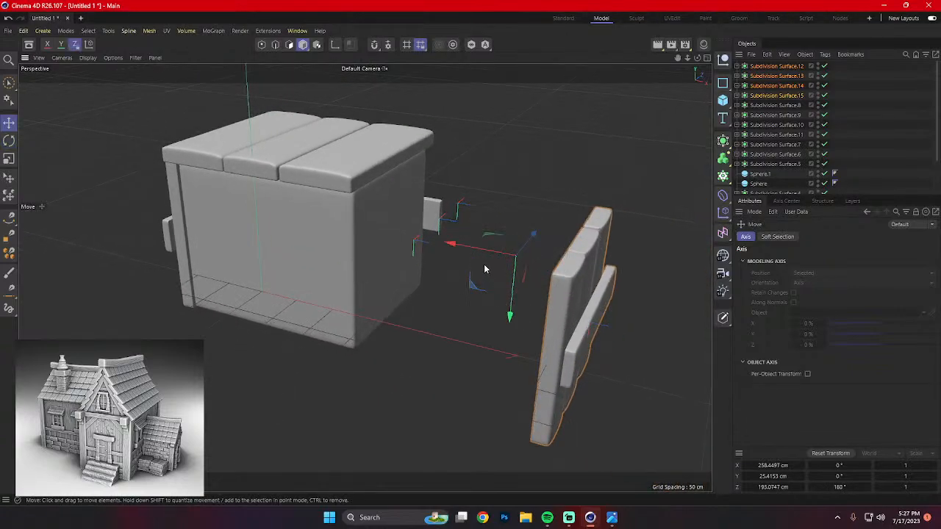
{"action": "left_click_drag", "start_coordinate": [481, 251], "coordinate": [329, 225]}
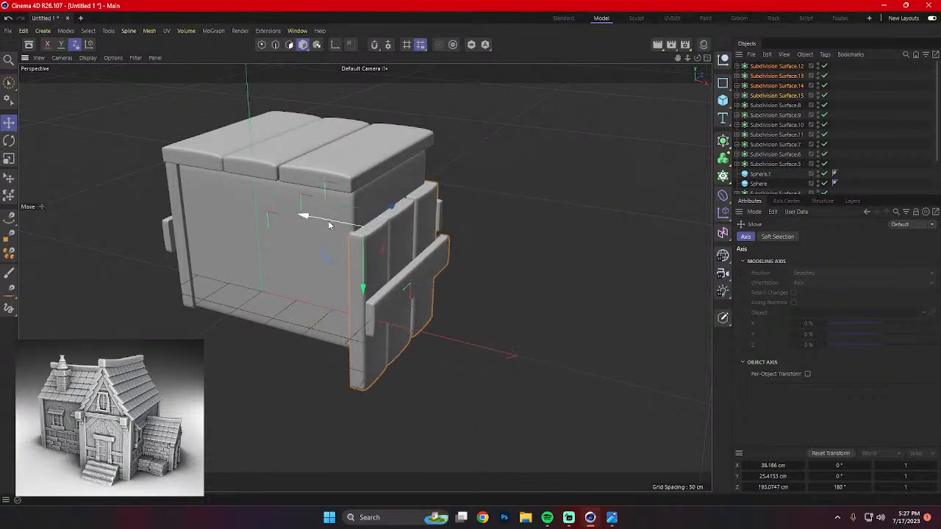
{"action": "left_click_drag", "start_coordinate": [362, 287], "coordinate": [371, 252]}
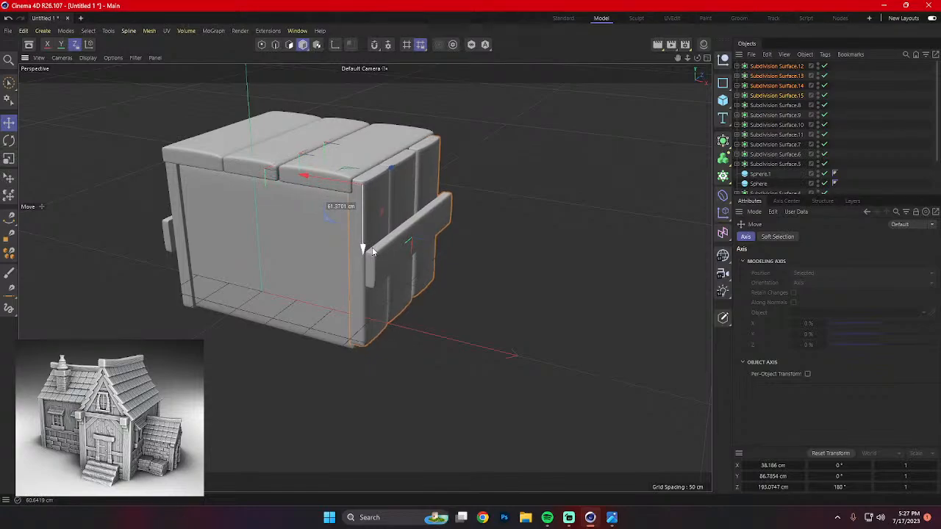
{"action": "left_click_drag", "start_coordinate": [277, 241], "coordinate": [377, 280], "text": "alt"}
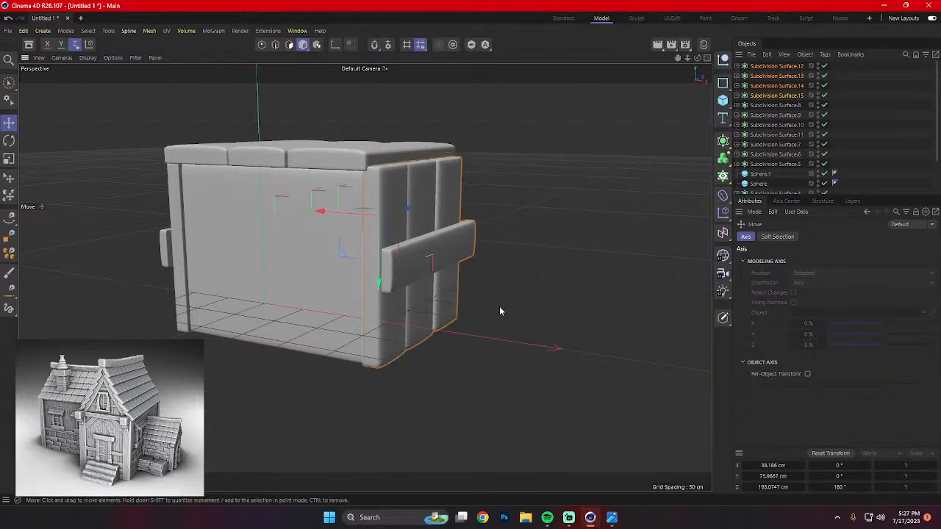
{"action": "left_click_drag", "start_coordinate": [499, 311], "coordinate": [395, 307], "text": "alt"}
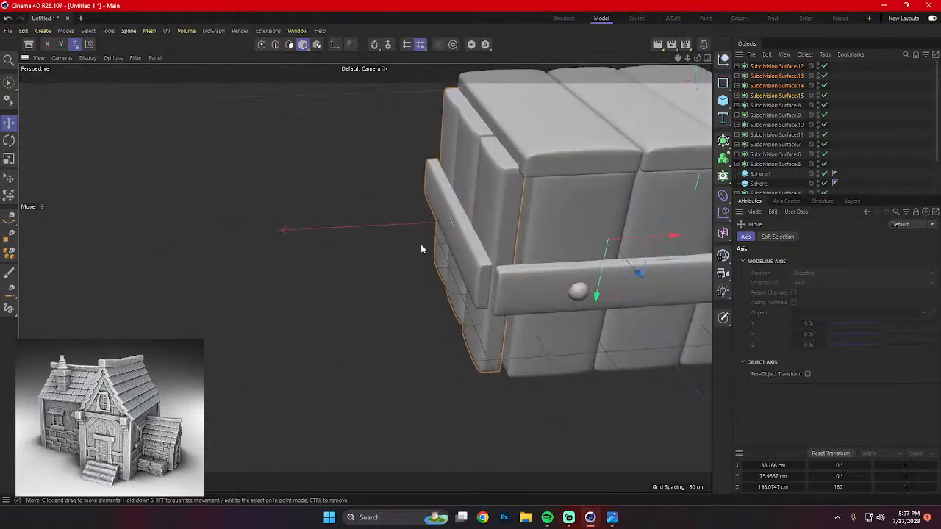
{"action": "left_click_drag", "start_coordinate": [671, 235], "coordinate": [680, 236]}
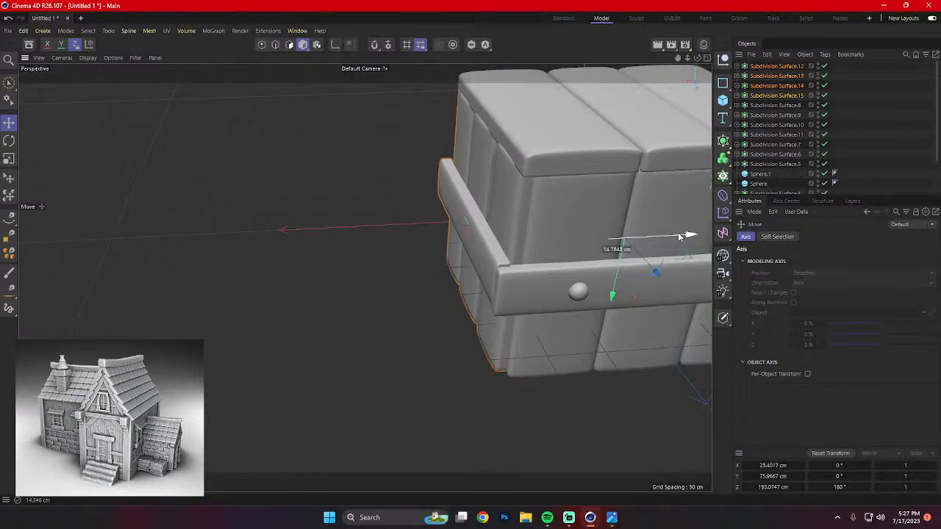
{"action": "left_click_drag", "start_coordinate": [586, 262], "coordinate": [503, 228], "text": "alt"}
{"action": "left_click", "coordinate": [575, 243]}
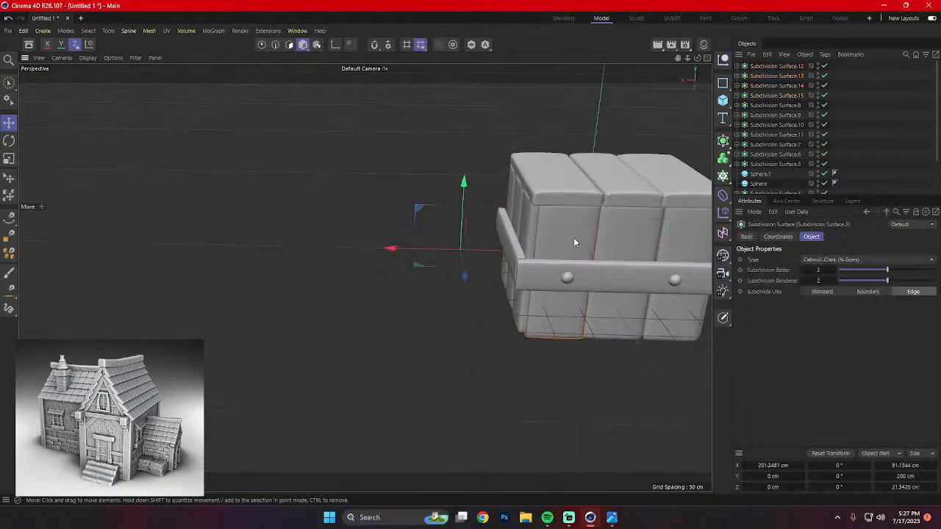
{"action": "left_click", "coordinate": [680, 253], "text": "shift"}
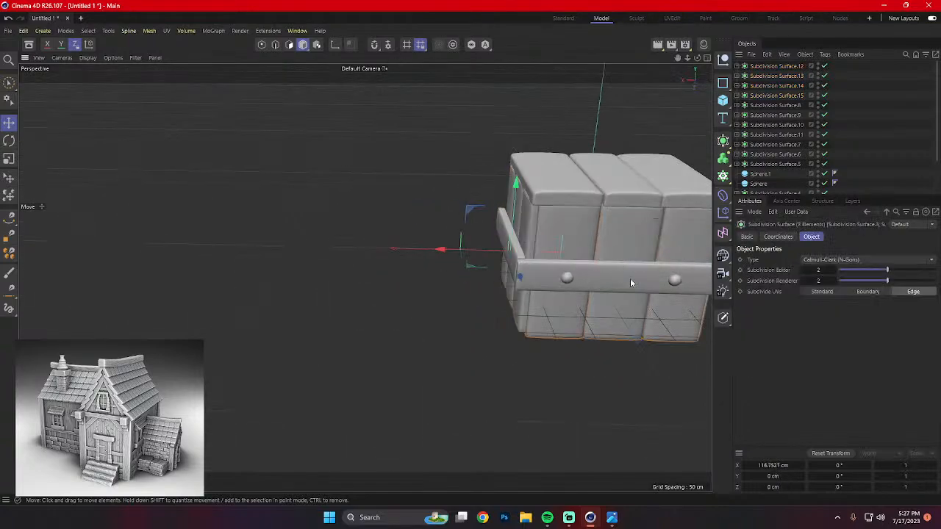
{"action": "left_click", "coordinate": [550, 384]}
{"action": "middle_click_drag", "start_coordinate": [620, 362], "coordinate": [532, 357], "text": "alt"}
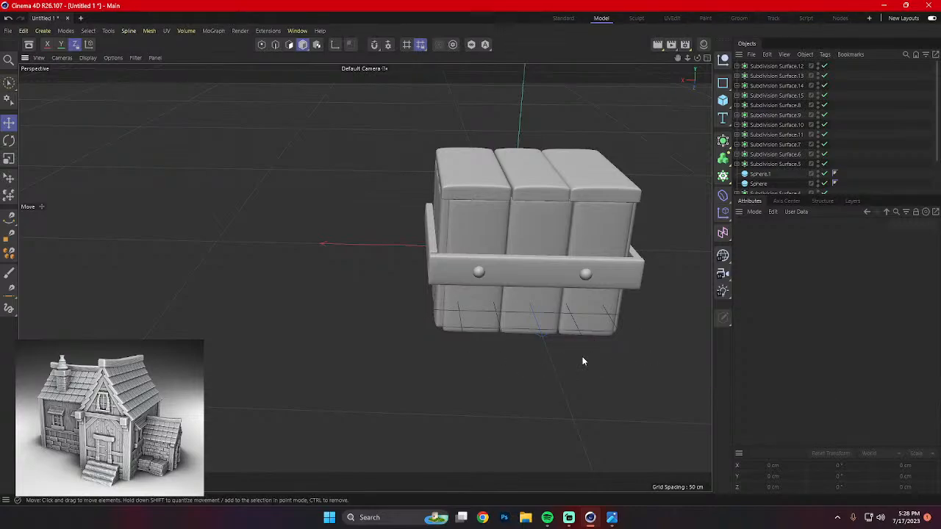
{"action": "left_click_drag", "start_coordinate": [582, 358], "coordinate": [510, 344], "text": "alt"}
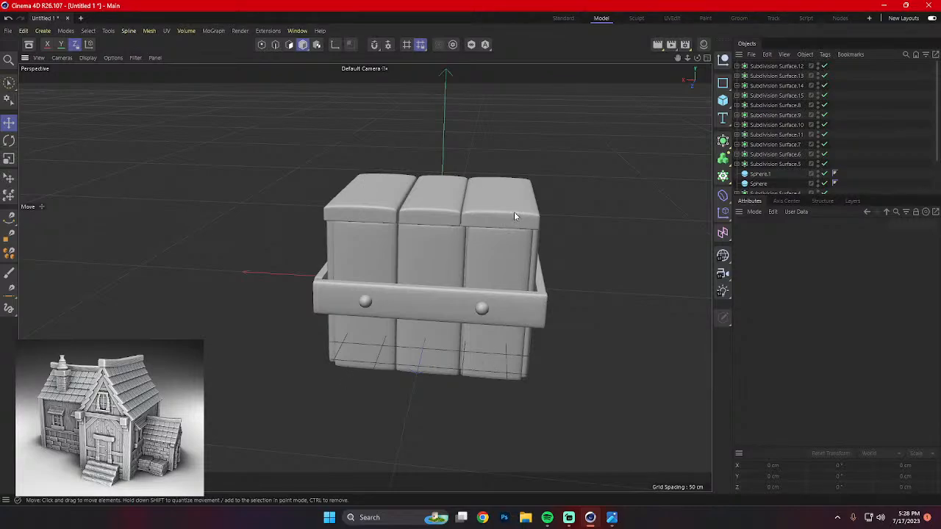
Raise the nailed front cross plank slightly to about 52.6 cm in Y.
{"action": "left_click_drag", "start_coordinate": [641, 250], "coordinate": [380, 300], "text": "alt"}
{"action": "mouse_move", "coordinate": [424, 323]}
{"action": "left_mouse_down", "text": "alt"}
{"action": "mouse_move", "coordinate": [494, 337]}
{"action": "mouse_move", "coordinate": [456, 334]}
{"action": "mouse_move", "coordinate": [463, 324]}
{"action": "left_mouse_up", "text": "alt"}
{"action": "scroll", "coordinate": [388, 335], "scroll_direction": "up", "scroll_amount": 1}
{"action": "left_click", "coordinate": [400, 336]}
{"action": "left_click_drag", "start_coordinate": [459, 243], "coordinate": [458, 241]}
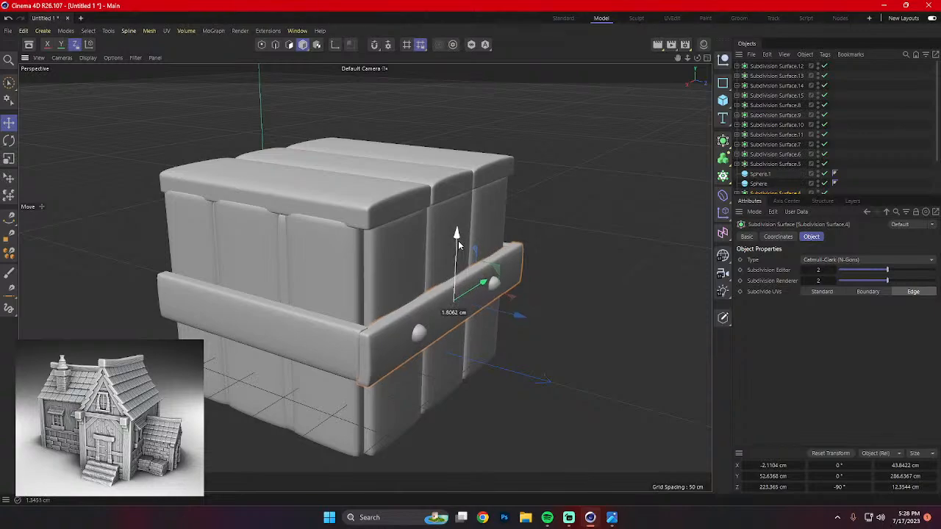
{"action": "left_click_drag", "start_coordinate": [399, 329], "coordinate": [488, 339], "text": "alt"}
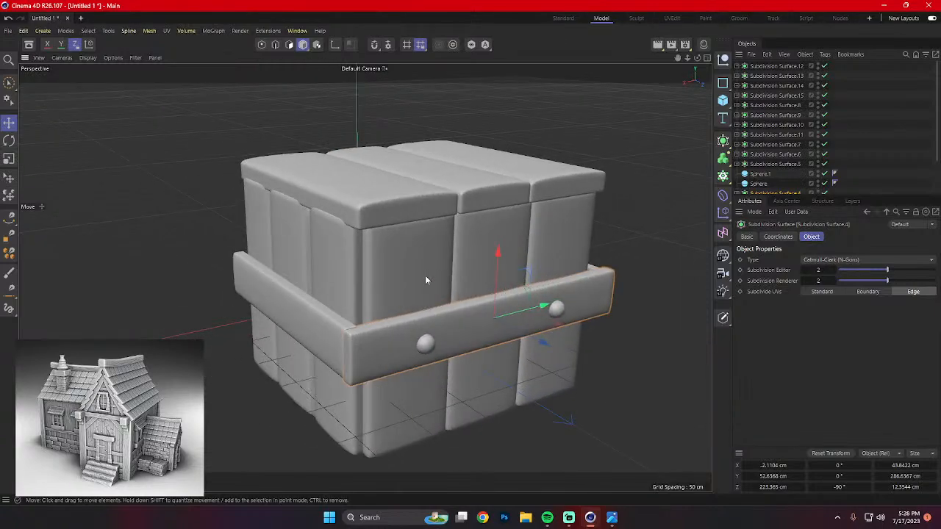
Duplicate the three front slabs, their cross plank and both nails to about -189 cm in Z, beyond the crate's back.
{"action": "left_click", "coordinate": [425, 276]}
{"action": "left_click", "coordinate": [494, 264], "text": "shift"}
{"action": "left_click", "coordinate": [561, 267], "text": "shift"}
{"action": "left_click", "coordinate": [575, 294], "text": "shift"}
{"action": "left_click", "coordinate": [557, 309], "text": "shift"}
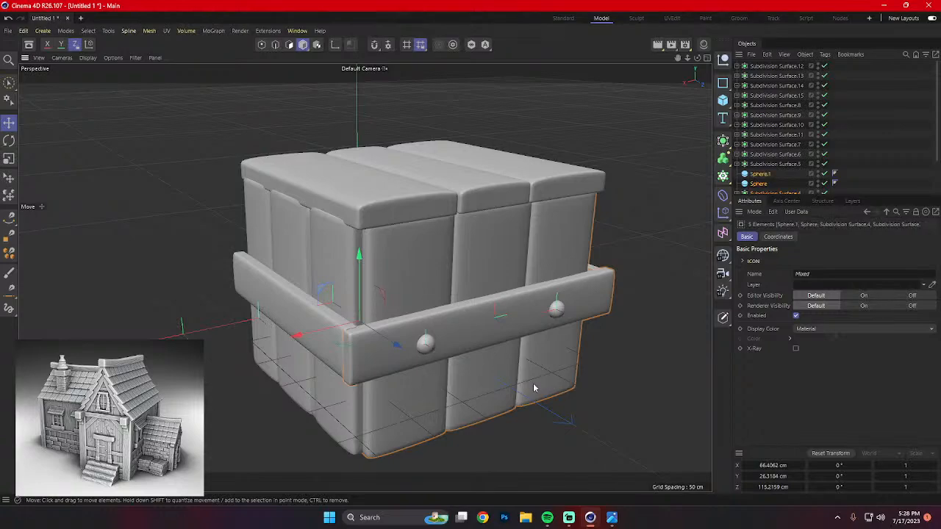
{"action": "left_click", "coordinate": [419, 396]}
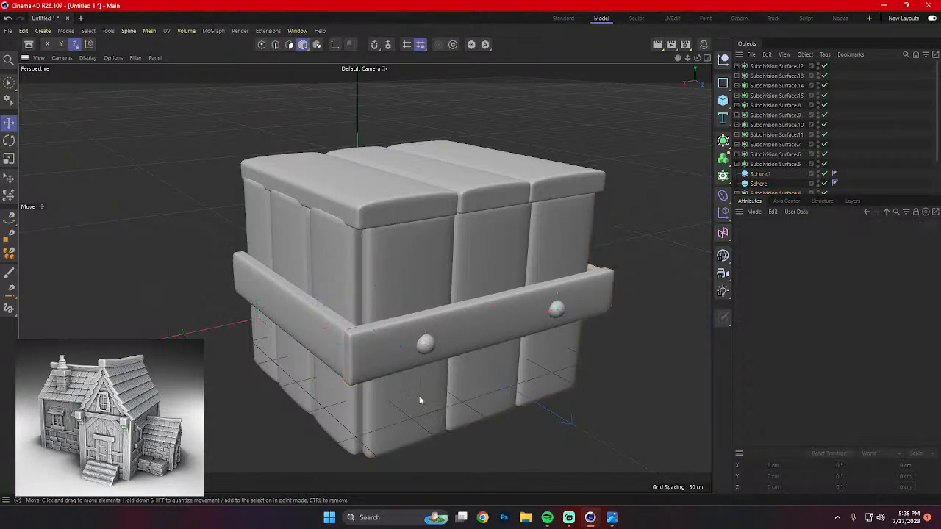
{"action": "left_click", "coordinate": [475, 397], "text": "shift"}
{"action": "left_click", "coordinate": [432, 344], "text": "shift"}
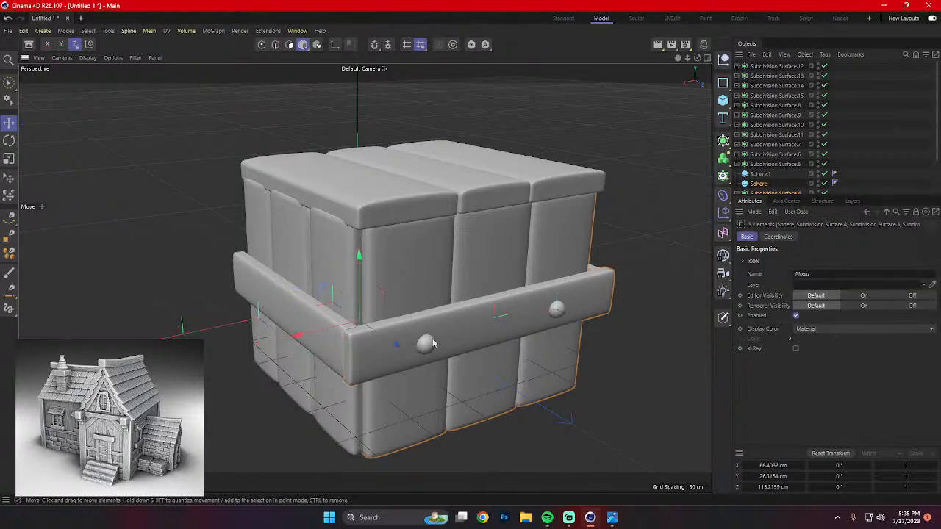
{"action": "left_click_drag", "start_coordinate": [432, 351], "coordinate": [457, 304], "text": "alt"}
Turn the copied front assembly by 180° so its nails face outwards and fit it against the crate's back, at about 75.9 cm in Y and 93.1 cm in Z.
{"action": "key", "text": "r"}
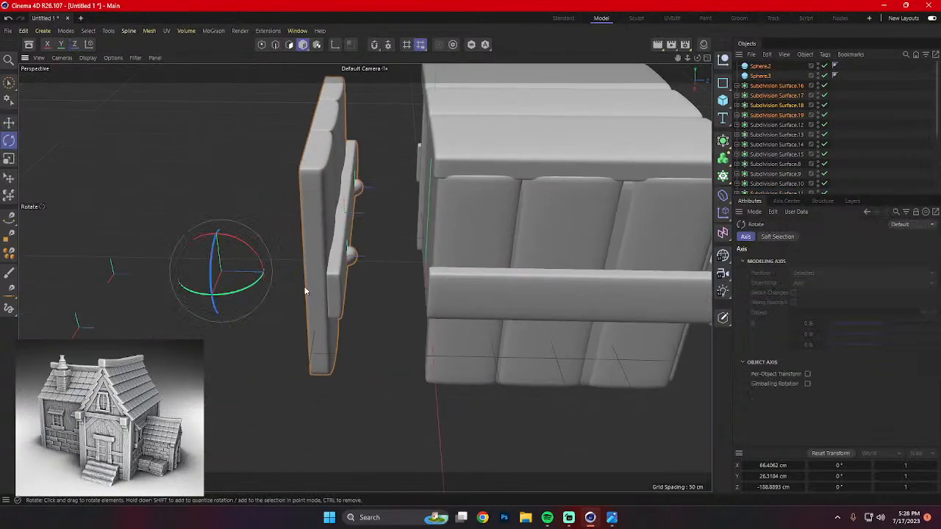
{"action": "left_click_drag", "start_coordinate": [236, 241], "coordinate": [469, 291]}
{"action": "key", "text": "e"}
{"action": "left_click_drag", "start_coordinate": [367, 304], "coordinate": [410, 250], "text": "alt"}
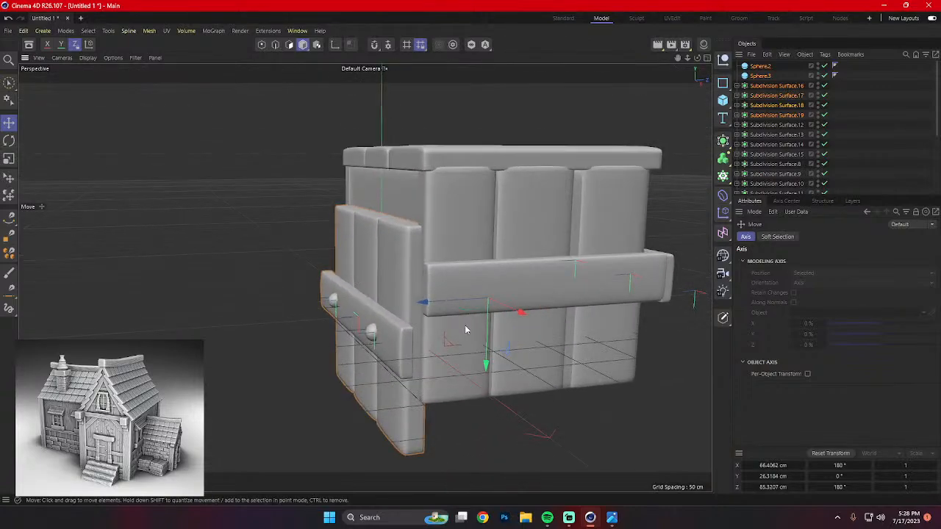
{"action": "left_click_drag", "start_coordinate": [483, 372], "coordinate": [347, 278]}
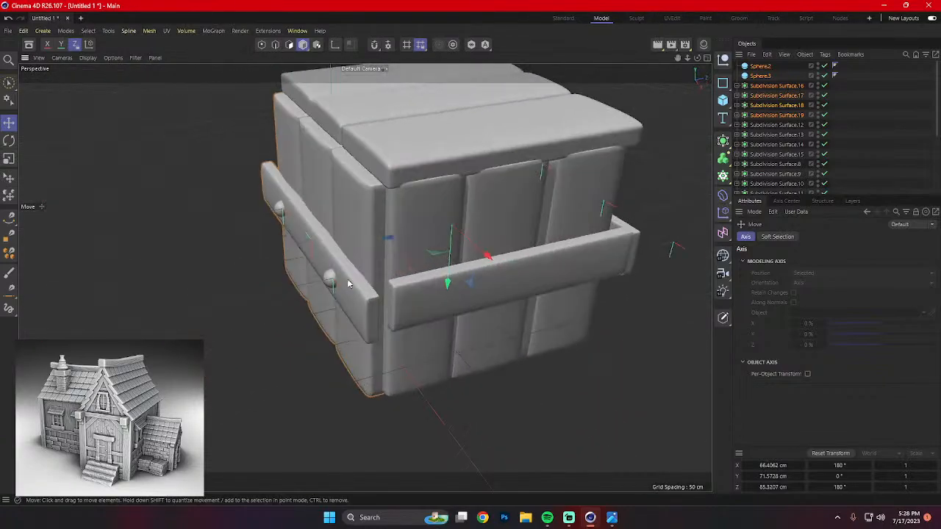
{"action": "left_click_drag", "start_coordinate": [392, 247], "coordinate": [396, 241]}
{"action": "left_click_drag", "start_coordinate": [377, 283], "coordinate": [414, 257], "text": "alt"}
{"action": "left_click_drag", "start_coordinate": [379, 309], "coordinate": [380, 316]}
{"action": "left_click_drag", "start_coordinate": [472, 375], "coordinate": [390, 281], "text": "alt"}
{"action": "scroll", "coordinate": [389, 243], "scroll_direction": "up", "scroll_amount": 5}
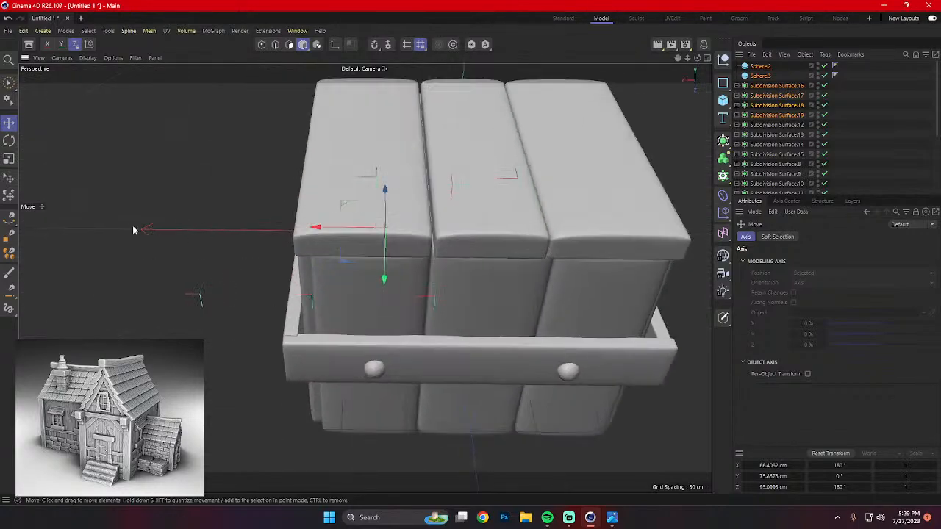
Raise the three lid slabs slightly to about -46.4 cm in Y.
{"action": "left_click_drag", "start_coordinate": [133, 230], "coordinate": [399, 221], "text": "alt"}
{"action": "left_click", "coordinate": [368, 311]}
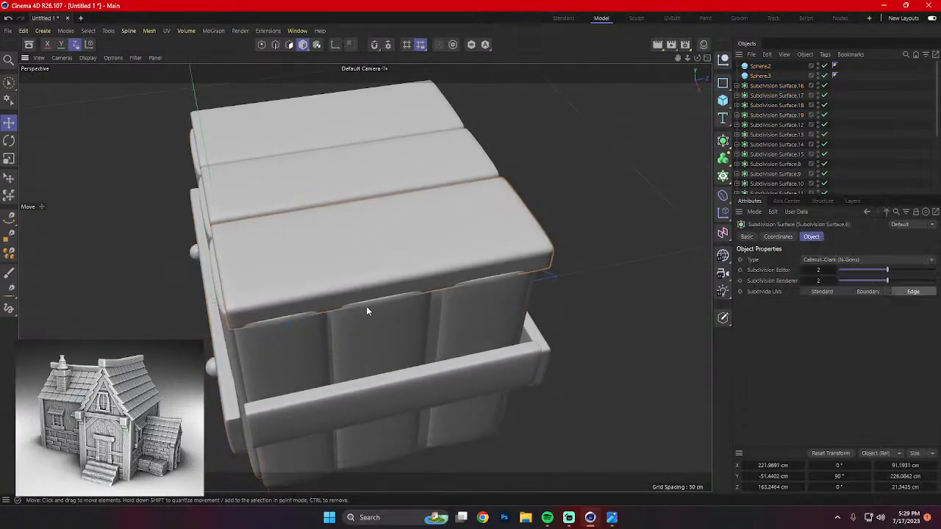
{"action": "left_click_drag", "start_coordinate": [368, 311], "coordinate": [258, 233], "text": "alt"}
{"action": "left_click_drag", "start_coordinate": [245, 181], "coordinate": [367, 319], "text": "alt"}
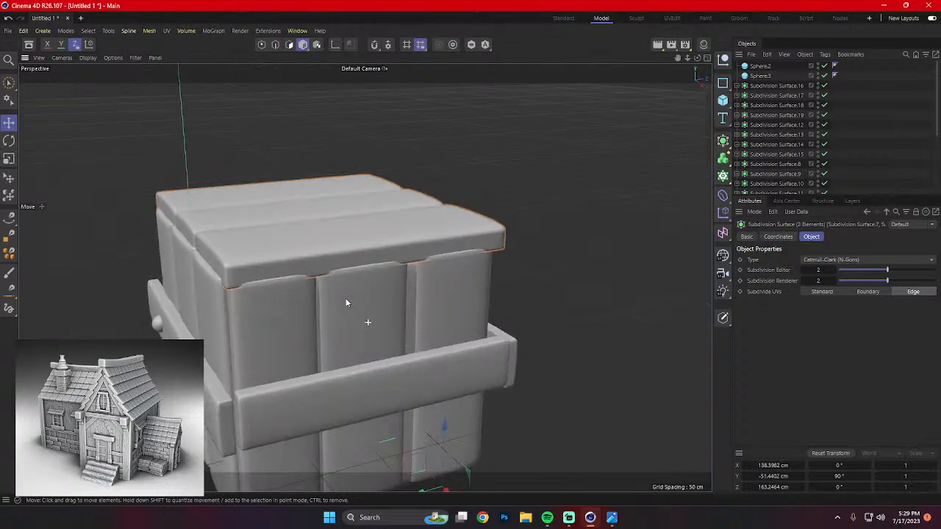
{"action": "key", "text": "e"}
{"action": "left_click_drag", "start_coordinate": [392, 375], "coordinate": [387, 419], "text": "alt"}
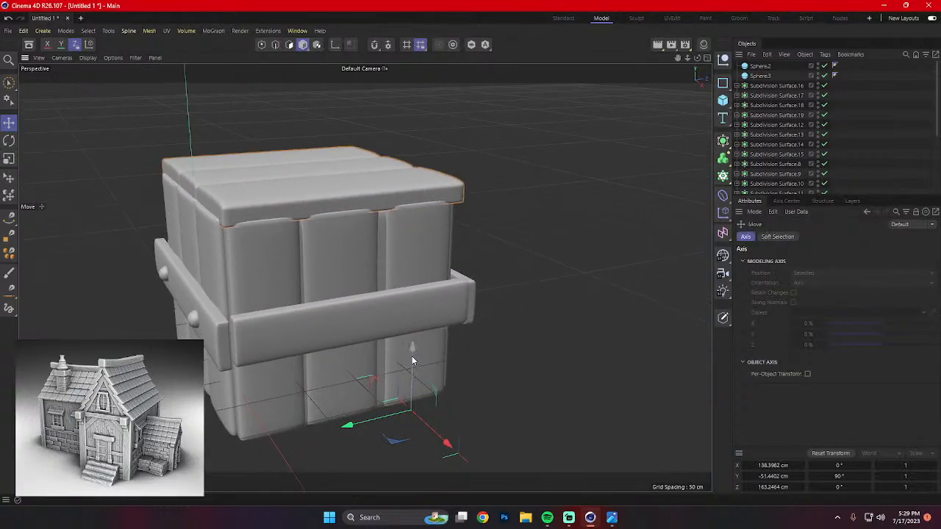
{"action": "left_click_drag", "start_coordinate": [414, 361], "coordinate": [204, 307]}
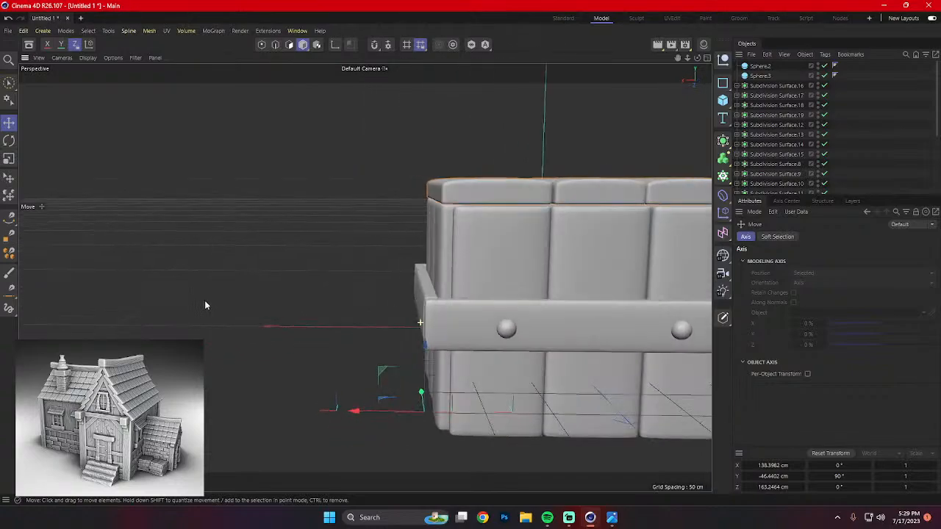
Raise the crate's front slabs slightly, to about 2.9 cm in Y.
{"action": "left_click", "coordinate": [521, 262]}
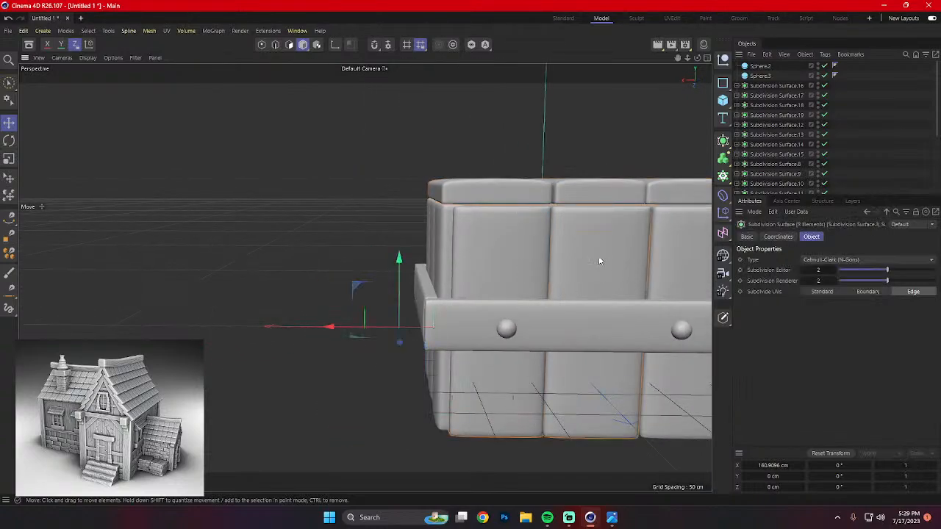
{"action": "middle_click_drag", "start_coordinate": [599, 262], "coordinate": [565, 256], "text": "alt"}
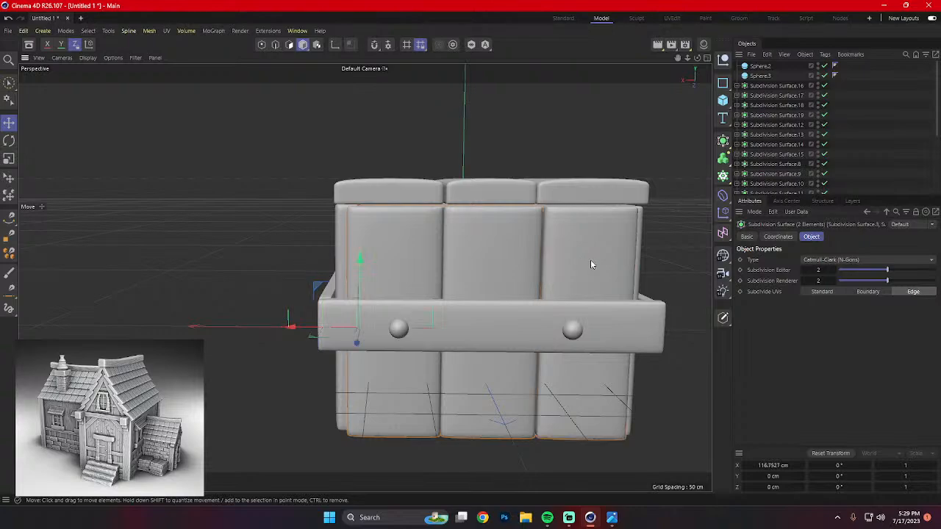
{"action": "key", "text": "r"}
{"action": "key", "text": "t"}
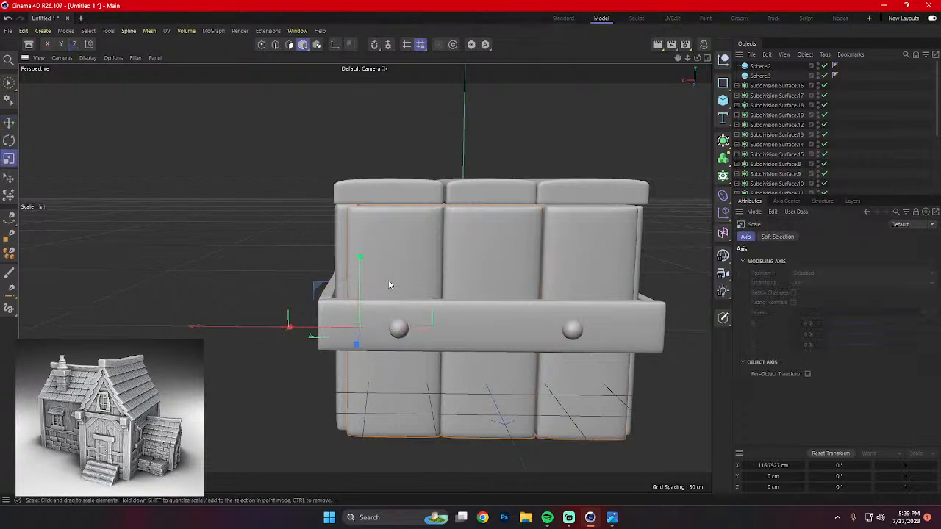
{"action": "left_click_drag", "start_coordinate": [359, 259], "coordinate": [359, 271]}
{"action": "key", "text": "e"}
{"action": "left_click_drag", "start_coordinate": [480, 265], "coordinate": [401, 256], "text": "alt"}
{"action": "middle_click_drag", "start_coordinate": [527, 226], "coordinate": [424, 218], "text": "alt"}
{"action": "scroll", "coordinate": [575, 234], "scroll_direction": "down", "scroll_amount": 6}
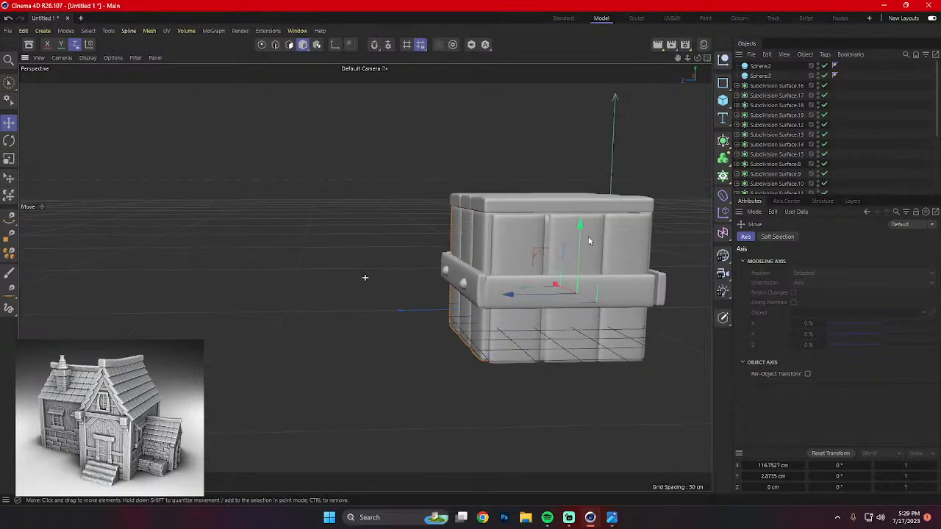
{"action": "left_click_drag", "start_coordinate": [591, 239], "coordinate": [622, 288], "text": "alt"}
Create a null and place all the crate's slabs, planks and nails inside it.
{"action": "left_click", "coordinate": [574, 370]}
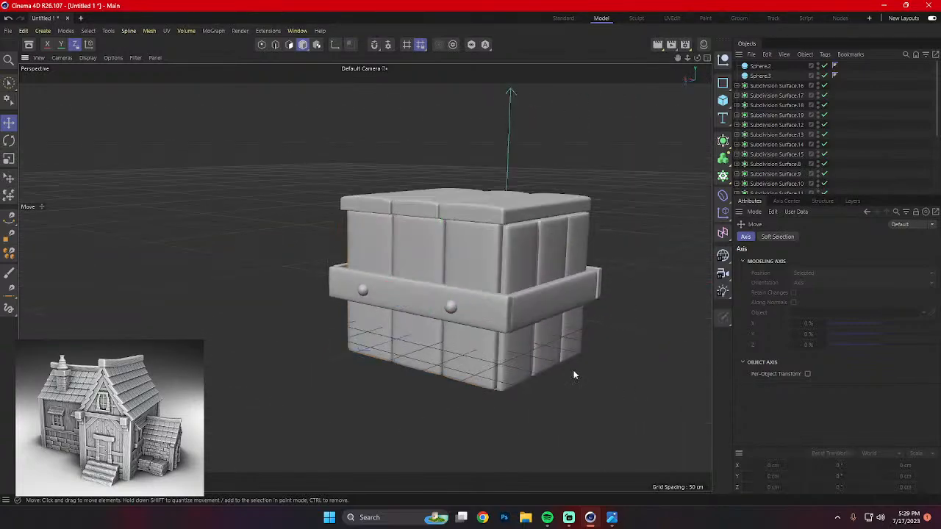
{"action": "scroll", "coordinate": [575, 365], "scroll_direction": "down", "scroll_amount": 3}
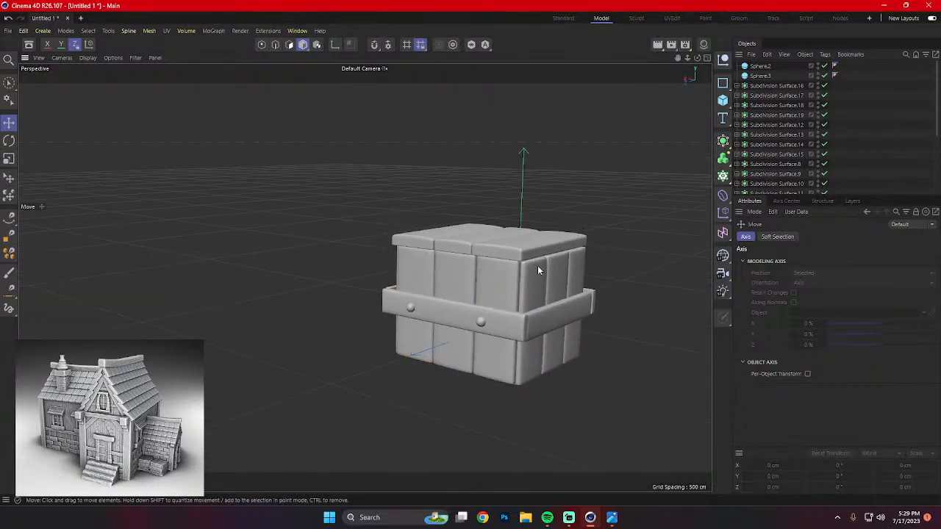
{"action": "left_click", "coordinate": [725, 60]}
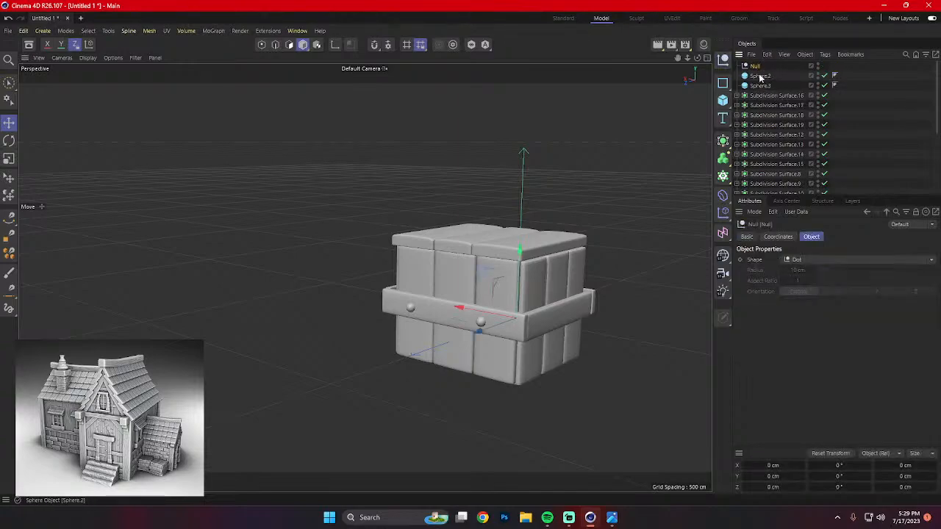
{"action": "left_click", "coordinate": [760, 78]}
{"action": "scroll", "coordinate": [782, 135], "scroll_direction": "down", "scroll_amount": 4}
{"action": "left_click", "coordinate": [774, 190], "text": "shift"}
{"action": "scroll", "coordinate": [782, 163], "scroll_direction": "up", "scroll_amount": 4}
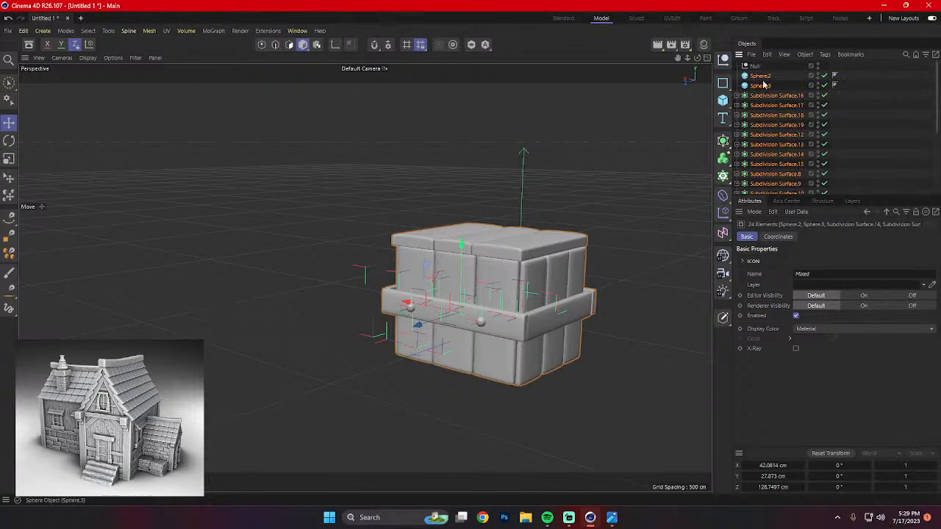
{"action": "left_click_drag", "start_coordinate": [761, 70], "coordinate": [762, 72]}
{"action": "left_click", "coordinate": [738, 67]}
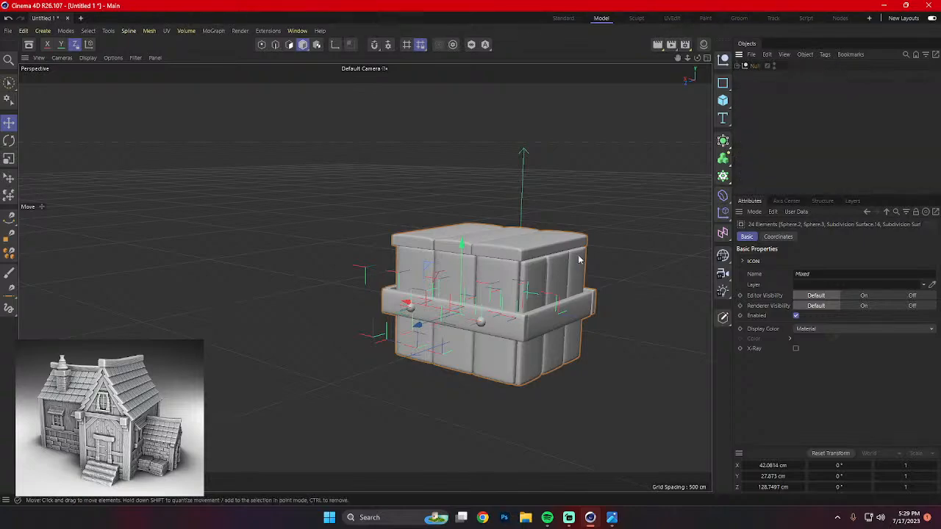
Duplicate the grouped crate along X to about 385 cm.
{"action": "left_click", "coordinate": [755, 66]}
{"action": "left_click_drag", "start_coordinate": [597, 284], "coordinate": [228, 269], "text": "alt"}
{"action": "key", "text": "t"}
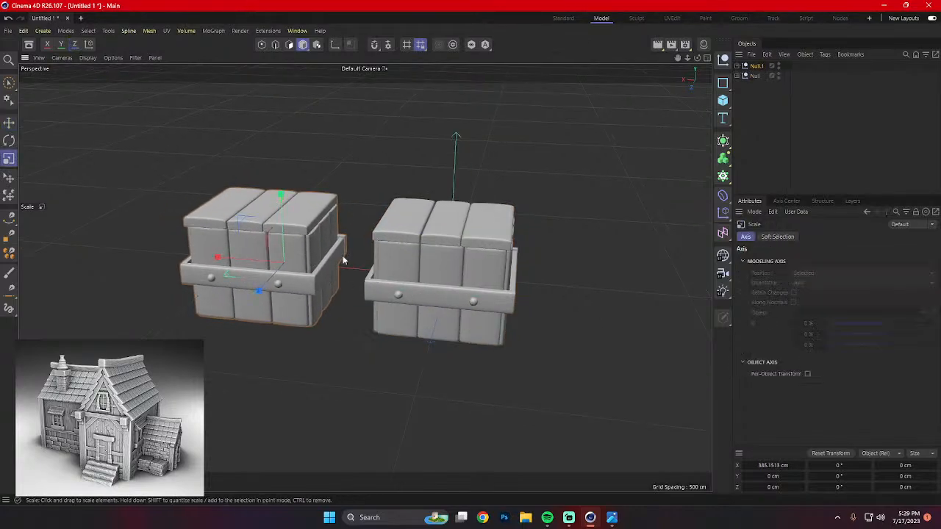
{"action": "left_click_drag", "start_coordinate": [400, 182], "coordinate": [299, 370]}
Rotate the copied crate to about -28.2° in heading.
{"action": "key", "text": "r"}
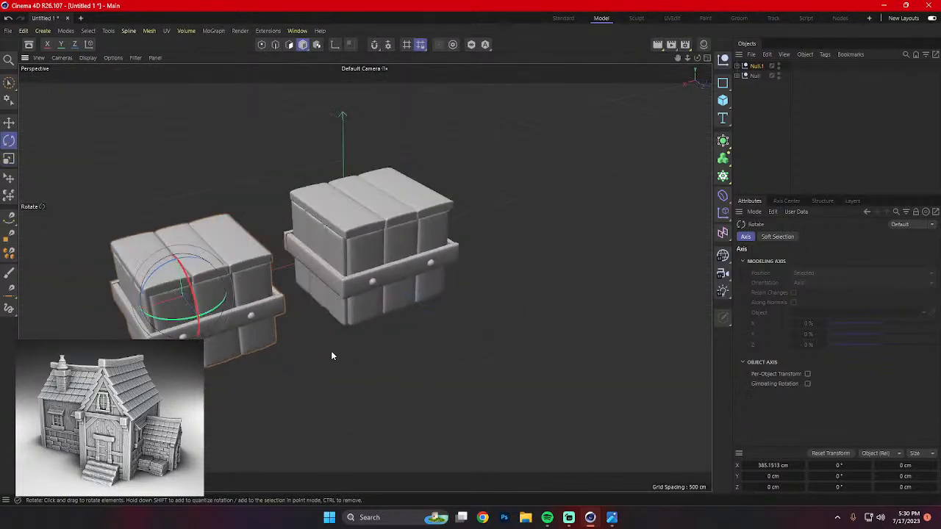
{"action": "left_click_drag", "start_coordinate": [224, 308], "coordinate": [208, 319]}
{"action": "middle_click_drag", "start_coordinate": [297, 334], "coordinate": [267, 341], "text": "alt"}
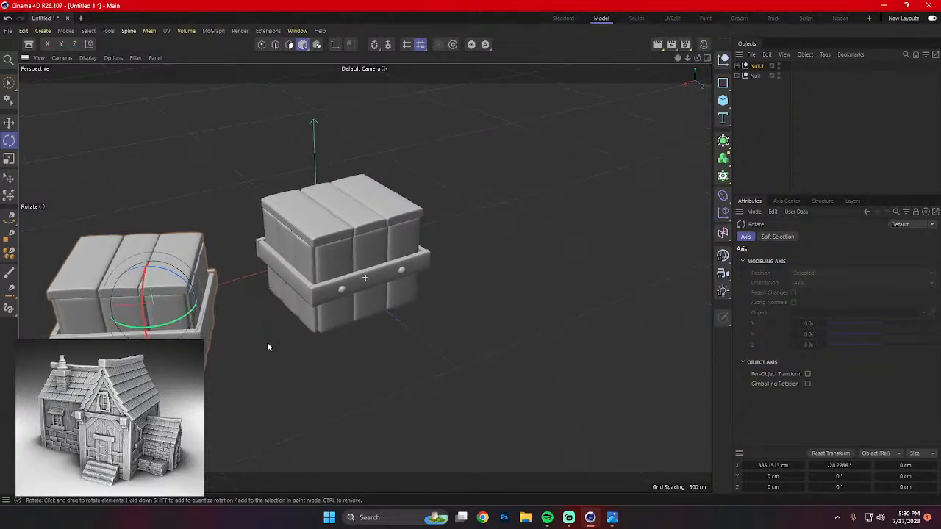
Move the rotated crate closer to the original, to about 298.8 cm in X and 46.4 cm in Z.
{"action": "key", "text": "e"}
{"action": "left_click_drag", "start_coordinate": [110, 308], "coordinate": [158, 310]}
{"action": "mouse_move", "coordinate": [235, 349]}
{"action": "left_mouse_down", "text": "alt"}
{"action": "mouse_move", "coordinate": [168, 328]}
{"action": "mouse_move", "coordinate": [184, 318]}
{"action": "mouse_move", "coordinate": [228, 356]}
{"action": "left_mouse_up", "text": "alt"}
{"action": "scroll", "coordinate": [331, 362], "scroll_direction": "down", "scroll_amount": 5}
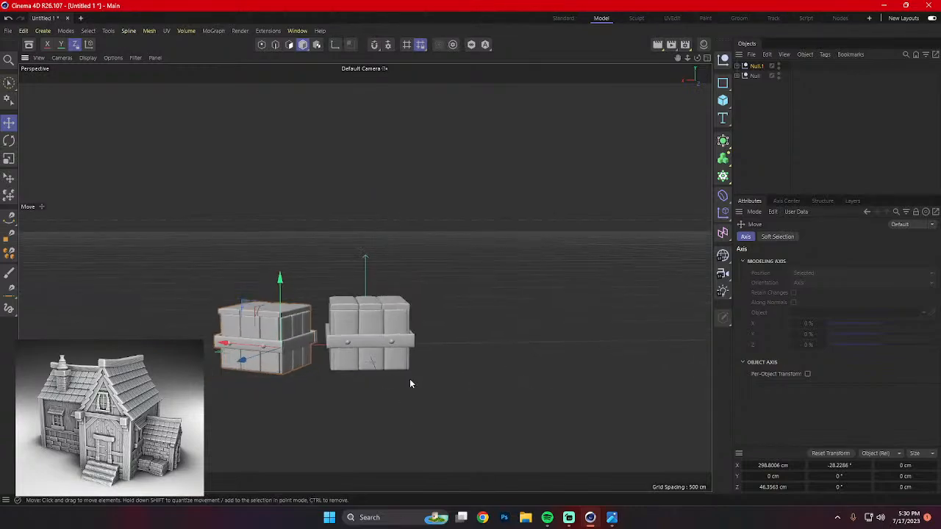
{"action": "left_click_drag", "start_coordinate": [409, 380], "coordinate": [368, 422], "text": "alt"}
Switch to the reference image house-3d-model-stl.jpg and examine the crates and the surrounding parts of the house.
{"action": "left_click", "coordinate": [615, 518]}
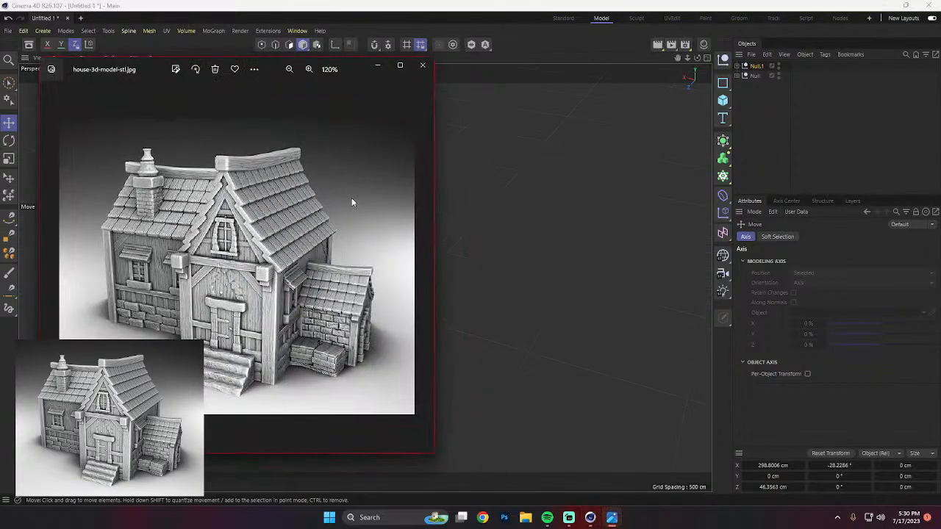
{"action": "scroll", "coordinate": [332, 384], "scroll_direction": "up", "scroll_amount": 5}
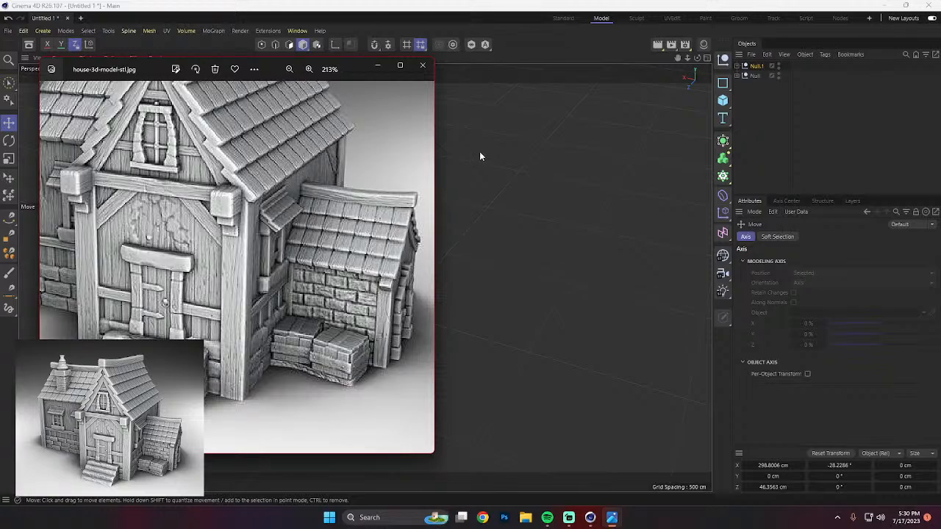
{"action": "scroll", "coordinate": [330, 242], "scroll_direction": "down", "scroll_amount": 6}
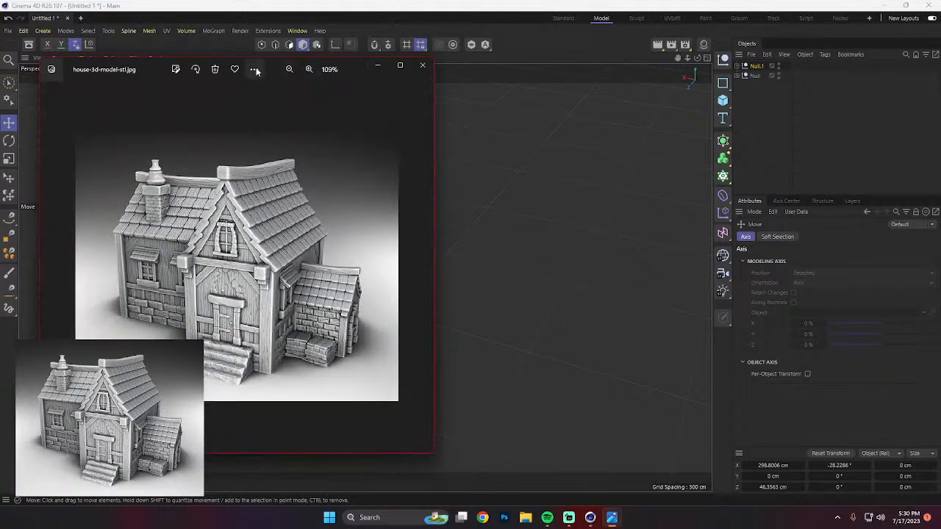
{"action": "left_click_drag", "start_coordinate": [276, 64], "coordinate": [370, 94]}
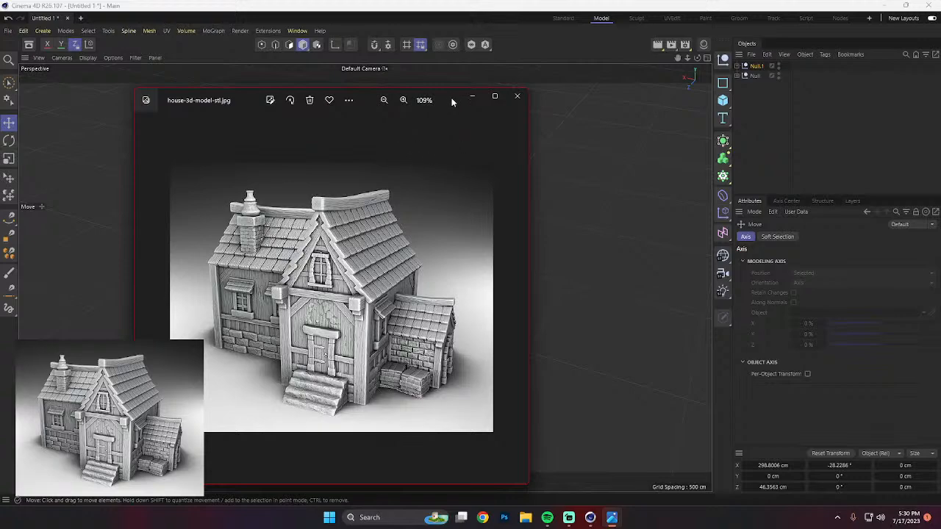
{"action": "left_click_drag", "start_coordinate": [452, 98], "coordinate": [462, 83]}
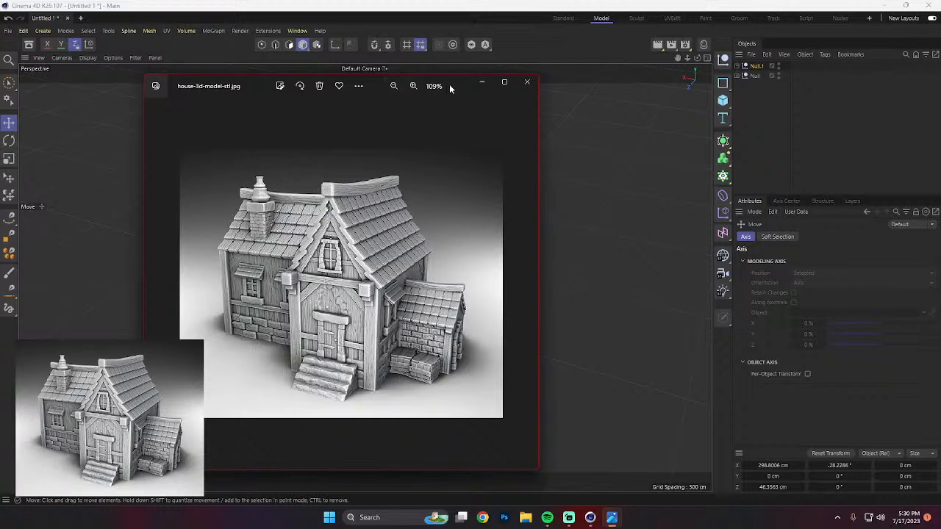
{"action": "left_click_drag", "start_coordinate": [449, 84], "coordinate": [470, 58]}
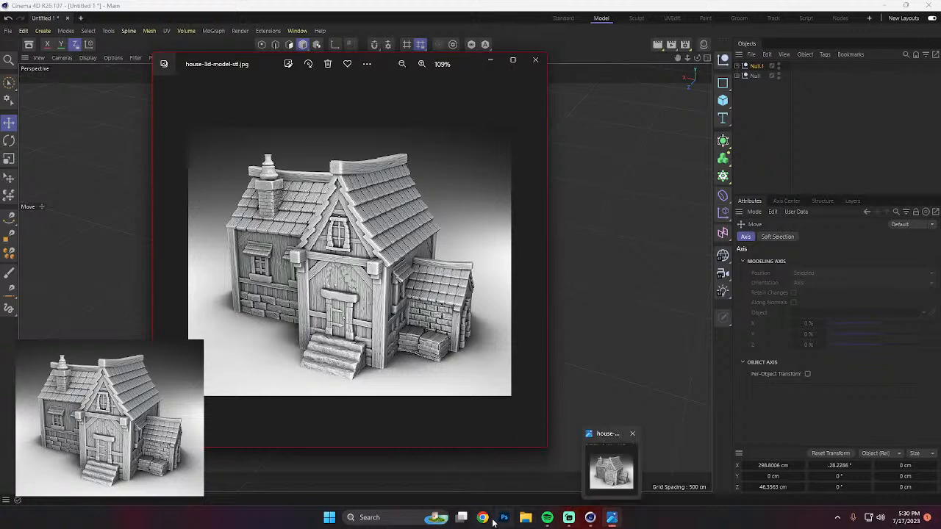
Switch to Photoshop, browse the recent files and open gameart.psb.
{"action": "left_click", "coordinate": [524, 520]}
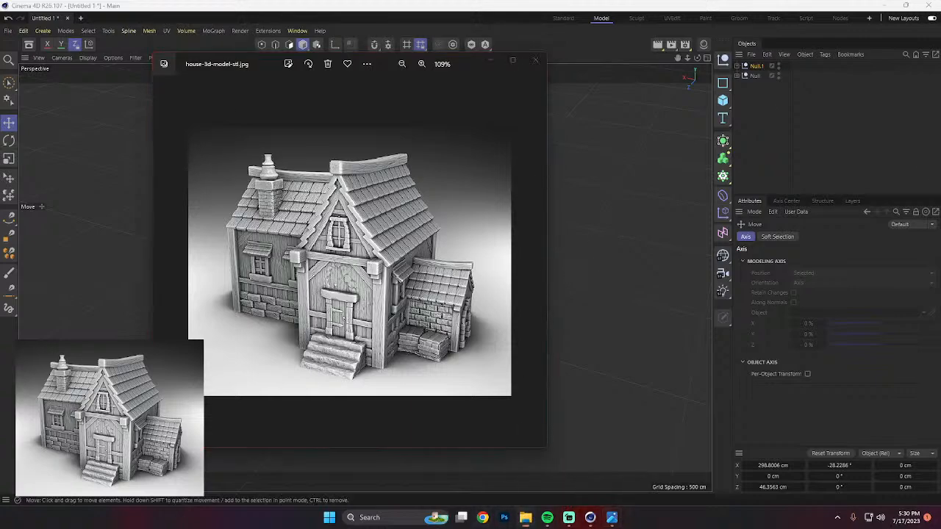
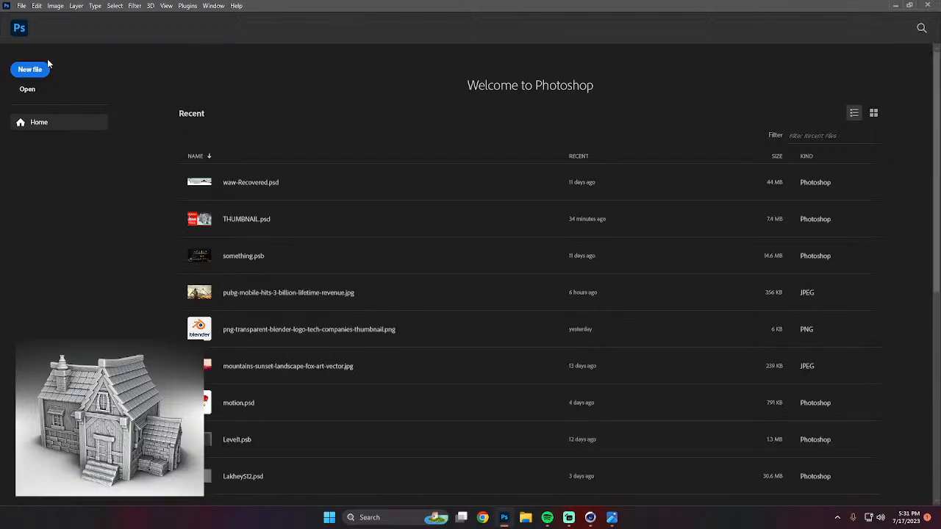
{"action": "scroll", "coordinate": [241, 358], "scroll_direction": "down", "scroll_amount": 5}
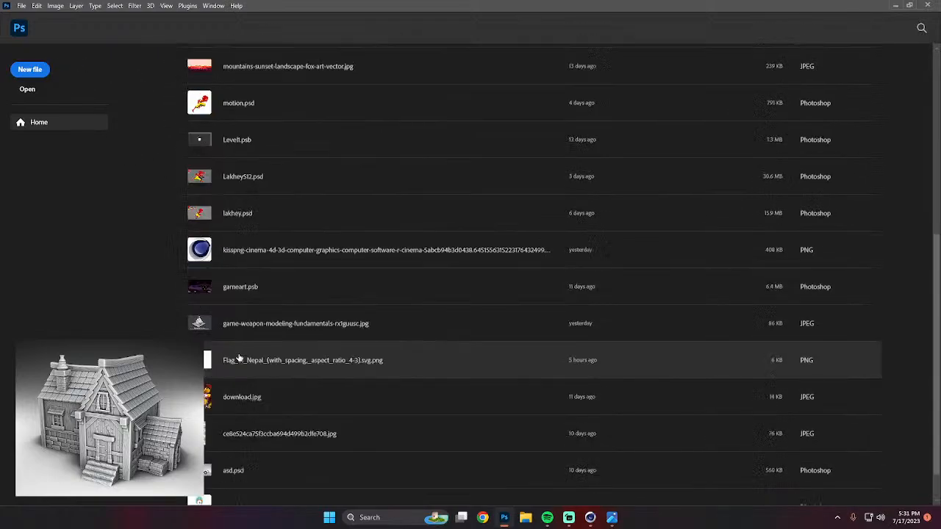
{"action": "scroll", "coordinate": [239, 356], "scroll_direction": "up", "scroll_amount": 5}
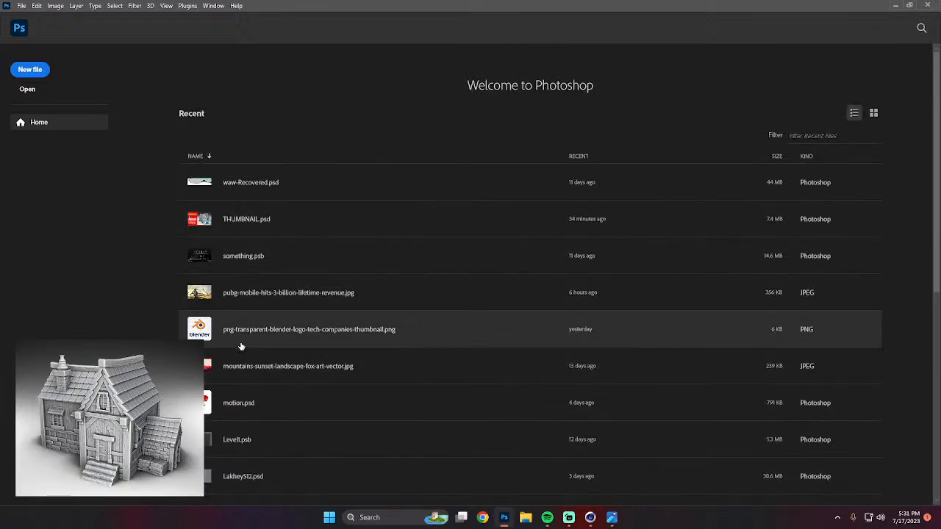
{"action": "scroll", "coordinate": [243, 346], "scroll_direction": "down", "scroll_amount": 5}
{"action": "scroll", "coordinate": [245, 329], "scroll_direction": "down", "scroll_amount": 1}
{"action": "scroll", "coordinate": [249, 407], "scroll_direction": "up", "scroll_amount": 1}
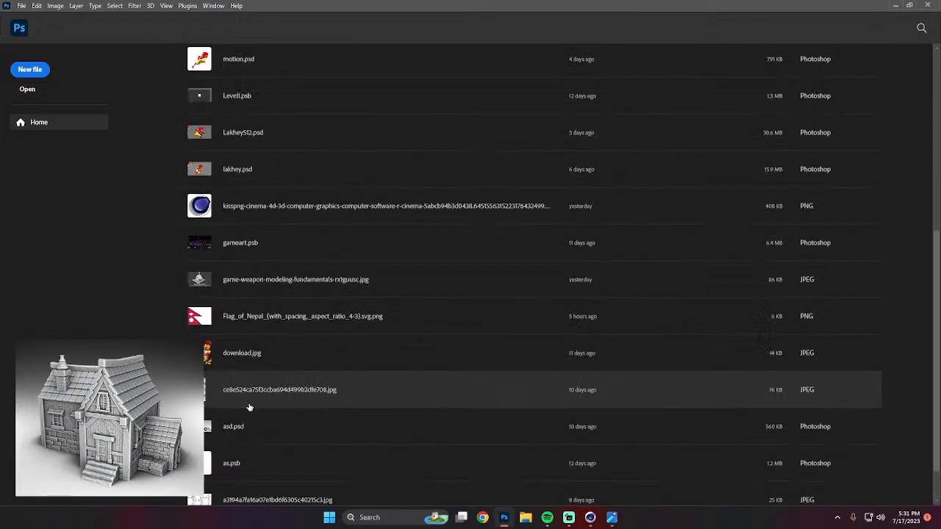
{"action": "left_click", "coordinate": [262, 232]}
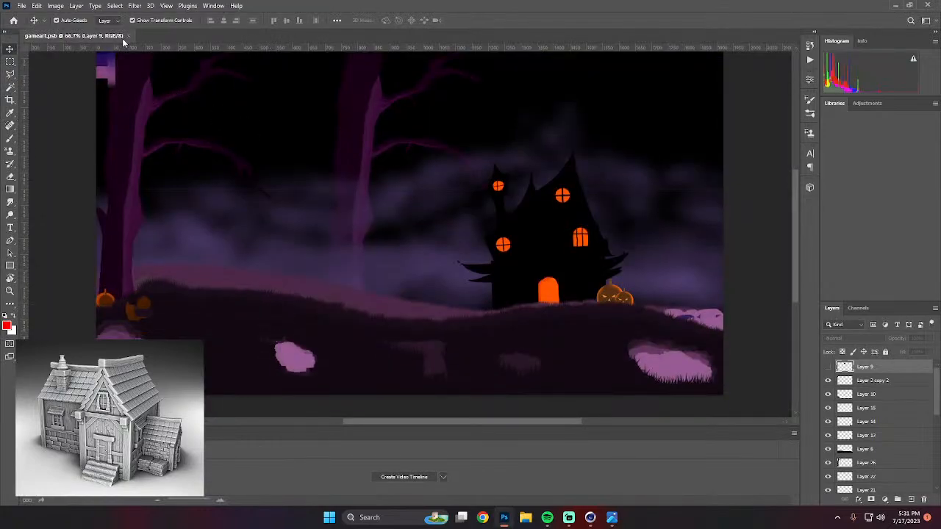
Inspect the sky and ground layers of the haunted house artwork, and quit Photoshop without saving.
{"action": "left_click", "coordinate": [372, 359]}
{"action": "left_click", "coordinate": [644, 152]}
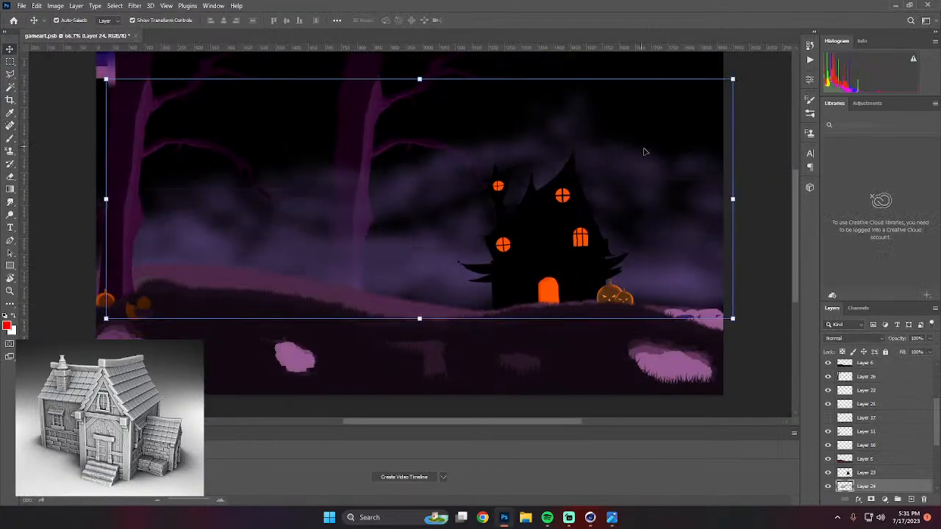
{"action": "left_click", "coordinate": [693, 272]}
{"action": "left_click", "coordinate": [603, 344]}
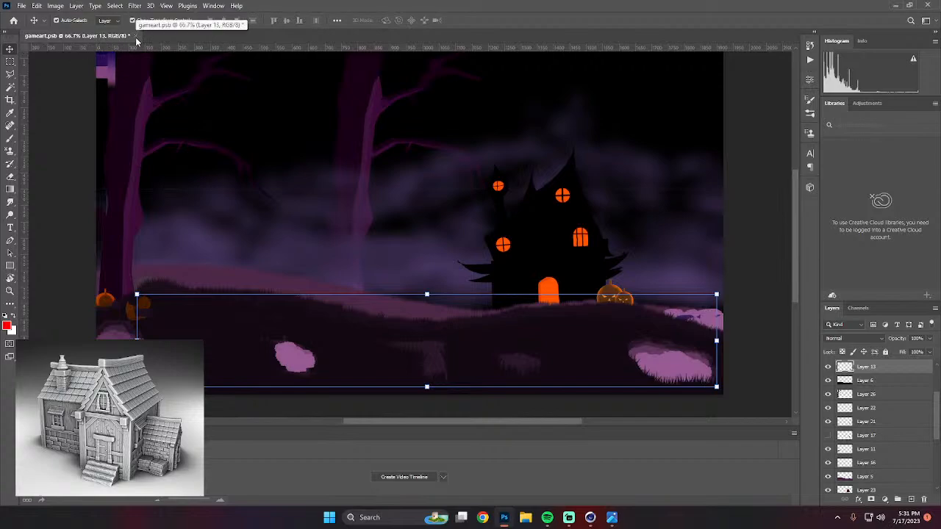
{"action": "left_click", "coordinate": [928, 5]}
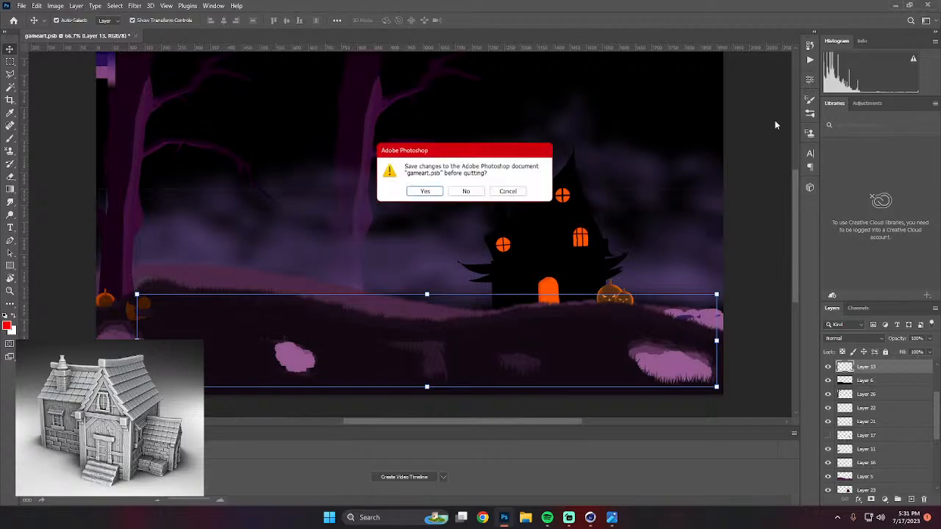
{"action": "left_click", "coordinate": [469, 193]}
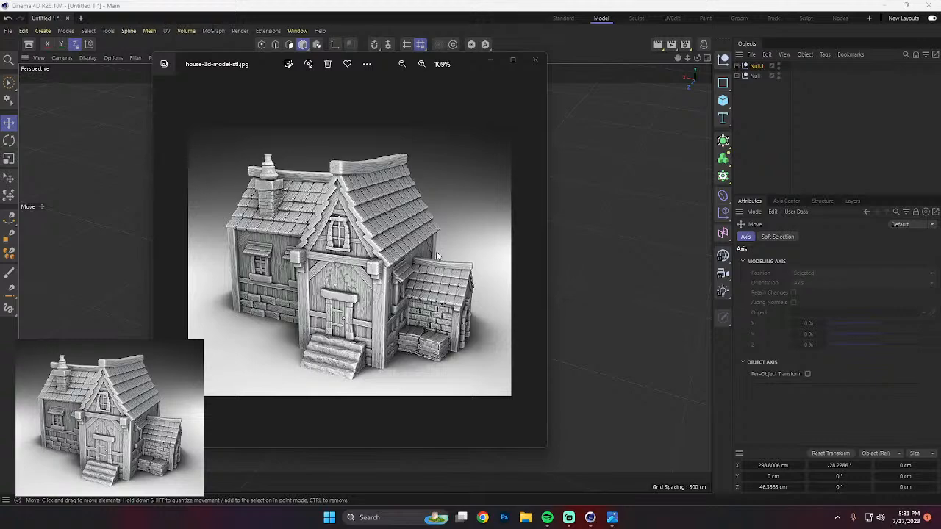
Move the reference image window aside and return to the two crates in Cinema 4D.
{"action": "left_click_drag", "start_coordinate": [468, 63], "coordinate": [177, 66]}
{"action": "left_click", "coordinate": [458, 249]}
{"action": "middle_click_drag", "start_coordinate": [459, 248], "coordinate": [346, 310], "text": "alt"}
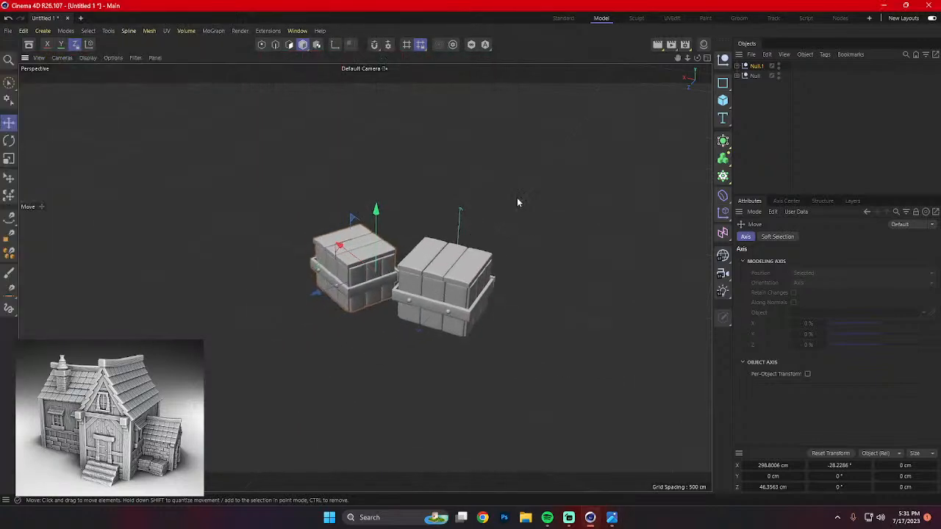
{"action": "scroll", "coordinate": [517, 198], "scroll_direction": "down", "scroll_amount": 2}
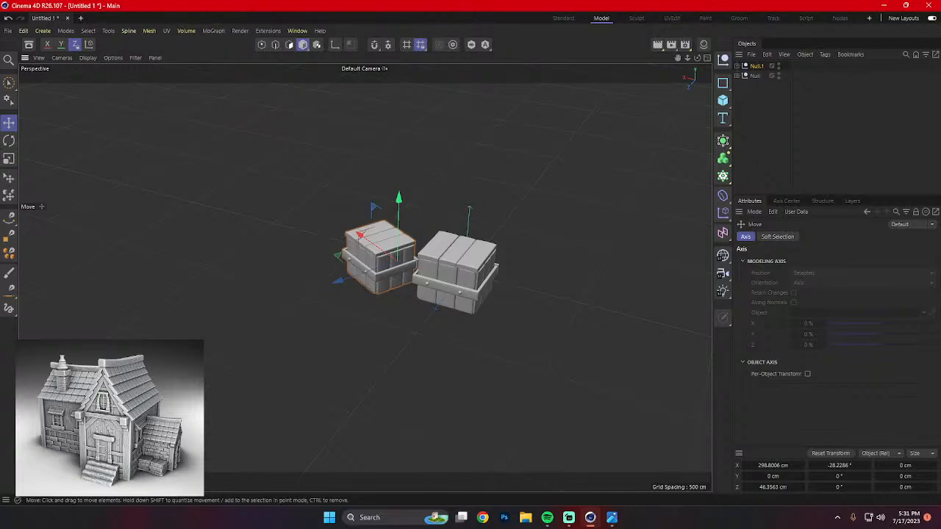
Add a cube and move it away from the crates, to about 1291.5 cm in X and 349 cm in Y.
{"action": "left_click", "coordinate": [722, 100]}
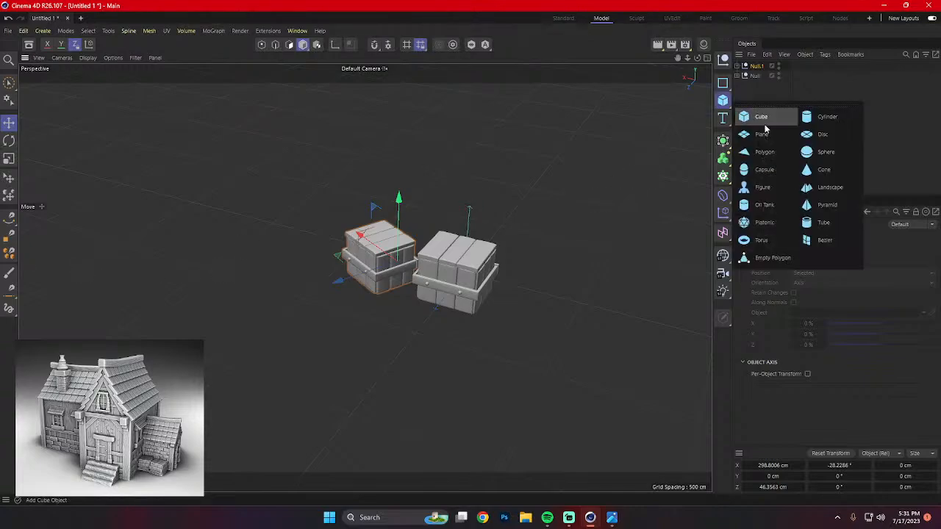
{"action": "left_click", "coordinate": [764, 119]}
{"action": "scroll", "coordinate": [544, 224], "scroll_direction": "down", "scroll_amount": 2}
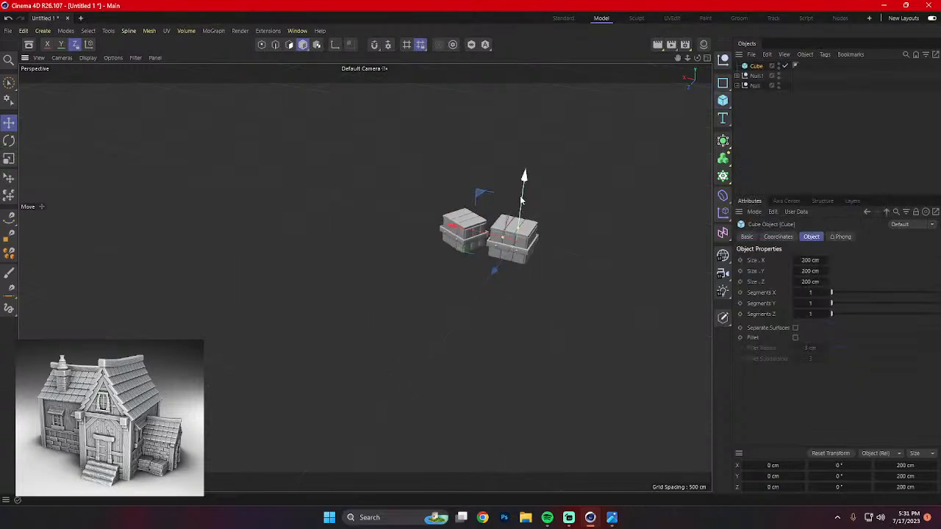
{"action": "left_click_drag", "start_coordinate": [523, 185], "coordinate": [527, 153]}
{"action": "left_click_drag", "start_coordinate": [490, 189], "coordinate": [327, 157]}
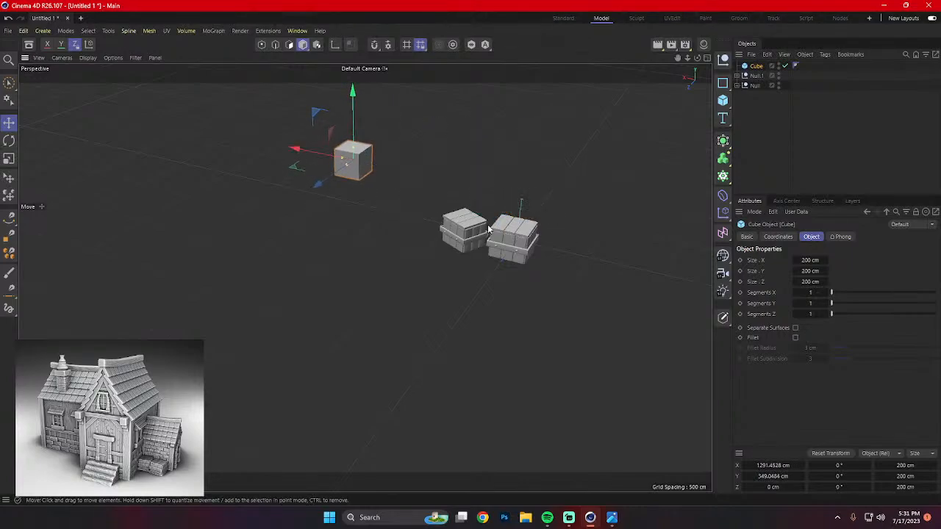
Scale the cube uniformly to about 1165.2 cm and raise it to about 505 cm in Y.
{"action": "key", "text": "t"}
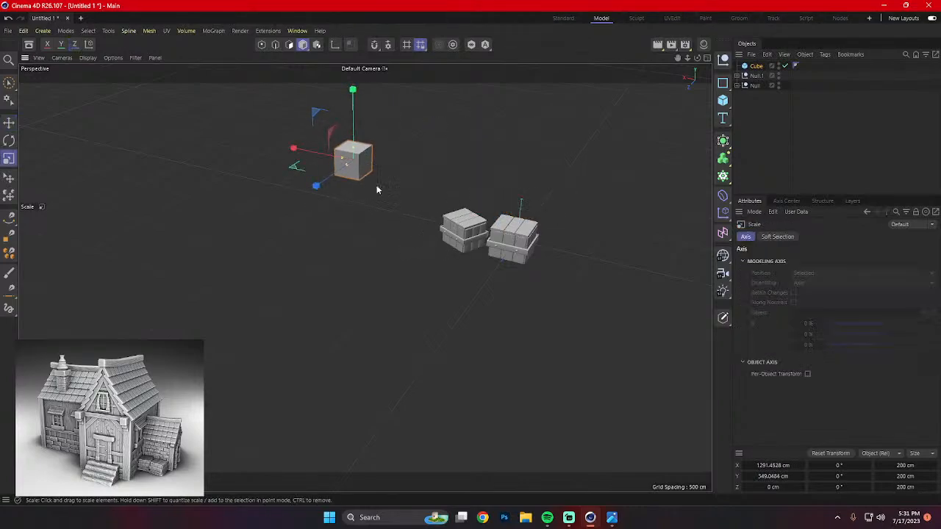
{"action": "left_click_drag", "start_coordinate": [376, 190], "coordinate": [63, 360]}
{"action": "scroll", "coordinate": [410, 193], "scroll_direction": "down", "scroll_amount": 4}
{"action": "left_click_drag", "start_coordinate": [271, 276], "coordinate": [319, 229], "text": "alt"}
{"action": "key", "text": "e"}
{"action": "left_click_drag", "start_coordinate": [344, 121], "coordinate": [347, 91]}
{"action": "key", "text": "ctrl+z"}
{"action": "left_click_drag", "start_coordinate": [407, 177], "coordinate": [417, 220], "text": "alt"}
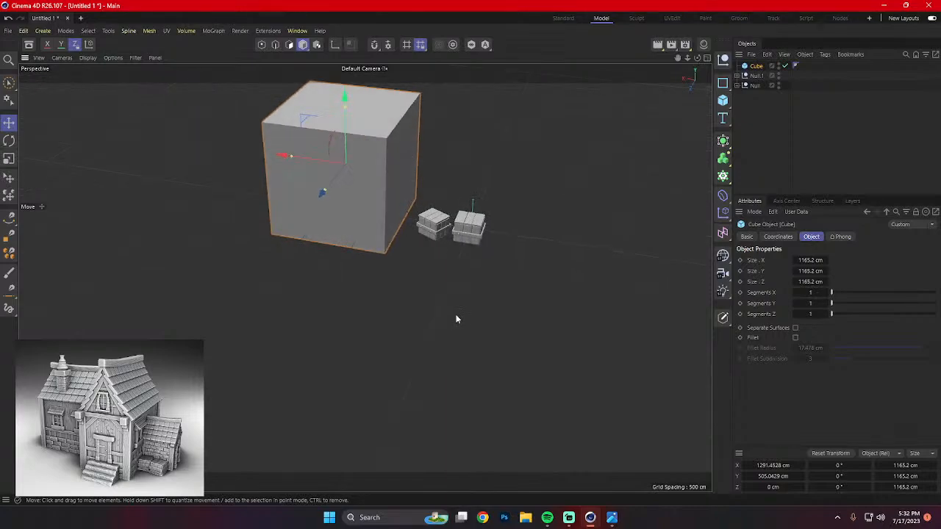
Reposition the reference image window beside the cube and compare the house's proportions with it.
{"action": "left_click", "coordinate": [612, 518]}
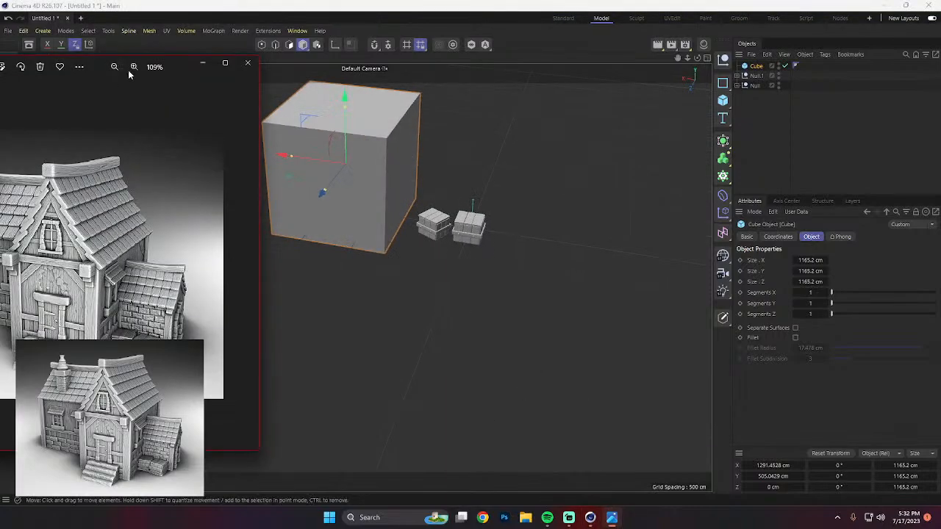
{"action": "left_click_drag", "start_coordinate": [128, 70], "coordinate": [756, 93]}
{"action": "left_click", "coordinate": [299, 307]}
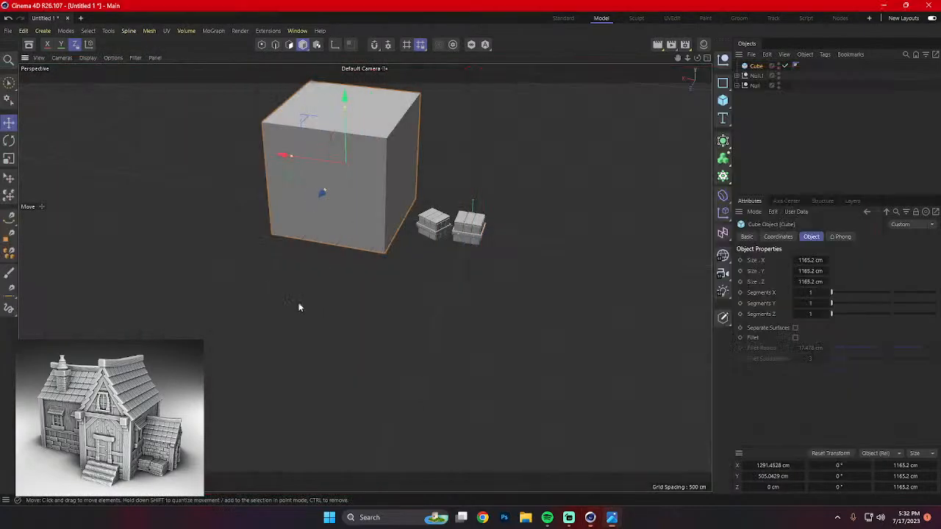
{"action": "left_click_drag", "start_coordinate": [299, 308], "coordinate": [337, 287], "text": "alt"}
{"action": "left_click", "coordinate": [610, 517]}
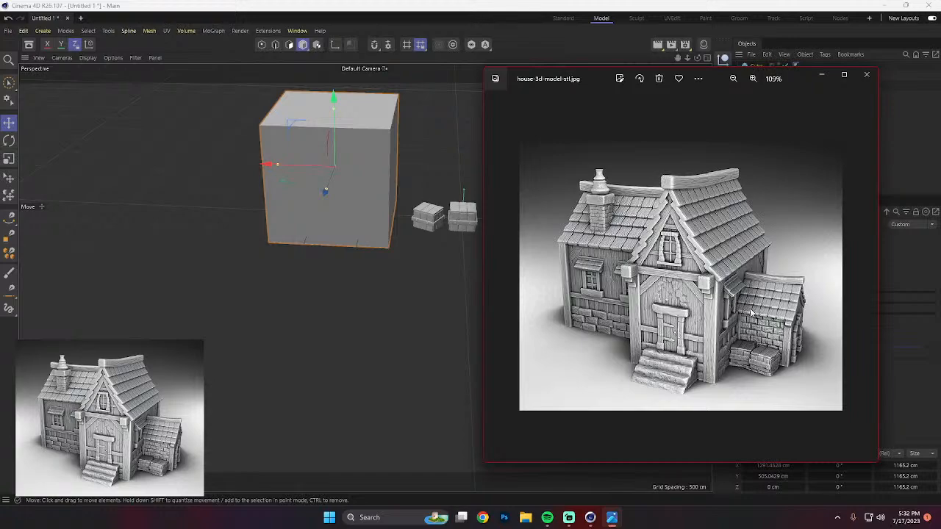
{"action": "left_click", "coordinate": [829, 77]}
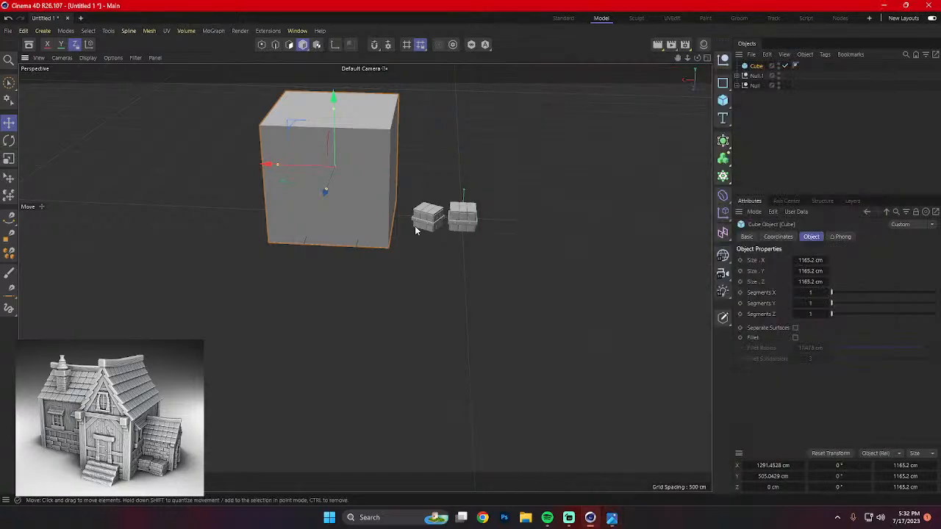
Resize the cube to about 910.6 cm in X and 1267.6 cm in Z, and move it to about 1106.4 cm in X.
{"action": "left_click_drag", "start_coordinate": [414, 228], "coordinate": [394, 248], "text": "alt"}
{"action": "left_click_drag", "start_coordinate": [286, 163], "coordinate": [440, 190]}
{"action": "middle_click_drag", "start_coordinate": [439, 190], "coordinate": [467, 258], "text": "alt"}
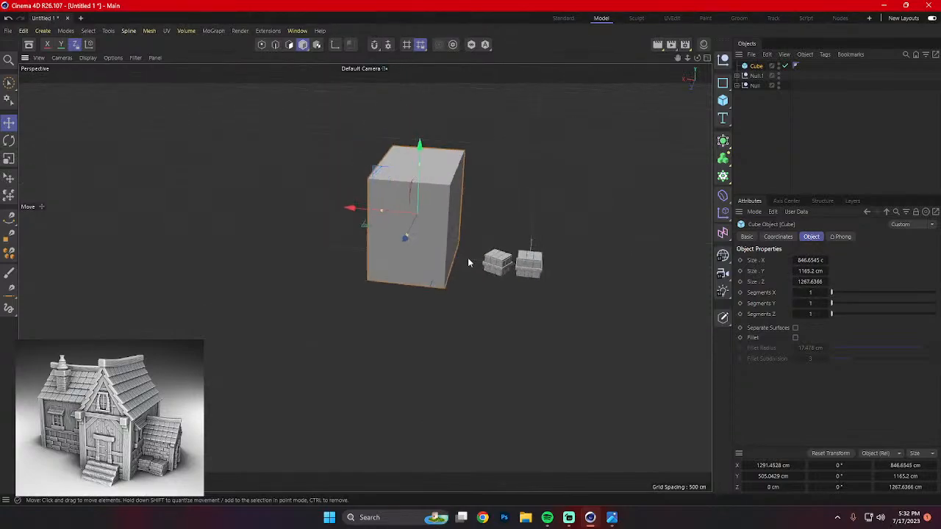
{"action": "left_click_drag", "start_coordinate": [377, 209], "coordinate": [379, 212]}
{"action": "left_click_drag", "start_coordinate": [440, 266], "coordinate": [426, 241], "text": "alt"}
{"action": "left_click_drag", "start_coordinate": [355, 221], "coordinate": [372, 220]}
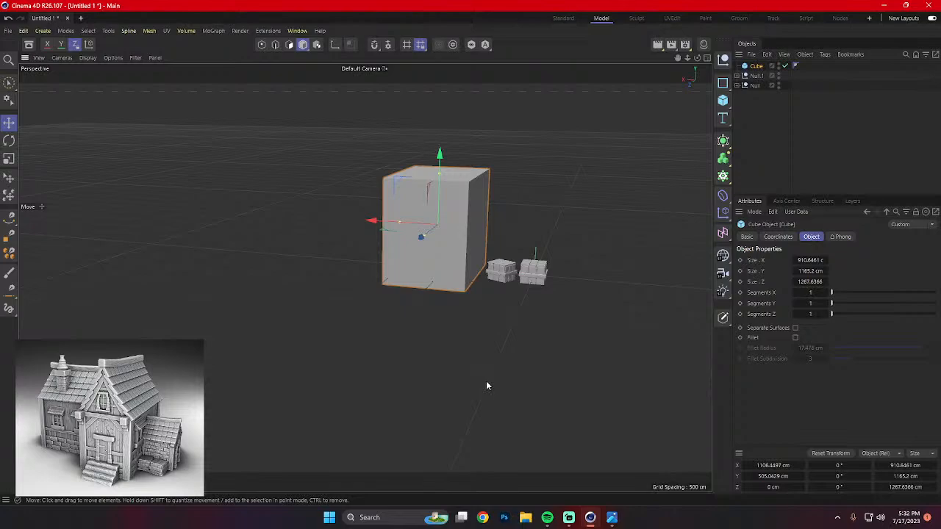
Check the reference, make the house cube editable and add a horizontal loop cut near its top at about 89.6%.
{"action": "left_click", "coordinate": [613, 519]}
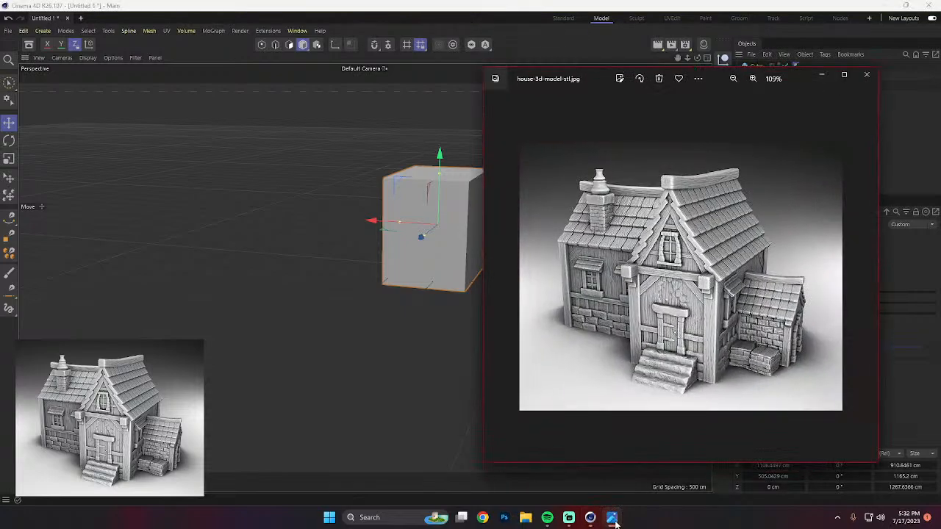
{"action": "left_click", "coordinate": [613, 519]}
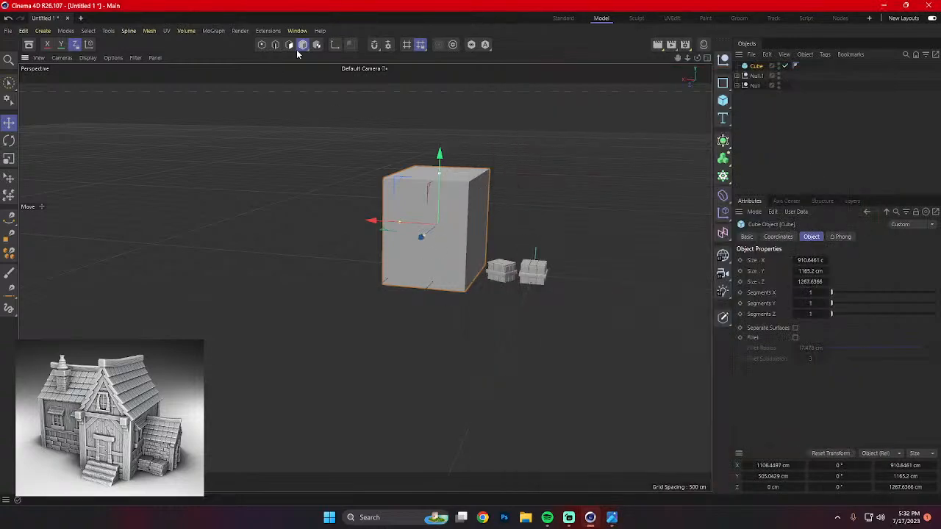
{"action": "key", "text": "c"}
{"action": "right_click", "coordinate": [407, 205]}
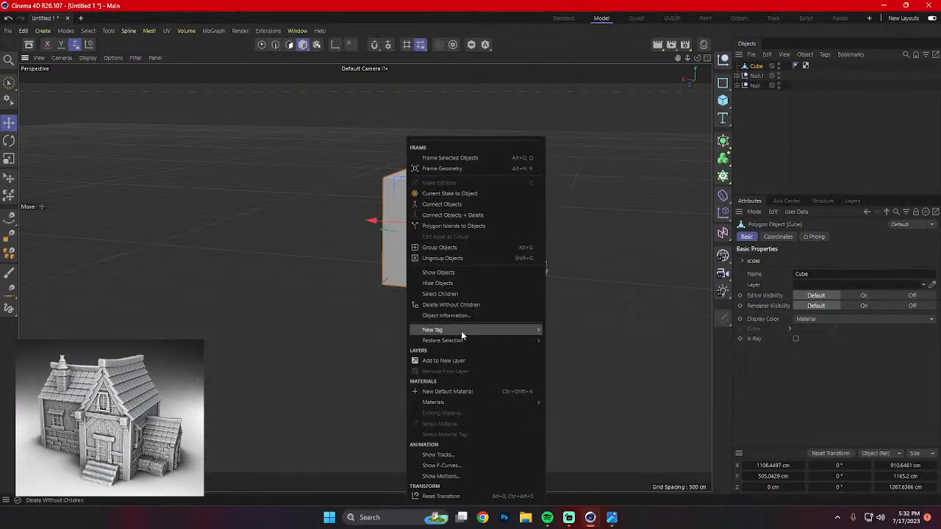
{"action": "left_click", "coordinate": [271, 63]}
{"action": "left_click", "coordinate": [275, 44]}
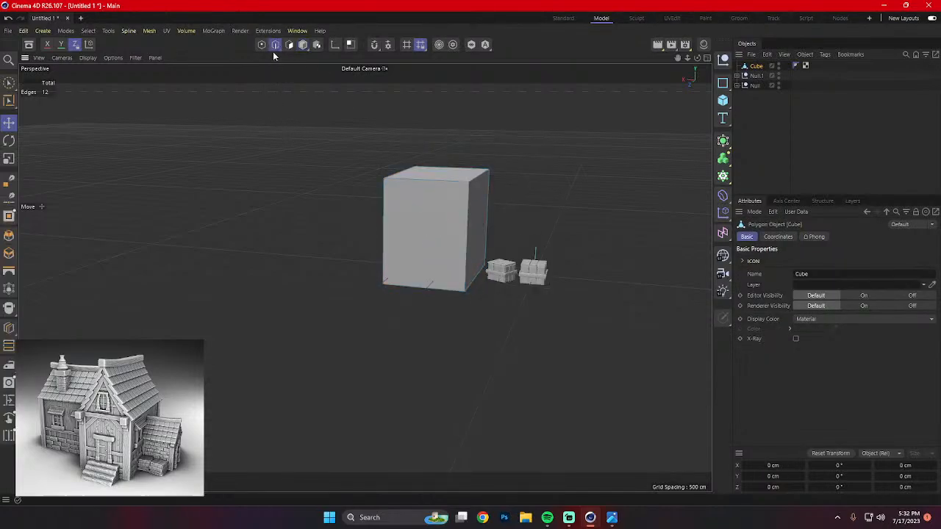
{"action": "key", "text": "m"}
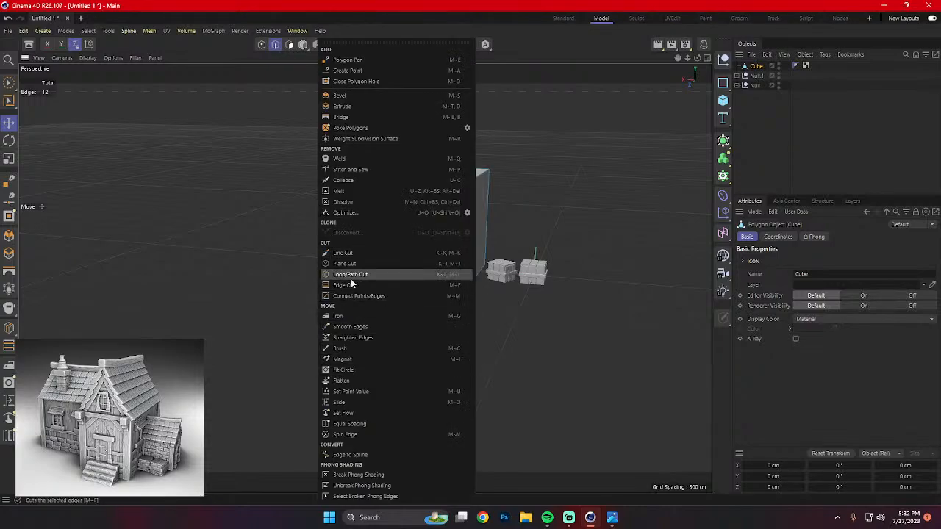
{"action": "left_click", "coordinate": [350, 275]}
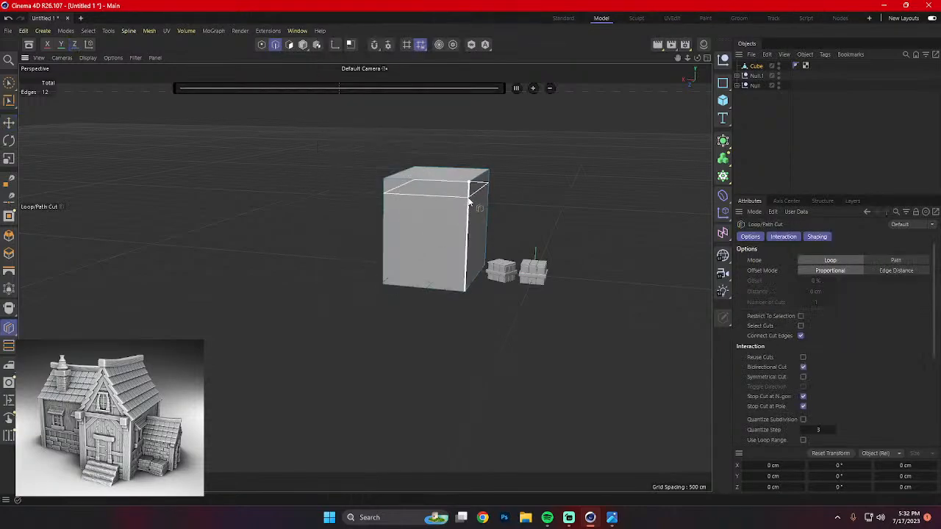
{"action": "left_click", "coordinate": [463, 190]}
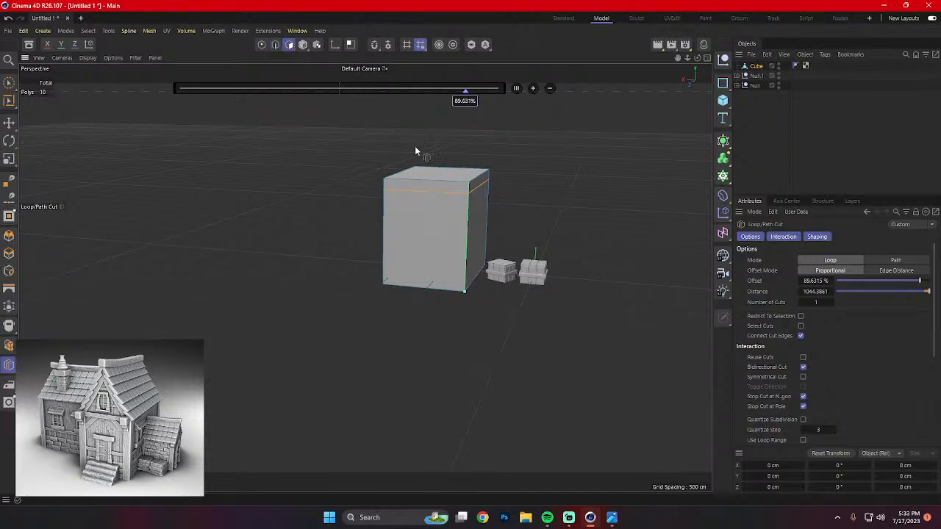
Select the cube's top polygon and raise it to about 805.5 cm in Y.
{"action": "left_click", "coordinate": [289, 45]}
{"action": "left_click", "coordinate": [9, 82]}
{"action": "left_click", "coordinate": [449, 174]}
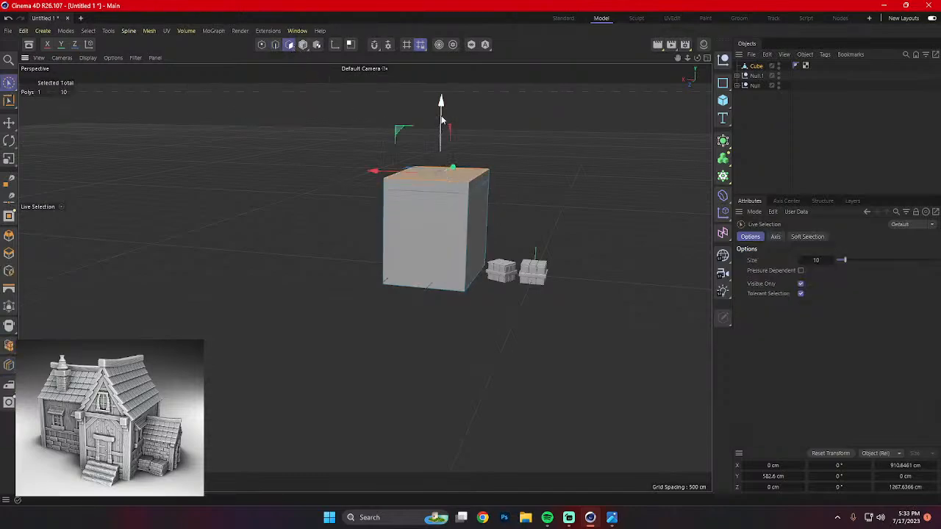
{"action": "left_click_drag", "start_coordinate": [448, 172], "coordinate": [448, 151]}
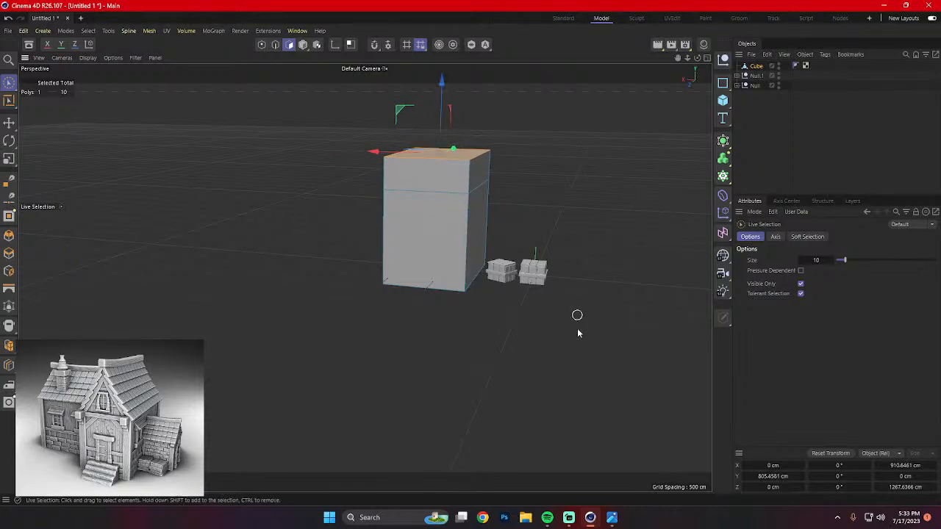
Deselect the top polygon and examine the front section of the house in the reference image.
{"action": "left_click", "coordinate": [612, 517]}
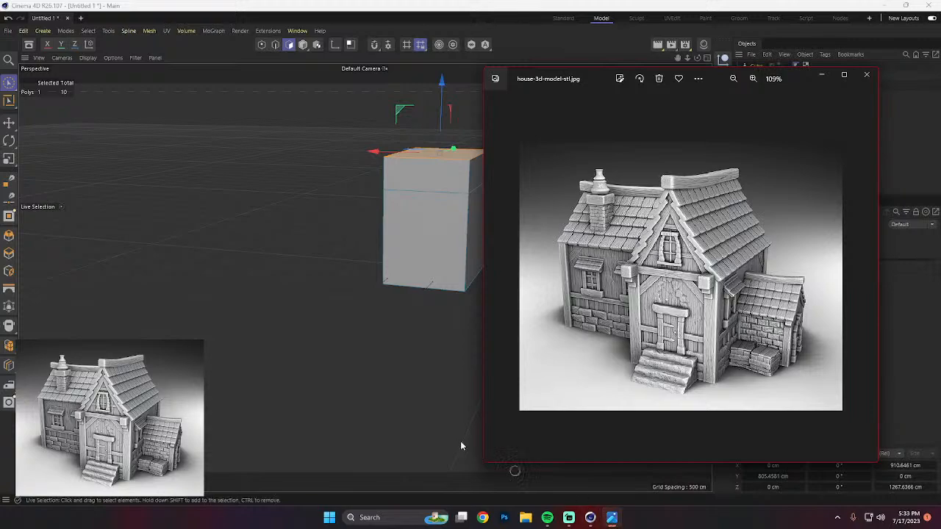
{"action": "left_click", "coordinate": [428, 373]}
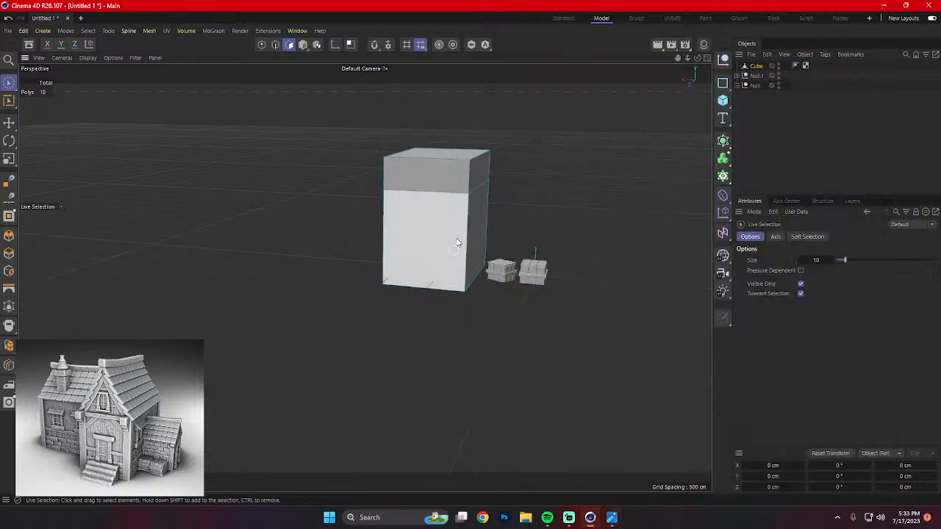
{"action": "left_click", "coordinate": [611, 517]}
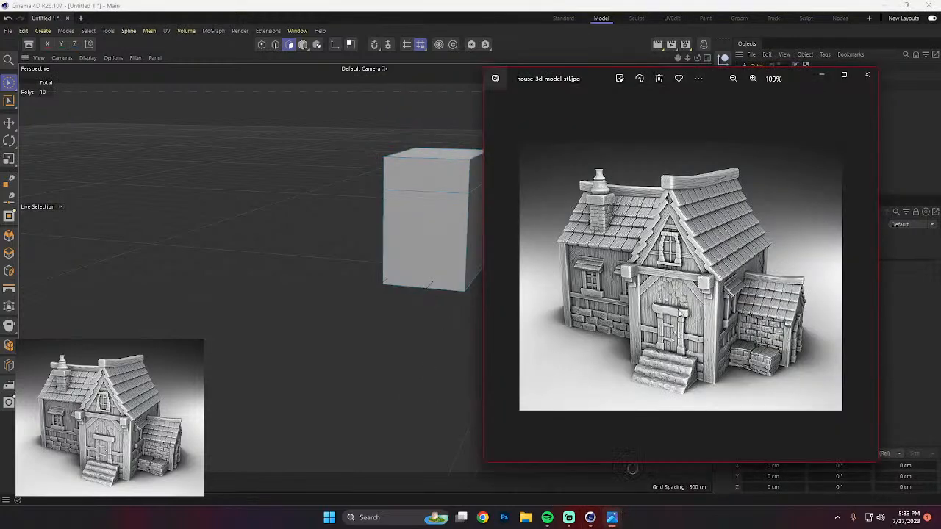
Add a cube, scale it to about 70.8 cm, raise it to about 342.5 cm and stretch its height to about 1017.5 cm.
{"action": "left_click", "coordinate": [417, 325]}
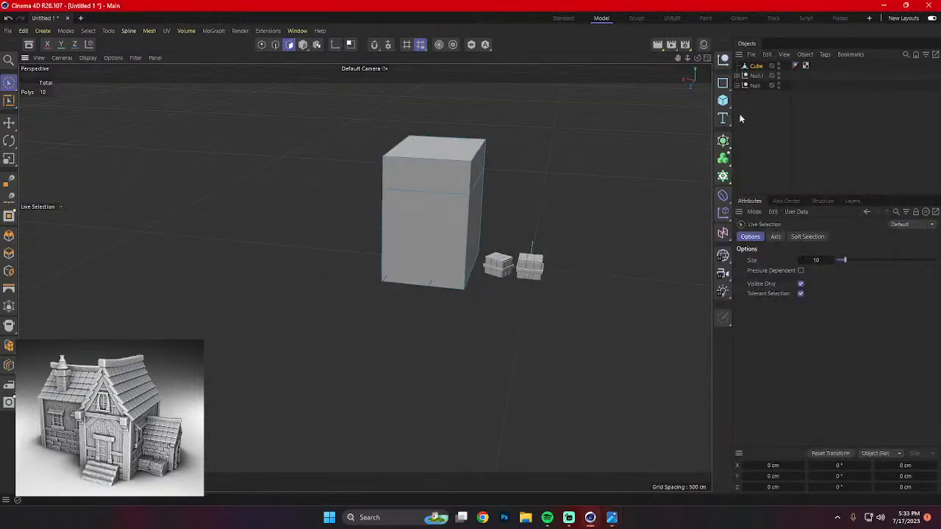
{"action": "left_click", "coordinate": [722, 100]}
{"action": "left_click", "coordinate": [762, 117]}
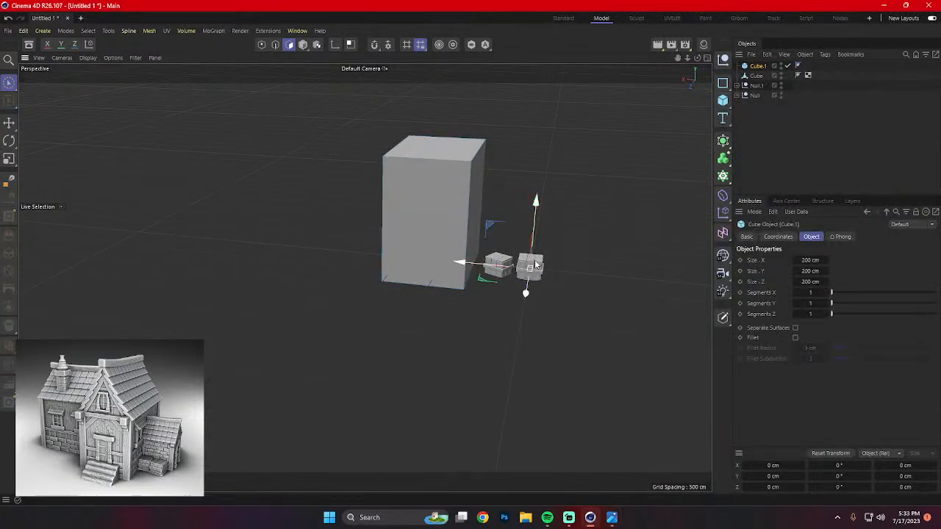
{"action": "scroll", "coordinate": [568, 257], "scroll_direction": "up", "scroll_amount": 5}
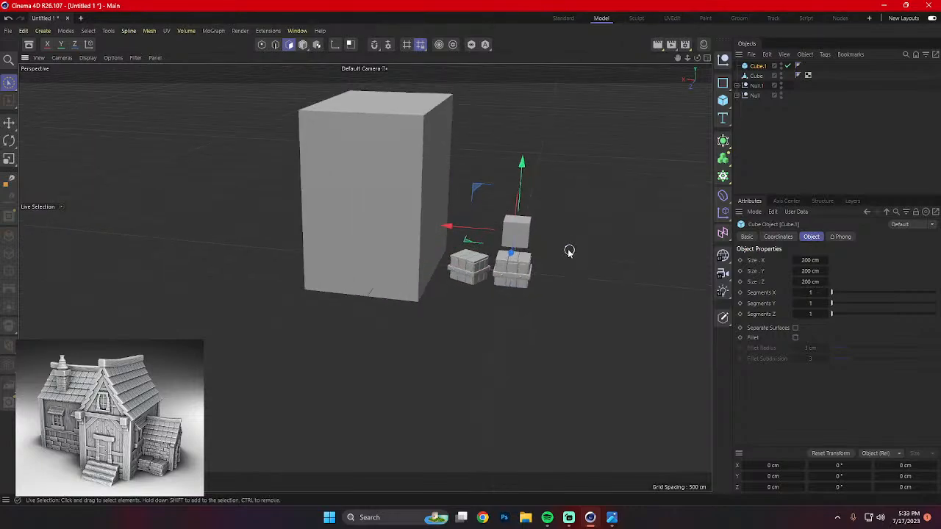
{"action": "key", "text": "t"}
{"action": "left_click_drag", "start_coordinate": [637, 175], "coordinate": [442, 253]}
{"action": "left_click", "coordinate": [302, 45]}
{"action": "scroll", "coordinate": [486, 211], "scroll_direction": "up", "scroll_amount": 3}
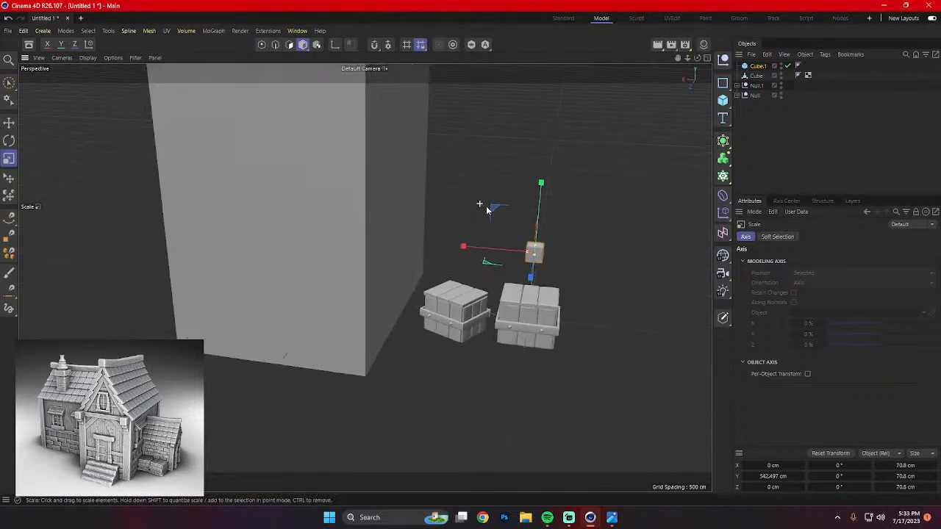
{"action": "left_click_drag", "start_coordinate": [537, 245], "coordinate": [545, 144]}
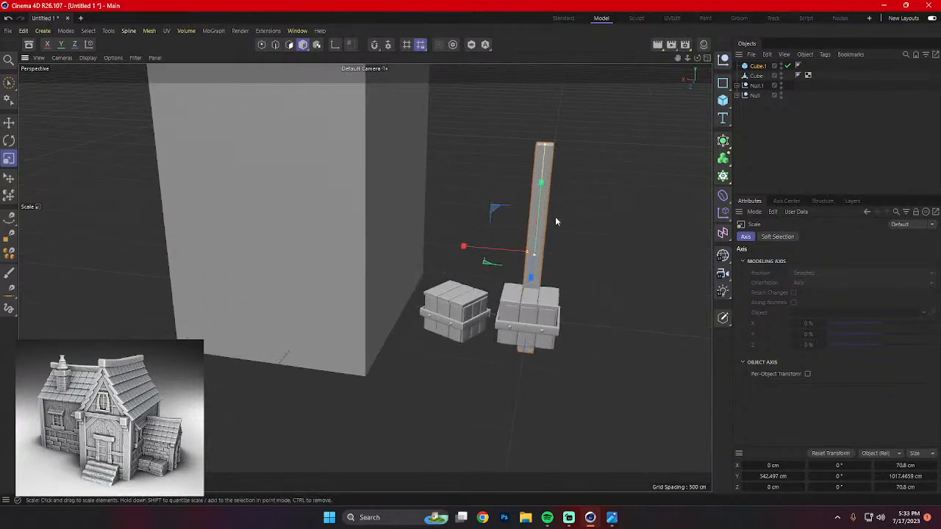
Move the tall post to the house block's front corner, at about 651.5 cm in X and 616.1 cm in Z.
{"action": "key", "text": "e"}
{"action": "left_click_drag", "start_coordinate": [531, 276], "coordinate": [313, 290]}
{"action": "left_click_drag", "start_coordinate": [397, 297], "coordinate": [302, 349], "text": "alt"}
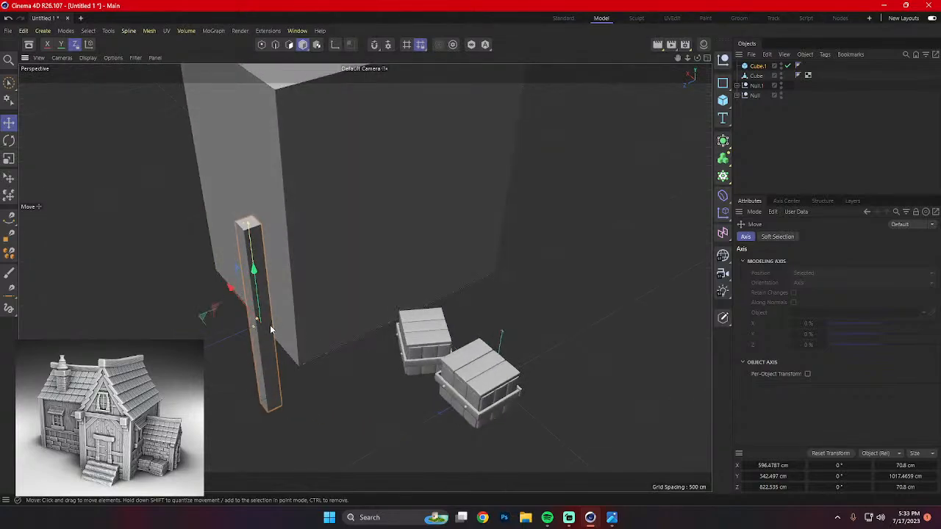
{"action": "left_click_drag", "start_coordinate": [228, 337], "coordinate": [341, 338]}
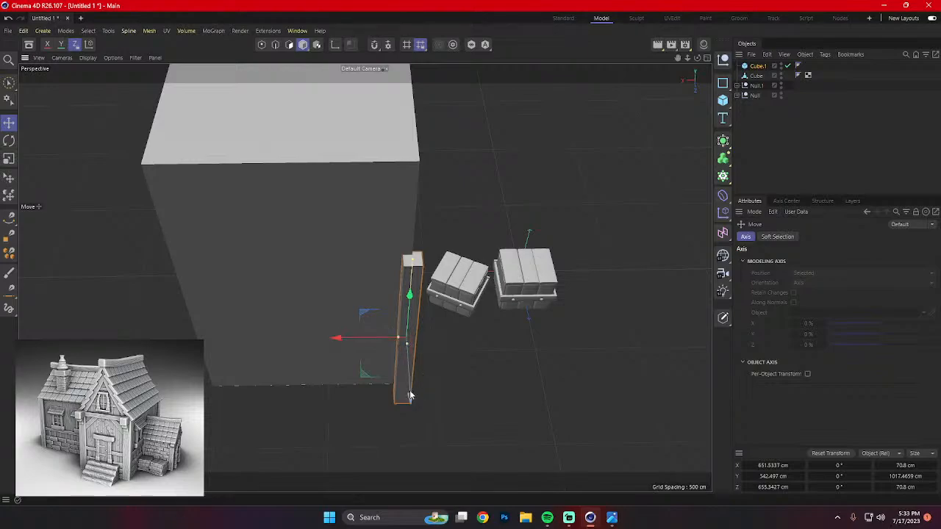
{"action": "left_click_drag", "start_coordinate": [415, 394], "coordinate": [410, 392]}
Check the reference image and nudge the corner post to about 665.7 cm in X and 621.4 cm in Z.
{"action": "left_click", "coordinate": [613, 518]}
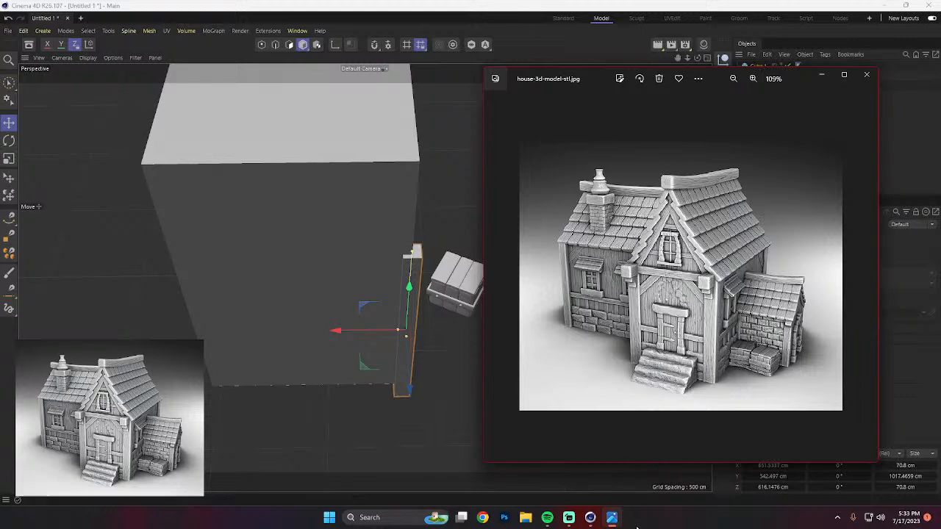
{"action": "left_click", "coordinate": [591, 519]}
{"action": "left_click_drag", "start_coordinate": [477, 397], "coordinate": [335, 320], "text": "alt"}
{"action": "left_click", "coordinate": [357, 358]}
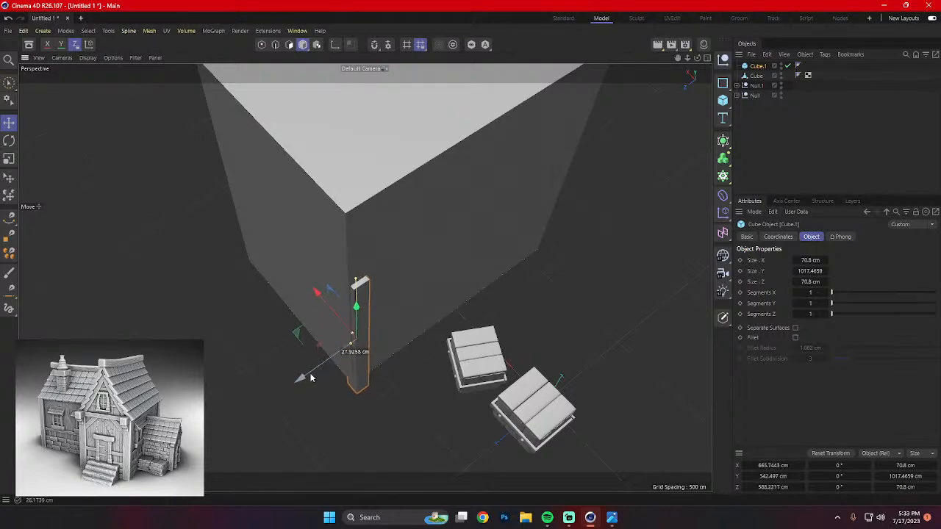
{"action": "left_click_drag", "start_coordinate": [301, 380], "coordinate": [305, 376]}
{"action": "left_click_drag", "start_coordinate": [382, 364], "coordinate": [424, 342], "text": "alt"}
{"action": "left_click_drag", "start_coordinate": [347, 361], "coordinate": [359, 363], "text": "alt"}
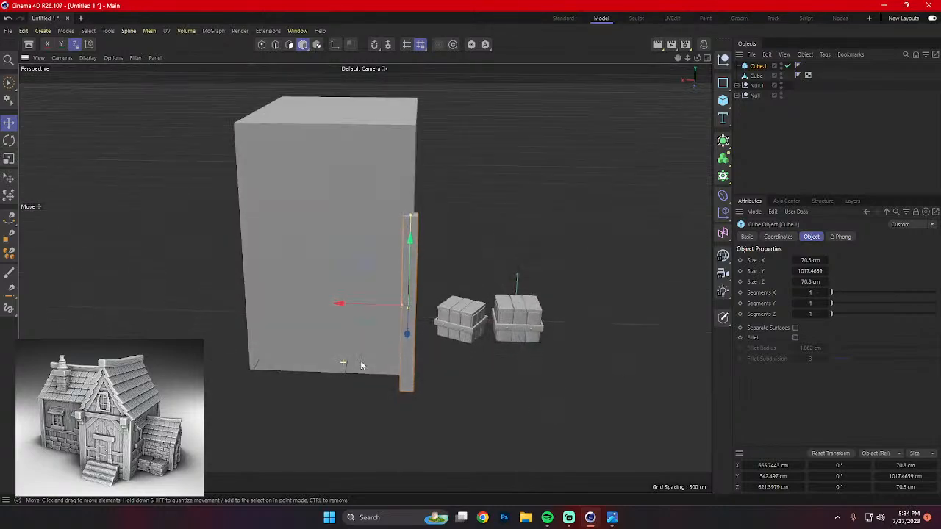
Widen the corner post to about 123.6 cm in X and reposition it at about 687.6 cm in X and 443.9 cm in Y.
{"action": "right_click_drag", "start_coordinate": [360, 363], "coordinate": [504, 291], "text": "alt"}
{"action": "key", "text": "t"}
{"action": "mouse_move", "coordinate": [389, 308]}
{"action": "left_mouse_down"}
{"action": "mouse_move", "coordinate": [405, 296]}
{"action": "mouse_move", "coordinate": [382, 302]}
{"action": "left_mouse_up"}
{"action": "key", "text": "e"}
{"action": "left_click_drag", "start_coordinate": [472, 299], "coordinate": [479, 118], "text": "alt"}
Inspect the house block's front corner edge in edge mode against the post, and reselect the post as an object.
{"action": "left_click", "coordinate": [379, 130]}
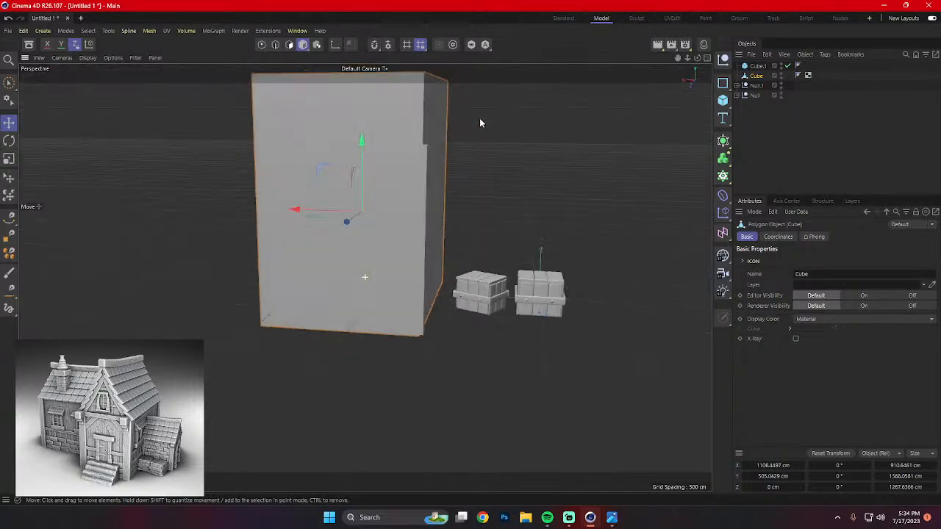
{"action": "left_click", "coordinate": [275, 44]}
{"action": "left_click_drag", "start_coordinate": [388, 188], "coordinate": [353, 293], "text": "alt"}
{"action": "left_click", "coordinate": [342, 245]}
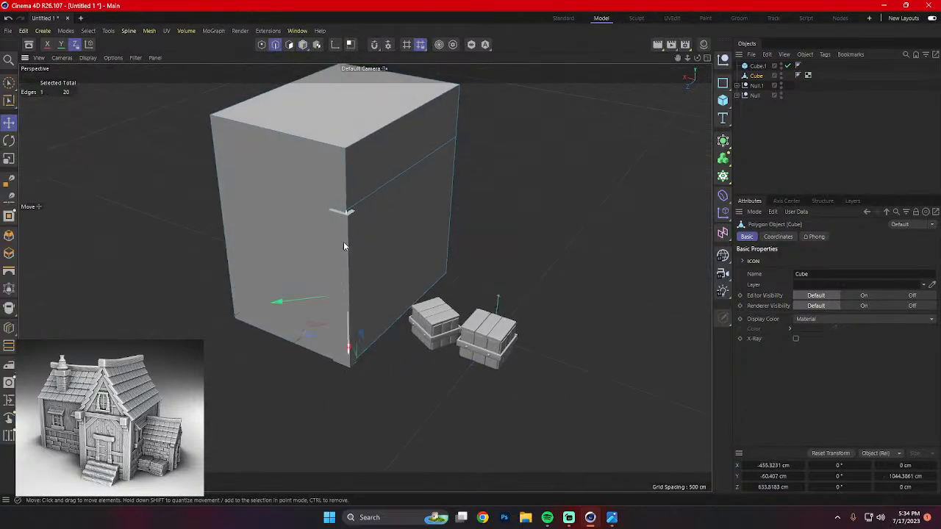
{"action": "left_click_drag", "start_coordinate": [344, 242], "coordinate": [461, 321], "text": "alt"}
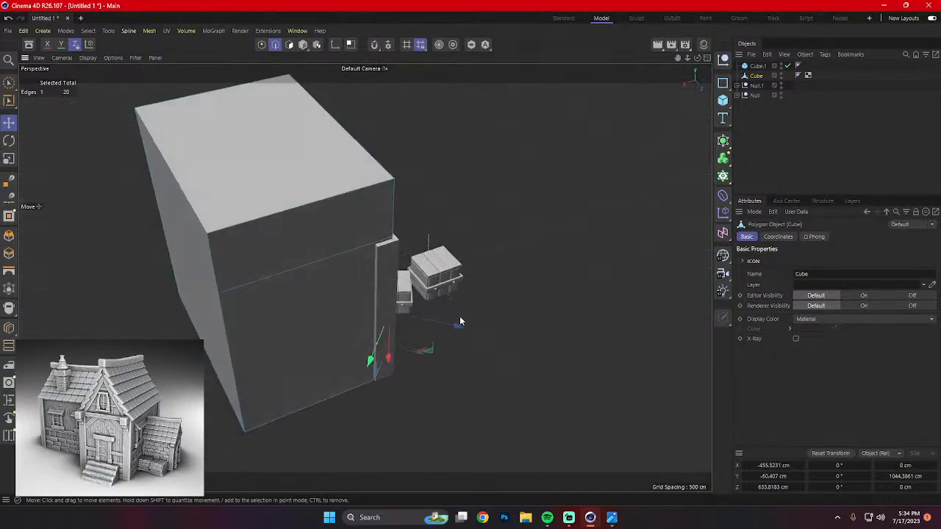
{"action": "left_click", "coordinate": [304, 45]}
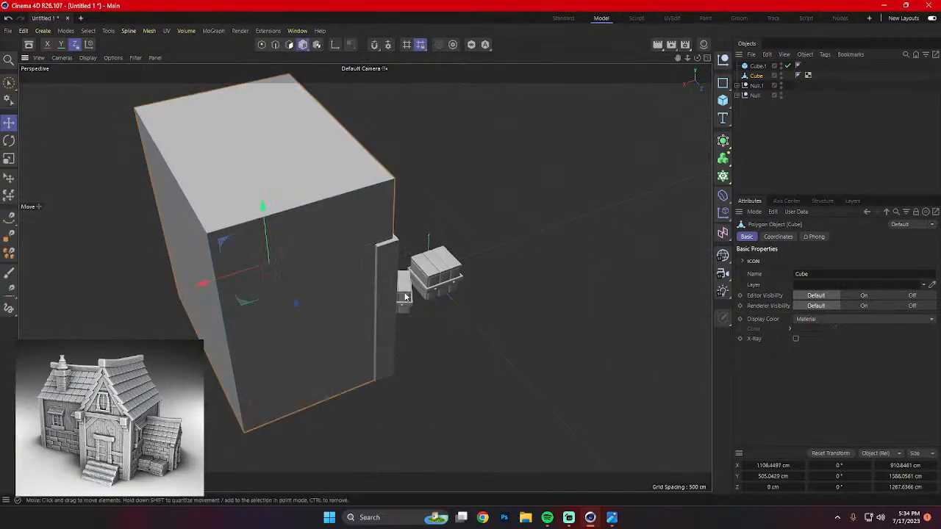
{"action": "left_click", "coordinate": [388, 300]}
Compare the corner post's proportions and placement with the front beams in the reference image.
{"action": "left_click_drag", "start_coordinate": [499, 334], "coordinate": [371, 319], "text": "alt"}
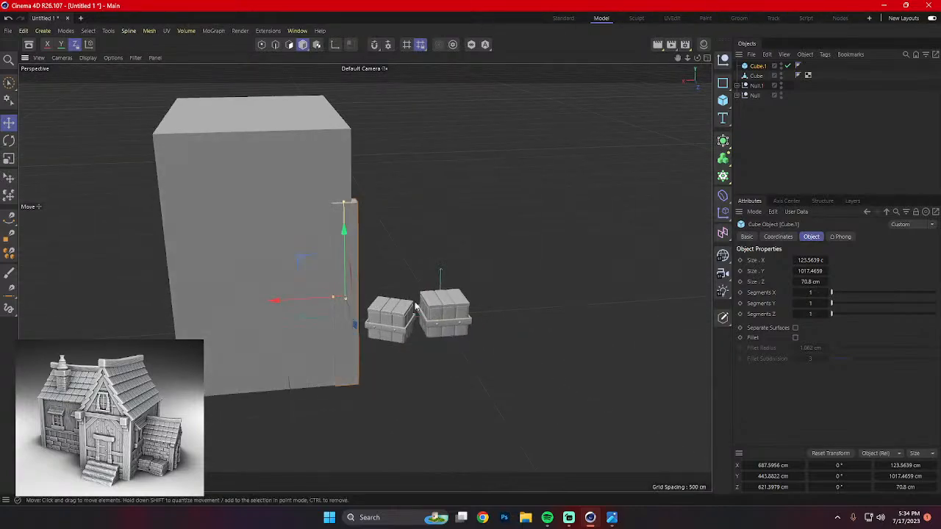
{"action": "scroll", "coordinate": [442, 330], "scroll_direction": "down", "scroll_amount": 1}
{"action": "left_click", "coordinate": [614, 519]}
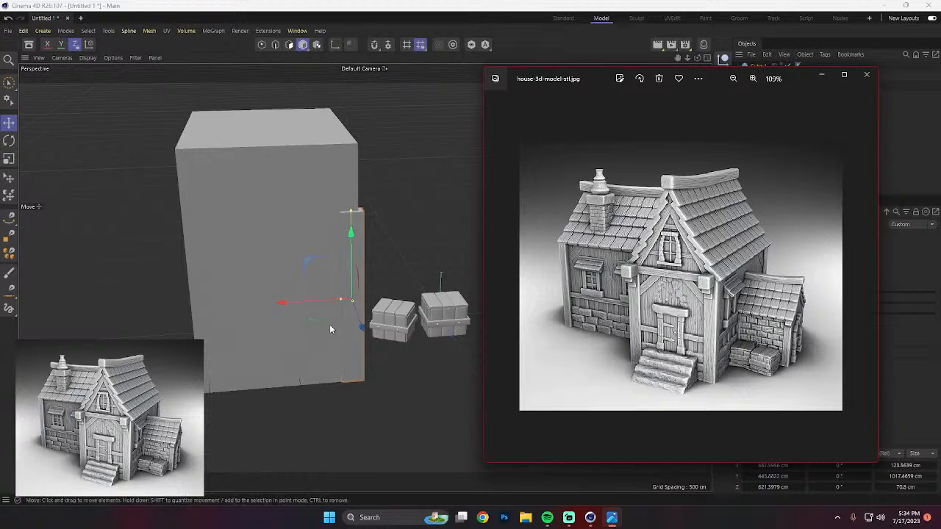
{"action": "left_click_drag", "start_coordinate": [323, 302], "coordinate": [223, 365]}
{"action": "key", "text": "Delete"}
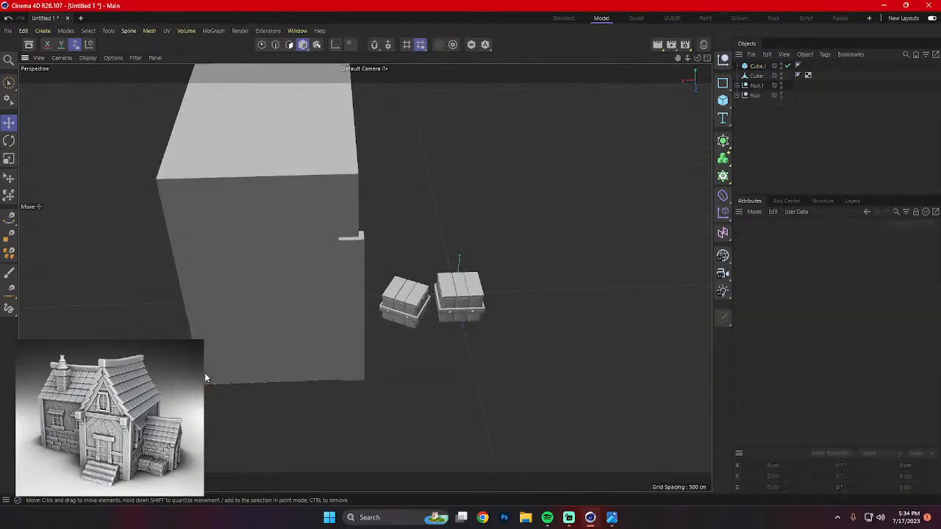
{"action": "left_click", "coordinate": [362, 365]}
{"action": "left_click_drag", "start_coordinate": [362, 365], "coordinate": [324, 378], "text": "alt"}
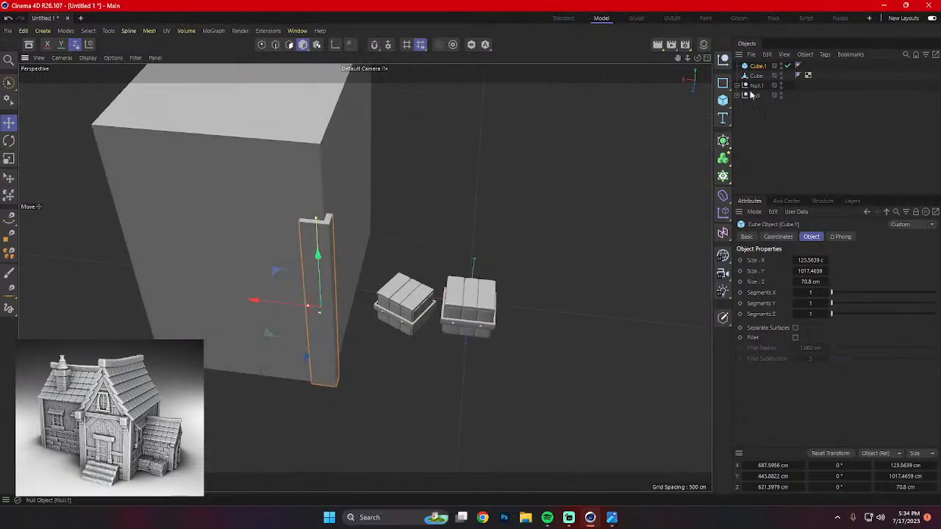
{"action": "left_click_drag", "start_coordinate": [375, 200], "coordinate": [397, 242], "text": "alt"}
{"action": "left_click", "coordinate": [611, 517]}
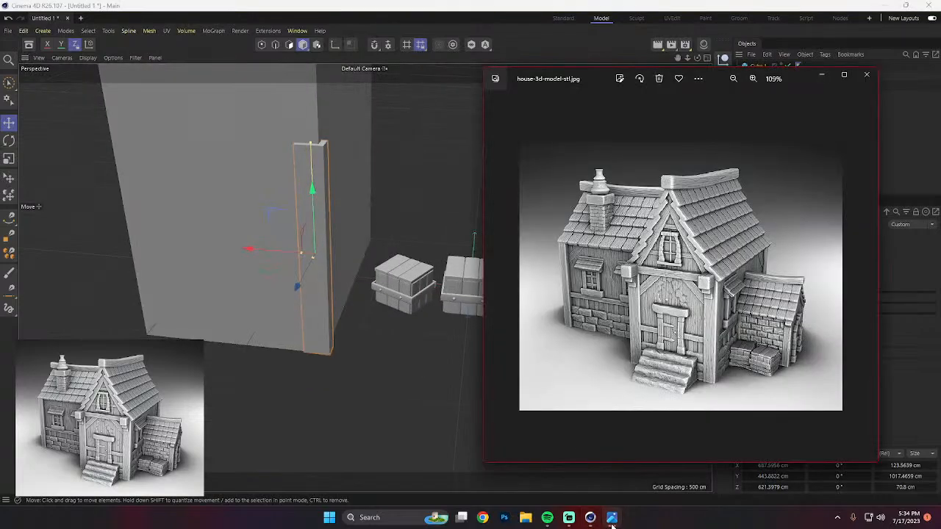
{"action": "left_click", "coordinate": [612, 519]}
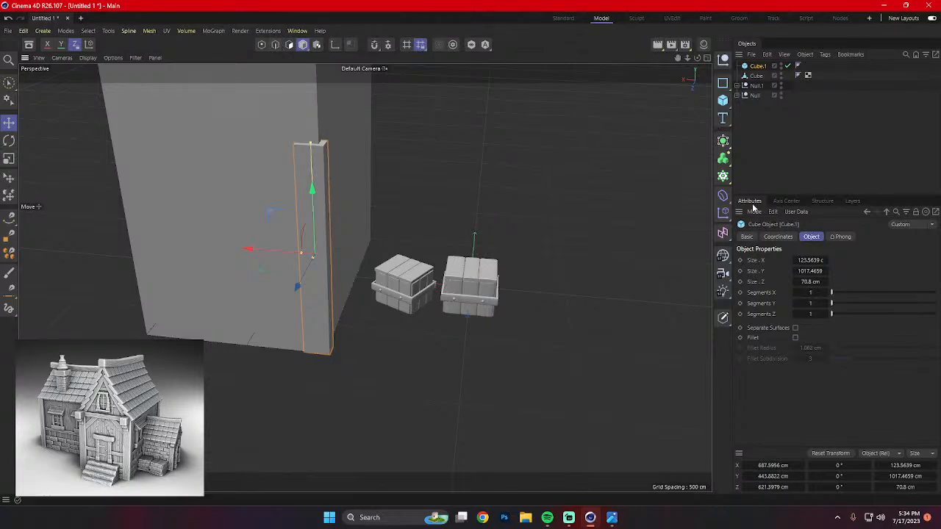
Add a Subdivision Surface, place the corner post inside it and make the post editable.
{"action": "left_click_drag", "start_coordinate": [722, 147], "coordinate": [757, 154]}
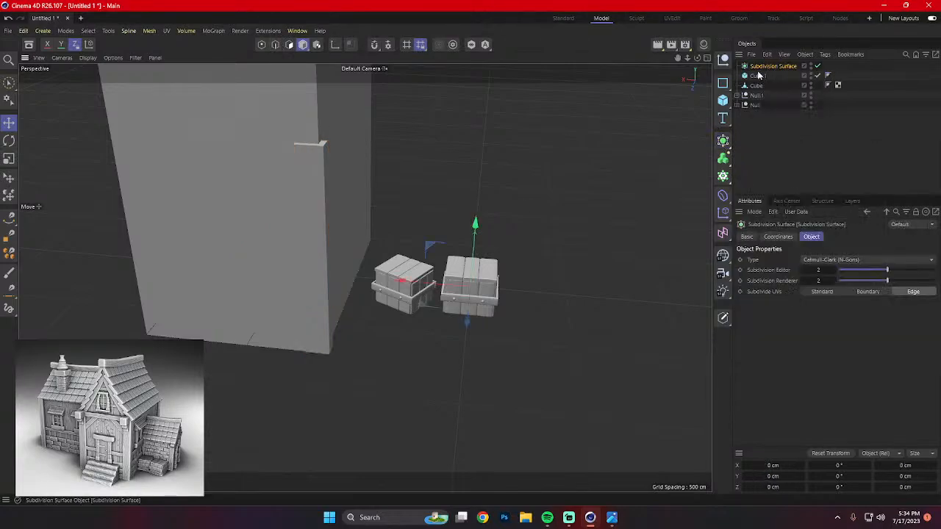
{"action": "left_click", "coordinate": [767, 75]}
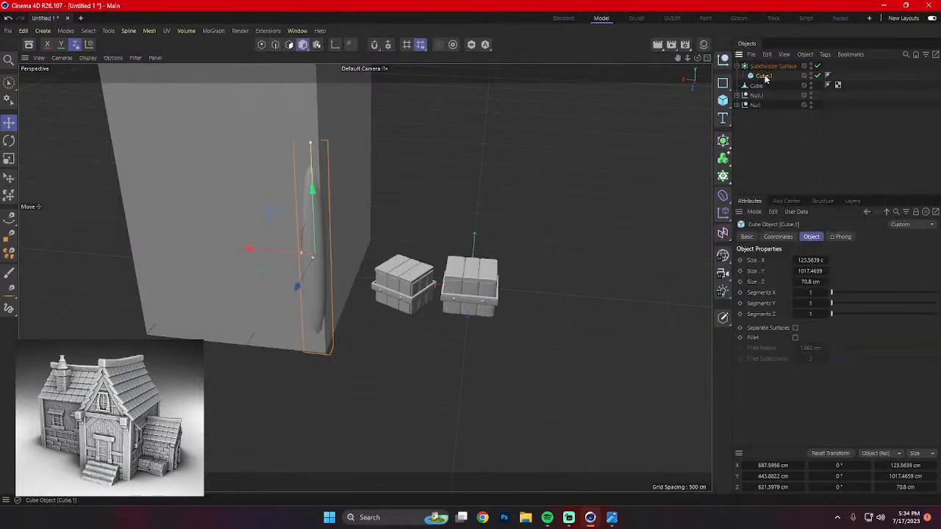
{"action": "key", "text": "c"}
{"action": "scroll", "coordinate": [342, 177], "scroll_direction": "up", "scroll_amount": 2}
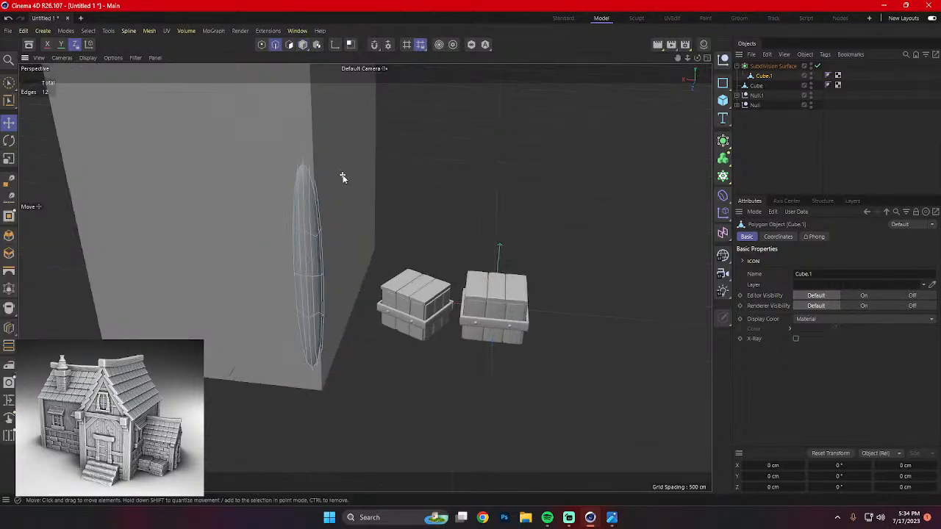
Add horizontal loop cuts to the corner post, one near its top at about 1.28% and one near its bottom.
{"action": "right_click", "coordinate": [460, 180]}
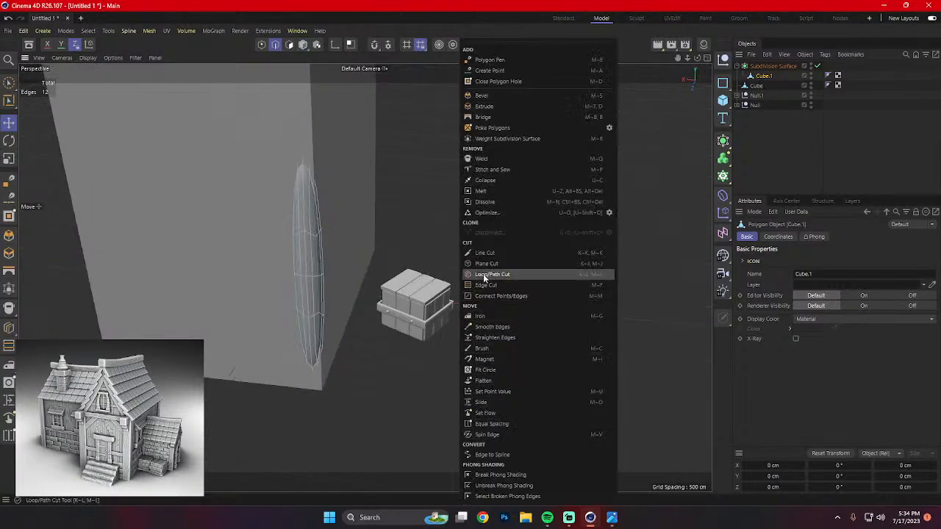
{"action": "left_click", "coordinate": [476, 388]}
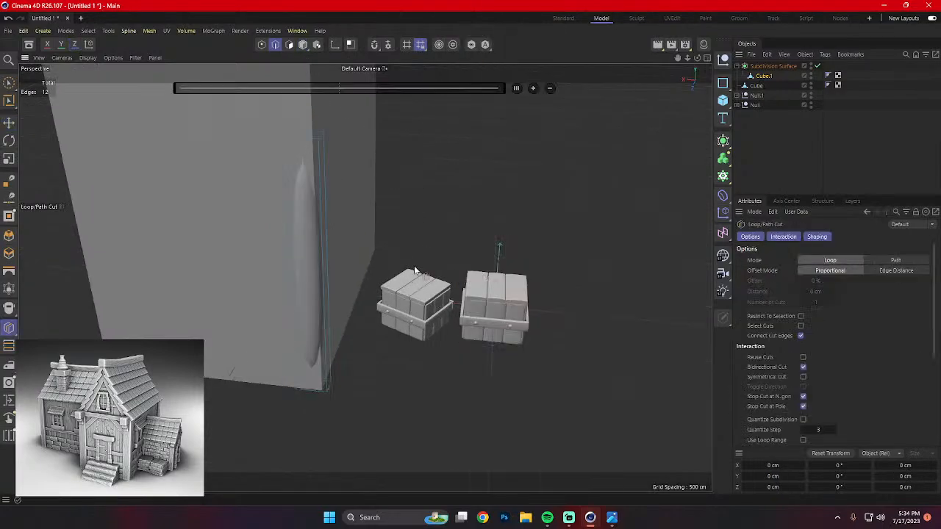
{"action": "left_click", "coordinate": [318, 145]}
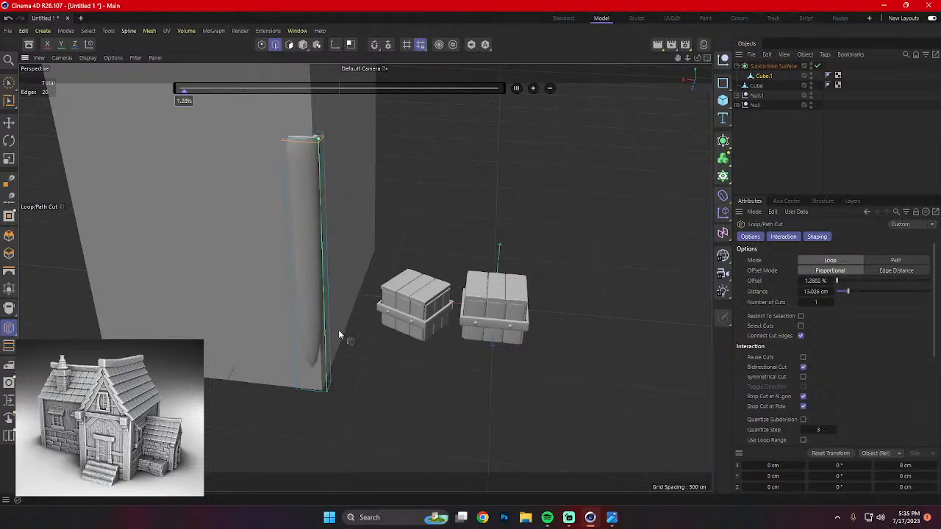
{"action": "left_click", "coordinate": [327, 394]}
Add vertical loop cuts close to two of the corner post's long edges, at about 4.5% and 6.7%.
{"action": "left_click_drag", "start_coordinate": [300, 387], "coordinate": [384, 388], "text": "alt"}
{"action": "left_click", "coordinate": [298, 389]}
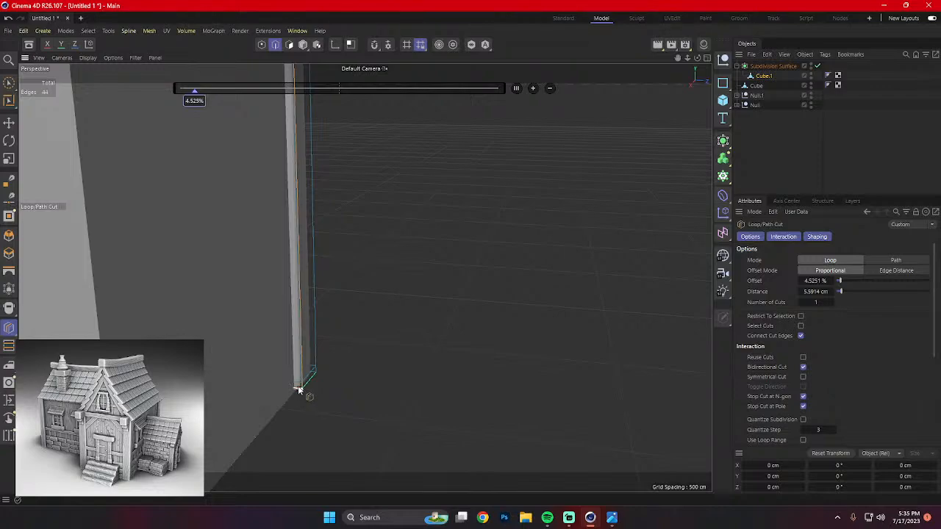
{"action": "scroll", "coordinate": [300, 382], "scroll_direction": "up", "scroll_amount": 5}
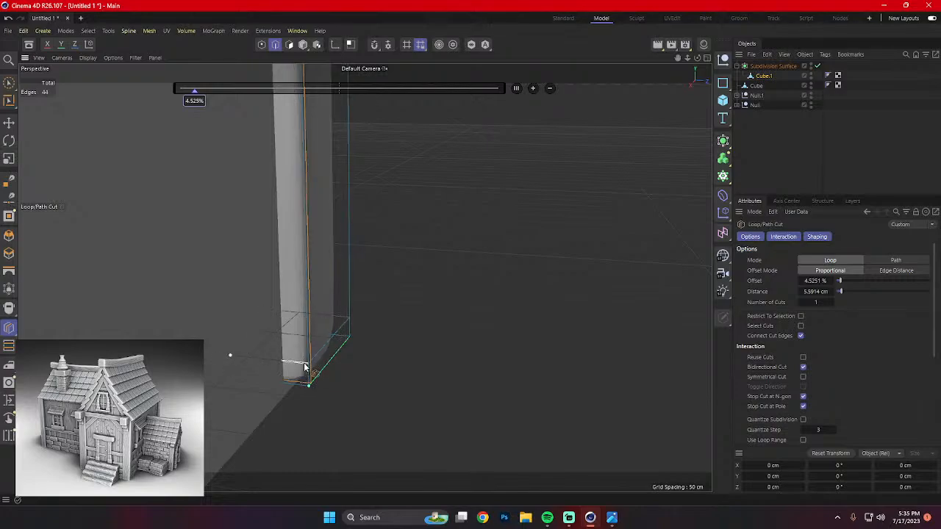
{"action": "left_click", "coordinate": [305, 364]}
Add vertical loop cuts close to the corner post's remaining long edges, one of them at about 5.2%.
{"action": "left_click_drag", "start_coordinate": [431, 347], "coordinate": [203, 342], "text": "alt"}
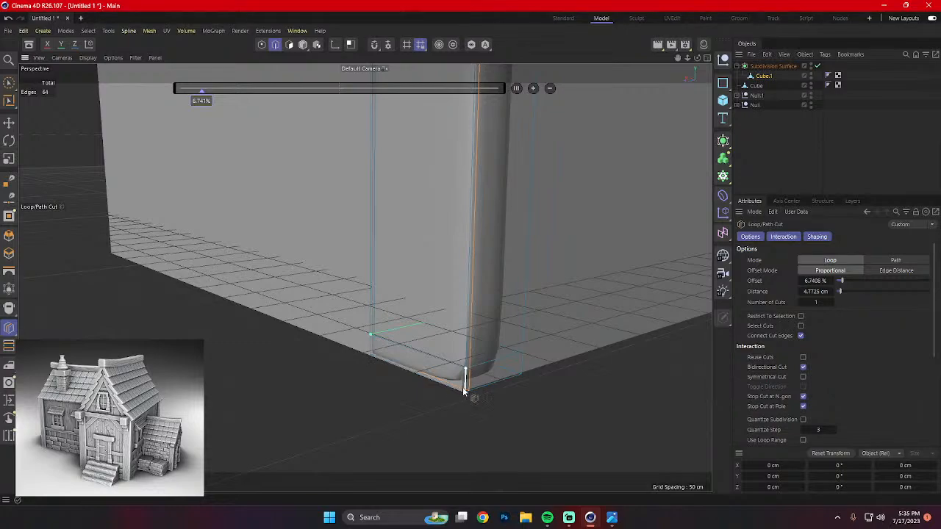
{"action": "left_click_drag", "start_coordinate": [441, 389], "coordinate": [463, 378], "text": "alt"}
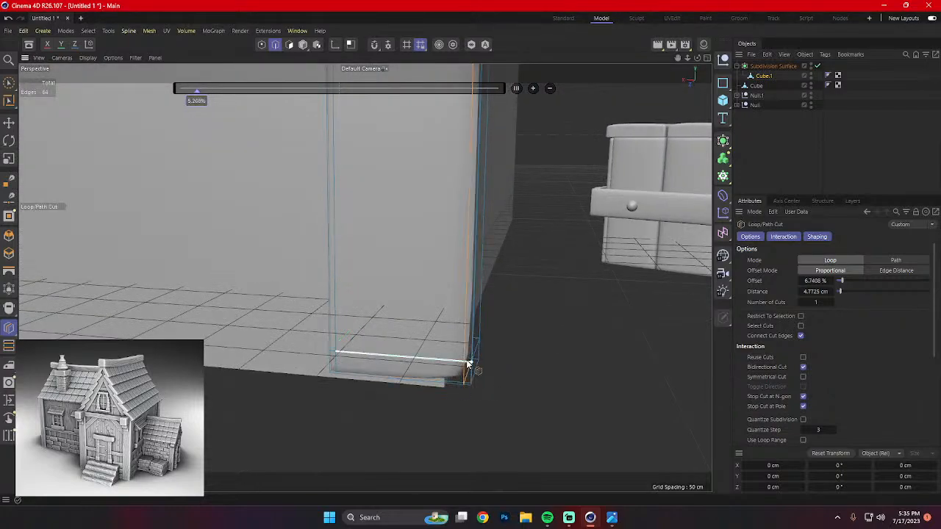
{"action": "left_click", "coordinate": [468, 364]}
{"action": "left_click_drag", "start_coordinate": [520, 378], "coordinate": [397, 361], "text": "alt"}
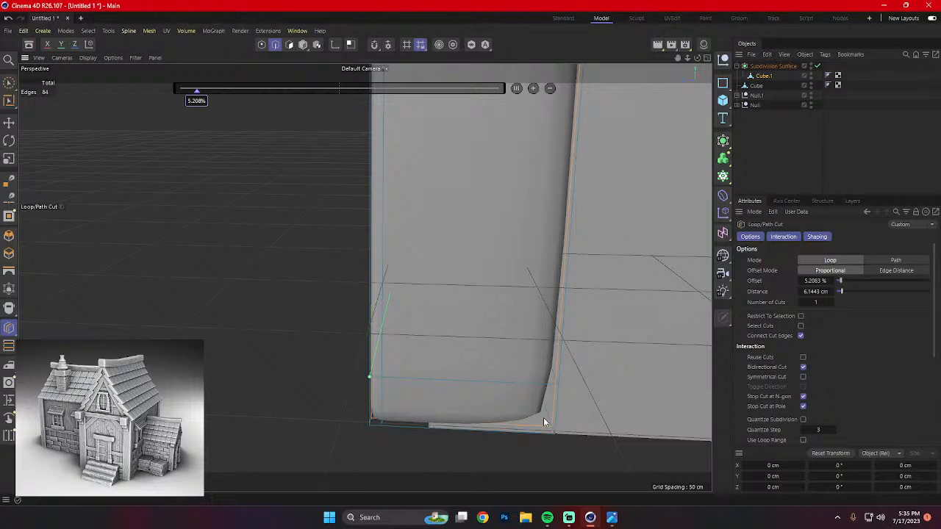
{"action": "left_click", "coordinate": [552, 384]}
Tighten the post's ends with extra horizontal loop cuts at about 25.5% and, near the top, 52.4%, and return to model mode.
{"action": "left_click_drag", "start_coordinate": [576, 393], "coordinate": [527, 404], "text": "alt"}
{"action": "left_click", "coordinate": [560, 373]}
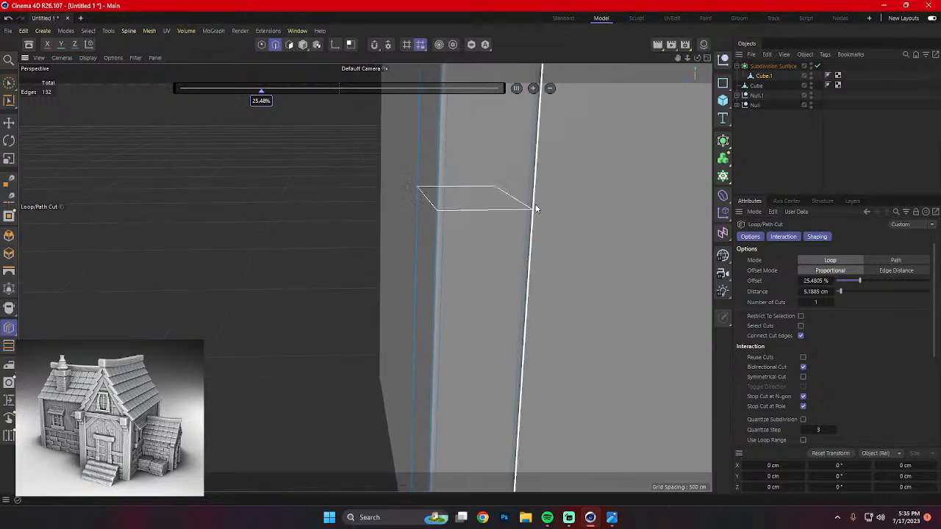
{"action": "left_click_drag", "start_coordinate": [536, 209], "coordinate": [412, 257], "text": "alt"}
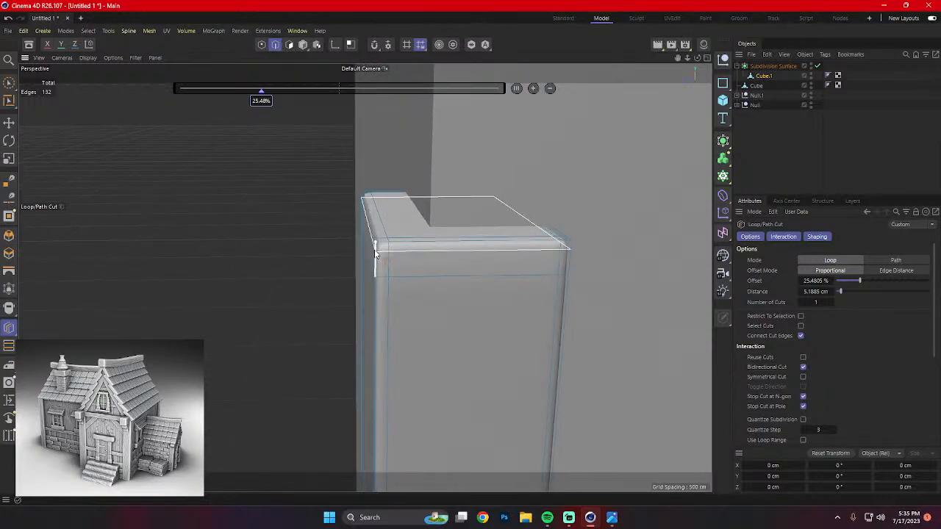
{"action": "left_click", "coordinate": [375, 260]}
{"action": "left_click_drag", "start_coordinate": [391, 284], "coordinate": [636, 182], "text": "alt"}
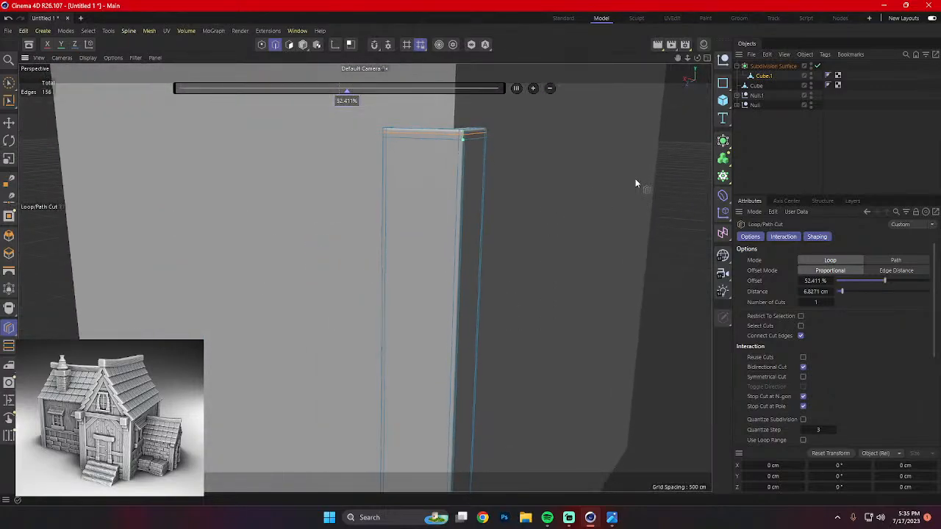
{"action": "left_click", "coordinate": [303, 45]}
{"action": "left_click_drag", "start_coordinate": [430, 195], "coordinate": [563, 189], "text": "alt"}
{"action": "left_click_drag", "start_coordinate": [545, 233], "coordinate": [466, 129], "text": "alt"}
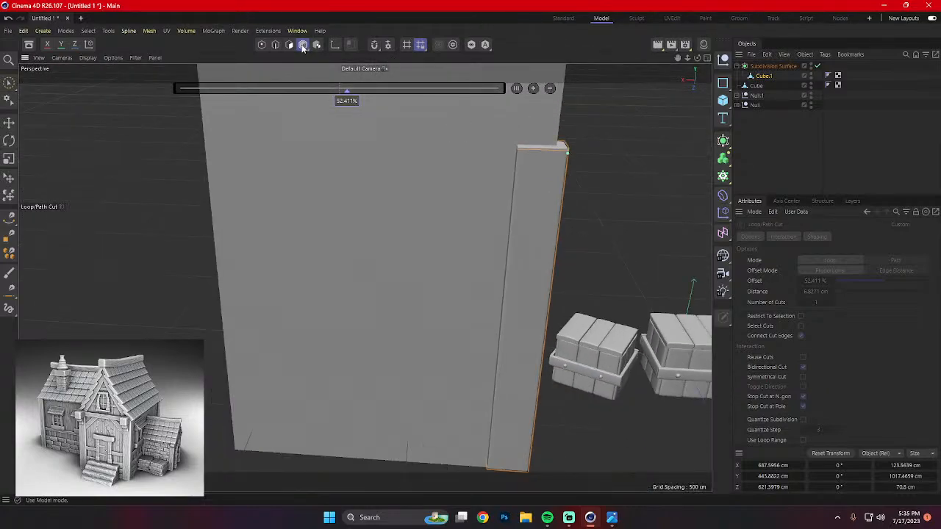
Duplicate the corner post together with its Subdivision Surface to the opposite corner of the front wall, at about X 843 cm.
{"action": "left_click", "coordinate": [10, 124]}
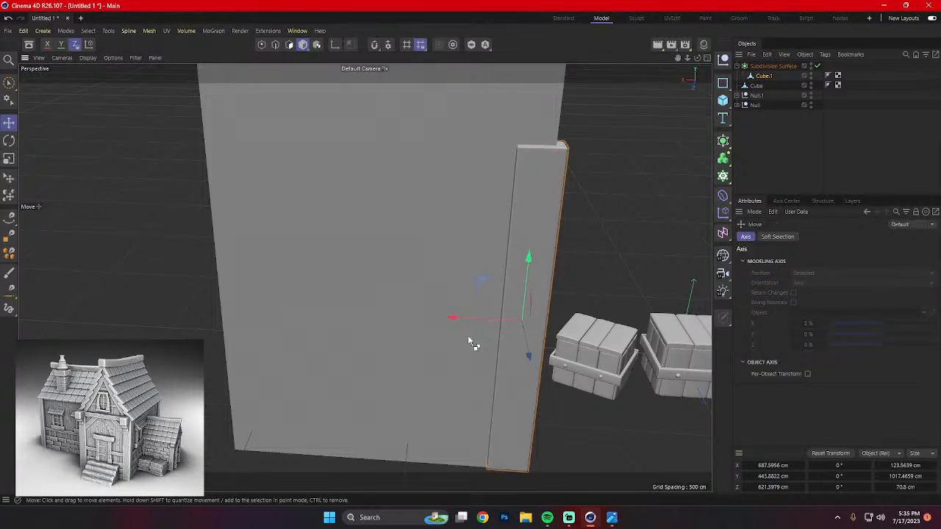
{"action": "left_click_drag", "start_coordinate": [470, 338], "coordinate": [168, 321], "text": "ctrl"}
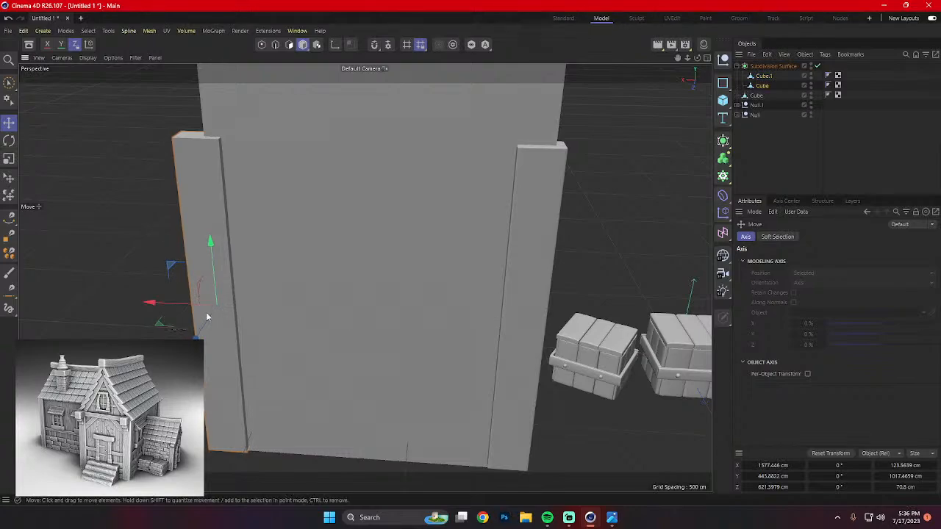
{"action": "key", "text": "ctrl+z"}
{"action": "left_click", "coordinate": [768, 67]}
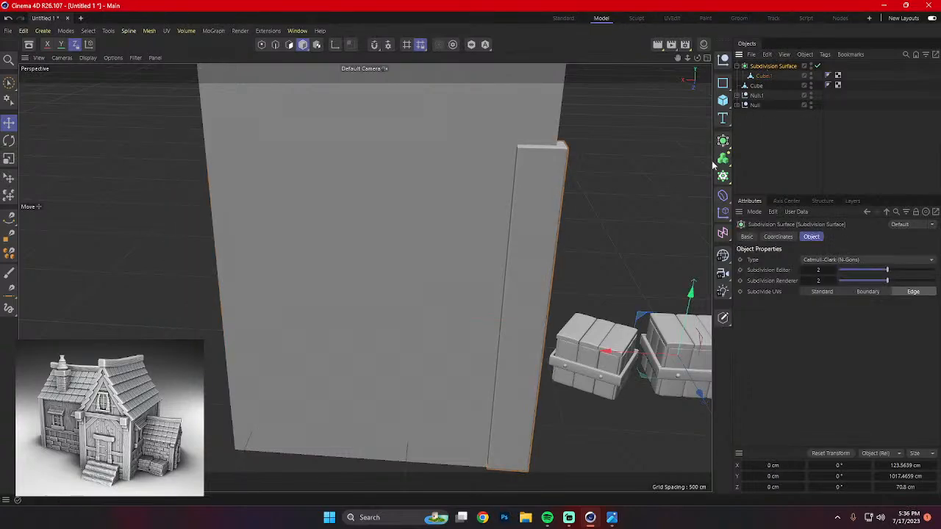
{"action": "left_click", "coordinate": [761, 77]}
{"action": "left_click_drag", "start_coordinate": [618, 359], "coordinate": [390, 367], "text": "ctrl"}
{"action": "left_click_drag", "start_coordinate": [358, 333], "coordinate": [415, 312], "text": "alt"}
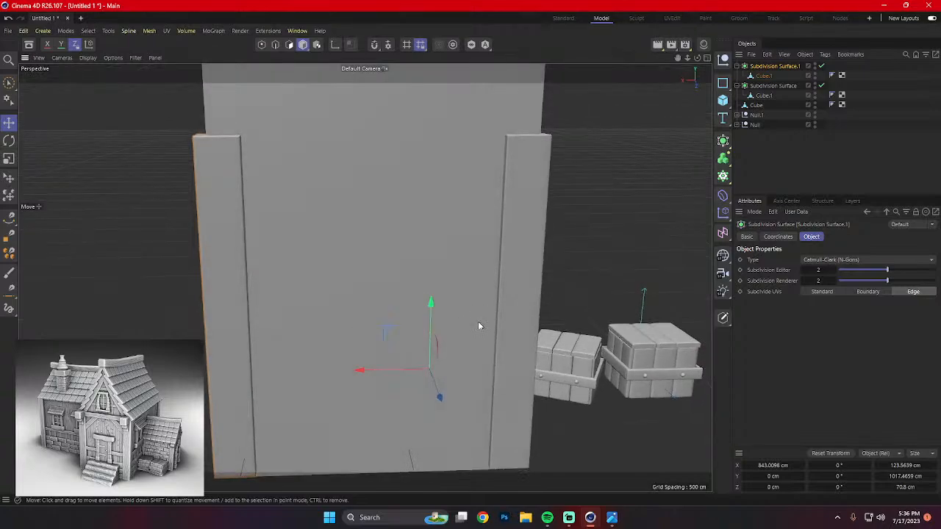
Select both front corner posts and lower them to about Y -13 cm.
{"action": "left_click", "coordinate": [512, 330]}
{"action": "left_click", "coordinate": [247, 334], "text": "shift"}
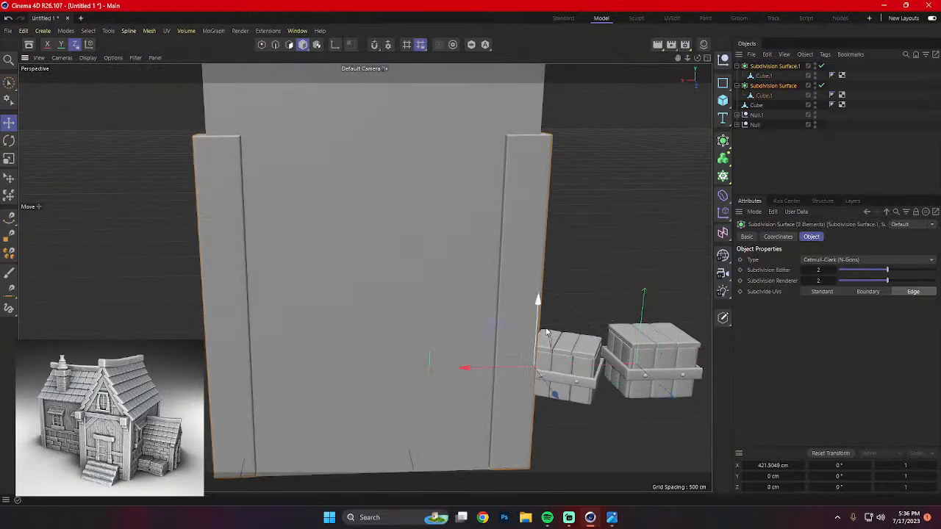
{"action": "left_click_drag", "start_coordinate": [536, 308], "coordinate": [327, 291]}
{"action": "scroll", "coordinate": [458, 220], "scroll_direction": "down", "scroll_amount": 4}
{"action": "left_click_drag", "start_coordinate": [458, 220], "coordinate": [432, 327], "text": "alt"}
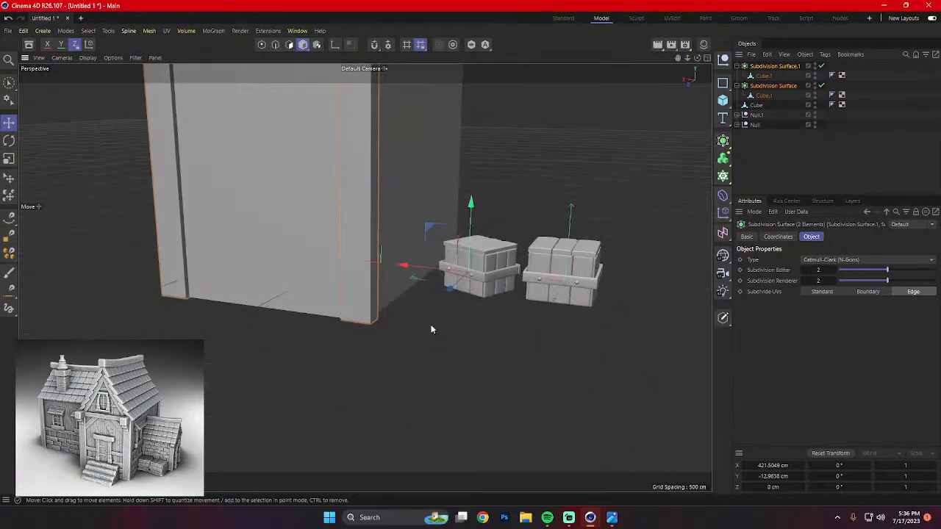
{"action": "left_click", "coordinate": [432, 327]}
Check the reference image, and duplicate both front corner posts to the back corners of the main body, at about Z -1240 cm.
{"action": "scroll", "coordinate": [438, 271], "scroll_direction": "down", "scroll_amount": 3}
{"action": "left_click_drag", "start_coordinate": [438, 273], "coordinate": [505, 280], "text": "alt"}
{"action": "left_click", "coordinate": [612, 517]}
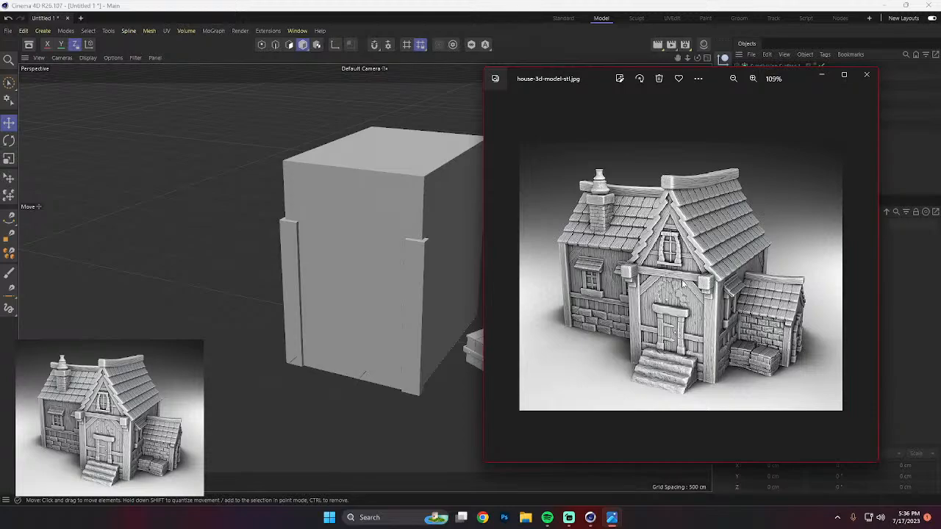
{"action": "scroll", "coordinate": [682, 283], "scroll_direction": "up", "scroll_amount": 3}
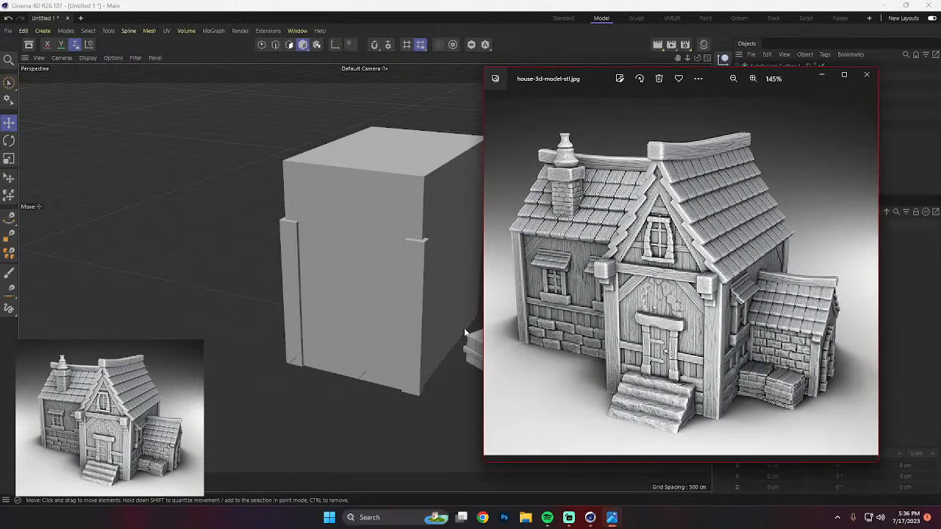
{"action": "left_click", "coordinate": [415, 307]}
{"action": "left_click", "coordinate": [295, 318], "text": "shift"}
{"action": "left_click_drag", "start_coordinate": [440, 384], "coordinate": [367, 395], "text": "alt"}
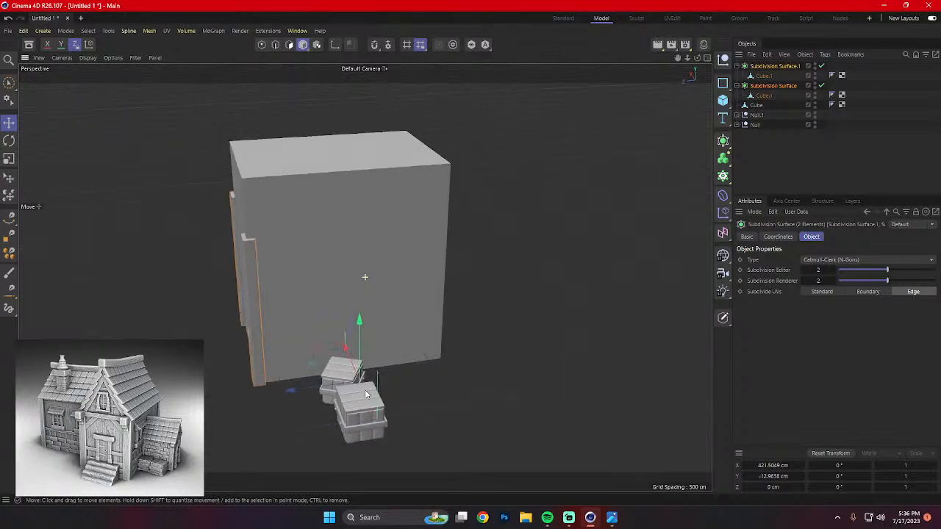
{"action": "left_click_drag", "start_coordinate": [294, 390], "coordinate": [478, 391]}
{"action": "left_click_drag", "start_coordinate": [478, 390], "coordinate": [515, 419], "text": "alt"}
Duplicate the front corner post nearest the crates out to about X -1196 cm and rotate the copy 90° into a horizontal beam.
{"action": "left_click", "coordinate": [612, 517]}
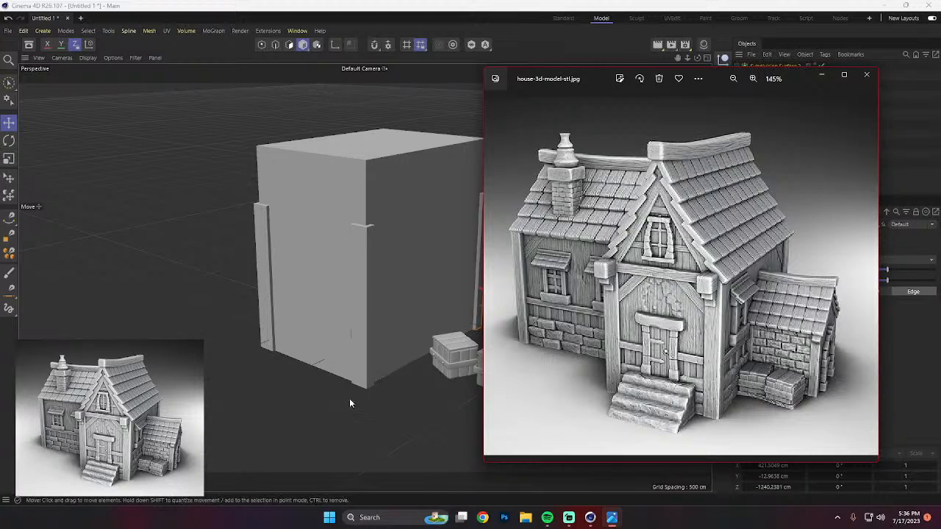
{"action": "left_click", "coordinate": [366, 318]}
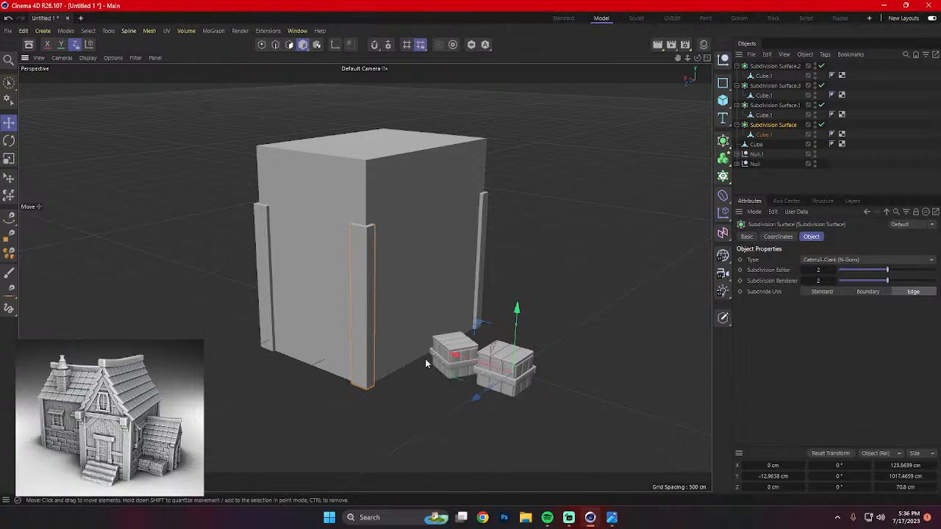
{"action": "left_click_drag", "start_coordinate": [475, 367], "coordinate": [641, 386], "text": "alt"}
{"action": "middle_click_drag", "start_coordinate": [651, 381], "coordinate": [570, 355], "text": "alt"}
{"action": "key", "text": "r"}
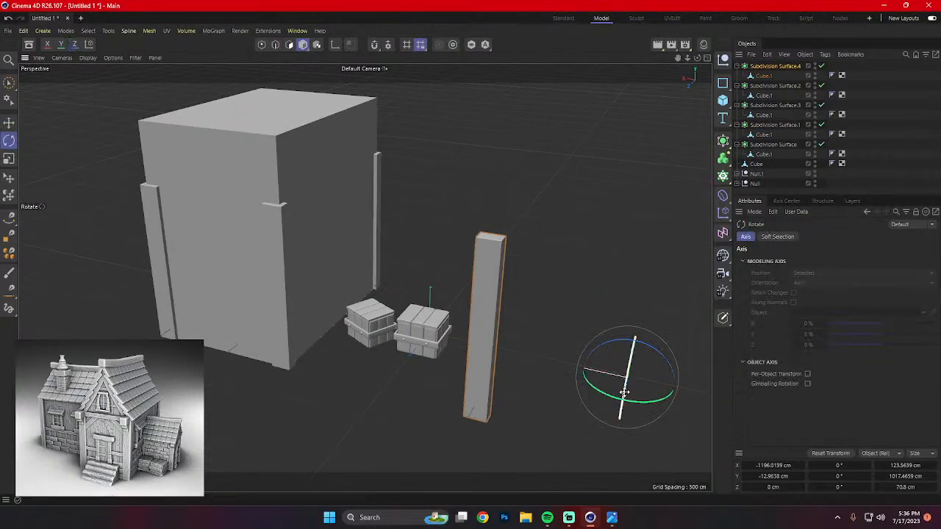
{"action": "left_click_drag", "start_coordinate": [626, 394], "coordinate": [584, 389], "text": "alt"}
{"action": "key", "text": "e"}
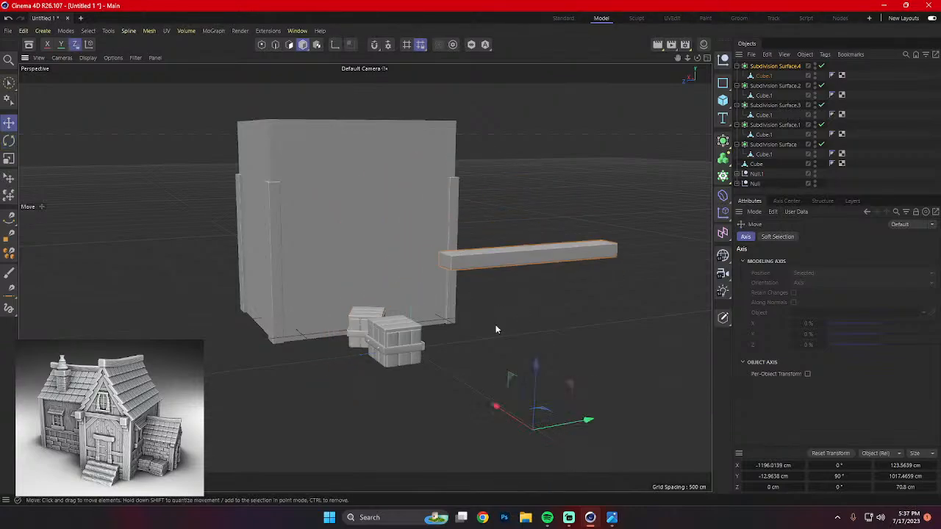
Bring the horizontal beam in to about X -204 cm and scale it to about 120 × 1648 × 115 cm.
{"action": "left_click_drag", "start_coordinate": [498, 330], "coordinate": [428, 329], "text": "alt"}
{"action": "scroll", "coordinate": [416, 335], "scroll_direction": "up", "scroll_amount": 2}
{"action": "key", "text": "t"}
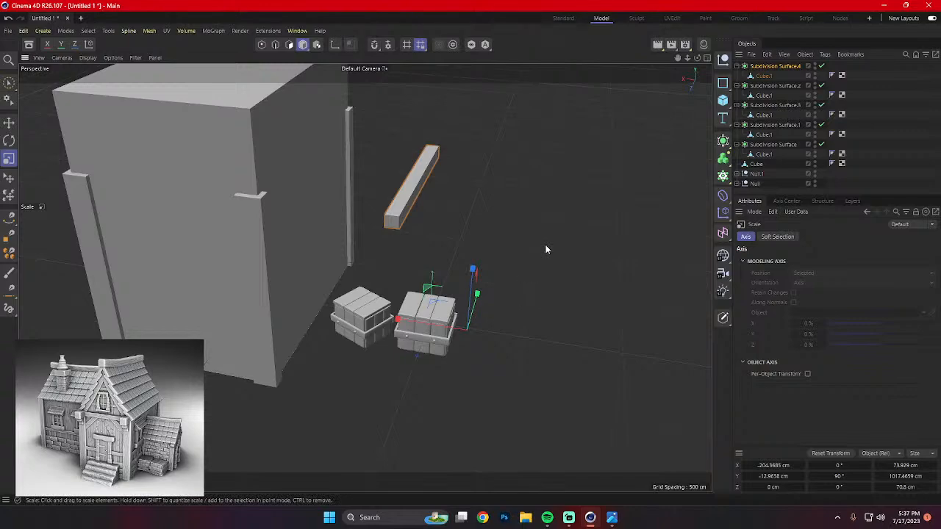
{"action": "left_click_drag", "start_coordinate": [473, 266], "coordinate": [426, 189]}
Position the beam along the side wall above the corner posts, at about X 56 cm and Z 642 cm.
{"action": "key", "text": "e"}
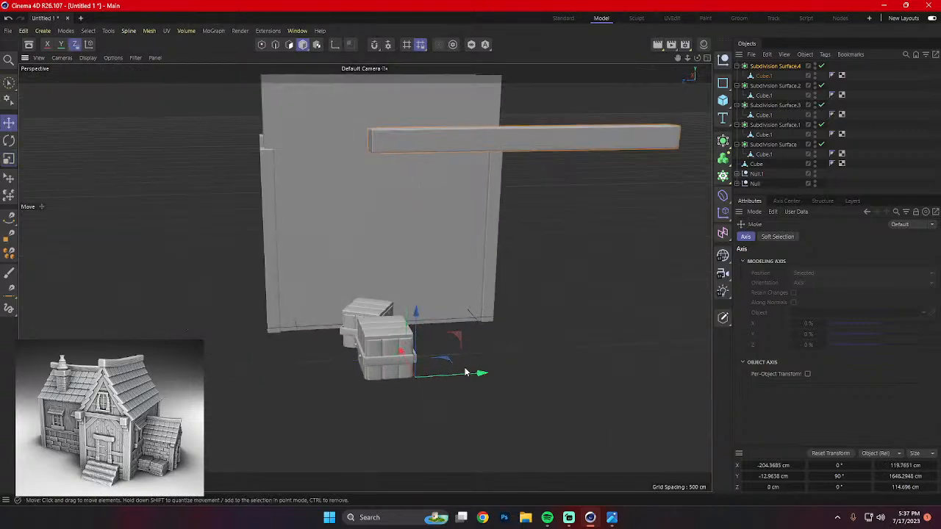
{"action": "mouse_move", "coordinate": [465, 372]}
{"action": "left_mouse_down"}
{"action": "mouse_move", "coordinate": [336, 384]}
{"action": "mouse_move", "coordinate": [411, 321]}
{"action": "mouse_move", "coordinate": [465, 362]}
{"action": "left_mouse_up"}
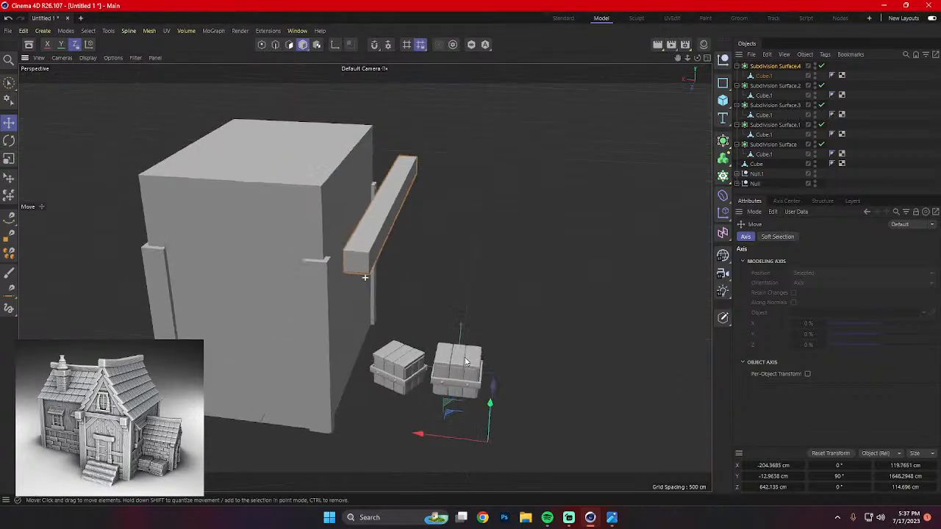
{"action": "middle_click_drag", "start_coordinate": [465, 361], "coordinate": [472, 372], "text": "alt"}
{"action": "left_click_drag", "start_coordinate": [428, 448], "coordinate": [385, 442]}
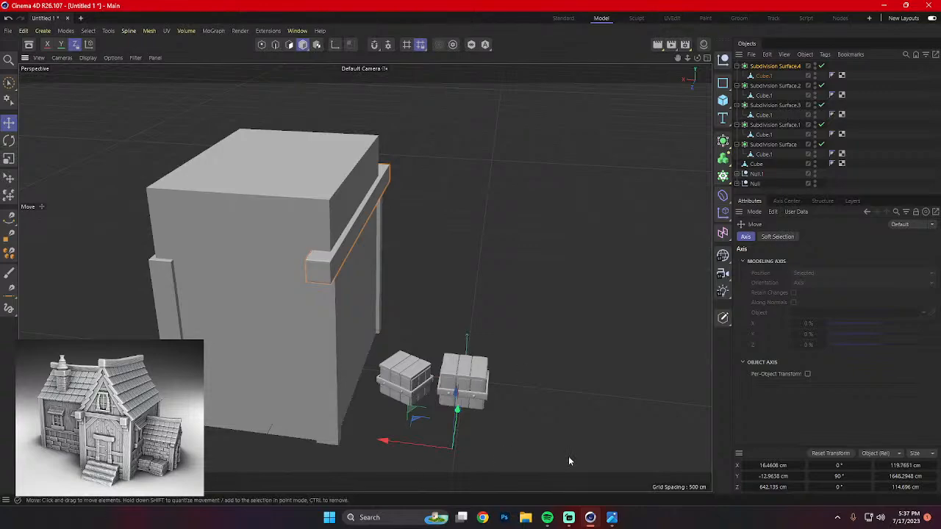
{"action": "left_click", "coordinate": [613, 518]}
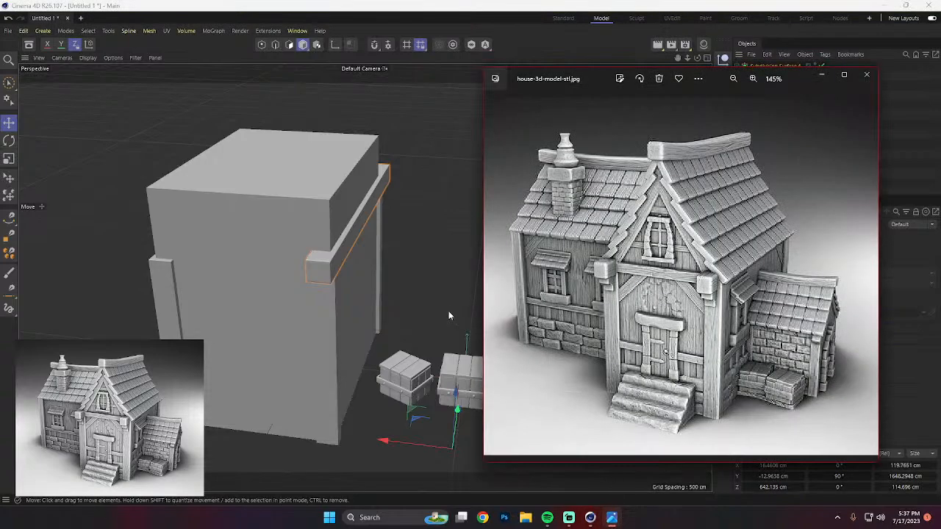
{"action": "left_click", "coordinate": [384, 441]}
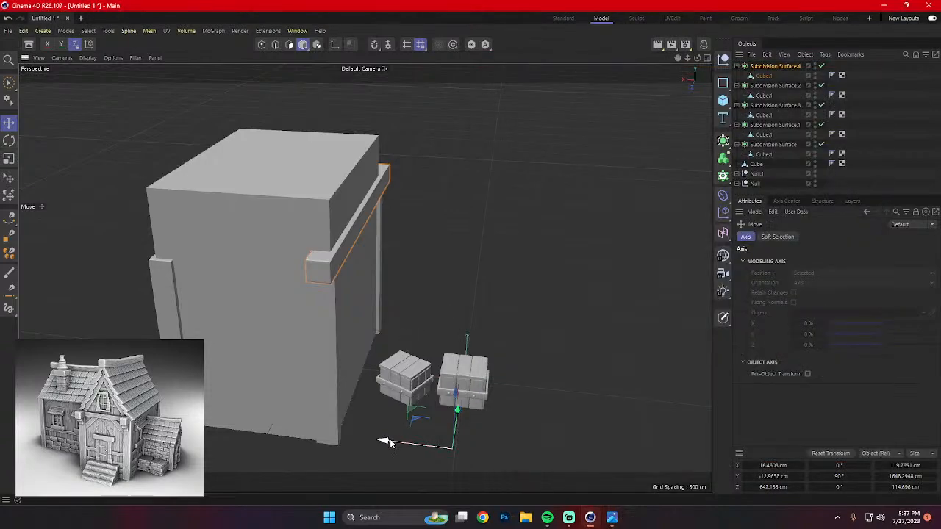
{"action": "left_click_drag", "start_coordinate": [384, 441], "coordinate": [383, 441]}
Compare with the reference image, thicken the beam to about 144 cm in height and shift it to about Y -298 cm.
{"action": "left_click", "coordinate": [612, 518]}
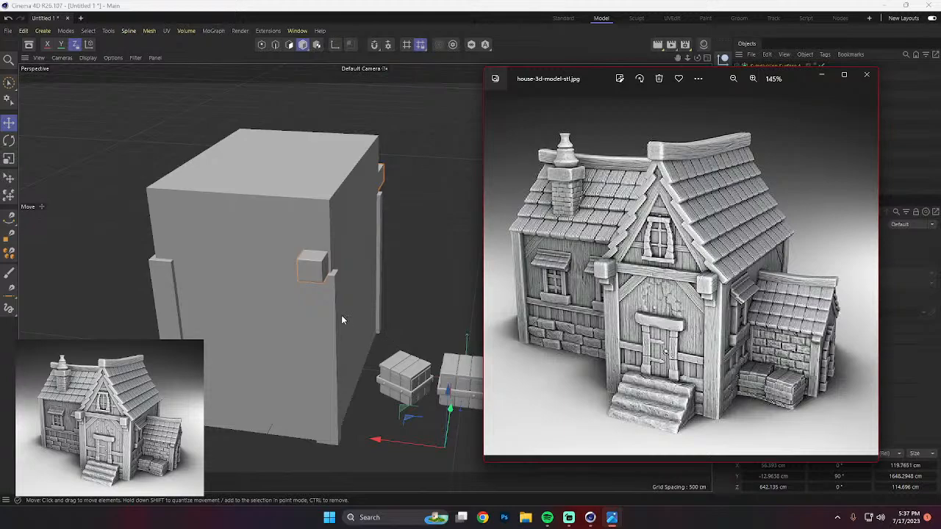
{"action": "left_click", "coordinate": [316, 272]}
{"action": "key", "text": "t"}
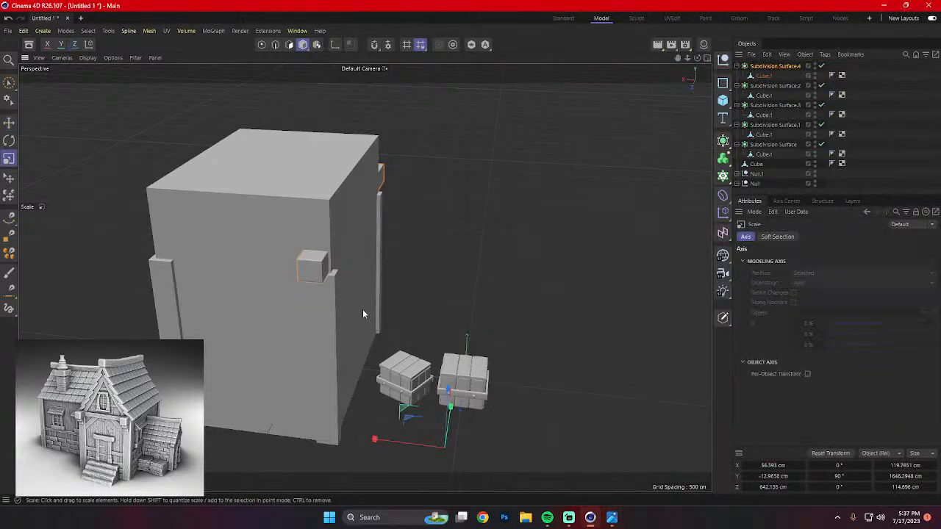
{"action": "left_click_drag", "start_coordinate": [445, 393], "coordinate": [461, 454]}
{"action": "key", "text": "e"}
{"action": "left_click_drag", "start_coordinate": [385, 344], "coordinate": [460, 266], "text": "alt"}
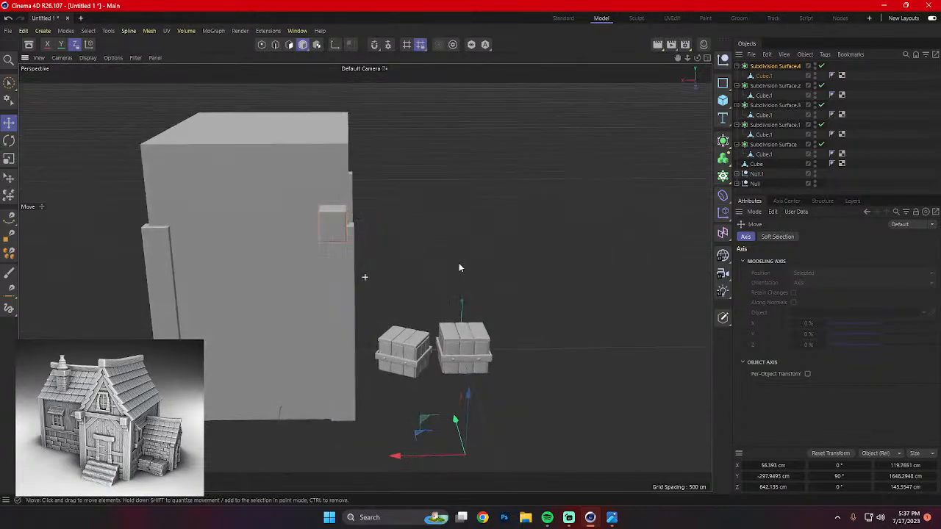
Duplicate the beam onto the opposite side wall above its posts, at about X 842 cm.
{"action": "left_click_drag", "start_coordinate": [397, 456], "coordinate": [252, 457]}
{"action": "left_click_drag", "start_coordinate": [224, 372], "coordinate": [244, 441], "text": "alt"}
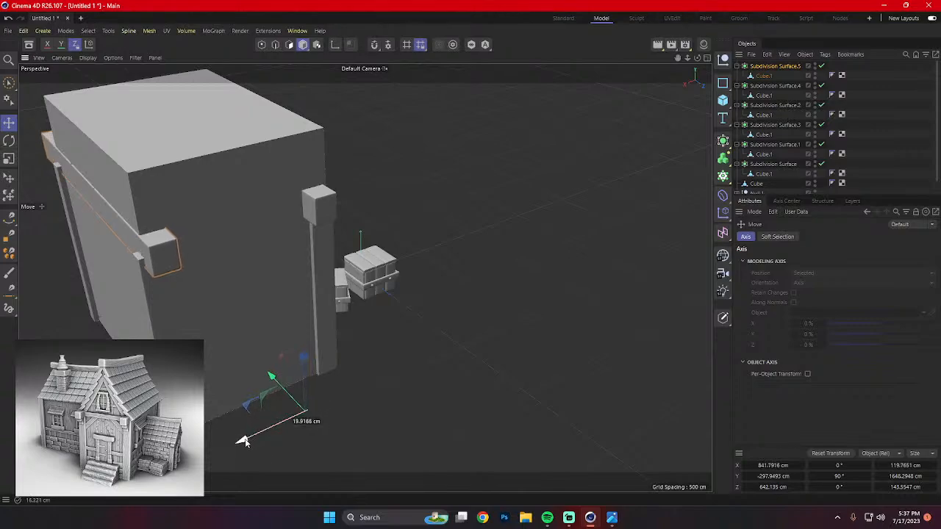
{"action": "left_click_drag", "start_coordinate": [353, 294], "coordinate": [282, 273], "text": "alt"}
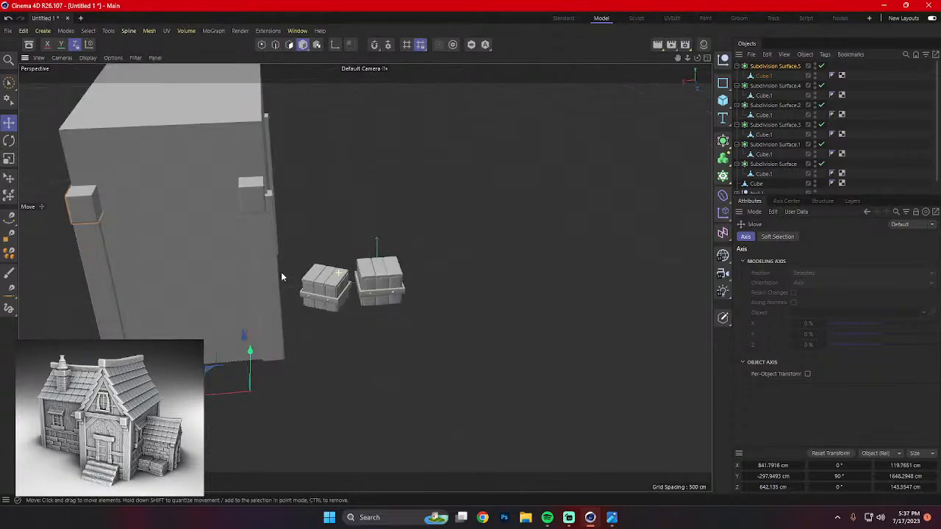
{"action": "left_click", "coordinate": [252, 199]}
{"action": "left_click_drag", "start_coordinate": [308, 384], "coordinate": [366, 330]}
{"action": "left_click", "coordinate": [470, 384]}
{"action": "left_click_drag", "start_coordinate": [436, 380], "coordinate": [454, 409], "text": "alt"}
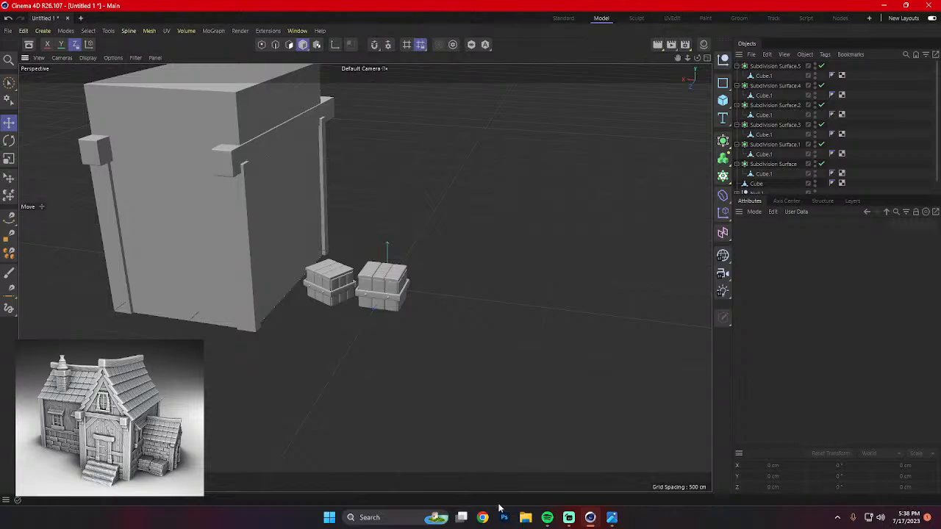
Examine the reference image's front gable, posts and beams against the blocked-out house body.
{"action": "left_click", "coordinate": [612, 518]}
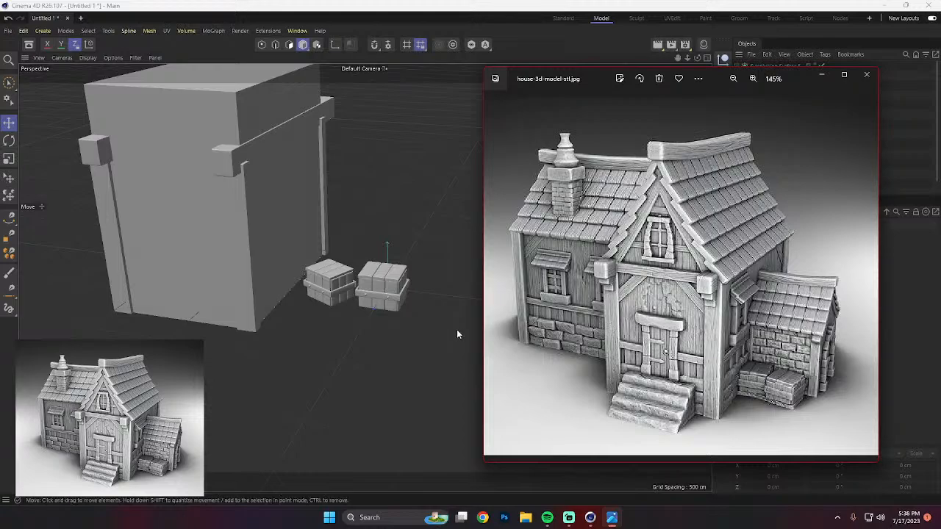
{"action": "scroll", "coordinate": [457, 330], "scroll_direction": "up", "scroll_amount": 1}
{"action": "scroll", "coordinate": [275, 319], "scroll_direction": "down", "scroll_amount": 4}
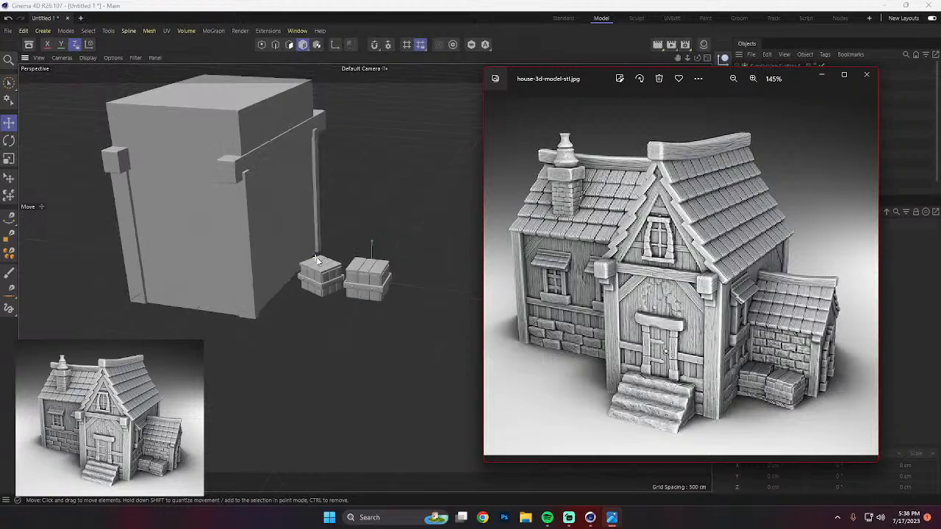
{"action": "left_click_drag", "start_coordinate": [355, 164], "coordinate": [414, 227], "text": "alt"}
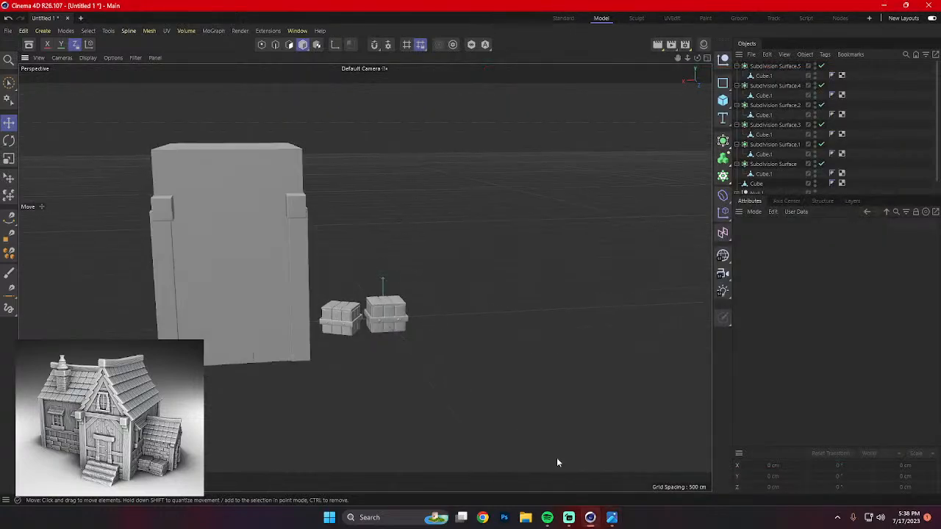
{"action": "left_click", "coordinate": [612, 518]}
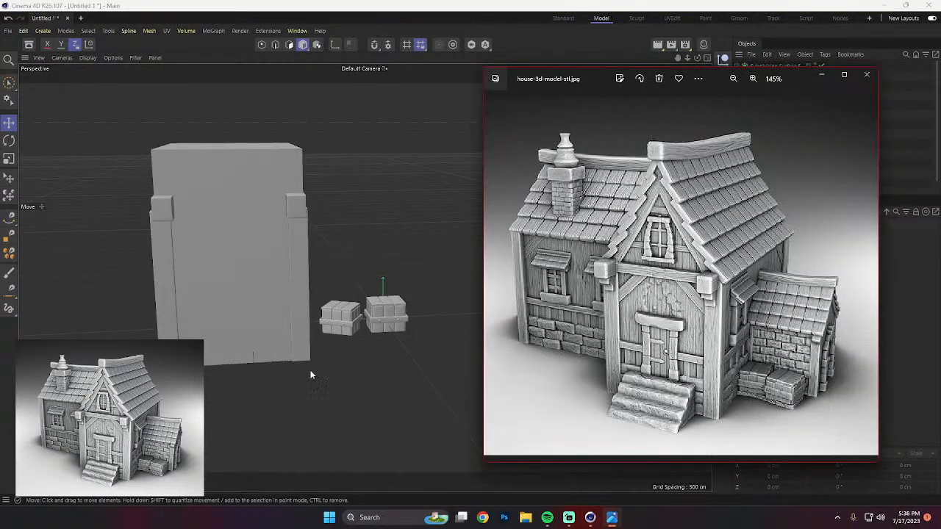
{"action": "left_click", "coordinate": [353, 384]}
{"action": "left_click", "coordinate": [613, 518]}
{"action": "left_click", "coordinate": [278, 64]}
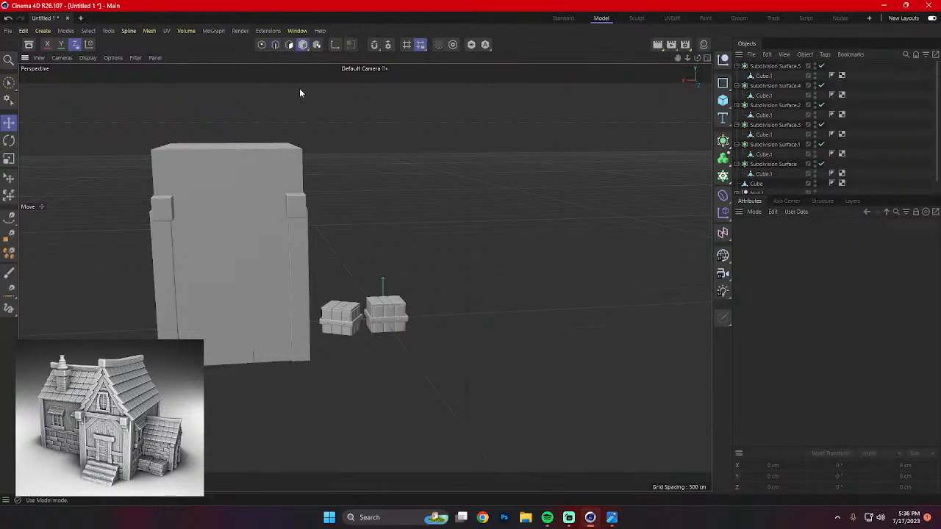
Select the main house body and, in edge mode, its top front edge.
{"action": "left_click", "coordinate": [309, 293]}
{"action": "left_click_drag", "start_coordinate": [309, 291], "coordinate": [273, 330], "text": "alt"}
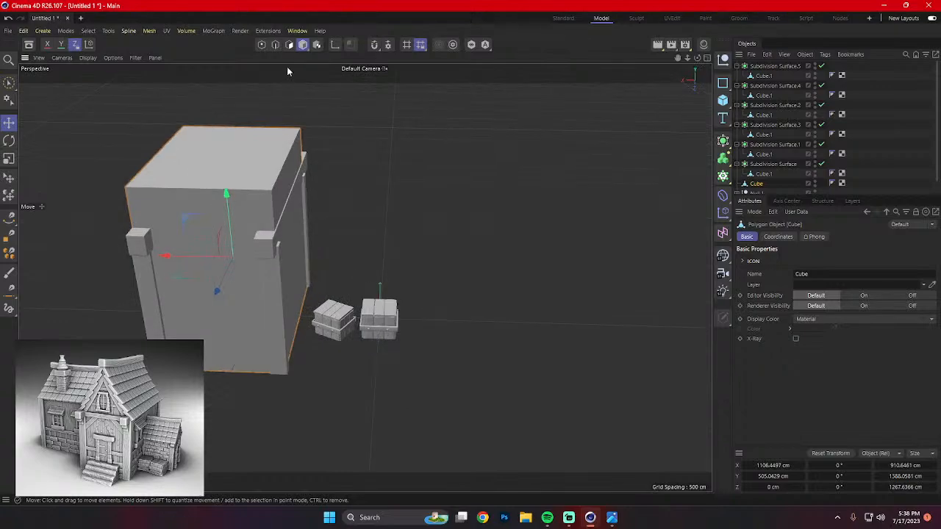
{"action": "left_click", "coordinate": [277, 47]}
{"action": "left_click_drag", "start_coordinate": [287, 280], "coordinate": [349, 285], "text": "alt"}
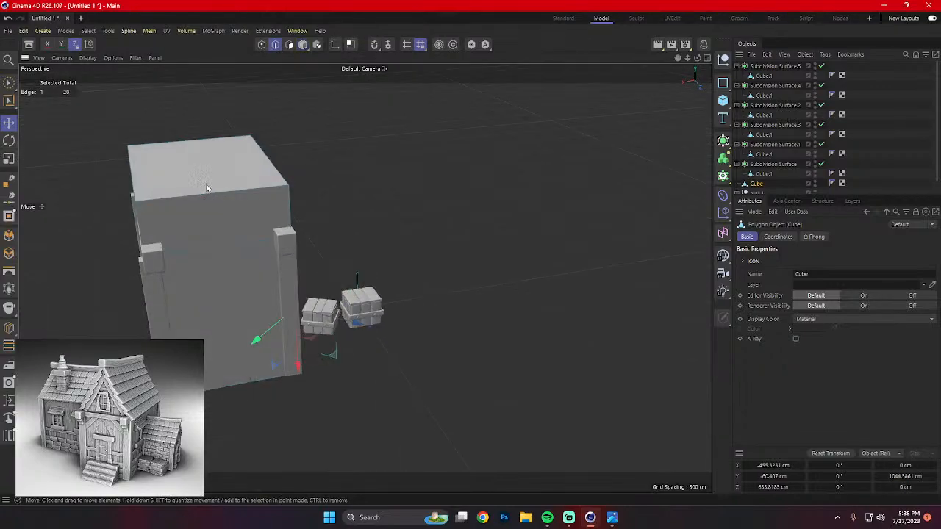
{"action": "left_click", "coordinate": [208, 191]}
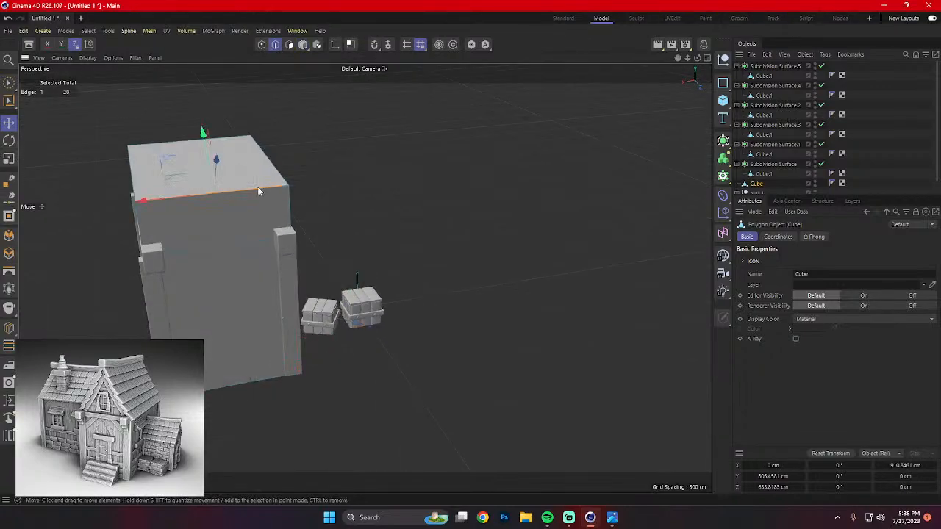
Select the top face of the main house body and raise it to about Y 1008 cm.
{"action": "left_click_drag", "start_coordinate": [258, 191], "coordinate": [210, 91], "text": "alt"}
{"action": "left_click", "coordinate": [89, 44]}
{"action": "key", "text": "ctrl+z"}
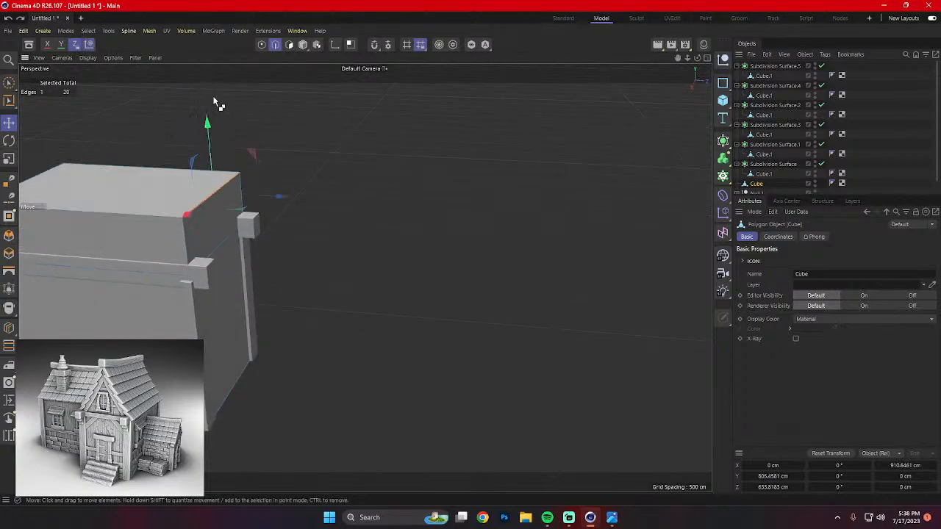
{"action": "left_click", "coordinate": [289, 45]}
{"action": "left_click", "coordinate": [157, 181]}
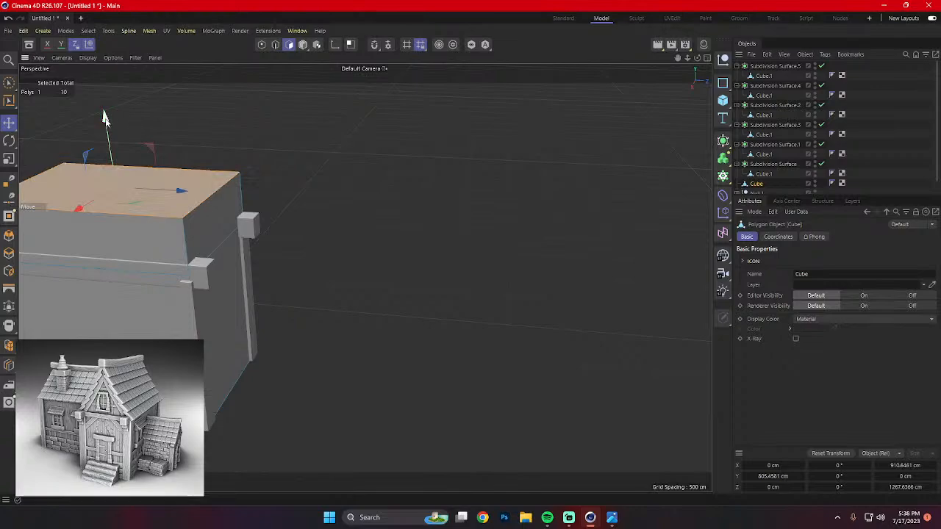
{"action": "left_click_drag", "start_coordinate": [107, 119], "coordinate": [112, 86]}
{"action": "left_click_drag", "start_coordinate": [335, 192], "coordinate": [347, 163], "text": "alt"}
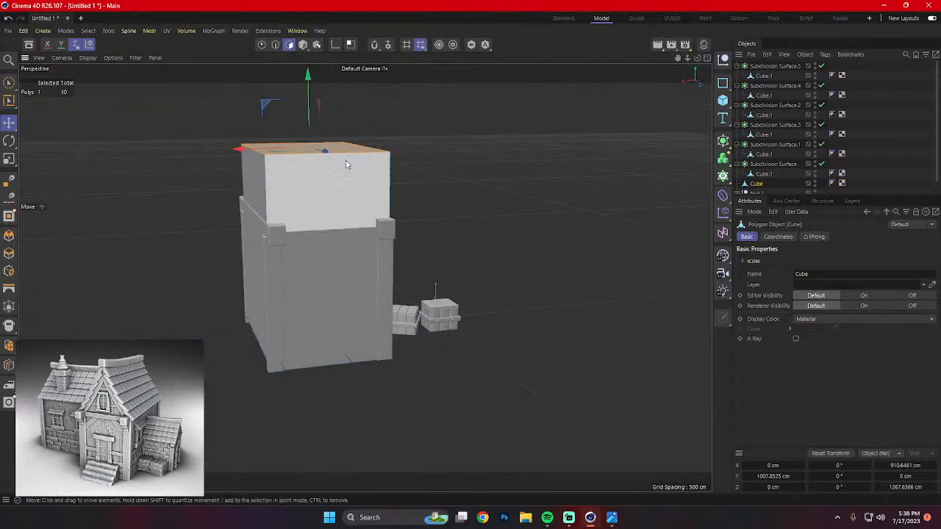
Scale the top face's two side edges toward each other to about 155 cm apart, forming the sloped roof shape.
{"action": "left_click", "coordinate": [275, 45]}
{"action": "left_click_drag", "start_coordinate": [260, 152], "coordinate": [263, 168], "text": "alt"}
{"action": "left_click", "coordinate": [255, 145]}
{"action": "left_click", "coordinate": [356, 144], "text": "shift"}
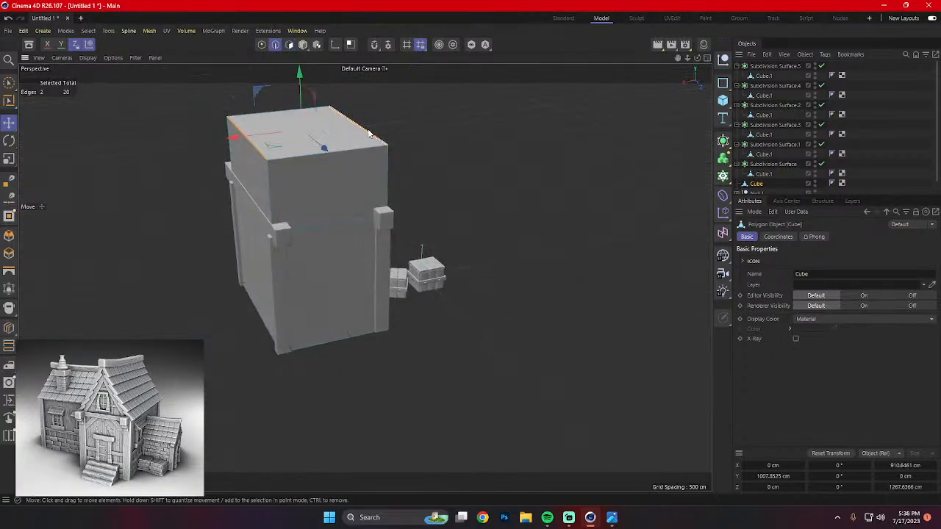
{"action": "left_click_drag", "start_coordinate": [356, 144], "coordinate": [492, 204], "text": "alt"}
{"action": "key", "text": "t"}
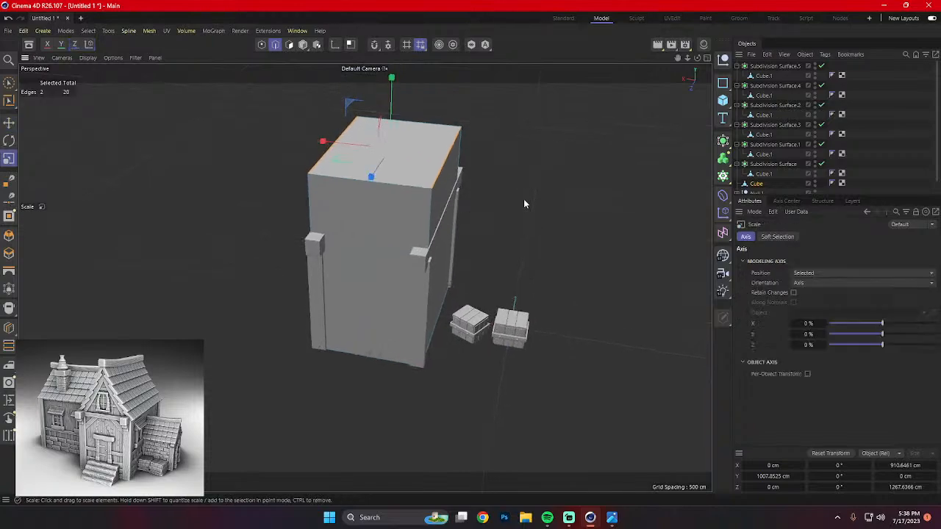
{"action": "left_click_drag", "start_coordinate": [323, 142], "coordinate": [378, 165]}
Compare the tapered roof shape and front wall with the gable, posts and beams in the reference image.
{"action": "left_click", "coordinate": [616, 524]}
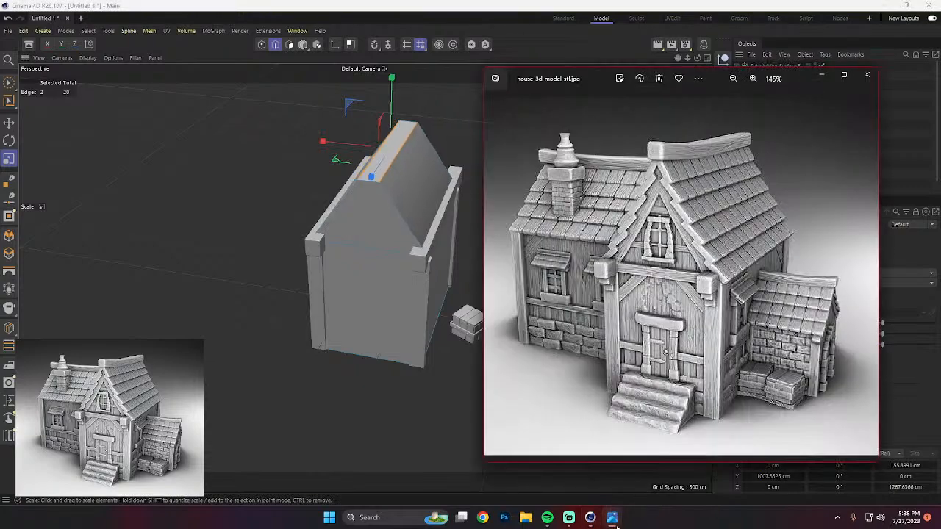
{"action": "left_click", "coordinate": [616, 524]}
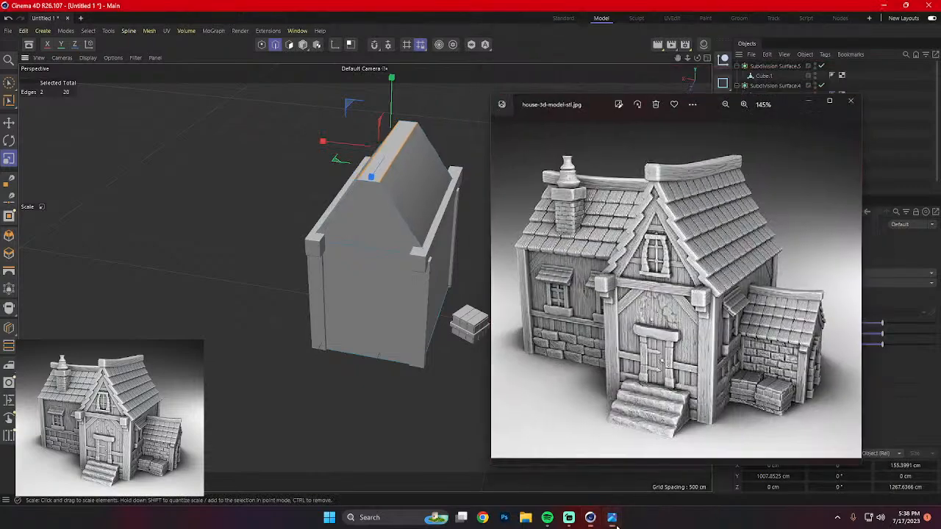
{"action": "left_click", "coordinate": [616, 524]}
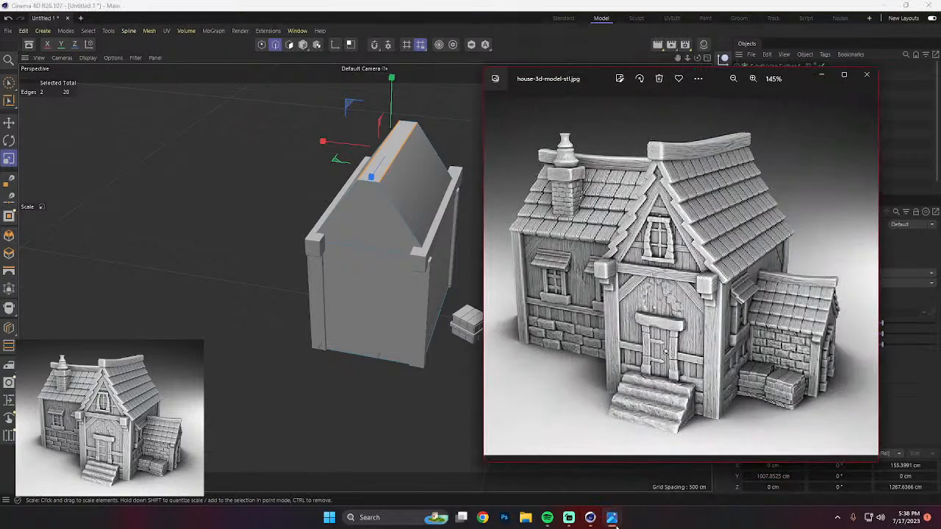
{"action": "left_click", "coordinate": [369, 220]}
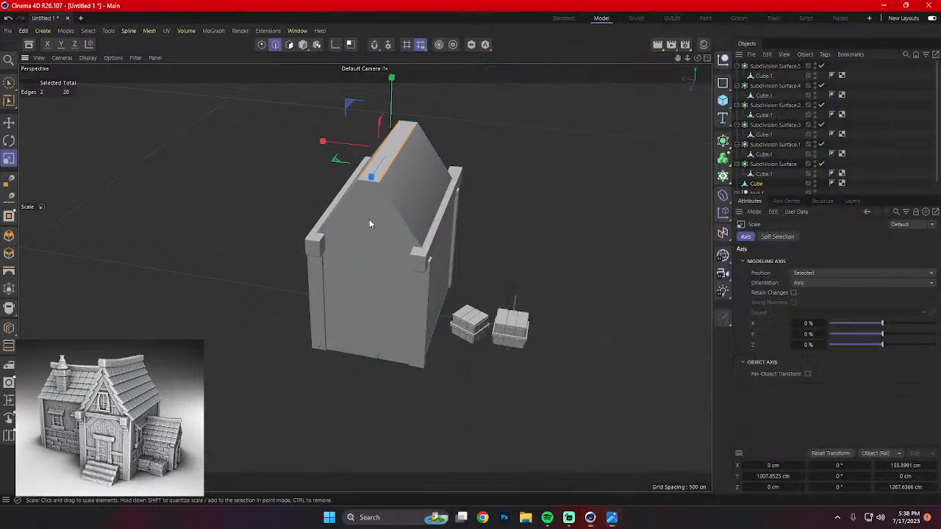
{"action": "left_click", "coordinate": [373, 246]}
{"action": "left_click_drag", "start_coordinate": [401, 385], "coordinate": [383, 372], "text": "alt"}
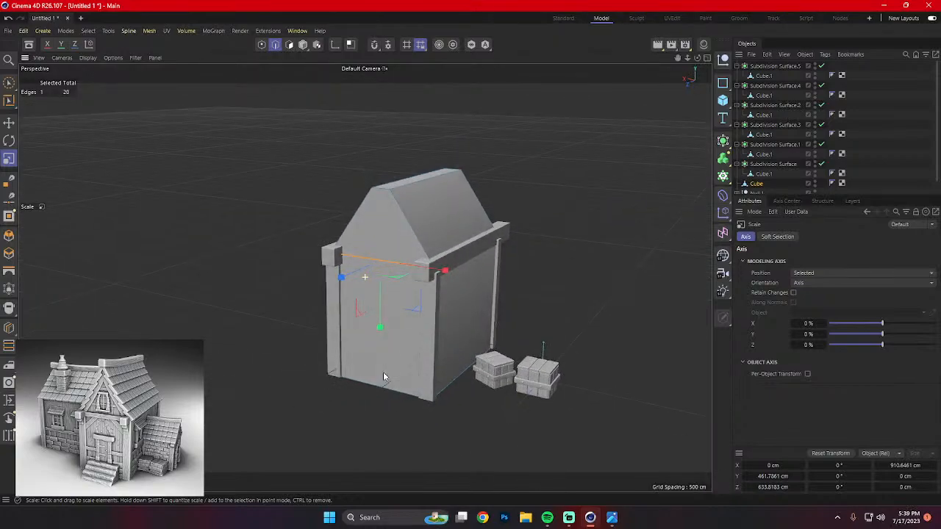
{"action": "left_click_drag", "start_coordinate": [375, 310], "coordinate": [482, 427], "text": "alt"}
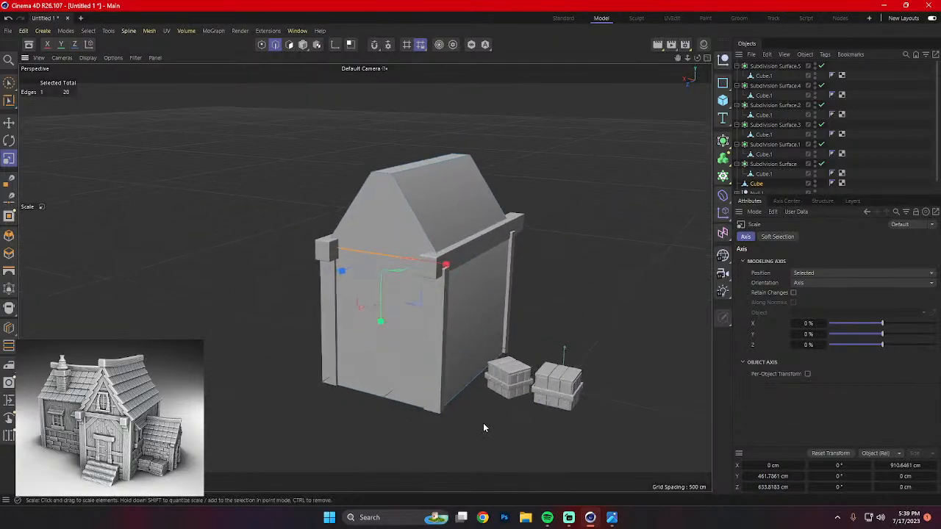
{"action": "left_click", "coordinate": [611, 517]}
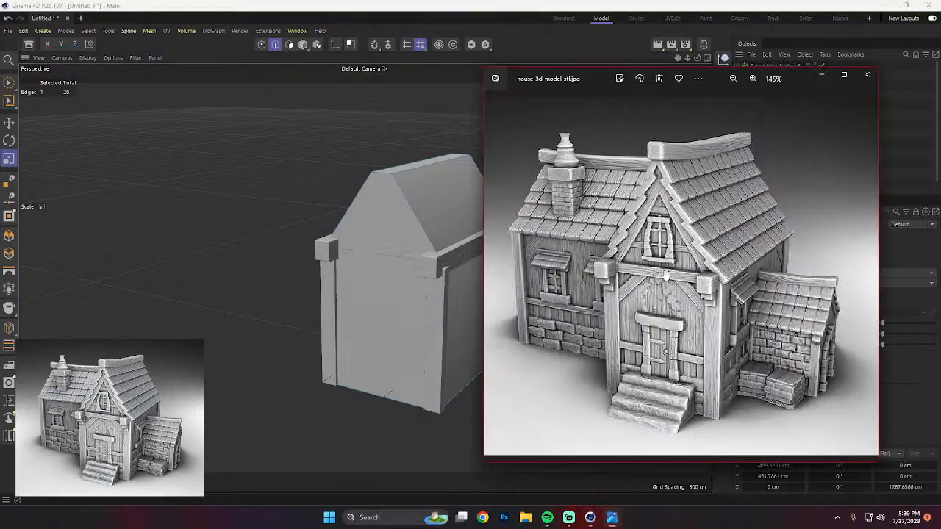
{"action": "left_click", "coordinate": [425, 276]}
{"action": "scroll", "coordinate": [437, 300], "scroll_direction": "up", "scroll_amount": 2}
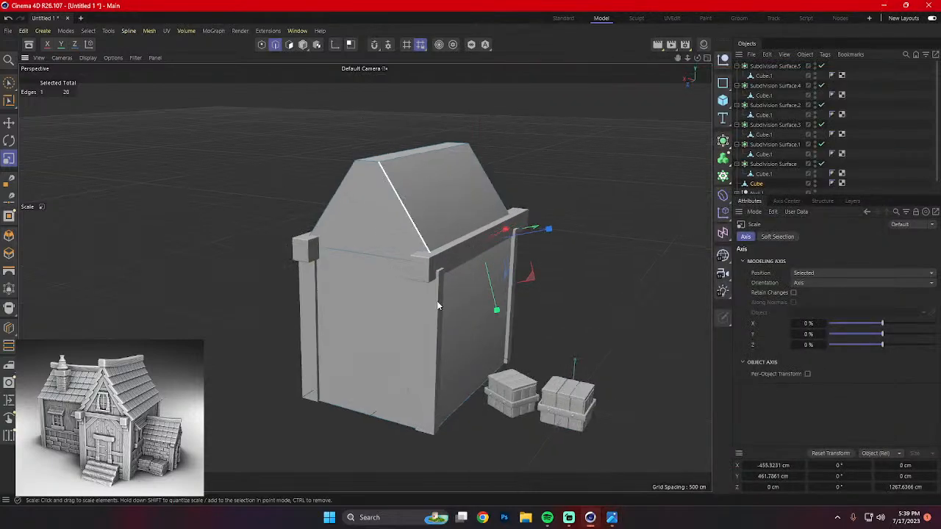
Select the side beam near the crates and move its axis onto its cross-section, at about X 698 cm and Y 952 cm.
{"action": "left_click", "coordinate": [291, 44]}
{"action": "left_click", "coordinate": [303, 45]}
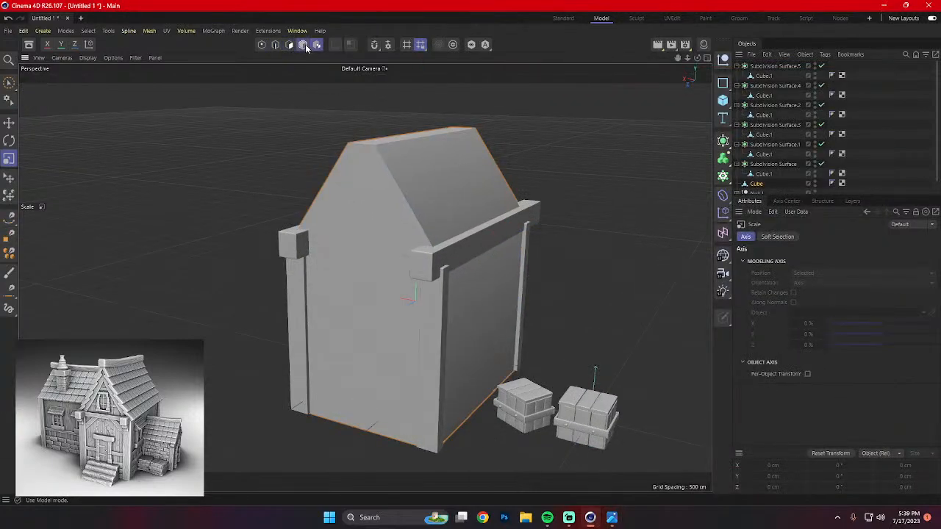
{"action": "left_click", "coordinate": [455, 269]}
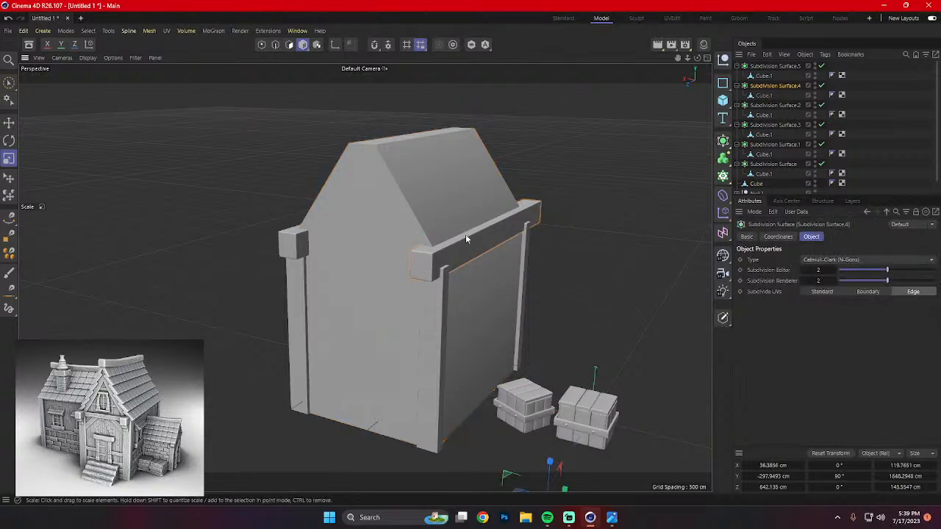
{"action": "scroll", "coordinate": [601, 456], "scroll_direction": "down", "scroll_amount": 1}
{"action": "middle_click", "coordinate": [625, 339]}
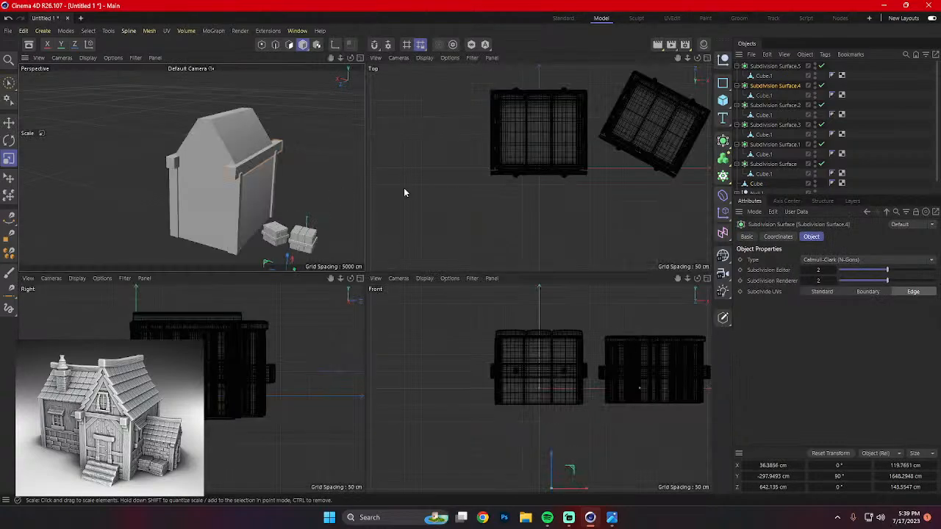
{"action": "left_click", "coordinate": [334, 45]}
{"action": "key", "text": "e"}
{"action": "left_click_drag", "start_coordinate": [287, 252], "coordinate": [289, 223]}
{"action": "scroll", "coordinate": [523, 327], "scroll_direction": "down", "scroll_amount": 5}
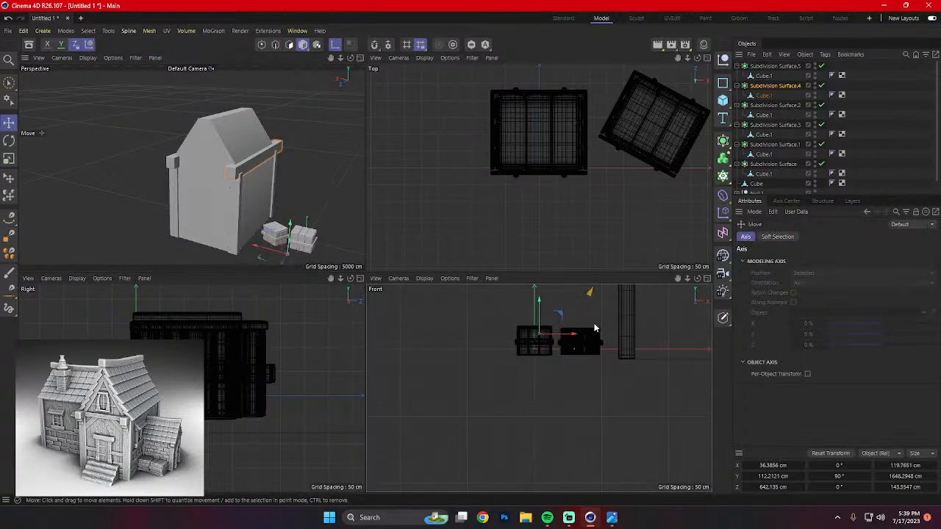
{"action": "middle_click_drag", "start_coordinate": [596, 328], "coordinate": [514, 437]}
{"action": "left_click_drag", "start_coordinate": [493, 443], "coordinate": [580, 457]}
{"action": "left_click_drag", "start_coordinate": [547, 409], "coordinate": [550, 304]}
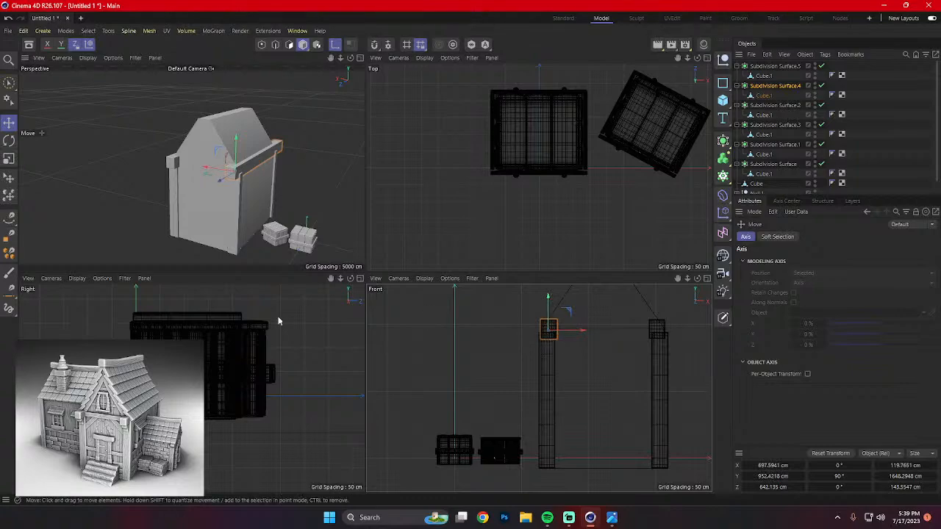
Shift the side beam's axis to the middle of its length, at about Z -36 cm, and finish axis editing.
{"action": "scroll", "coordinate": [253, 318], "scroll_direction": "down", "scroll_amount": 5}
{"action": "middle_click_drag", "start_coordinate": [253, 318], "coordinate": [200, 425], "text": "alt"}
{"action": "scroll", "coordinate": [298, 363], "scroll_direction": "down", "scroll_amount": 6}
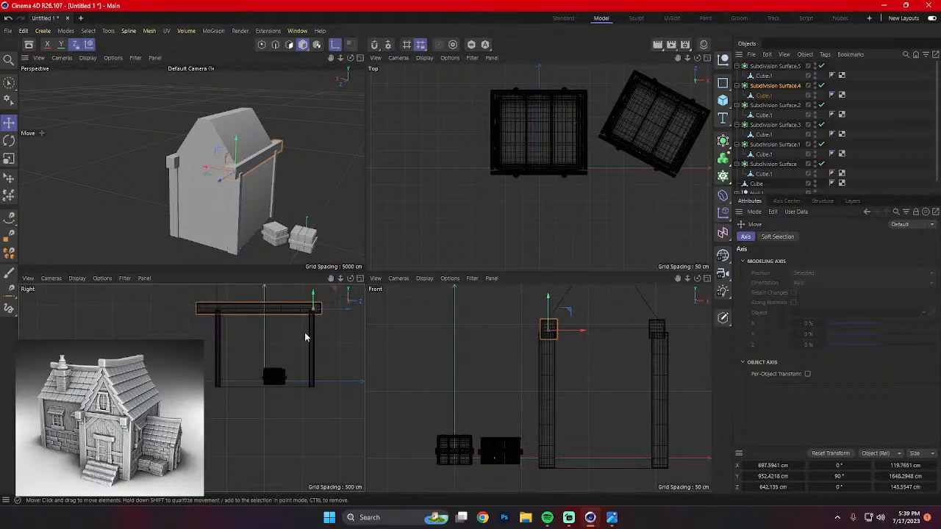
{"action": "middle_click_drag", "start_coordinate": [305, 336], "coordinate": [275, 399], "text": "alt"}
{"action": "scroll", "coordinate": [275, 399], "scroll_direction": "up", "scroll_amount": 3}
{"action": "left_click_drag", "start_coordinate": [321, 369], "coordinate": [228, 371]}
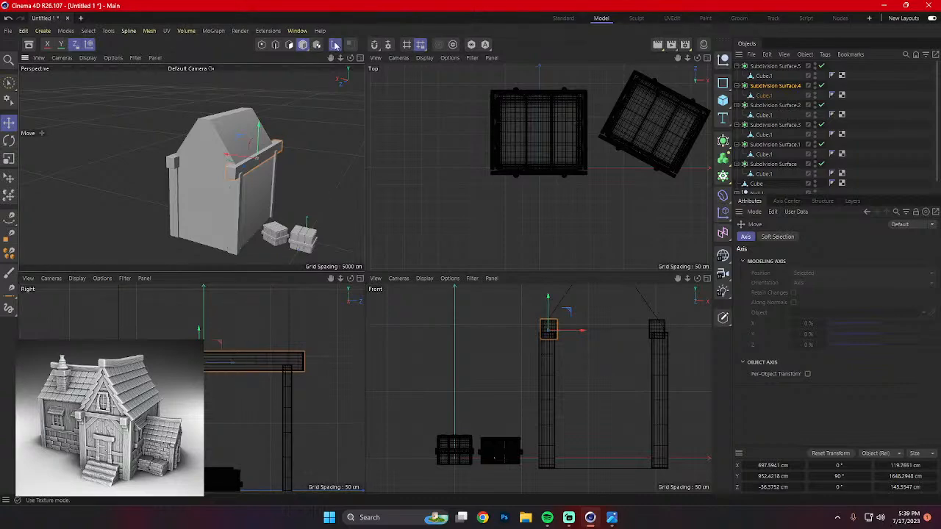
{"action": "left_click", "coordinate": [307, 169]}
Duplicate the side beam toward the middle of the house at about X 1131 cm and rotate the copy crosswise by about -91°.
{"action": "scroll", "coordinate": [308, 170], "scroll_direction": "up", "scroll_amount": 5}
{"action": "left_click", "coordinate": [245, 157]}
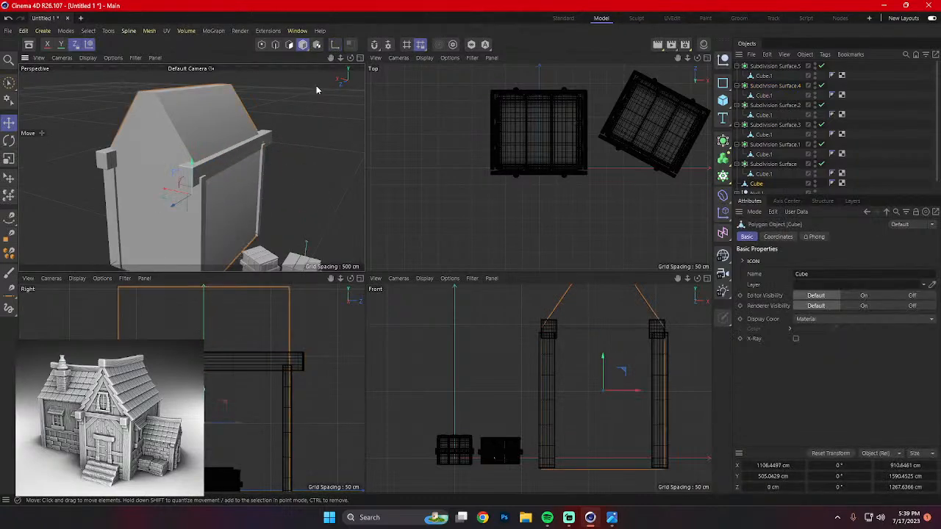
{"action": "middle_click", "coordinate": [290, 150]}
{"action": "left_click", "coordinate": [444, 256]}
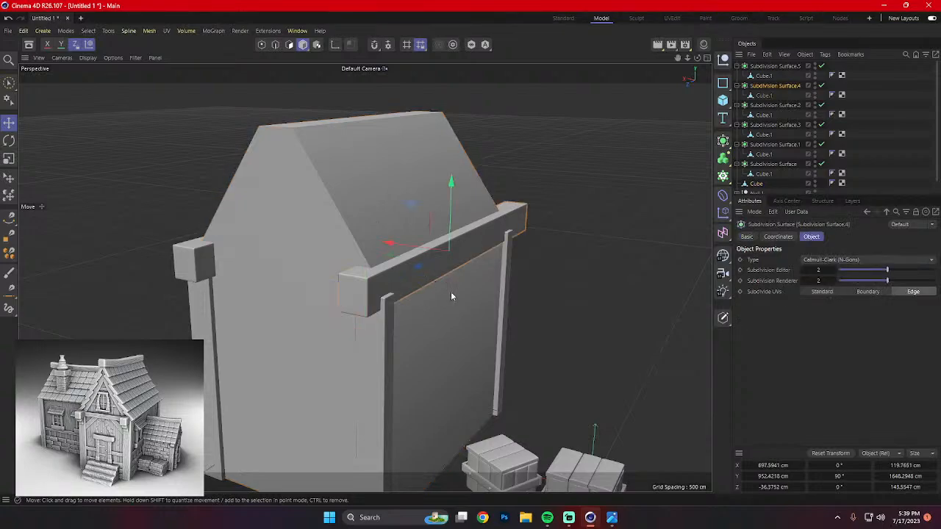
{"action": "scroll", "coordinate": [450, 291], "scroll_direction": "down", "scroll_amount": 2}
{"action": "left_click_drag", "start_coordinate": [406, 252], "coordinate": [248, 259], "text": "ctrl"}
{"action": "key", "text": "r"}
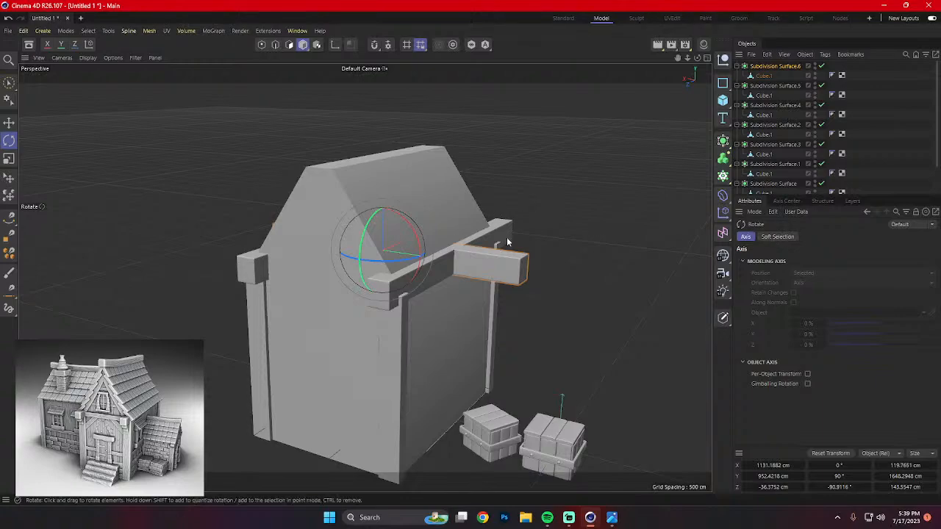
Set the crosswise beam's bank rotation to exactly 90°.
{"action": "left_click", "coordinate": [764, 77]}
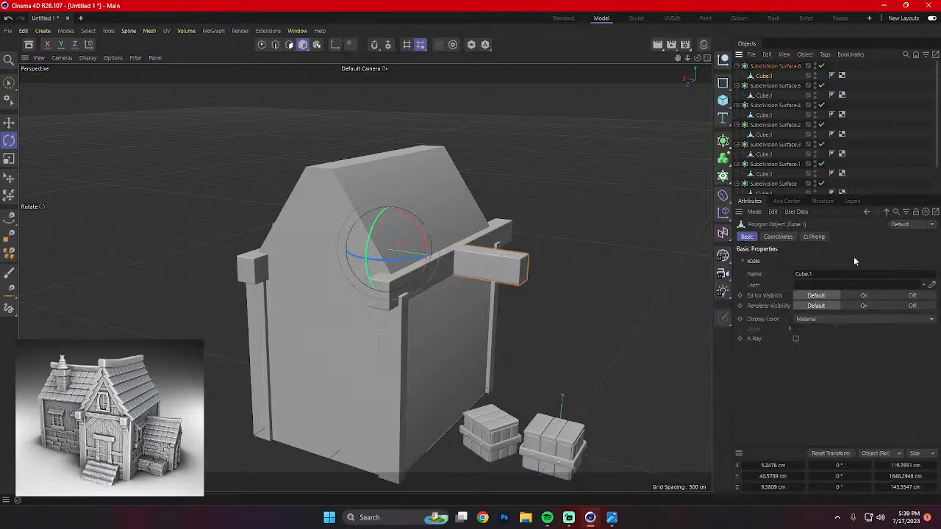
{"action": "left_click", "coordinate": [787, 236]}
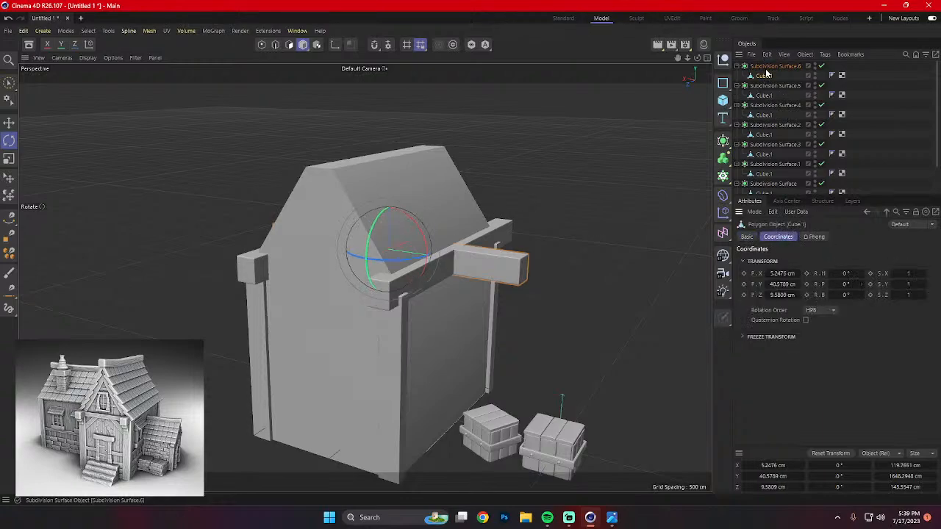
{"action": "left_click", "coordinate": [767, 68]}
{"action": "left_click", "coordinate": [847, 295]}
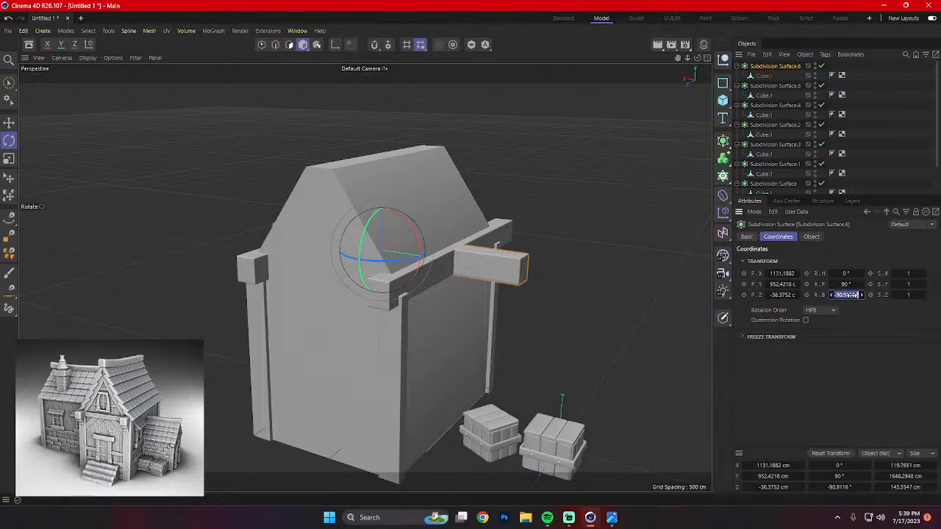
{"action": "type", "text": "90"}
{"action": "left_click", "coordinate": [662, 284]}
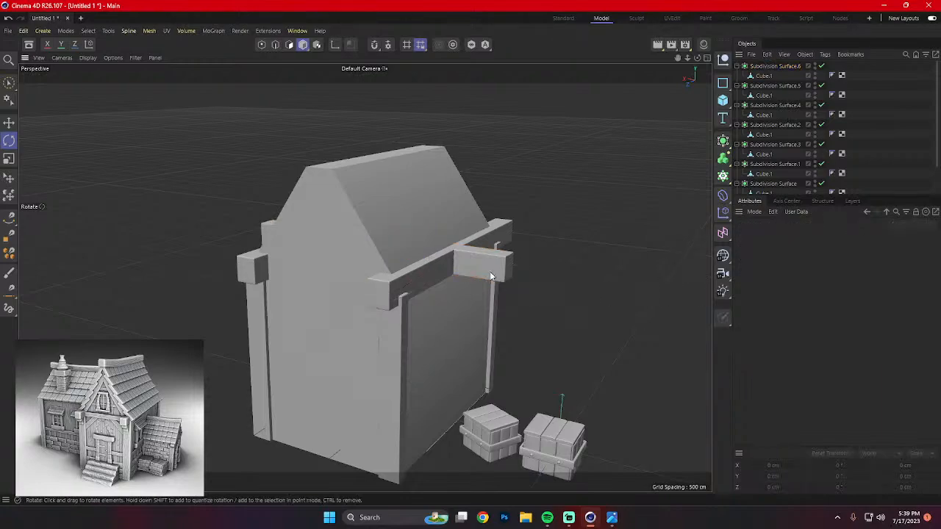
Move the crosswise beam to the front wall at about Z 672 cm and scale it to about 757 × 66 × 16 cm.
{"action": "left_click", "coordinate": [489, 275]}
{"action": "left_click_drag", "start_coordinate": [489, 276], "coordinate": [534, 294], "text": "alt"}
{"action": "key", "text": "e"}
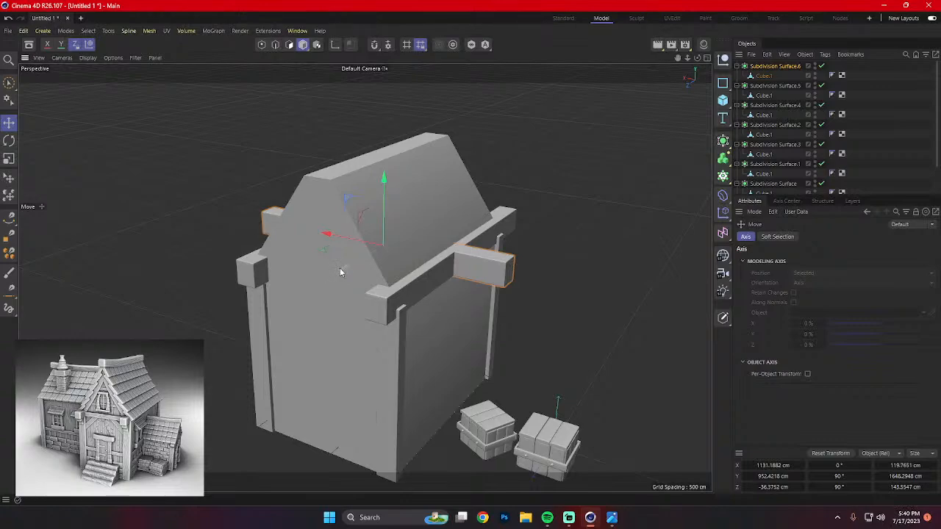
{"action": "left_click_drag", "start_coordinate": [340, 272], "coordinate": [359, 277]}
{"action": "key", "text": "t"}
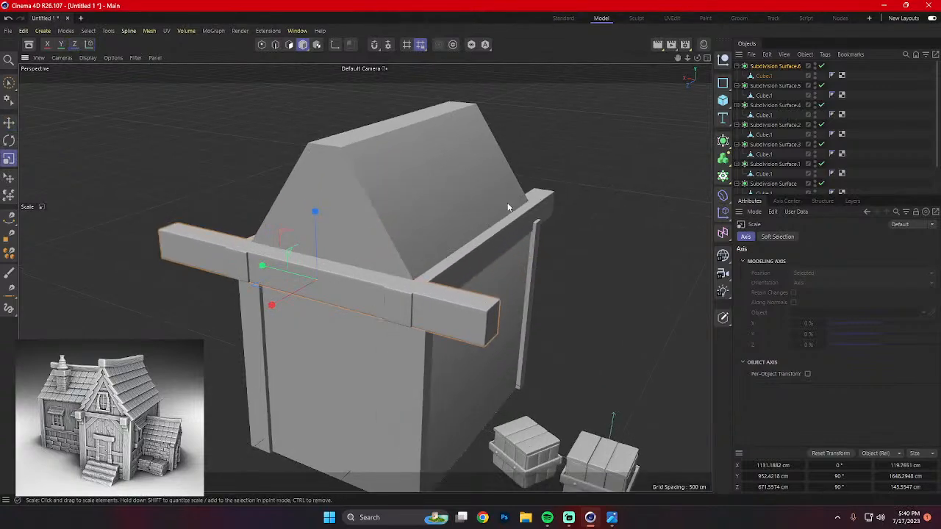
{"action": "left_click_drag", "start_coordinate": [507, 207], "coordinate": [447, 208]}
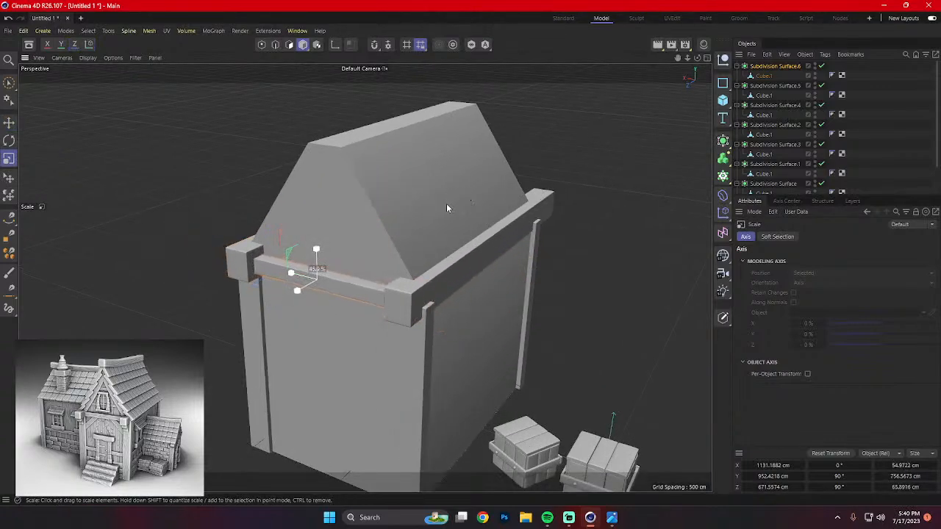
{"action": "left_click_drag", "start_coordinate": [299, 297], "coordinate": [310, 293]}
Check the reference image, enlarge the front beam's height to about 75 cm and reposition it at about X 1100, Y 984, Z 640 cm.
{"action": "scroll", "coordinate": [325, 287], "scroll_direction": "up", "scroll_amount": 2}
{"action": "middle_click", "coordinate": [609, 294]}
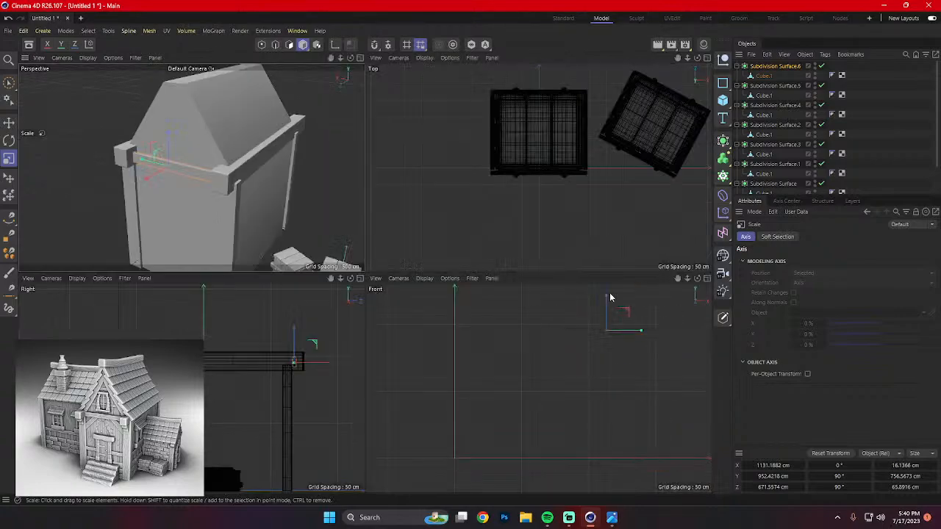
{"action": "middle_click", "coordinate": [403, 233]}
{"action": "left_click", "coordinate": [612, 519]}
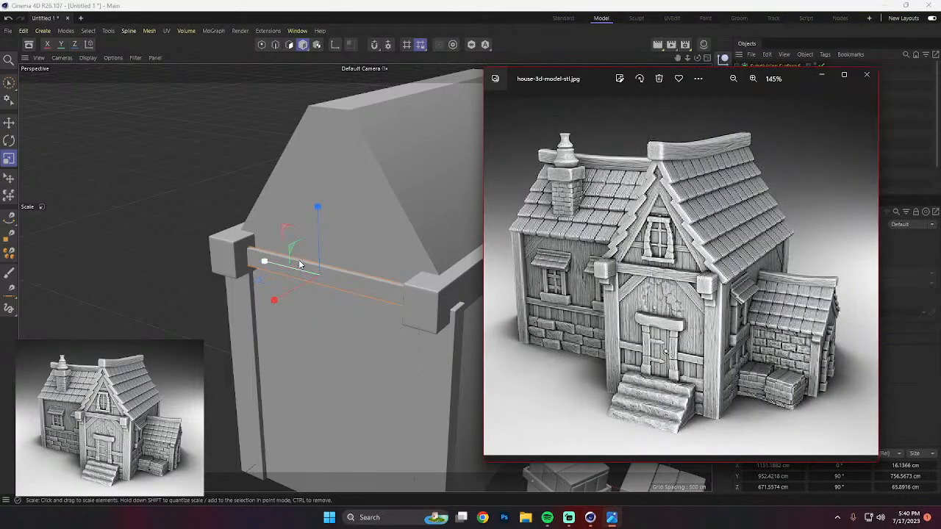
{"action": "mouse_move", "coordinate": [318, 208]}
{"action": "left_mouse_down"}
{"action": "mouse_move", "coordinate": [313, 193]}
{"action": "mouse_move", "coordinate": [318, 217]}
{"action": "mouse_move", "coordinate": [324, 210]}
{"action": "left_mouse_up"}
{"action": "key", "text": "r"}
{"action": "key", "text": "e"}
{"action": "left_click_drag", "start_coordinate": [329, 271], "coordinate": [259, 316], "text": "alt"}
{"action": "left_click_drag", "start_coordinate": [259, 280], "coordinate": [272, 276]}
{"action": "left_click_drag", "start_coordinate": [263, 337], "coordinate": [351, 237], "text": "alt"}
{"action": "left_click", "coordinate": [612, 253]}
{"action": "left_click_drag", "start_coordinate": [612, 253], "coordinate": [526, 332], "text": "alt"}
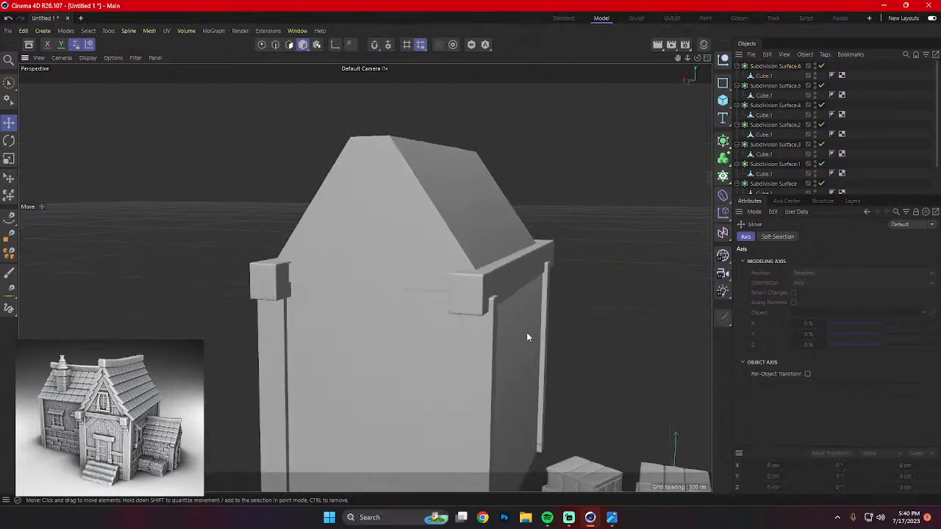
Duplicate the front beam upward and angle the copy along the first gable slope at about X 1344, Y 1240 cm with a pitch of about 148°.
{"action": "left_click", "coordinate": [395, 282]}
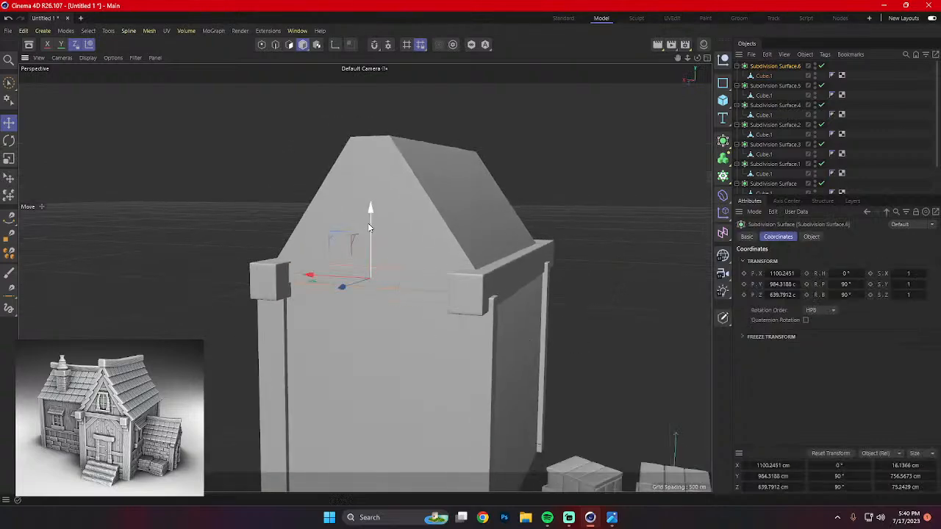
{"action": "left_click_drag", "start_coordinate": [370, 220], "coordinate": [368, 194], "text": "ctrl"}
{"action": "key", "text": "r"}
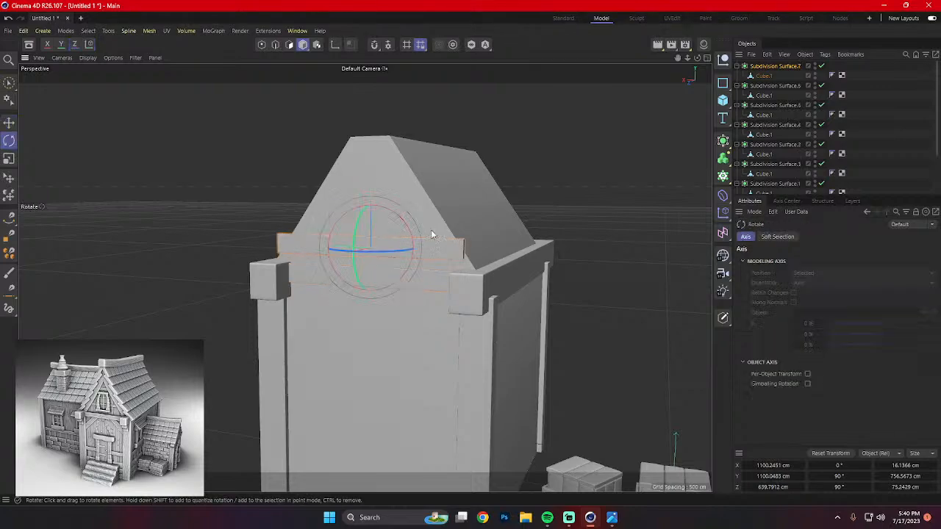
{"action": "left_click_drag", "start_coordinate": [410, 242], "coordinate": [390, 240]}
{"action": "scroll", "coordinate": [391, 243], "scroll_direction": "up", "scroll_amount": 1}
{"action": "key", "text": "e"}
{"action": "left_click_drag", "start_coordinate": [360, 248], "coordinate": [257, 205]}
{"action": "scroll", "coordinate": [257, 205], "scroll_direction": "up", "scroll_amount": 2}
{"action": "middle_click_drag", "start_coordinate": [388, 211], "coordinate": [400, 306], "text": "alt"}
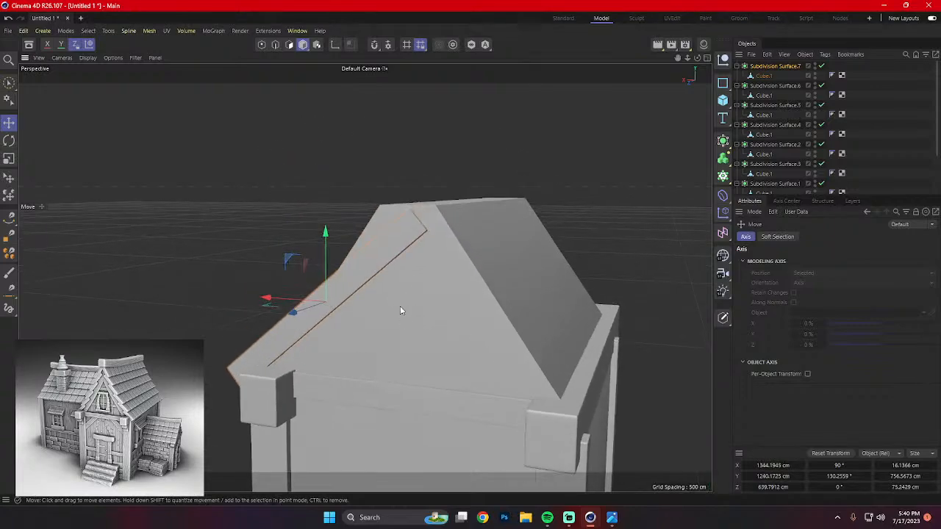
{"action": "key", "text": "r"}
{"action": "left_click_drag", "start_coordinate": [363, 302], "coordinate": [436, 370]}
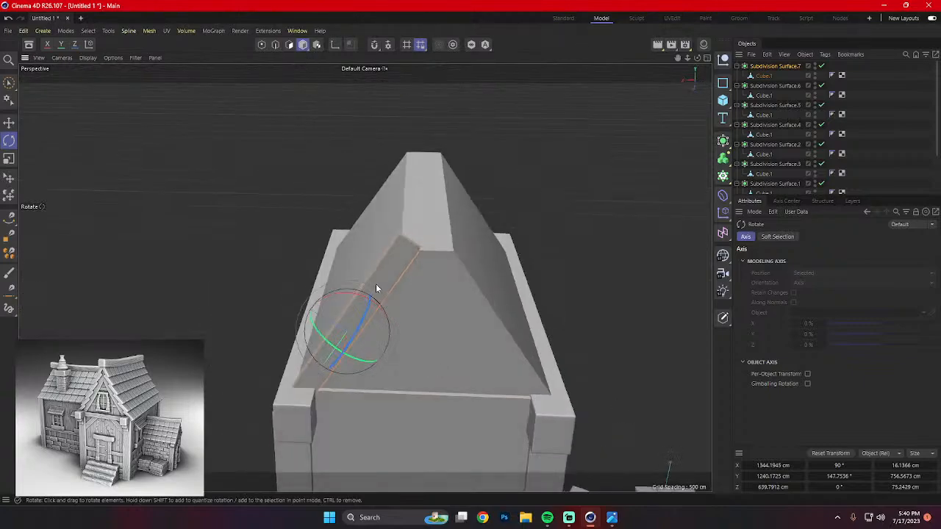
Duplicate the sloped gable beam to the opposite slope at about X 863 cm and rotate the copy to a pitch of about 38°.
{"action": "left_click", "coordinate": [9, 123]}
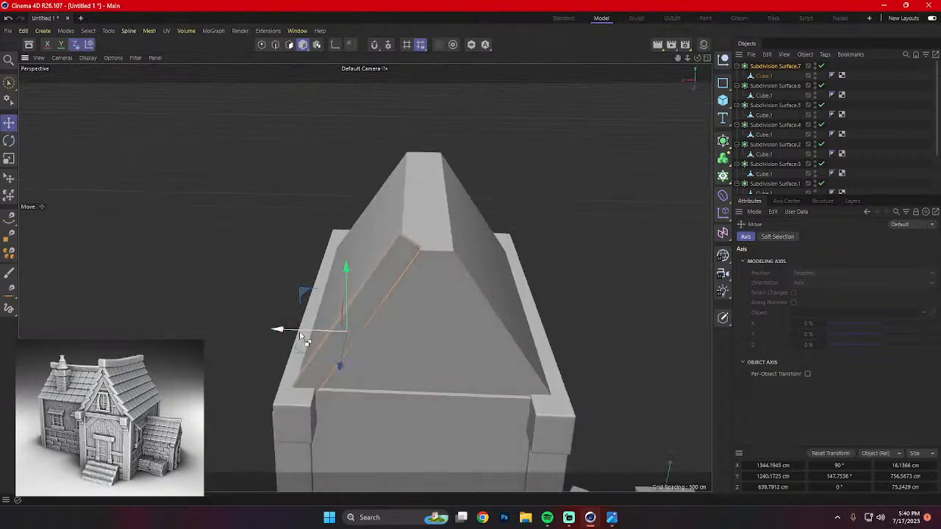
{"action": "left_click_drag", "start_coordinate": [297, 334], "coordinate": [585, 355]}
{"action": "key", "text": "r"}
{"action": "left_click_drag", "start_coordinate": [595, 305], "coordinate": [413, 341]}
{"action": "key", "text": "e"}
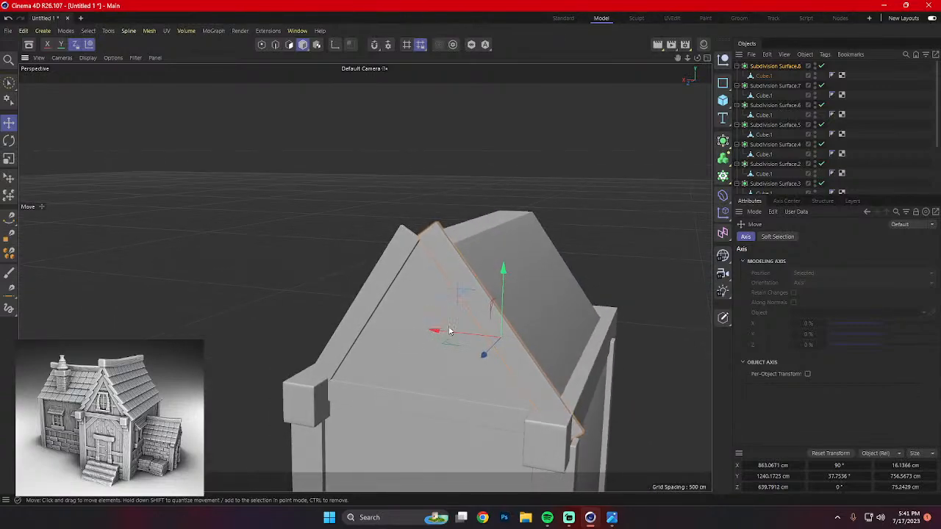
Check the reference image and reposition the second gable beam at about X 889, Y 1222 cm.
{"action": "left_click_drag", "start_coordinate": [472, 336], "coordinate": [470, 335]}
{"action": "left_click_drag", "start_coordinate": [501, 285], "coordinate": [566, 319]}
{"action": "middle_click", "coordinate": [637, 324]}
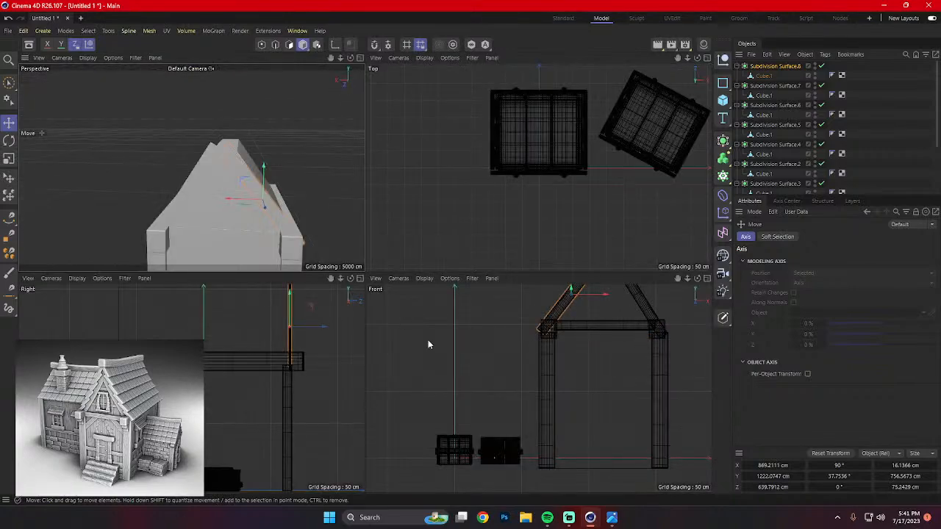
{"action": "middle_click", "coordinate": [301, 223]}
{"action": "left_click", "coordinate": [612, 517]}
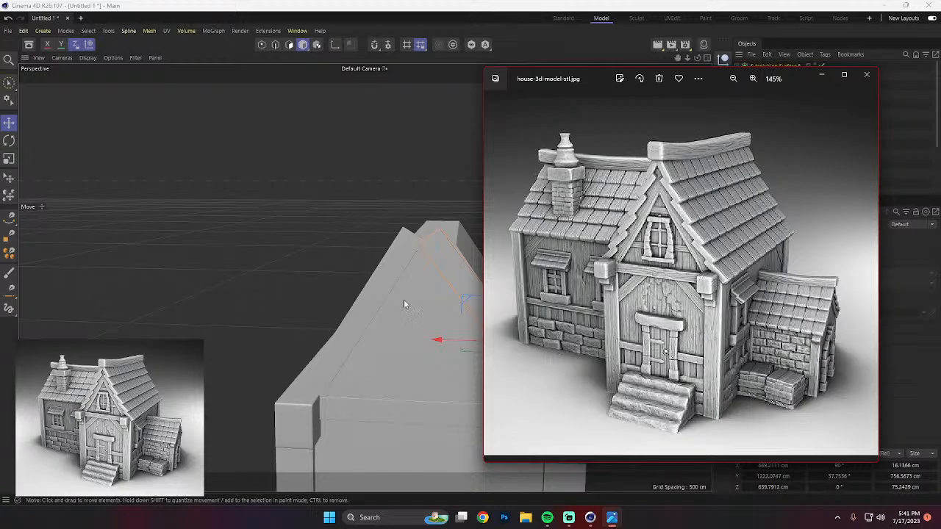
{"action": "middle_click", "coordinate": [435, 296]}
{"action": "middle_click", "coordinate": [283, 188]}
{"action": "left_click_drag", "start_coordinate": [510, 327], "coordinate": [523, 337], "text": "alt"}
{"action": "left_click", "coordinate": [523, 339]}
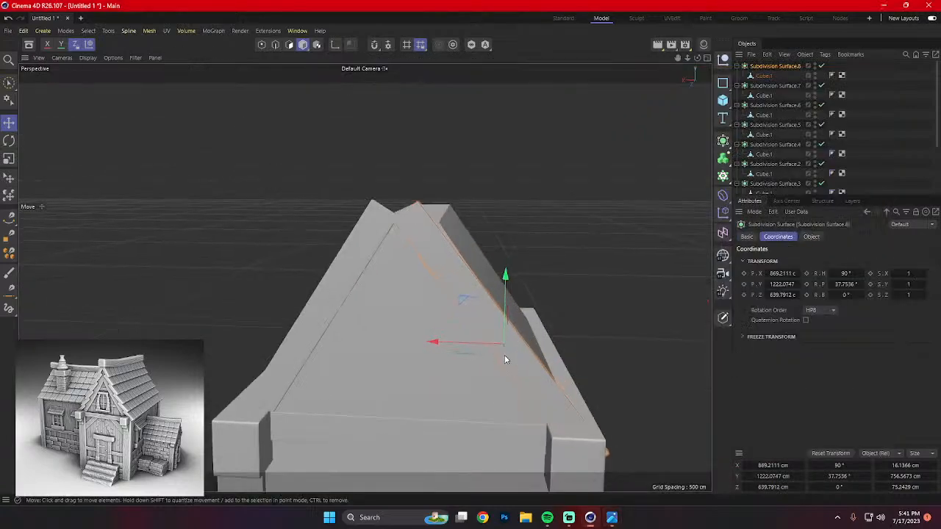
{"action": "left_click_drag", "start_coordinate": [461, 344], "coordinate": [454, 347]}
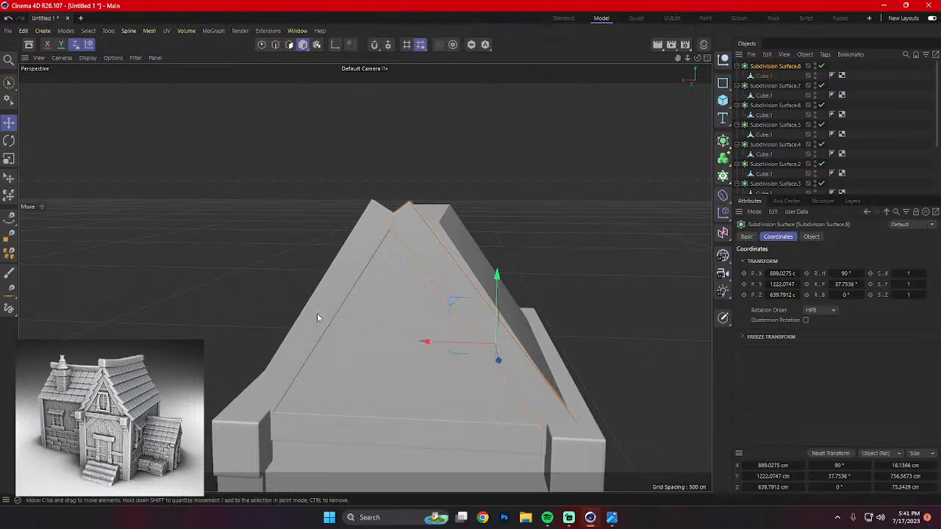
Fit the first gable beam at about X 1321 cm with a pitch of about 145.4°, and rotate the second gable beam toward its roof slope.
{"action": "left_click", "coordinate": [318, 319]}
{"action": "left_click_drag", "start_coordinate": [271, 336], "coordinate": [282, 339]}
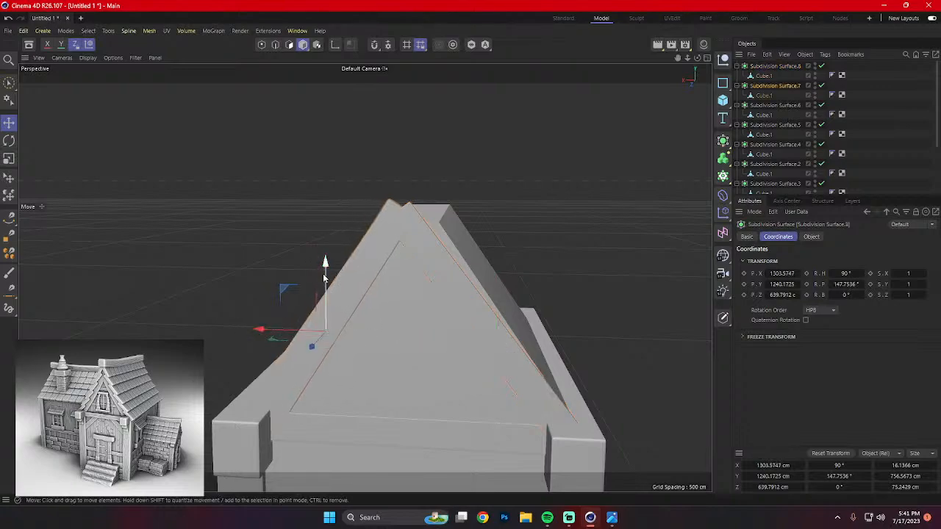
{"action": "key", "text": "r"}
{"action": "left_click_drag", "start_coordinate": [331, 290], "coordinate": [335, 297]}
{"action": "left_click", "coordinate": [462, 280]}
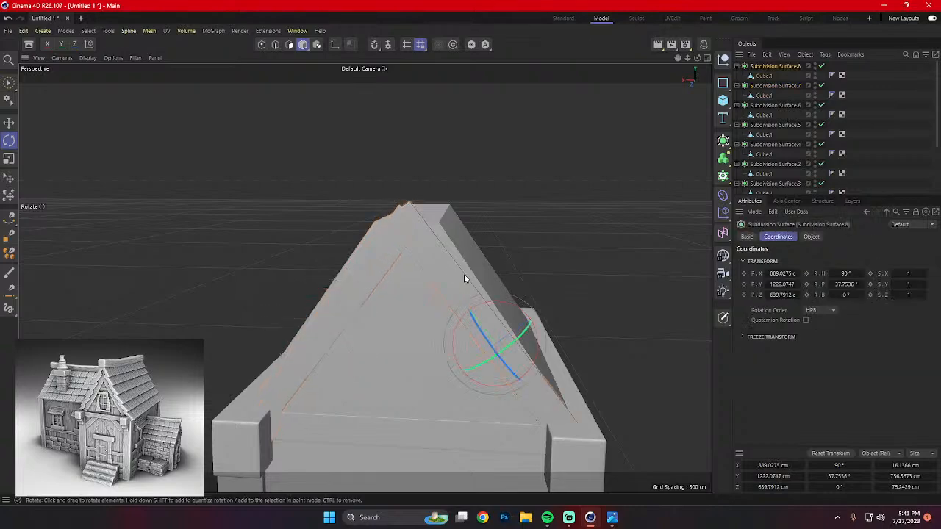
{"action": "left_click_drag", "start_coordinate": [504, 300], "coordinate": [510, 303]}
{"action": "left_click", "coordinate": [368, 273]}
{"action": "left_click_drag", "start_coordinate": [367, 273], "coordinate": [308, 327], "text": "alt"}
{"action": "key", "text": "e"}
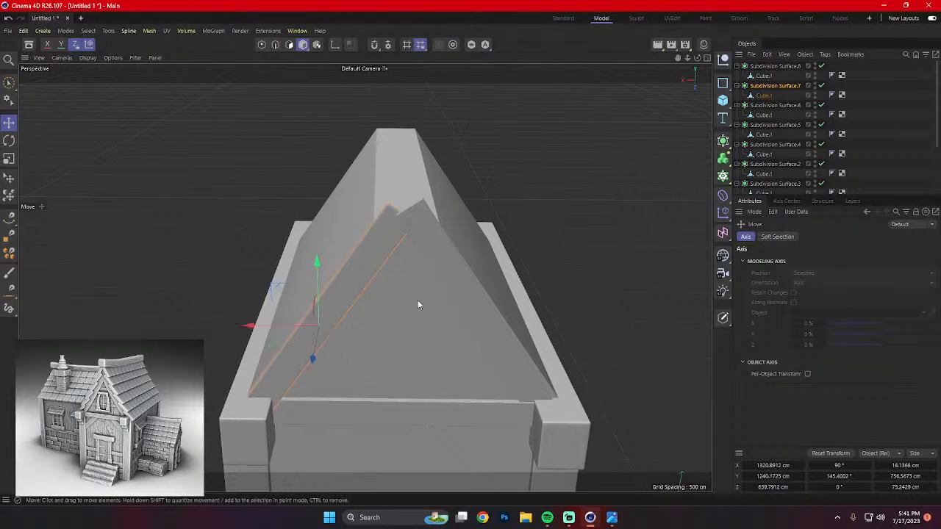
Rotate the second gable beam to a pitch of about 34.3° and move it to about X 887, Y 1229 cm so it meets the first beam.
{"action": "left_click", "coordinate": [459, 298]}
{"action": "left_click_drag", "start_coordinate": [494, 318], "coordinate": [395, 291], "text": "alt"}
{"action": "left_click", "coordinate": [522, 377]}
{"action": "left_click_drag", "start_coordinate": [537, 413], "coordinate": [574, 408], "text": "alt"}
{"action": "key", "text": "r"}
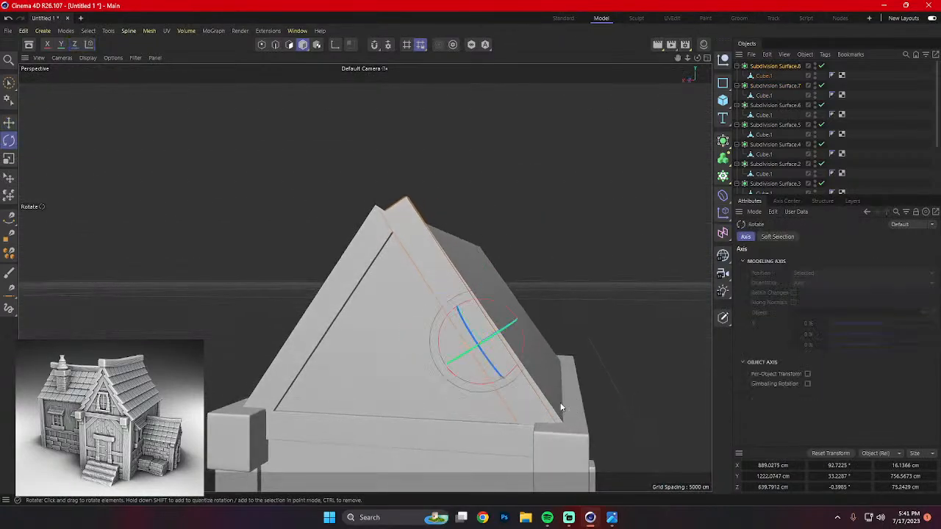
{"action": "left_click_drag", "start_coordinate": [512, 374], "coordinate": [513, 376]}
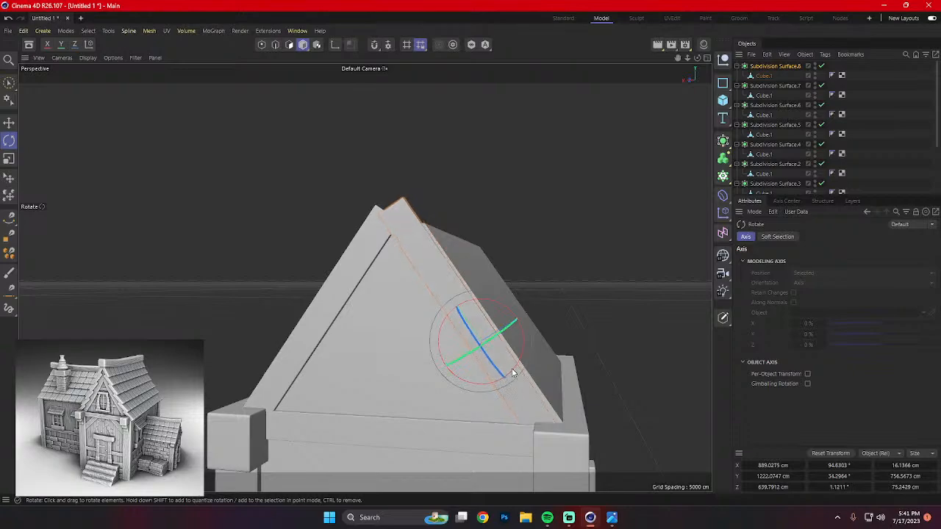
{"action": "key", "text": "e"}
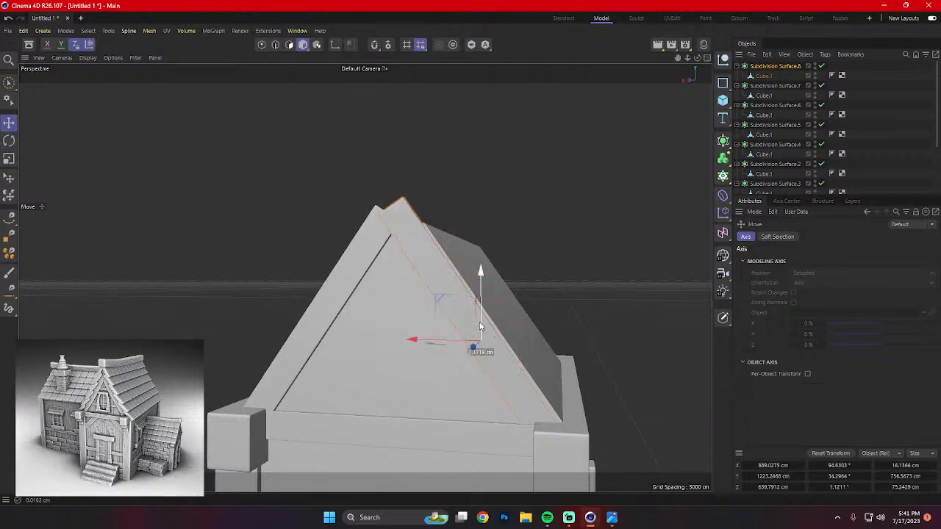
{"action": "left_click_drag", "start_coordinate": [480, 326], "coordinate": [443, 341]}
{"action": "left_click", "coordinate": [596, 260]}
Compare the gable beams and roof edge with the house reference image.
{"action": "scroll", "coordinate": [569, 285], "scroll_direction": "down", "scroll_amount": 5}
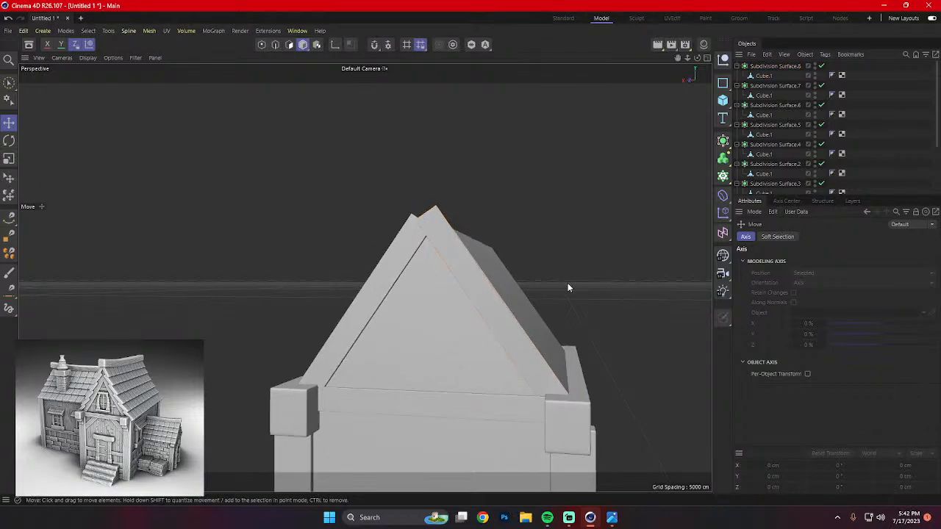
{"action": "left_click_drag", "start_coordinate": [579, 331], "coordinate": [549, 336], "text": "alt"}
{"action": "key", "text": "F5"}
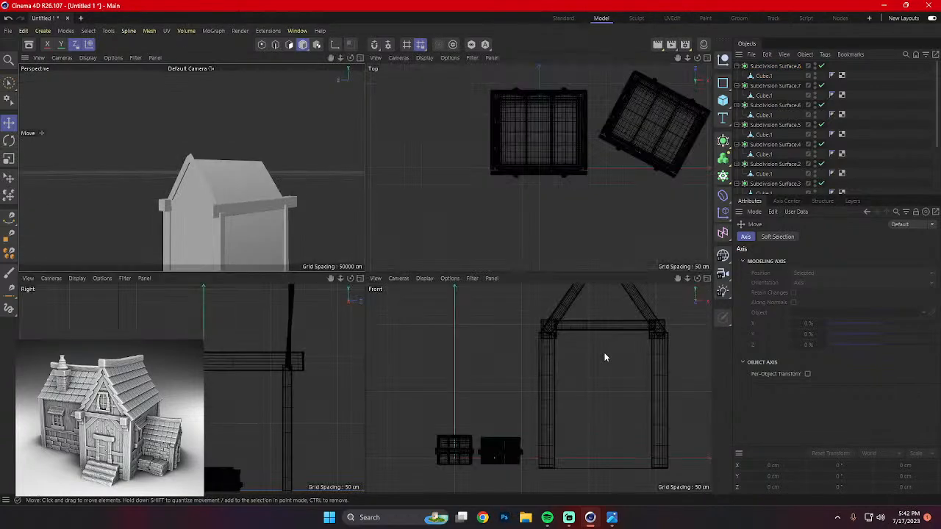
{"action": "middle_click", "coordinate": [259, 239]}
{"action": "left_click", "coordinate": [612, 517]}
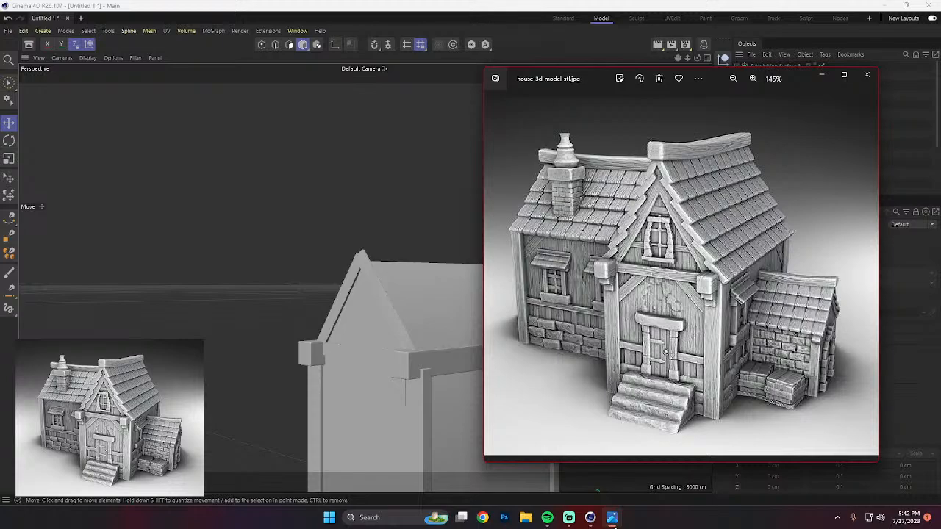
{"action": "scroll", "coordinate": [443, 401], "scroll_direction": "down", "scroll_amount": 4}
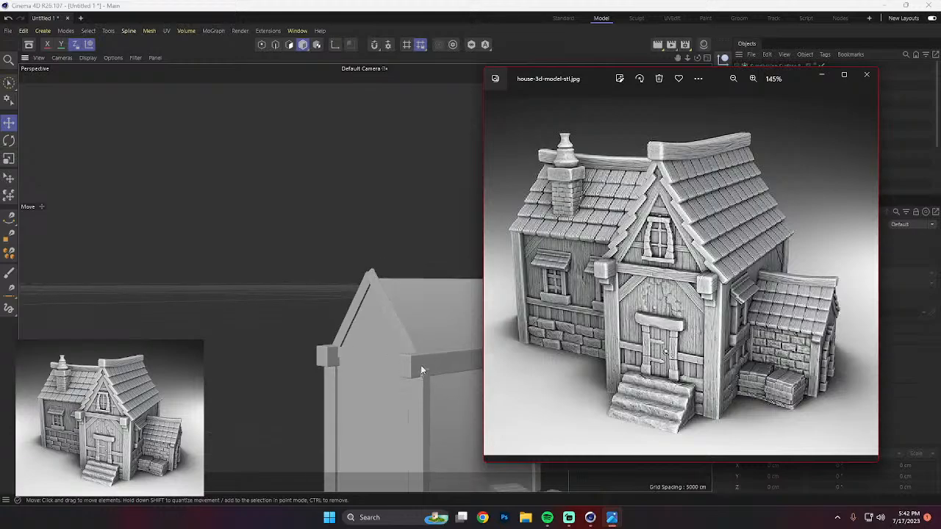
{"action": "middle_click_drag", "start_coordinate": [421, 322], "coordinate": [356, 297], "text": "alt"}
{"action": "left_click_drag", "start_coordinate": [441, 345], "coordinate": [472, 389], "text": "alt"}
Duplicate the long side beam away from the house and scale the copy into a block of about 142 × 40 × 223 cm.
{"action": "left_click", "coordinate": [420, 342]}
{"action": "key", "text": "t"}
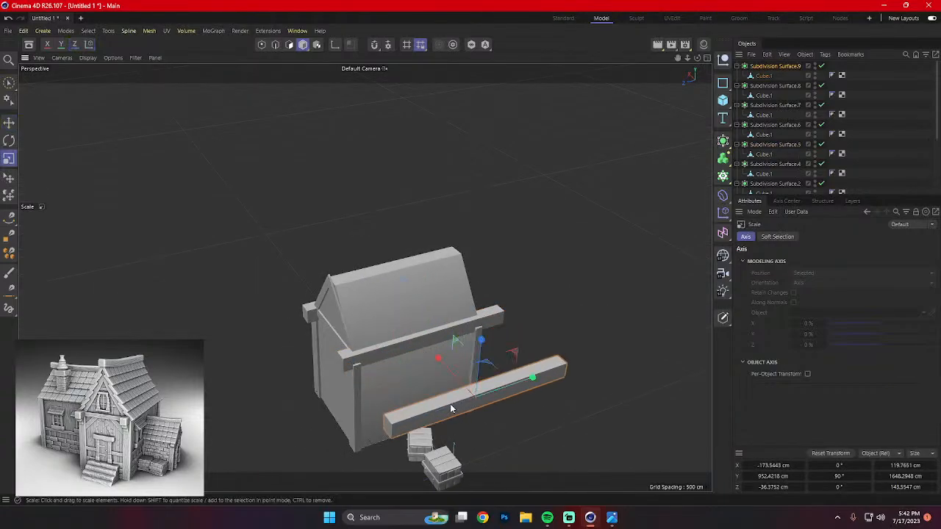
{"action": "left_click_drag", "start_coordinate": [529, 378], "coordinate": [479, 400]}
{"action": "scroll", "coordinate": [489, 390], "scroll_direction": "up", "scroll_amount": 4}
{"action": "left_click_drag", "start_coordinate": [477, 346], "coordinate": [480, 320]}
{"action": "left_click_drag", "start_coordinate": [560, 389], "coordinate": [563, 384], "text": "alt"}
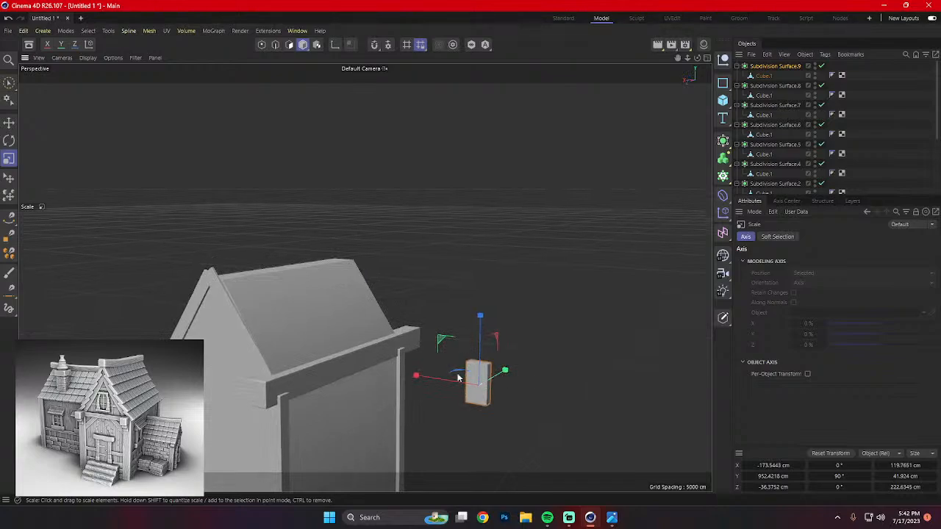
{"action": "left_click_drag", "start_coordinate": [418, 375], "coordinate": [407, 376]}
{"action": "left_click_drag", "start_coordinate": [510, 373], "coordinate": [474, 404], "text": "alt"}
{"action": "left_click_drag", "start_coordinate": [528, 401], "coordinate": [520, 404]}
Lay the new block flat and set its pitch rotation to exactly 180°.
{"action": "key", "text": "r"}
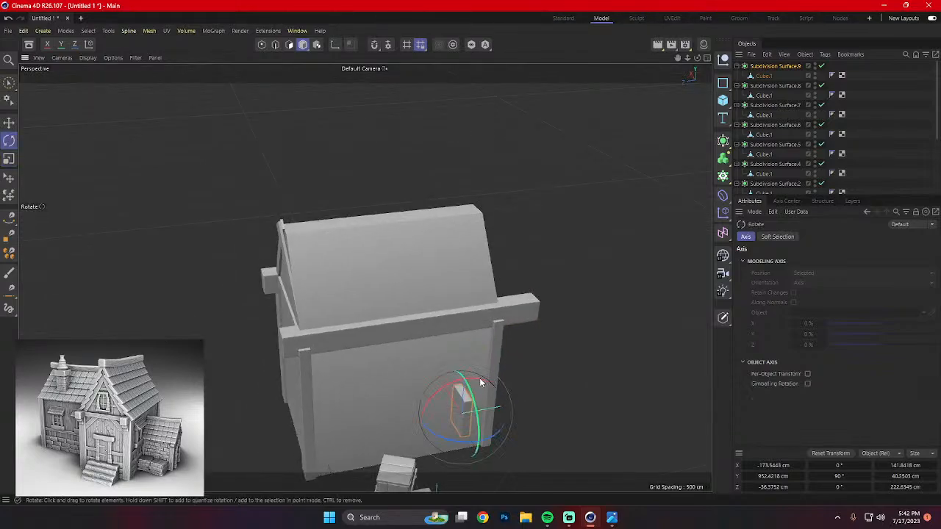
{"action": "left_click_drag", "start_coordinate": [479, 377], "coordinate": [513, 421]}
{"action": "left_click", "coordinate": [843, 476]}
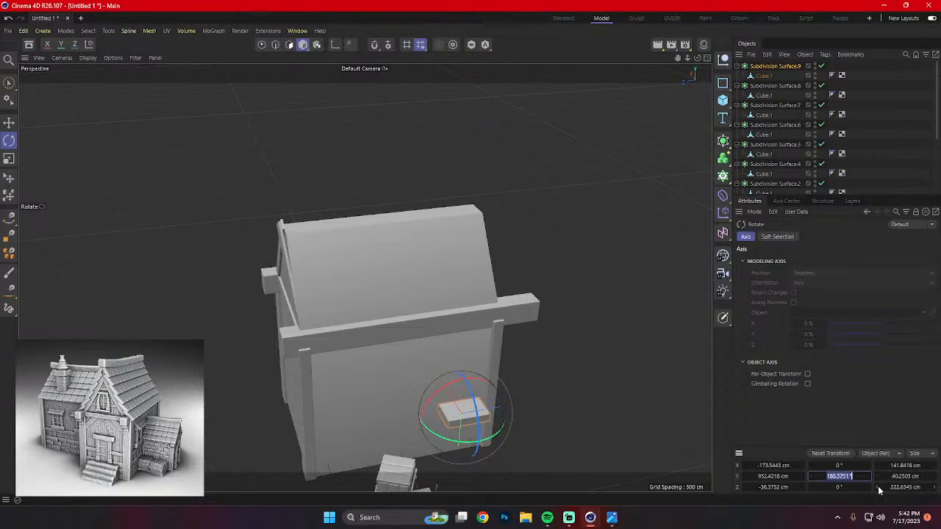
{"action": "type", "text": "180"}
{"action": "left_click", "coordinate": [623, 399]}
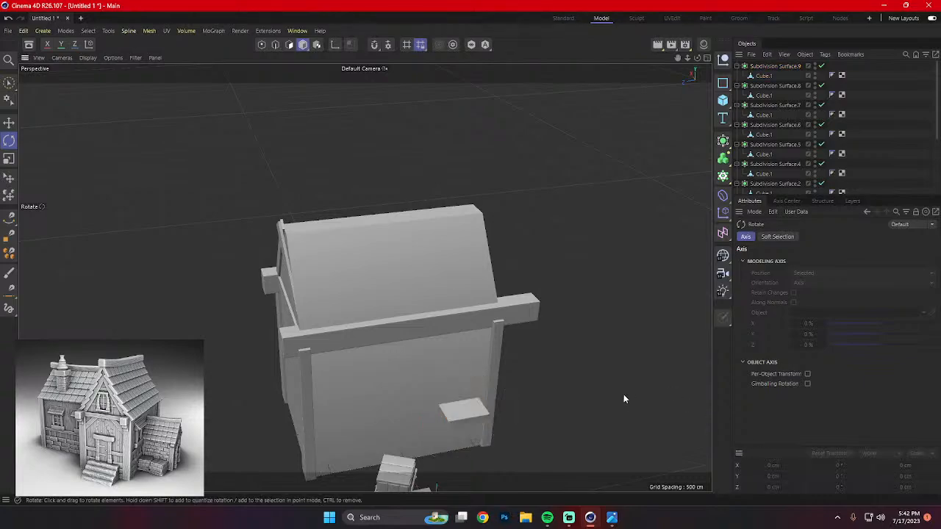
Rotate the block's heading to 90° so it lies crosswise to the house.
{"action": "left_click", "coordinate": [479, 416]}
{"action": "left_click_drag", "start_coordinate": [480, 417], "coordinate": [573, 435], "text": "alt"}
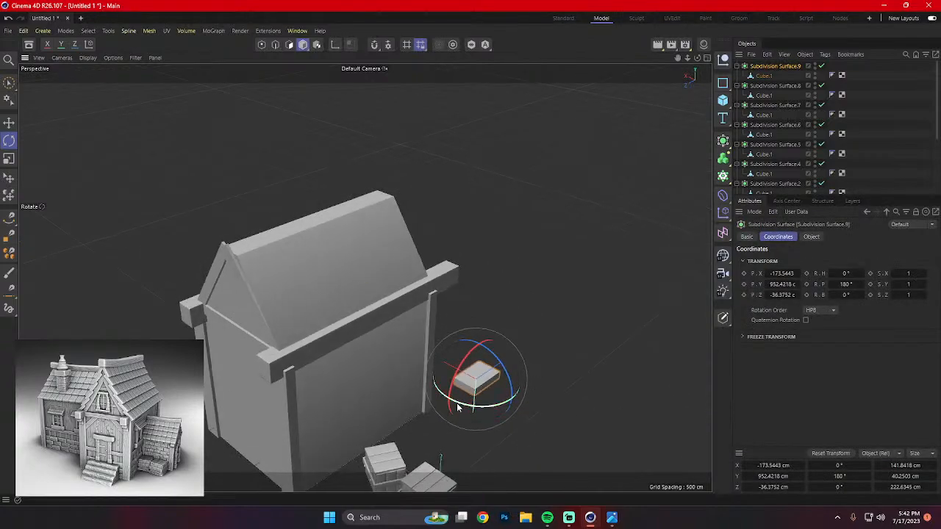
{"action": "left_click_drag", "start_coordinate": [458, 405], "coordinate": [524, 402]}
{"action": "left_click", "coordinate": [838, 465]}
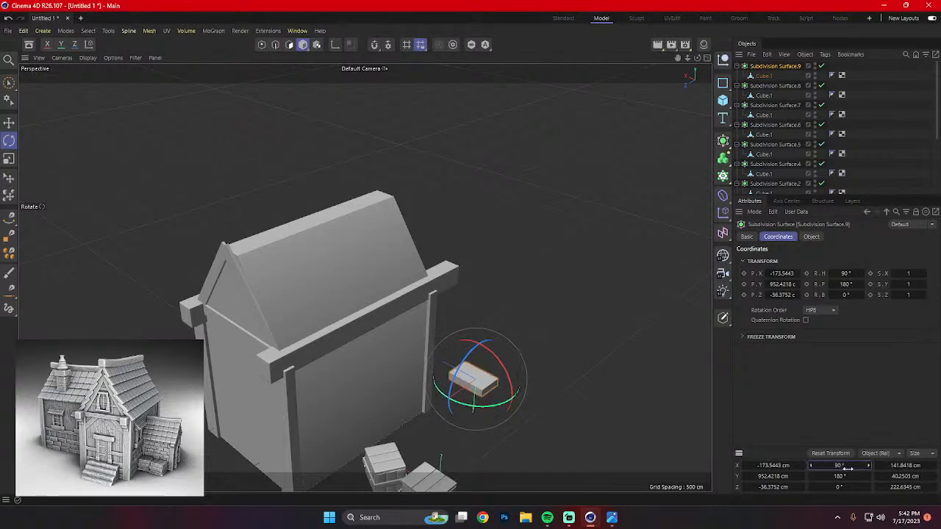
Move the block onto the roof near the ridge at about X 987, Y 1395, Z 370 cm.
{"action": "key", "text": "e"}
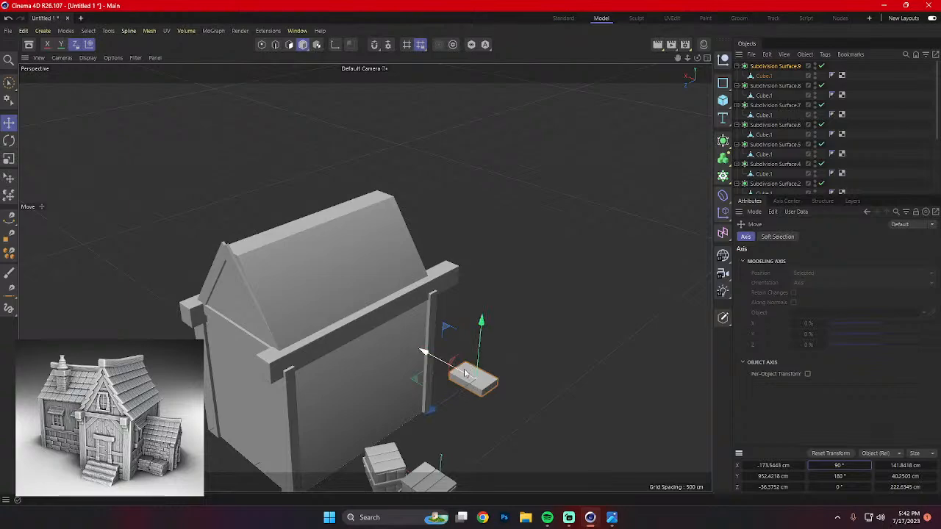
{"action": "left_click_drag", "start_coordinate": [465, 373], "coordinate": [297, 316]}
{"action": "scroll", "coordinate": [304, 322], "scroll_direction": "up", "scroll_amount": 2}
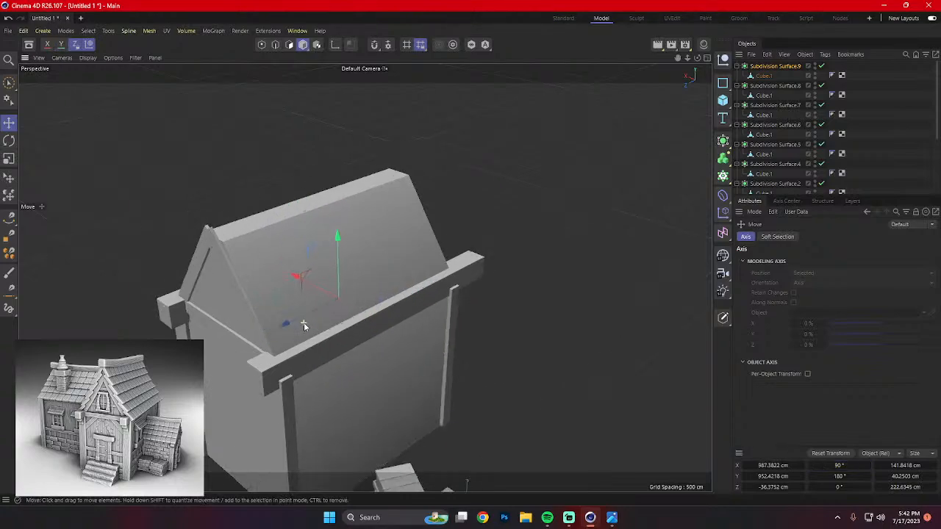
{"action": "scroll", "coordinate": [303, 322], "scroll_direction": "up", "scroll_amount": 2}
{"action": "left_click_drag", "start_coordinate": [346, 224], "coordinate": [374, 147]}
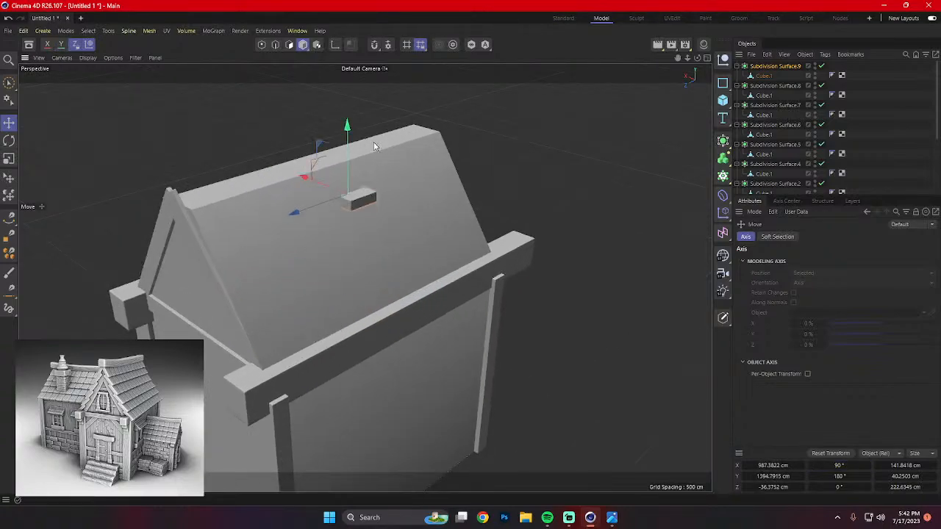
{"action": "left_click_drag", "start_coordinate": [328, 246], "coordinate": [395, 242], "text": "alt"}
{"action": "left_click_drag", "start_coordinate": [289, 217], "coordinate": [249, 273]}
Scale the block down uniformly to about 92 × 26 × 144 cm.
{"action": "key", "text": "r"}
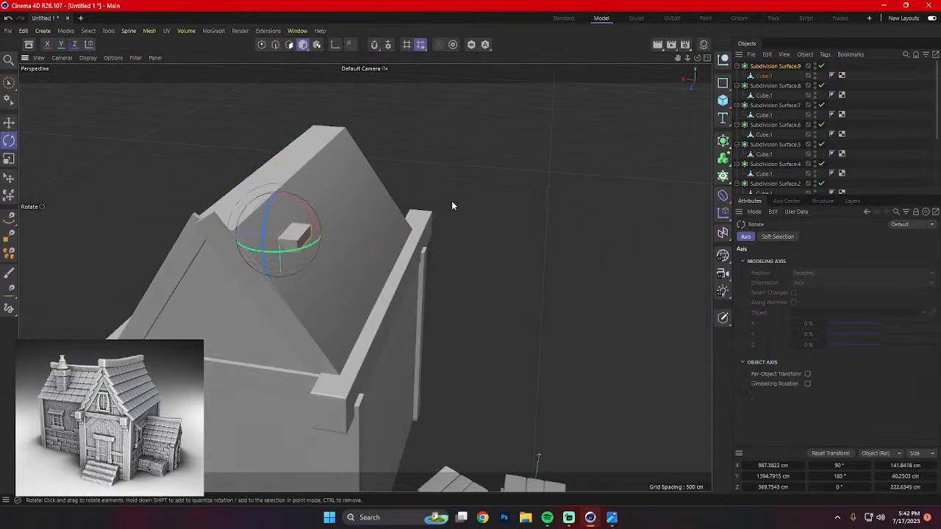
{"action": "key", "text": "t"}
{"action": "left_click_drag", "start_coordinate": [607, 182], "coordinate": [369, 222]}
Move the block to the front roof edge at about Y 1470, Z 640 cm and tilt it to a pitch of about 134.5°.
{"action": "key", "text": "e"}
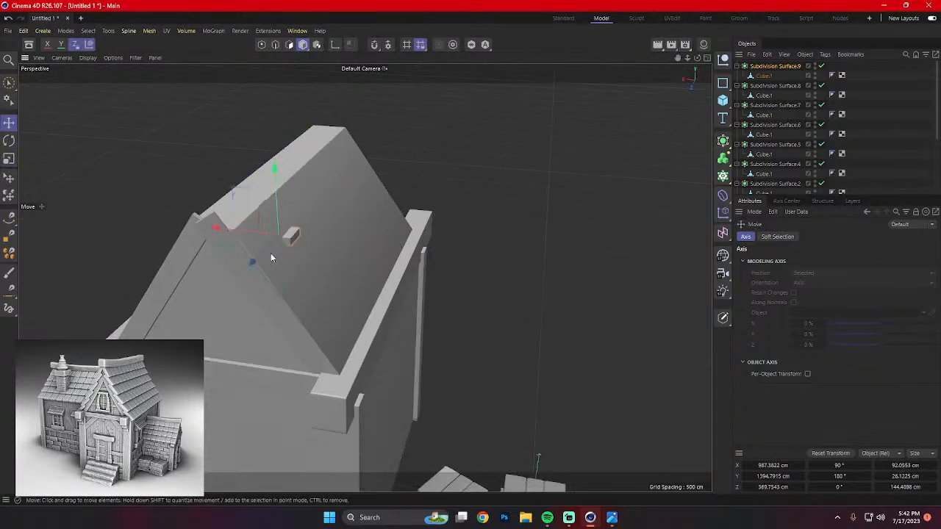
{"action": "mouse_move", "coordinate": [270, 257]}
{"action": "left_mouse_down"}
{"action": "mouse_move", "coordinate": [217, 294]}
{"action": "mouse_move", "coordinate": [288, 236]}
{"action": "mouse_move", "coordinate": [276, 245]}
{"action": "mouse_move", "coordinate": [275, 235]}
{"action": "mouse_move", "coordinate": [291, 262]}
{"action": "mouse_move", "coordinate": [269, 272]}
{"action": "left_mouse_up"}
{"action": "key", "text": "r"}
{"action": "key", "text": "e"}
{"action": "left_click_drag", "start_coordinate": [241, 222], "coordinate": [263, 169]}
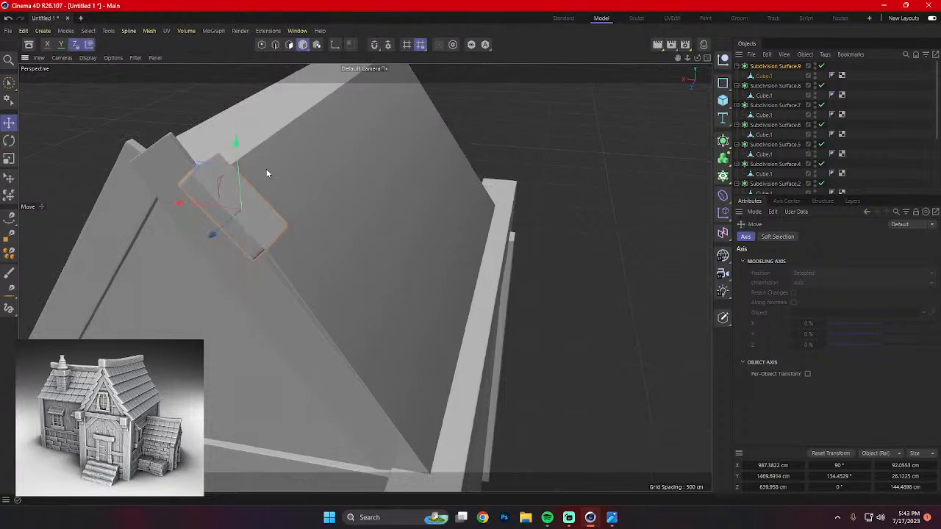
Adjust the second gable beam's bank rotation to straighten it against the front gable wall.
{"action": "scroll", "coordinate": [251, 224], "scroll_direction": "up", "scroll_amount": 2}
{"action": "left_click_drag", "start_coordinate": [251, 227], "coordinate": [174, 247], "text": "alt"}
{"action": "left_click", "coordinate": [249, 109]}
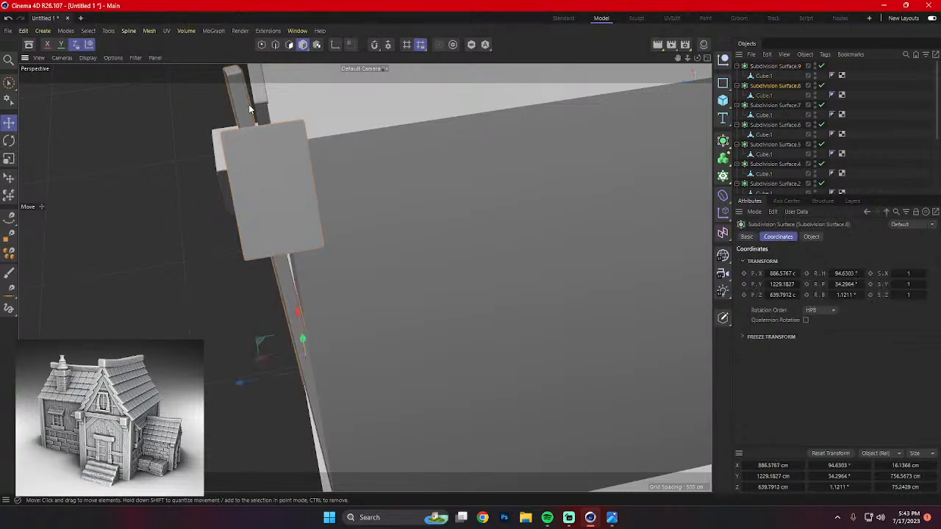
{"action": "key", "text": "r"}
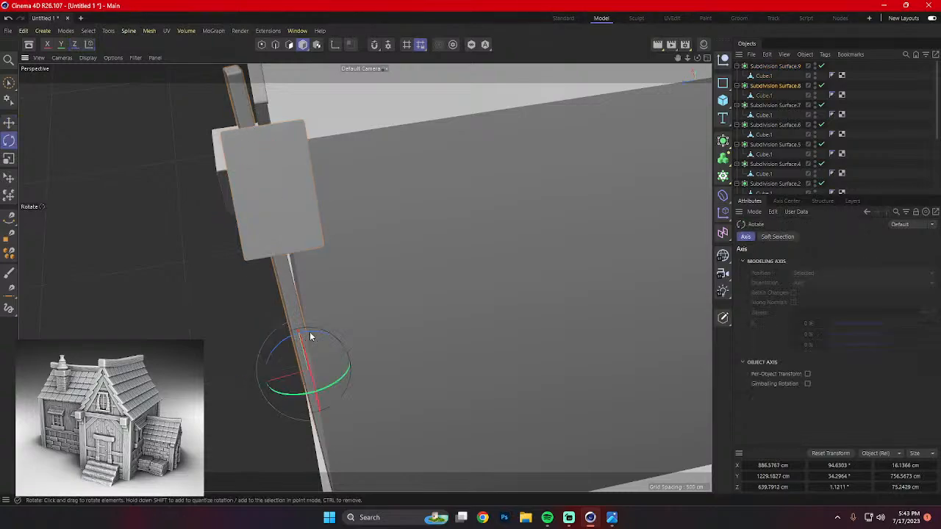
{"action": "left_click_drag", "start_coordinate": [307, 336], "coordinate": [408, 337]}
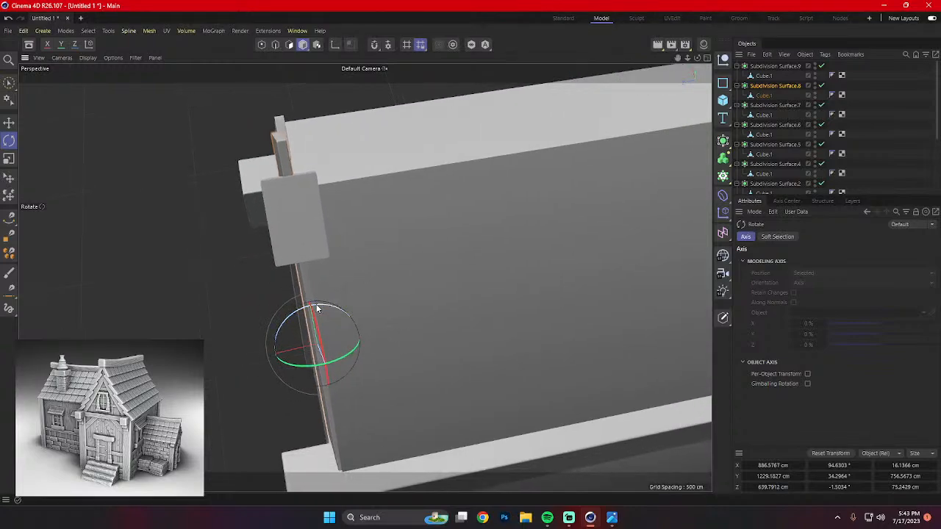
{"action": "left_click_drag", "start_coordinate": [317, 309], "coordinate": [317, 304]}
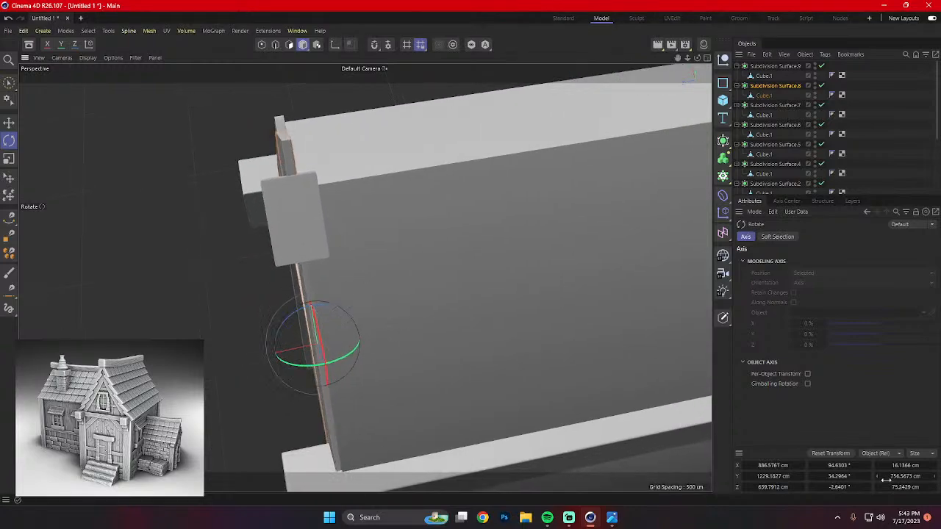
{"action": "left_click", "coordinate": [840, 487]}
{"action": "left_click", "coordinate": [696, 468]}
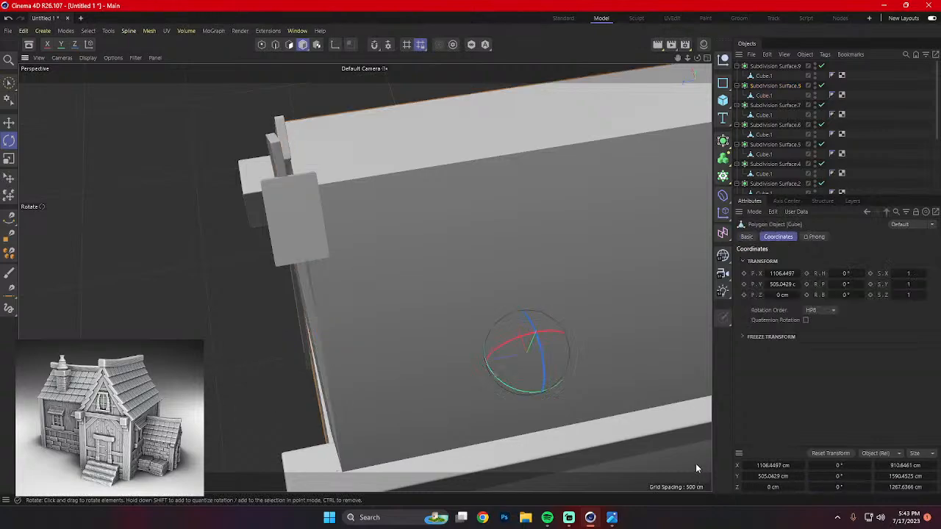
Rotate the thin trim board along the gable's sloping edge slightly to line it up with the roof edge.
{"action": "left_click", "coordinate": [329, 312]}
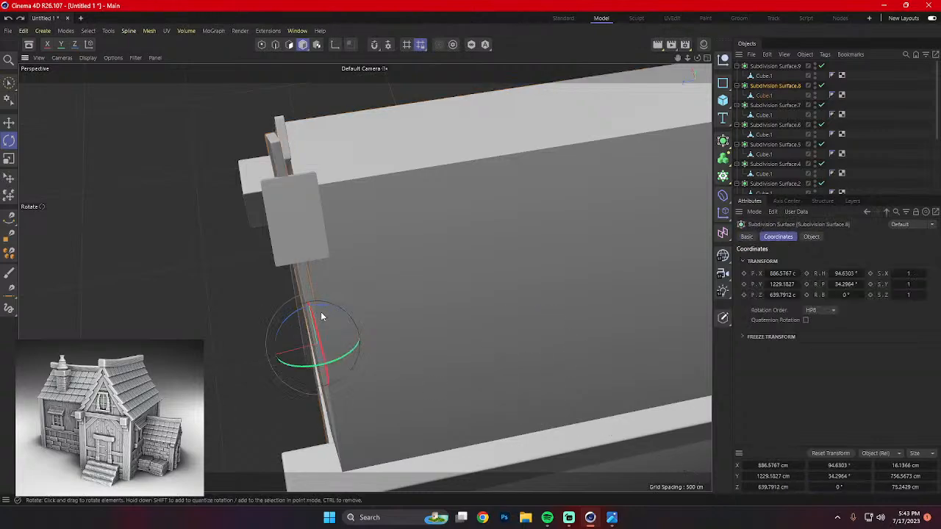
{"action": "scroll", "coordinate": [323, 316], "scroll_direction": "up", "scroll_amount": 4}
{"action": "left_click_drag", "start_coordinate": [311, 321], "coordinate": [313, 319]}
Slide the flat shingle beside the ridge to about Z 587 cm and tilt it to a pitch of about 125.5°.
{"action": "scroll", "coordinate": [330, 311], "scroll_direction": "down", "scroll_amount": 2}
{"action": "mouse_move", "coordinate": [378, 237]}
{"action": "left_mouse_down", "text": "alt"}
{"action": "mouse_move", "coordinate": [439, 275]}
{"action": "mouse_move", "coordinate": [521, 244]}
{"action": "mouse_move", "coordinate": [558, 176]}
{"action": "mouse_move", "coordinate": [558, 152]}
{"action": "mouse_move", "coordinate": [401, 247]}
{"action": "mouse_move", "coordinate": [317, 198]}
{"action": "left_mouse_up", "text": "alt"}
{"action": "left_click", "coordinate": [310, 195]}
{"action": "key", "text": "e"}
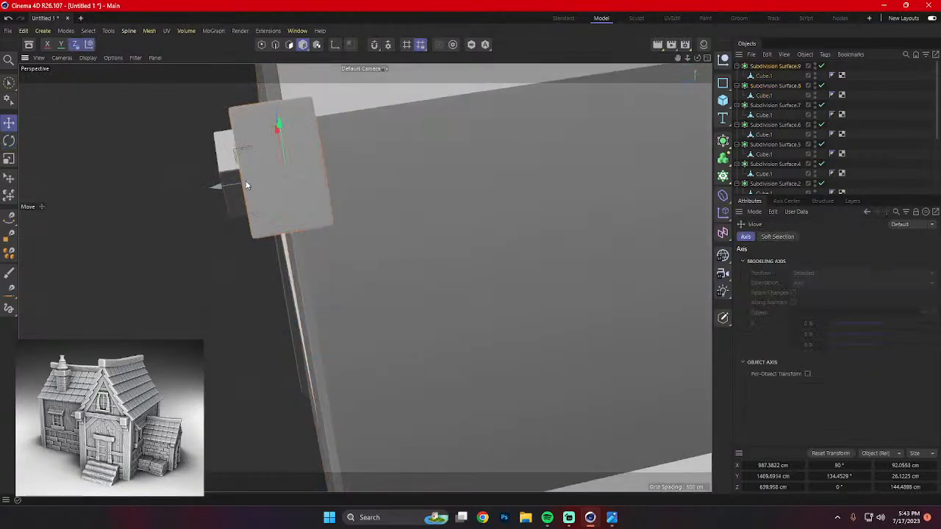
{"action": "left_click_drag", "start_coordinate": [247, 185], "coordinate": [367, 199], "text": "alt"}
{"action": "key", "text": "r"}
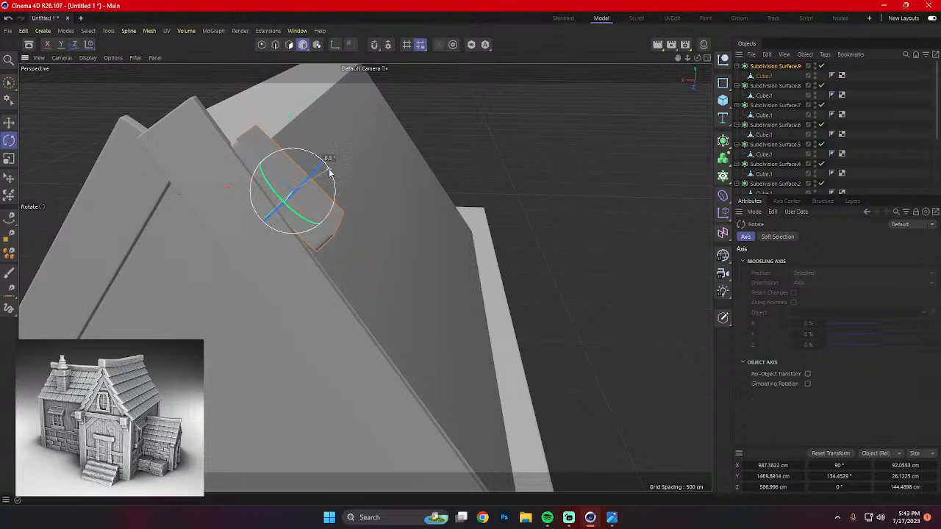
{"action": "left_click_drag", "start_coordinate": [330, 170], "coordinate": [331, 176]}
Consult the reference house image and reposition the shingle over the roof's upper edge at about X 1026, Y 1536, Z 611 cm.
{"action": "left_click_drag", "start_coordinate": [298, 240], "coordinate": [515, 291], "text": "alt"}
{"action": "key", "text": "e"}
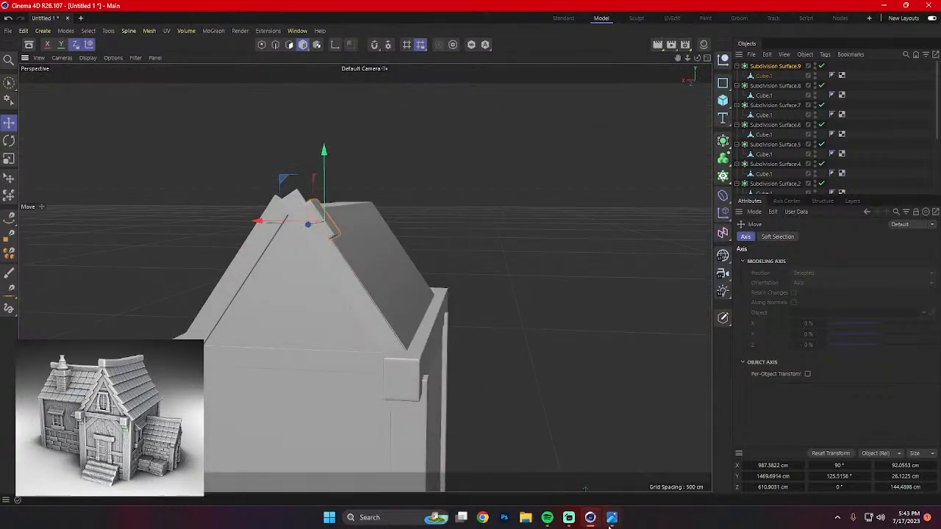
{"action": "left_click", "coordinate": [610, 524]}
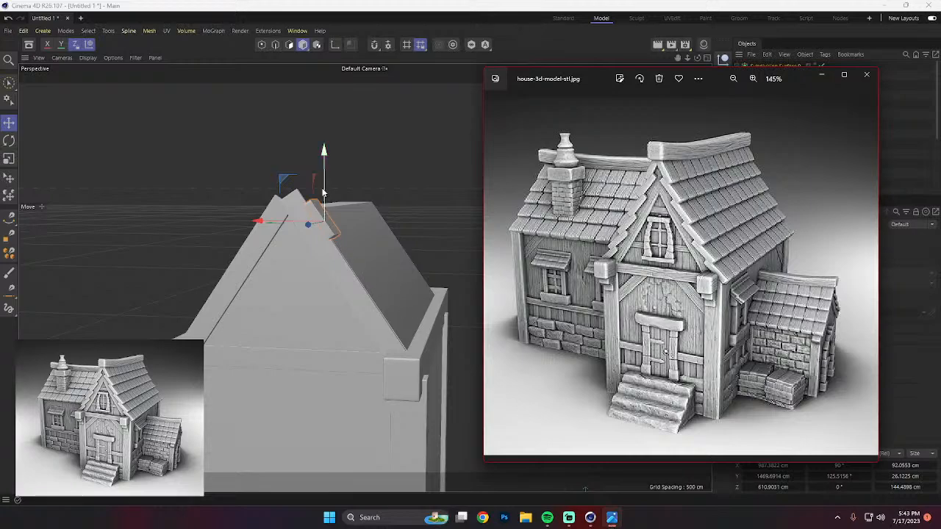
{"action": "left_click_drag", "start_coordinate": [324, 177], "coordinate": [324, 153]}
{"action": "scroll", "coordinate": [317, 193], "scroll_direction": "up", "scroll_amount": 5}
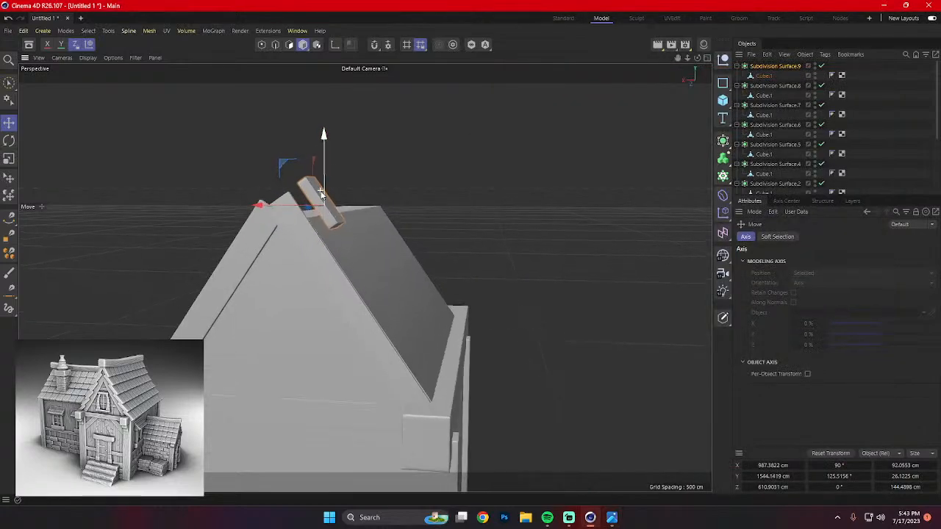
{"action": "left_click_drag", "start_coordinate": [286, 207], "coordinate": [261, 194]}
{"action": "scroll", "coordinate": [313, 228], "scroll_direction": "up", "scroll_amount": 3}
{"action": "left_click_drag", "start_coordinate": [269, 228], "coordinate": [374, 218], "text": "alt"}
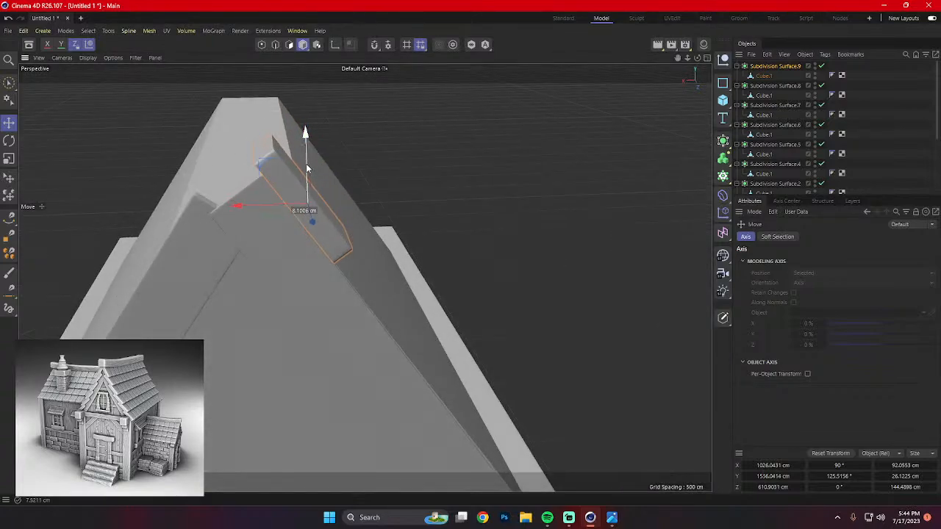
{"action": "left_click_drag", "start_coordinate": [307, 162], "coordinate": [320, 217], "text": "alt"}
Try to tilt the shingle to about 140.7° and shift it to fit the roof edge.
{"action": "key", "text": "r"}
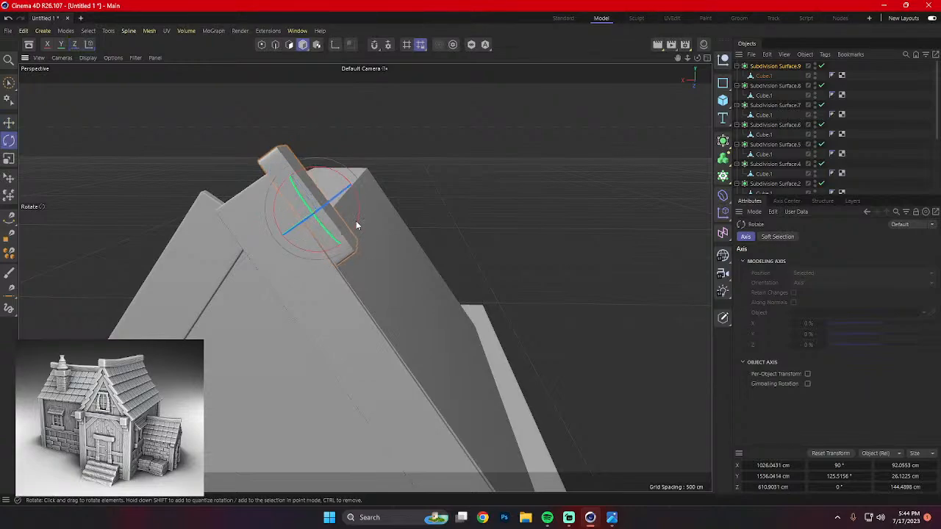
{"action": "left_click_drag", "start_coordinate": [359, 213], "coordinate": [320, 183]}
{"action": "key", "text": "e"}
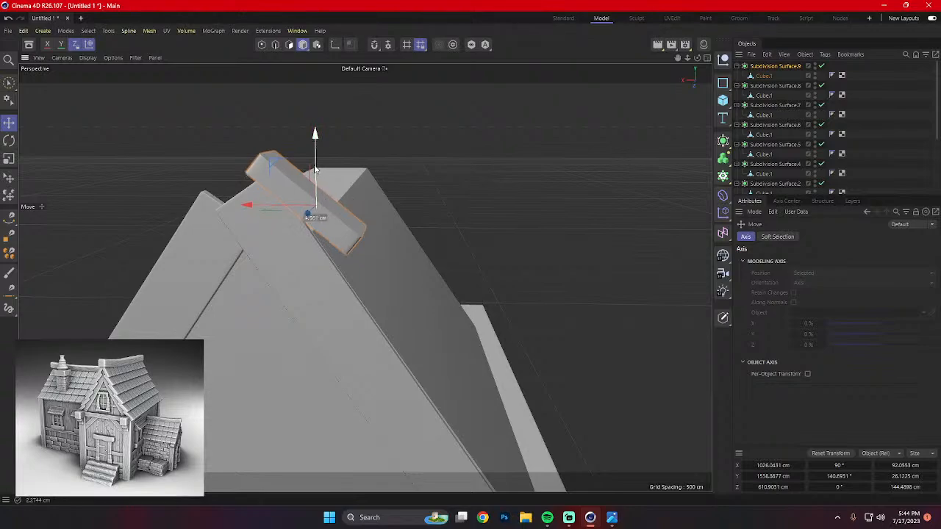
{"action": "left_click_drag", "start_coordinate": [264, 196], "coordinate": [262, 202]}
{"action": "left_click_drag", "start_coordinate": [393, 248], "coordinate": [230, 335], "text": "alt"}
{"action": "key", "text": "ctrl+z"}
{"action": "key", "text": "ctrl+z"}
{"action": "key", "text": "ctrl+z"}
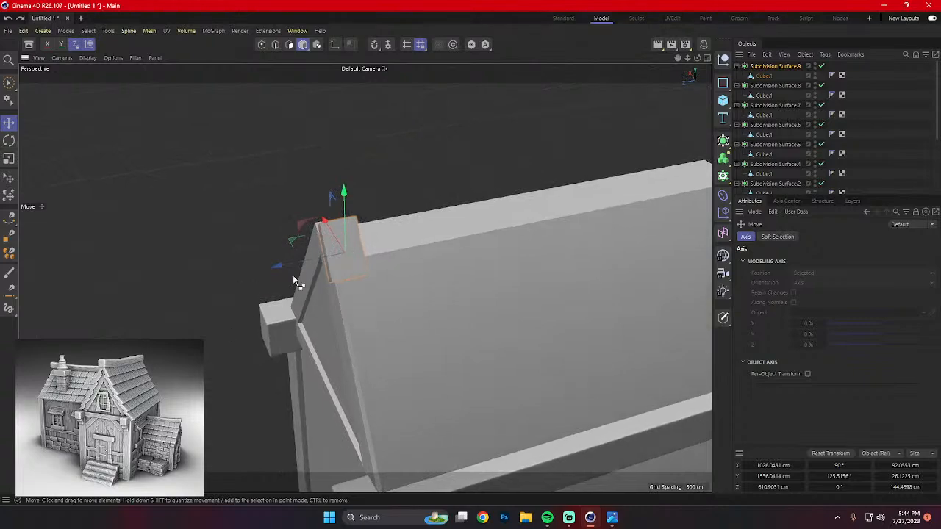
Duplicate the shingle side by side along the ridge into a row of eight and select the whole row.
{"action": "left_click_drag", "start_coordinate": [281, 263], "coordinate": [405, 292]}
{"action": "left_click", "coordinate": [345, 261]}
{"action": "left_click", "coordinate": [371, 268], "text": "shift"}
{"action": "left_click", "coordinate": [216, 311], "text": "shift"}
{"action": "left_click", "coordinate": [255, 313], "text": "shift"}
{"action": "left_click", "coordinate": [217, 307], "text": "shift"}
{"action": "left_click", "coordinate": [254, 303], "text": "shift"}
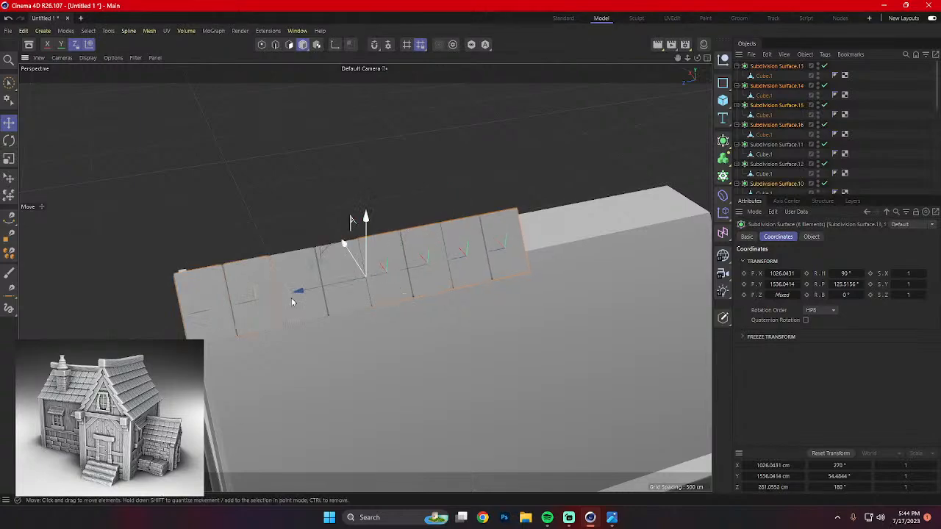
Duplicate the eight-shingle row towards the far end of the roof and delete the surplus shingles beyond the roof edge.
{"action": "left_click_drag", "start_coordinate": [296, 300], "coordinate": [606, 247], "text": "ctrl"}
{"action": "middle_click_drag", "start_coordinate": [582, 265], "coordinate": [465, 274], "text": "alt"}
{"action": "left_click_drag", "start_coordinate": [468, 275], "coordinate": [411, 251], "text": "alt"}
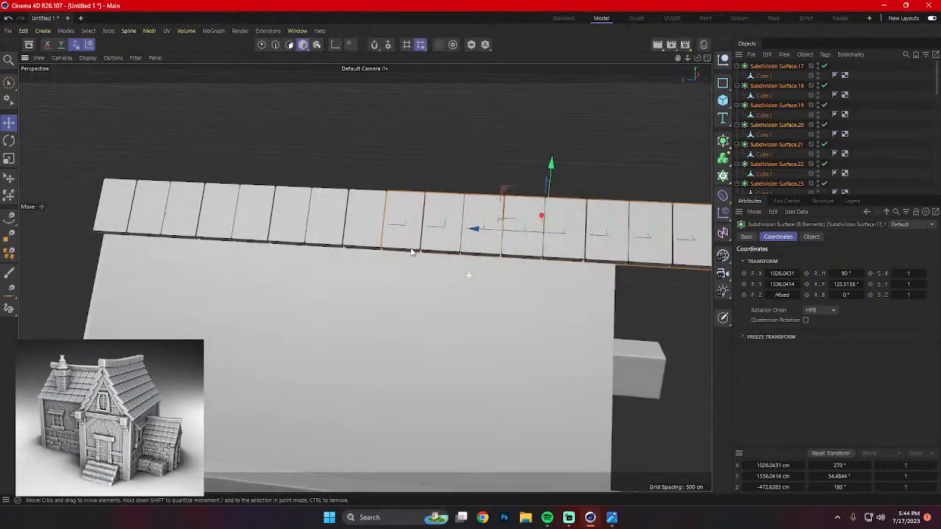
{"action": "left_click", "coordinate": [650, 256]}
{"action": "key", "text": "Delete"}
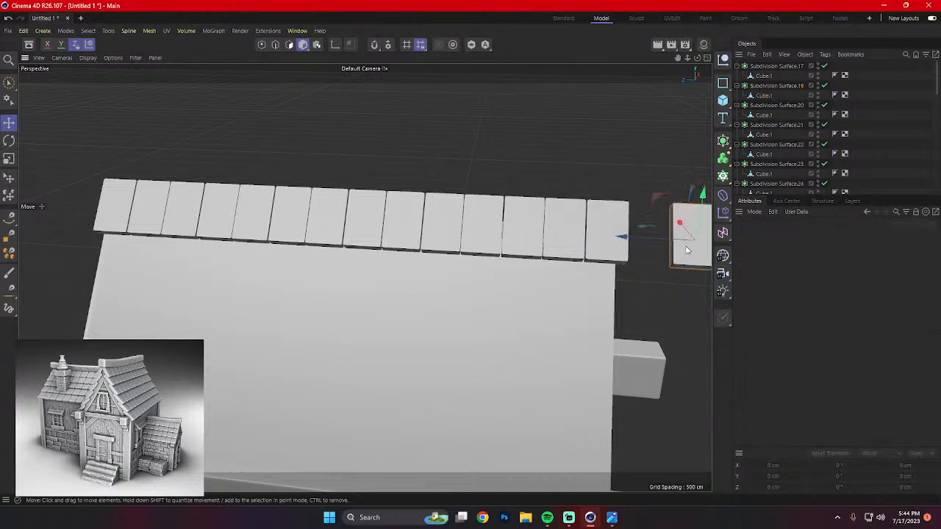
{"action": "key", "text": "Delete"}
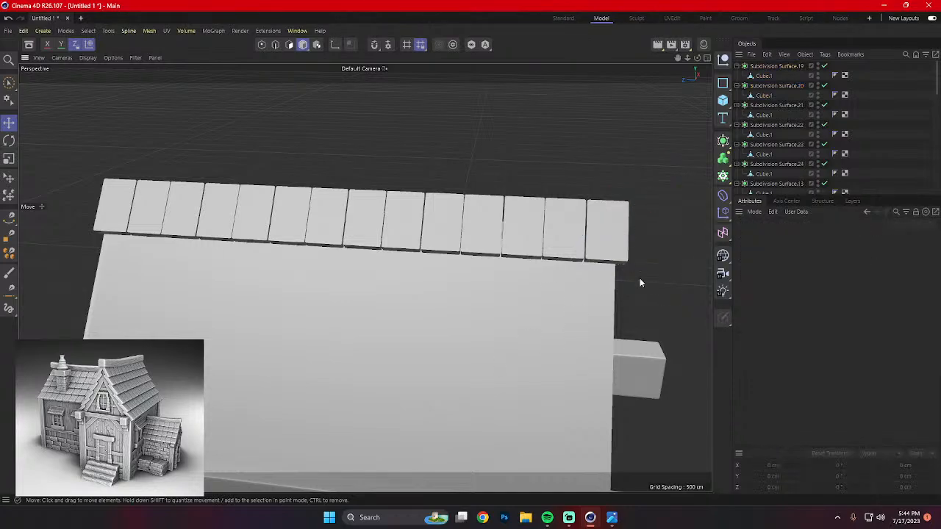
Compare the shingle row with the roof tiles in the reference image and move that image window off the viewport.
{"action": "left_click_drag", "start_coordinate": [451, 337], "coordinate": [496, 321], "text": "alt"}
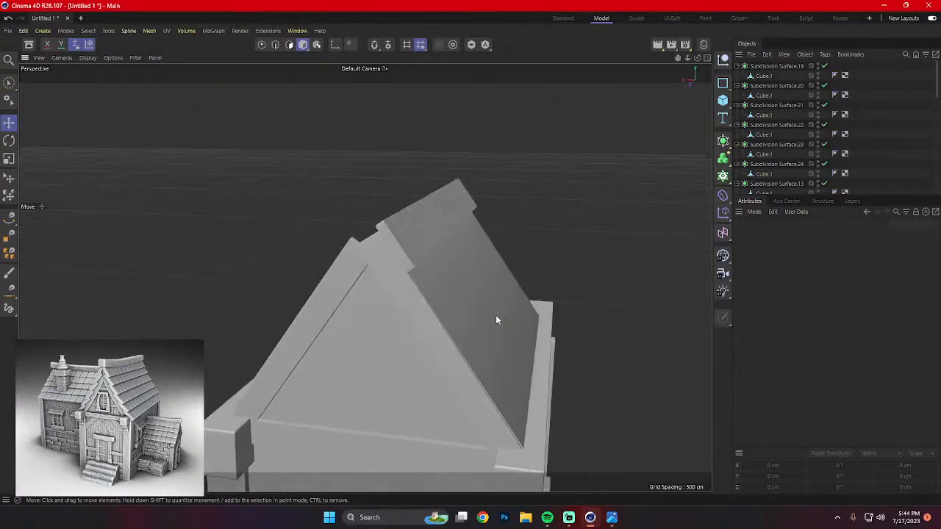
{"action": "left_click", "coordinate": [611, 518]}
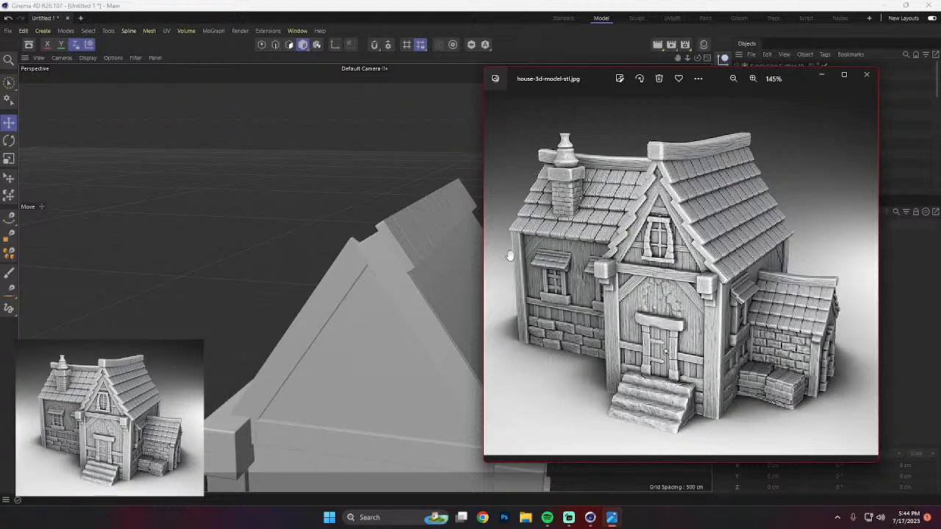
{"action": "left_click_drag", "start_coordinate": [592, 75], "coordinate": [0, 133]}
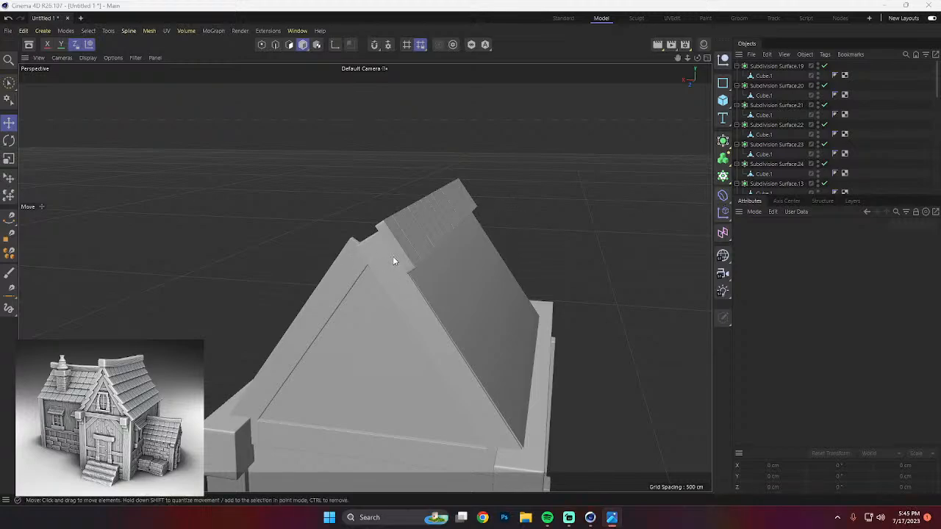
Select all fourteen shingles in the row along the ridge.
{"action": "scroll", "coordinate": [395, 257], "scroll_direction": "up", "scroll_amount": 5}
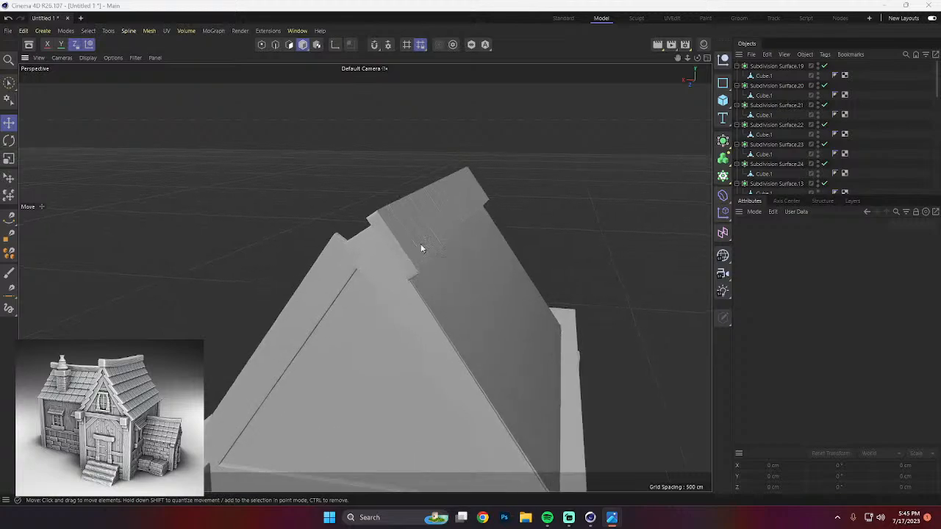
{"action": "left_click", "coordinate": [411, 250]}
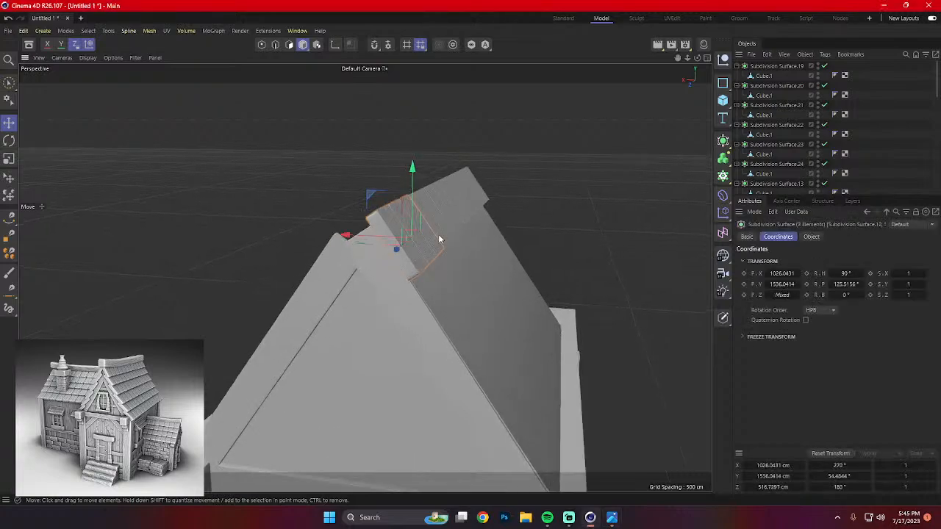
{"action": "left_click", "coordinate": [448, 229], "text": "shift"}
{"action": "left_click", "coordinate": [455, 222], "text": "shift"}
{"action": "left_click", "coordinate": [463, 216], "text": "shift"}
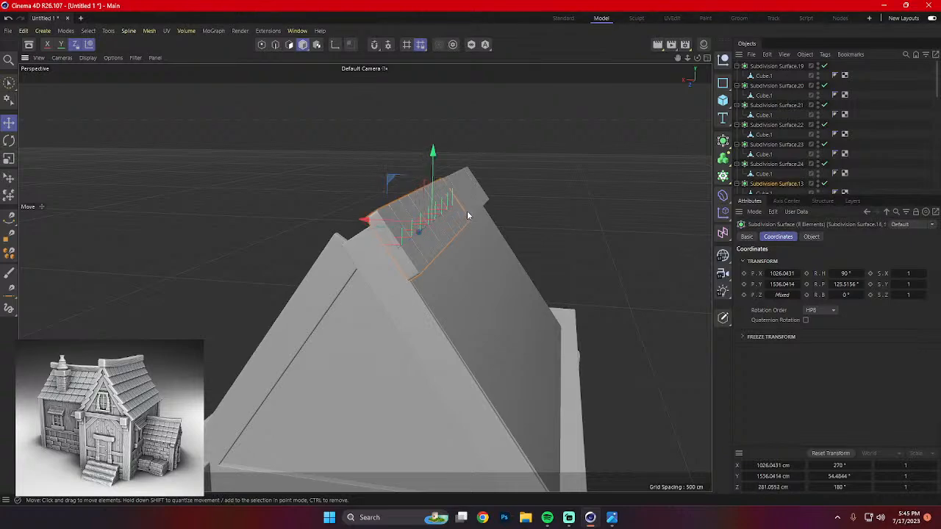
{"action": "left_click", "coordinate": [470, 209], "text": "shift"}
{"action": "left_click", "coordinate": [479, 205], "text": "shift"}
{"action": "left_click", "coordinate": [482, 202], "text": "shift"}
{"action": "left_click", "coordinate": [480, 208], "text": "shift"}
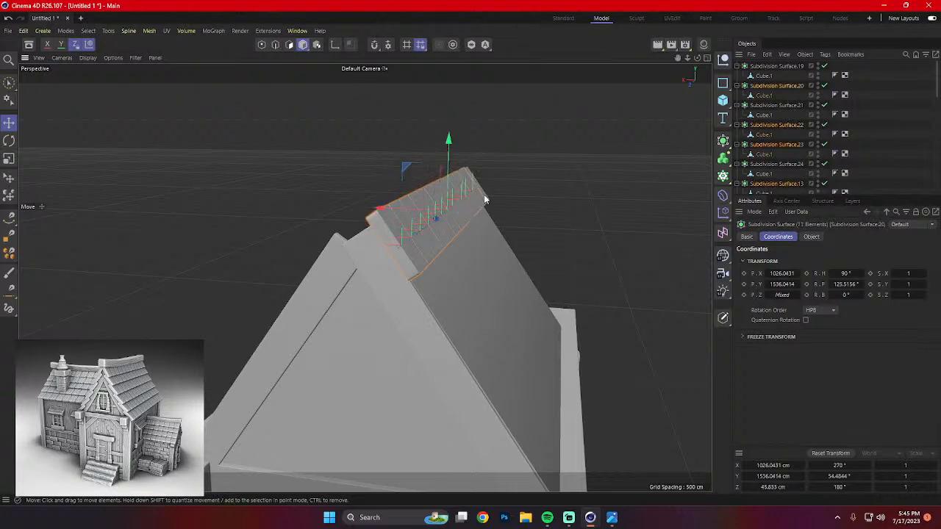
{"action": "left_click", "coordinate": [478, 215], "text": "shift"}
{"action": "left_click_drag", "start_coordinate": [491, 252], "coordinate": [471, 253], "text": "alt"}
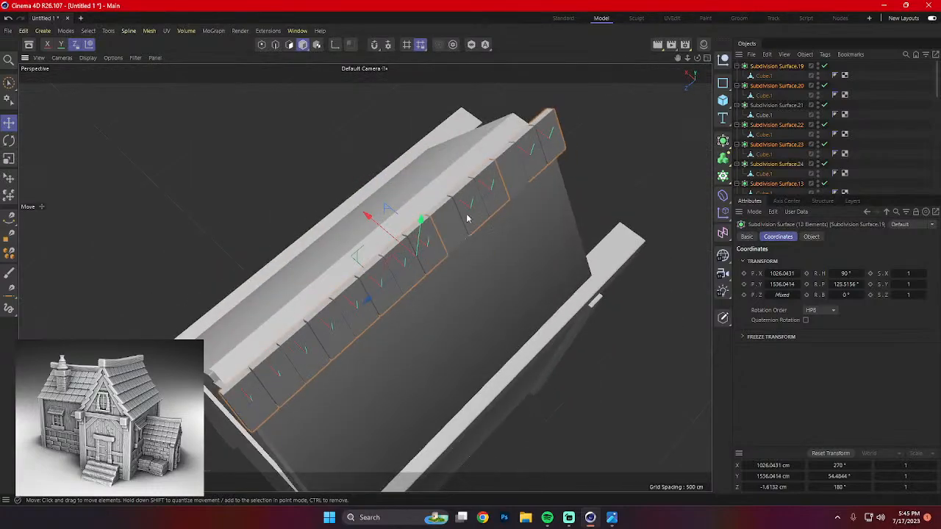
{"action": "left_click_drag", "start_coordinate": [513, 175], "coordinate": [551, 202], "text": "alt"}
Try to rotate the selected shingle row with the Rotate tool and the rotation coordinates.
{"action": "key", "text": "r"}
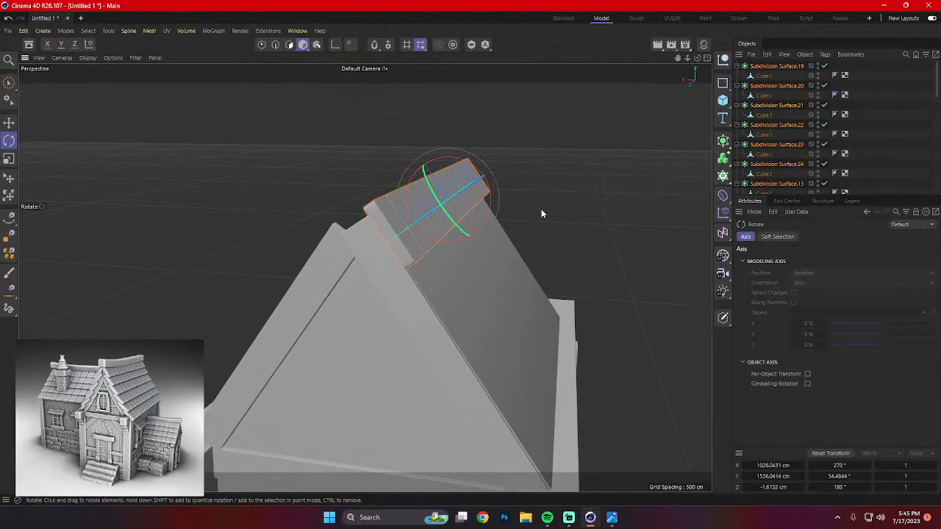
{"action": "left_click_drag", "start_coordinate": [490, 203], "coordinate": [491, 204]}
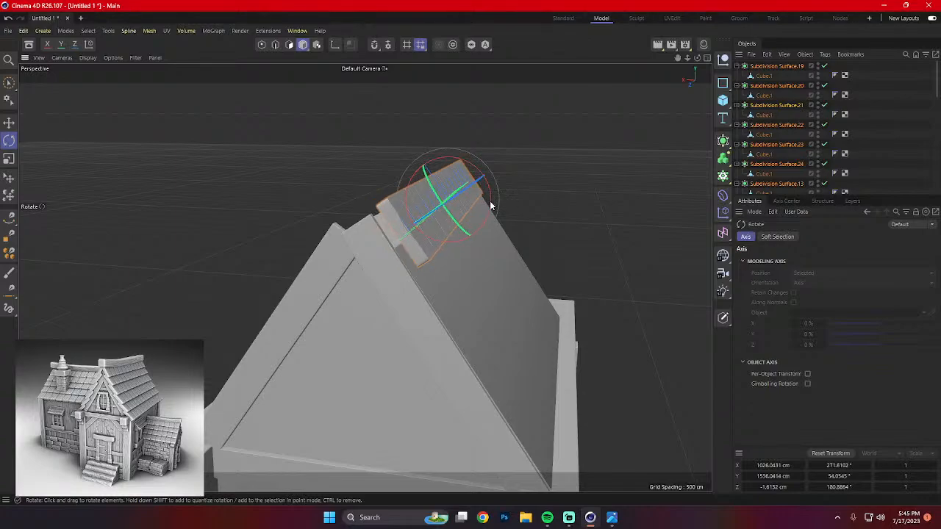
{"action": "key", "text": "ctrl+z"}
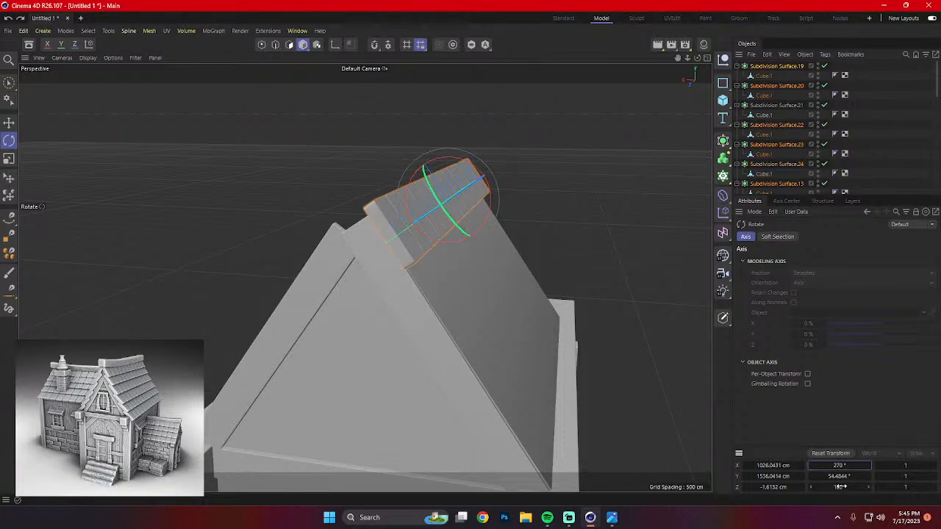
{"action": "key", "text": "ctrl+z"}
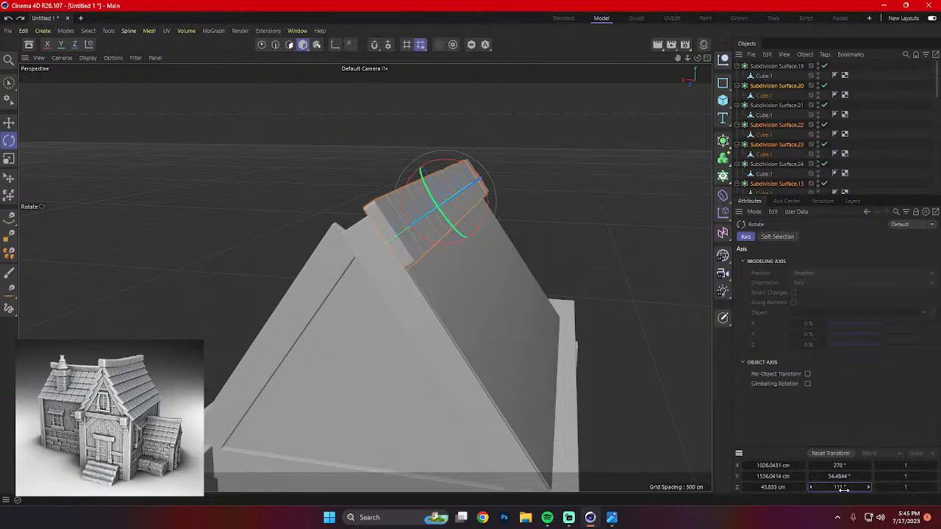
{"action": "key", "text": "ctrl+z"}
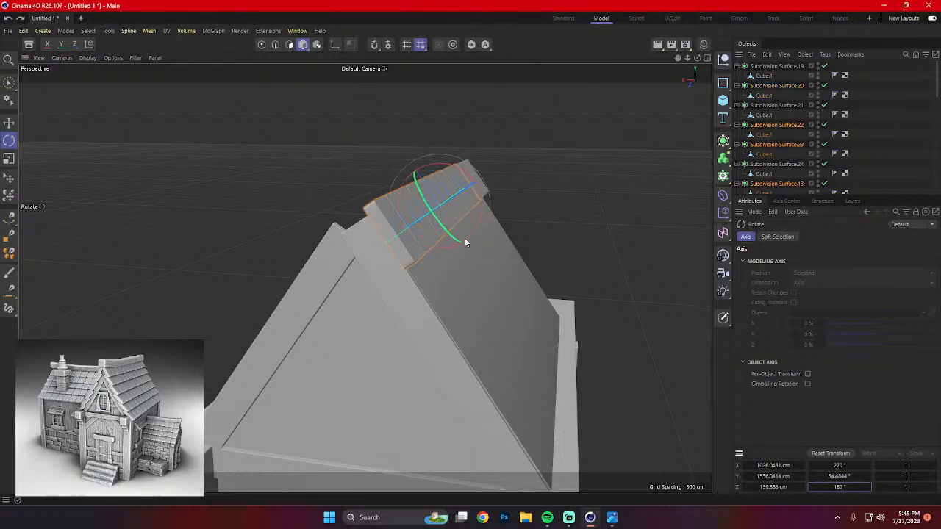
Add the missing end shingles to the selection and tilt all fourteen to a pitch of about 140.8°.
{"action": "left_click_drag", "start_coordinate": [464, 238], "coordinate": [645, 167], "text": "alt"}
{"action": "left_click", "coordinate": [646, 167], "text": "shift"}
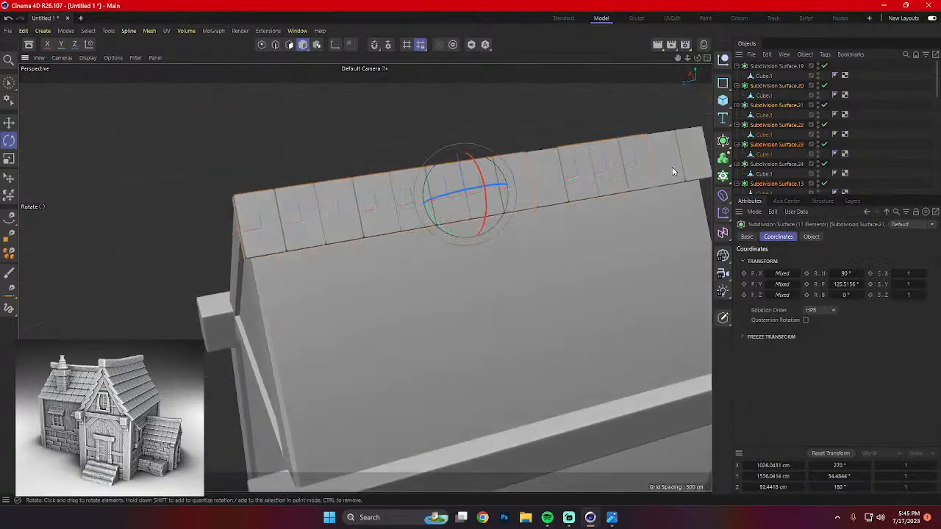
{"action": "left_click", "coordinate": [672, 167], "text": "shift"}
{"action": "left_click", "coordinate": [697, 160], "text": "shift"}
{"action": "left_click_drag", "start_coordinate": [532, 212], "coordinate": [520, 199]}
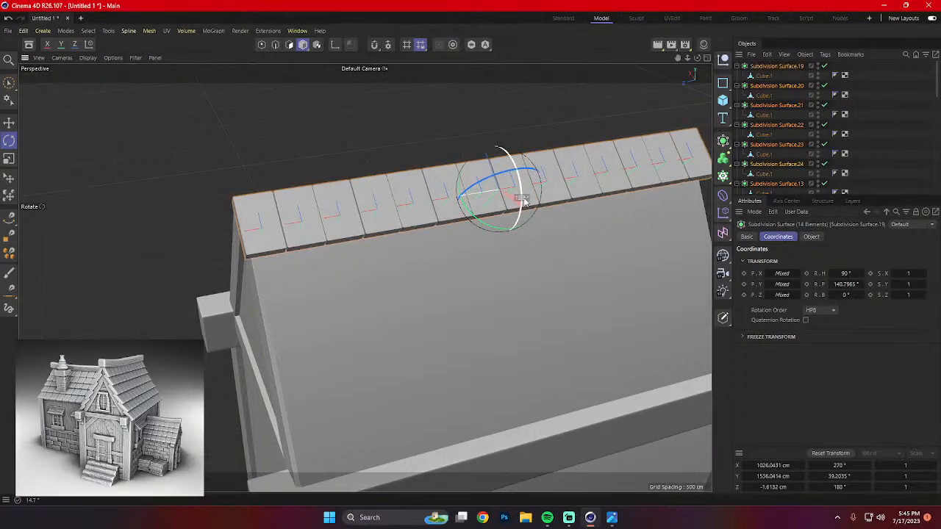
Try to duplicate the tilted shingle row lower down the roof slope and rotate the copy by about -7.5°.
{"action": "left_click_drag", "start_coordinate": [451, 251], "coordinate": [542, 223], "text": "alt"}
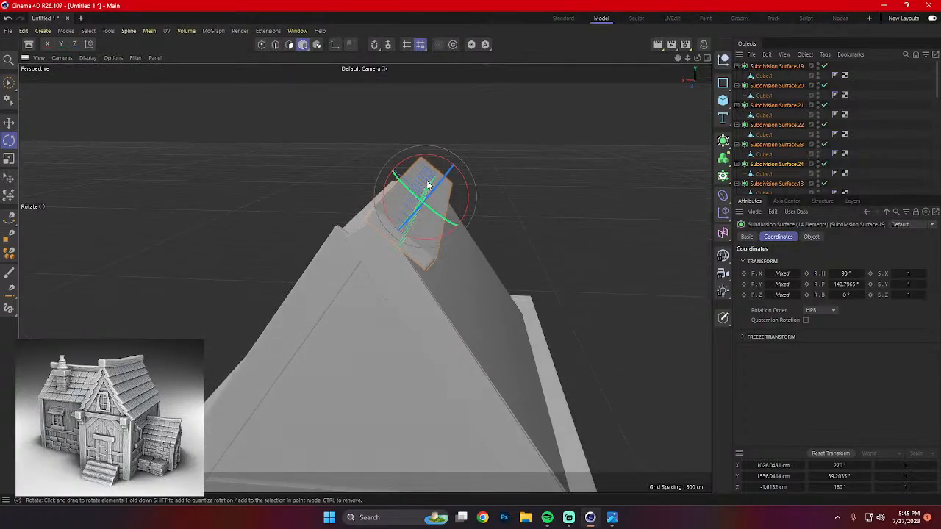
{"action": "key", "text": "e"}
{"action": "left_click_drag", "start_coordinate": [428, 148], "coordinate": [432, 176], "text": "ctrl"}
{"action": "left_click_drag", "start_coordinate": [377, 223], "coordinate": [425, 193]}
{"action": "left_click_drag", "start_coordinate": [450, 161], "coordinate": [457, 166]}
{"action": "key", "text": "r"}
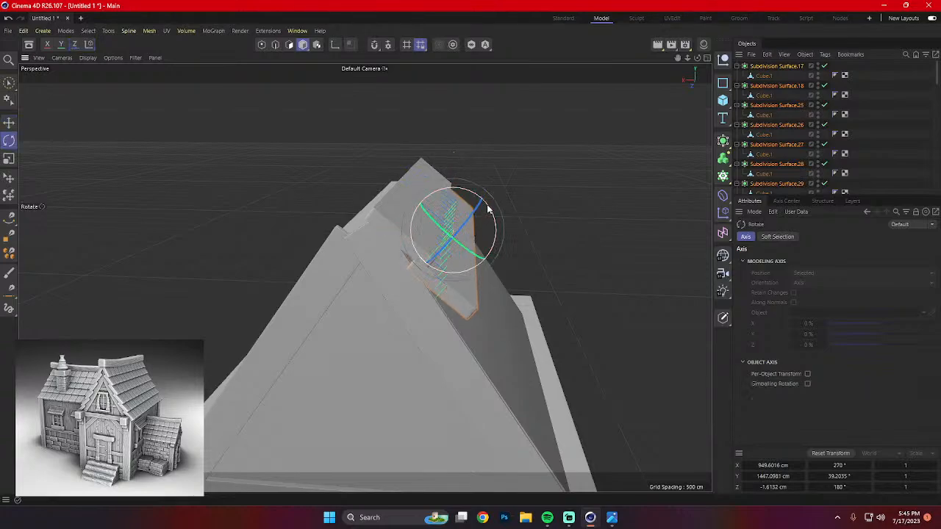
{"action": "left_click_drag", "start_coordinate": [489, 210], "coordinate": [491, 213]}
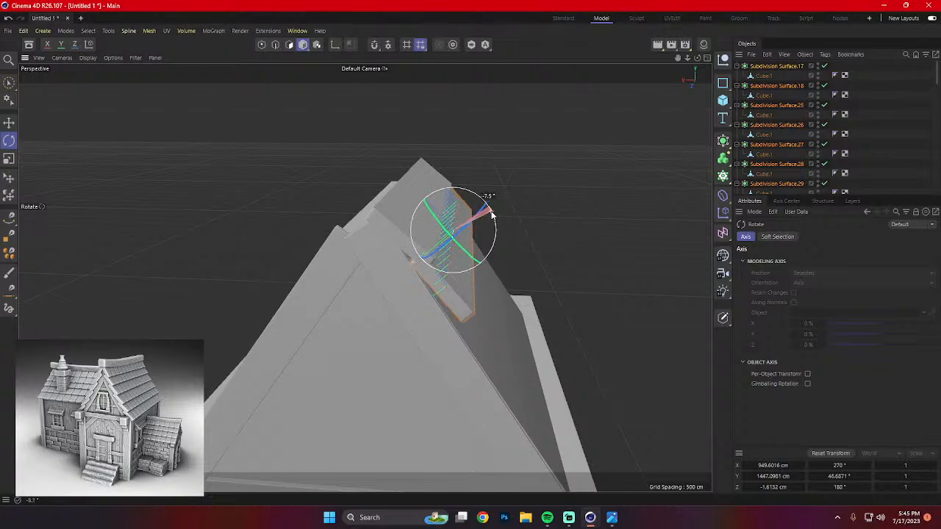
Undo the rotation and placement of the lower shingle row, including its duplication.
{"action": "scroll", "coordinate": [444, 263], "scroll_direction": "up", "scroll_amount": 4}
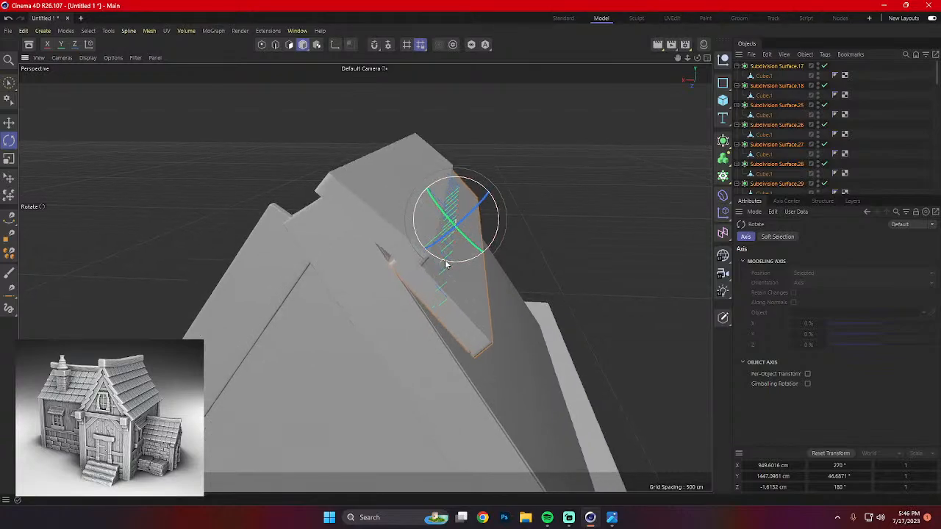
{"action": "left_click_drag", "start_coordinate": [411, 252], "coordinate": [371, 264], "text": "alt"}
{"action": "key", "text": "ctrl+z"}
{"action": "key", "text": "ctrl+z"}
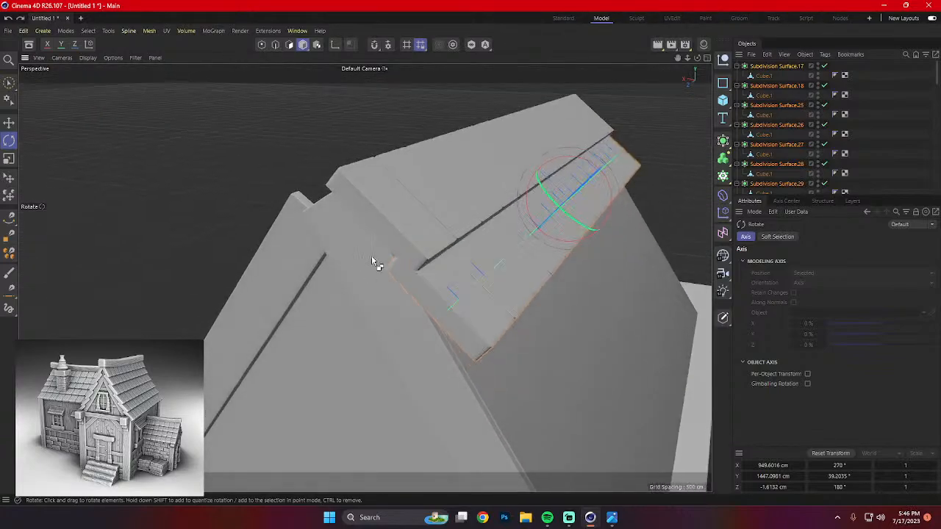
{"action": "key", "text": "ctrl+z"}
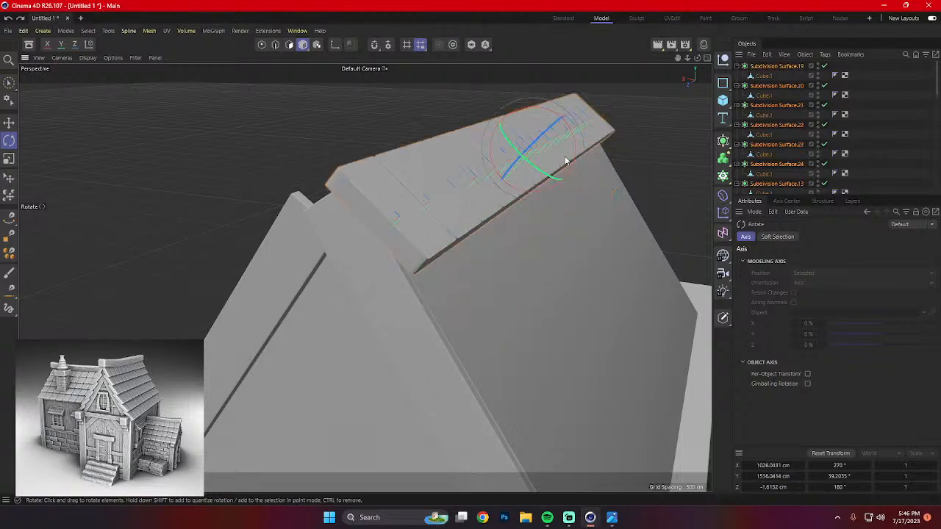
Tilt the top shingle row to about 35.8° and place a duplicate lower on the roof slope at about X 972.4 cm, Y 1471.7 cm.
{"action": "left_click_drag", "start_coordinate": [566, 161], "coordinate": [544, 180]}
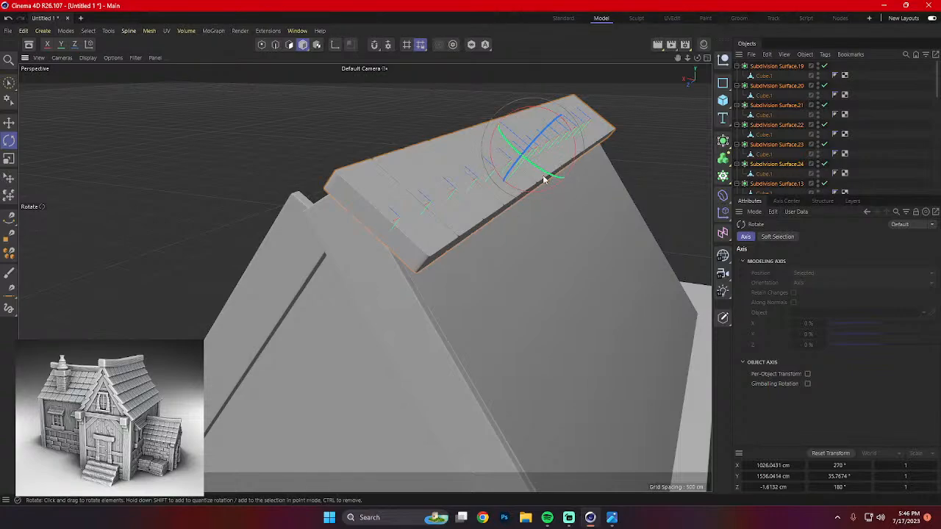
{"action": "key", "text": "e"}
{"action": "left_click_drag", "start_coordinate": [541, 126], "coordinate": [546, 146]}
{"action": "left_click_drag", "start_coordinate": [482, 213], "coordinate": [503, 222], "text": "alt"}
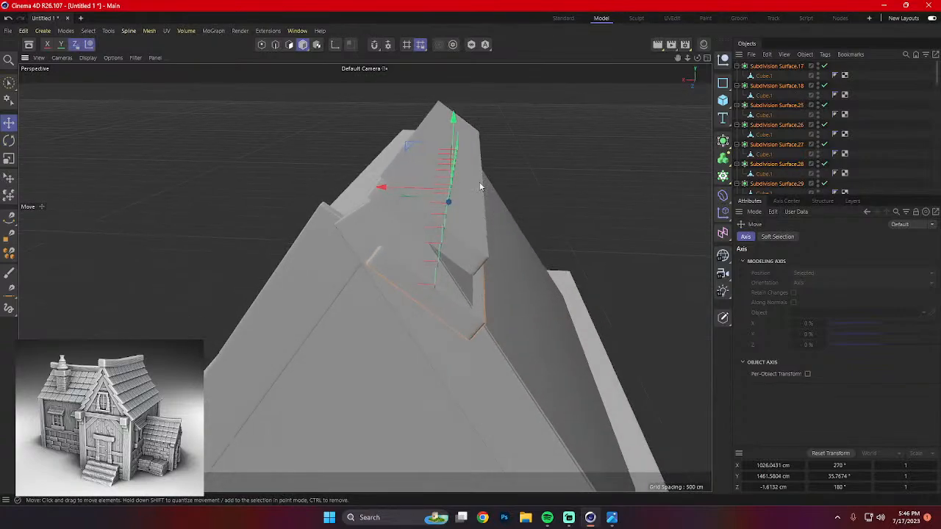
{"action": "left_click_drag", "start_coordinate": [454, 129], "coordinate": [453, 109]}
{"action": "left_click_drag", "start_coordinate": [382, 169], "coordinate": [414, 174]}
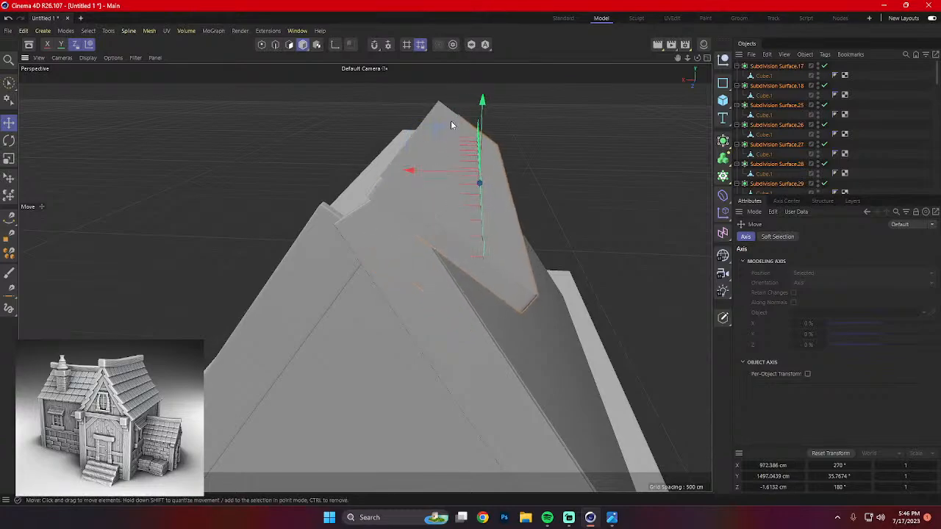
{"action": "left_click_drag", "start_coordinate": [483, 108], "coordinate": [481, 118]}
Tilt the second shingle row to about 32° and adjust its height to about Y 1469.9 cm so it tucks under the top row.
{"action": "key", "text": "r"}
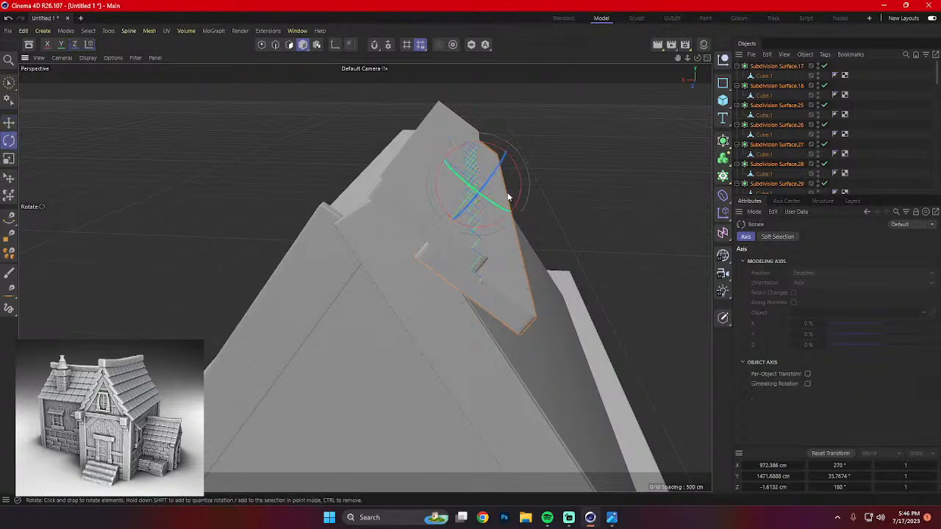
{"action": "left_click_drag", "start_coordinate": [519, 167], "coordinate": [543, 243]}
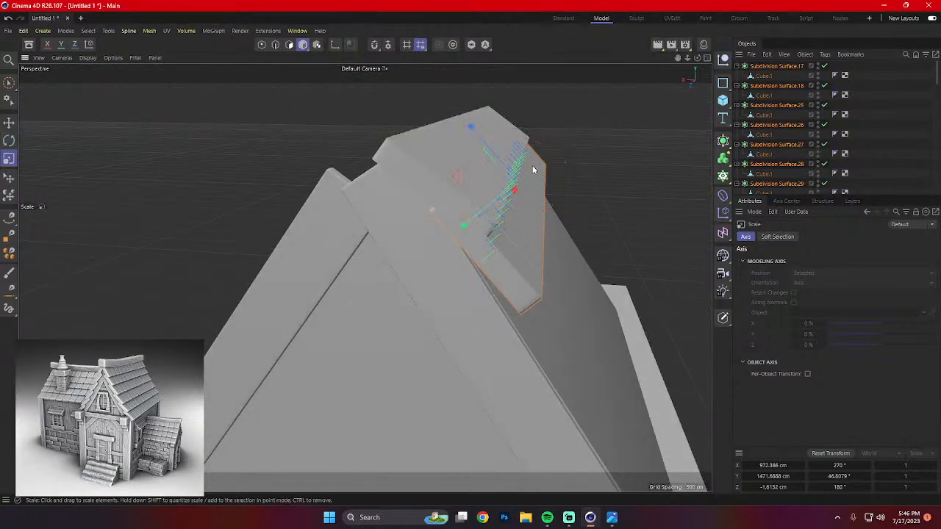
{"action": "key", "text": "e"}
{"action": "left_click_drag", "start_coordinate": [520, 134], "coordinate": [519, 139]}
{"action": "key", "text": "r"}
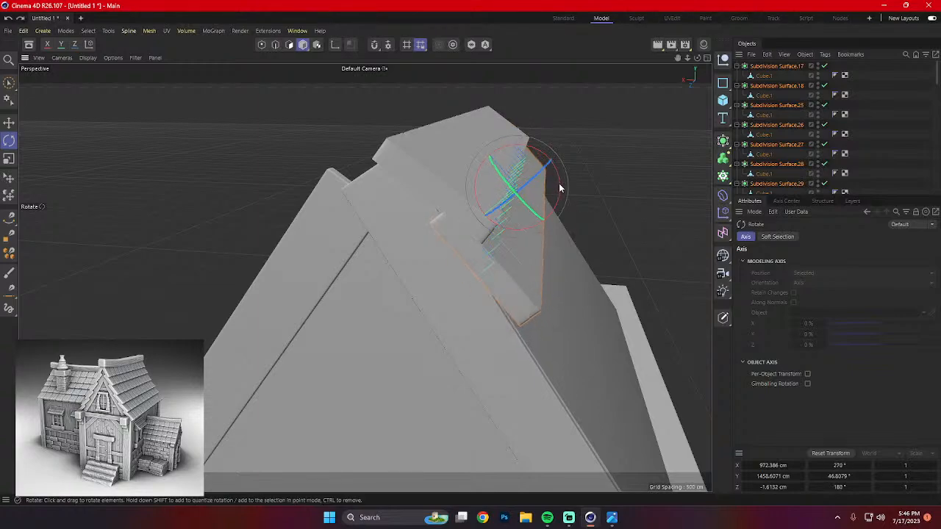
{"action": "left_click_drag", "start_coordinate": [560, 191], "coordinate": [561, 193]}
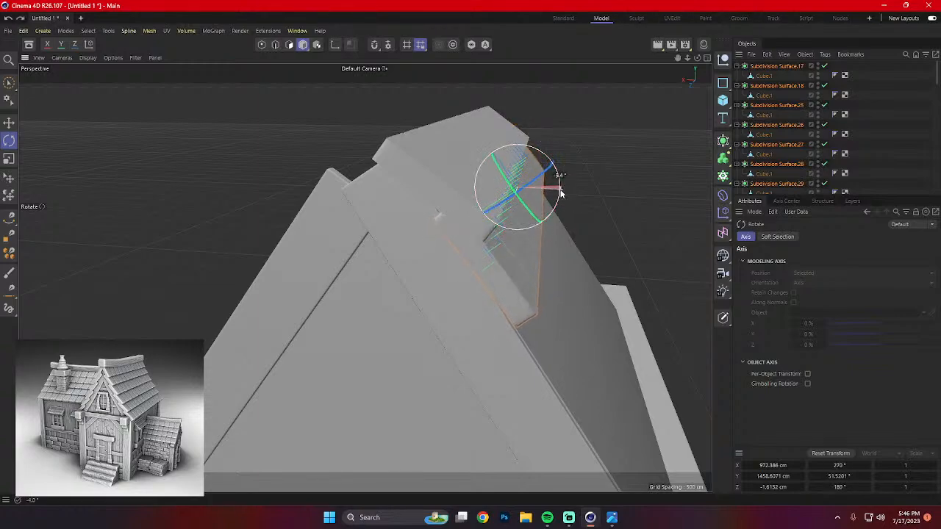
{"action": "left_click_drag", "start_coordinate": [573, 259], "coordinate": [513, 302], "text": "alt"}
{"action": "scroll", "coordinate": [560, 262], "scroll_direction": "down", "scroll_amount": 2}
{"action": "left_click_drag", "start_coordinate": [548, 214], "coordinate": [508, 264]}
{"action": "key", "text": "e"}
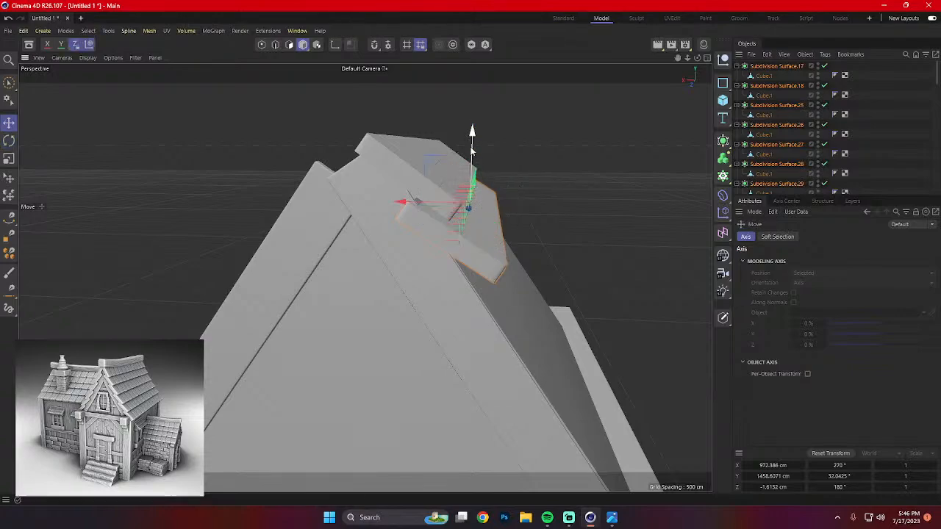
{"action": "left_click_drag", "start_coordinate": [474, 156], "coordinate": [472, 146]}
{"action": "mouse_move", "coordinate": [507, 215]}
{"action": "left_mouse_down", "text": "alt"}
{"action": "mouse_move", "coordinate": [476, 190]}
{"action": "mouse_move", "coordinate": [430, 220]}
{"action": "mouse_move", "coordinate": [489, 236]}
{"action": "mouse_move", "coordinate": [512, 218]}
{"action": "mouse_move", "coordinate": [503, 200]}
{"action": "left_mouse_up", "text": "alt"}
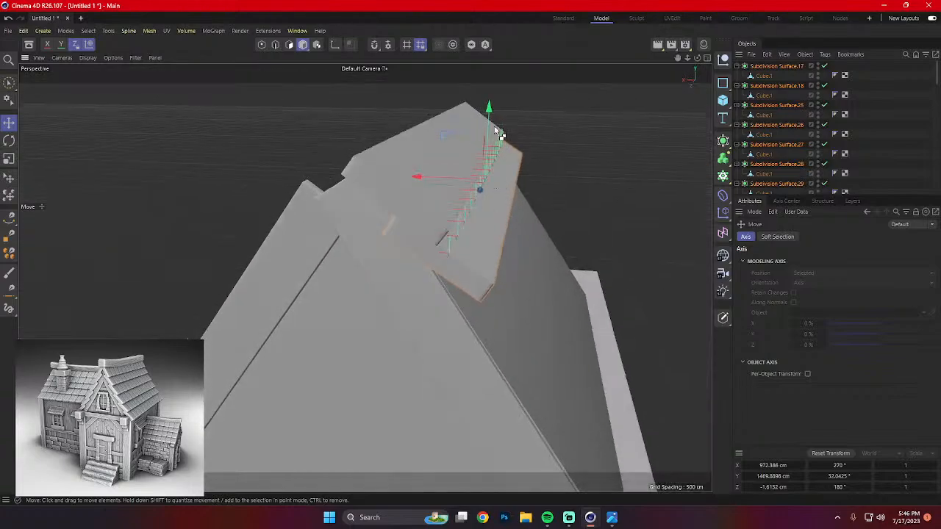
Duplicate the second shingle row down the slope to about X 920.7 cm, Y 1408.8 cm and tilt the copy to about 44.2°.
{"action": "left_click_drag", "start_coordinate": [491, 118], "coordinate": [493, 148], "text": "ctrl"}
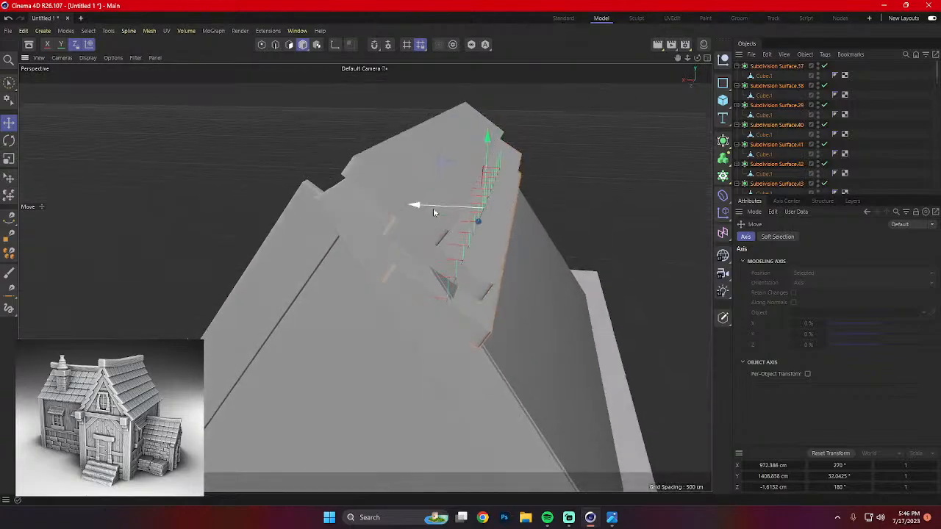
{"action": "left_click_drag", "start_coordinate": [433, 213], "coordinate": [476, 233]}
{"action": "key", "text": "r"}
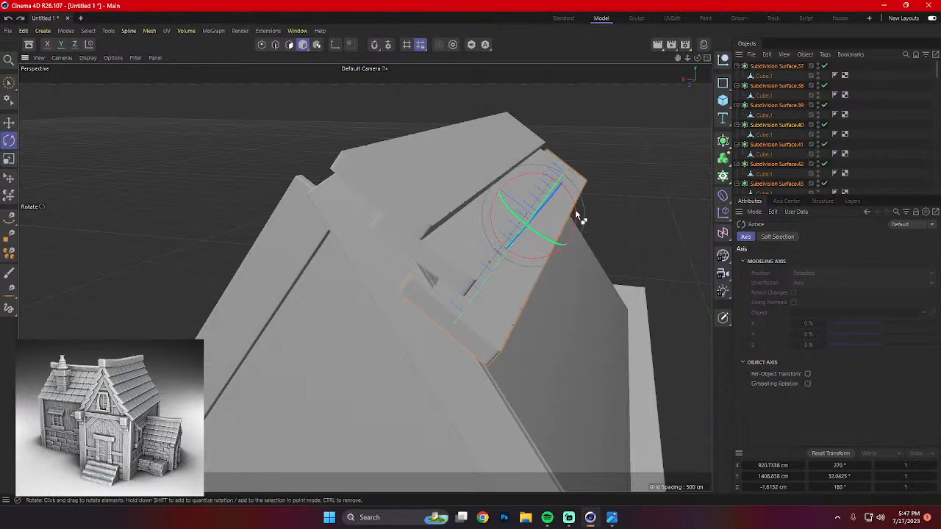
{"action": "left_click_drag", "start_coordinate": [578, 215], "coordinate": [577, 209]}
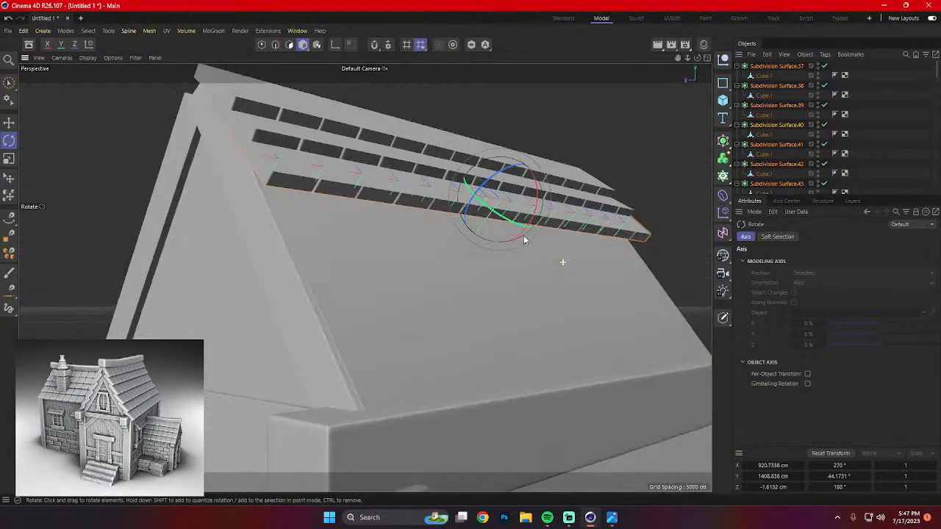
Nudge the third shingle row inward and up to about X 932.7 cm, Y 1415.9 cm so it sits against the roof.
{"action": "left_click_drag", "start_coordinate": [524, 239], "coordinate": [568, 243], "text": "alt"}
{"action": "key", "text": "e"}
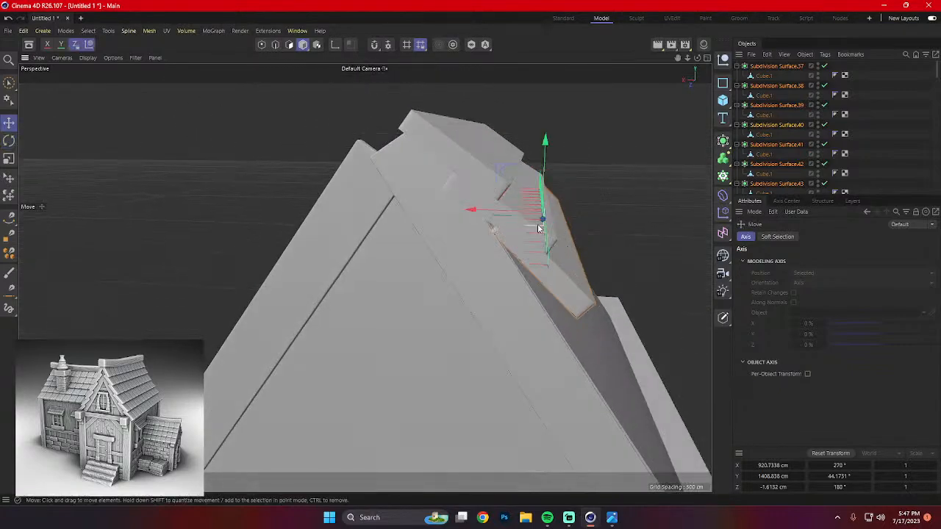
{"action": "left_click_drag", "start_coordinate": [536, 213], "coordinate": [487, 211]}
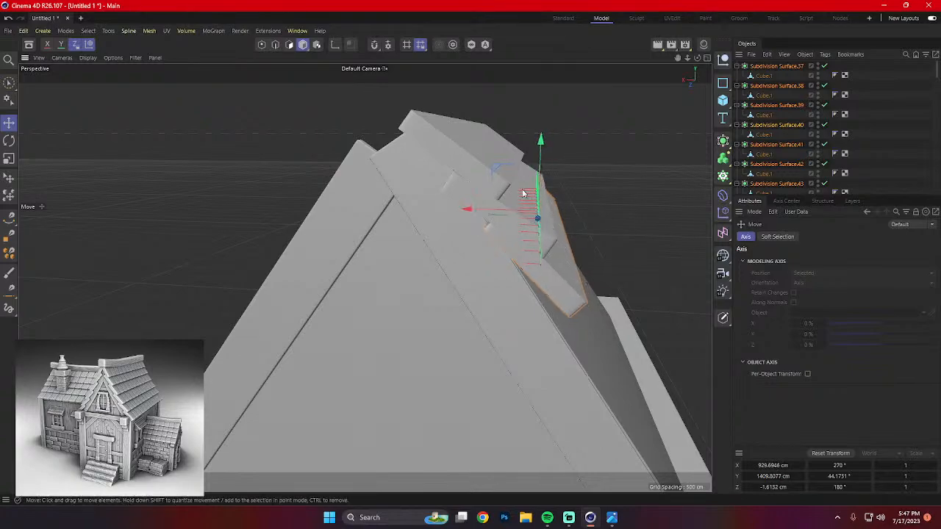
{"action": "left_click_drag", "start_coordinate": [536, 186], "coordinate": [535, 182]}
{"action": "left_click_drag", "start_coordinate": [483, 212], "coordinate": [480, 210]}
Select all 42 shingles of the three rows and duplicate them downward to about Y 1374.3 cm.
{"action": "left_click_drag", "start_coordinate": [569, 260], "coordinate": [363, 241], "text": "alt"}
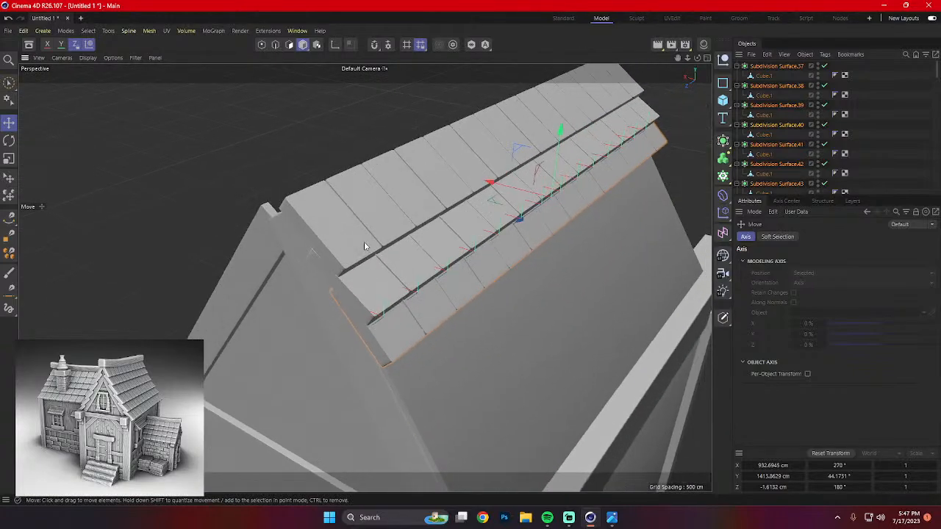
{"action": "left_click", "coordinate": [403, 279], "text": "shift"}
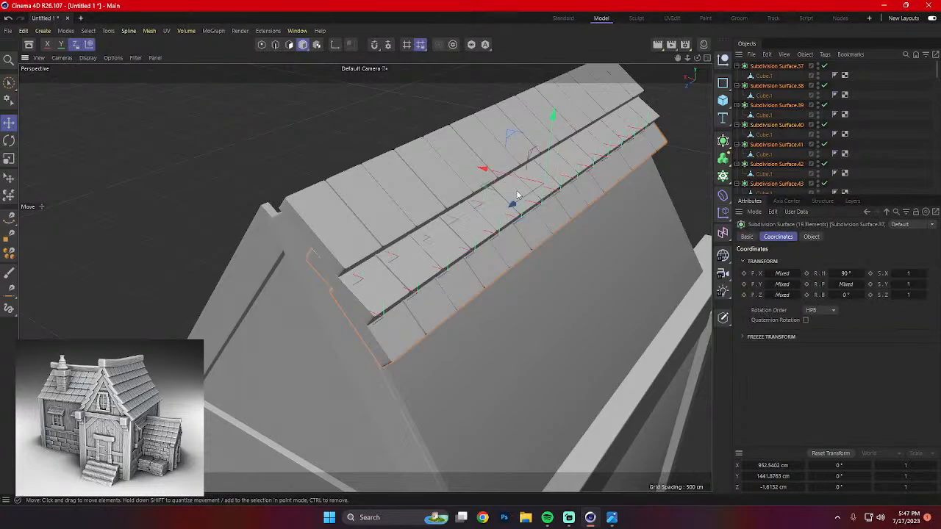
{"action": "mouse_move", "coordinate": [541, 179]}
{"action": "left_mouse_down", "text": "alt"}
{"action": "mouse_move", "coordinate": [478, 224]}
{"action": "mouse_move", "coordinate": [534, 189]}
{"action": "left_mouse_up", "text": "alt"}
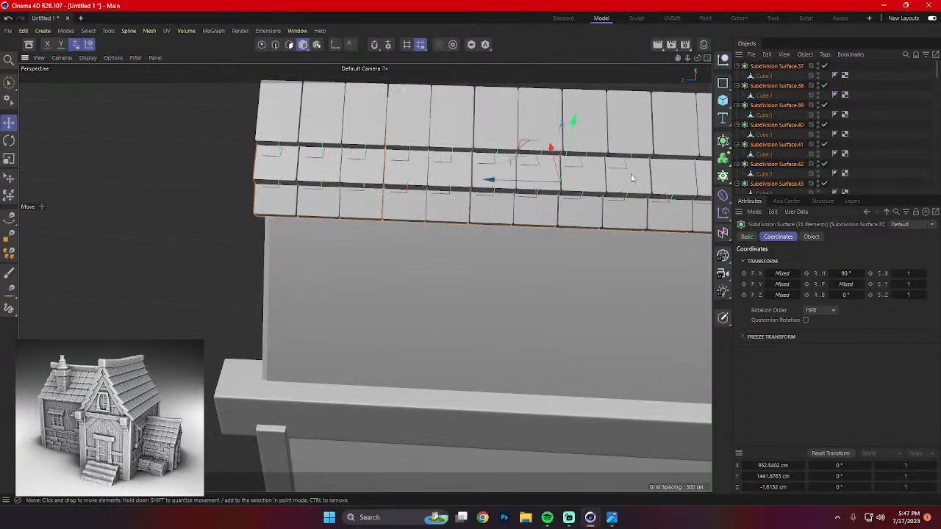
{"action": "middle_click_drag", "start_coordinate": [632, 178], "coordinate": [521, 228], "text": "alt"}
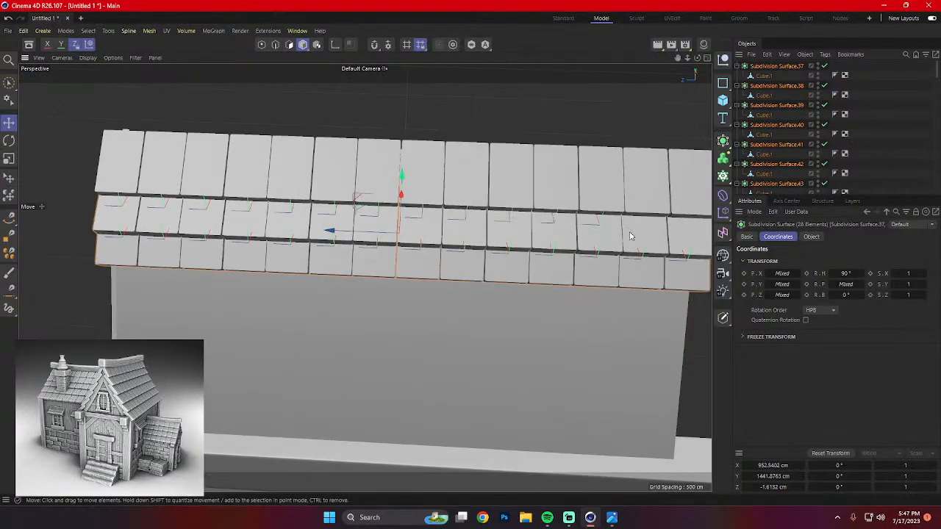
{"action": "middle_click_drag", "start_coordinate": [682, 243], "coordinate": [595, 246], "text": "alt"}
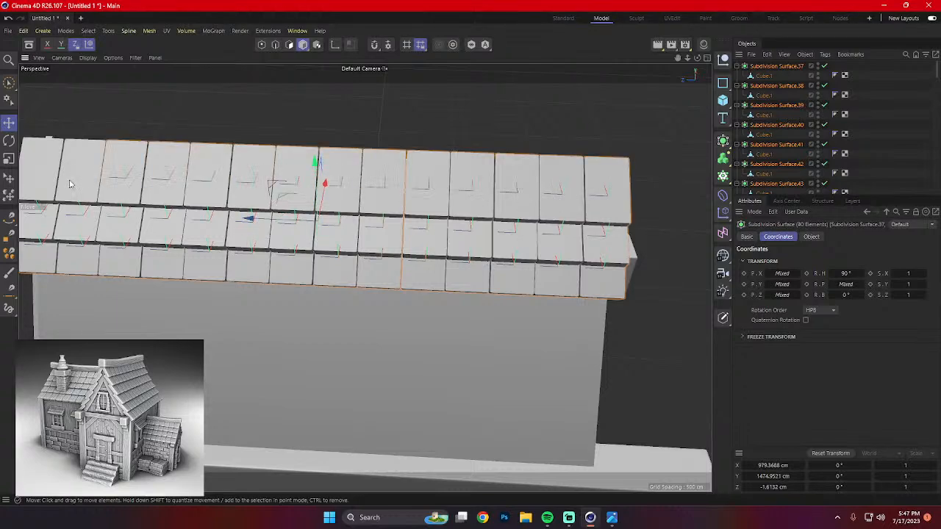
{"action": "left_click_drag", "start_coordinate": [123, 222], "coordinate": [444, 186], "text": "alt"}
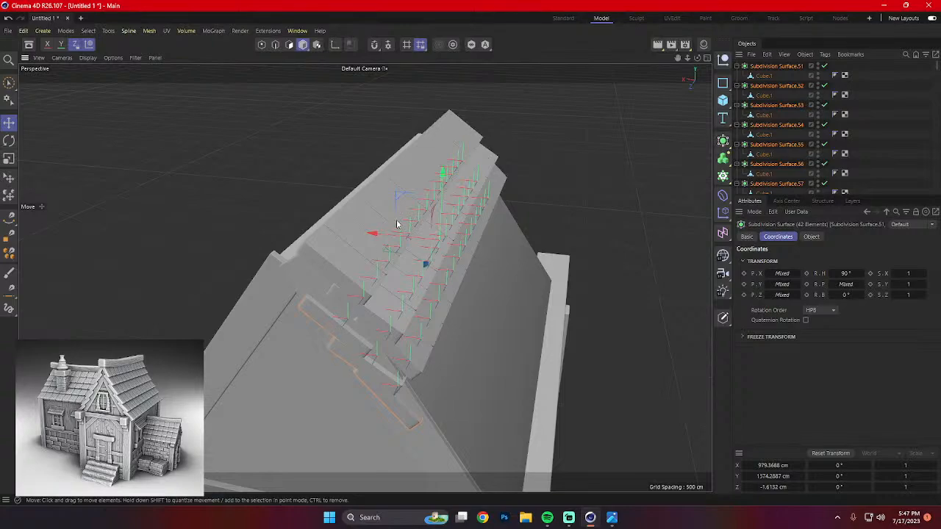
Move the three duplicated rows down the roof slope to about X 847.3 cm, Y 1294.3 cm beneath the original rows, and clear the selection.
{"action": "left_click_drag", "start_coordinate": [397, 225], "coordinate": [432, 250]}
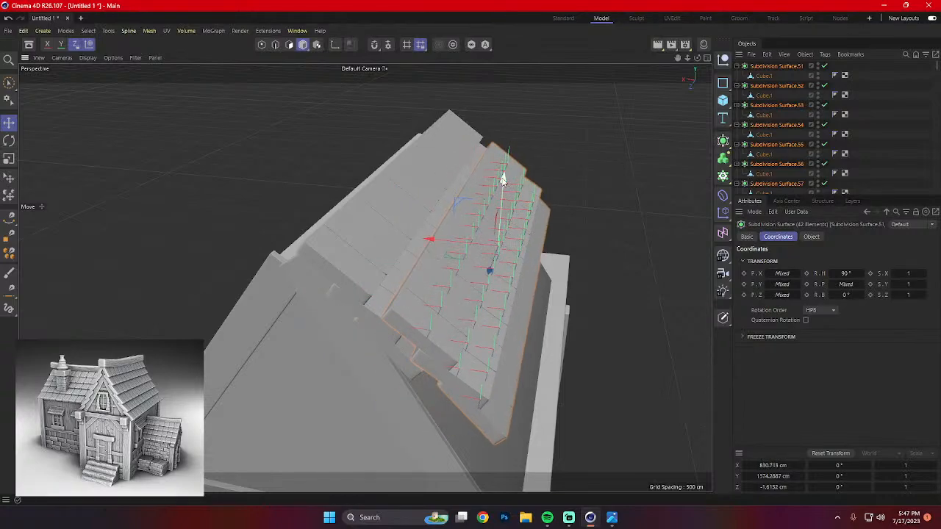
{"action": "left_click_drag", "start_coordinate": [502, 179], "coordinate": [500, 210]}
{"action": "left_click_drag", "start_coordinate": [522, 257], "coordinate": [528, 242], "text": "alt"}
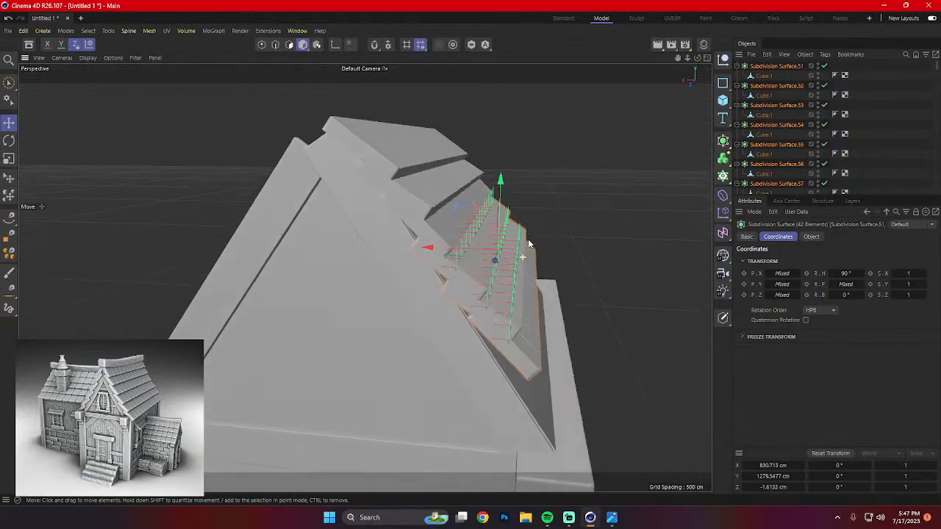
{"action": "mouse_move", "coordinate": [437, 249]}
{"action": "left_mouse_down"}
{"action": "mouse_move", "coordinate": [453, 251]}
{"action": "mouse_move", "coordinate": [445, 259]}
{"action": "left_mouse_up"}
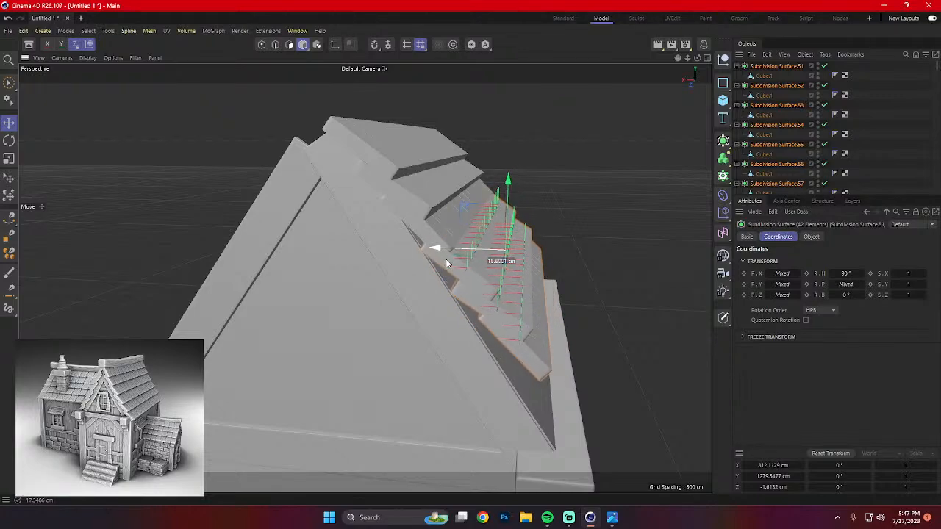
{"action": "left_click_drag", "start_coordinate": [507, 182], "coordinate": [508, 197]}
{"action": "left_click_drag", "start_coordinate": [436, 257], "coordinate": [433, 257]}
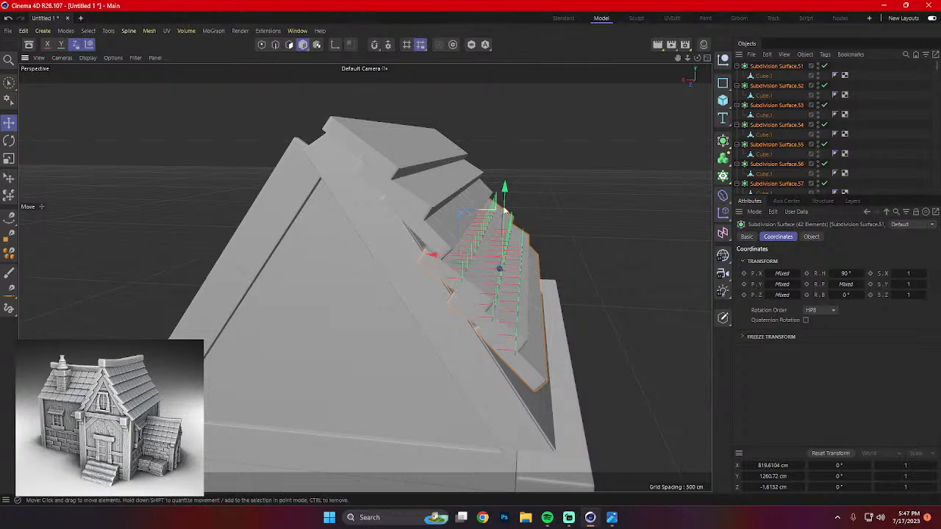
{"action": "left_click_drag", "start_coordinate": [505, 210], "coordinate": [504, 207]}
{"action": "left_click_drag", "start_coordinate": [440, 254], "coordinate": [437, 254]}
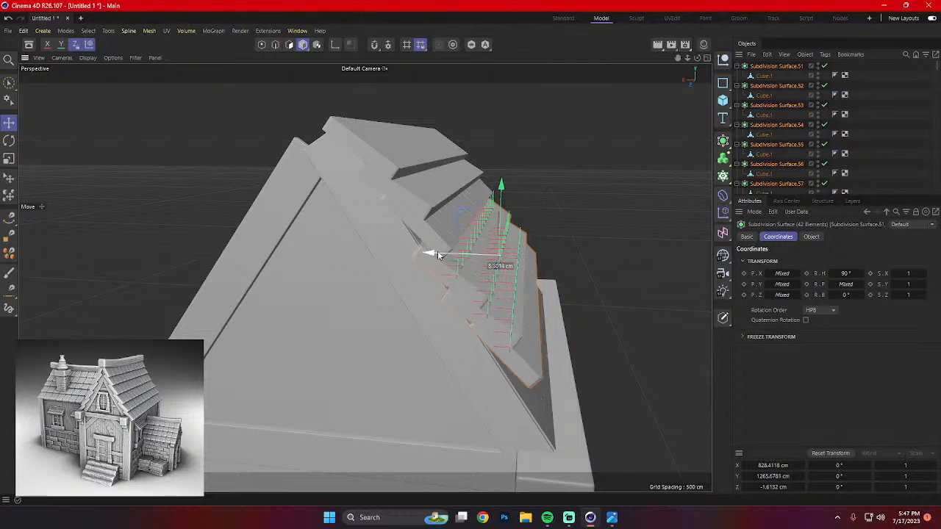
{"action": "left_click_drag", "start_coordinate": [502, 198], "coordinate": [502, 195]}
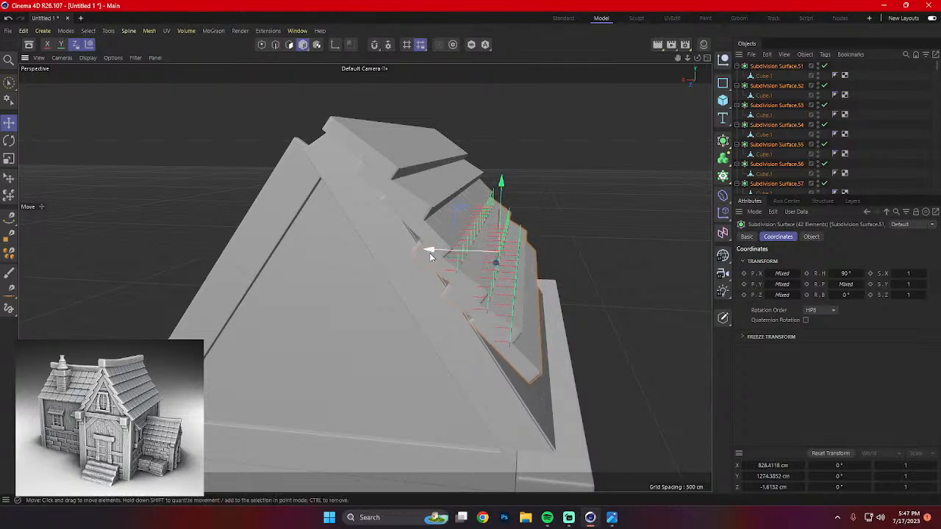
{"action": "left_click_drag", "start_coordinate": [429, 252], "coordinate": [430, 253]}
{"action": "left_click_drag", "start_coordinate": [501, 215], "coordinate": [503, 209]}
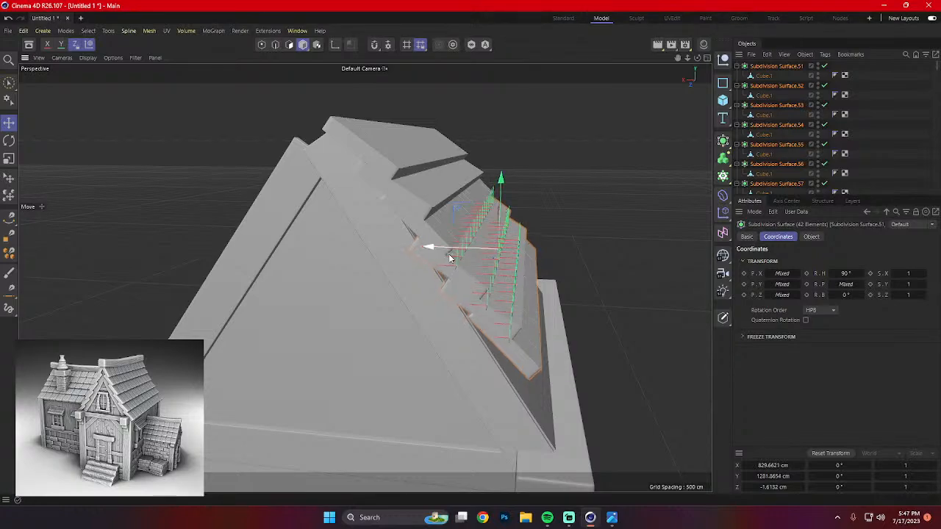
{"action": "left_click_drag", "start_coordinate": [437, 251], "coordinate": [433, 250]}
{"action": "left_click_drag", "start_coordinate": [497, 203], "coordinate": [497, 200]}
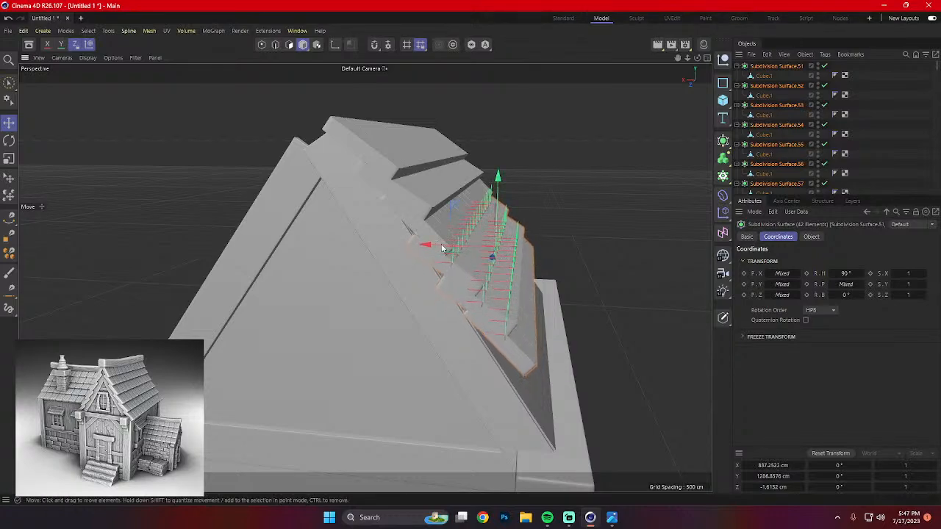
{"action": "left_click_drag", "start_coordinate": [442, 249], "coordinate": [425, 246]}
{"action": "left_click_drag", "start_coordinate": [498, 210], "coordinate": [496, 195]}
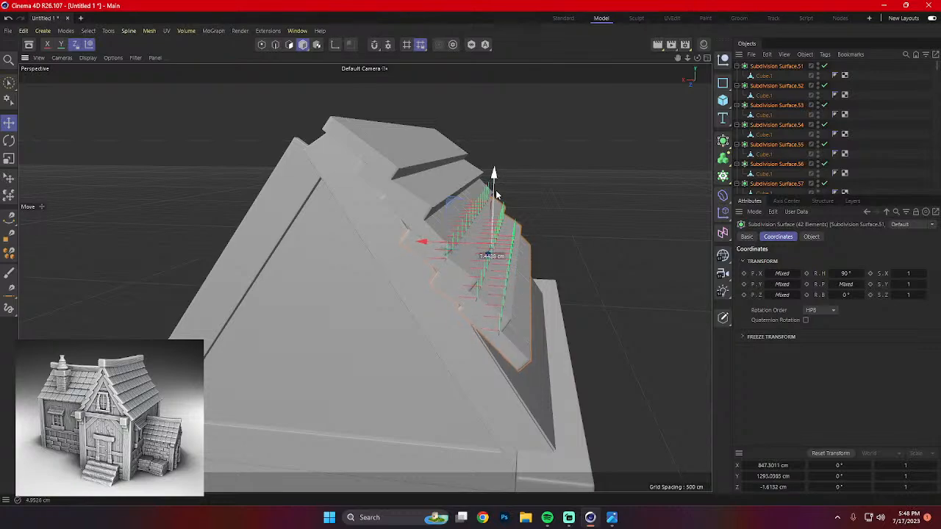
{"action": "left_click_drag", "start_coordinate": [487, 252], "coordinate": [529, 286], "text": "alt"}
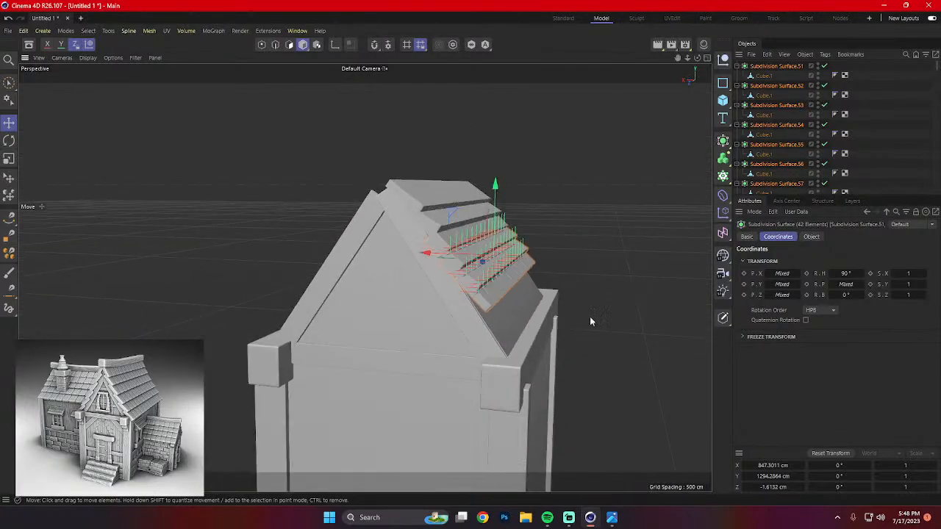
{"action": "left_click", "coordinate": [624, 357]}
Select all 28 shingles of the two lowest rows on the main roof slope.
{"action": "left_click_drag", "start_coordinate": [624, 358], "coordinate": [456, 349], "text": "alt"}
{"action": "scroll", "coordinate": [571, 369], "scroll_direction": "up", "scroll_amount": 5}
{"action": "scroll", "coordinate": [318, 326], "scroll_direction": "up", "scroll_amount": 2}
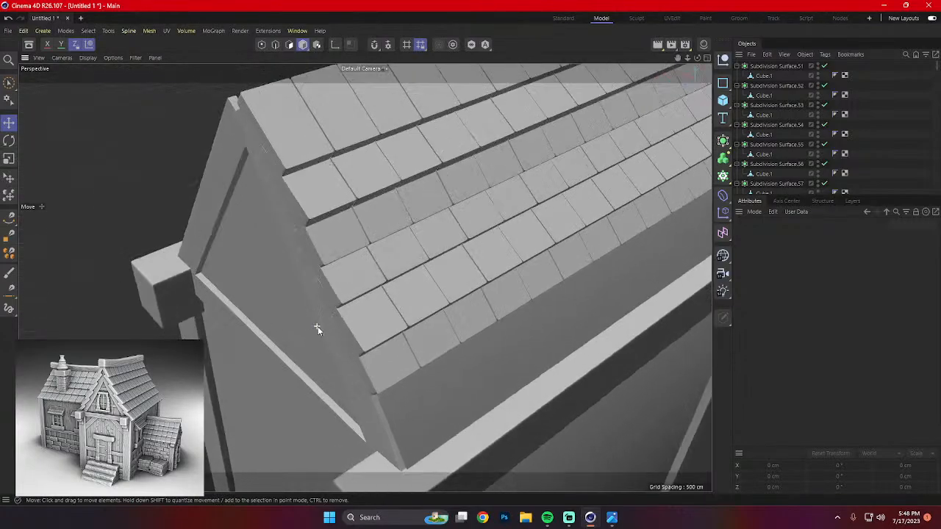
{"action": "left_click", "coordinate": [390, 365]}
{"action": "left_click_drag", "start_coordinate": [458, 349], "coordinate": [494, 302], "text": "alt"}
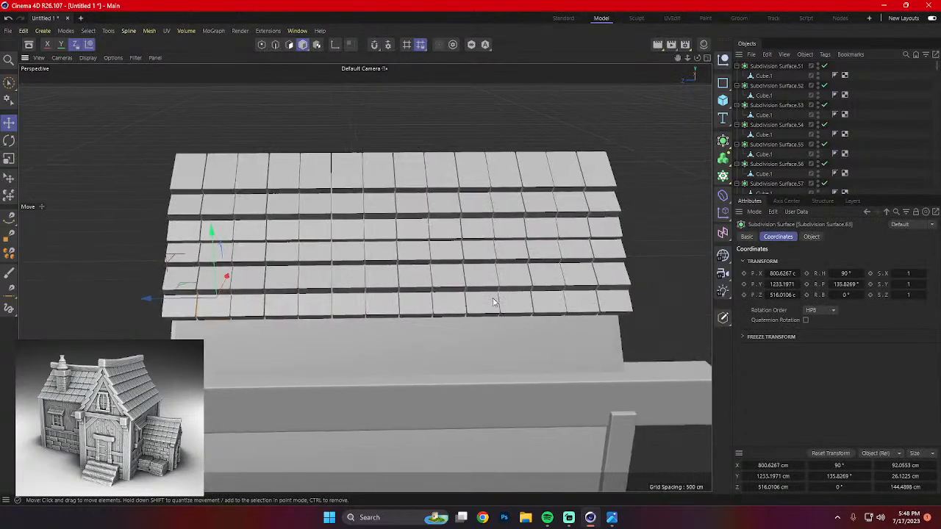
{"action": "left_click", "coordinate": [621, 303]}
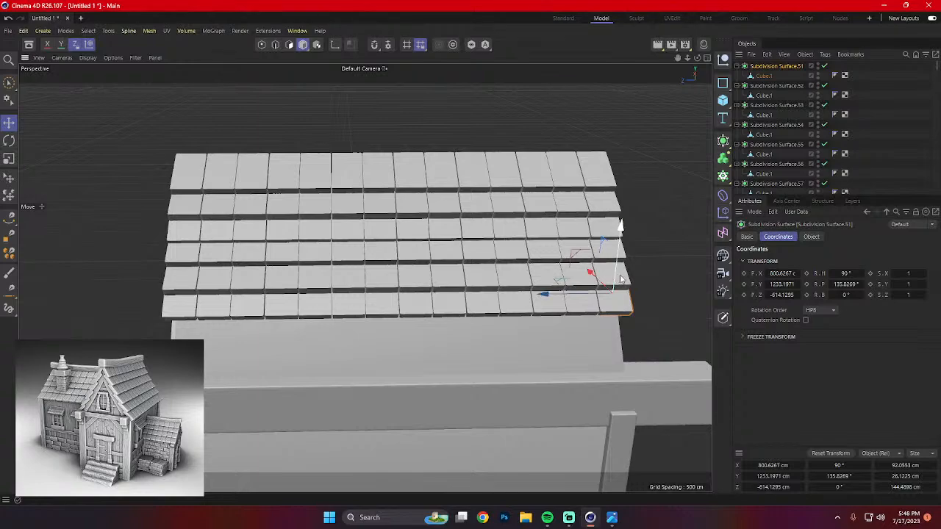
{"action": "left_click", "coordinate": [546, 312], "text": "shift"}
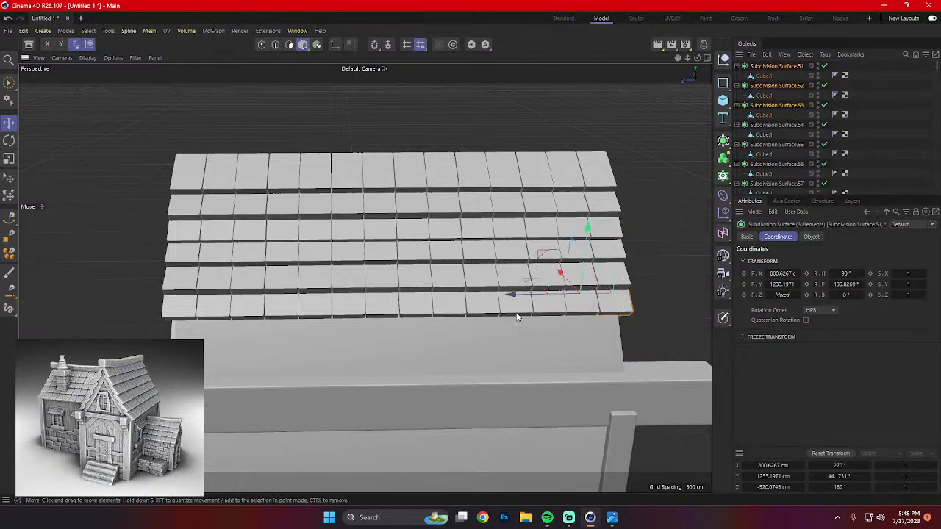
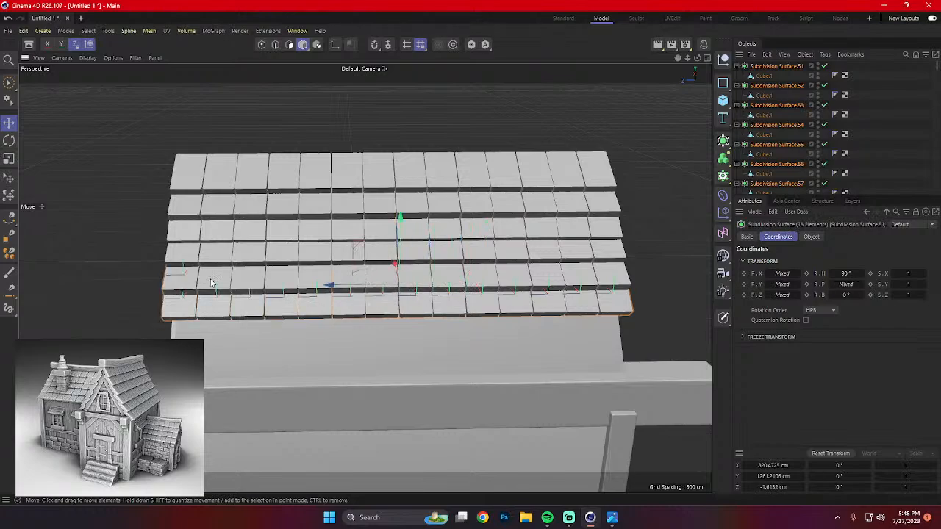
{"action": "left_click", "coordinate": [379, 279], "text": "shift"}
Duplicate the two selected shingle rows down the slope to about X 721.5 cm, Y 1125.3 cm.
{"action": "left_click_drag", "start_coordinate": [435, 357], "coordinate": [552, 342], "text": "alt"}
{"action": "left_click_drag", "start_coordinate": [399, 231], "coordinate": [402, 277], "text": "ctrl"}
{"action": "left_click_drag", "start_coordinate": [336, 341], "coordinate": [370, 349]}
{"action": "left_click_drag", "start_coordinate": [434, 282], "coordinate": [433, 289]}
Rotate the two duplicated rows to about 351.3° and reposition them at about X 744.4 cm, Y 1135.6 cm against the roof.
{"action": "key", "text": "r"}
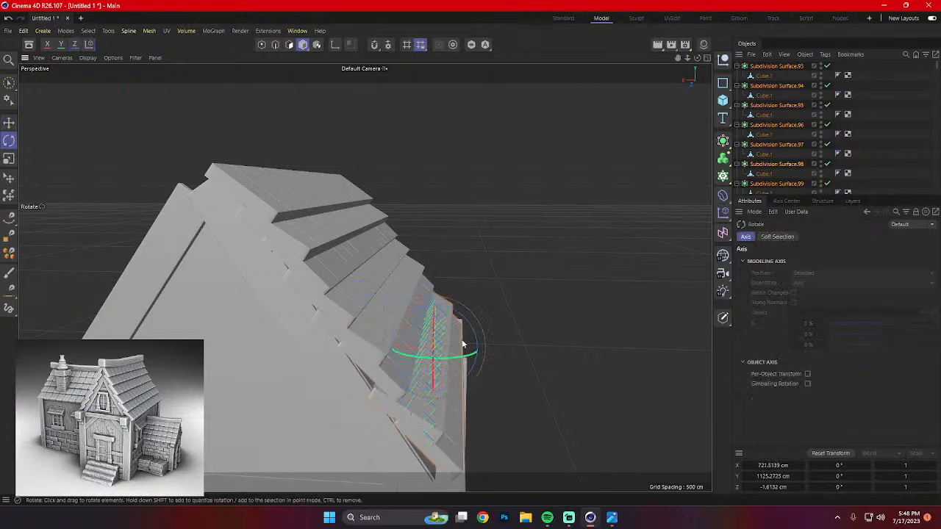
{"action": "middle_click_drag", "start_coordinate": [522, 347], "coordinate": [542, 302], "text": "alt"}
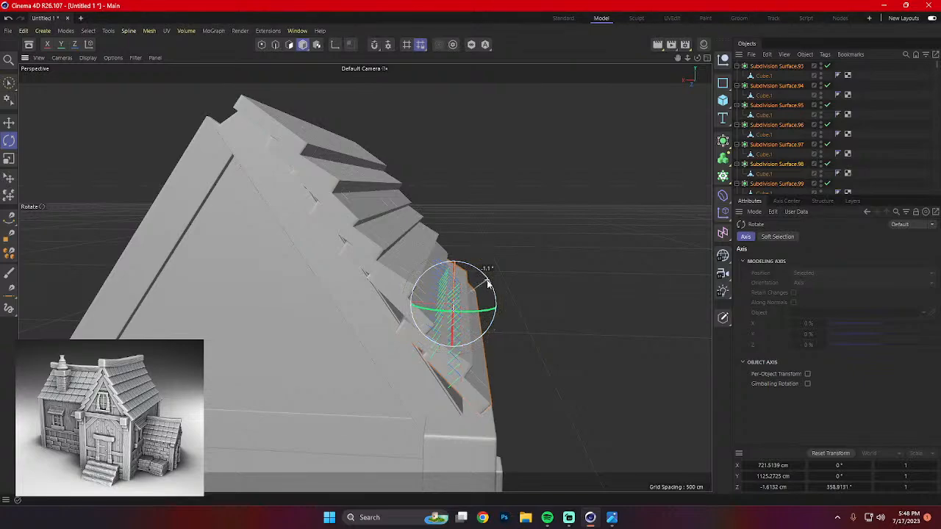
{"action": "left_click_drag", "start_coordinate": [487, 285], "coordinate": [483, 267]}
{"action": "key", "text": "e"}
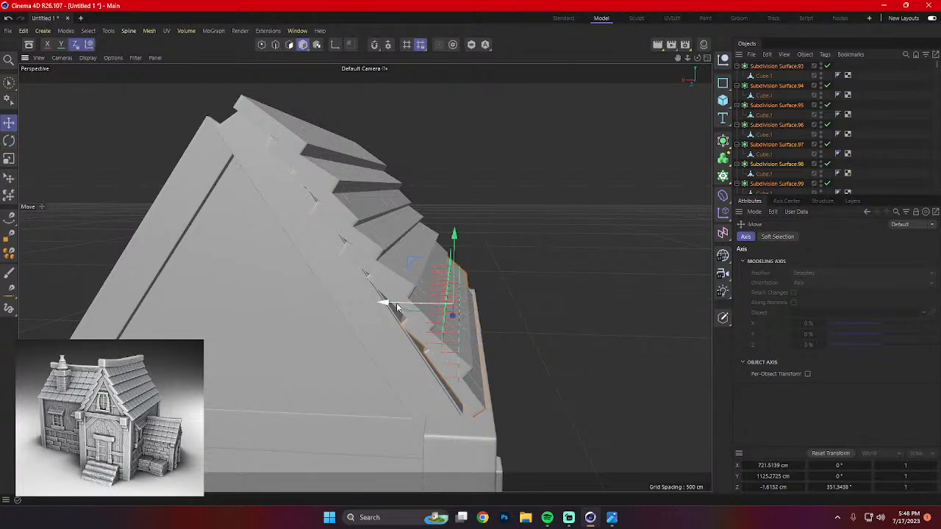
{"action": "left_click_drag", "start_coordinate": [397, 307], "coordinate": [424, 375]}
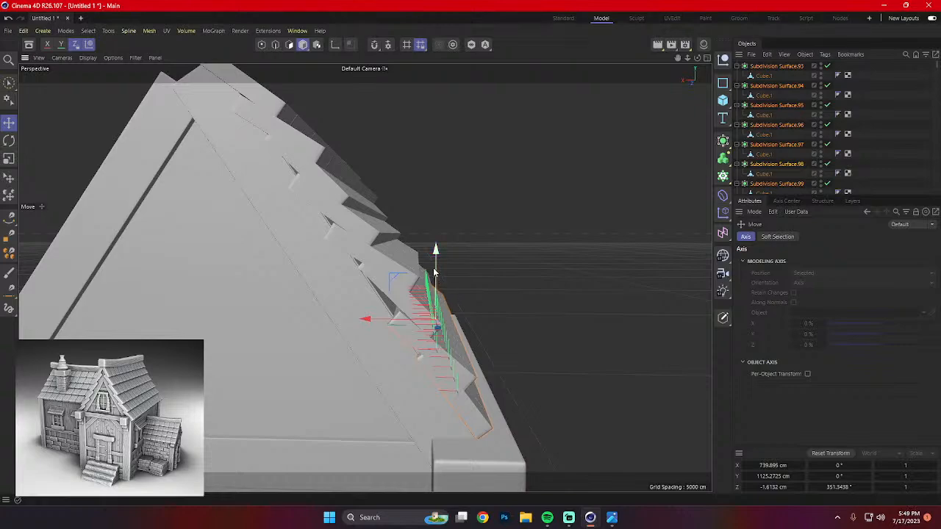
{"action": "left_click_drag", "start_coordinate": [389, 313], "coordinate": [385, 315]}
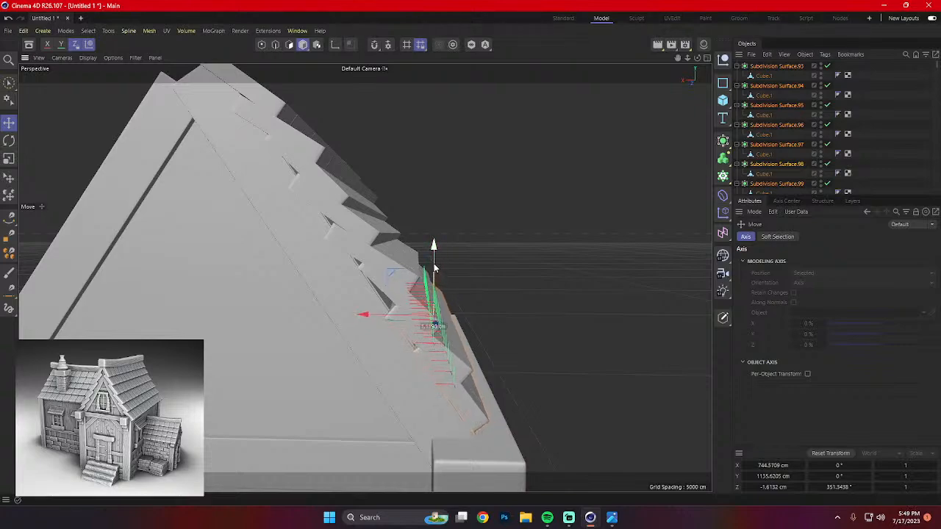
{"action": "left_click_drag", "start_coordinate": [434, 268], "coordinate": [475, 385], "text": "alt"}
Select all 14 shingles of the lowest row and tilt them together to about 42.7°.
{"action": "left_click", "coordinate": [494, 409]}
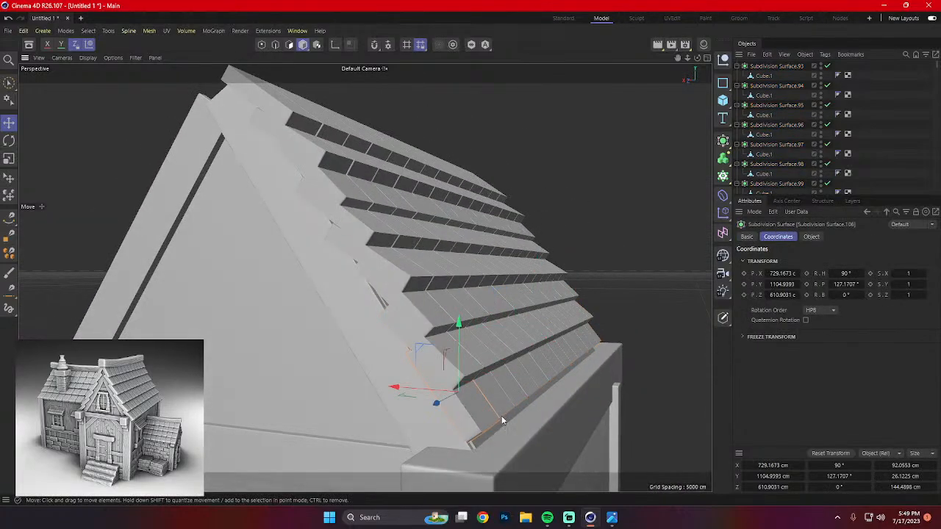
{"action": "left_click_drag", "start_coordinate": [503, 420], "coordinate": [416, 395], "text": "alt"}
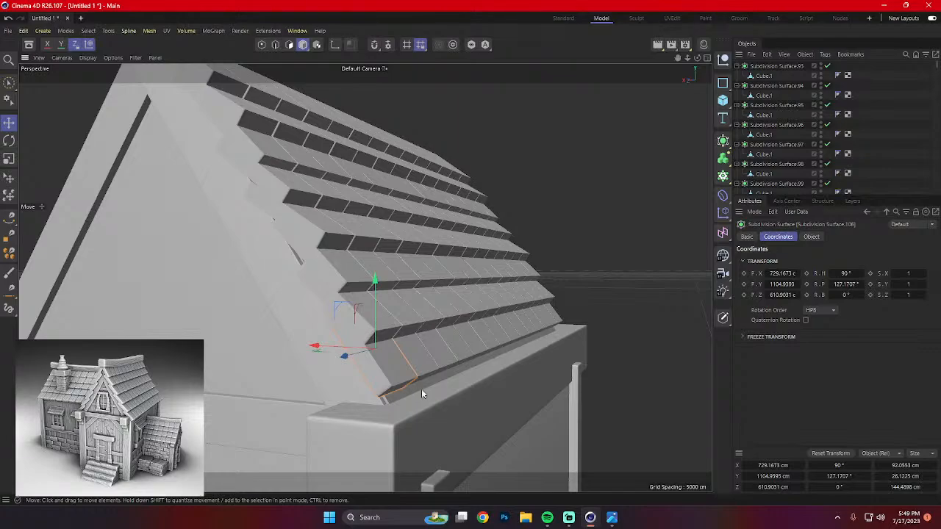
{"action": "left_click", "coordinate": [462, 346], "text": "shift"}
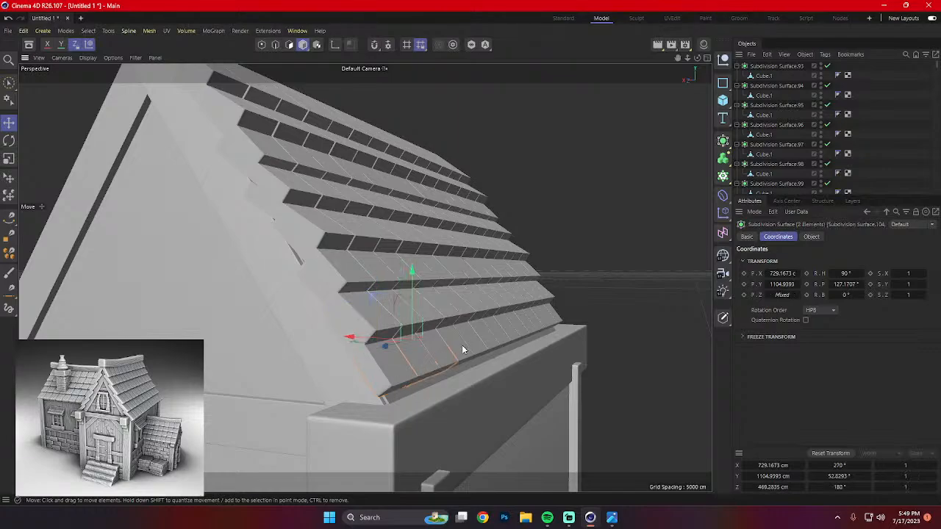
{"action": "left_click_drag", "start_coordinate": [499, 336], "coordinate": [455, 341], "text": "alt"}
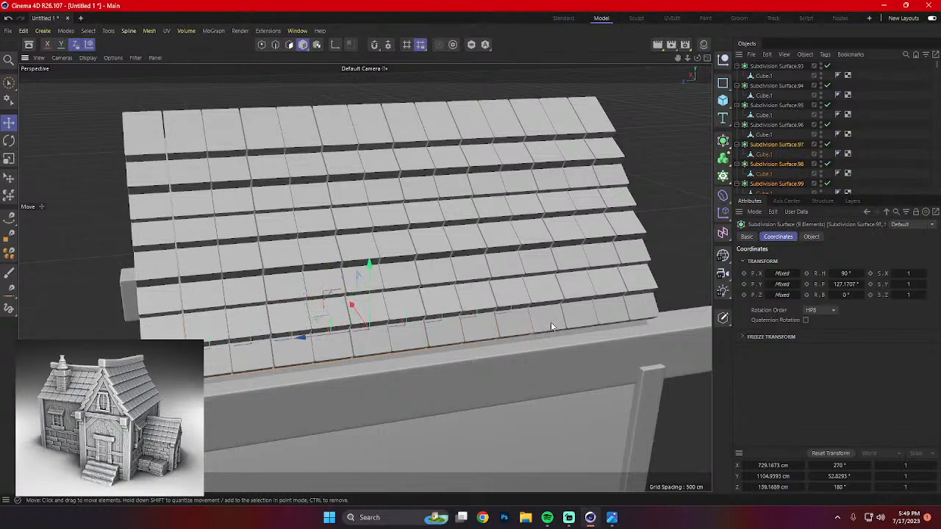
{"action": "left_click_drag", "start_coordinate": [641, 317], "coordinate": [487, 376], "text": "alt"}
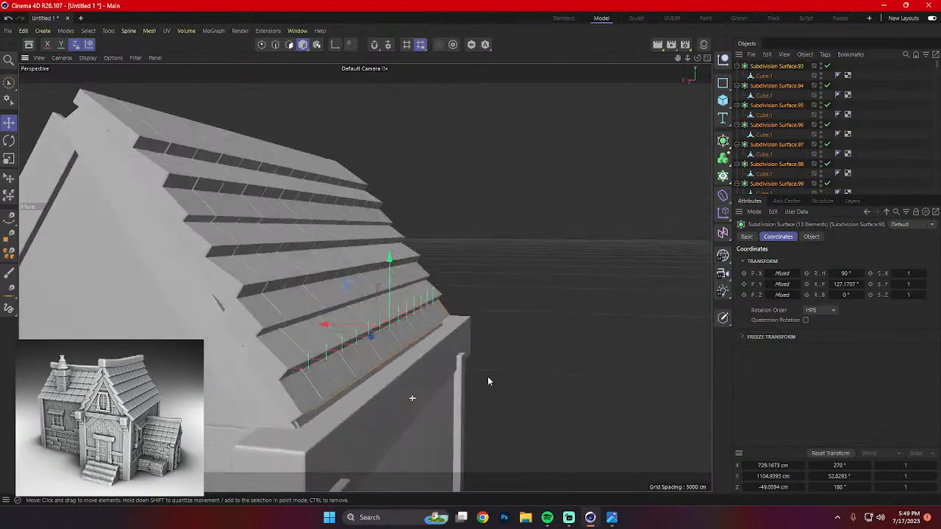
{"action": "key", "text": "r"}
{"action": "left_click_drag", "start_coordinate": [424, 354], "coordinate": [430, 352]}
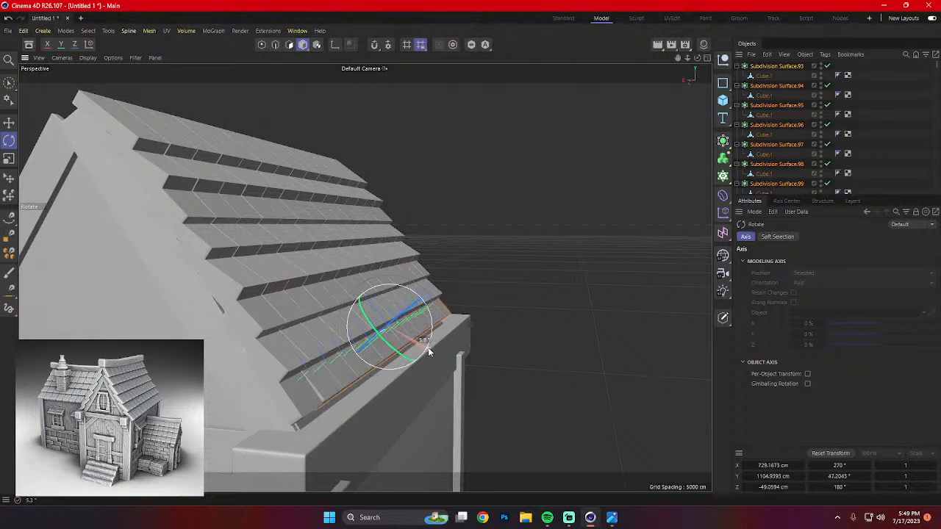
{"action": "left_click", "coordinate": [309, 396], "text": "shift"}
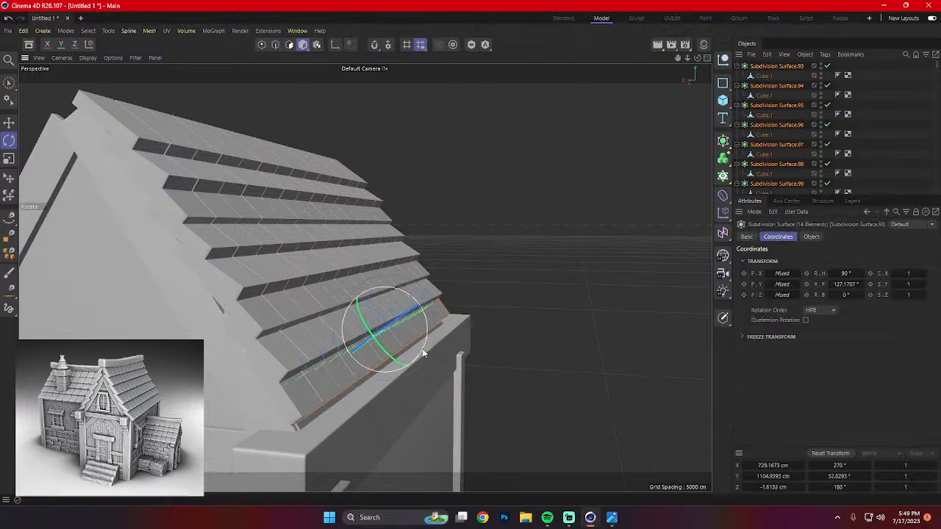
{"action": "left_click_drag", "start_coordinate": [424, 350], "coordinate": [429, 402]}
Lengthen the lowest row's shingles to about 180.7 cm and move the row to about X 670.0 cm, Y 1052.1 cm over the eave.
{"action": "key", "text": "t"}
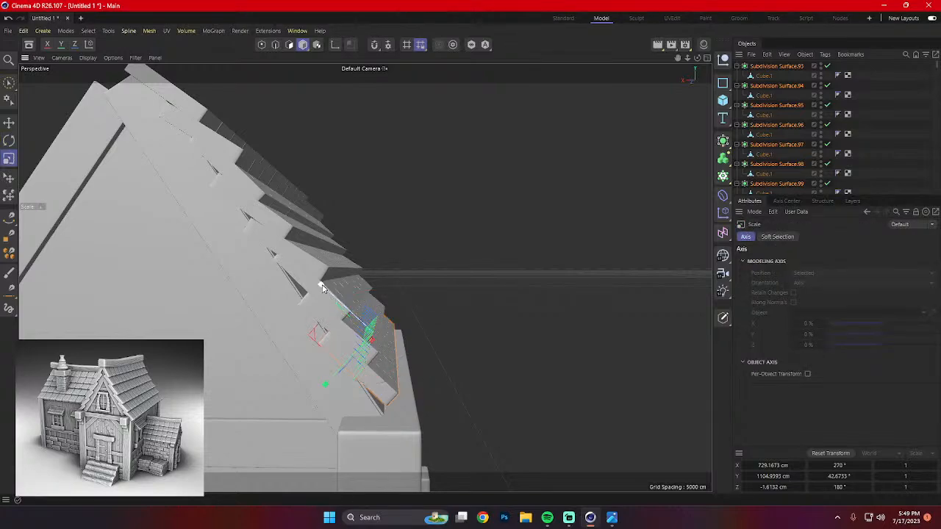
{"action": "left_click_drag", "start_coordinate": [298, 288], "coordinate": [300, 289]}
{"action": "key", "text": "e"}
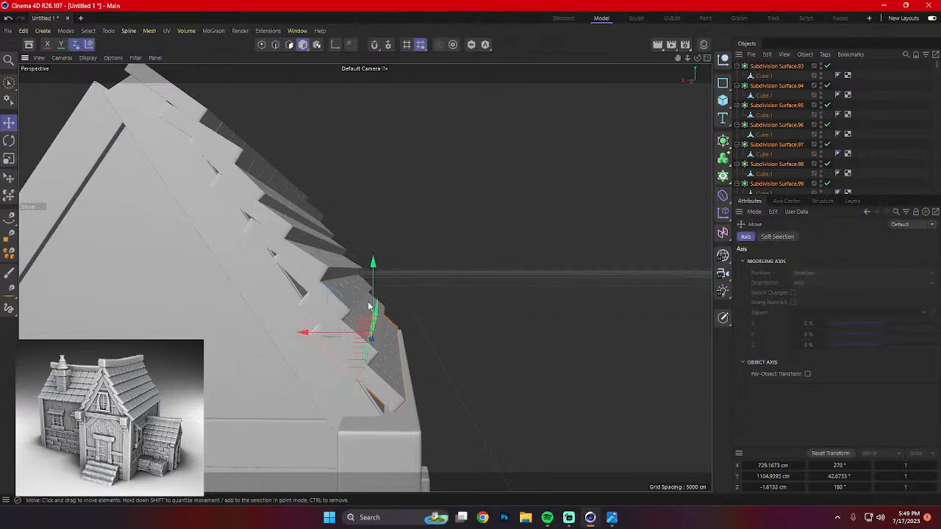
{"action": "left_click_drag", "start_coordinate": [310, 338], "coordinate": [316, 343]}
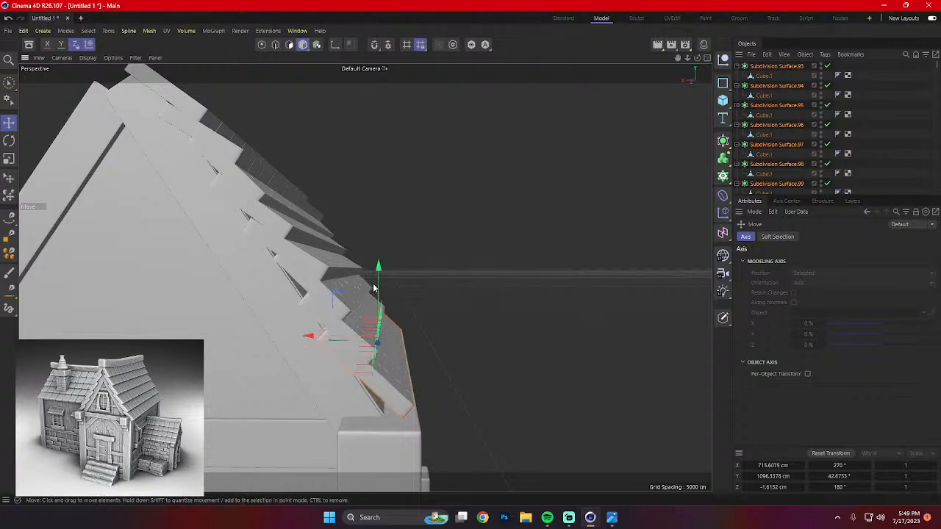
{"action": "left_click_drag", "start_coordinate": [378, 274], "coordinate": [380, 291]}
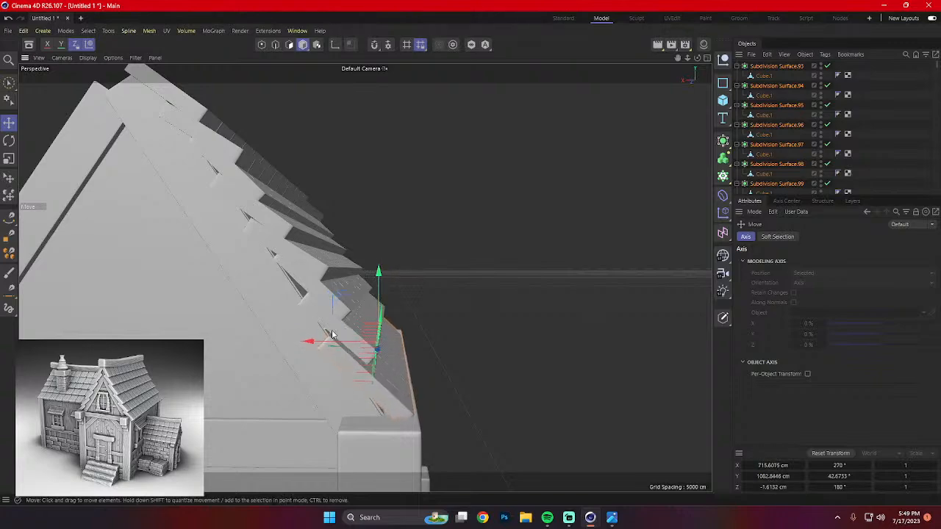
{"action": "left_click_drag", "start_coordinate": [310, 342], "coordinate": [326, 342]}
{"action": "left_click_drag", "start_coordinate": [392, 295], "coordinate": [394, 314]}
{"action": "left_click_drag", "start_coordinate": [394, 321], "coordinate": [308, 343], "text": "alt"}
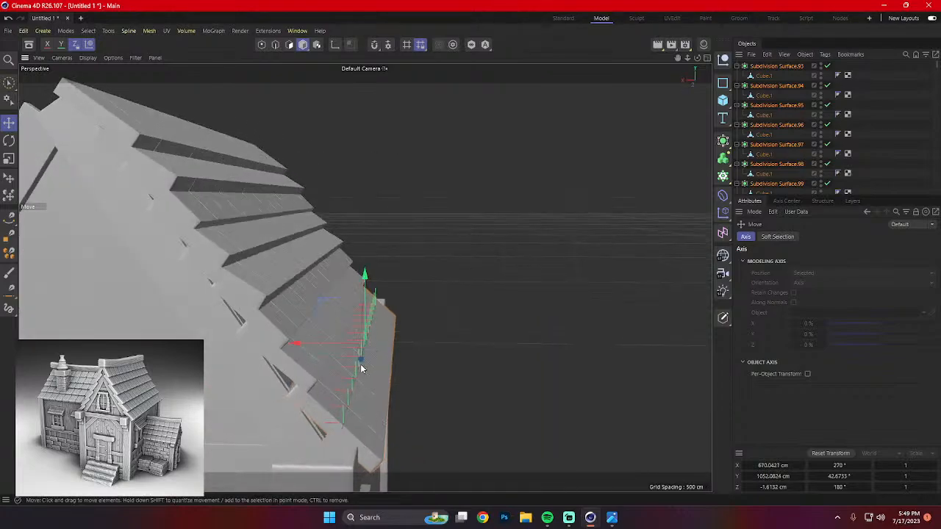
Scale the eave beam beneath the lowest shingle row to a height of about 152.3 cm.
{"action": "mouse_move", "coordinate": [360, 364]}
{"action": "left_mouse_down", "text": "alt"}
{"action": "mouse_move", "coordinate": [369, 343]}
{"action": "mouse_move", "coordinate": [360, 382]}
{"action": "left_mouse_up", "text": "alt"}
{"action": "mouse_move", "coordinate": [342, 418]}
{"action": "left_mouse_down", "text": "alt"}
{"action": "mouse_move", "coordinate": [278, 427]}
{"action": "mouse_move", "coordinate": [297, 434]}
{"action": "mouse_move", "coordinate": [335, 427]}
{"action": "mouse_move", "coordinate": [347, 413]}
{"action": "mouse_move", "coordinate": [343, 426]}
{"action": "mouse_move", "coordinate": [356, 420]}
{"action": "left_mouse_up", "text": "alt"}
{"action": "left_click", "coordinate": [353, 418]}
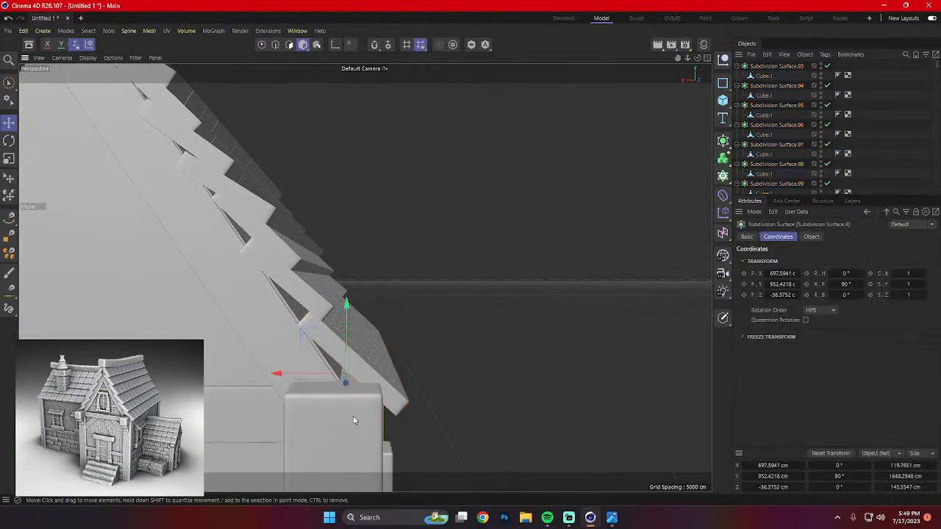
{"action": "key", "text": "t"}
{"action": "left_click_drag", "start_coordinate": [347, 305], "coordinate": [345, 297]}
{"action": "scroll", "coordinate": [359, 334], "scroll_direction": "down", "scroll_amount": 1}
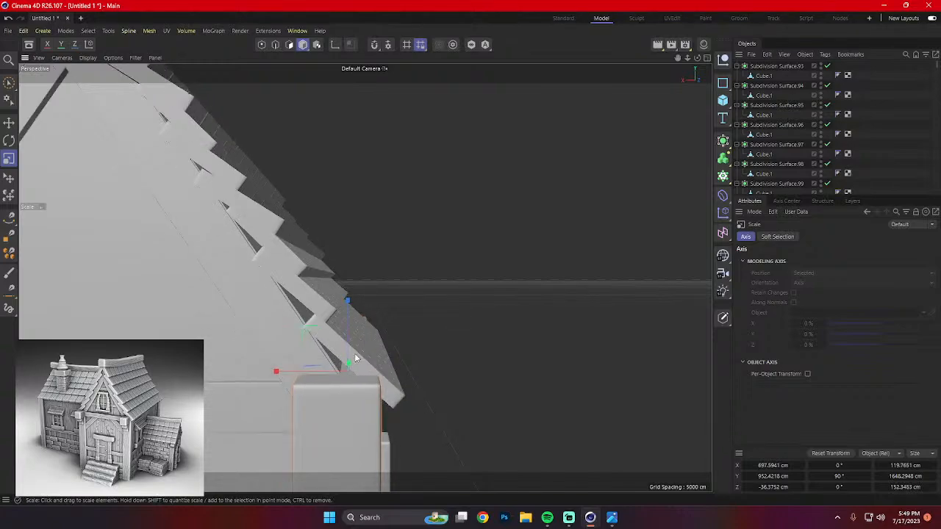
{"action": "left_click", "coordinate": [331, 354]}
{"action": "scroll", "coordinate": [332, 359], "scroll_direction": "up", "scroll_amount": 4}
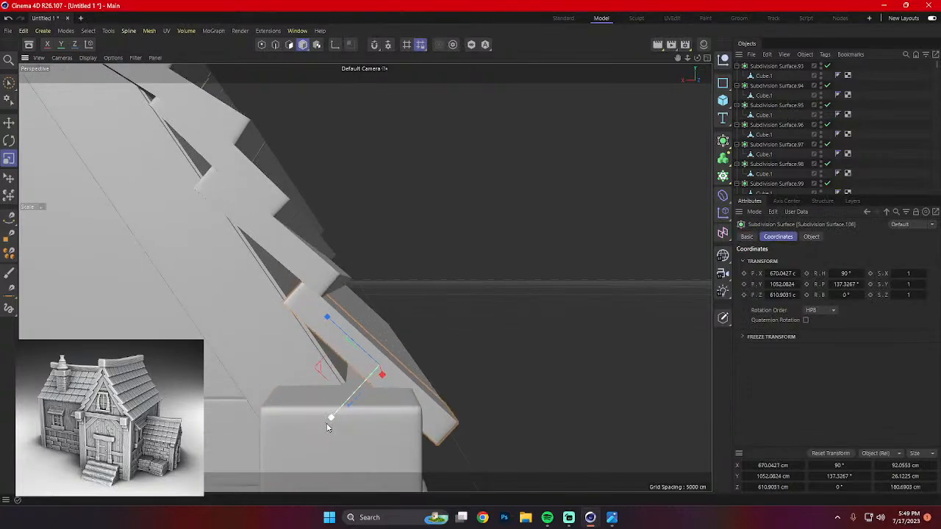
{"action": "left_click_drag", "start_coordinate": [327, 425], "coordinate": [322, 425]}
{"action": "left_click_drag", "start_coordinate": [420, 391], "coordinate": [260, 380], "text": "alt"}
{"action": "key", "text": "ctrl+z"}
{"action": "left_click_drag", "start_coordinate": [301, 403], "coordinate": [326, 284], "text": "alt"}
{"action": "left_click", "coordinate": [301, 256]}
{"action": "key", "text": "e"}
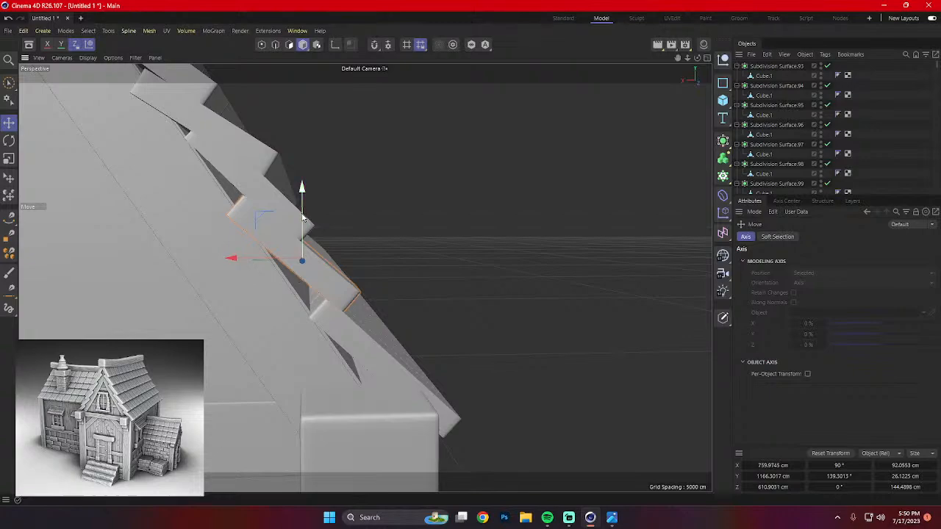
{"action": "left_click_drag", "start_coordinate": [302, 213], "coordinate": [300, 223]}
{"action": "key", "text": "ctrl+z"}
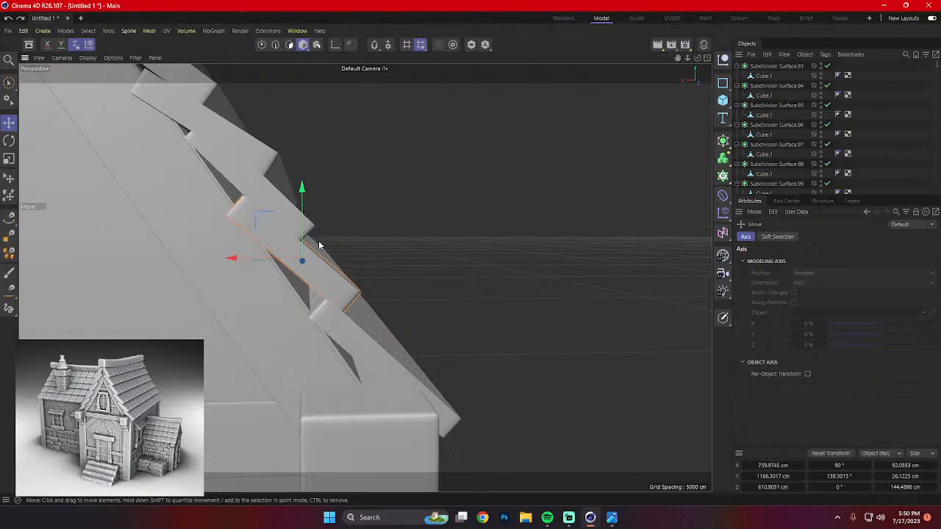
{"action": "left_click_drag", "start_coordinate": [338, 240], "coordinate": [344, 240], "text": "alt"}
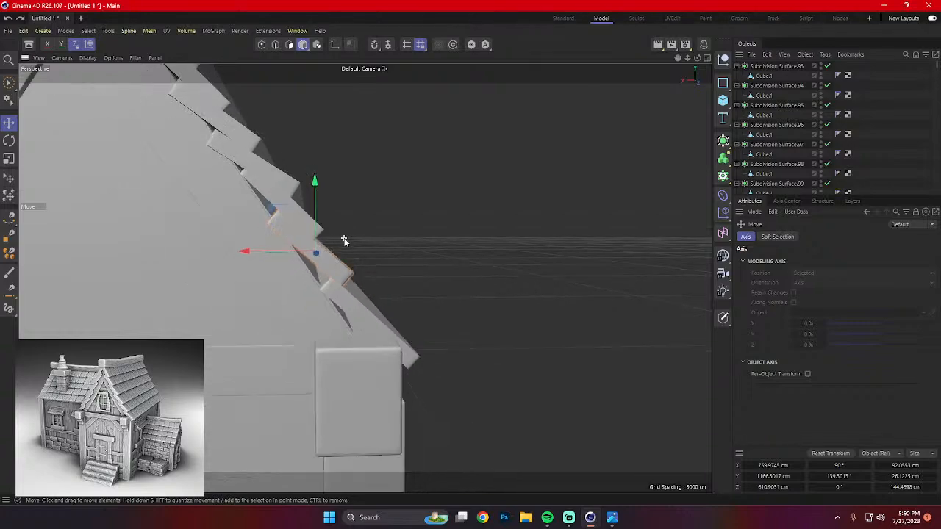
Lower the gable-end shingle of the top row to about Y 1532.3 cm and that of the second row to about Y 1463.2 cm.
{"action": "left_click_drag", "start_coordinate": [372, 169], "coordinate": [354, 263], "text": "alt"}
{"action": "left_click", "coordinate": [374, 269]}
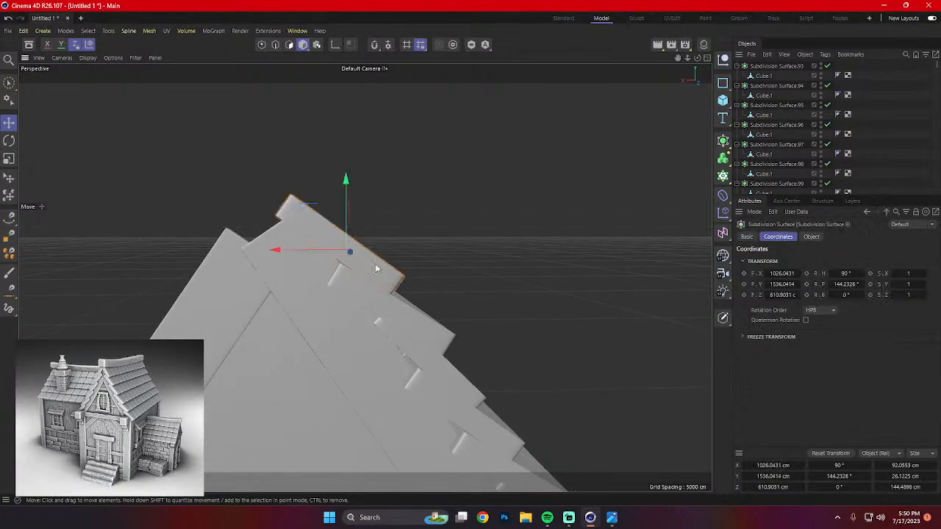
{"action": "left_click_drag", "start_coordinate": [346, 215], "coordinate": [346, 219]}
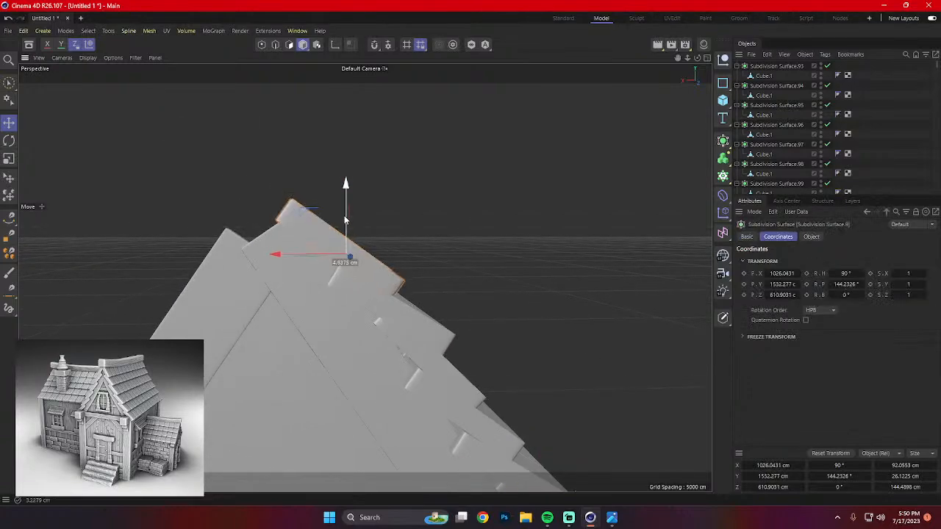
{"action": "left_click", "coordinate": [409, 316]}
{"action": "left_click_drag", "start_coordinate": [409, 317], "coordinate": [399, 291], "text": "alt"}
{"action": "left_click_drag", "start_coordinate": [401, 253], "coordinate": [400, 259]}
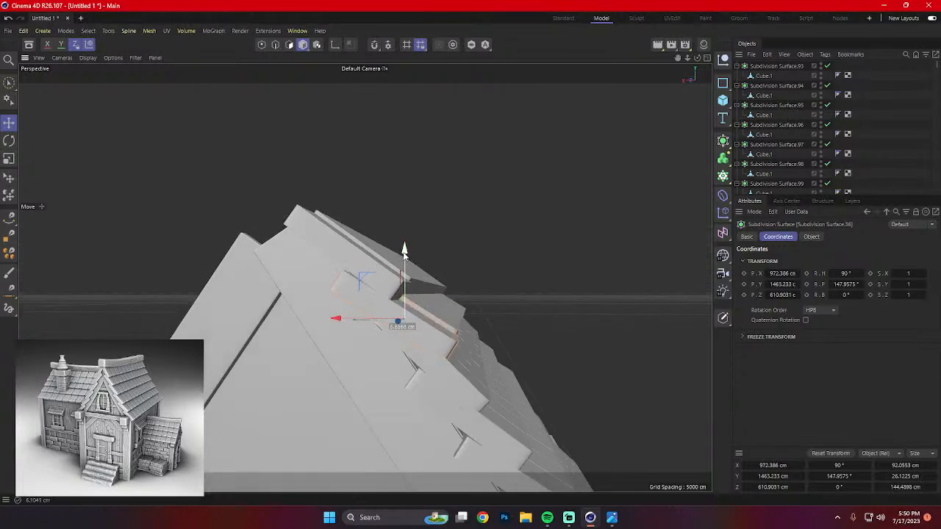
Lower the gable-end shingle of the third row to about Y 1403.5 cm and that of the fourth row to about Y 1341.0 cm.
{"action": "left_click_drag", "start_coordinate": [446, 330], "coordinate": [463, 361], "text": "alt"}
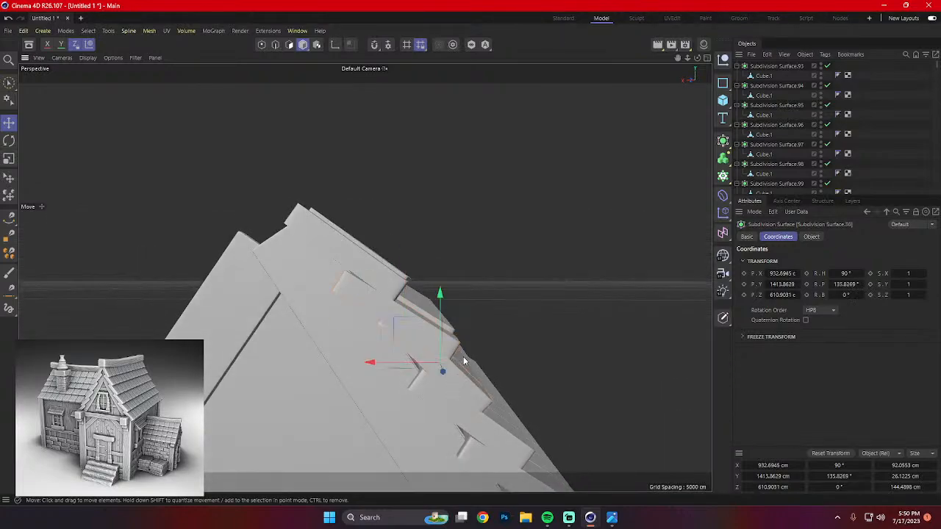
{"action": "left_click_drag", "start_coordinate": [442, 321], "coordinate": [442, 333]}
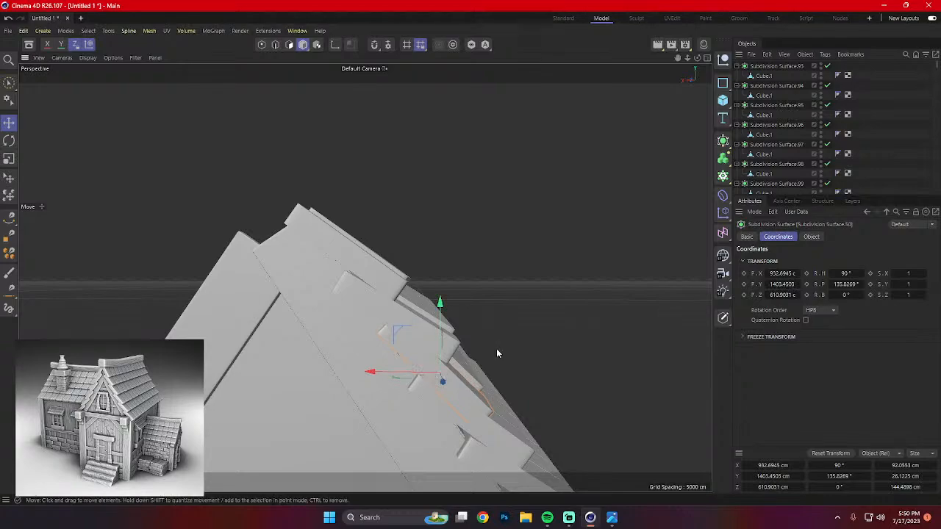
{"action": "left_click_drag", "start_coordinate": [497, 349], "coordinate": [489, 283], "text": "alt"}
{"action": "left_click", "coordinate": [443, 346]}
{"action": "left_click_drag", "start_coordinate": [443, 347], "coordinate": [469, 353], "text": "alt"}
{"action": "left_click_drag", "start_coordinate": [413, 273], "coordinate": [449, 312]}
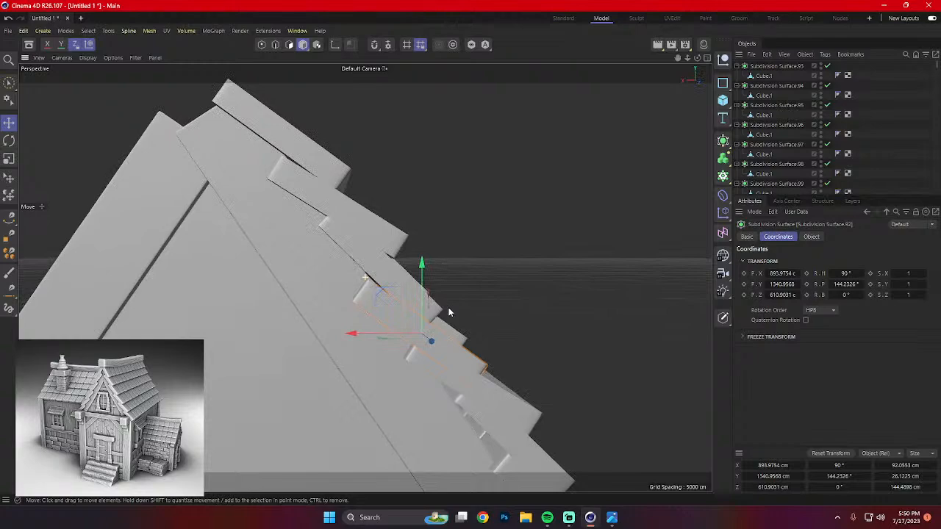
Lower the gable-end shingle of the fifth row to about Y 1272.8 cm.
{"action": "left_click", "coordinate": [377, 235]}
{"action": "left_click", "coordinate": [476, 381]}
{"action": "middle_click_drag", "start_coordinate": [550, 389], "coordinate": [503, 324], "text": "alt"}
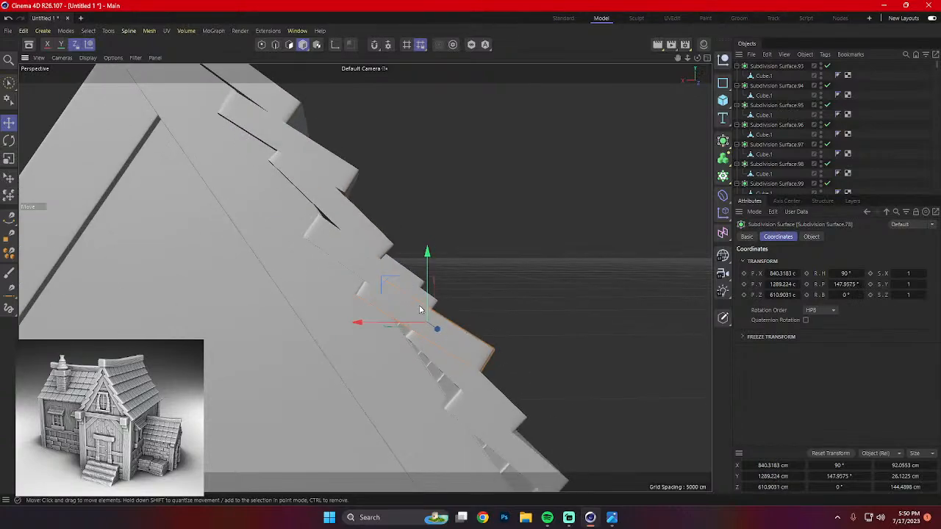
{"action": "left_click_drag", "start_coordinate": [427, 270], "coordinate": [428, 287]}
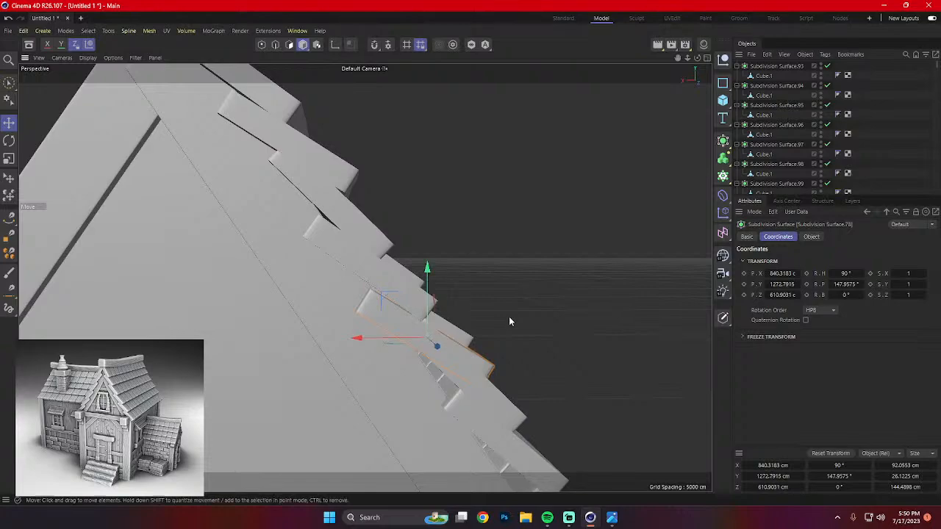
{"action": "left_click_drag", "start_coordinate": [508, 316], "coordinate": [352, 291], "text": "alt"}
Lower the gable-end shingle of the sixth row to about Y 1213.1 cm and lower the seventh row's gable-end shingle slightly.
{"action": "left_click", "coordinate": [330, 248]}
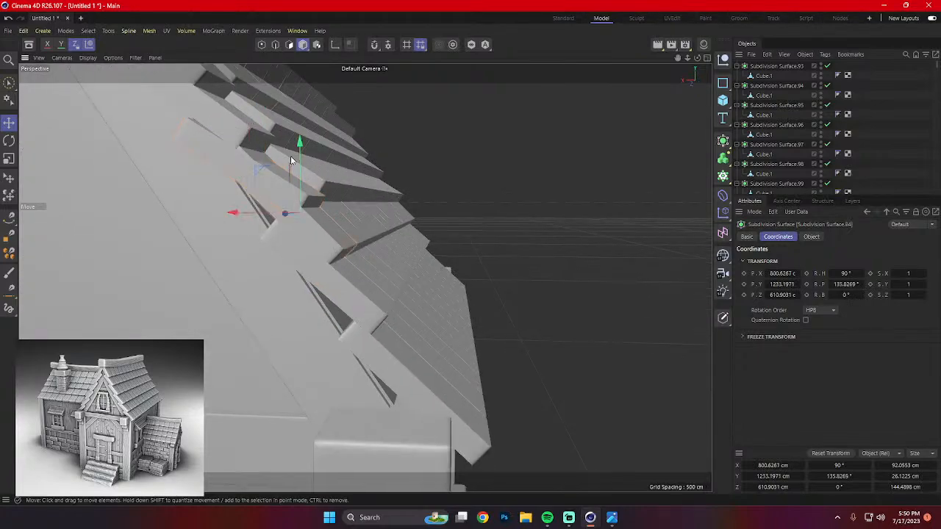
{"action": "left_click_drag", "start_coordinate": [302, 169], "coordinate": [303, 189]}
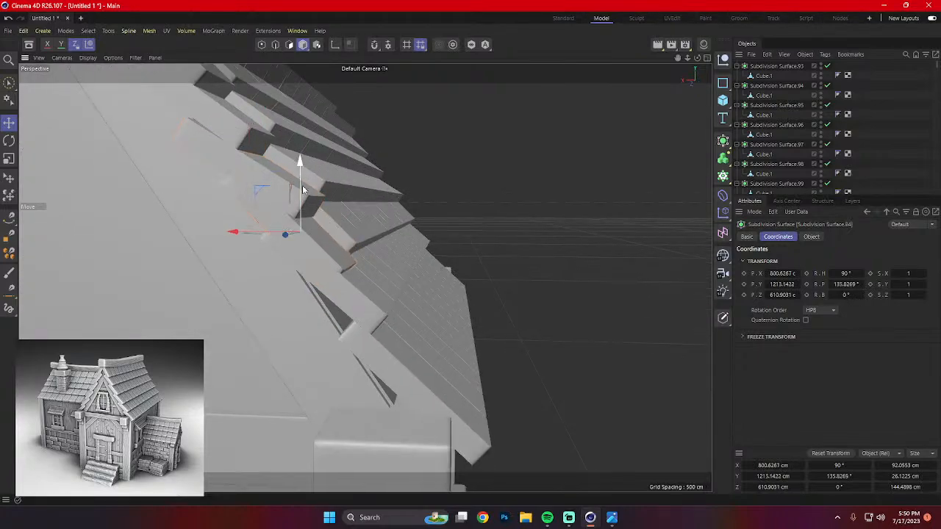
{"action": "left_click", "coordinate": [347, 288]}
{"action": "left_click_drag", "start_coordinate": [340, 219], "coordinate": [339, 236]}
Reposition the gable-end shingle of the lowest row to about X 687.5 cm, Y 1047.8 cm.
{"action": "left_click", "coordinate": [401, 296]}
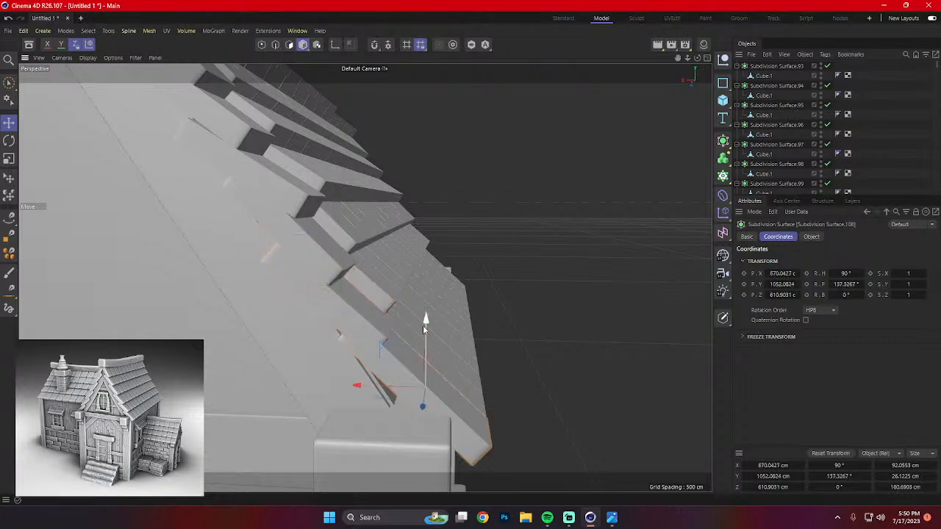
{"action": "left_click_drag", "start_coordinate": [427, 322], "coordinate": [425, 339]}
{"action": "left_click_drag", "start_coordinate": [390, 403], "coordinate": [384, 402]}
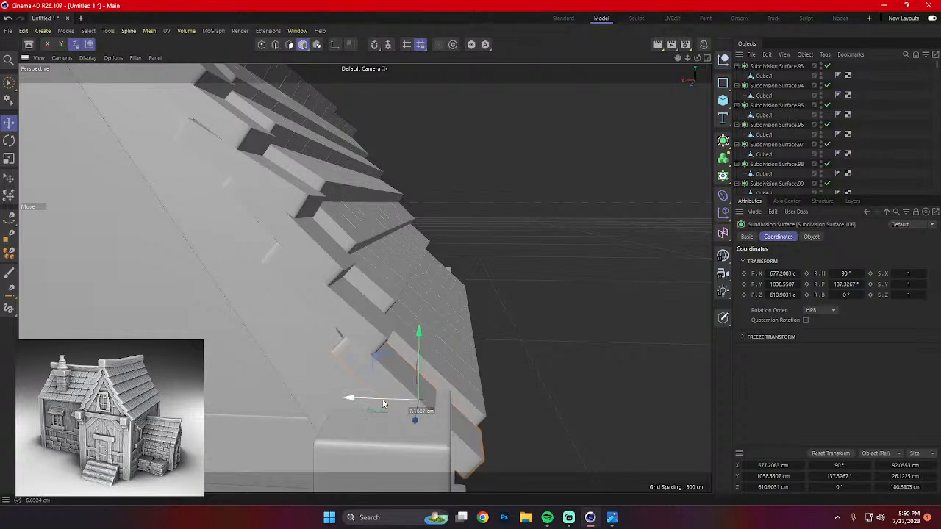
{"action": "left_click_drag", "start_coordinate": [418, 338], "coordinate": [418, 331]}
{"action": "left_click_drag", "start_coordinate": [389, 395], "coordinate": [383, 396]}
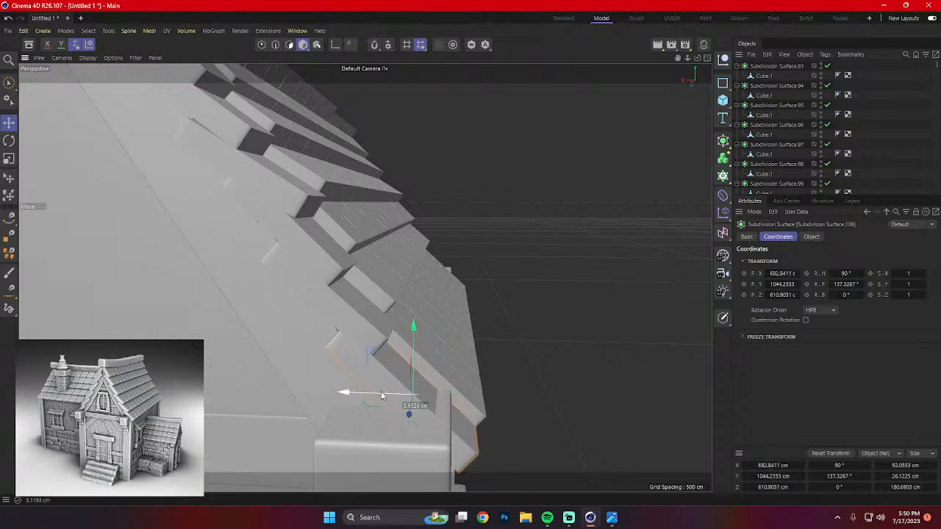
{"action": "left_click_drag", "start_coordinate": [414, 329], "coordinate": [414, 325]}
{"action": "left_click_drag", "start_coordinate": [356, 390], "coordinate": [353, 391]}
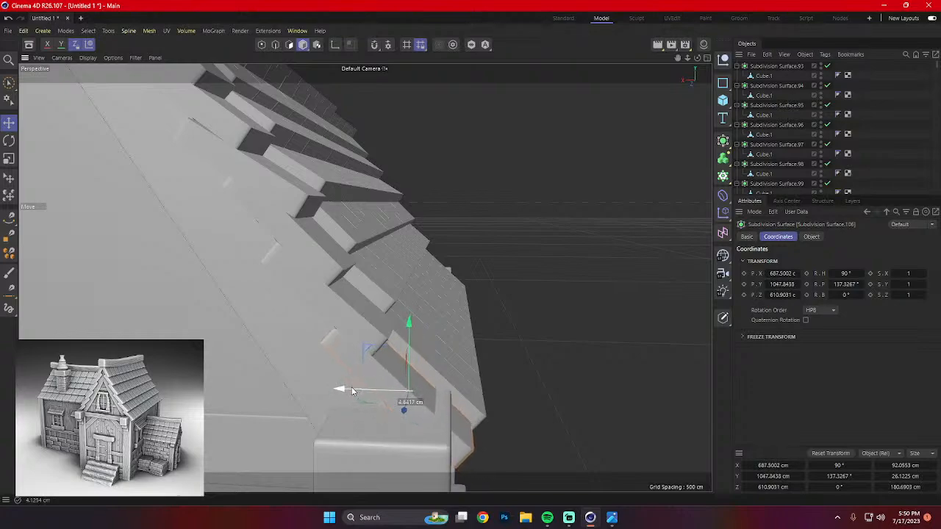
Select the shingles in all eight rows except the gable-end column and lower them together by about 13.3 cm.
{"action": "left_click", "coordinate": [605, 366]}
{"action": "scroll", "coordinate": [604, 367], "scroll_direction": "down", "scroll_amount": 5}
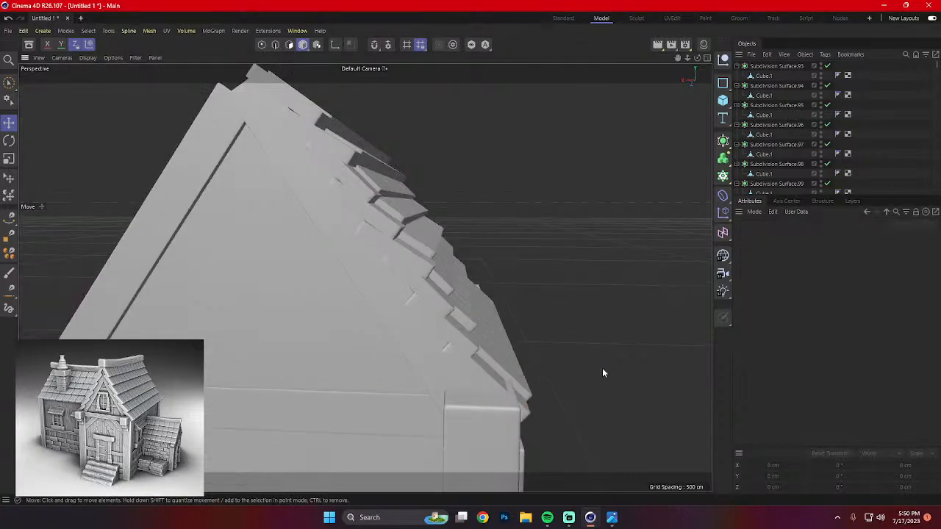
{"action": "left_click_drag", "start_coordinate": [602, 368], "coordinate": [339, 382], "text": "alt"}
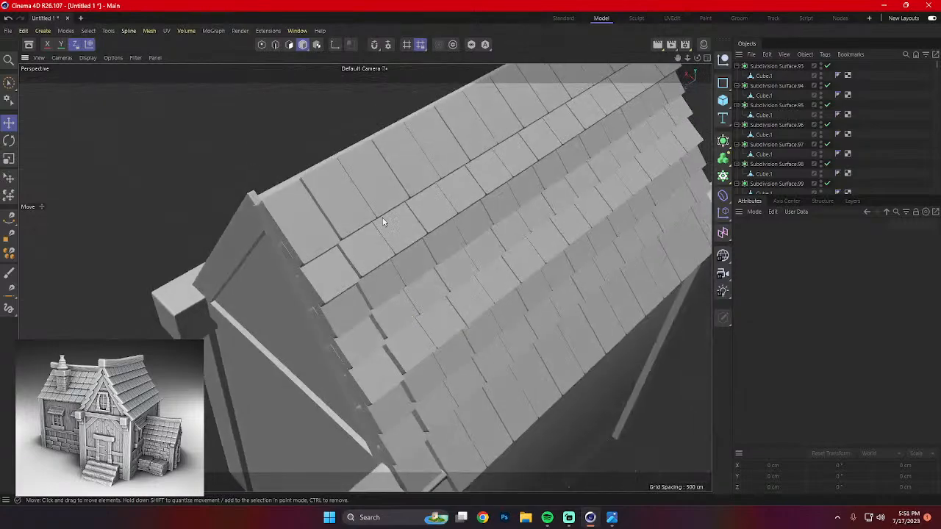
{"action": "left_click", "coordinate": [358, 203]}
{"action": "left_click", "coordinate": [369, 241], "text": "shift"}
{"action": "left_click", "coordinate": [388, 284], "text": "shift"}
{"action": "left_click", "coordinate": [403, 312], "text": "shift"}
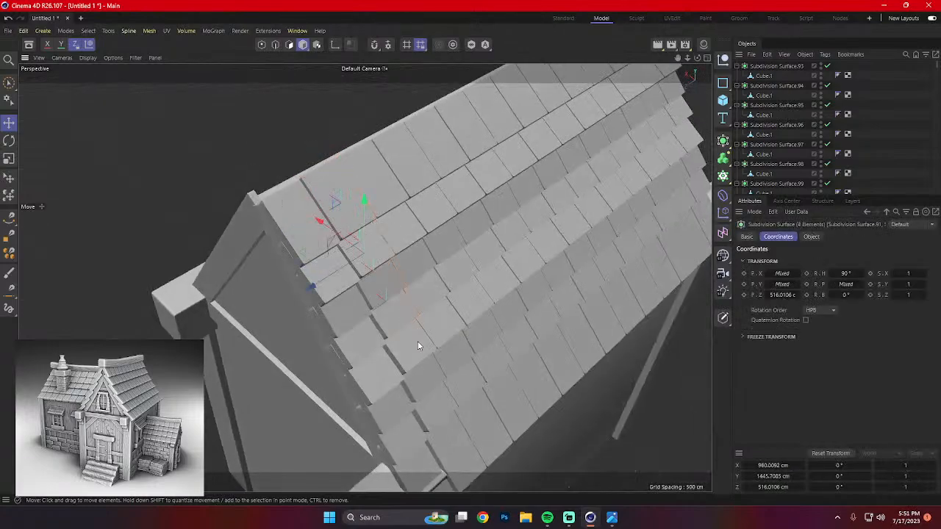
{"action": "left_click", "coordinate": [418, 343], "text": "shift"}
{"action": "left_click", "coordinate": [429, 377], "text": "shift"}
{"action": "left_click", "coordinate": [447, 413], "text": "shift"}
{"action": "left_click", "coordinate": [477, 434], "text": "shift"}
{"action": "left_click", "coordinate": [482, 441], "text": "shift"}
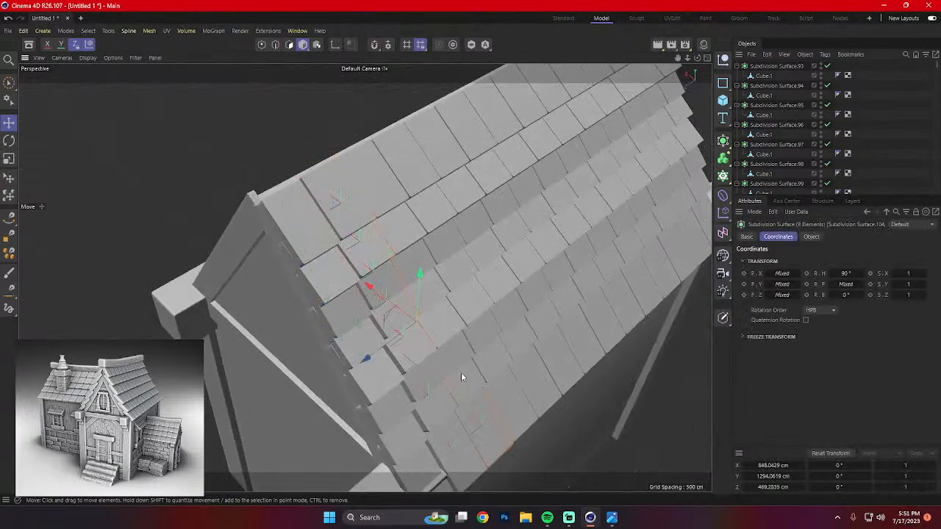
{"action": "left_click", "coordinate": [461, 372], "text": "shift"}
{"action": "left_click", "coordinate": [445, 330], "text": "shift"}
{"action": "left_click", "coordinate": [431, 293], "text": "shift"}
{"action": "left_click", "coordinate": [413, 256], "text": "shift"}
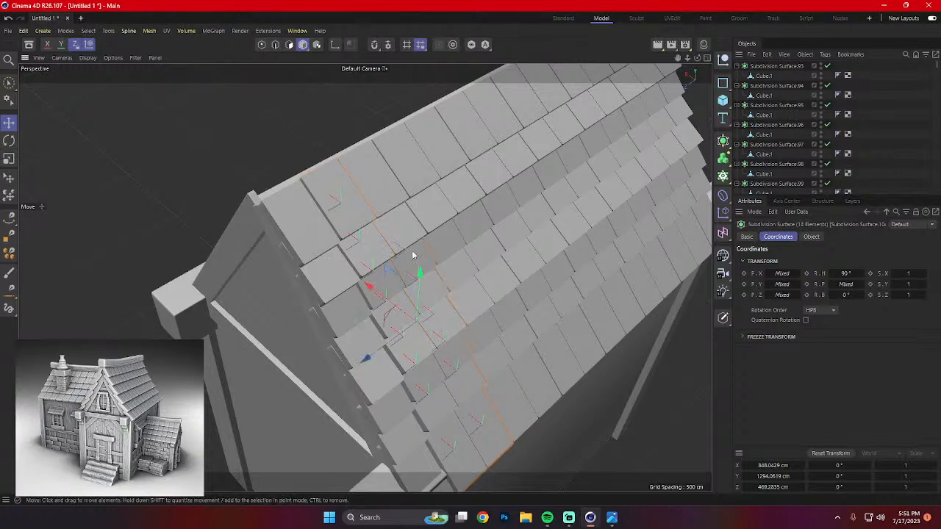
{"action": "left_click", "coordinate": [387, 187], "text": "shift"}
{"action": "left_click", "coordinate": [416, 157], "text": "shift"}
{"action": "left_click", "coordinate": [435, 205], "text": "shift"}
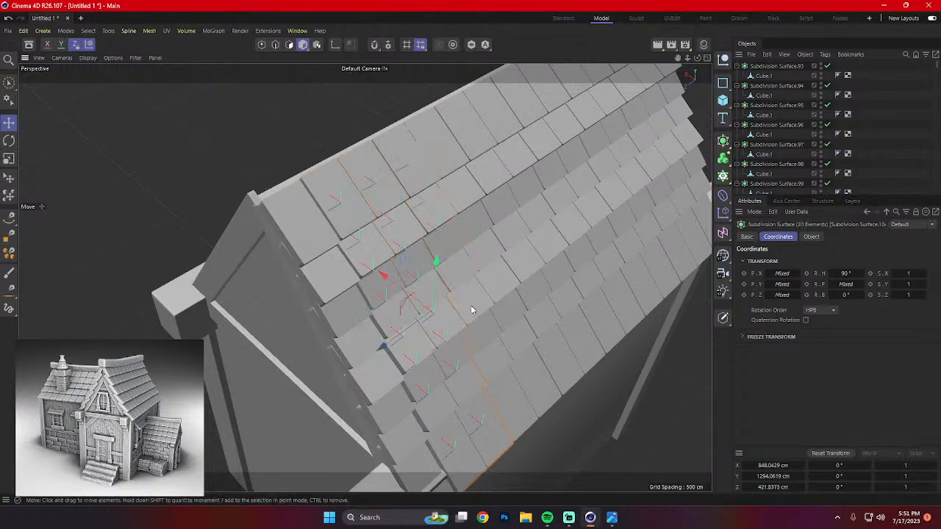
{"action": "left_click", "coordinate": [507, 391], "text": "shift"}
{"action": "left_click", "coordinate": [537, 382], "text": "shift"}
{"action": "left_click", "coordinate": [522, 341], "text": "shift"}
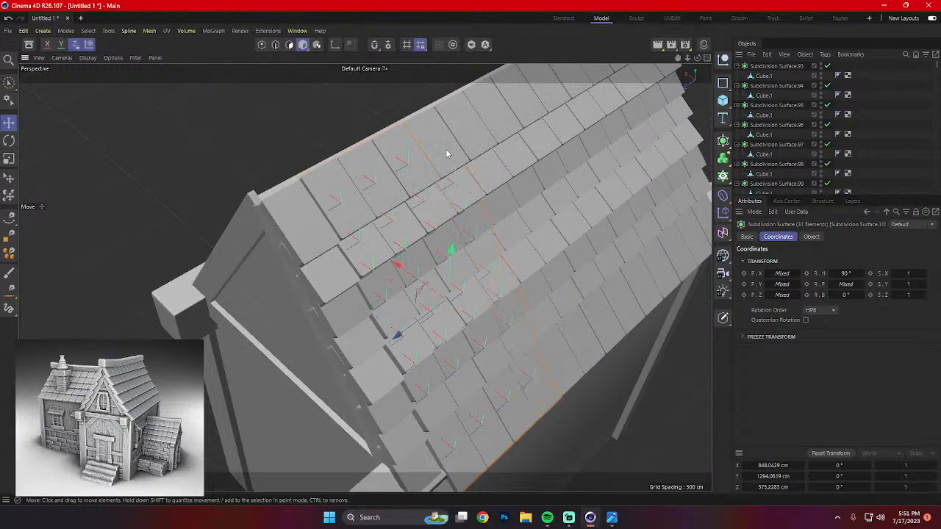
{"action": "left_click_drag", "start_coordinate": [524, 189], "coordinate": [442, 154], "text": "alt"}
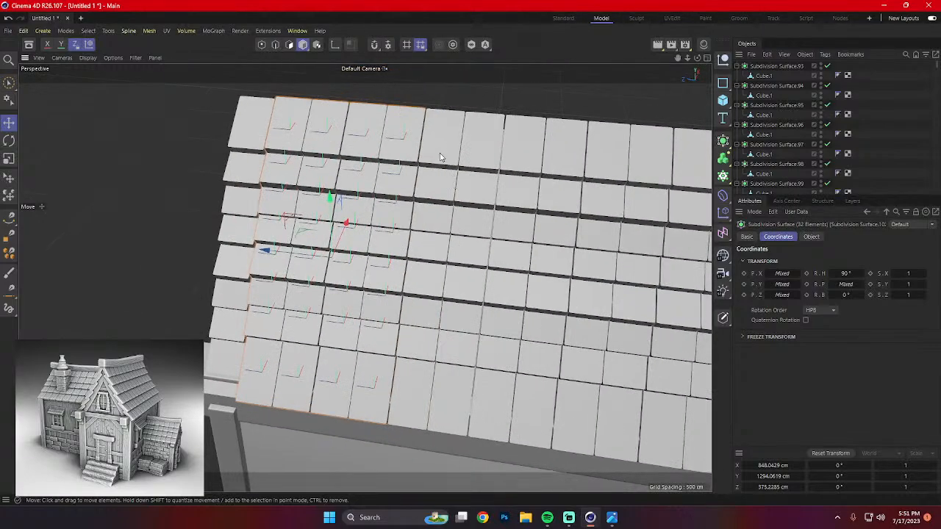
{"action": "left_click", "coordinate": [442, 149], "text": "shift"}
{"action": "left_click", "coordinate": [479, 157], "text": "shift"}
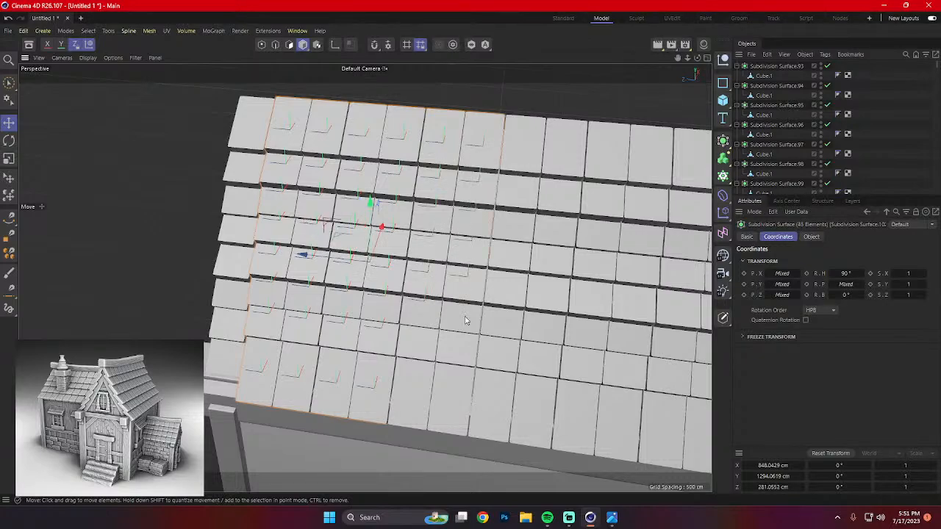
{"action": "left_click_drag", "start_coordinate": [451, 396], "coordinate": [474, 248], "text": "alt"}
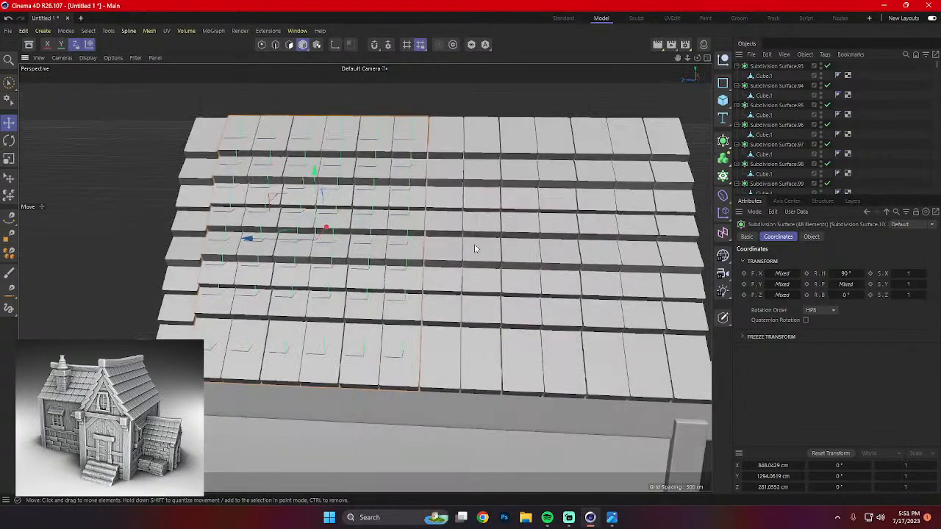
{"action": "left_click", "coordinate": [449, 136], "text": "shift"}
{"action": "left_click", "coordinate": [484, 139], "text": "shift"}
{"action": "left_click", "coordinate": [518, 142], "text": "shift"}
{"action": "left_click", "coordinate": [555, 142], "text": "shift"}
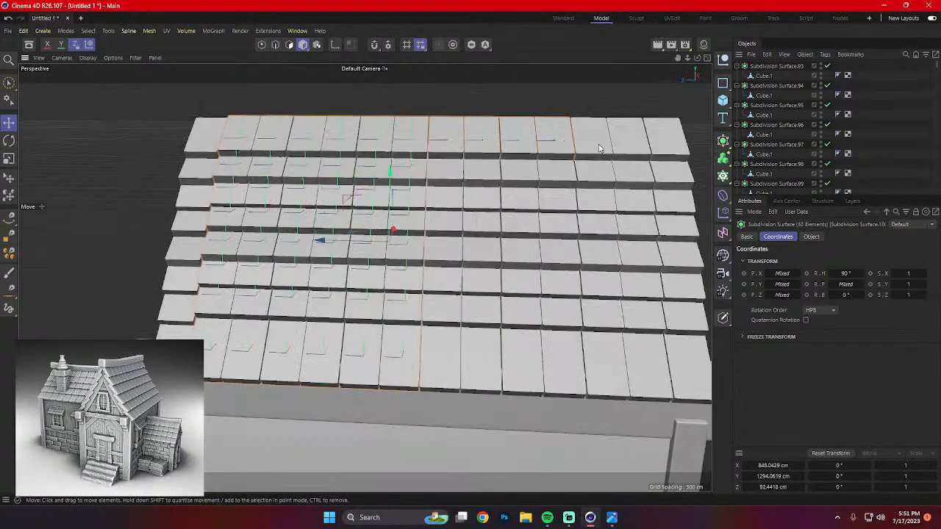
{"action": "left_click", "coordinate": [597, 145], "text": "shift"}
{"action": "left_click", "coordinate": [629, 145], "text": "shift"}
{"action": "left_click", "coordinate": [660, 147], "text": "shift"}
{"action": "left_click", "coordinate": [665, 174], "text": "shift"}
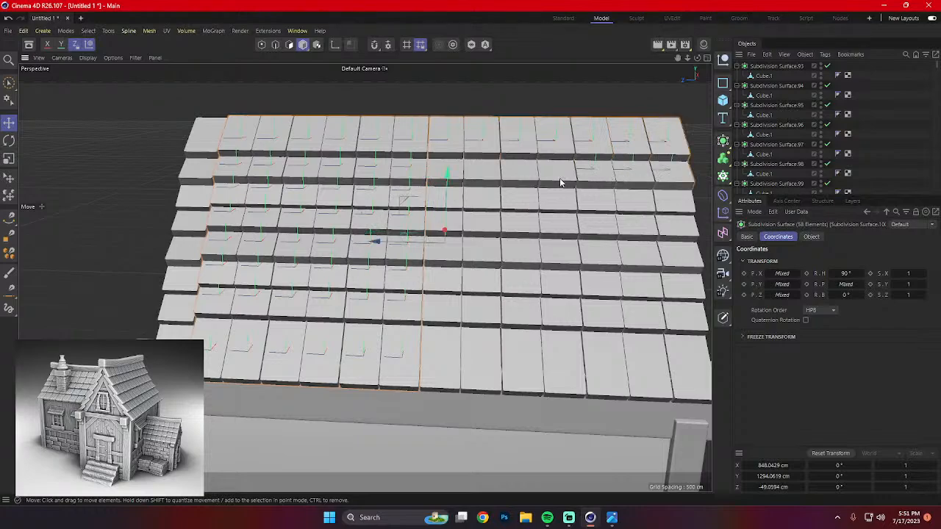
{"action": "left_click", "coordinate": [513, 179], "text": "shift"}
{"action": "left_click", "coordinate": [473, 179], "text": "shift"}
{"action": "left_click", "coordinate": [433, 170], "text": "shift"}
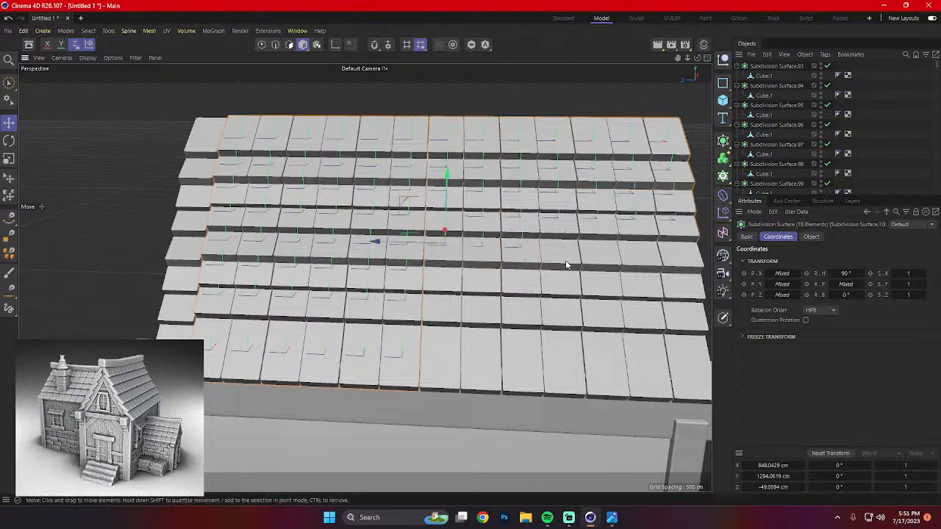
{"action": "left_click", "coordinate": [673, 262], "text": "shift"}
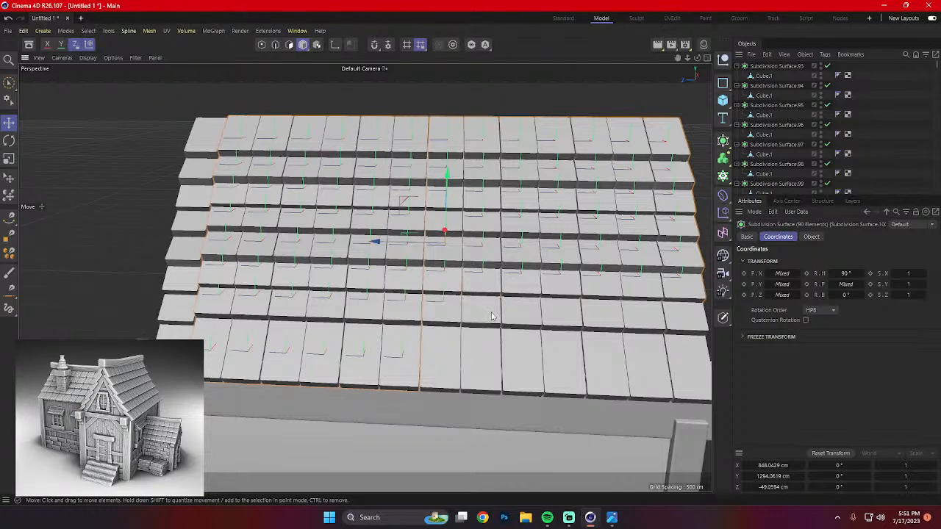
{"action": "left_click", "coordinate": [685, 326], "text": "shift"}
{"action": "left_click", "coordinate": [563, 377], "text": "shift"}
{"action": "left_click", "coordinate": [520, 377], "text": "shift"}
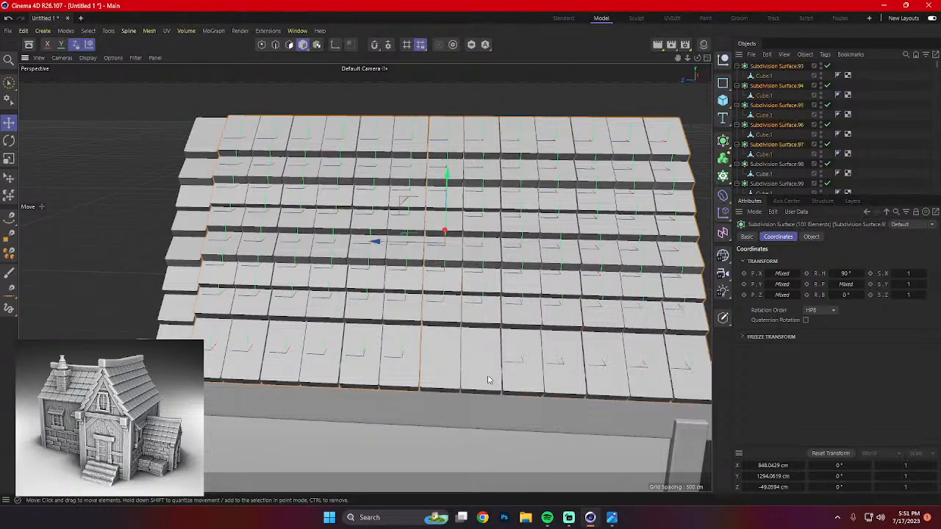
{"action": "left_click", "coordinate": [487, 377], "text": "shift"}
{"action": "left_click", "coordinate": [452, 374], "text": "shift"}
{"action": "left_click_drag", "start_coordinate": [452, 369], "coordinate": [569, 362], "text": "alt"}
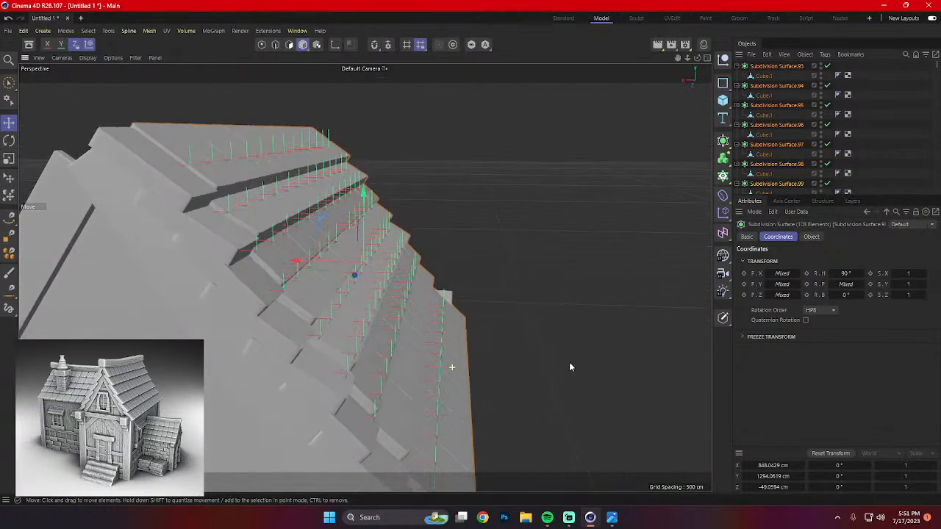
{"action": "left_click_drag", "start_coordinate": [363, 200], "coordinate": [362, 207]}
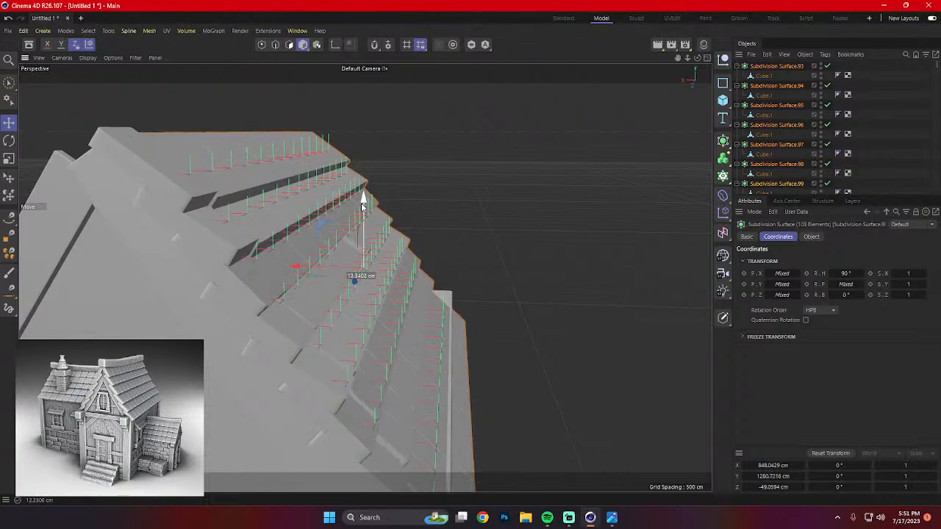
{"action": "left_click_drag", "start_coordinate": [573, 248], "coordinate": [535, 226], "text": "alt"}
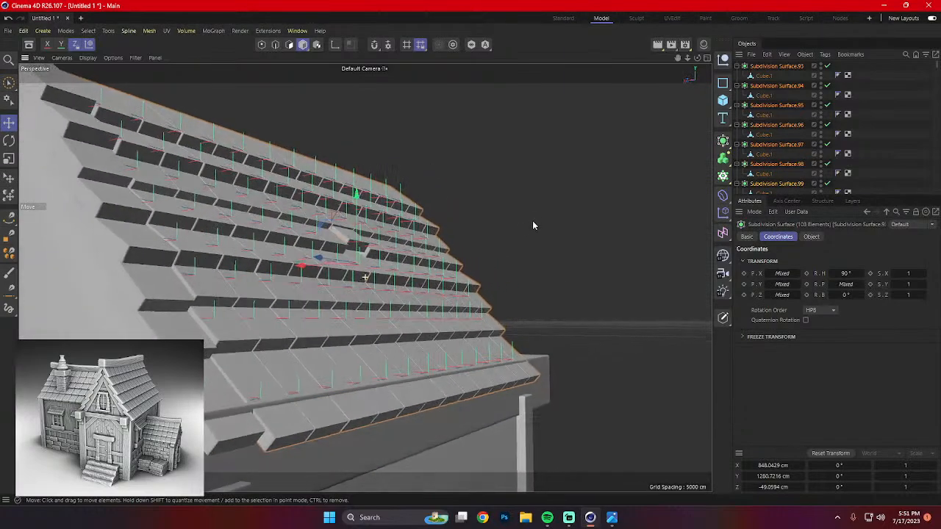
Scale the eave beam beneath the lowest shingle row to a height of about 131.2 cm.
{"action": "left_click_drag", "start_coordinate": [524, 274], "coordinate": [550, 253], "text": "alt"}
{"action": "left_click_drag", "start_coordinate": [412, 329], "coordinate": [444, 336], "text": "alt"}
{"action": "left_click", "coordinate": [353, 365]}
{"action": "key", "text": "t"}
{"action": "scroll", "coordinate": [493, 338], "scroll_direction": "down", "scroll_amount": 4}
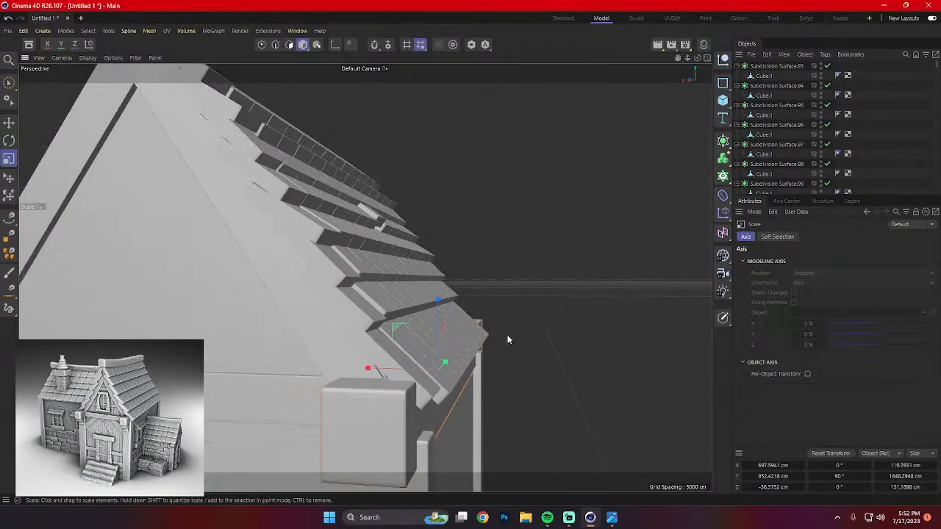
{"action": "left_click", "coordinate": [583, 355]}
Lower the raised shingle in the middle of the fourth row to line it up with its neighbours.
{"action": "left_click_drag", "start_coordinate": [617, 360], "coordinate": [442, 312], "text": "alt"}
{"action": "scroll", "coordinate": [436, 286], "scroll_direction": "up", "scroll_amount": 3}
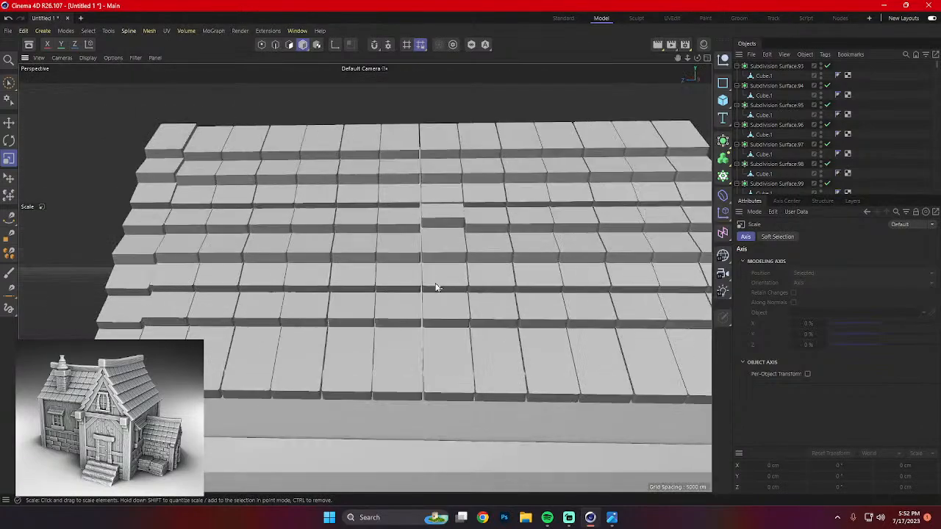
{"action": "left_click", "coordinate": [448, 216]}
{"action": "left_click_drag", "start_coordinate": [464, 217], "coordinate": [489, 211], "text": "alt"}
{"action": "key", "text": "e"}
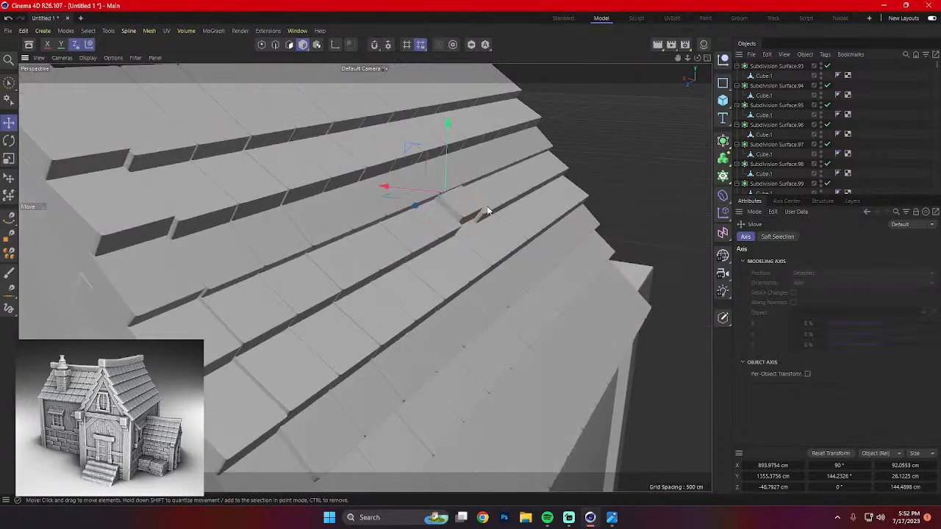
{"action": "left_click_drag", "start_coordinate": [446, 144], "coordinate": [444, 151]}
{"action": "scroll", "coordinate": [587, 184], "scroll_direction": "down", "scroll_amount": 3}
Move the gable-end shingle of the second row to about X 964.1 cm, Y 1457.5 cm.
{"action": "left_click_drag", "start_coordinate": [586, 184], "coordinate": [588, 213], "text": "alt"}
{"action": "left_click", "coordinate": [577, 205]}
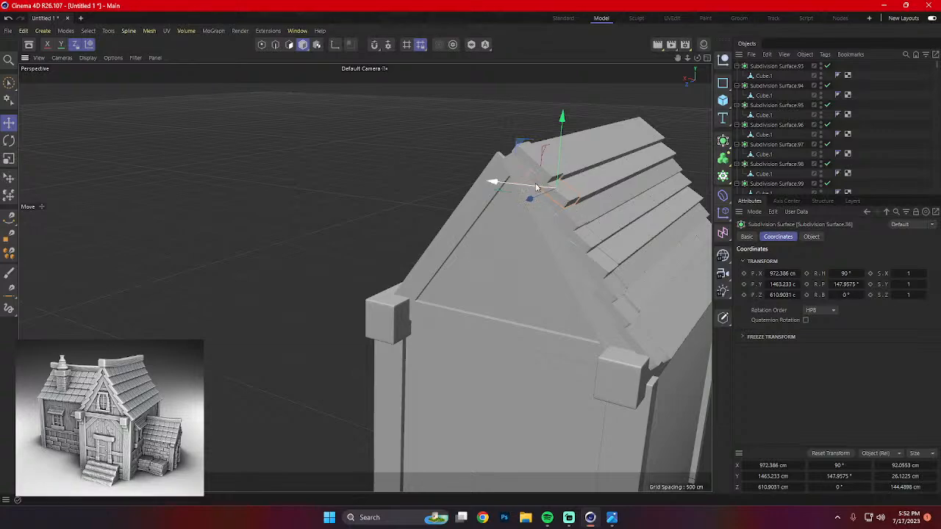
{"action": "left_click_drag", "start_coordinate": [537, 187], "coordinate": [540, 189]}
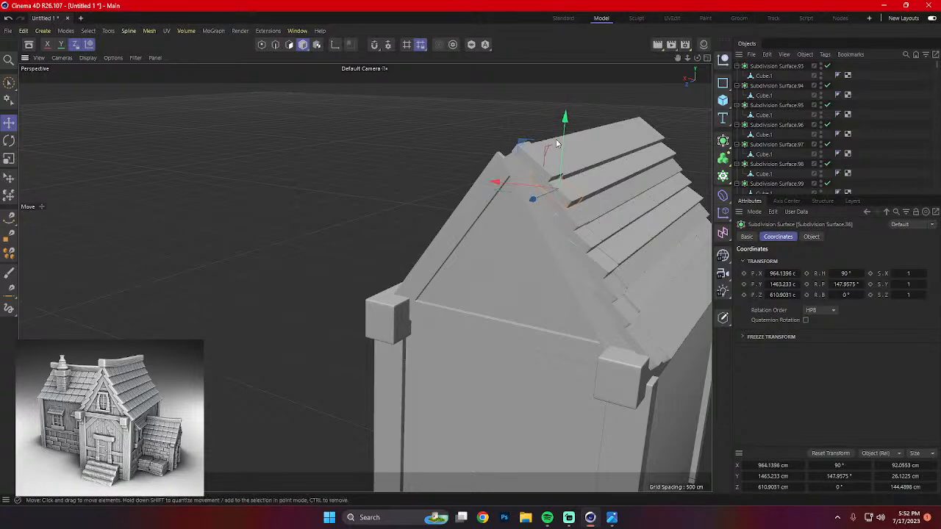
{"action": "left_click_drag", "start_coordinate": [563, 144], "coordinate": [564, 148]}
{"action": "left_click_drag", "start_coordinate": [593, 184], "coordinate": [610, 247], "text": "alt"}
{"action": "middle_click_drag", "start_coordinate": [611, 246], "coordinate": [458, 237], "text": "alt"}
{"action": "scroll", "coordinate": [417, 241], "scroll_direction": "down", "scroll_amount": 4}
{"action": "left_click_drag", "start_coordinate": [397, 260], "coordinate": [353, 274], "text": "alt"}
{"action": "scroll", "coordinate": [405, 275], "scroll_direction": "up", "scroll_amount": 4}
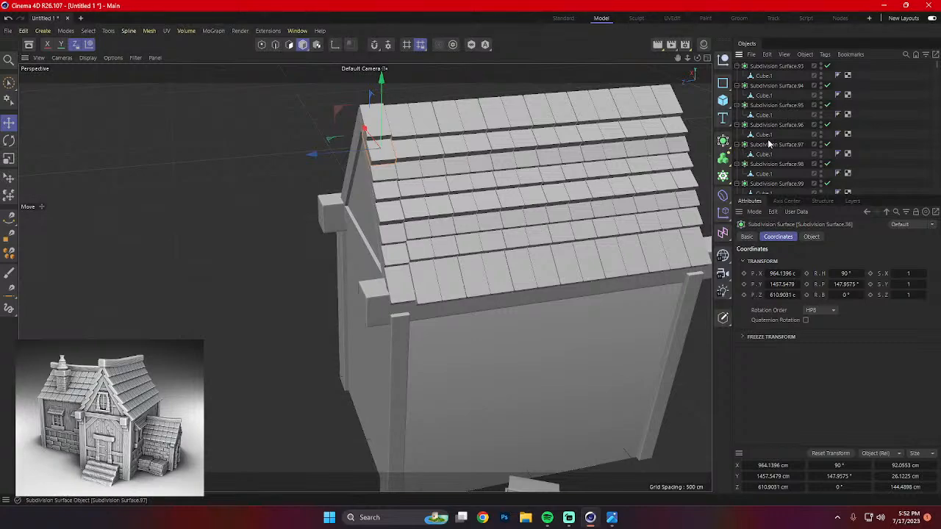
{"action": "scroll", "coordinate": [768, 143], "scroll_direction": "up", "scroll_amount": 8}
{"action": "left_click", "coordinate": [772, 164]}
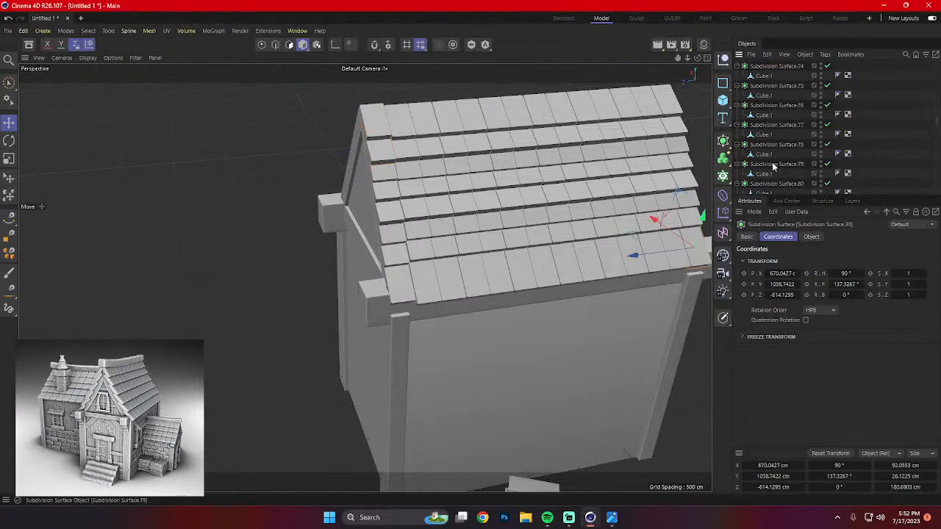
{"action": "scroll", "coordinate": [775, 180], "scroll_direction": "down", "scroll_amount": 10}
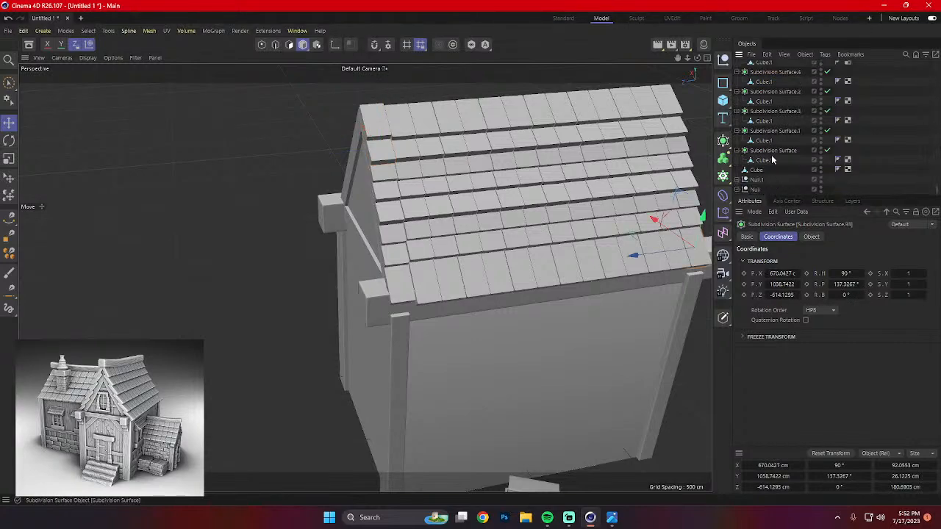
{"action": "left_click", "coordinate": [764, 150], "text": "shift"}
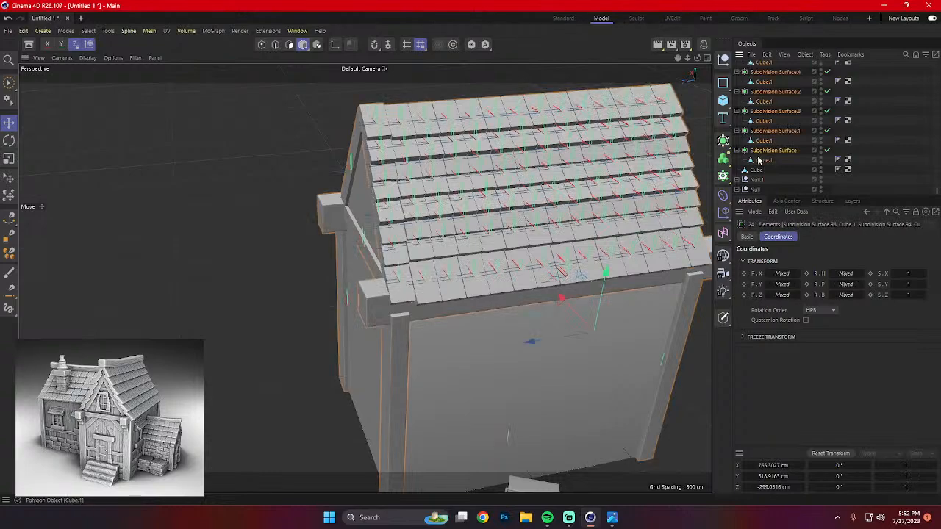
Hide the house body cube in the viewport so only the timber frame and roof shingles show.
{"action": "left_click", "coordinate": [756, 170]}
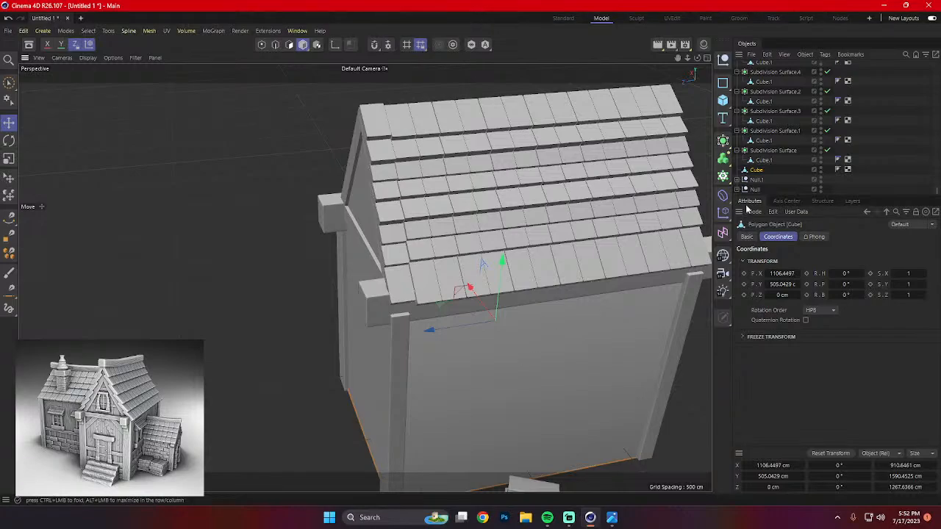
{"action": "double_click", "coordinate": [821, 168]}
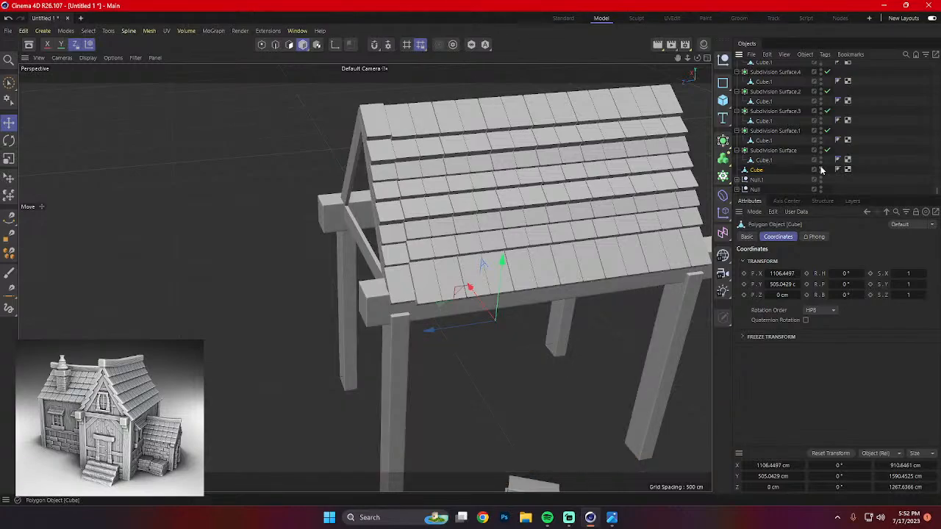
{"action": "left_click_drag", "start_coordinate": [541, 338], "coordinate": [567, 327], "text": "alt"}
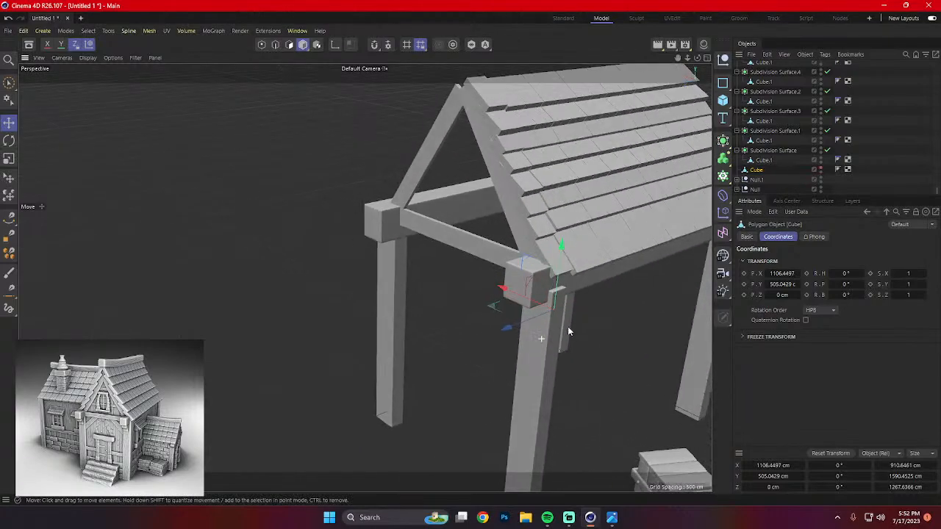
Hide the two existing null groups and the horizontal tie beam across the gable end.
{"action": "left_click", "coordinate": [478, 248]}
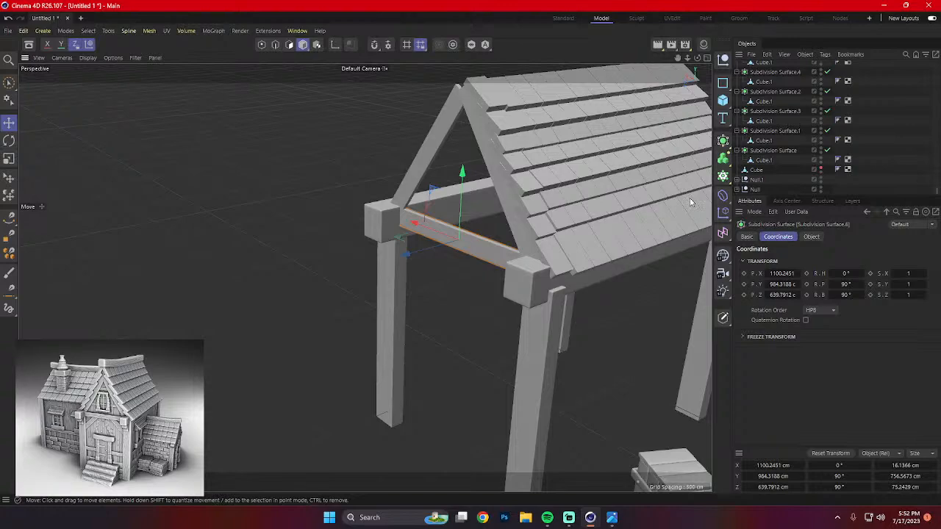
{"action": "double_click", "coordinate": [821, 179]}
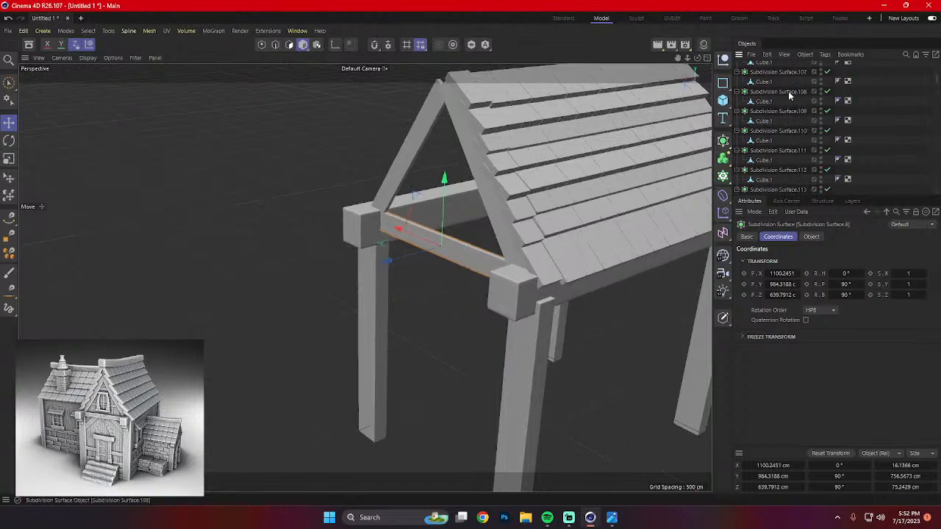
{"action": "scroll", "coordinate": [788, 90], "scroll_direction": "down", "scroll_amount": 5}
{"action": "scroll", "coordinate": [789, 98], "scroll_direction": "down", "scroll_amount": 15}
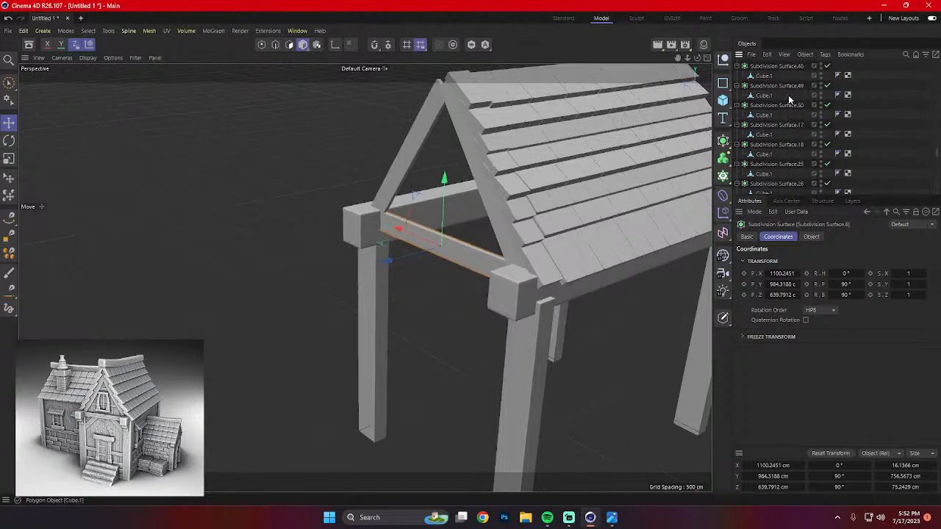
{"action": "scroll", "coordinate": [790, 99], "scroll_direction": "up", "scroll_amount": 3}
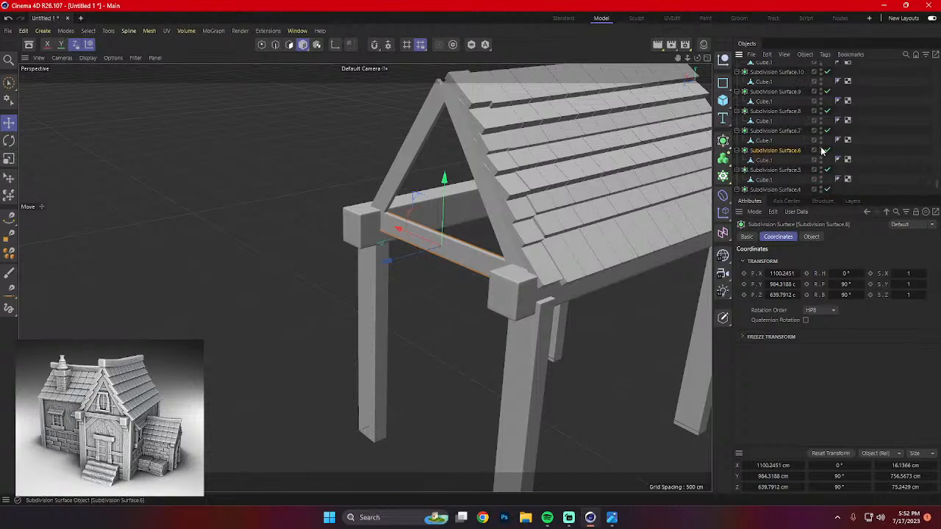
Hide the two corner posts at the gable end.
{"action": "left_click", "coordinate": [534, 370]}
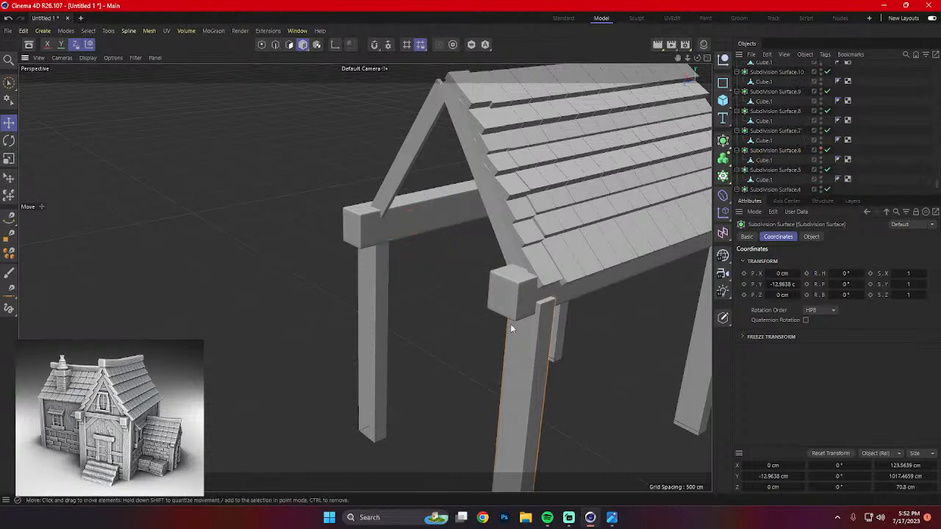
{"action": "scroll", "coordinate": [800, 156], "scroll_direction": "down", "scroll_amount": 4}
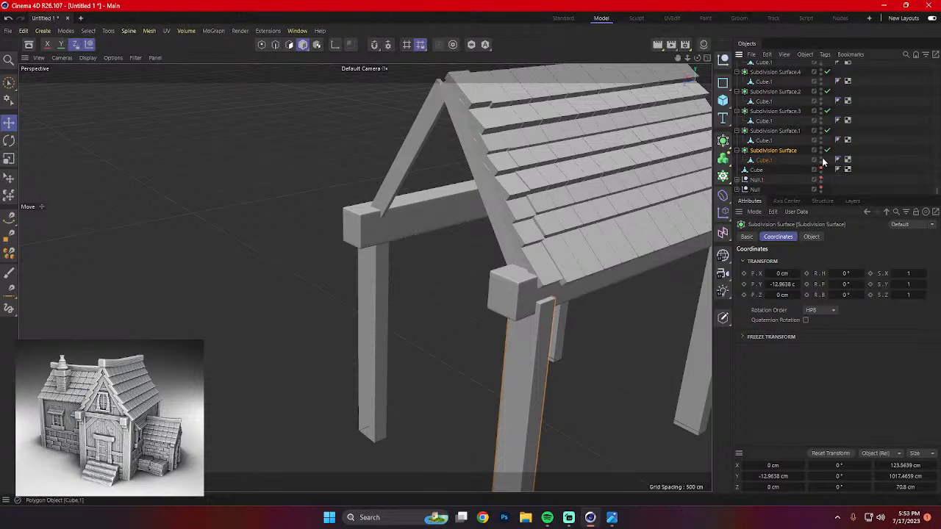
{"action": "left_click", "coordinate": [825, 150]}
{"action": "left_click", "coordinate": [388, 295]}
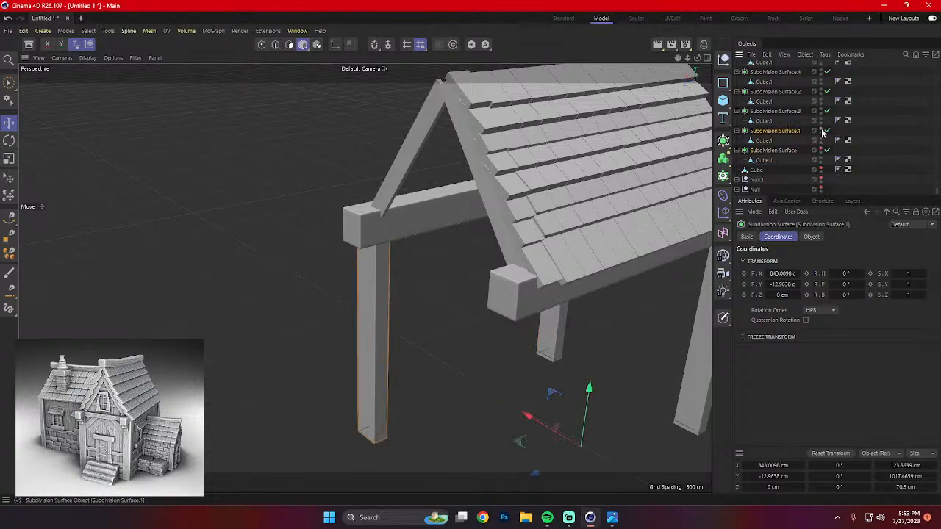
{"action": "left_click", "coordinate": [824, 130]}
Hide the long eave beam on the side without shingles.
{"action": "left_click", "coordinate": [431, 227]}
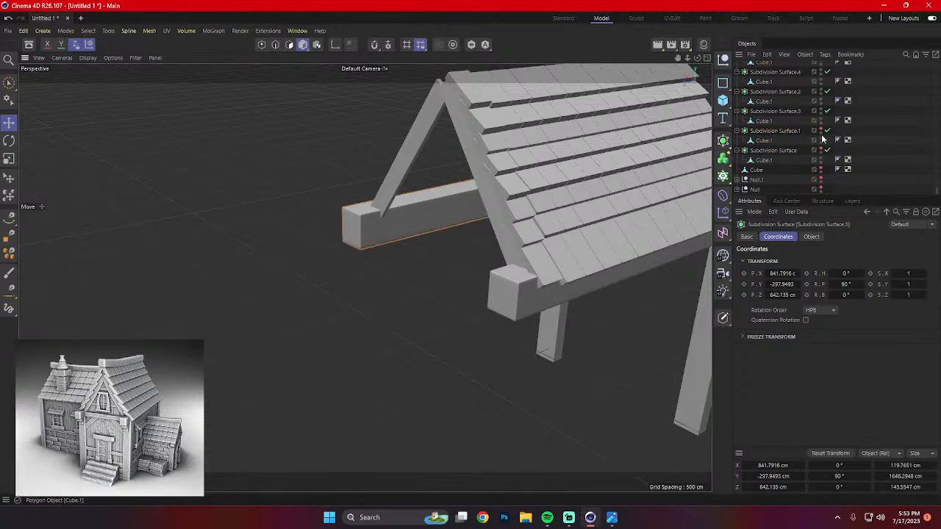
{"action": "scroll", "coordinate": [823, 138], "scroll_direction": "up", "scroll_amount": 2}
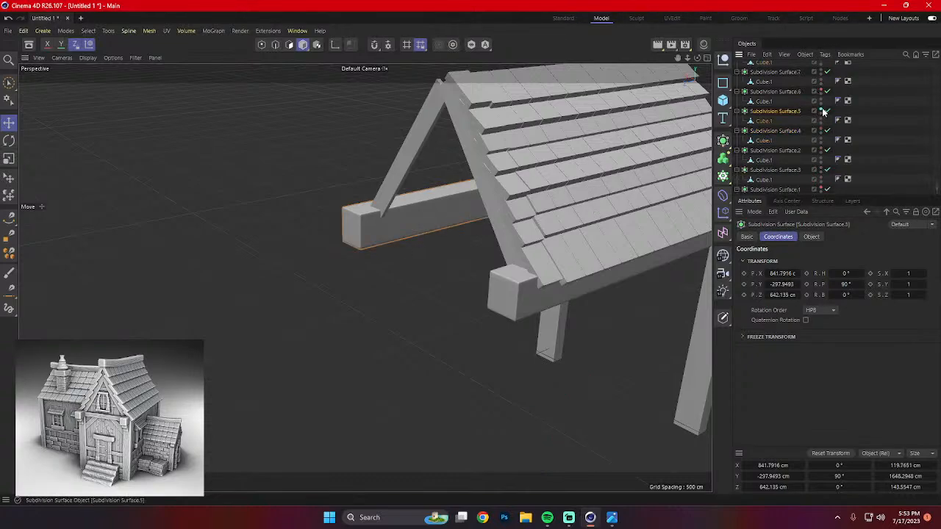
{"action": "left_click", "coordinate": [824, 111]}
Hide both sloping gable rafters.
{"action": "left_click", "coordinate": [422, 147]}
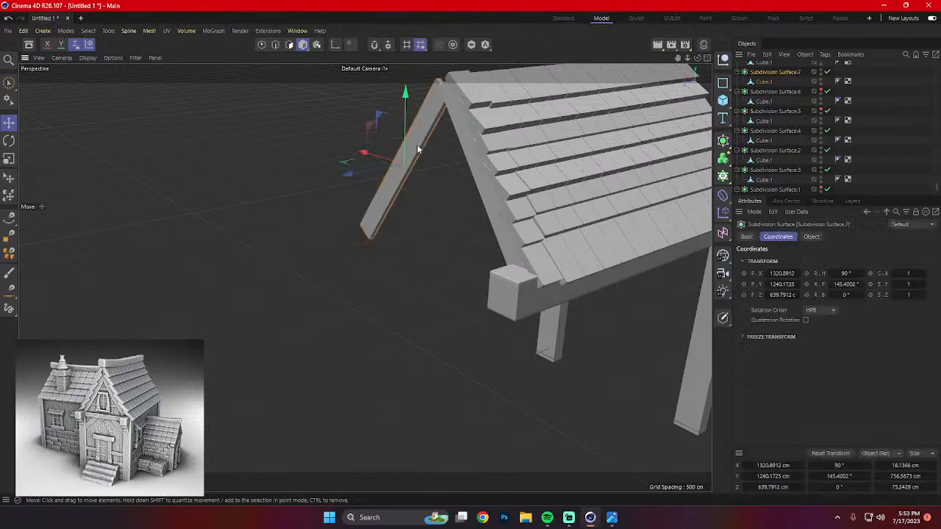
{"action": "left_click", "coordinate": [483, 199], "text": "shift"}
{"action": "scroll", "coordinate": [814, 161], "scroll_direction": "up", "scroll_amount": 4}
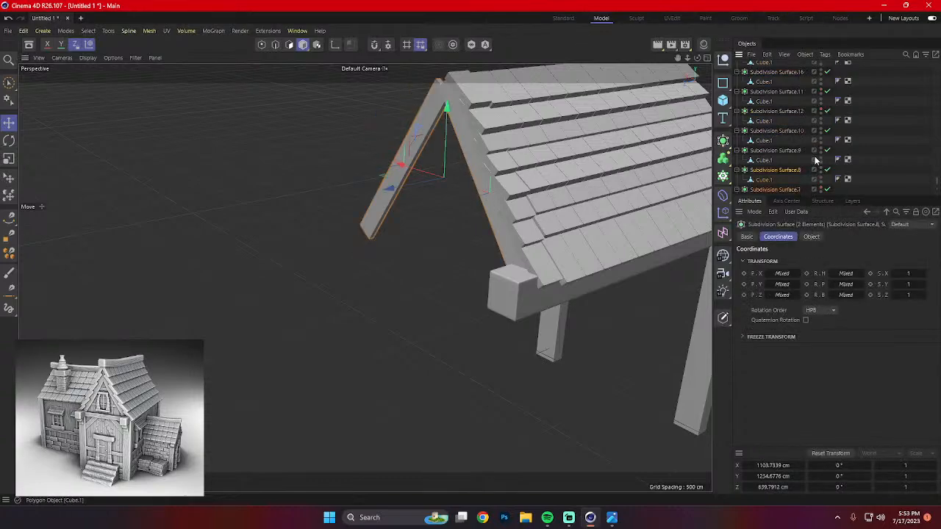
{"action": "left_click", "coordinate": [821, 169]}
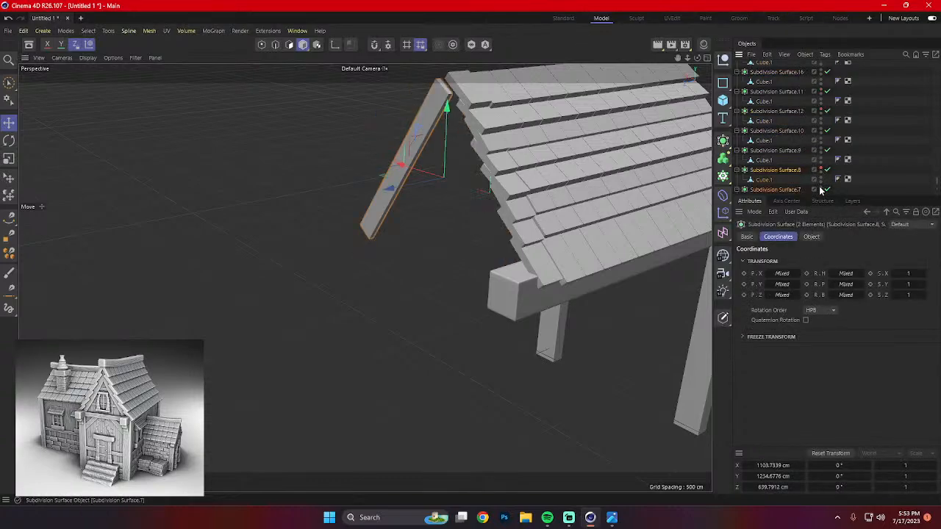
{"action": "left_click", "coordinate": [821, 188]}
Hide the long eave beam beneath the lowest shingle row.
{"action": "scroll", "coordinate": [626, 233], "scroll_direction": "down", "scroll_amount": 2}
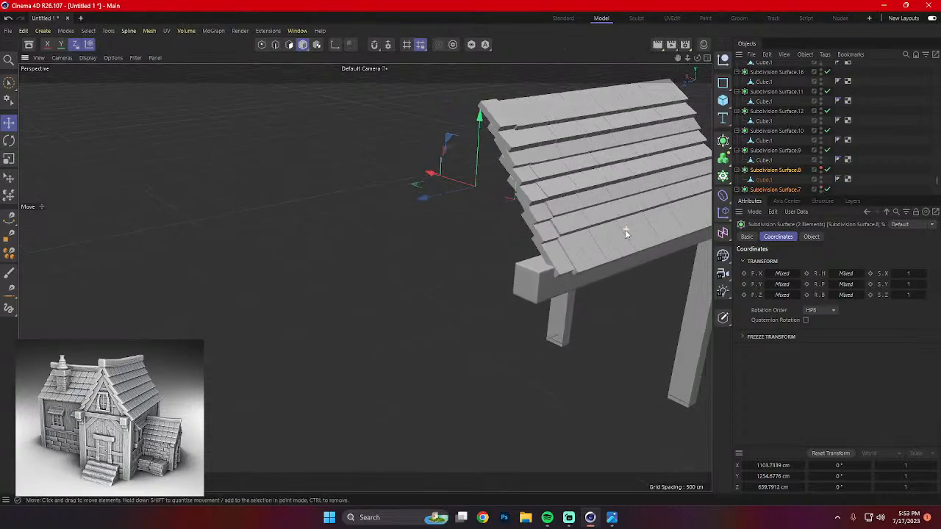
{"action": "left_click", "coordinate": [521, 293]}
{"action": "scroll", "coordinate": [799, 147], "scroll_direction": "down", "scroll_amount": 5}
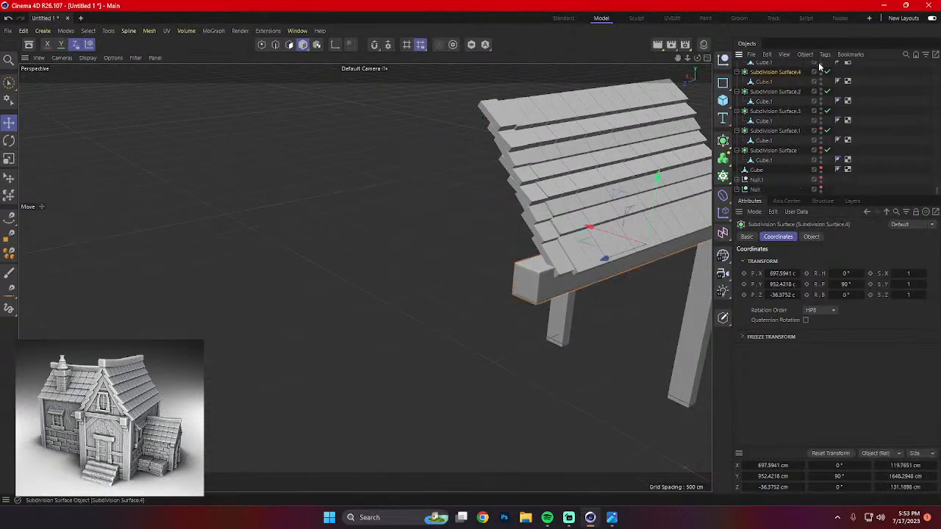
{"action": "scroll", "coordinate": [820, 74], "scroll_direction": "up", "scroll_amount": 3}
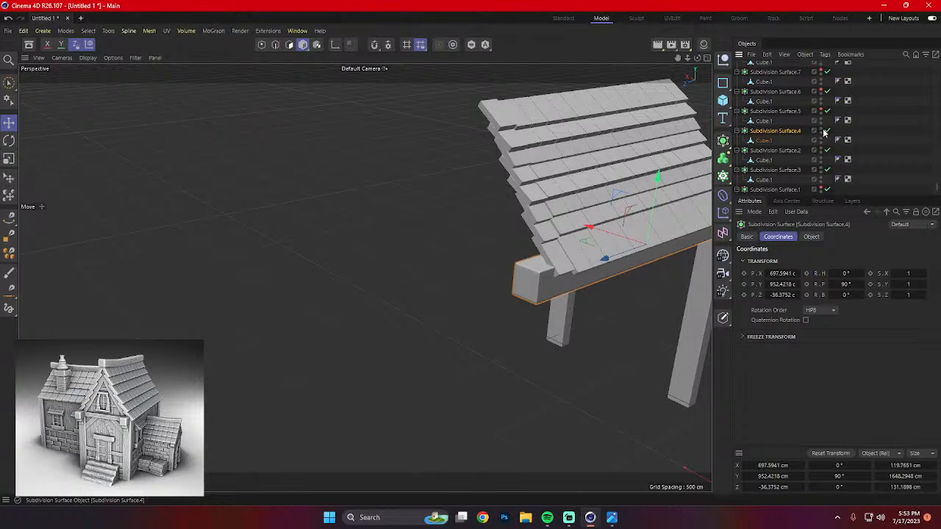
{"action": "left_click", "coordinate": [822, 130]}
Hide the two remaining corner posts at the far end, leaving only the shingles, and clear the selection.
{"action": "left_click_drag", "start_coordinate": [698, 193], "coordinate": [356, 302], "text": "alt"}
{"action": "left_click", "coordinate": [363, 308]}
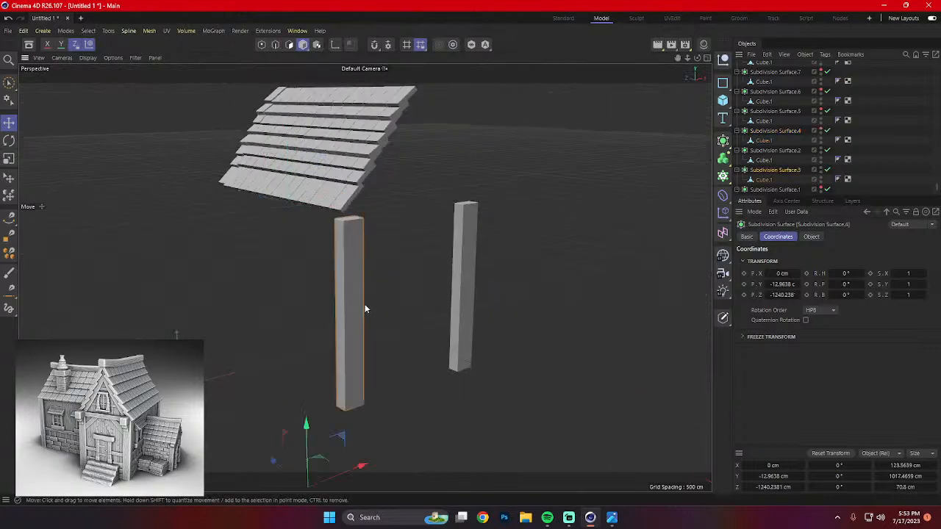
{"action": "left_click", "coordinate": [461, 301], "text": "shift"}
{"action": "left_click", "coordinate": [822, 149]}
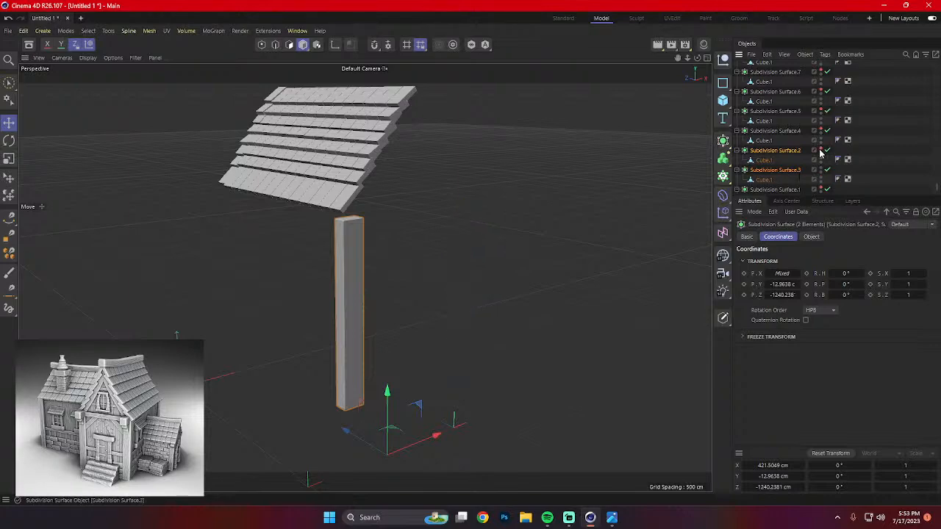
{"action": "left_click", "coordinate": [822, 170]}
{"action": "left_click", "coordinate": [399, 257]}
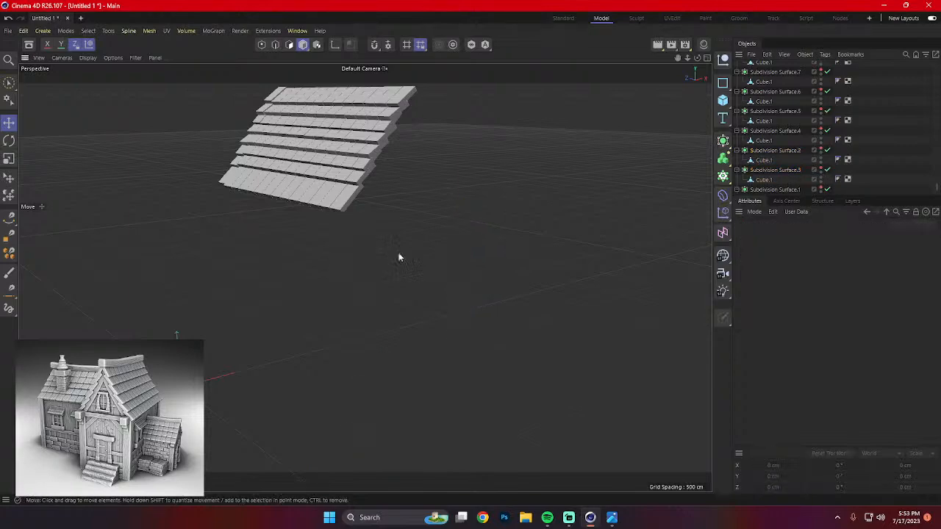
{"action": "left_click_drag", "start_coordinate": [399, 258], "coordinate": [475, 266], "text": "alt"}
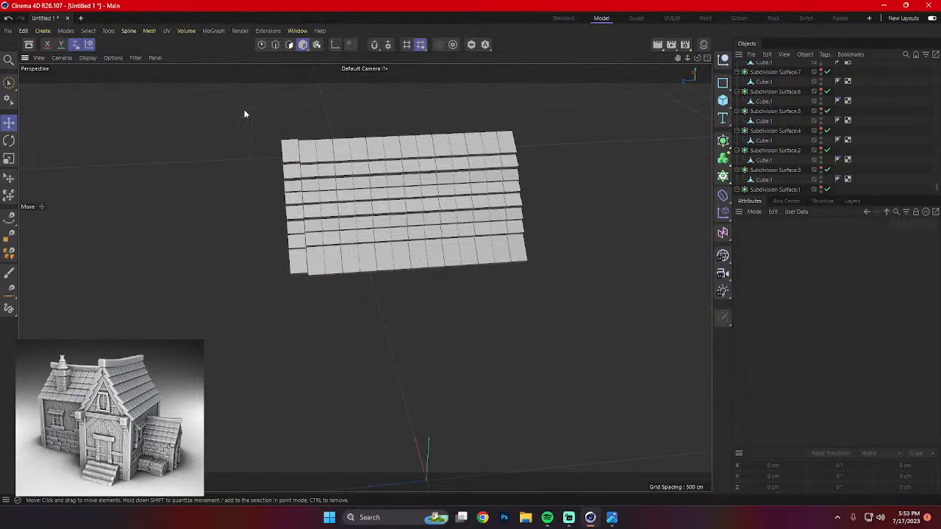
Switch to Rectangle Selection and add a null object named "roof".
{"action": "left_click", "coordinate": [9, 83]}
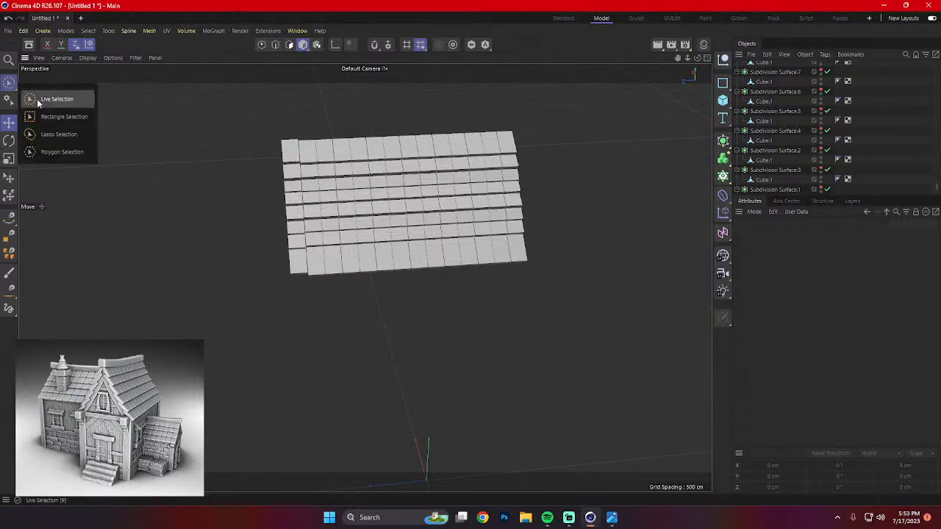
{"action": "left_click", "coordinate": [63, 116]}
{"action": "left_click_drag", "start_coordinate": [262, 104], "coordinate": [599, 298]}
{"action": "left_click", "coordinate": [722, 60]}
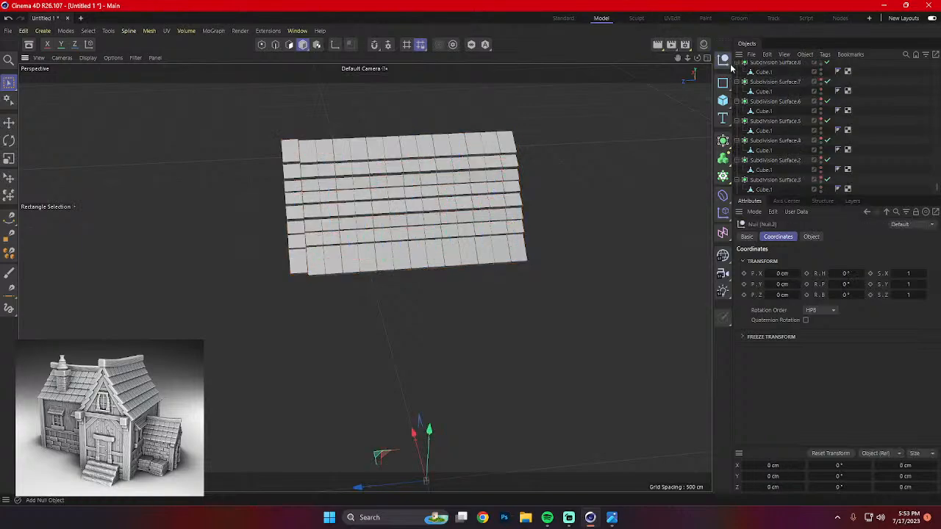
{"action": "scroll", "coordinate": [773, 127], "scroll_direction": "up", "scroll_amount": 5}
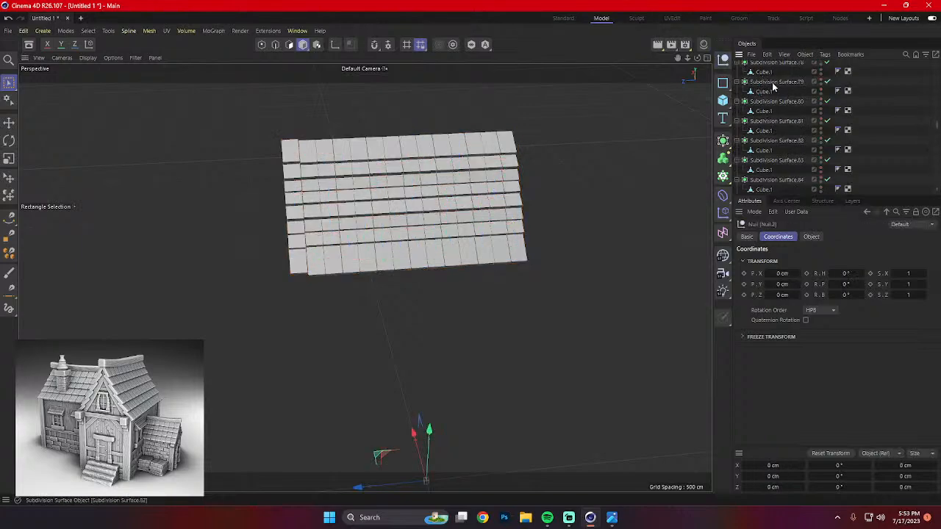
{"action": "scroll", "coordinate": [779, 81], "scroll_direction": "up", "scroll_amount": 5}
{"action": "double_click", "coordinate": [759, 67]}
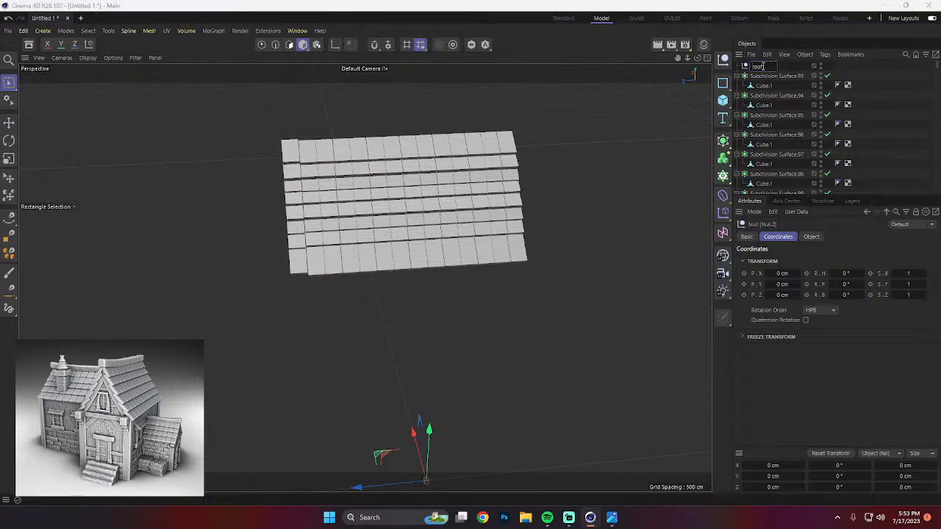
{"action": "key", "text": "Return"}
Select all the shingles with a rectangle, nest them inside the roof null and collapse the group.
{"action": "left_click_drag", "start_coordinate": [231, 108], "coordinate": [604, 296]}
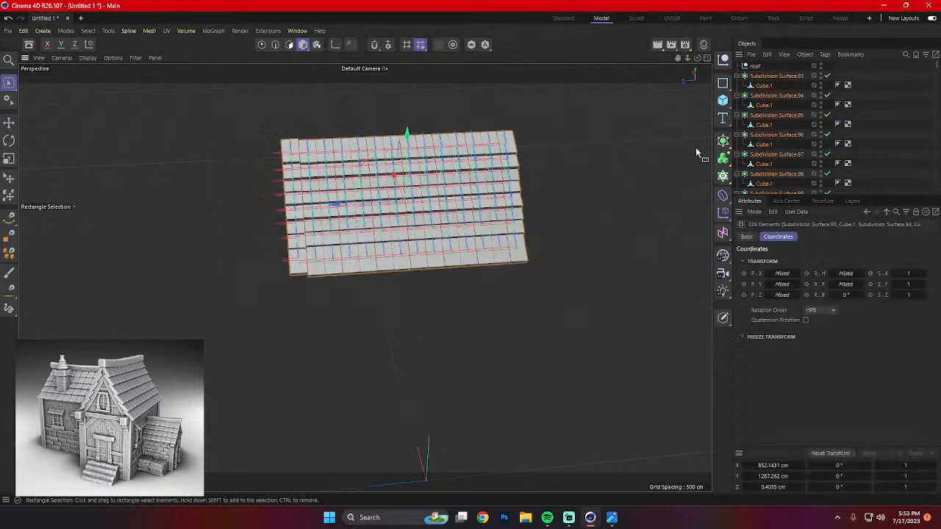
{"action": "left_click_drag", "start_coordinate": [758, 74], "coordinate": [743, 66]}
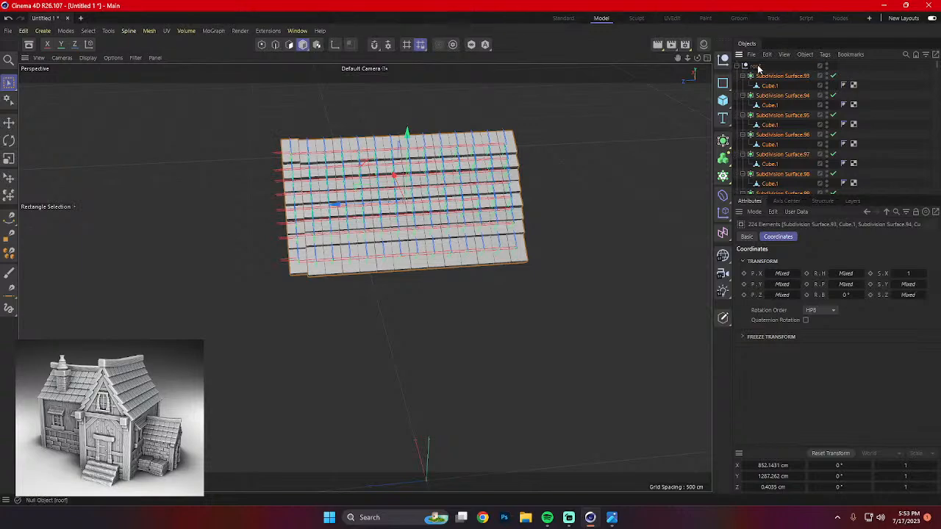
{"action": "left_click", "coordinate": [738, 66]}
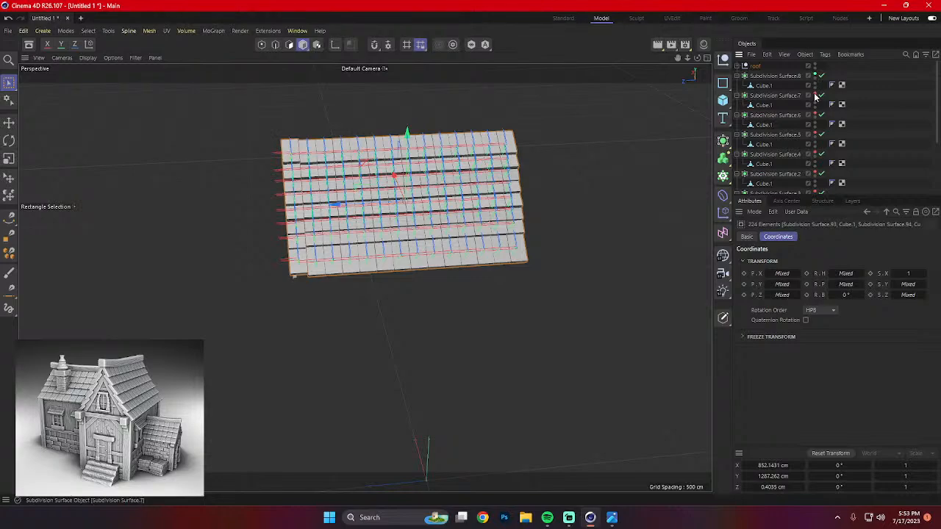
Make the hidden beams, corner posts, house body and wooden crates visible again around the shingles.
{"action": "double_click", "coordinate": [815, 133]}
{"action": "double_click", "coordinate": [815, 153]}
{"action": "double_click", "coordinate": [815, 173]}
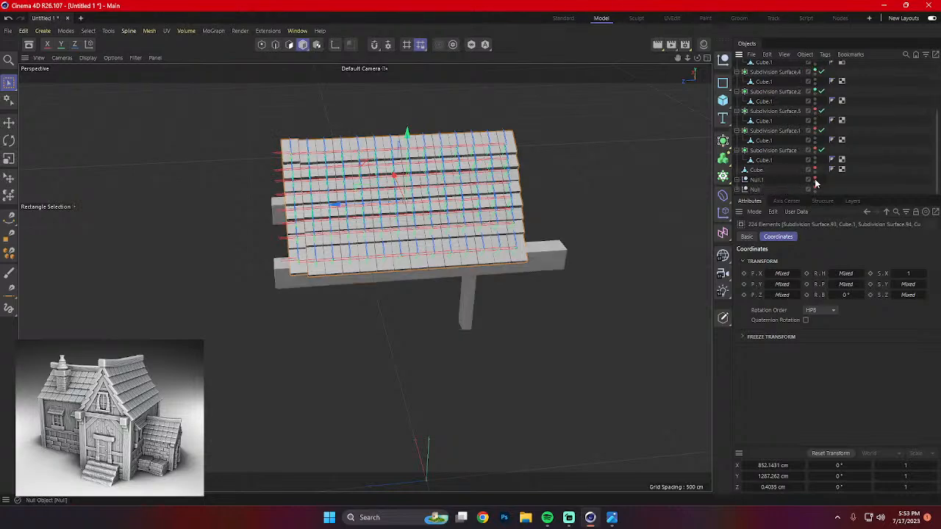
{"action": "scroll", "coordinate": [815, 190], "scroll_direction": "down", "scroll_amount": 2}
{"action": "double_click", "coordinate": [815, 113]}
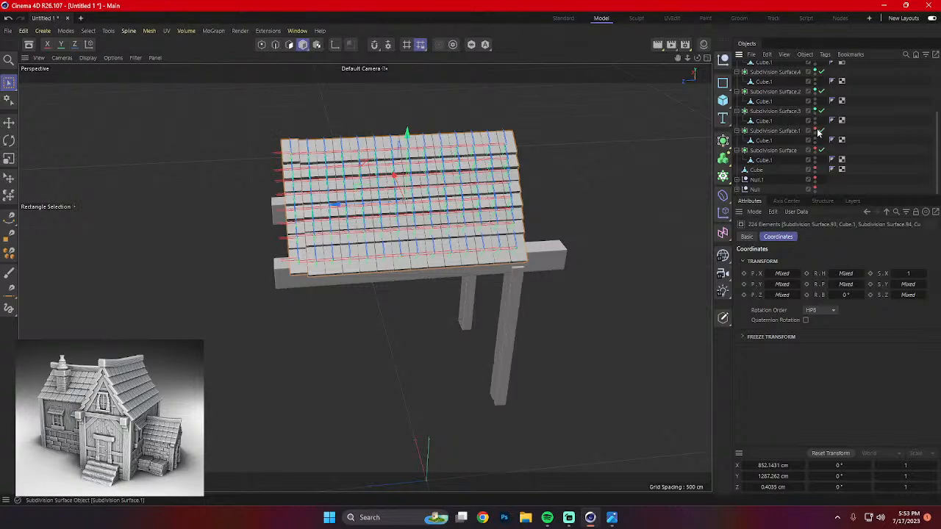
{"action": "double_click", "coordinate": [815, 131]}
{"action": "double_click", "coordinate": [815, 151]}
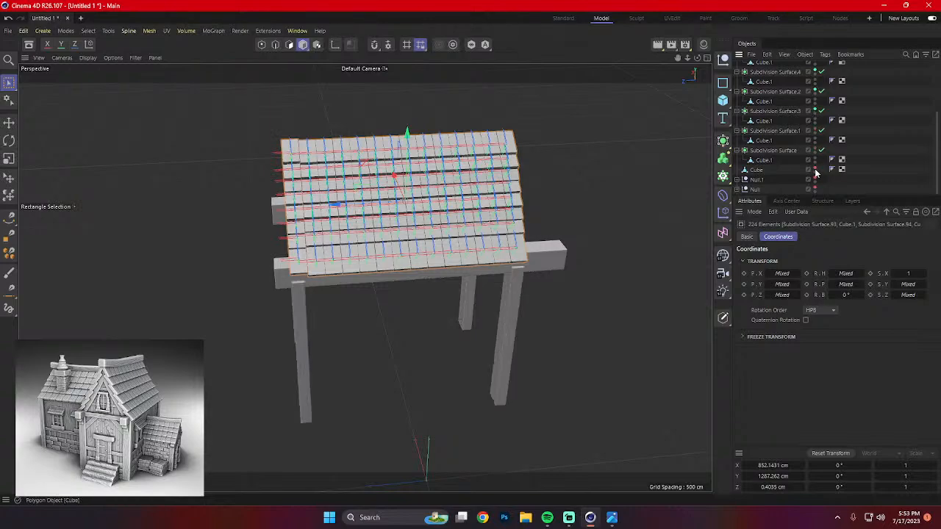
{"action": "double_click", "coordinate": [815, 170]}
{"action": "double_click", "coordinate": [815, 180]}
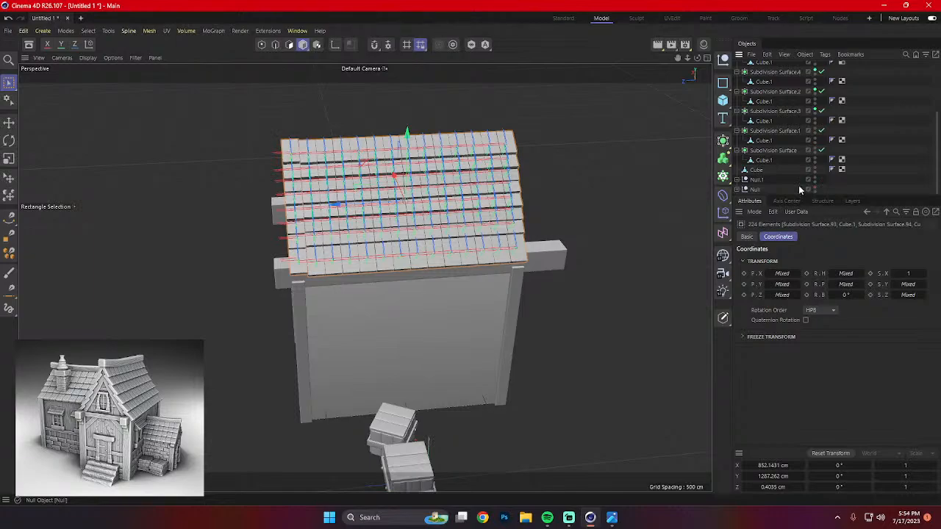
Move only the roof null's axis into the middle of the shingled slope, at about X 869 cm and Y 1279 cm.
{"action": "left_click_drag", "start_coordinate": [486, 369], "coordinate": [588, 294], "text": "alt"}
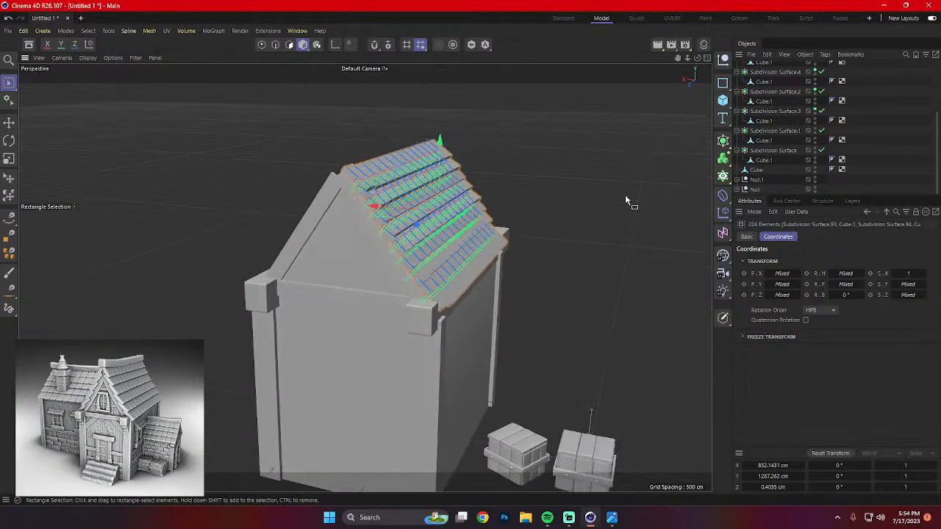
{"action": "scroll", "coordinate": [764, 77], "scroll_direction": "up", "scroll_amount": 3}
{"action": "left_click", "coordinate": [759, 67]}
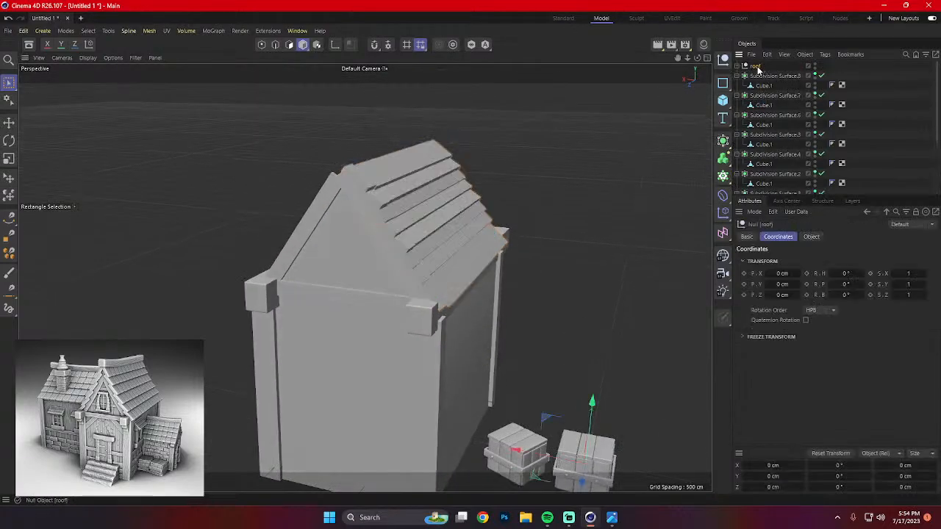
{"action": "left_click", "coordinate": [333, 44]}
{"action": "middle_click", "coordinate": [510, 228]}
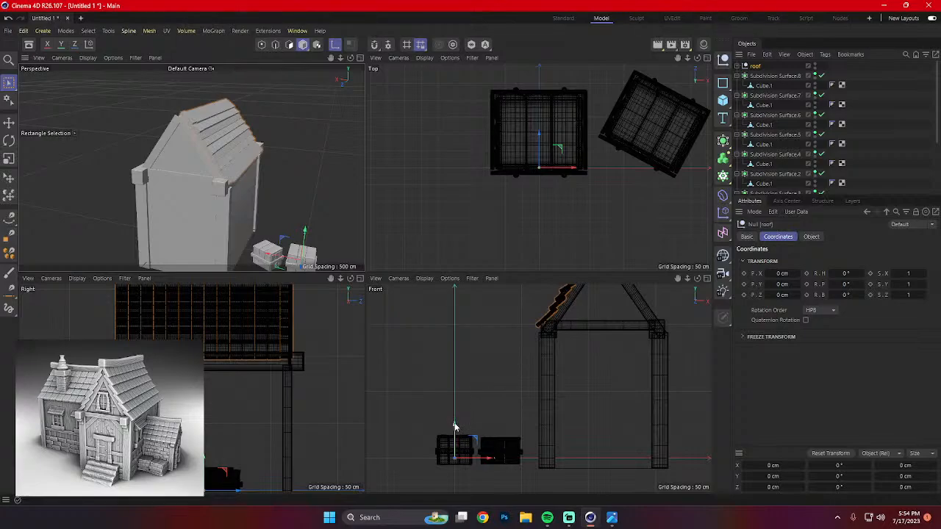
{"action": "left_click_drag", "start_coordinate": [455, 432], "coordinate": [473, 304]}
{"action": "middle_click_drag", "start_coordinate": [613, 321], "coordinate": [596, 380], "text": "alt"}
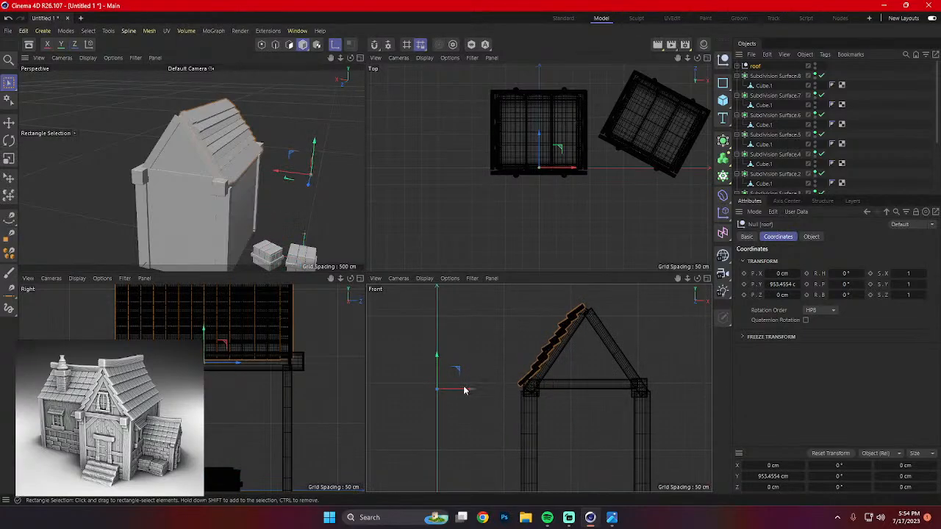
{"action": "left_click_drag", "start_coordinate": [466, 383], "coordinate": [568, 391]}
{"action": "left_click_drag", "start_coordinate": [542, 358], "coordinate": [577, 346]}
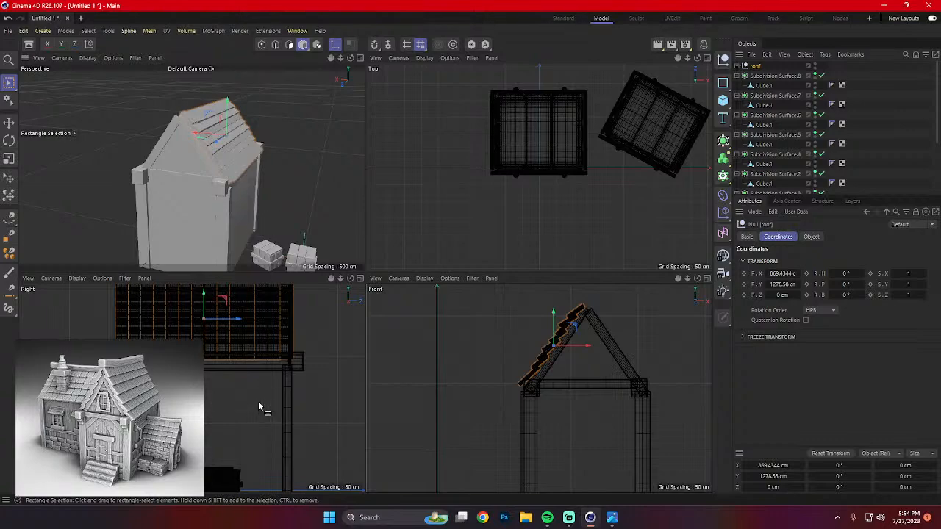
{"action": "scroll", "coordinate": [258, 407], "scroll_direction": "down", "scroll_amount": 3}
{"action": "left_click_drag", "start_coordinate": [233, 336], "coordinate": [233, 336]}
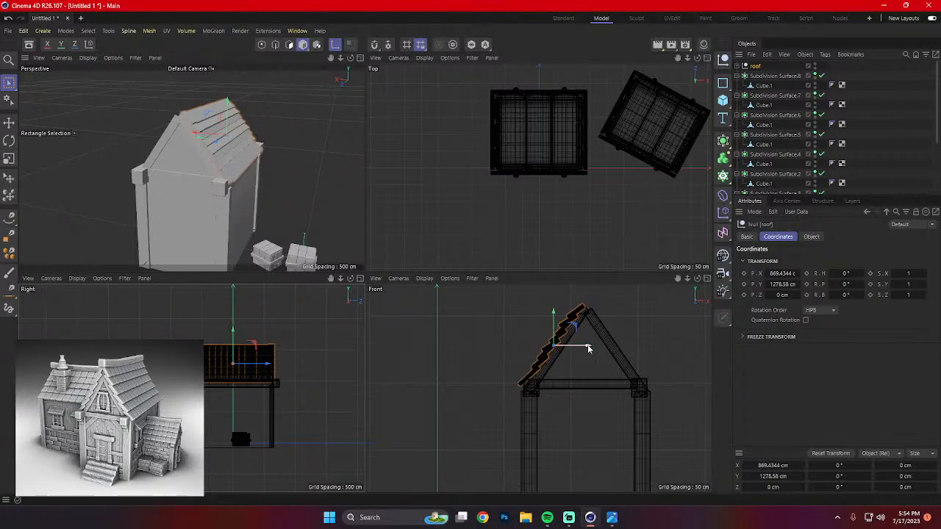
{"action": "middle_click", "coordinate": [325, 142]}
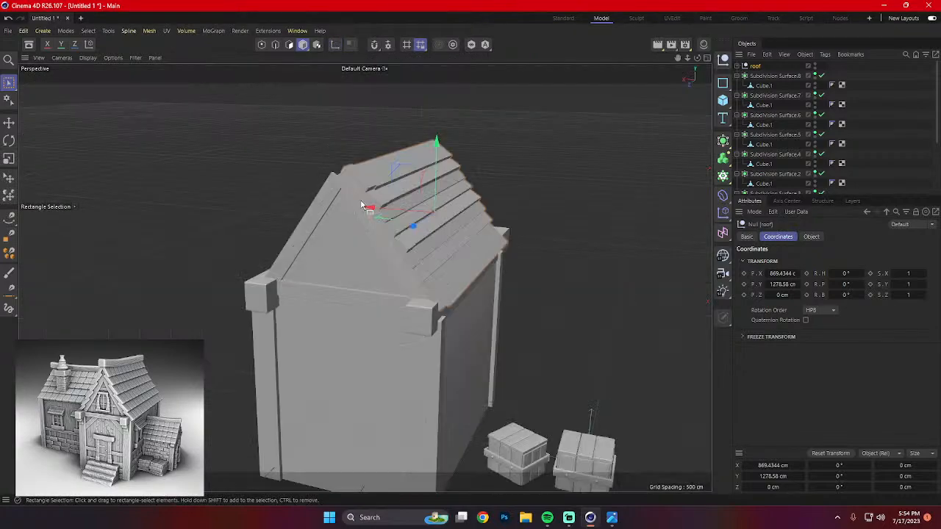
Duplicate the roof null along the X axis to the bare side of the house, at about X 1727 cm.
{"action": "left_click", "coordinate": [378, 140]}
{"action": "left_click", "coordinate": [755, 67]}
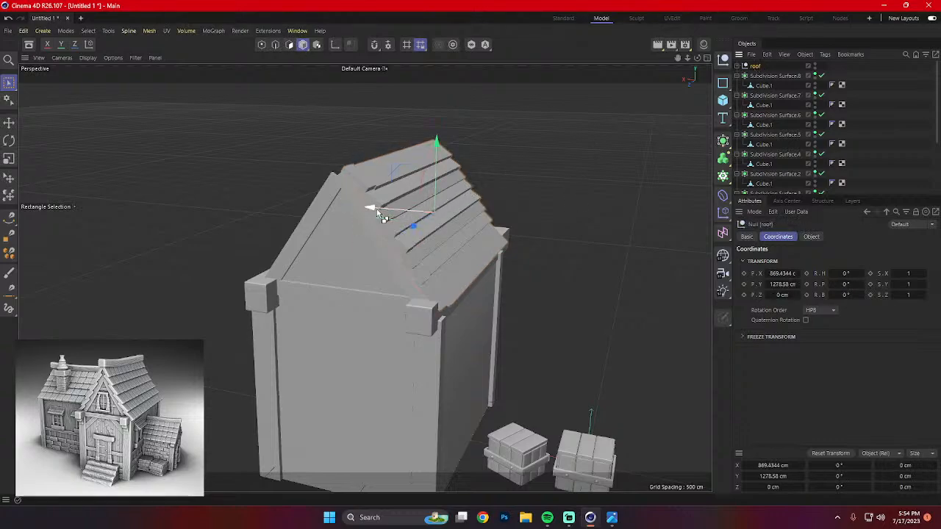
{"action": "left_click_drag", "start_coordinate": [375, 208], "coordinate": [334, 235], "text": "ctrl"}
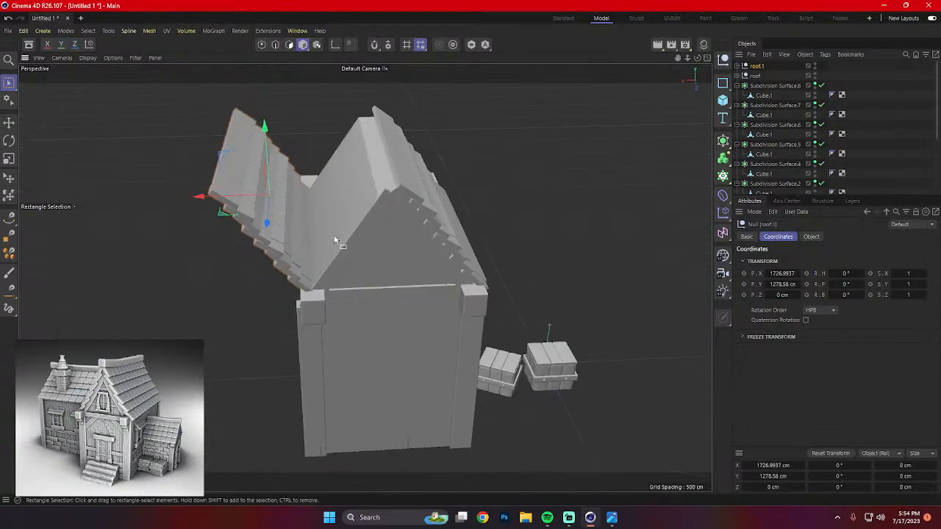
Try rotating the duplicated roof slope freely with the Rotate tool.
{"action": "key", "text": "r"}
{"action": "left_click_drag", "start_coordinate": [301, 209], "coordinate": [227, 213]}
{"action": "key", "text": "ctrl+z"}
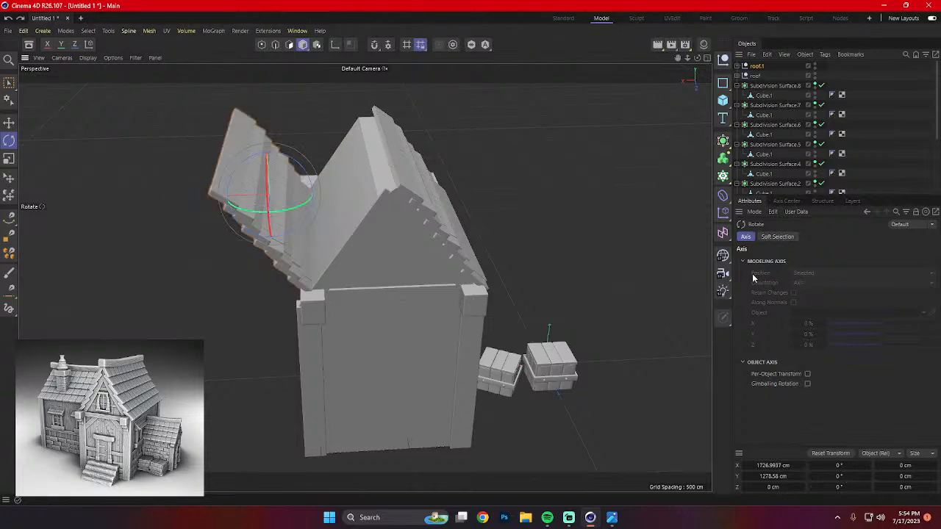
Set the duplicated roof slope's heading rotation to 180°.
{"action": "left_click", "coordinate": [756, 67]}
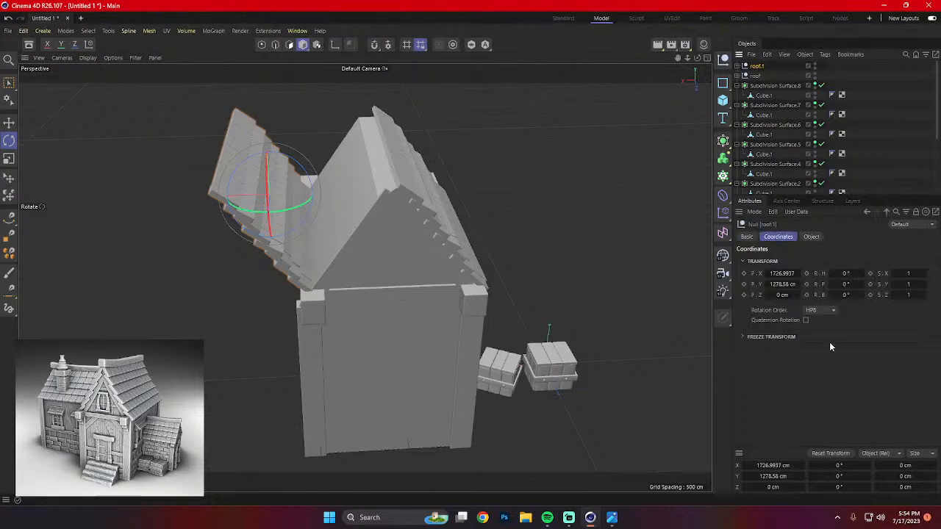
{"action": "mouse_move", "coordinate": [849, 284]}
{"action": "left_mouse_down"}
{"action": "mouse_move", "coordinate": [851, 296]}
{"action": "mouse_move", "coordinate": [856, 273]}
{"action": "mouse_move", "coordinate": [889, 274]}
{"action": "mouse_move", "coordinate": [848, 273]}
{"action": "left_mouse_up"}
{"action": "key", "text": "ctrl+z"}
{"action": "key", "text": "ctrl+z"}
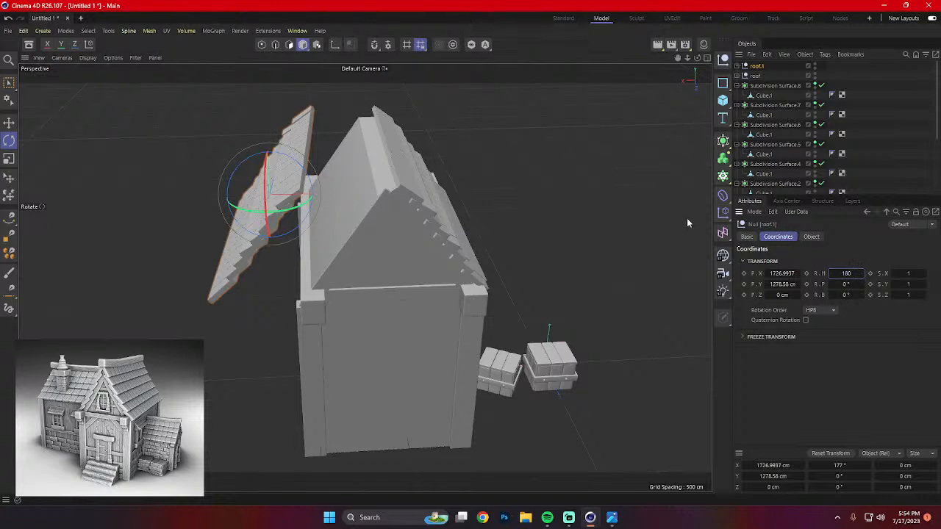
{"action": "left_click", "coordinate": [574, 213]}
Slide the duplicated roof slope along X toward the house to about 1311 cm, over the bare slope.
{"action": "left_click", "coordinate": [276, 225]}
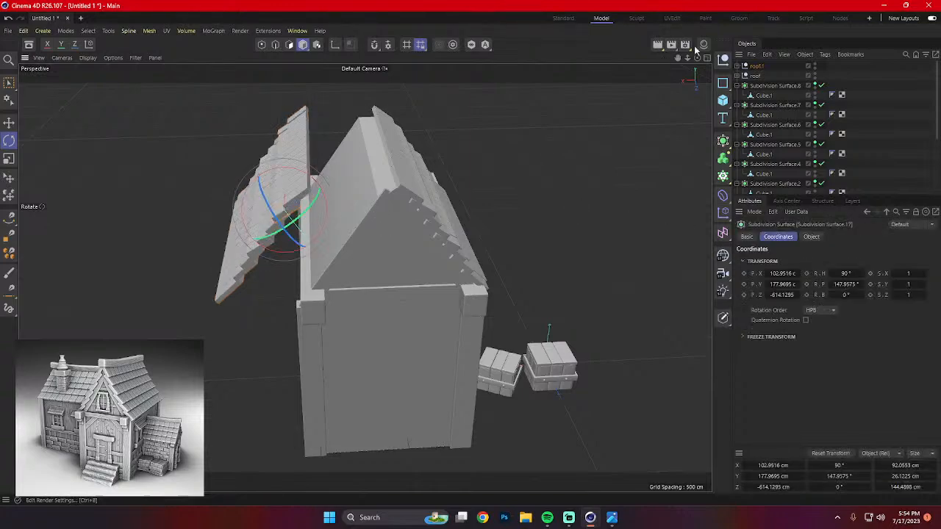
{"action": "key", "text": "e"}
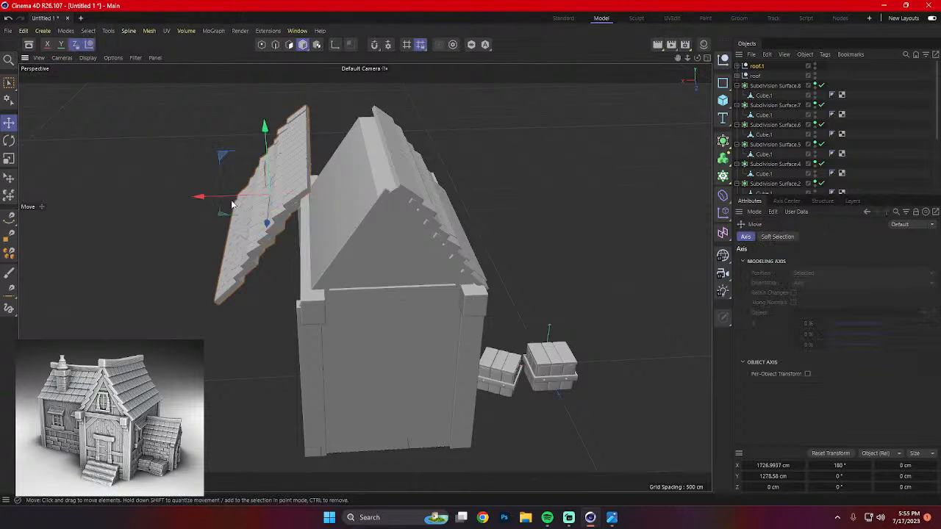
{"action": "left_click_drag", "start_coordinate": [232, 204], "coordinate": [295, 202]}
{"action": "left_click_drag", "start_coordinate": [360, 238], "coordinate": [331, 205], "text": "alt"}
{"action": "left_click", "coordinate": [471, 248]}
{"action": "mouse_move", "coordinate": [535, 265]}
{"action": "left_mouse_down", "text": "alt"}
{"action": "mouse_move", "coordinate": [581, 225]}
{"action": "mouse_move", "coordinate": [611, 250]}
{"action": "mouse_move", "coordinate": [566, 307]}
{"action": "mouse_move", "coordinate": [530, 297]}
{"action": "mouse_move", "coordinate": [519, 272]}
{"action": "left_mouse_up", "text": "alt"}
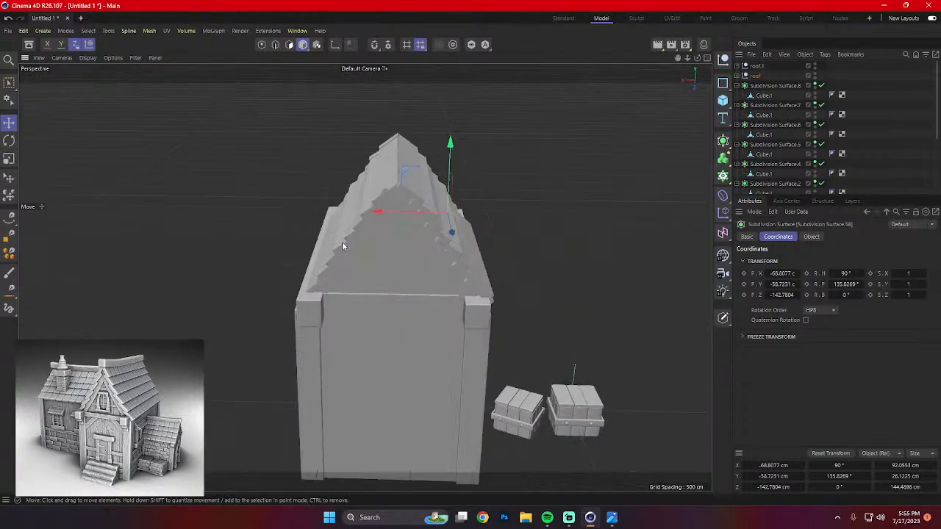
Fine-tune the duplicated slope's fit against the ridge, placing it at about X 1311 cm and Y 1289 cm.
{"action": "left_click", "coordinate": [755, 65]}
{"action": "left_click_drag", "start_coordinate": [397, 233], "coordinate": [417, 233], "text": "alt"}
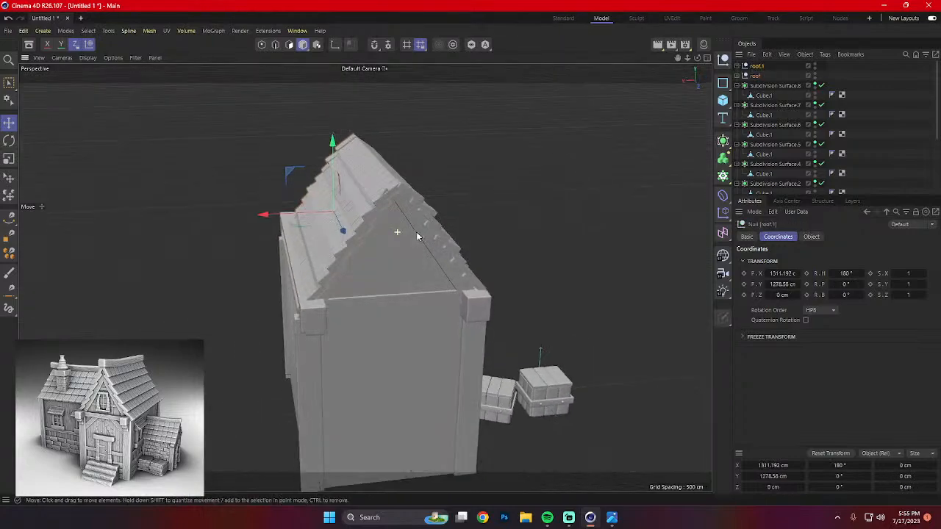
{"action": "left_click_drag", "start_coordinate": [277, 213], "coordinate": [273, 213]}
{"action": "left_click_drag", "start_coordinate": [306, 211], "coordinate": [348, 197], "text": "alt"}
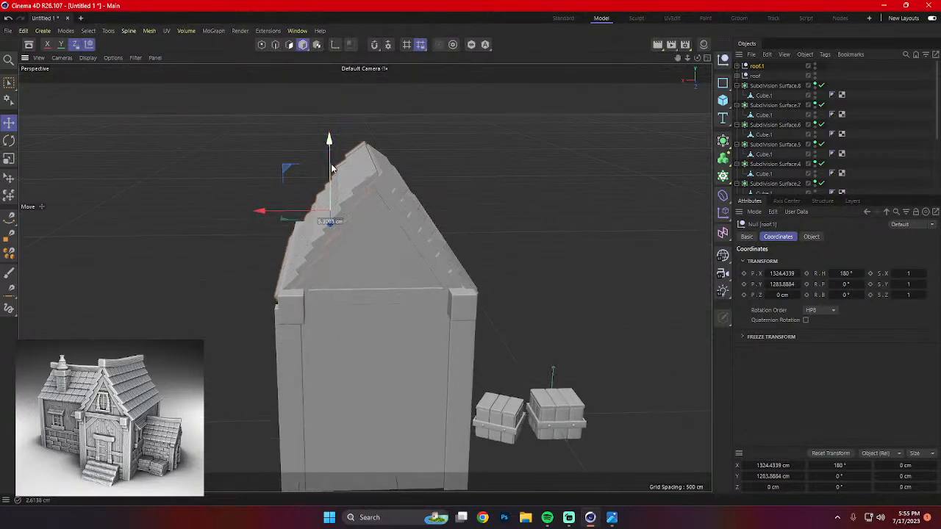
{"action": "left_click_drag", "start_coordinate": [288, 213], "coordinate": [403, 215]}
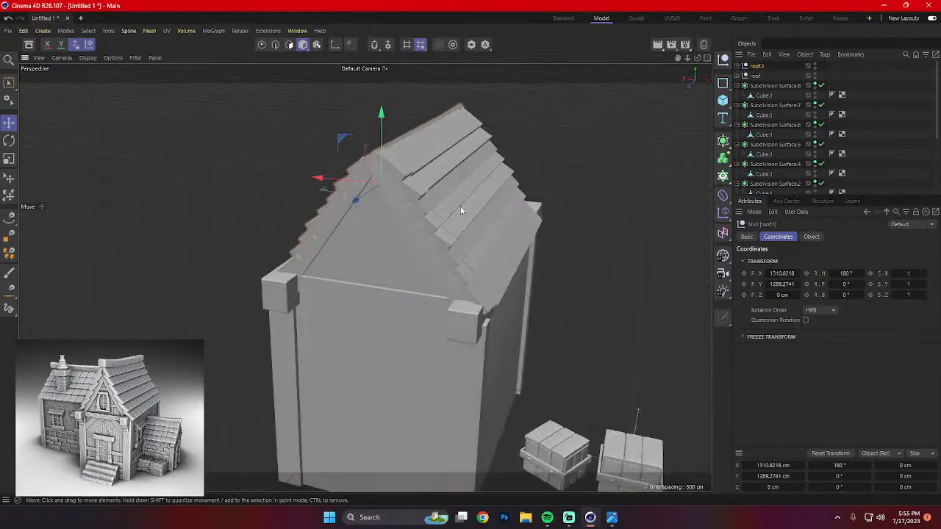
Try rotating the original roof slope freely around its vertical axis.
{"action": "left_click", "coordinate": [461, 209]}
{"action": "left_click", "coordinate": [749, 76]}
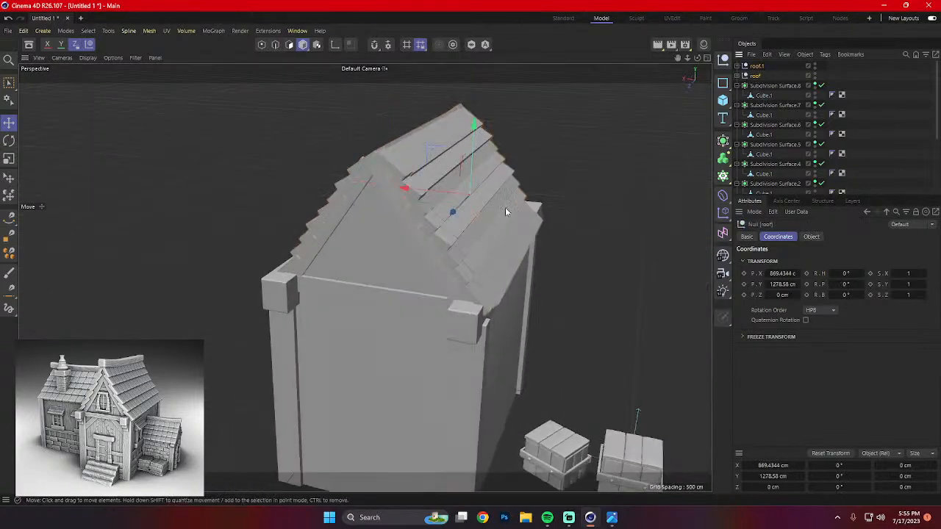
{"action": "key", "text": "r"}
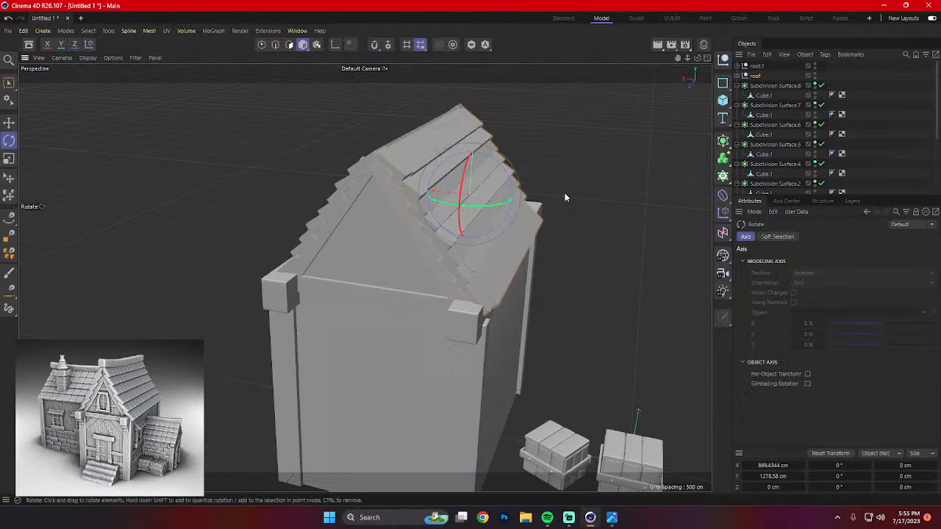
{"action": "left_click_drag", "start_coordinate": [482, 233], "coordinate": [617, 189], "text": "alt"}
{"action": "left_click_drag", "start_coordinate": [431, 209], "coordinate": [724, 167]}
{"action": "key", "text": "ctrl+z"}
{"action": "key", "text": "ctrl+z"}
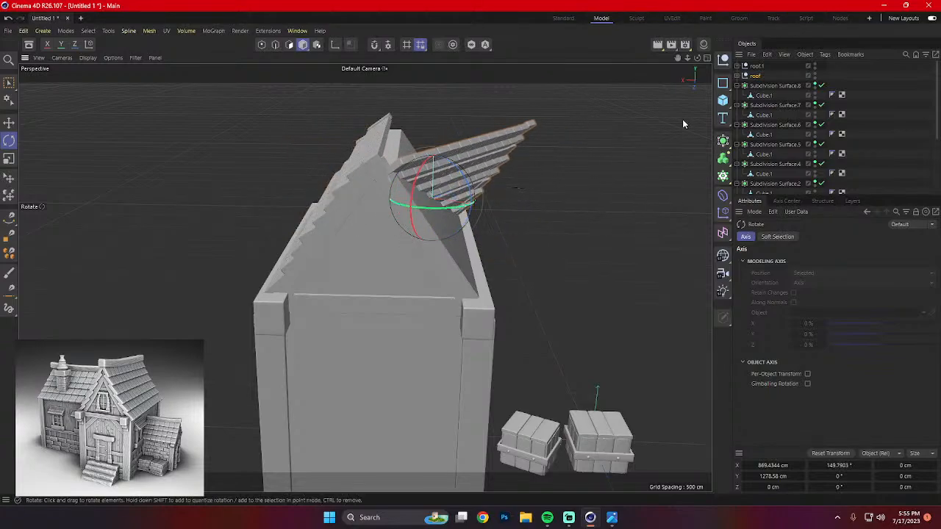
Set the original roof null's heading rotation to 180°.
{"action": "left_click", "coordinate": [755, 76]}
{"action": "double_click", "coordinate": [842, 274]}
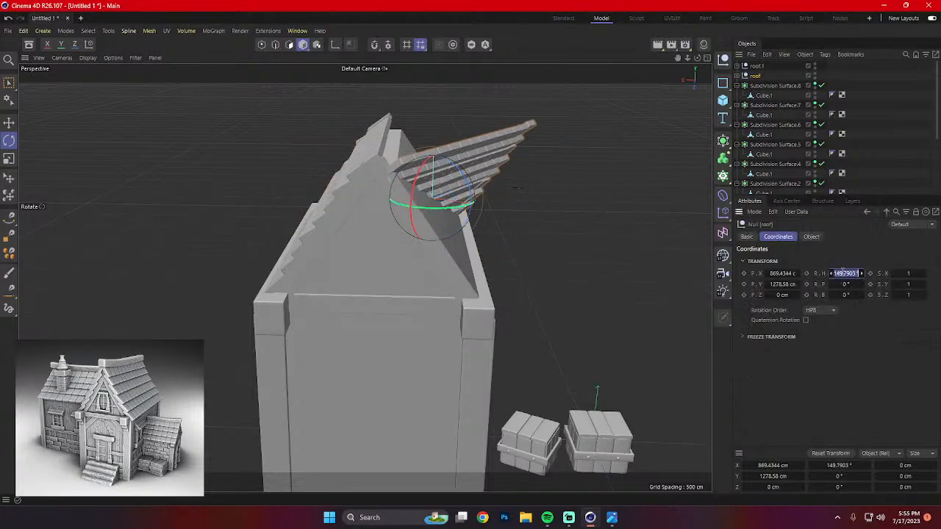
{"action": "type", "text": "180"}
{"action": "left_click", "coordinate": [590, 198]}
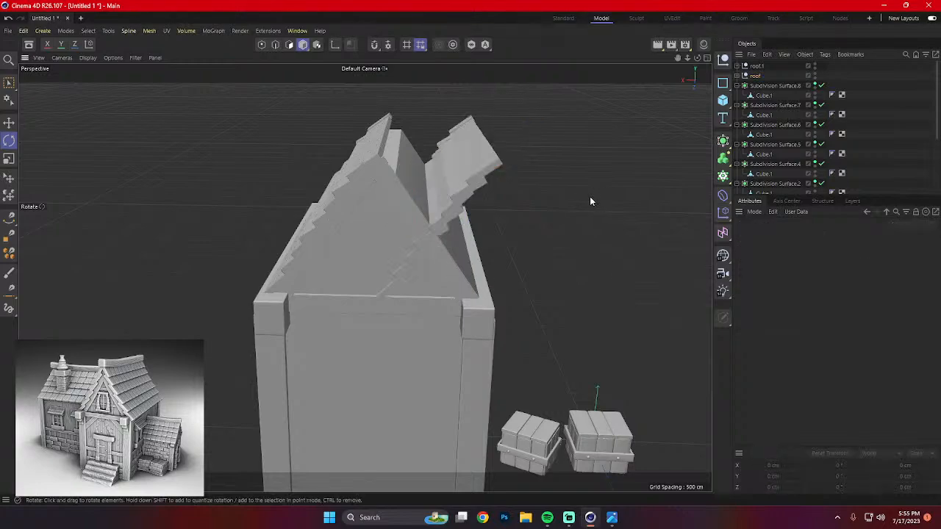
Try a bank rotation of 180° on the original roof null, and set it to 90° instead.
{"action": "left_click", "coordinate": [491, 191]}
{"action": "left_click", "coordinate": [756, 77]}
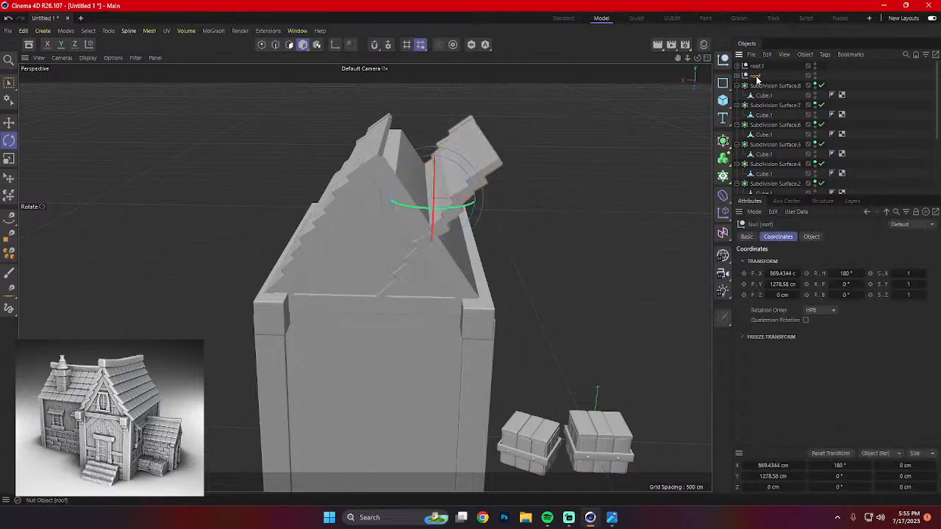
{"action": "left_click_drag", "start_coordinate": [845, 284], "coordinate": [850, 296]}
{"action": "key", "text": "ctrl+z"}
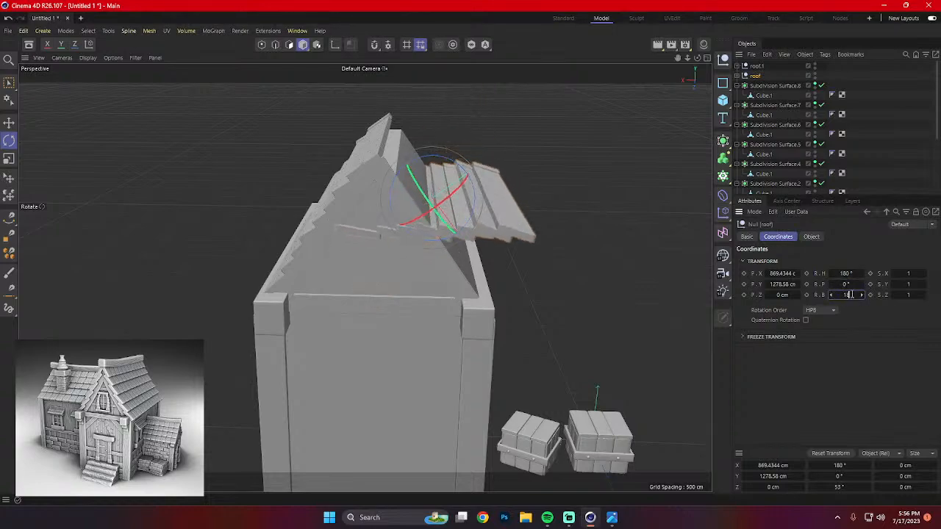
{"action": "type", "text": "180"}
{"action": "key", "text": "Return"}
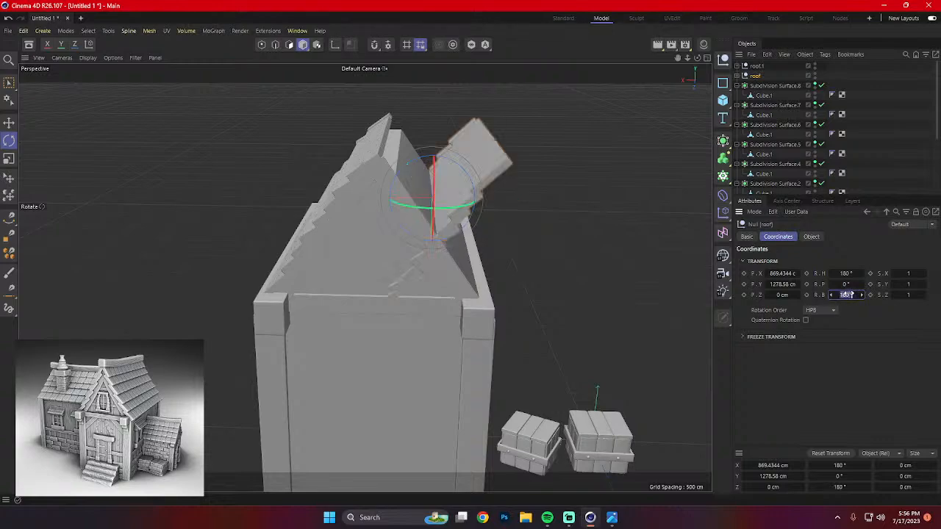
{"action": "type", "text": "90"}
{"action": "key", "text": "Return"}
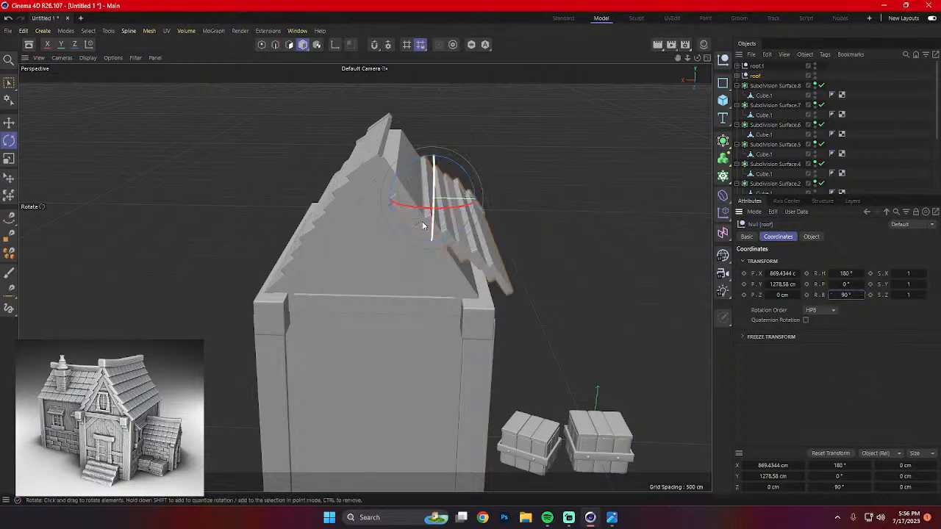
Tilt the original roof slope to a bank of about 101° and position it on the house at about Y 1280 cm.
{"action": "key", "text": "e"}
{"action": "left_click_drag", "start_coordinate": [437, 150], "coordinate": [481, 199]}
{"action": "key", "text": "r"}
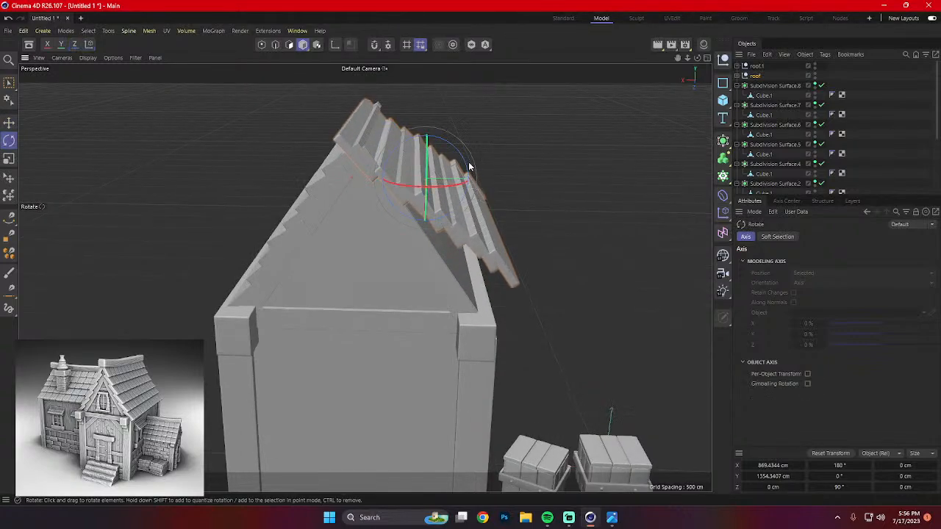
{"action": "mouse_move", "coordinate": [468, 162]}
{"action": "left_mouse_down"}
{"action": "mouse_move", "coordinate": [458, 158]}
{"action": "mouse_move", "coordinate": [464, 170]}
{"action": "left_mouse_up"}
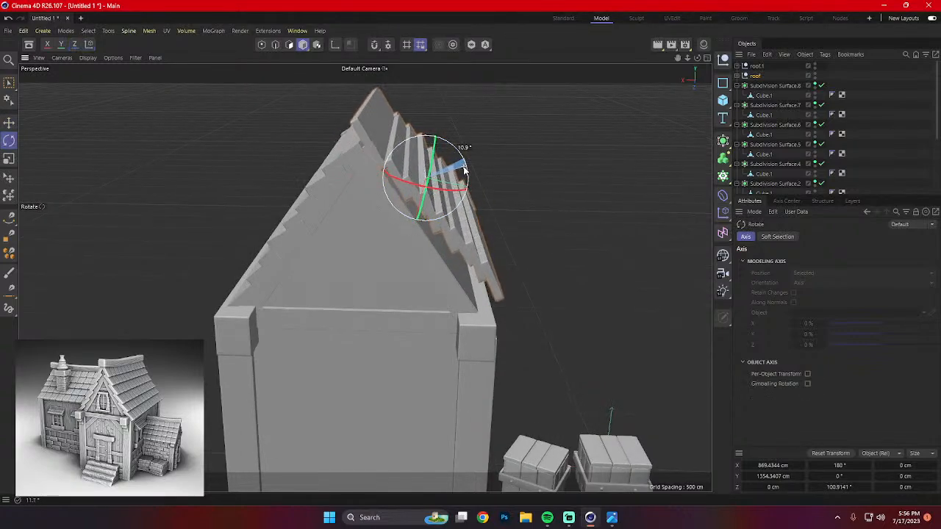
{"action": "key", "text": "e"}
{"action": "left_click_drag", "start_coordinate": [426, 138], "coordinate": [225, 172]}
Try rotating the original roof slope freely, and undo the rotations.
{"action": "key", "text": "r"}
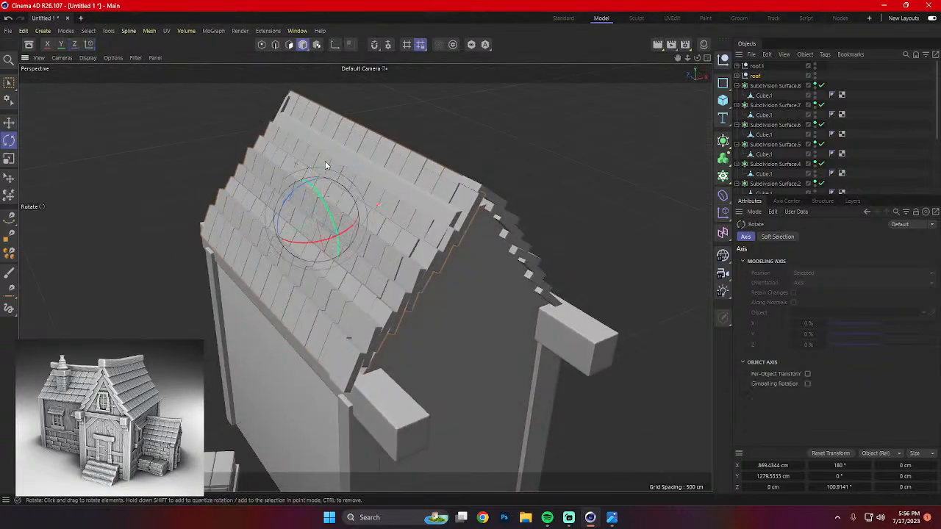
{"action": "left_click_drag", "start_coordinate": [320, 193], "coordinate": [383, 283]}
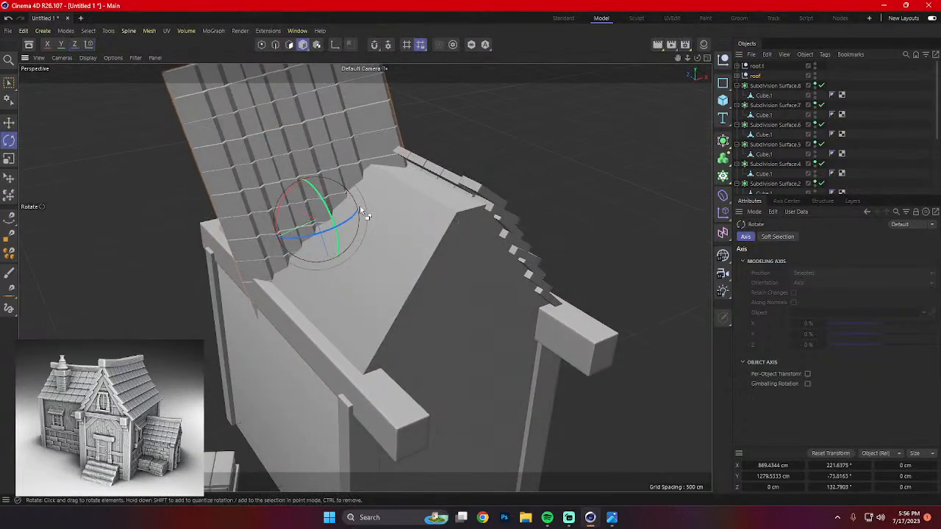
{"action": "key", "text": "ctrl+z"}
{"action": "left_click_drag", "start_coordinate": [368, 200], "coordinate": [551, 177], "text": "alt"}
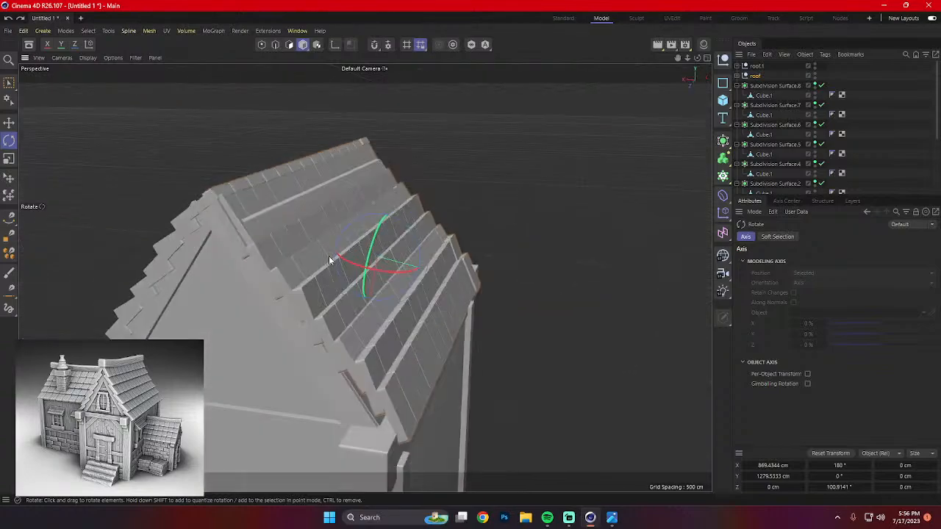
{"action": "left_click_drag", "start_coordinate": [373, 242], "coordinate": [393, 236]}
{"action": "key", "text": "ctrl+z"}
{"action": "key", "text": "ctrl+z"}
{"action": "key", "text": "ctrl+z"}
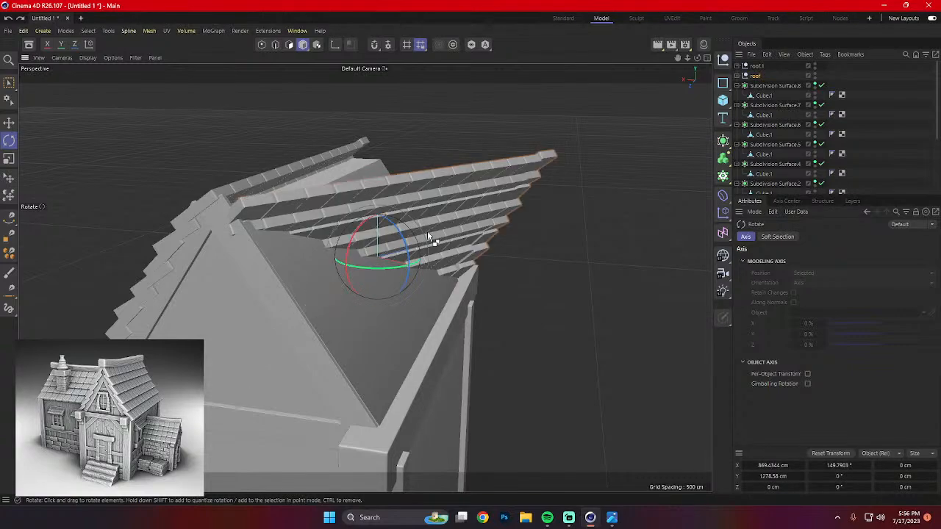
Look at the house reference image in the photo viewer.
{"action": "left_click_drag", "start_coordinate": [445, 177], "coordinate": [548, 309], "text": "alt"}
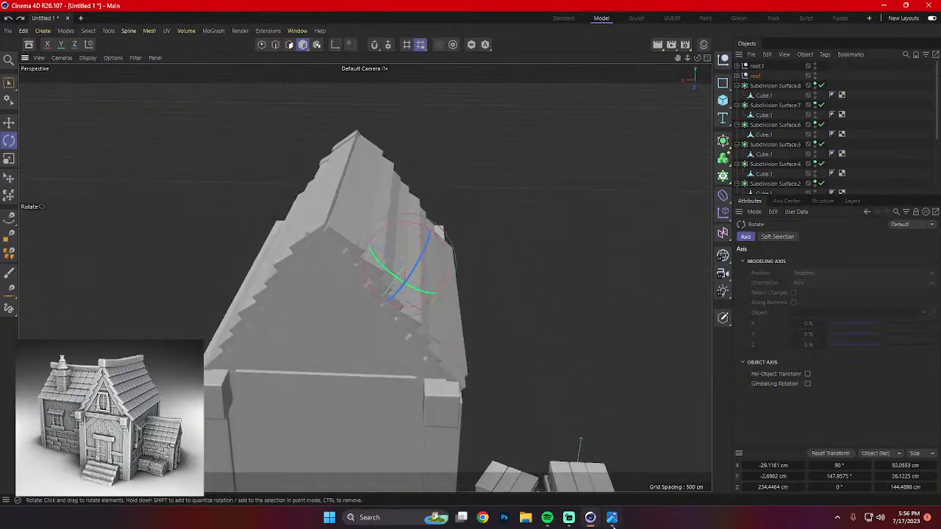
{"action": "left_click", "coordinate": [614, 523]}
{"action": "left_click", "coordinate": [613, 521]}
{"action": "left_click", "coordinate": [616, 523]}
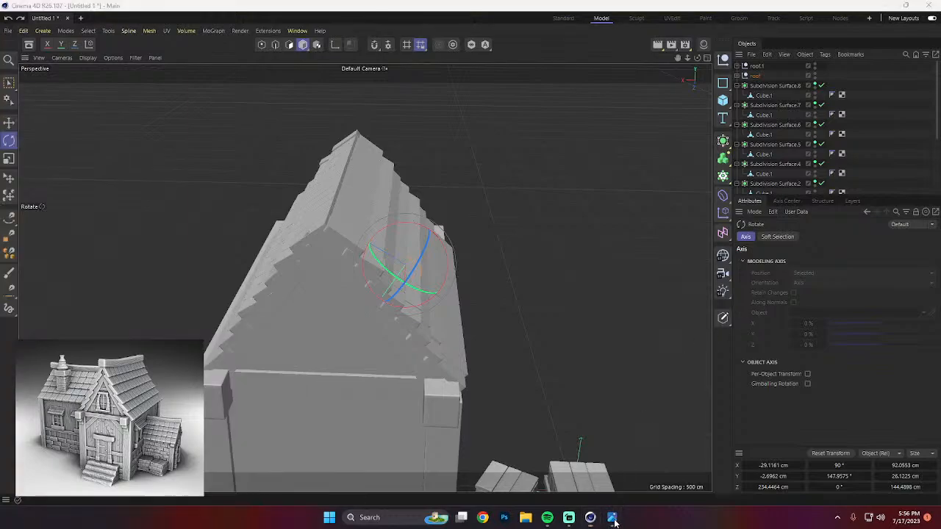
Shorten the eave beam under the roof slope to about 1506 cm and centre it lengthwise at about Z 37 cm.
{"action": "left_click_drag", "start_coordinate": [555, 168], "coordinate": [448, 254], "text": "alt"}
{"action": "left_click", "coordinate": [561, 332]}
{"action": "mouse_move", "coordinate": [608, 323]}
{"action": "left_mouse_down", "text": "alt"}
{"action": "mouse_move", "coordinate": [595, 323]}
{"action": "mouse_move", "coordinate": [622, 326]}
{"action": "left_mouse_up", "text": "alt"}
{"action": "key", "text": "t"}
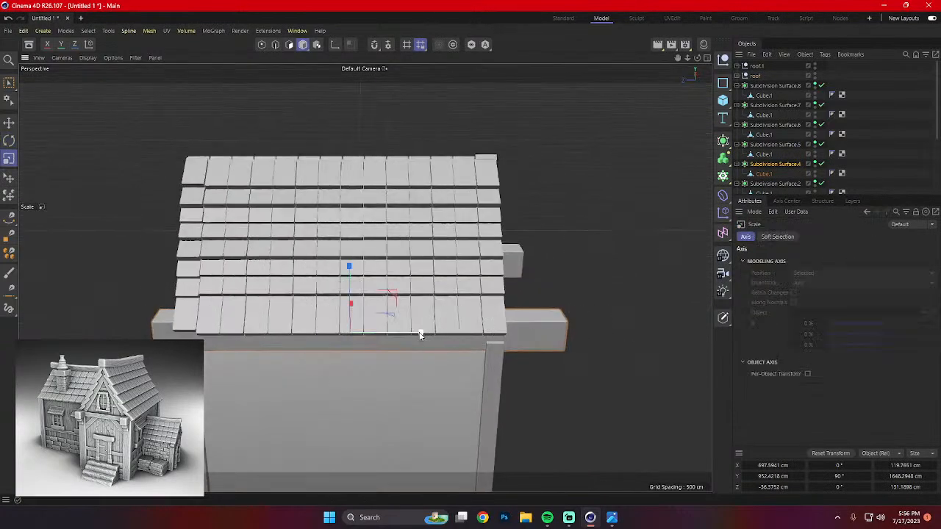
{"action": "left_click_drag", "start_coordinate": [420, 332], "coordinate": [406, 333]}
{"action": "key", "text": "e"}
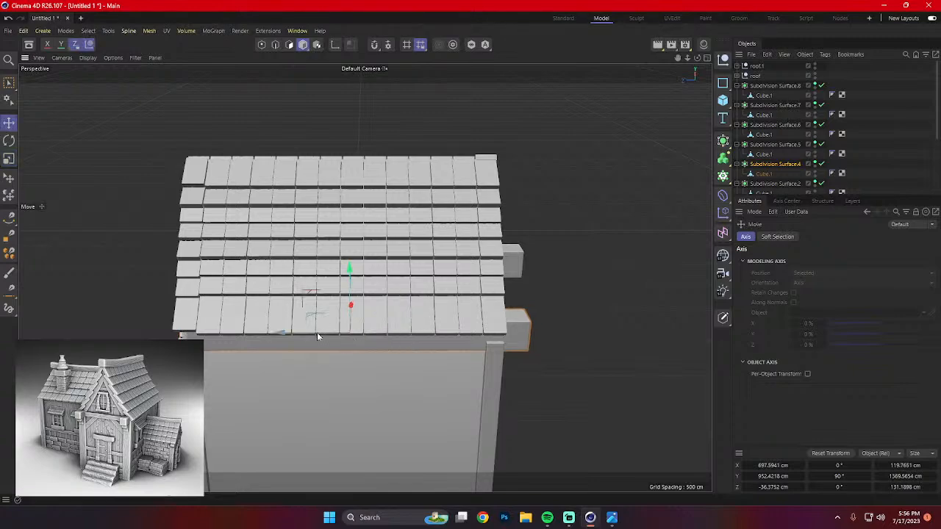
{"action": "left_click_drag", "start_coordinate": [289, 335], "coordinate": [263, 332]}
{"action": "key", "text": "r"}
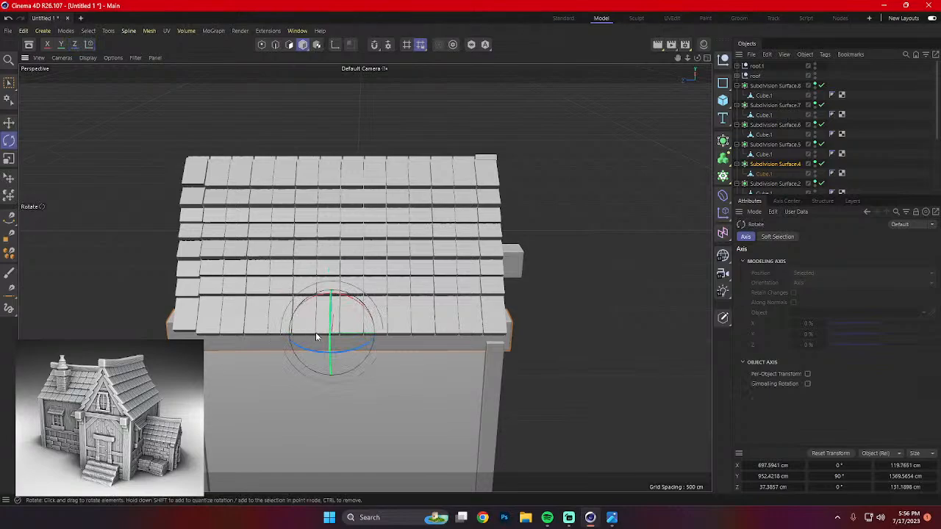
{"action": "key", "text": "t"}
{"action": "left_click_drag", "start_coordinate": [397, 332], "coordinate": [409, 335]}
Replace the untrimmed eave beam on the opposite side with a copy of the shortened beam at about X 1513 cm.
{"action": "left_click", "coordinate": [521, 267]}
{"action": "left_click_drag", "start_coordinate": [583, 274], "coordinate": [420, 308], "text": "alt"}
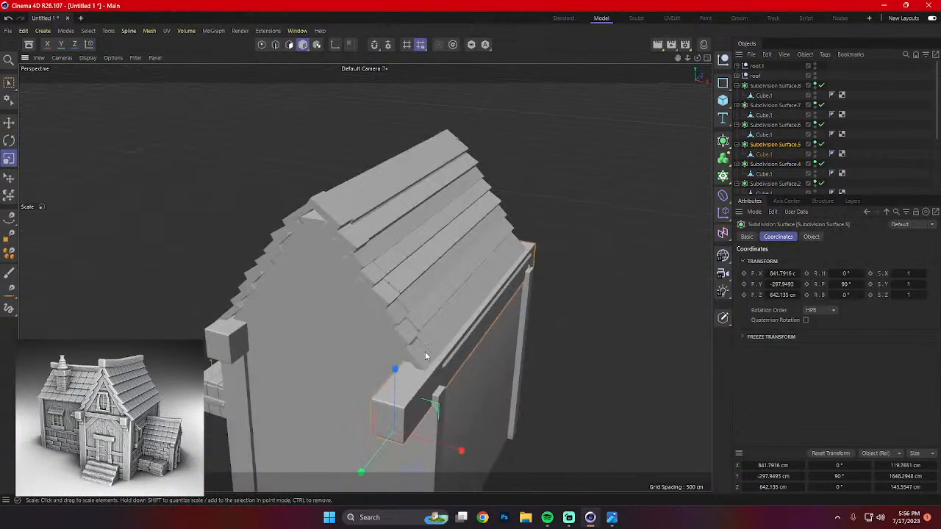
{"action": "key", "text": "Delete"}
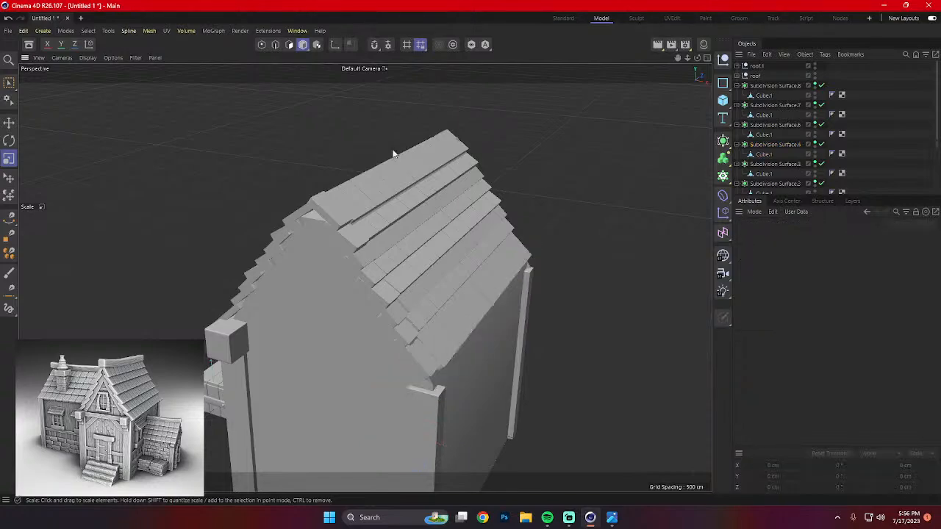
{"action": "left_click", "coordinate": [233, 344]}
{"action": "key", "text": "e"}
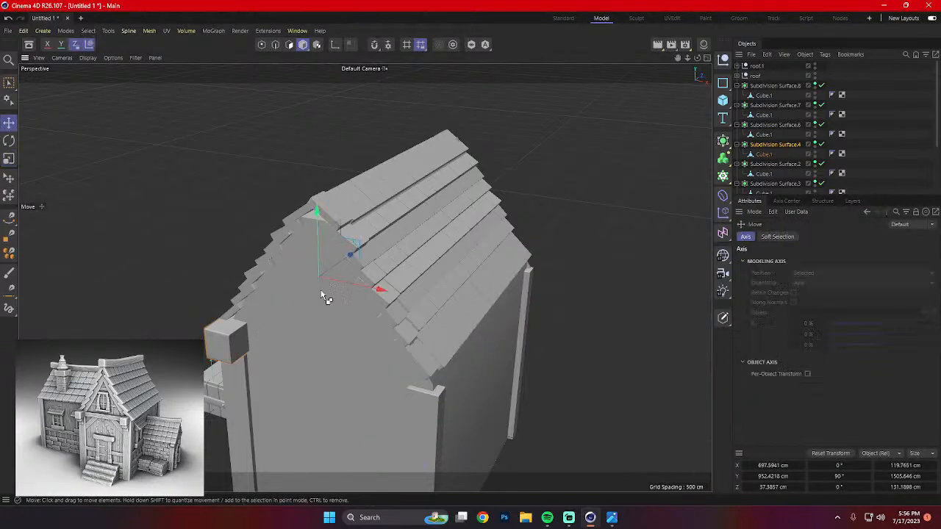
{"action": "left_click_drag", "start_coordinate": [326, 294], "coordinate": [524, 240]}
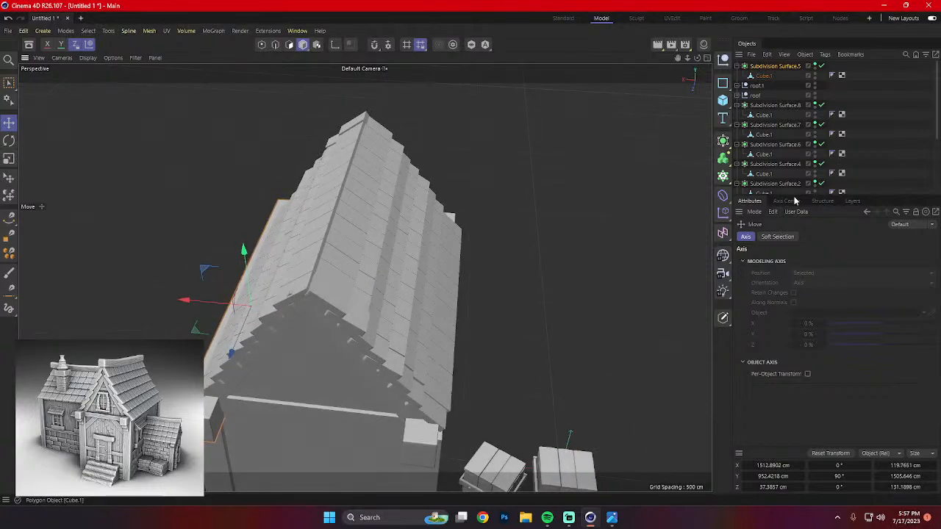
{"action": "left_click_drag", "start_coordinate": [494, 154], "coordinate": [456, 128], "text": "alt"}
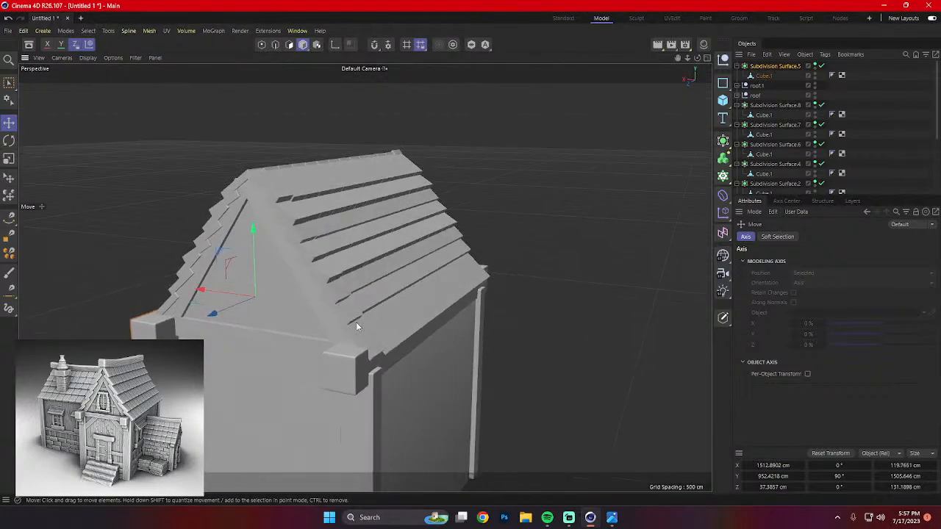
Duplicate an eave beam as a ridge beam on top of the roof, at about X 1074, Y 1579, Z 55 cm.
{"action": "left_click", "coordinate": [342, 372]}
{"action": "left_click_drag", "start_coordinate": [424, 261], "coordinate": [425, 103], "text": "ctrl"}
{"action": "left_click_drag", "start_coordinate": [506, 185], "coordinate": [220, 178], "text": "alt"}
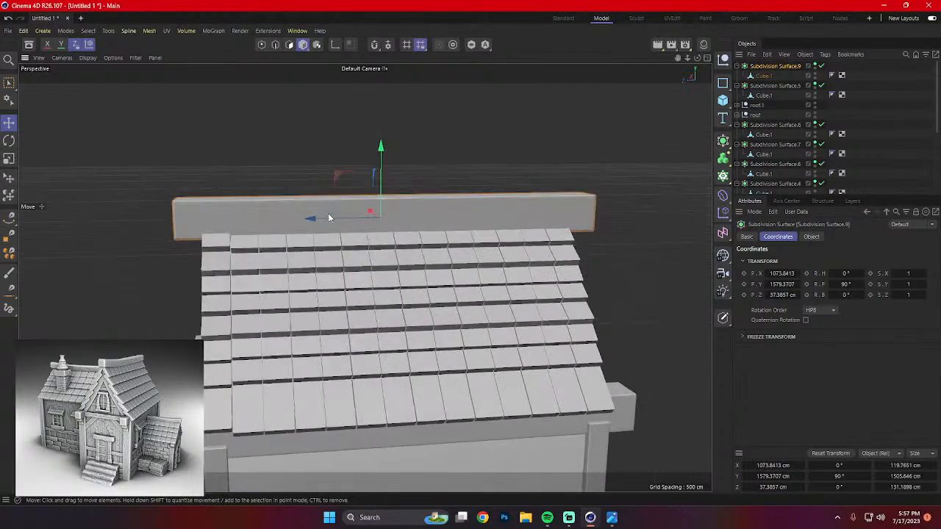
{"action": "left_click_drag", "start_coordinate": [328, 218], "coordinate": [505, 325]}
{"action": "left_click_drag", "start_coordinate": [457, 294], "coordinate": [410, 288], "text": "alt"}
{"action": "middle_click_drag", "start_coordinate": [442, 210], "coordinate": [490, 287], "text": "alt"}
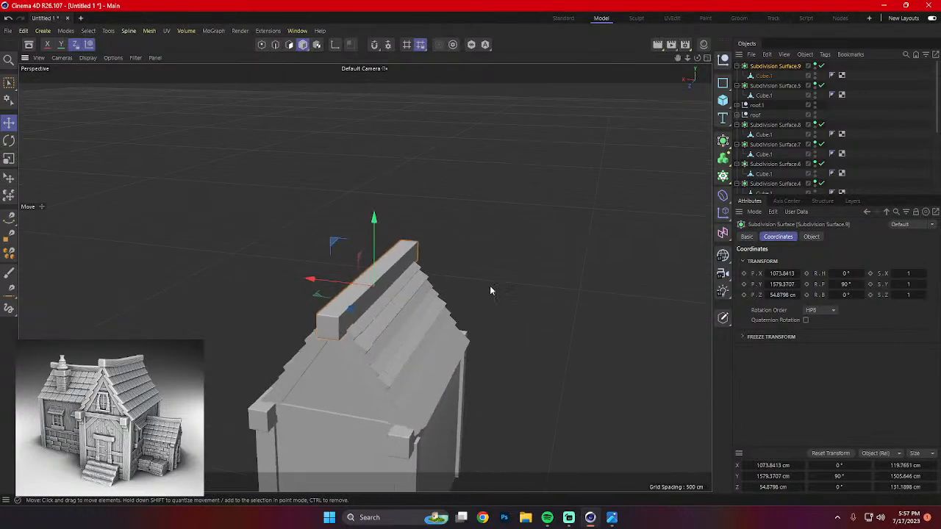
Turn off the ridge beam's Subdivision Surface and add a loop cut near the middle of its cube mesh.
{"action": "left_click_drag", "start_coordinate": [490, 287], "coordinate": [365, 279], "text": "alt"}
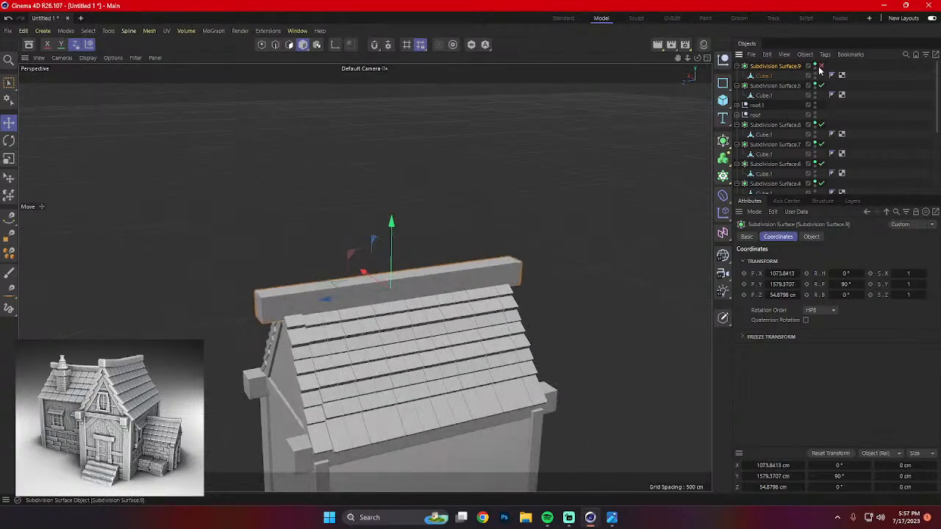
{"action": "left_click", "coordinate": [766, 77]}
{"action": "scroll", "coordinate": [282, 87], "scroll_direction": "up", "scroll_amount": 2}
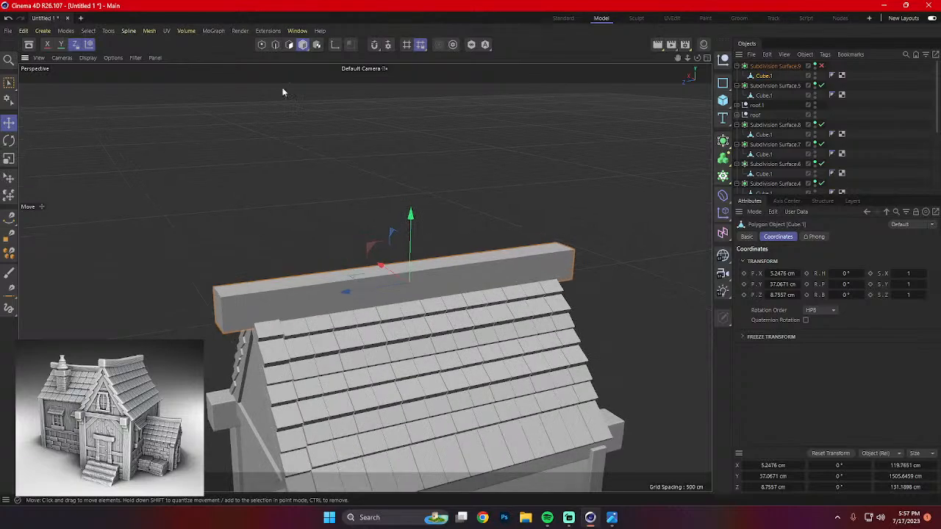
{"action": "left_click", "coordinate": [275, 44]}
{"action": "left_click", "coordinate": [309, 287]}
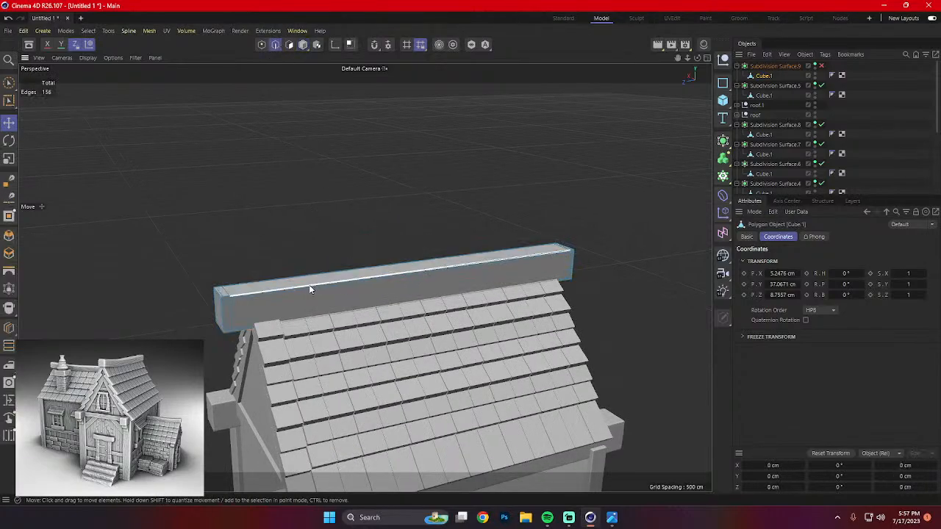
{"action": "right_click", "coordinate": [319, 206]}
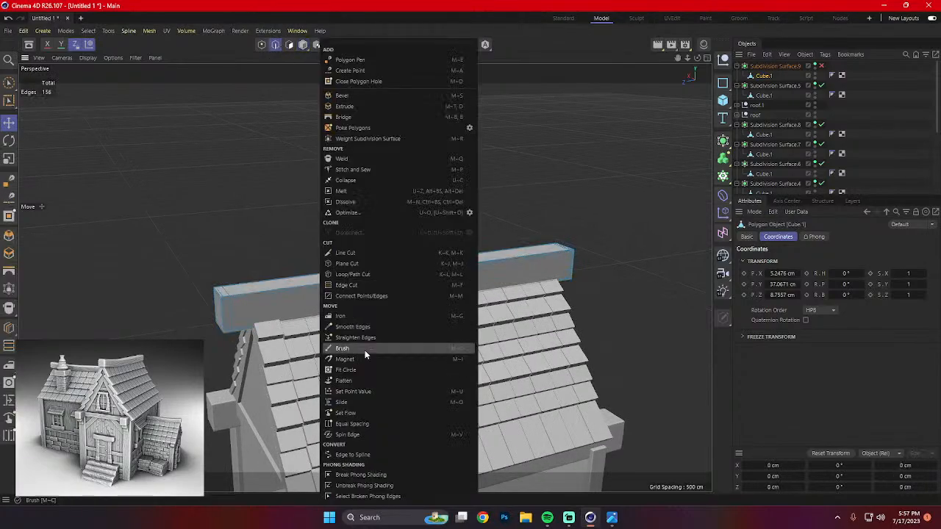
{"action": "left_click", "coordinate": [349, 286]}
{"action": "left_click", "coordinate": [432, 266]}
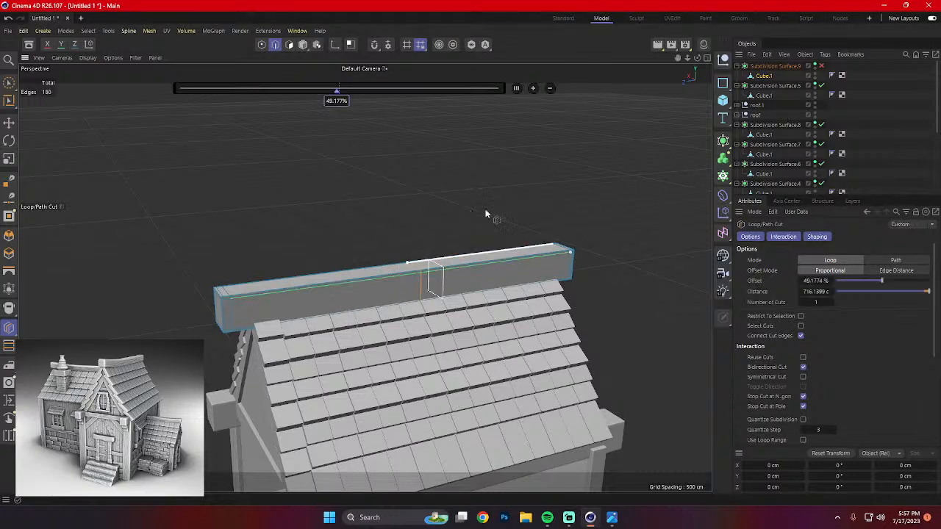
Increase the ridge beam's loop cuts to 13, evenly spaced along its length.
{"action": "left_click", "coordinate": [534, 89]}
{"action": "left_click", "coordinate": [534, 89]}
{"action": "left_click", "coordinate": [534, 89]}
{"action": "left_click", "coordinate": [534, 89]}
{"action": "left_click", "coordinate": [533, 89]}
{"action": "left_click", "coordinate": [534, 89]}
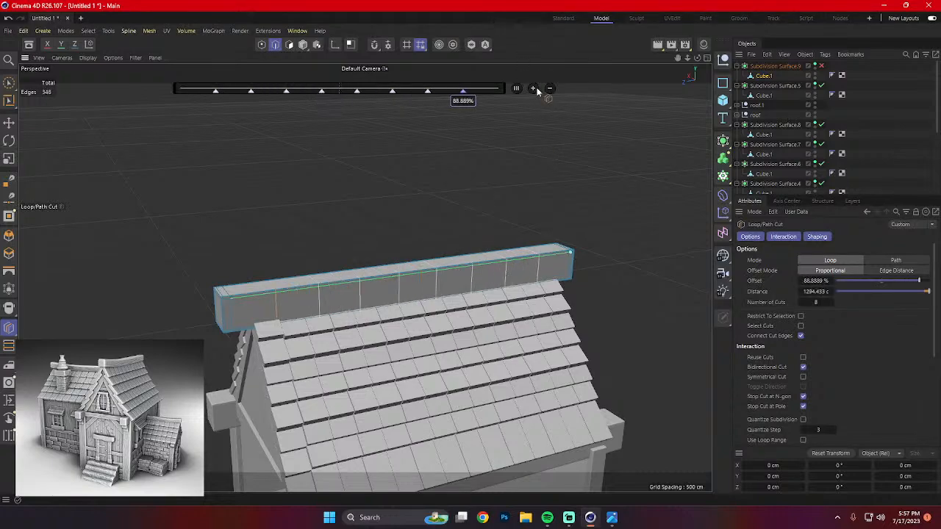
{"action": "double_click", "coordinate": [534, 89]}
{"action": "left_click", "coordinate": [534, 89]}
{"action": "left_click", "coordinate": [534, 89]}
{"action": "left_click", "coordinate": [533, 89]}
{"action": "left_click", "coordinate": [533, 89]}
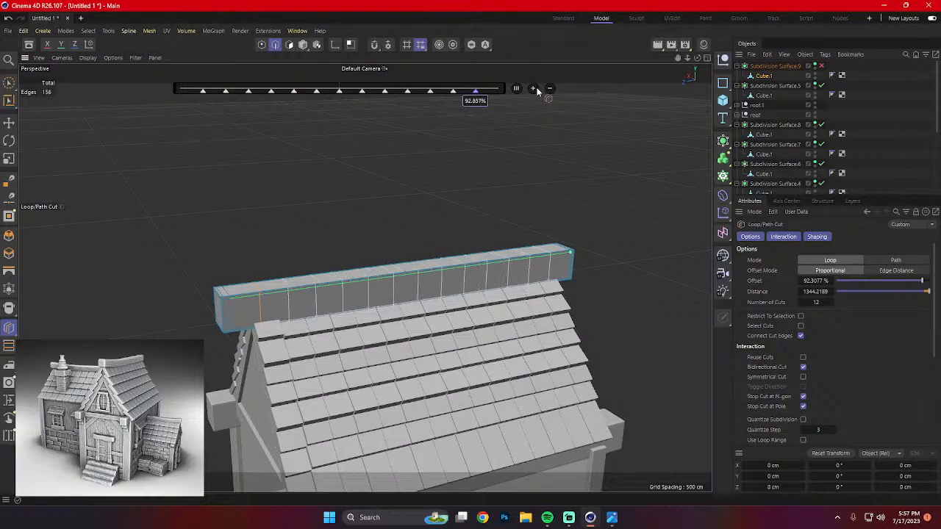
{"action": "mouse_move", "coordinate": [573, 166]}
{"action": "left_mouse_down", "text": "alt"}
{"action": "mouse_move", "coordinate": [555, 156]}
{"action": "mouse_move", "coordinate": [560, 165]}
{"action": "left_mouse_up", "text": "alt"}
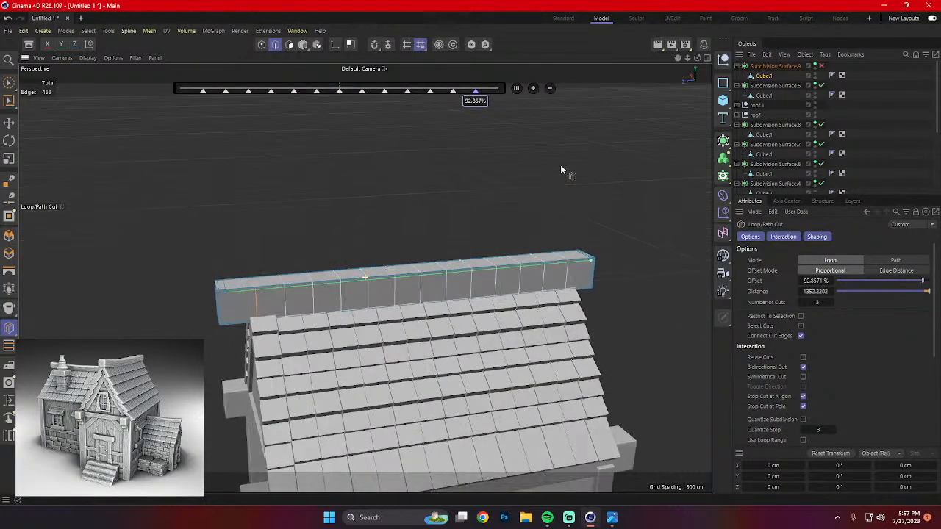
Turn on soft selection and try moving the ridge beam's edges vertically, undoing the move.
{"action": "left_click", "coordinate": [441, 45]}
{"action": "left_click", "coordinate": [9, 83]}
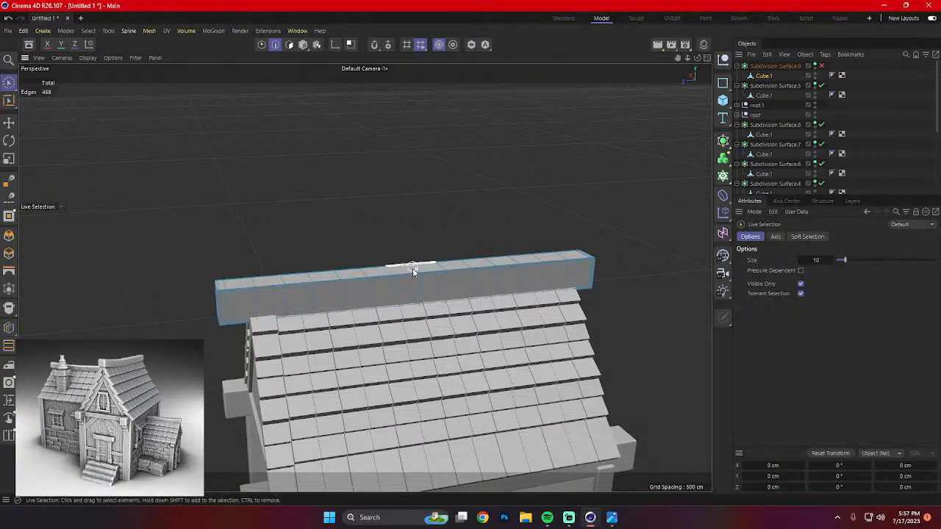
{"action": "left_click", "coordinate": [416, 267]}
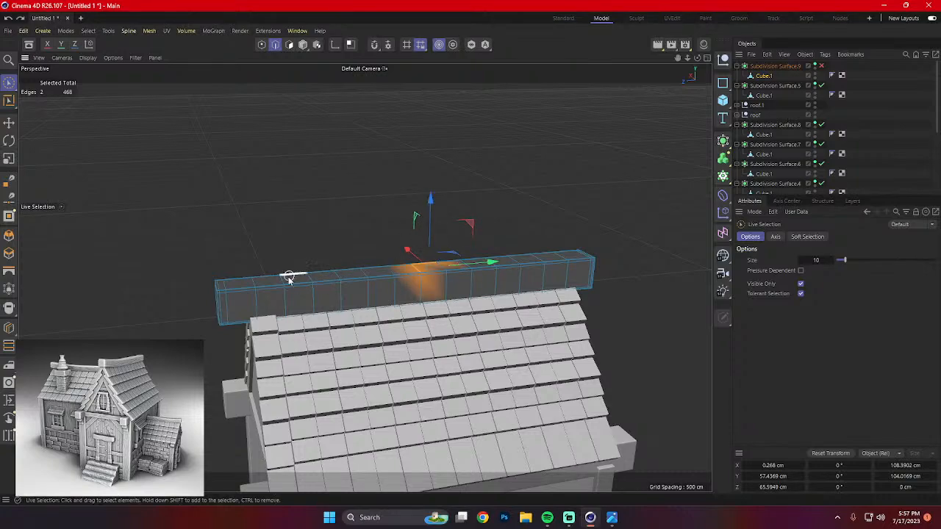
{"action": "double_click", "coordinate": [449, 283]}
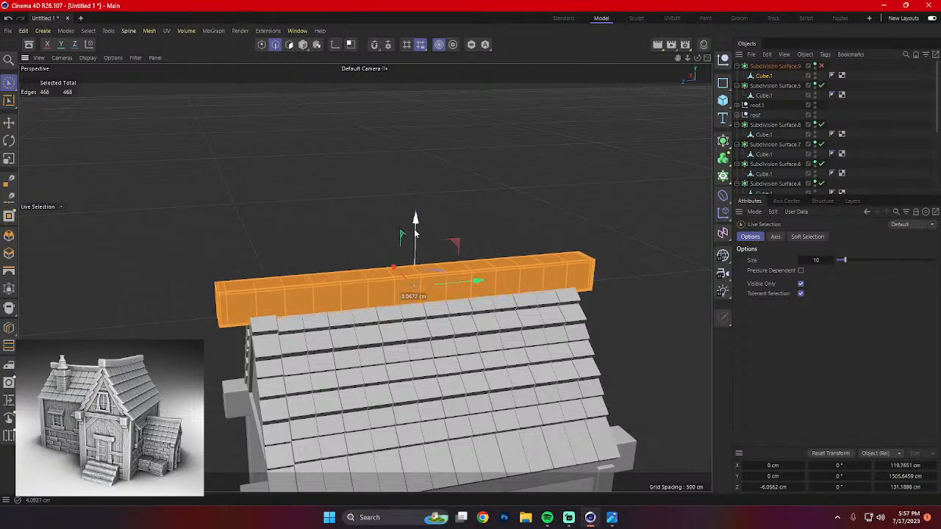
{"action": "key", "text": "ctrl+z"}
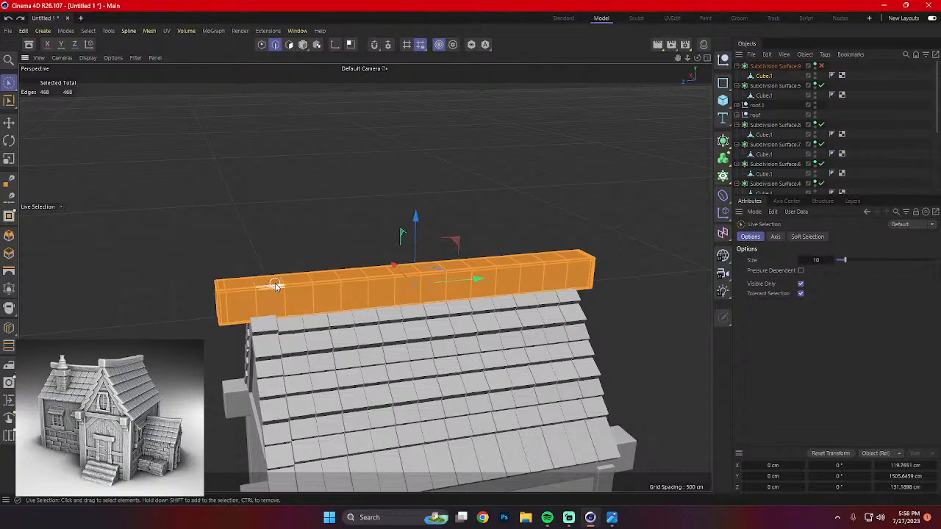
Select the middle nine polygon loops of the ridge beam and lower them about 31 cm to make the ridge sag.
{"action": "left_click", "coordinate": [289, 44]}
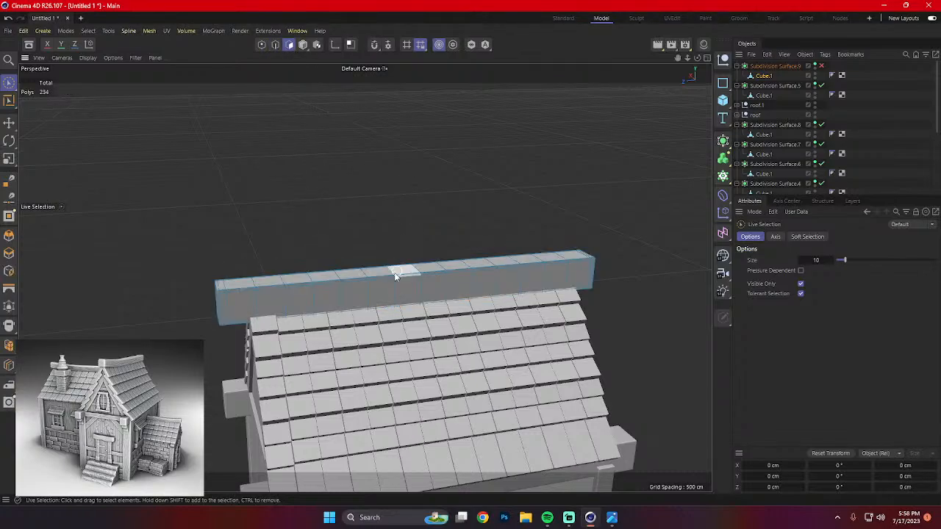
{"action": "left_click_drag", "start_coordinate": [361, 267], "coordinate": [514, 294], "text": "alt"}
{"action": "left_click", "coordinate": [9, 101]}
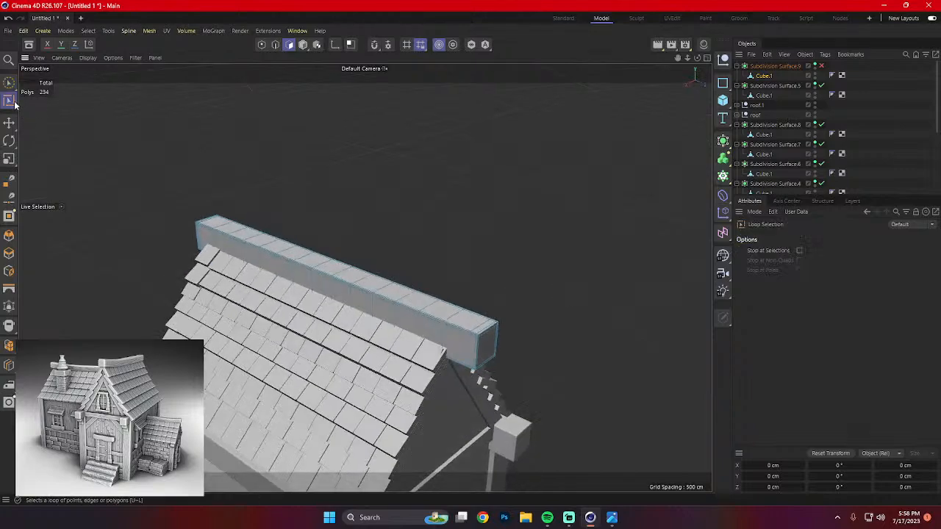
{"action": "left_click", "coordinate": [390, 298]}
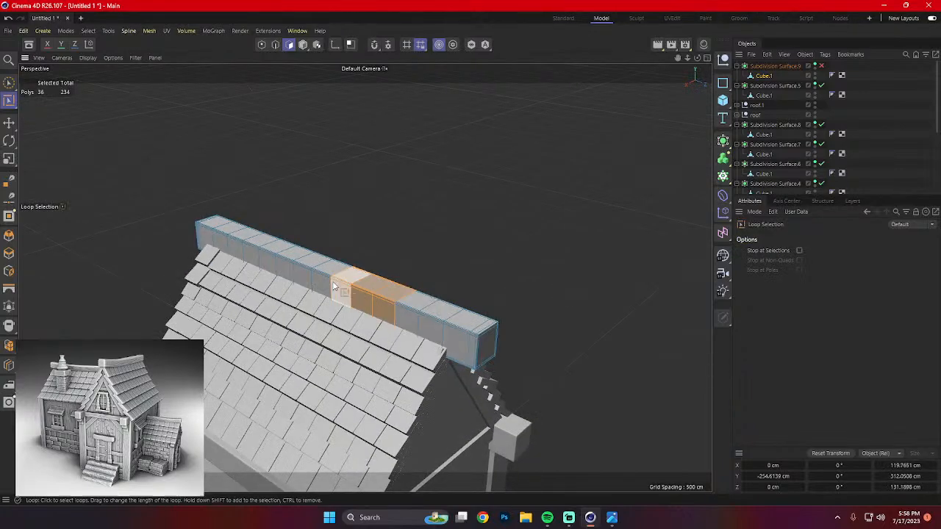
{"action": "left_click_drag", "start_coordinate": [334, 287], "coordinate": [252, 250]}
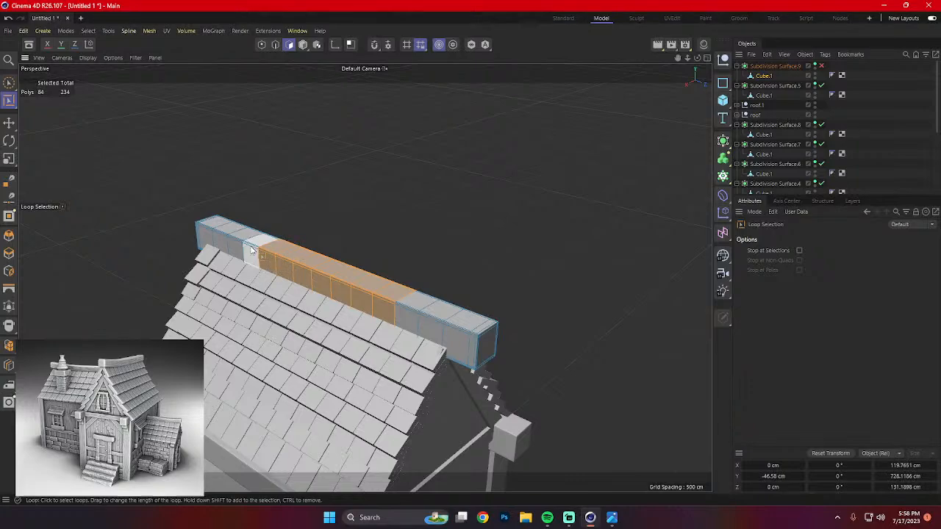
{"action": "left_click", "coordinate": [251, 250], "text": "shift"}
{"action": "left_click", "coordinate": [236, 242], "text": "shift"}
{"action": "left_click_drag", "start_coordinate": [470, 133], "coordinate": [427, 186], "text": "alt"}
{"action": "key", "text": "e"}
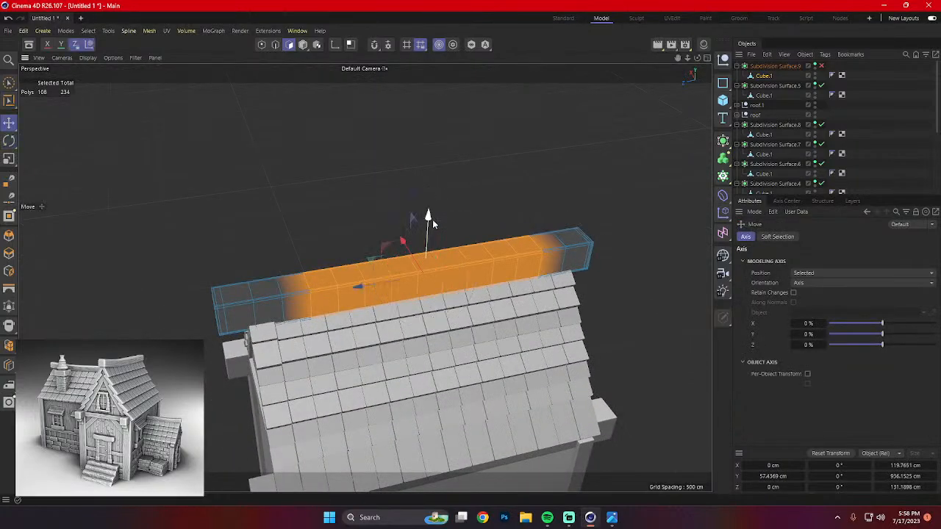
{"action": "mouse_move", "coordinate": [432, 219]}
{"action": "left_mouse_down"}
{"action": "mouse_move", "coordinate": [428, 227]}
{"action": "mouse_move", "coordinate": [473, 237]}
{"action": "mouse_move", "coordinate": [413, 188]}
{"action": "mouse_move", "coordinate": [411, 173]}
{"action": "left_mouse_up"}
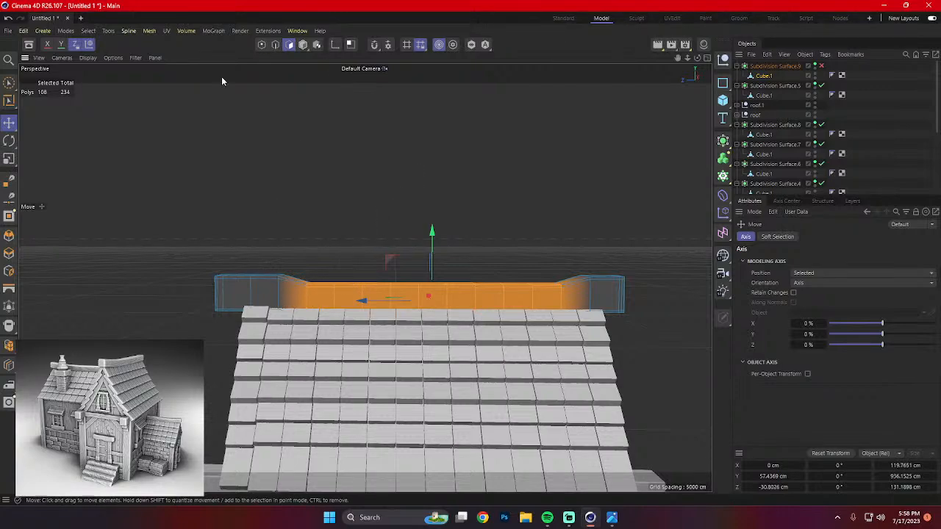
Undo the ridge beam's earlier lowering and extend the polygon loop selection to its middle twelve loops.
{"action": "key", "text": "u"}
{"action": "key", "text": "l"}
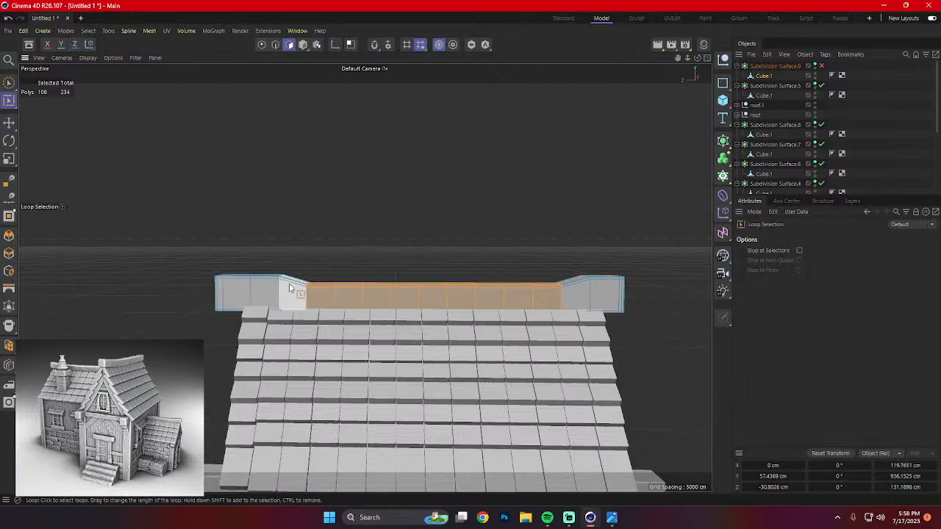
{"action": "left_click", "coordinate": [290, 286], "text": "shift"}
{"action": "left_click", "coordinate": [267, 282], "text": "shift"}
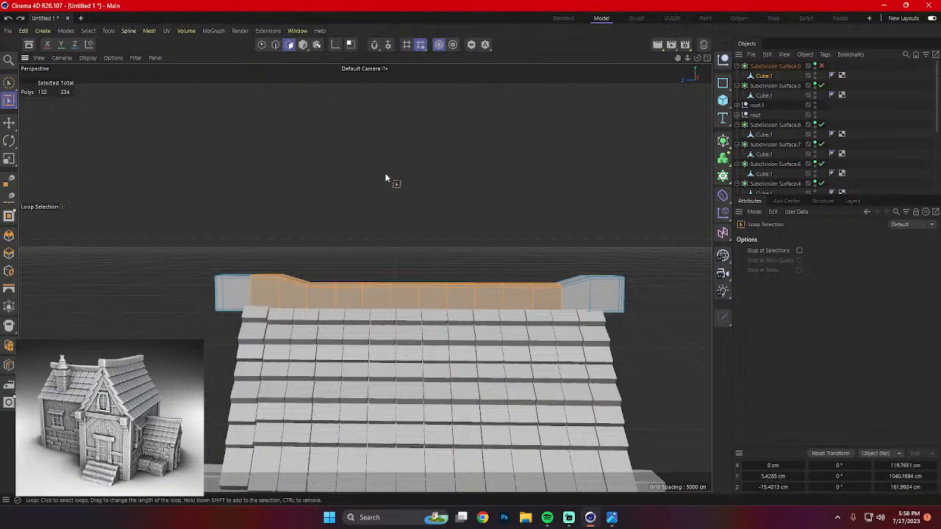
{"action": "left_click", "coordinate": [273, 283], "text": "ctrl"}
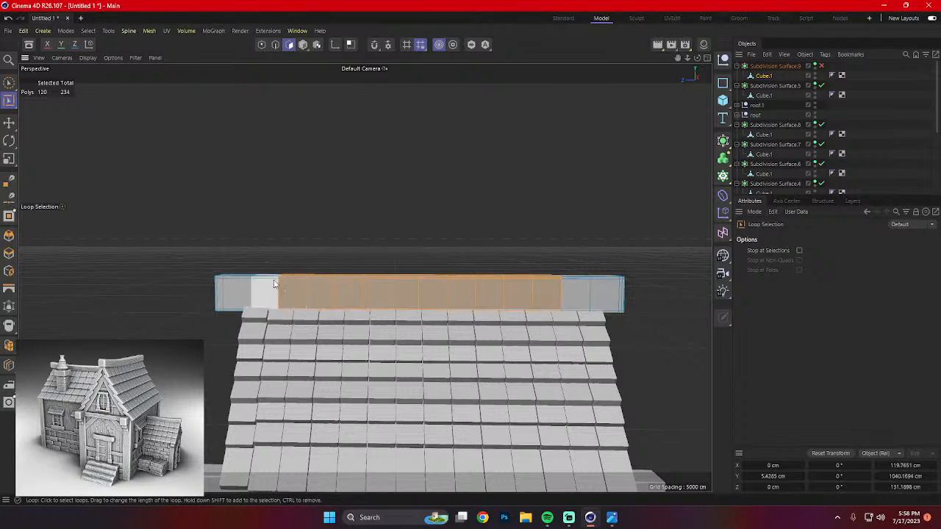
{"action": "left_click", "coordinate": [273, 283], "text": "shift"}
{"action": "left_click", "coordinate": [582, 296], "text": "shift"}
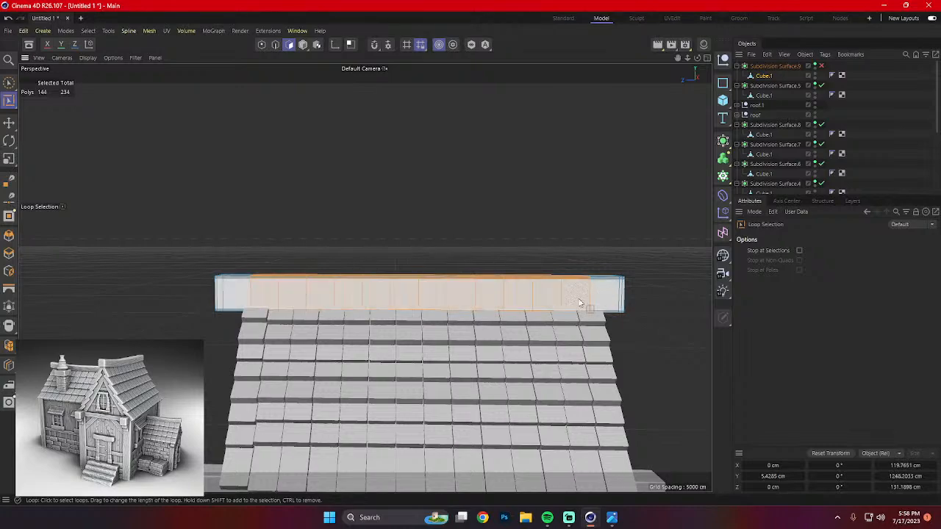
{"action": "left_click", "coordinate": [439, 44]}
Turn on the ridge beam's Subdivision Surface and lower the selected loops about 19 cm, leaving both ends raised.
{"action": "left_click_drag", "start_coordinate": [372, 96], "coordinate": [400, 132], "text": "alt"}
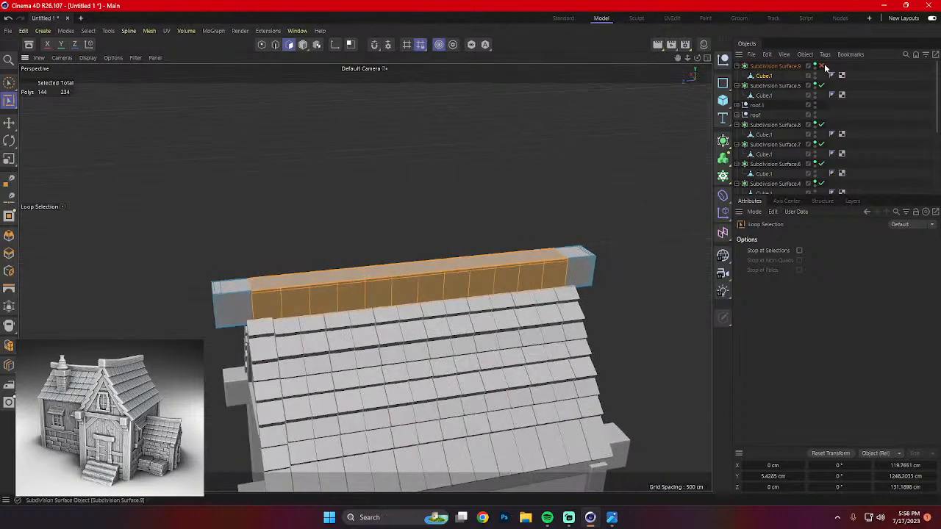
{"action": "left_click", "coordinate": [822, 65]}
{"action": "left_click_drag", "start_coordinate": [631, 179], "coordinate": [620, 163], "text": "alt"}
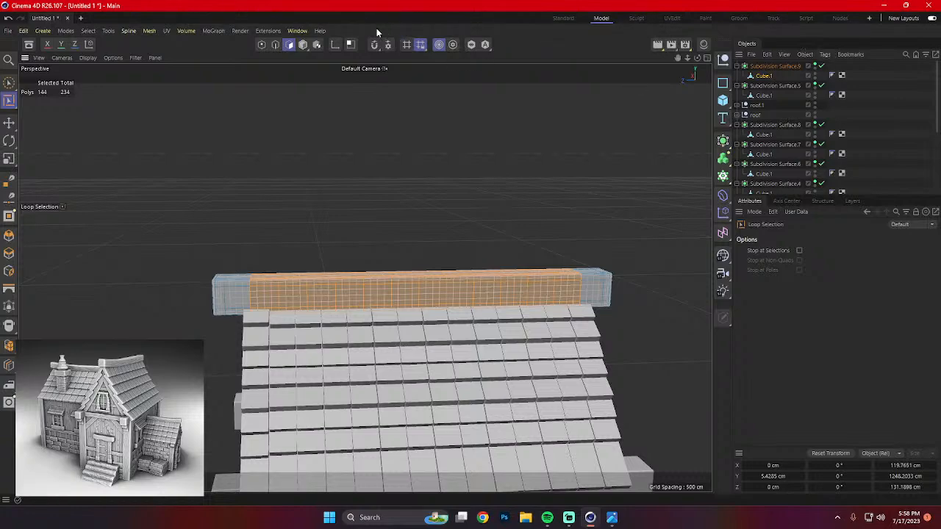
{"action": "key", "text": "e"}
{"action": "left_click_drag", "start_coordinate": [414, 220], "coordinate": [423, 228]}
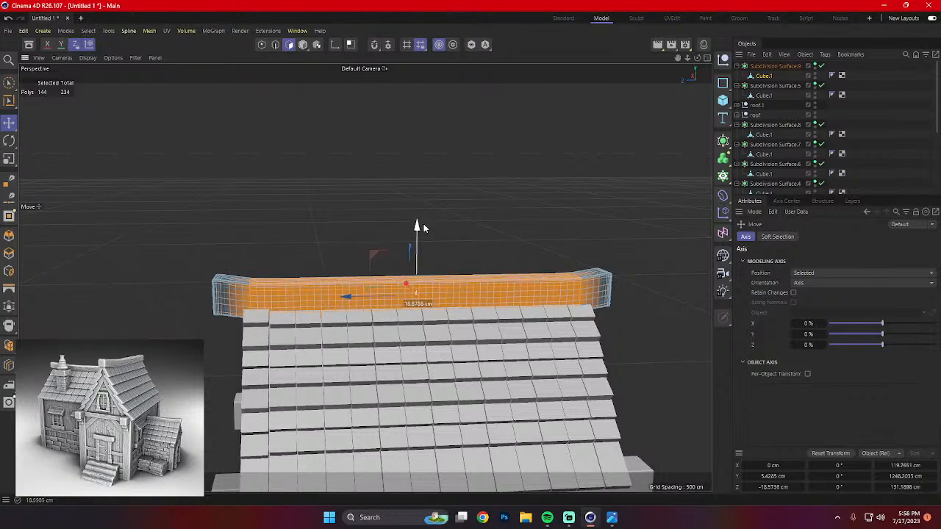
{"action": "left_click", "coordinate": [457, 180]}
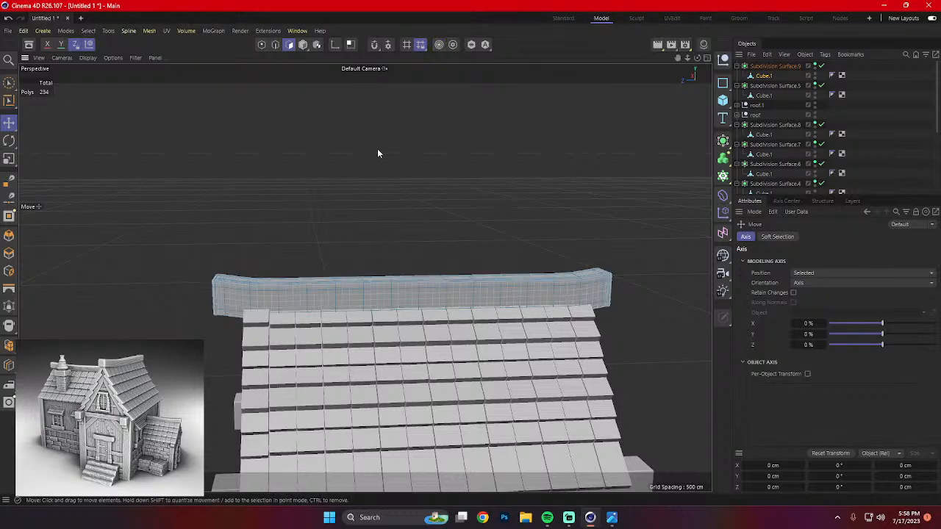
{"action": "left_click_drag", "start_coordinate": [377, 148], "coordinate": [596, 140], "text": "alt"}
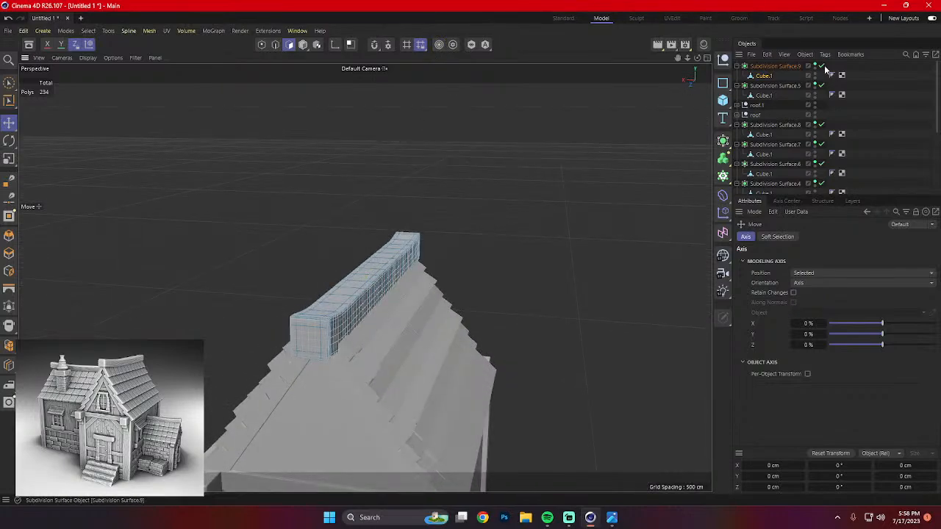
Move the whole ridge beam sideways over the roof peak to an X position of about 11 cm.
{"action": "left_click", "coordinate": [303, 45]}
{"action": "left_click_drag", "start_coordinate": [430, 180], "coordinate": [316, 177], "text": "alt"}
{"action": "left_click_drag", "start_coordinate": [417, 231], "coordinate": [336, 239]}
{"action": "left_click_drag", "start_coordinate": [327, 270], "coordinate": [290, 266]}
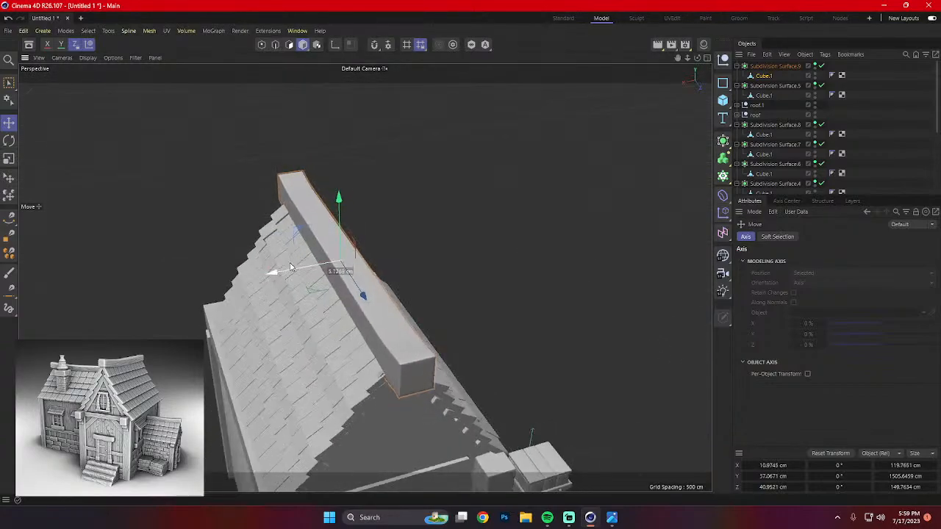
{"action": "left_click_drag", "start_coordinate": [429, 56], "coordinate": [422, 110], "text": "alt"}
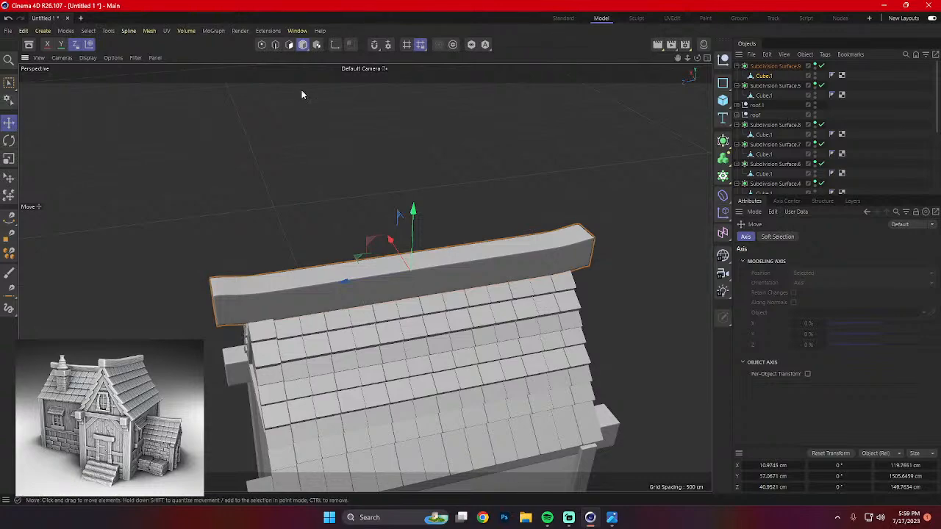
Select the ridge beam's cube mesh for polygon editing and turn on soft selection.
{"action": "left_click", "coordinate": [764, 76]}
{"action": "left_click", "coordinate": [288, 44]}
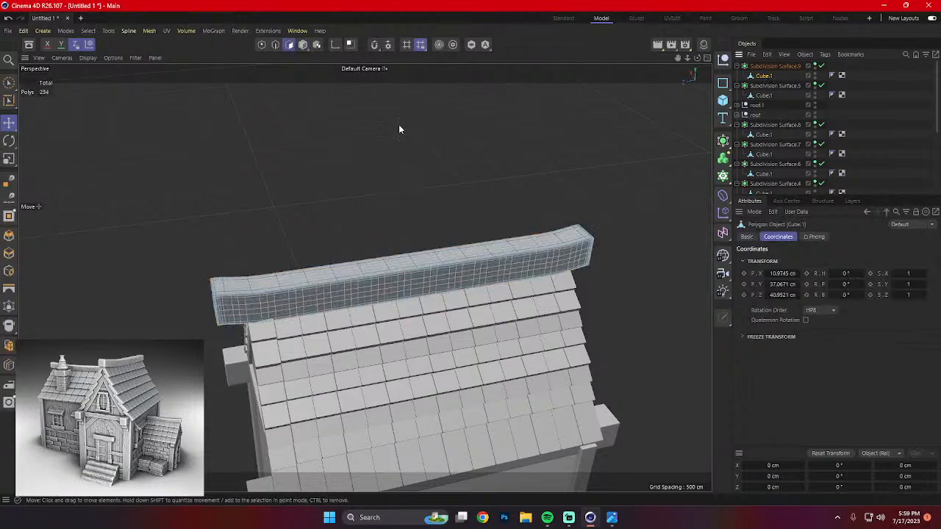
{"action": "left_click", "coordinate": [439, 45]}
Try to lower a single top polygon at the middle of the ridge beam by about 14 cm.
{"action": "left_click", "coordinate": [393, 281]}
{"action": "left_click", "coordinate": [402, 265]}
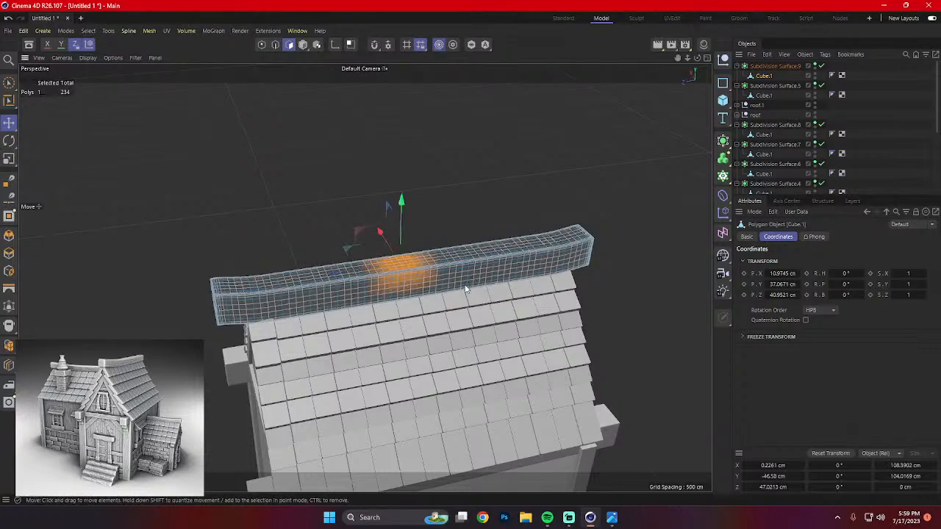
{"action": "left_click_drag", "start_coordinate": [463, 286], "coordinate": [454, 274], "text": "alt"}
{"action": "scroll", "coordinate": [402, 270], "scroll_direction": "up", "scroll_amount": 2}
{"action": "scroll", "coordinate": [401, 270], "scroll_direction": "up", "scroll_amount": 2}
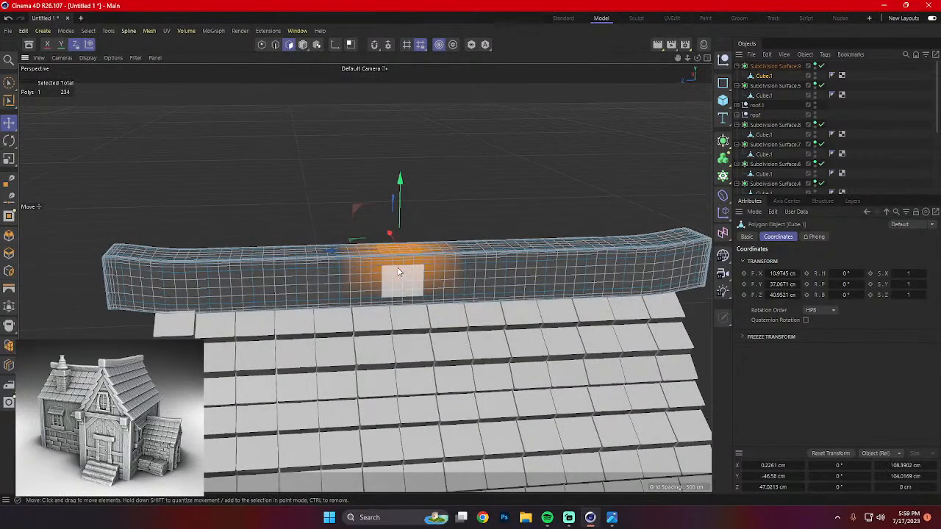
{"action": "left_click_drag", "start_coordinate": [401, 186], "coordinate": [406, 189]}
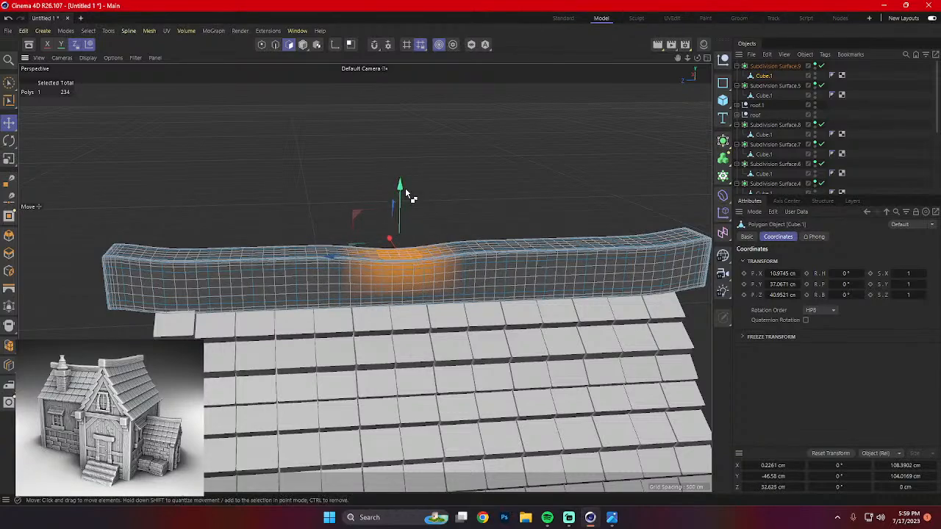
Lower a top polygon near one end of the ridge beam about 8 cm and raise the top polygon at that end.
{"action": "left_click", "coordinate": [237, 236]}
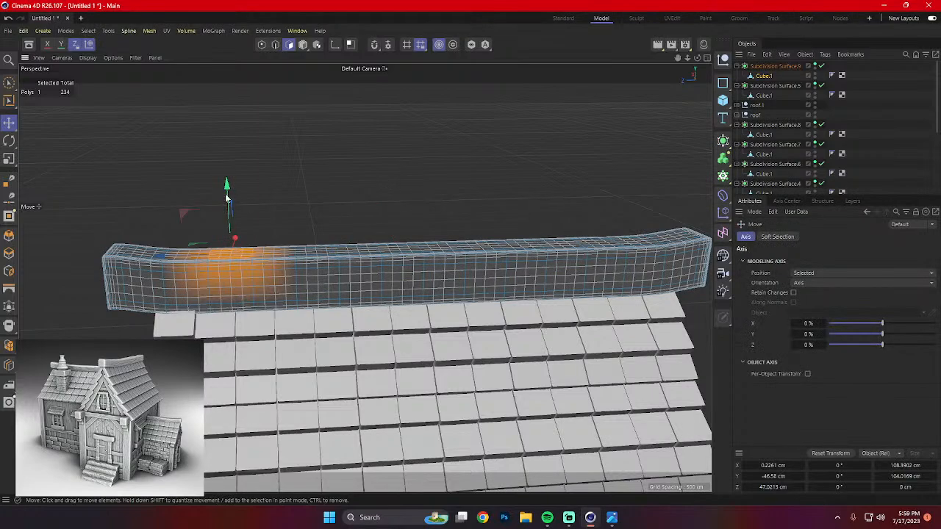
{"action": "left_click_drag", "start_coordinate": [227, 185], "coordinate": [228, 189]}
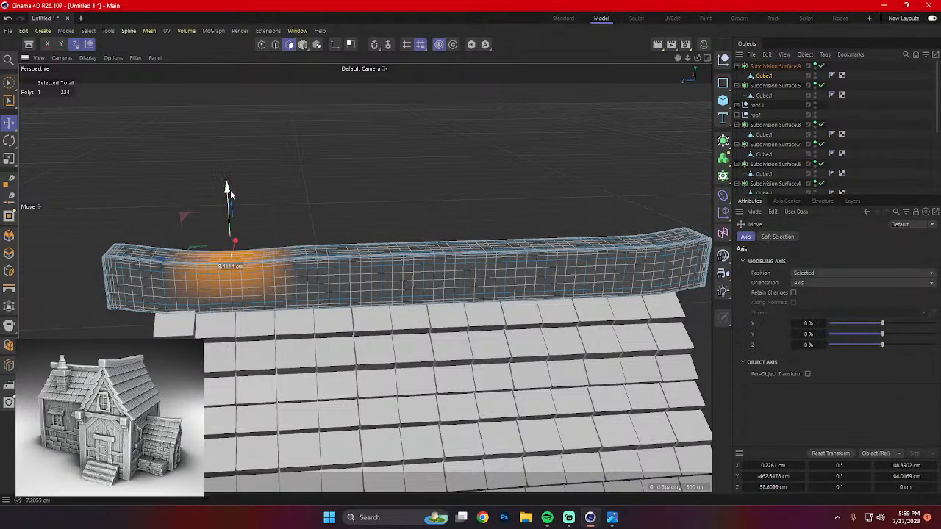
{"action": "left_click", "coordinate": [134, 247]}
{"action": "left_click_drag", "start_coordinate": [142, 213], "coordinate": [144, 194]}
Raise the top polygon at the ridge beam's other end about 23 cm and slightly lift one between it and the middle.
{"action": "left_click", "coordinate": [676, 234]}
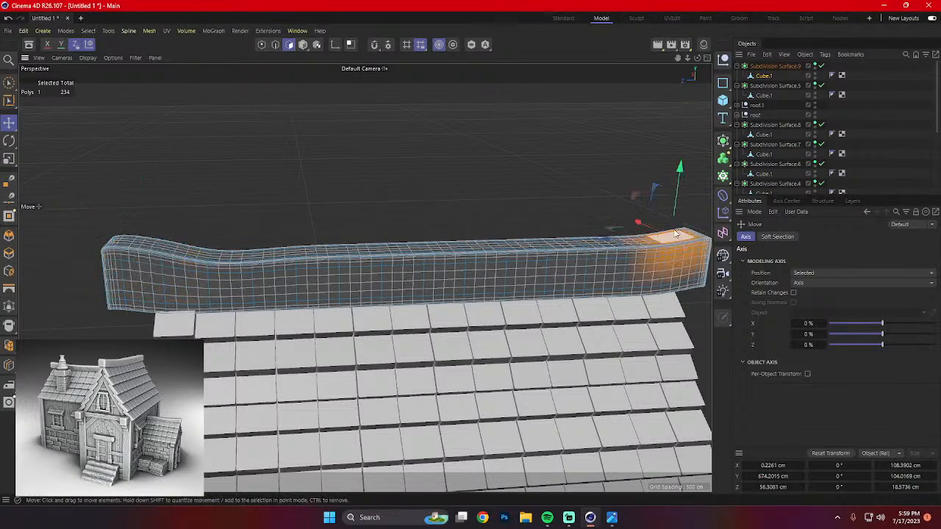
{"action": "left_click_drag", "start_coordinate": [677, 197], "coordinate": [677, 187]}
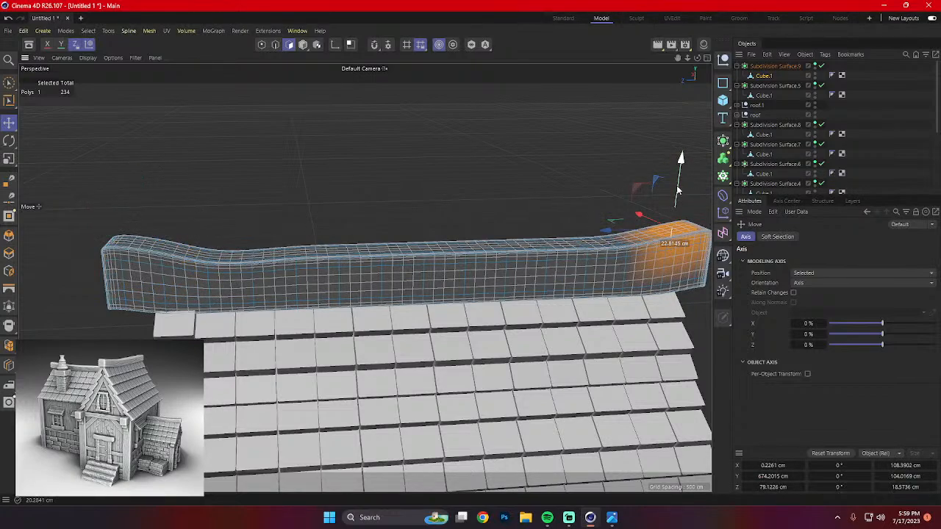
{"action": "left_click", "coordinate": [520, 246]}
{"action": "left_click", "coordinate": [521, 247]}
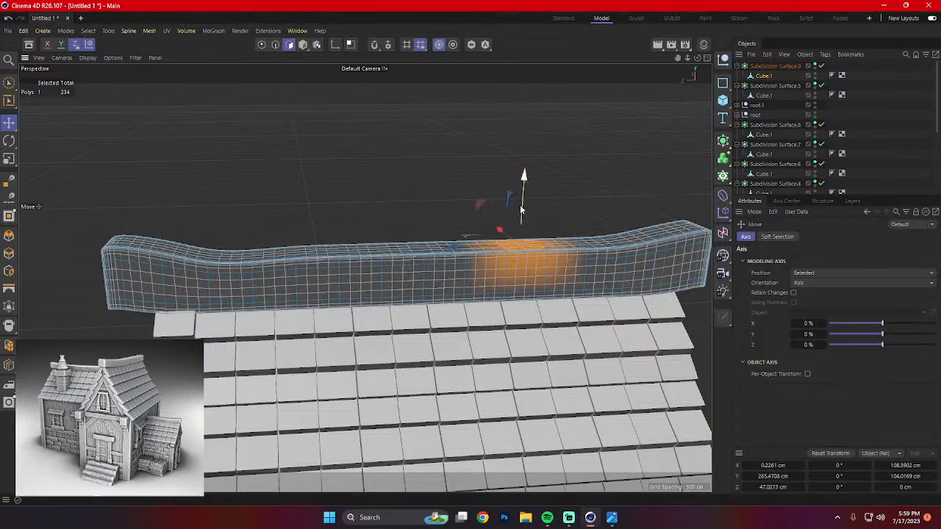
{"action": "left_click_drag", "start_coordinate": [523, 210], "coordinate": [524, 202]}
{"action": "left_click_drag", "start_coordinate": [412, 286], "coordinate": [505, 266], "text": "alt"}
{"action": "left_click", "coordinate": [425, 116]}
{"action": "left_click", "coordinate": [304, 46]}
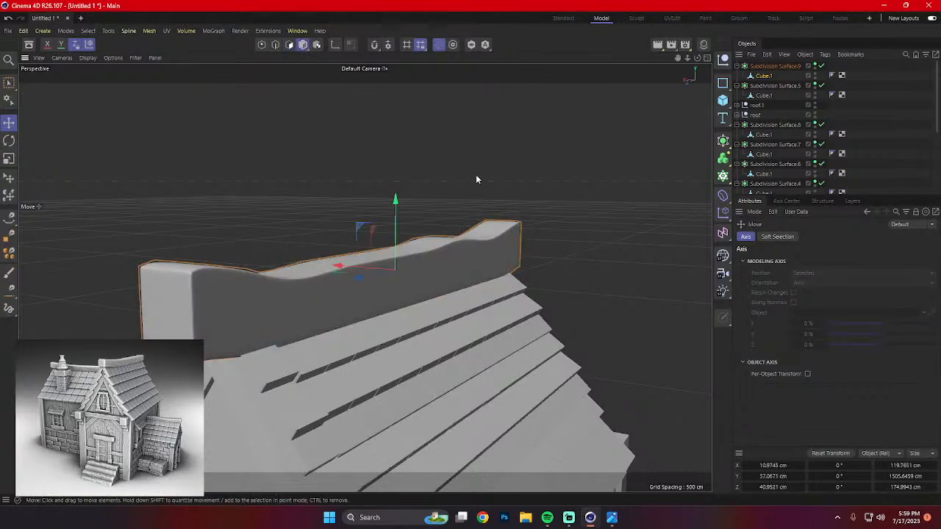
{"action": "left_click_drag", "start_coordinate": [475, 174], "coordinate": [496, 281], "text": "alt"}
{"action": "left_click", "coordinate": [487, 269]}
{"action": "scroll", "coordinate": [515, 286], "scroll_direction": "up", "scroll_amount": 2}
{"action": "scroll", "coordinate": [344, 276], "scroll_direction": "up", "scroll_amount": 5}
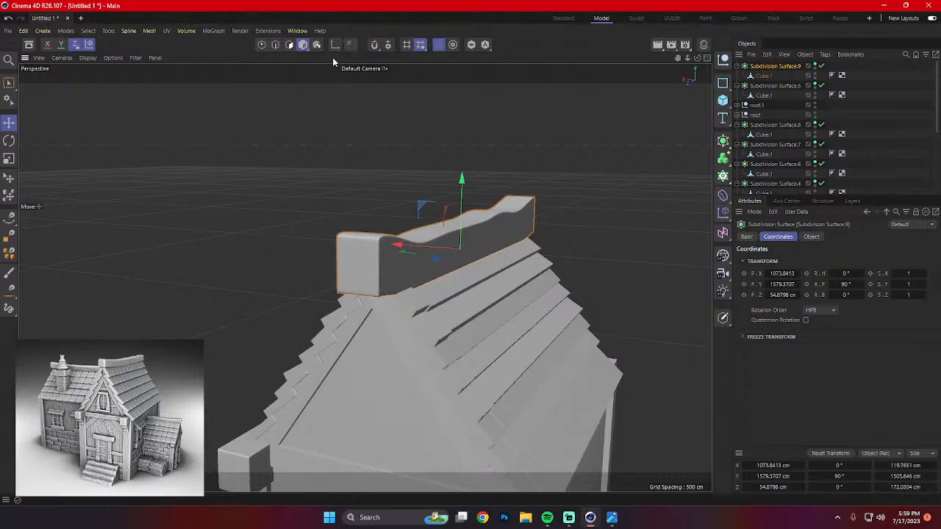
{"action": "left_click", "coordinate": [300, 45]}
{"action": "scroll", "coordinate": [378, 263], "scroll_direction": "up", "scroll_amount": 1}
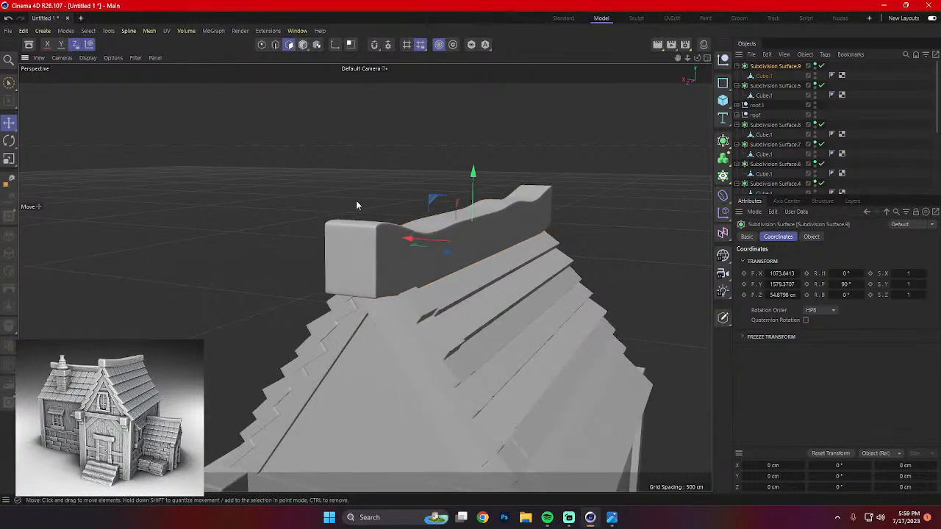
{"action": "left_click", "coordinate": [10, 123]}
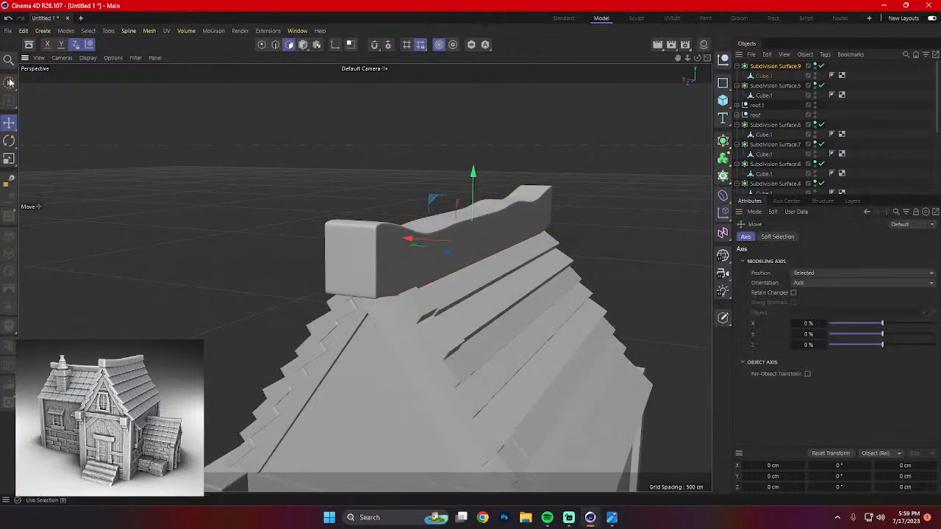
{"action": "left_click", "coordinate": [302, 45]}
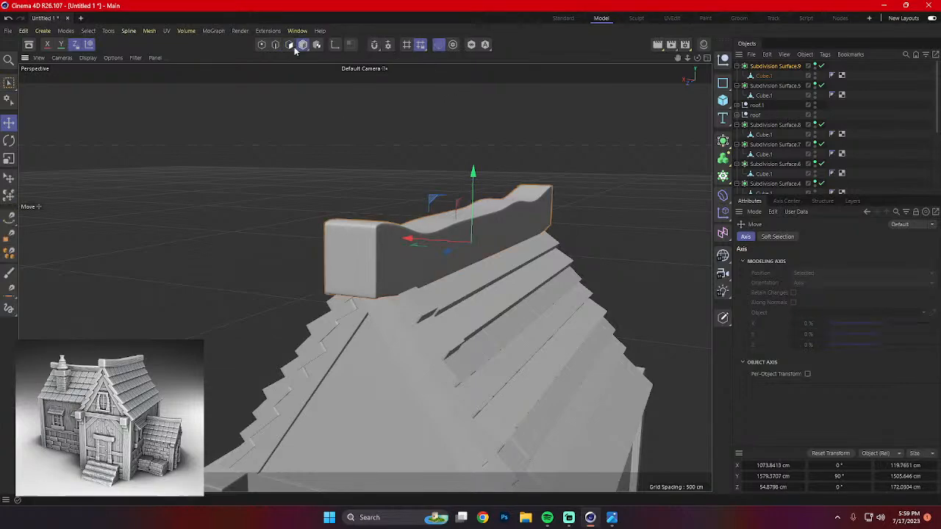
Select the polygon on one end face of the ridge beam's cube, turn off soft selection and nudge the face along the beam.
{"action": "left_click", "coordinate": [763, 76]}
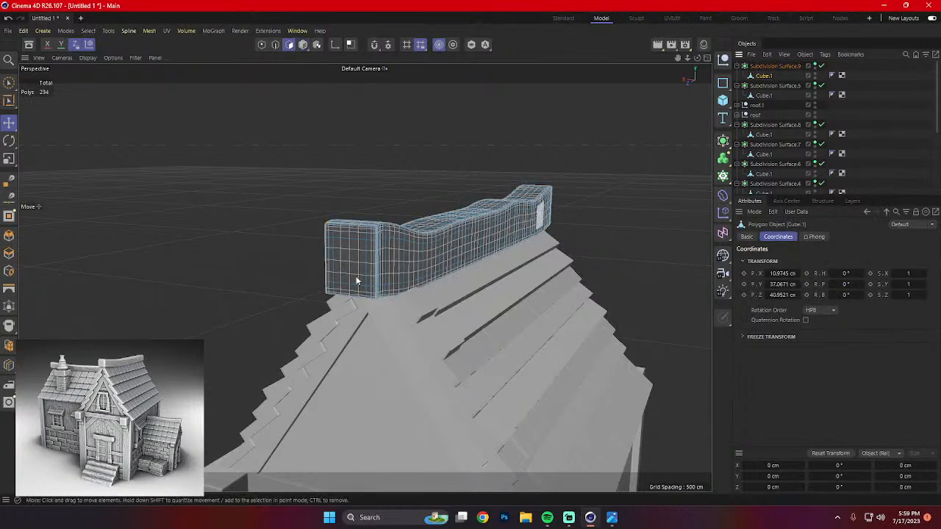
{"action": "left_click", "coordinate": [351, 248]}
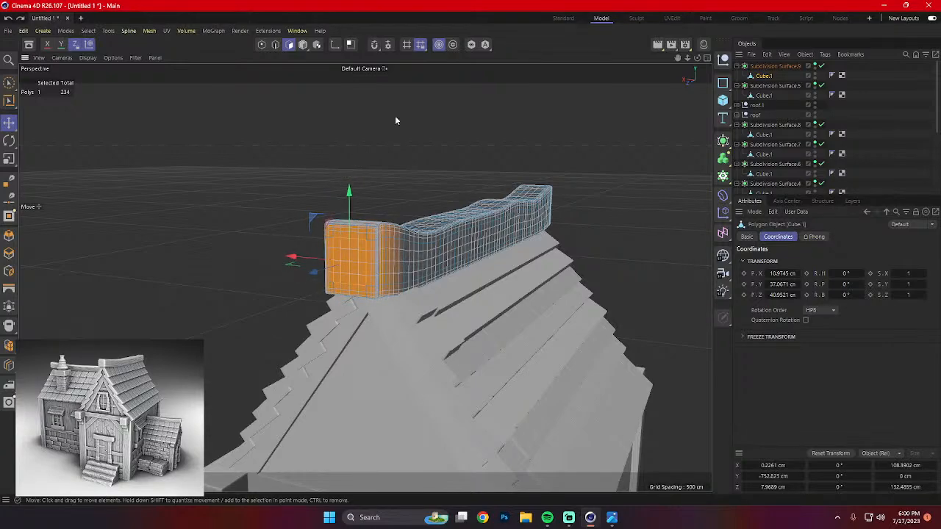
{"action": "left_click", "coordinate": [438, 45]}
{"action": "left_click_drag", "start_coordinate": [435, 137], "coordinate": [399, 197], "text": "alt"}
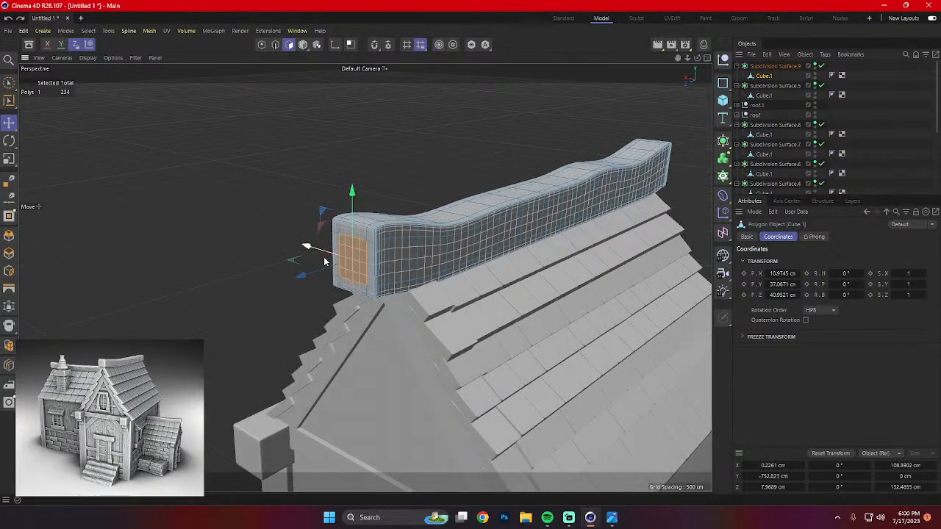
{"action": "mouse_move", "coordinate": [307, 277]}
{"action": "left_mouse_down"}
{"action": "mouse_move", "coordinate": [295, 274]}
{"action": "mouse_move", "coordinate": [309, 277]}
{"action": "left_mouse_up"}
{"action": "left_click_drag", "start_coordinate": [589, 204], "coordinate": [536, 144], "text": "alt"}
{"action": "left_click", "coordinate": [442, 126]}
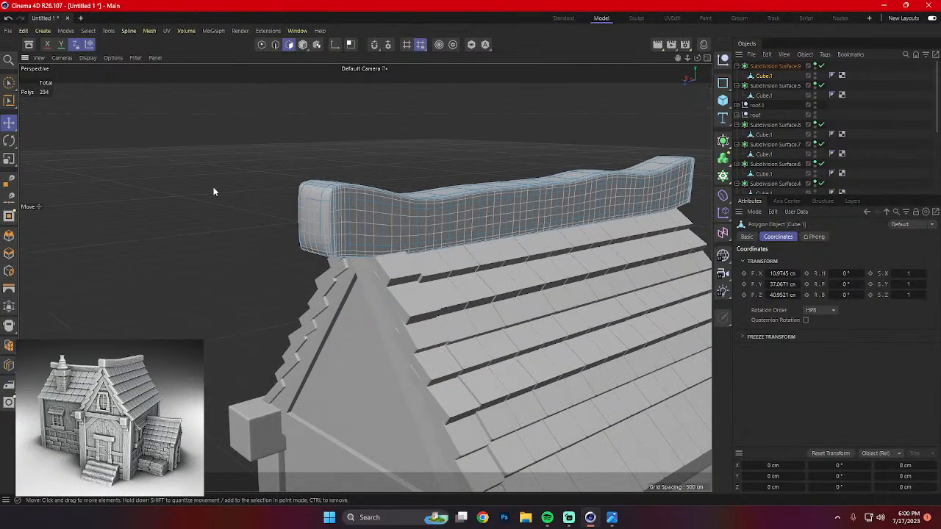
Select the end face at the opposite end of the ridge beam, turn off its Subdivision Surface and inset the face 10.1 cm.
{"action": "left_click_drag", "start_coordinate": [214, 189], "coordinate": [284, 137], "text": "alt"}
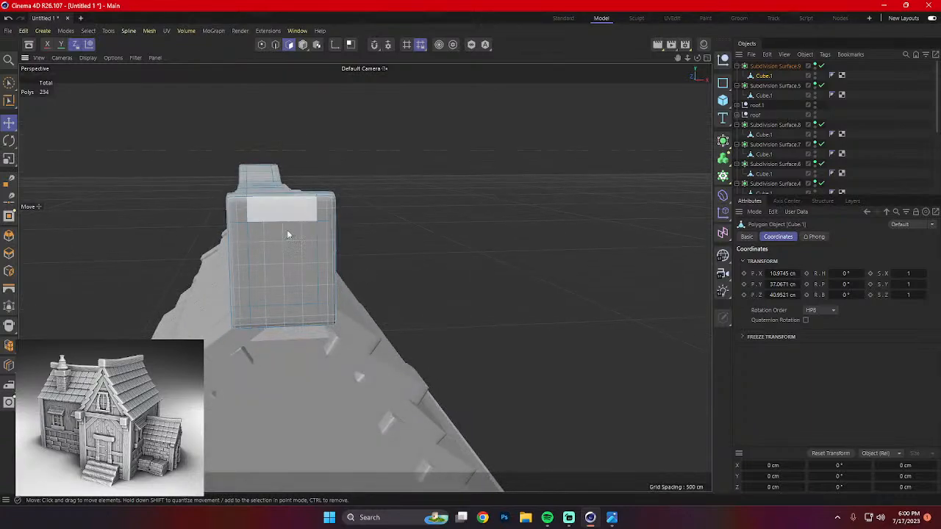
{"action": "left_click", "coordinate": [301, 279]}
{"action": "left_click_drag", "start_coordinate": [301, 278], "coordinate": [345, 242], "text": "alt"}
{"action": "left_click", "coordinate": [501, 214]}
{"action": "left_click_drag", "start_coordinate": [502, 214], "coordinate": [416, 226], "text": "alt"}
{"action": "left_click", "coordinate": [410, 237]}
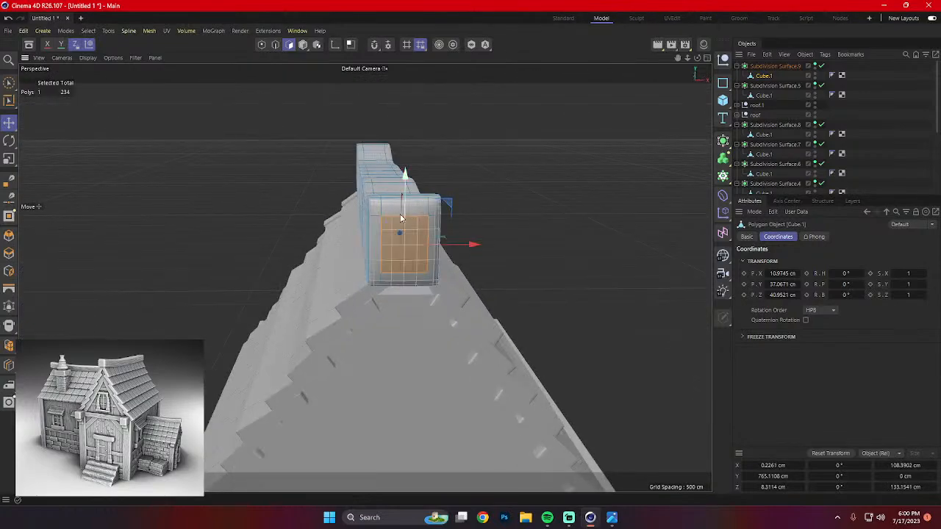
{"action": "left_click", "coordinate": [821, 66]}
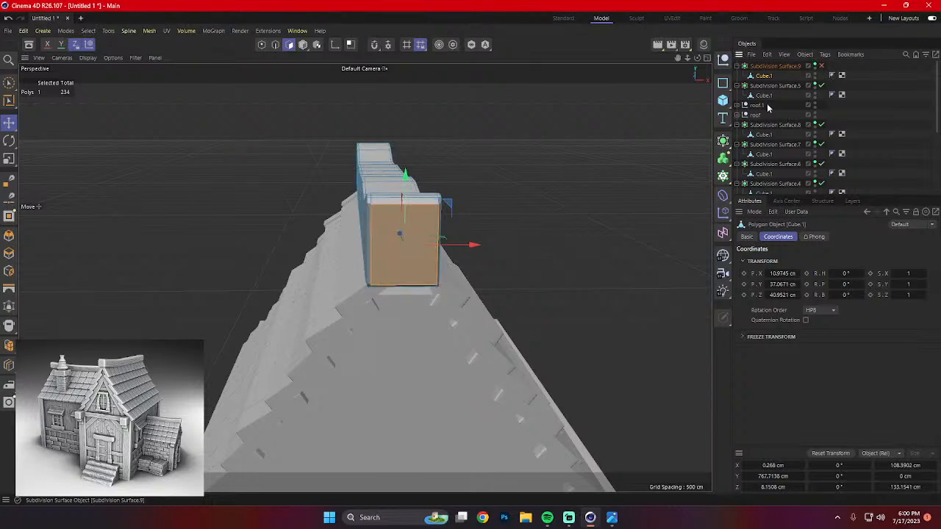
{"action": "key", "text": "i"}
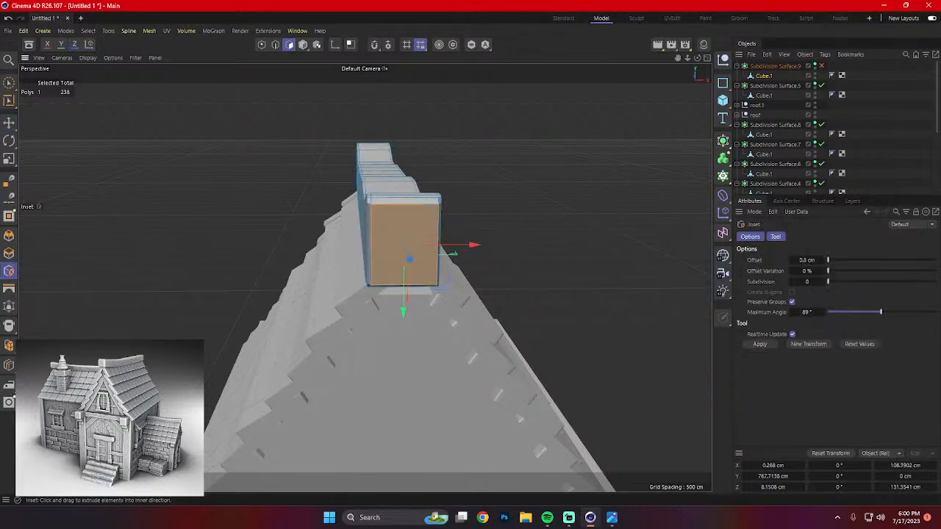
{"action": "left_click", "coordinate": [597, 183]}
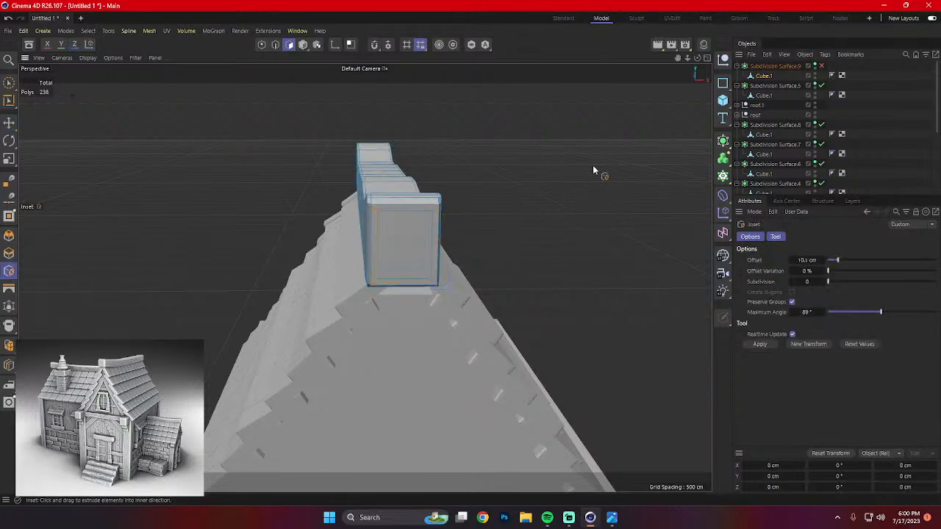
{"action": "left_click_drag", "start_coordinate": [593, 167], "coordinate": [405, 121], "text": "alt"}
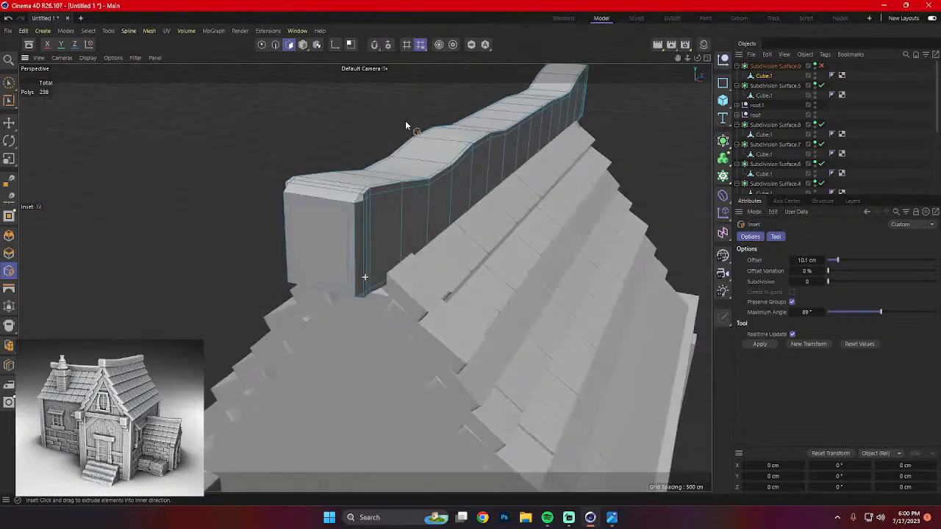
Undo the inset on the ridge beam's end face and inset the face again by 9 cm.
{"action": "key", "text": "ctrl+z"}
{"action": "key", "text": "ctrl+z"}
{"action": "left_click_drag", "start_coordinate": [413, 153], "coordinate": [504, 111], "text": "alt"}
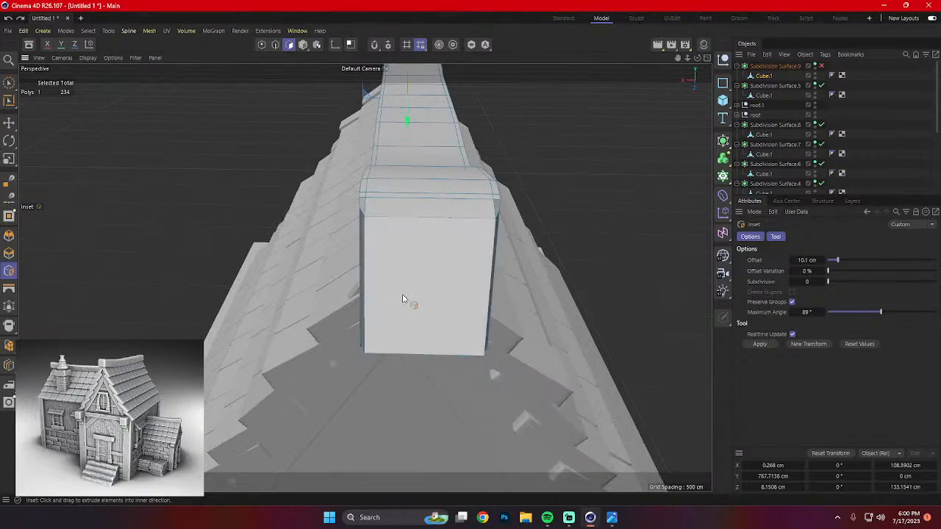
{"action": "left_click_drag", "start_coordinate": [410, 294], "coordinate": [360, 108]}
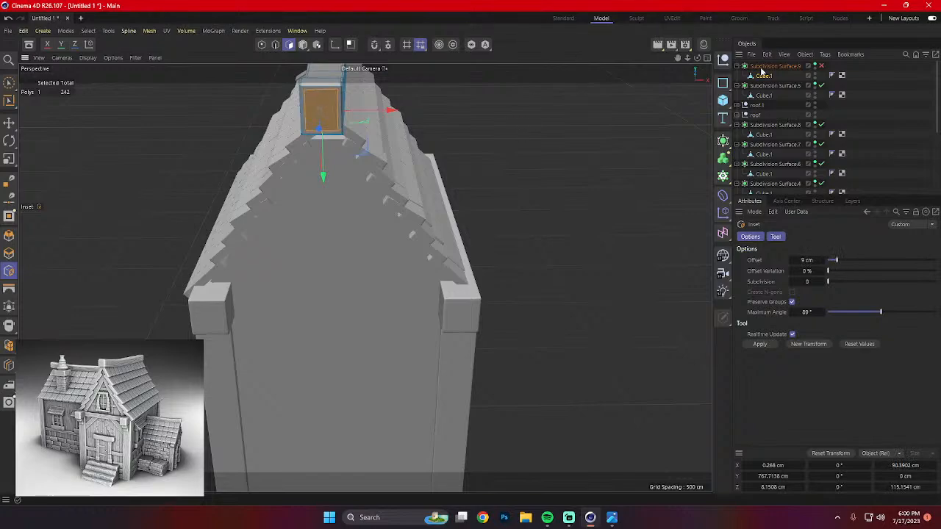
Undo the 9 cm inset and turn the ridge beam's Subdivision Surface back on.
{"action": "left_click_drag", "start_coordinate": [639, 129], "coordinate": [532, 138], "text": "alt"}
{"action": "key", "text": "ctrl+z"}
{"action": "key", "text": "q"}
{"action": "left_click_drag", "start_coordinate": [554, 139], "coordinate": [552, 219], "text": "alt"}
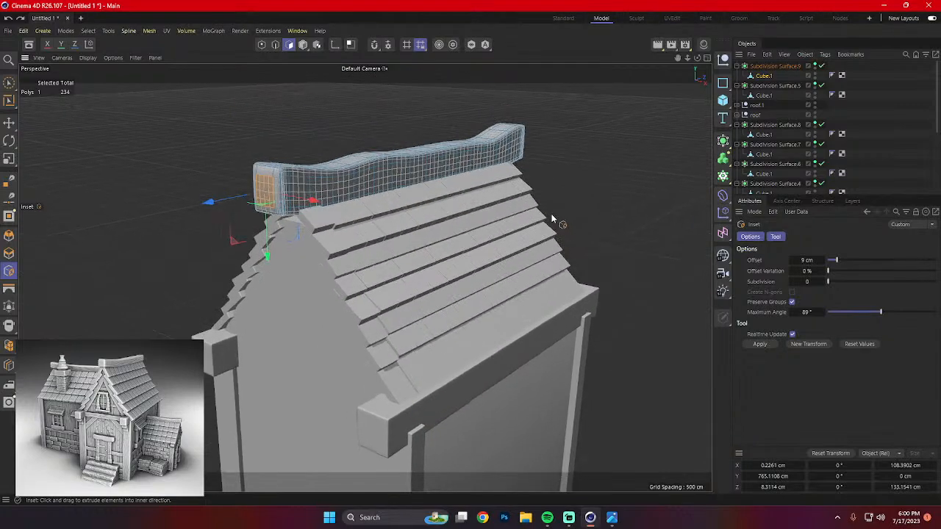
Return to whole-object editing, deselect the ridge beam and compare the roof with the reference image.
{"action": "left_click", "coordinate": [307, 46]}
{"action": "left_click_drag", "start_coordinate": [304, 147], "coordinate": [358, 127], "text": "alt"}
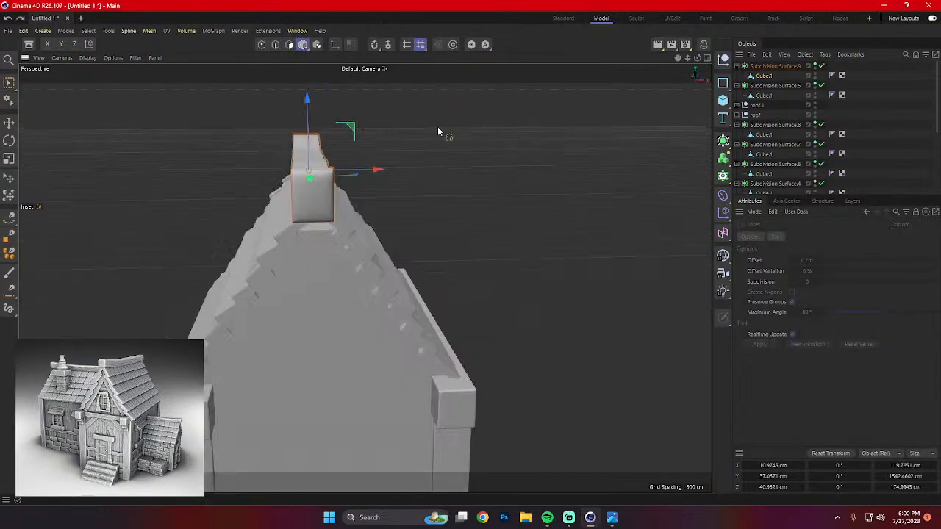
{"action": "left_click_drag", "start_coordinate": [438, 131], "coordinate": [636, 162], "text": "alt"}
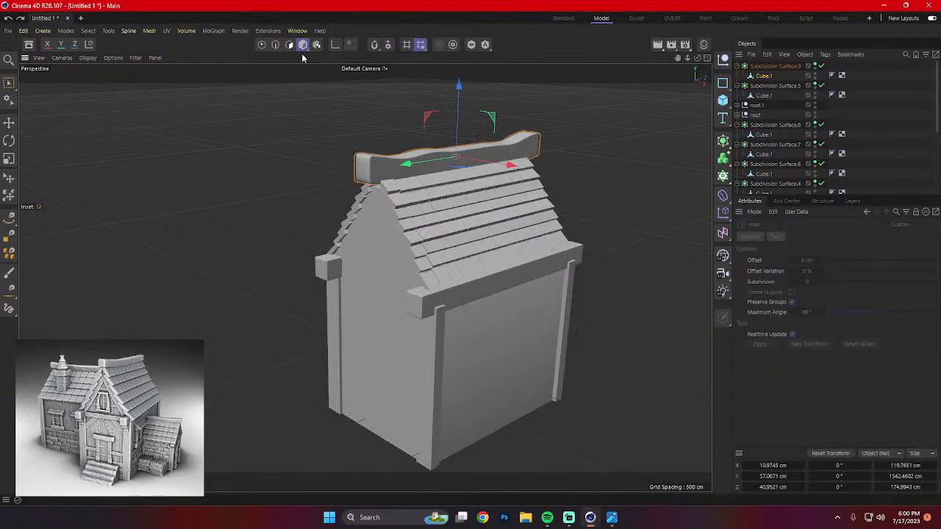
{"action": "left_click", "coordinate": [10, 122]}
{"action": "left_click", "coordinate": [250, 158]}
{"action": "left_click_drag", "start_coordinate": [249, 160], "coordinate": [283, 168], "text": "alt"}
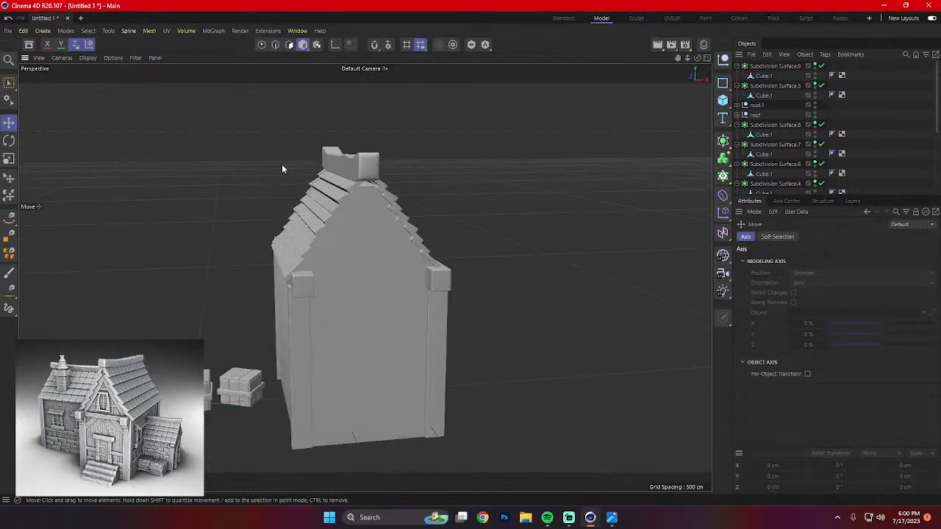
{"action": "key", "text": "alt+Tab"}
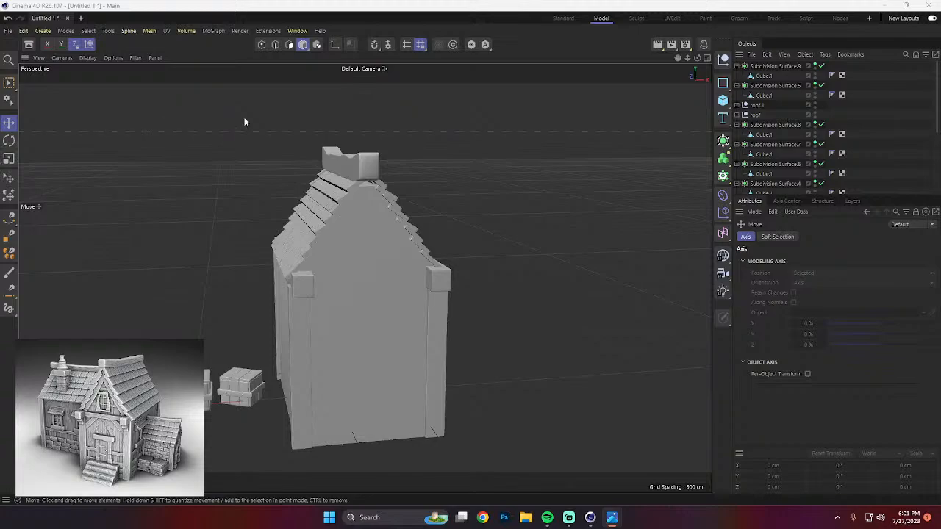
Select the house body's narrow top polygon under the ridge beam, inset it 9.3 cm and extrude it up about 50 cm.
{"action": "left_click_drag", "start_coordinate": [422, 171], "coordinate": [400, 180], "text": "alt"}
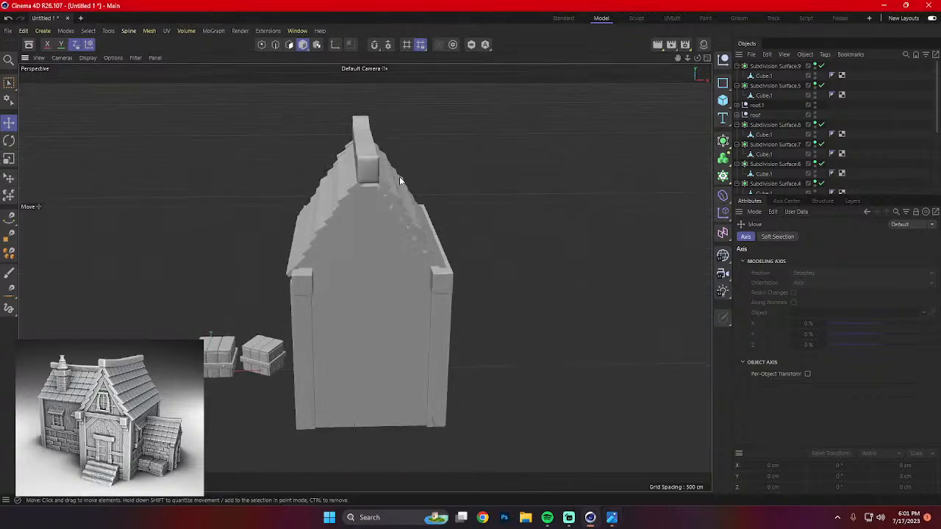
{"action": "left_click", "coordinate": [370, 164]}
{"action": "left_click_drag", "start_coordinate": [360, 82], "coordinate": [415, 128]}
{"action": "left_click_drag", "start_coordinate": [431, 179], "coordinate": [266, 255]}
{"action": "scroll", "coordinate": [416, 157], "scroll_direction": "up", "scroll_amount": 5}
{"action": "left_click", "coordinate": [252, 234]}
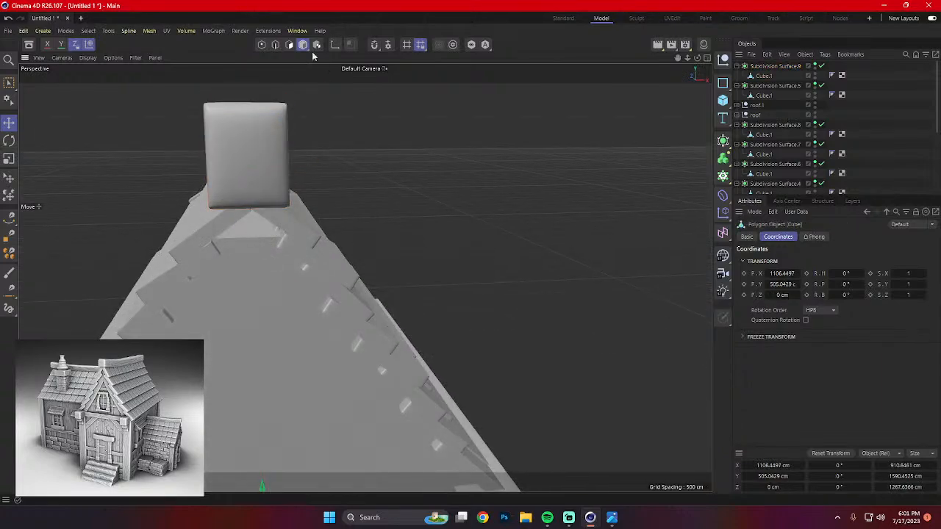
{"action": "left_click", "coordinate": [289, 45]}
{"action": "left_click_drag", "start_coordinate": [253, 254], "coordinate": [281, 243], "text": "alt"}
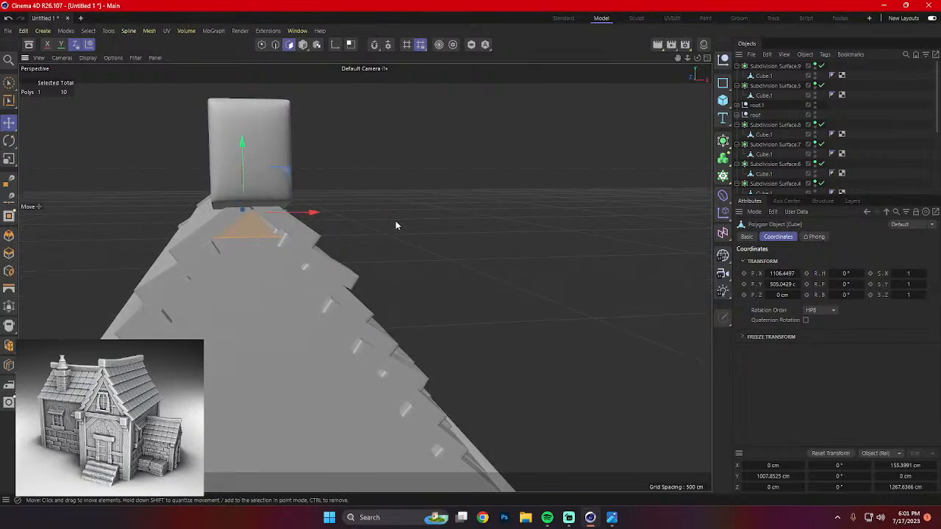
{"action": "key", "text": "i"}
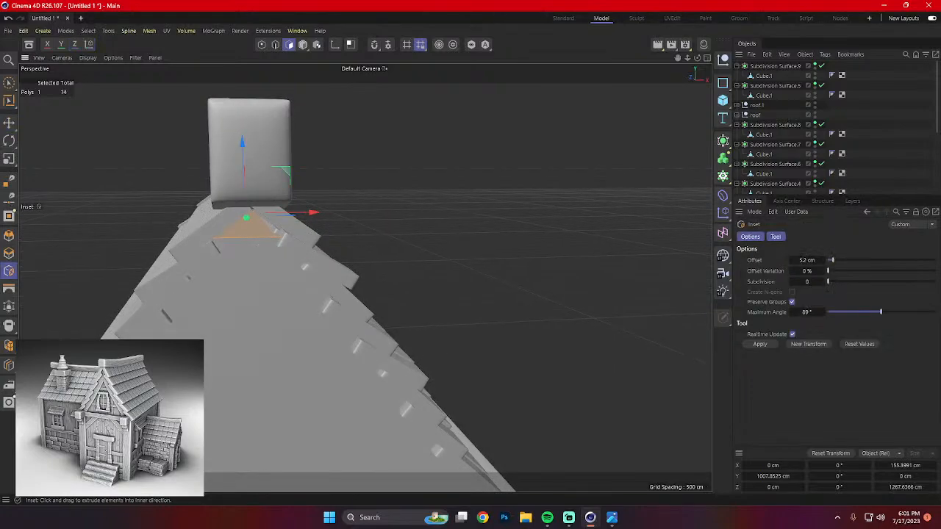
{"action": "scroll", "coordinate": [264, 232], "scroll_direction": "up", "scroll_amount": 3}
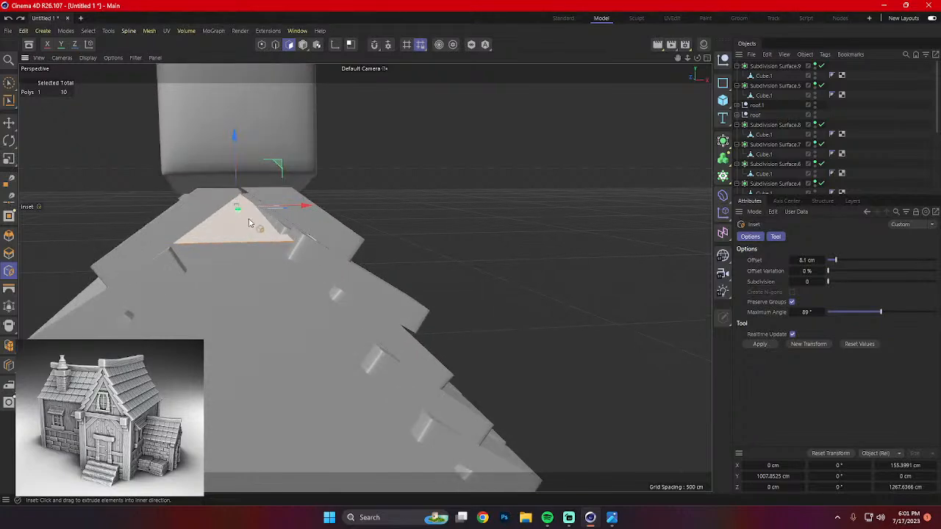
{"action": "left_click_drag", "start_coordinate": [348, 231], "coordinate": [310, 231], "text": "alt"}
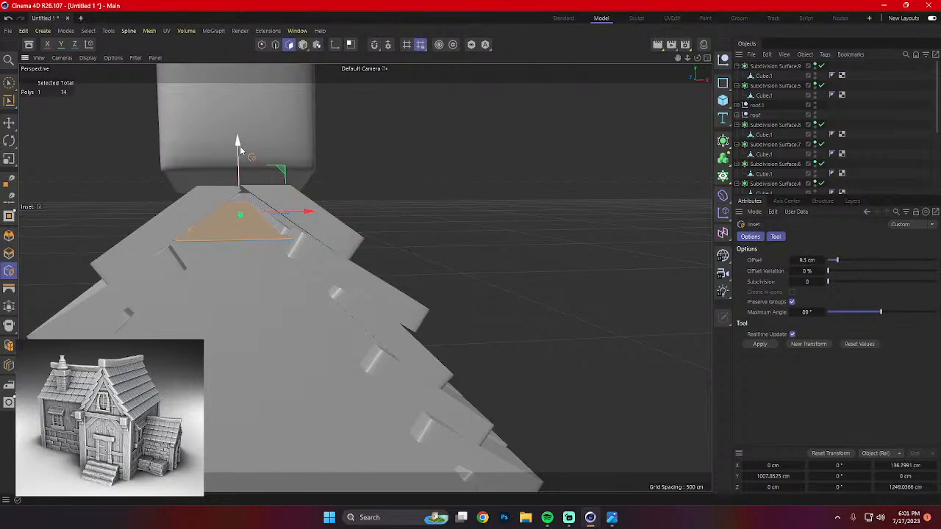
{"action": "left_click_drag", "start_coordinate": [241, 150], "coordinate": [245, 116]}
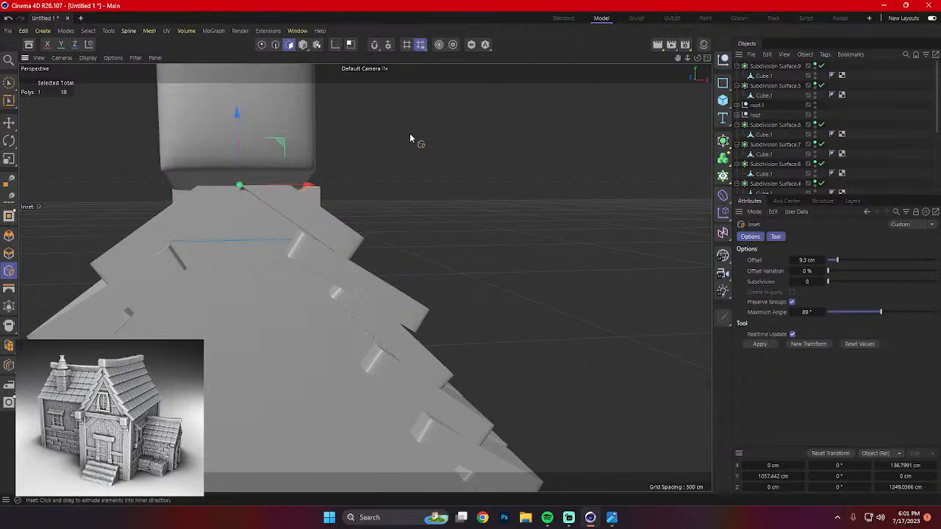
Select the two long top edges of the extruded block and scale them inward across the roof to hide them beneath the ridge beam.
{"action": "left_click_drag", "start_coordinate": [410, 140], "coordinate": [344, 89], "text": "alt"}
{"action": "left_click", "coordinate": [275, 44]}
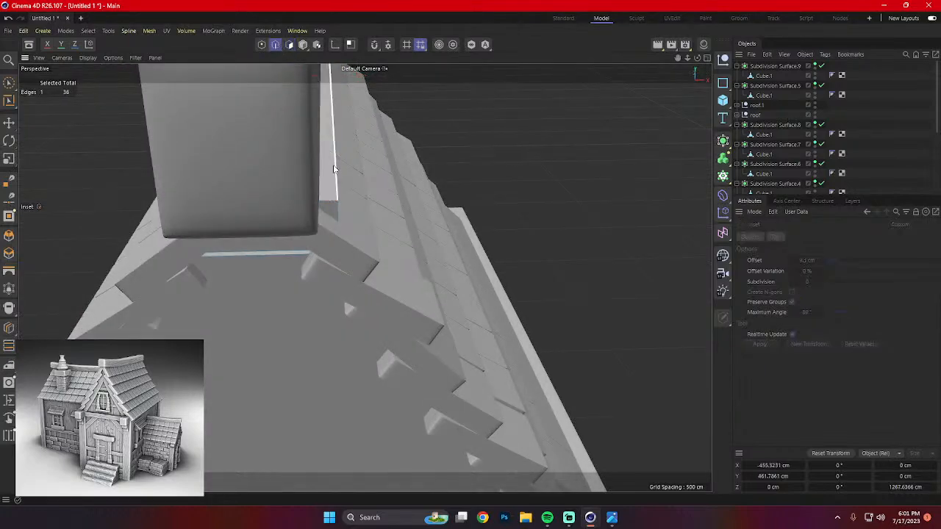
{"action": "left_click_drag", "start_coordinate": [336, 174], "coordinate": [270, 183], "text": "alt"}
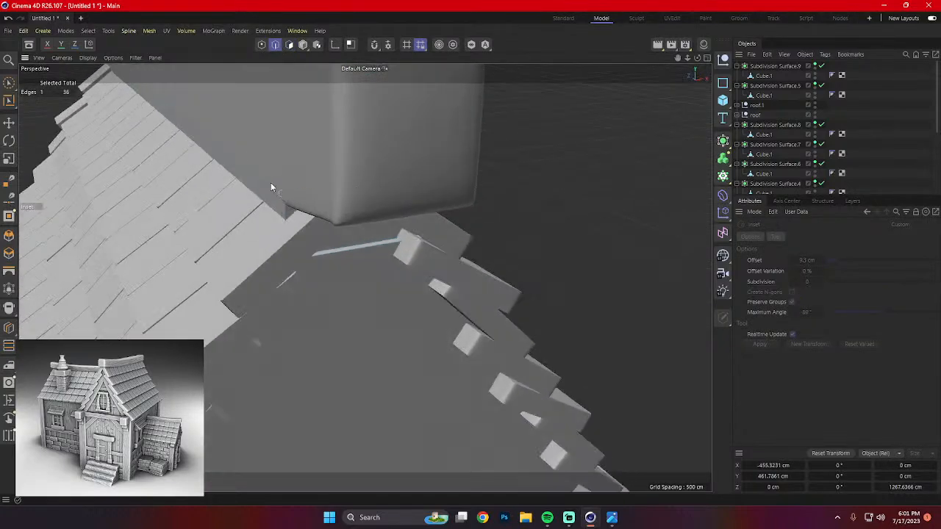
{"action": "left_click_drag", "start_coordinate": [336, 182], "coordinate": [184, 154], "text": "alt"}
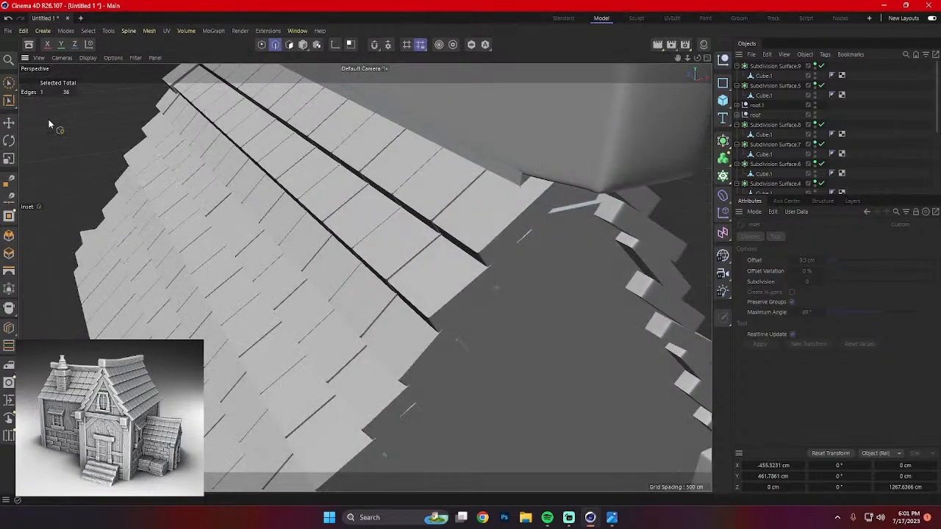
{"action": "left_click", "coordinate": [8, 101]}
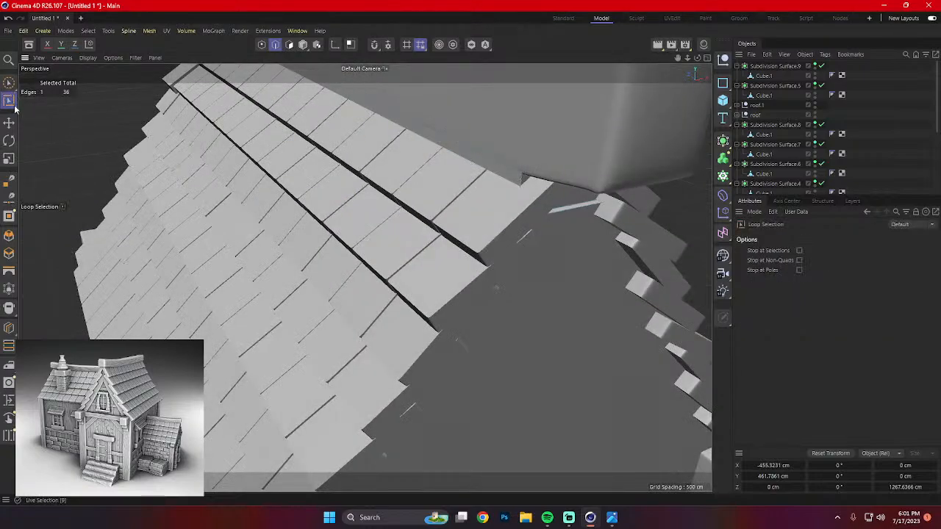
{"action": "left_click", "coordinate": [9, 123]}
{"action": "left_click_drag", "start_coordinate": [419, 124], "coordinate": [599, 222], "text": "alt"}
{"action": "left_click", "coordinate": [599, 222], "text": "shift"}
{"action": "left_click_drag", "start_coordinate": [520, 213], "coordinate": [560, 204], "text": "alt"}
{"action": "key", "text": "t"}
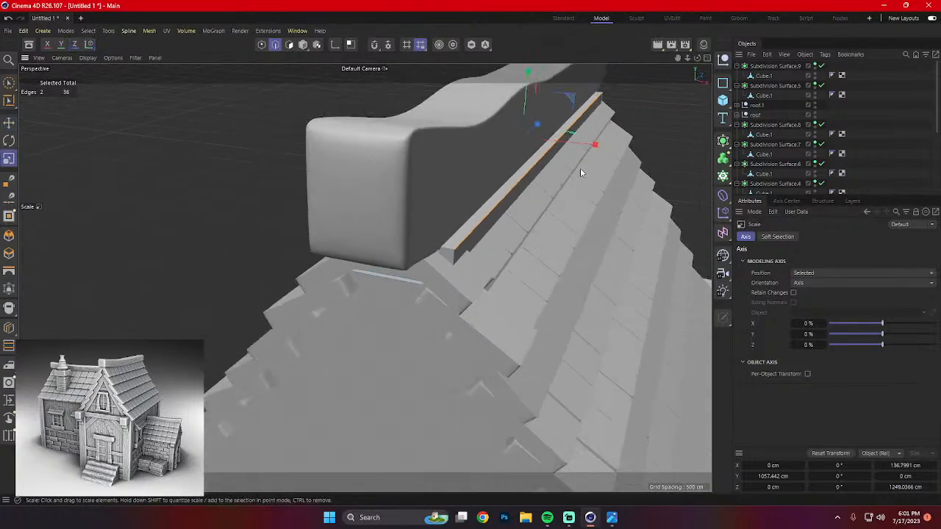
{"action": "left_click_drag", "start_coordinate": [596, 145], "coordinate": [394, 197]}
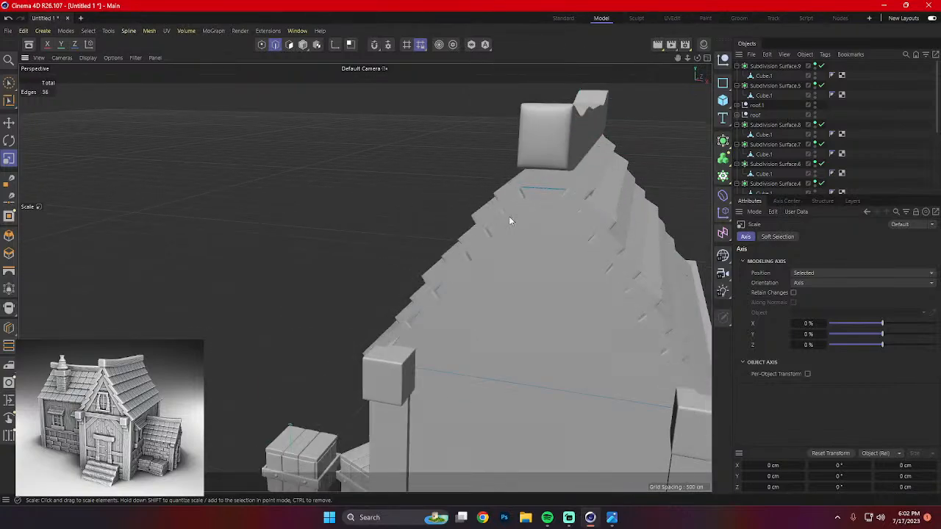
Try to raise the narrow top polygon of the house body at the gable end beneath the ridge beam.
{"action": "scroll", "coordinate": [531, 216], "scroll_direction": "up", "scroll_amount": 10}
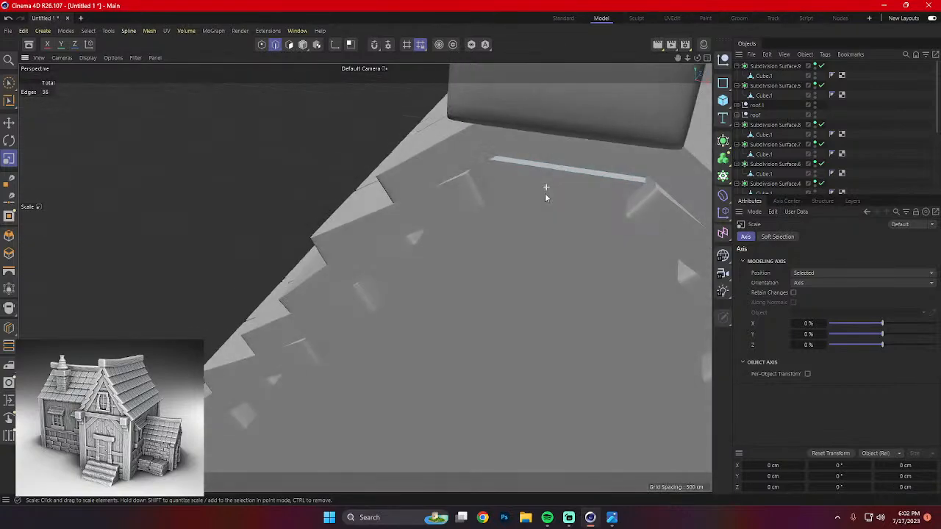
{"action": "left_click_drag", "start_coordinate": [544, 193], "coordinate": [550, 190], "text": "alt"}
{"action": "key", "text": "e"}
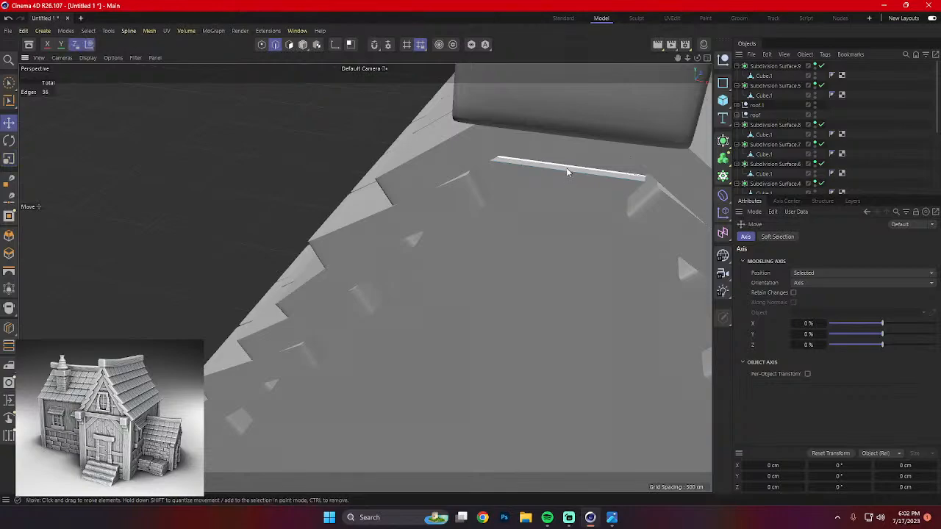
{"action": "left_click", "coordinate": [290, 45]}
{"action": "left_click", "coordinate": [549, 162]}
{"action": "left_click", "coordinate": [552, 169]}
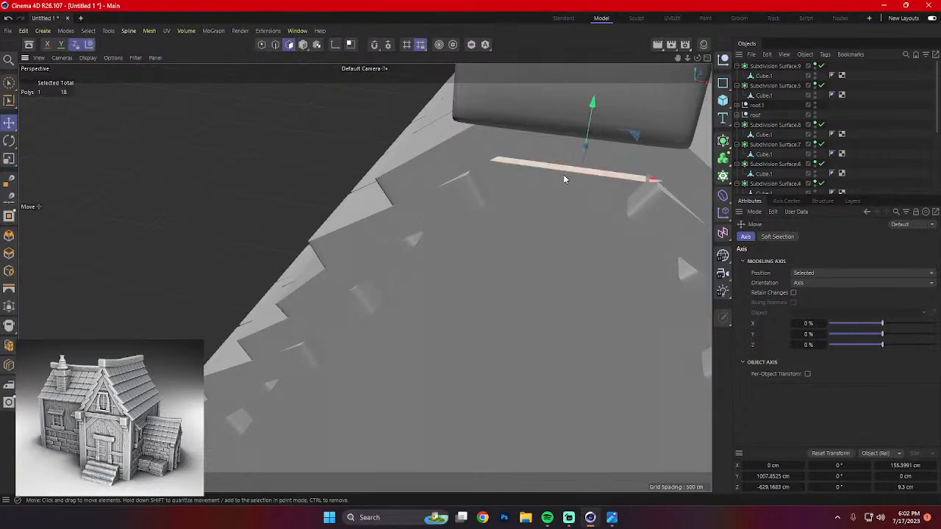
{"action": "left_click_drag", "start_coordinate": [564, 175], "coordinate": [571, 180], "text": "alt"}
{"action": "left_click_drag", "start_coordinate": [586, 113], "coordinate": [588, 74]}
{"action": "key", "text": "ctrl+z"}
{"action": "scroll", "coordinate": [596, 162], "scroll_direction": "down", "scroll_amount": 1}
{"action": "left_click", "coordinate": [349, 163]}
{"action": "left_click_drag", "start_coordinate": [349, 164], "coordinate": [480, 230], "text": "alt"}
{"action": "scroll", "coordinate": [494, 266], "scroll_direction": "down", "scroll_amount": 5}
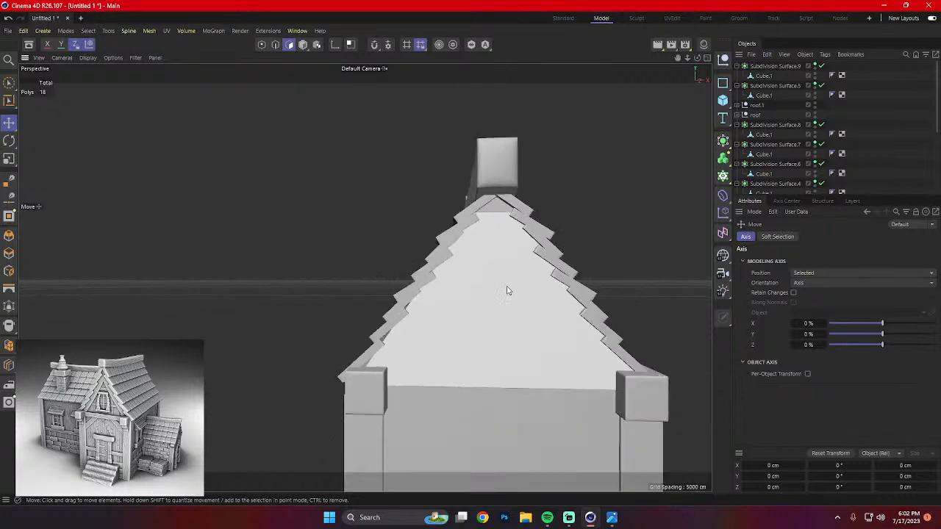
Select the two slanted boards framing the gable and duplicate them along the house onto the opposite gable end.
{"action": "left_click_drag", "start_coordinate": [595, 230], "coordinate": [390, 213], "text": "alt"}
{"action": "scroll", "coordinate": [408, 210], "scroll_direction": "down", "scroll_amount": 3}
{"action": "middle_click_drag", "start_coordinate": [537, 234], "coordinate": [472, 205], "text": "alt"}
{"action": "left_click_drag", "start_coordinate": [473, 205], "coordinate": [271, 226], "text": "alt"}
{"action": "scroll", "coordinate": [275, 236], "scroll_direction": "up", "scroll_amount": 5}
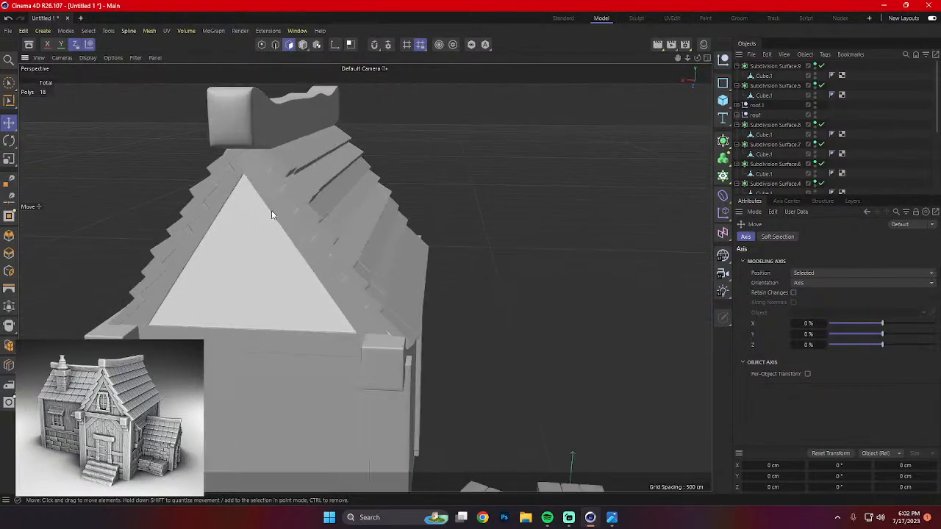
{"action": "left_click", "coordinate": [290, 231]}
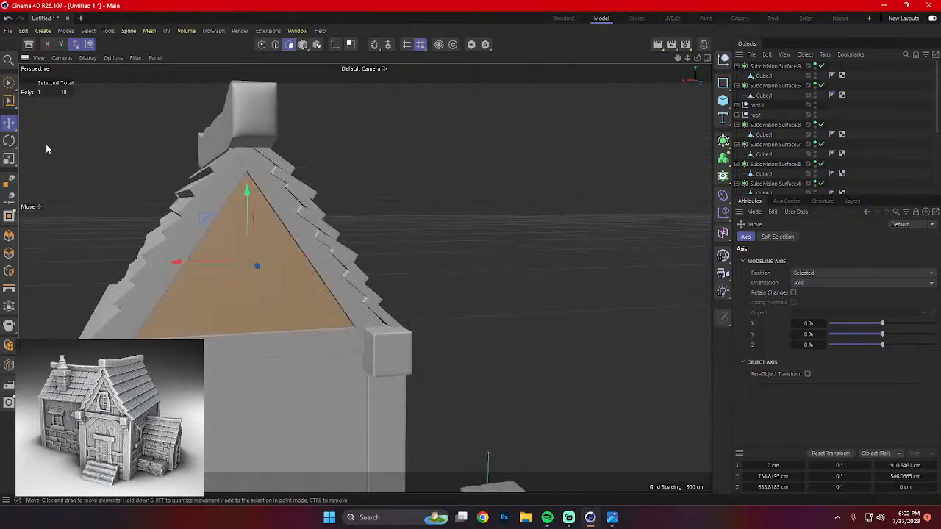
{"action": "left_click_drag", "start_coordinate": [297, 232], "coordinate": [280, 214], "text": "alt"}
{"action": "left_click", "coordinate": [303, 45]}
{"action": "left_click", "coordinate": [279, 213]}
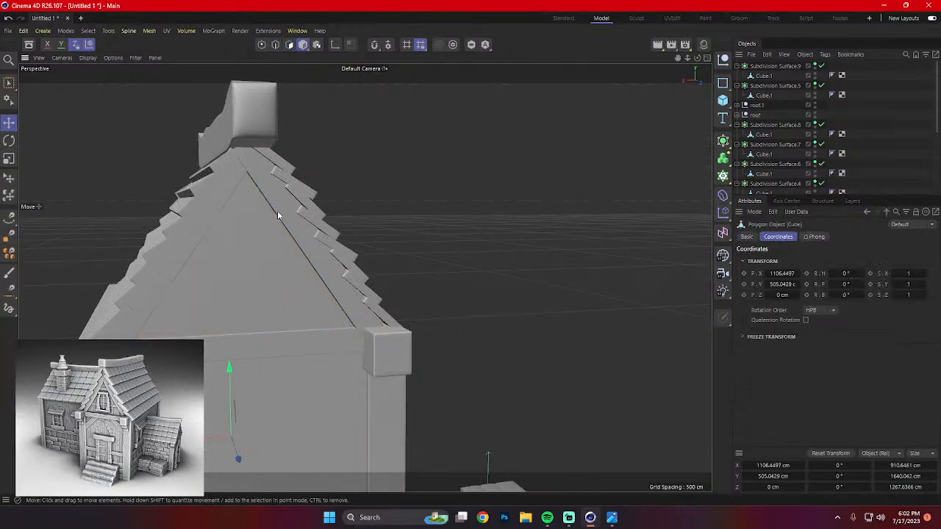
{"action": "left_click", "coordinate": [210, 234], "text": "shift"}
{"action": "left_click_drag", "start_coordinate": [211, 237], "coordinate": [526, 199], "text": "alt"}
{"action": "left_click_drag", "start_coordinate": [575, 200], "coordinate": [520, 197], "text": "alt"}
{"action": "left_click_drag", "start_coordinate": [578, 179], "coordinate": [467, 175]}
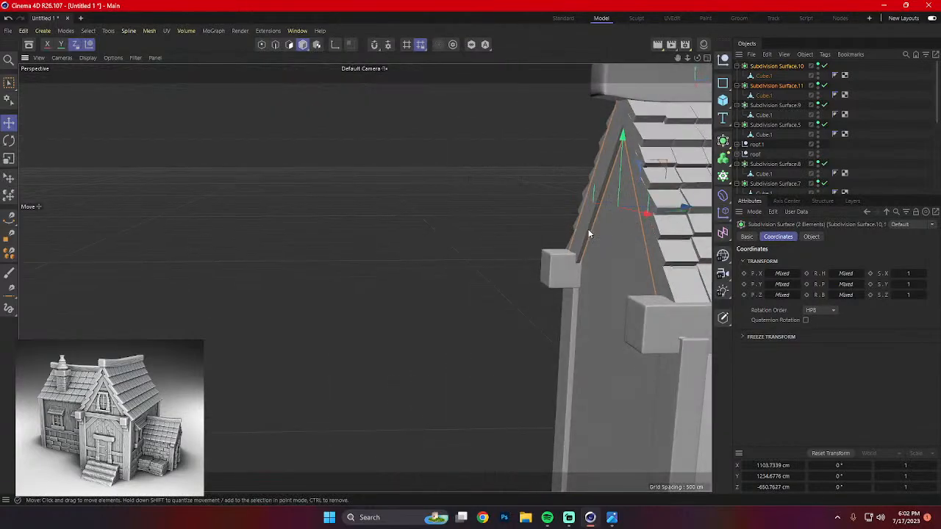
{"action": "left_click_drag", "start_coordinate": [588, 234], "coordinate": [609, 236], "text": "alt"}
{"action": "left_click", "coordinate": [361, 309]}
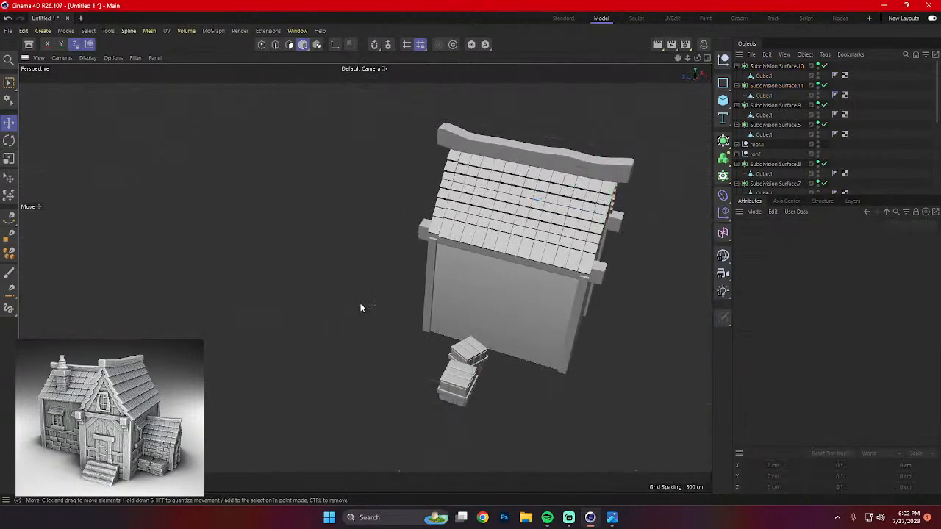
Open the reference image house-3d-model-stl.jpg and examine the corner post and beam end below the front gable up close.
{"action": "left_click_drag", "start_coordinate": [361, 309], "coordinate": [512, 267], "text": "alt"}
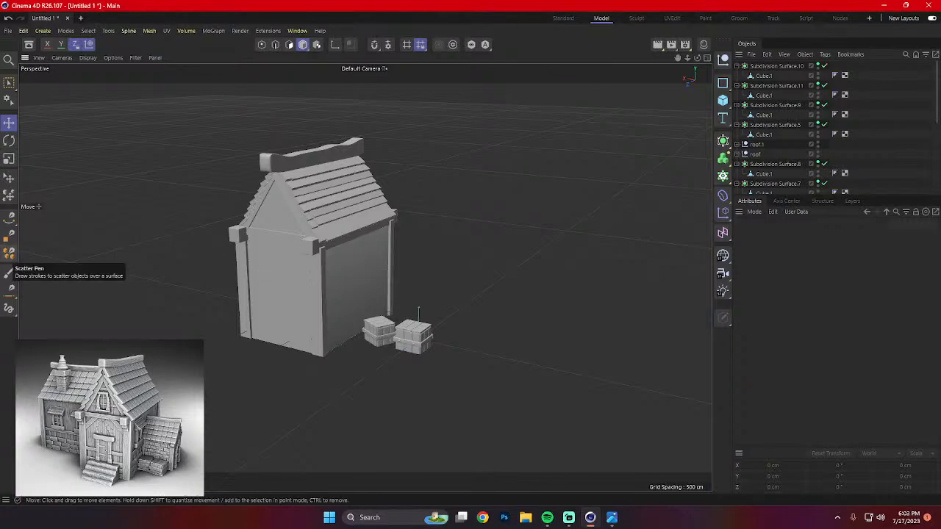
{"action": "left_click_drag", "start_coordinate": [0, 72], "coordinate": [781, 44]}
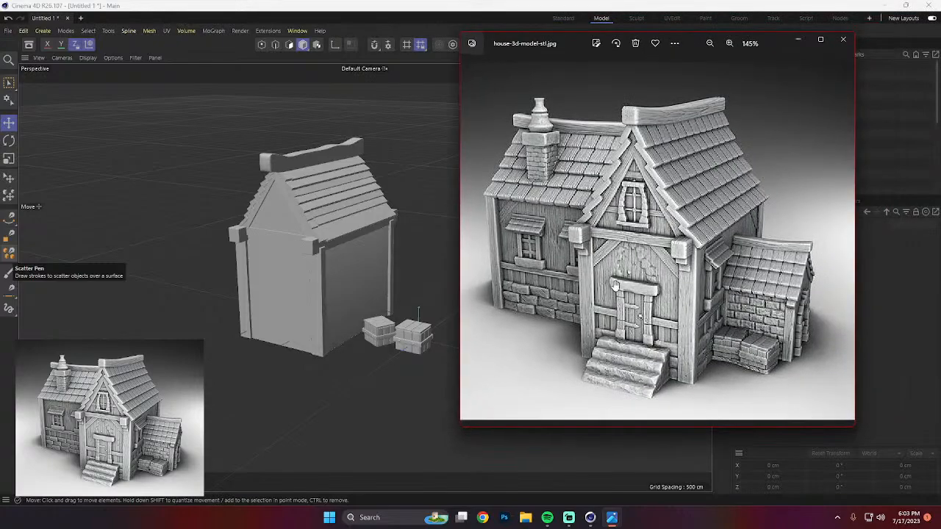
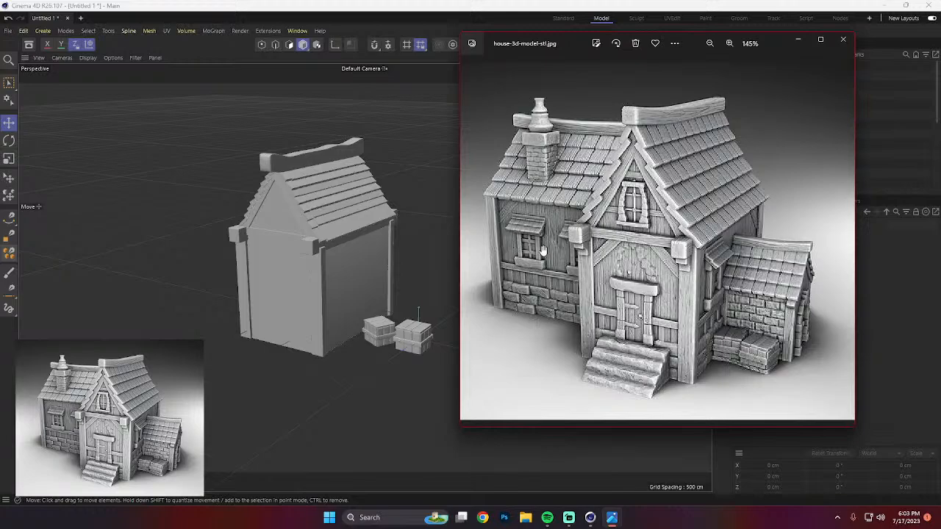
{"action": "left_click_drag", "start_coordinate": [778, 43], "coordinate": [561, 48]}
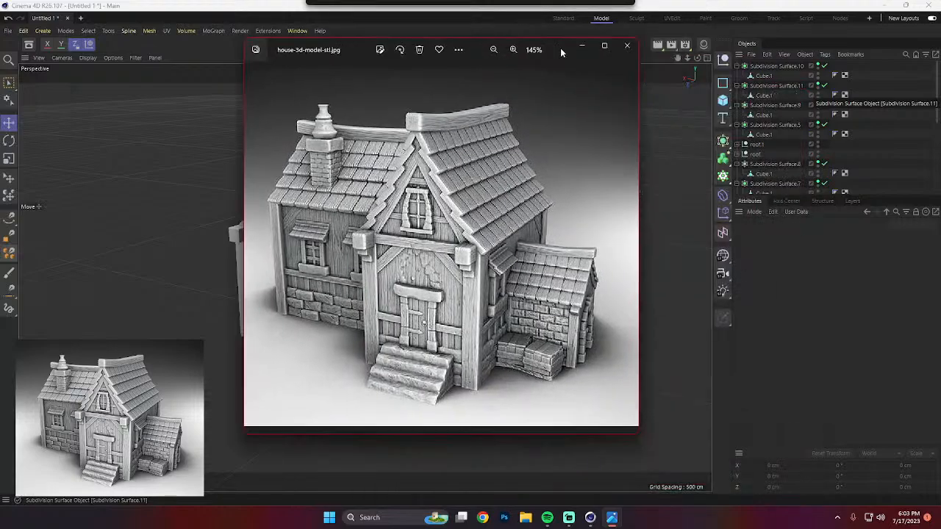
{"action": "scroll", "coordinate": [485, 219], "scroll_direction": "up", "scroll_amount": 6}
{"action": "scroll", "coordinate": [485, 219], "scroll_direction": "up", "scroll_amount": 4}
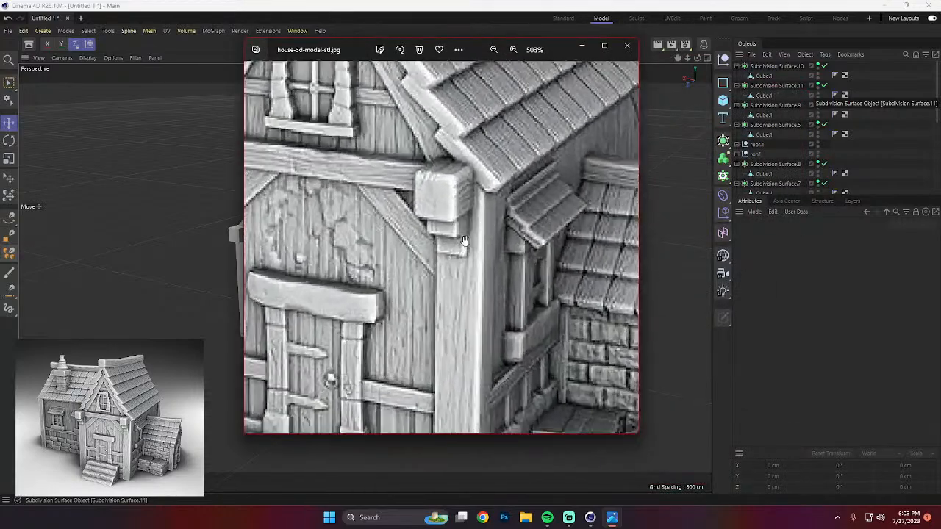
{"action": "scroll", "coordinate": [448, 235], "scroll_direction": "up", "scroll_amount": 2}
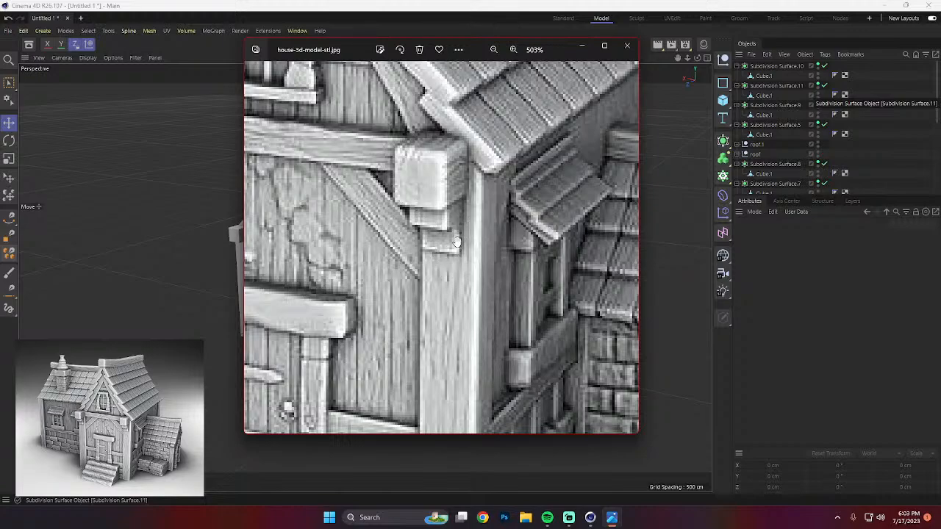
Duplicate the long side beam under the roof edge straight down, leaving the copy below the original.
{"action": "scroll", "coordinate": [548, 71], "scroll_direction": "down", "scroll_amount": 12}
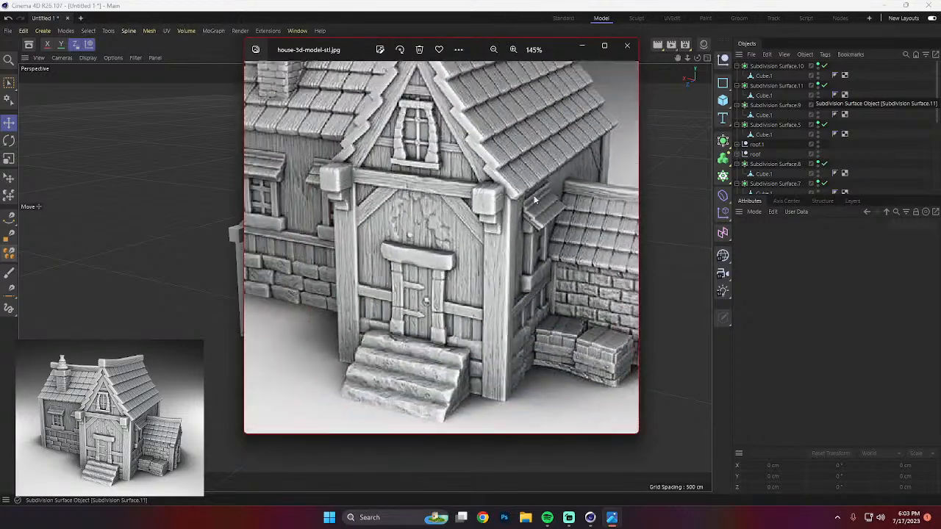
{"action": "left_click_drag", "start_coordinate": [472, 52], "coordinate": [0, 167]}
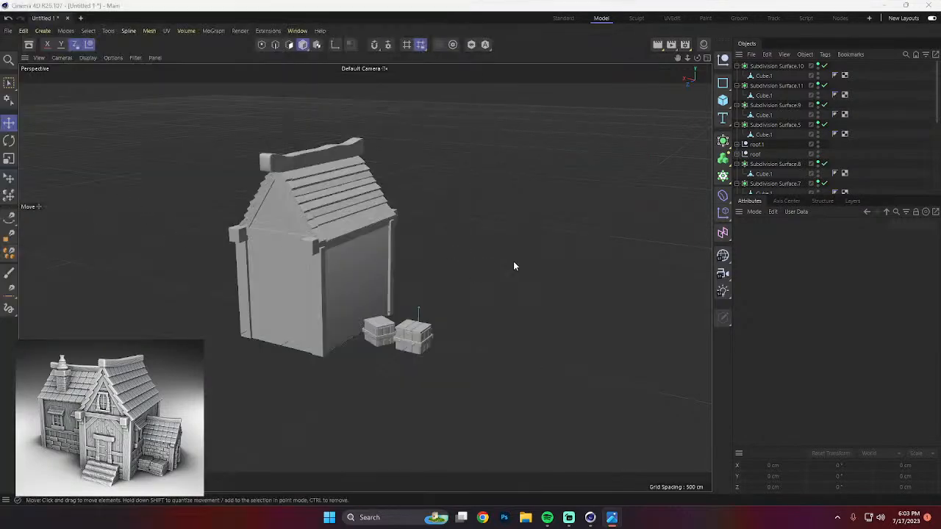
{"action": "left_click_drag", "start_coordinate": [417, 274], "coordinate": [391, 253], "text": "alt"}
{"action": "scroll", "coordinate": [375, 251], "scroll_direction": "up", "scroll_amount": 3}
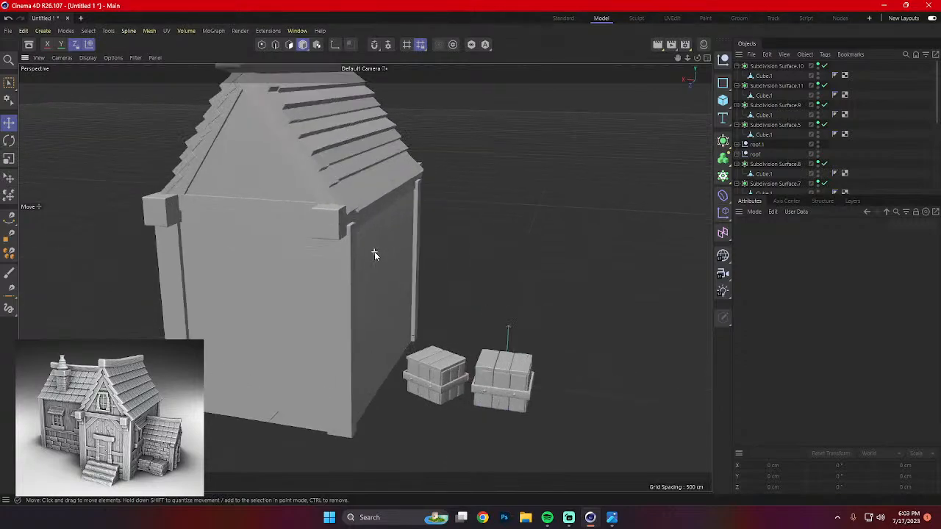
{"action": "left_click", "coordinate": [332, 229]}
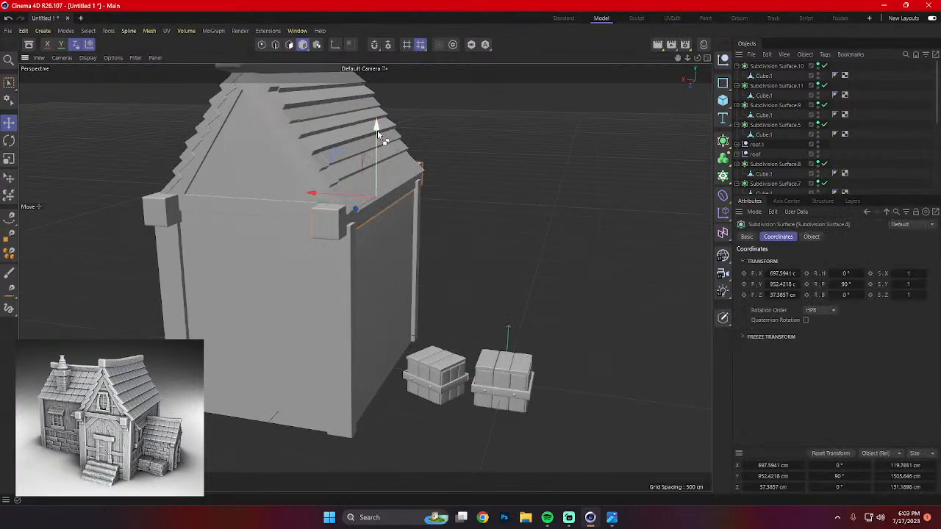
{"action": "left_click_drag", "start_coordinate": [378, 131], "coordinate": [377, 162], "text": "ctrl"}
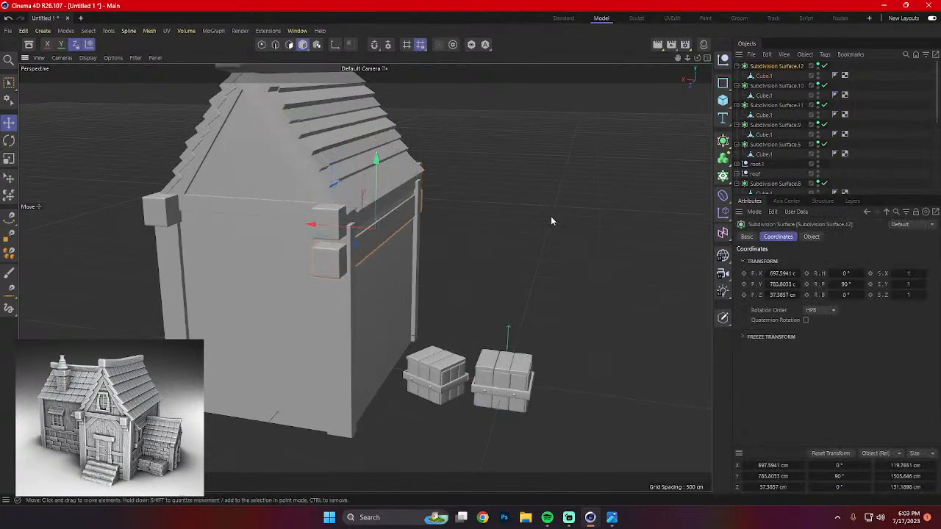
Scale the copied beam down to a block about 101 × 148 × 110 cm and bring it to the front corner.
{"action": "key", "text": "t"}
{"action": "left_click_drag", "start_coordinate": [534, 203], "coordinate": [436, 213]}
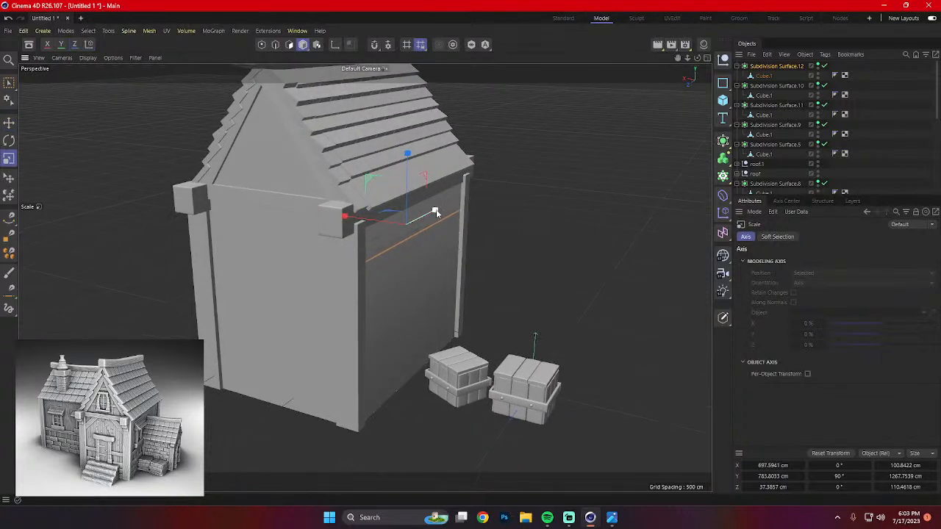
{"action": "left_click_drag", "start_coordinate": [416, 226], "coordinate": [396, 229]}
{"action": "key", "text": "e"}
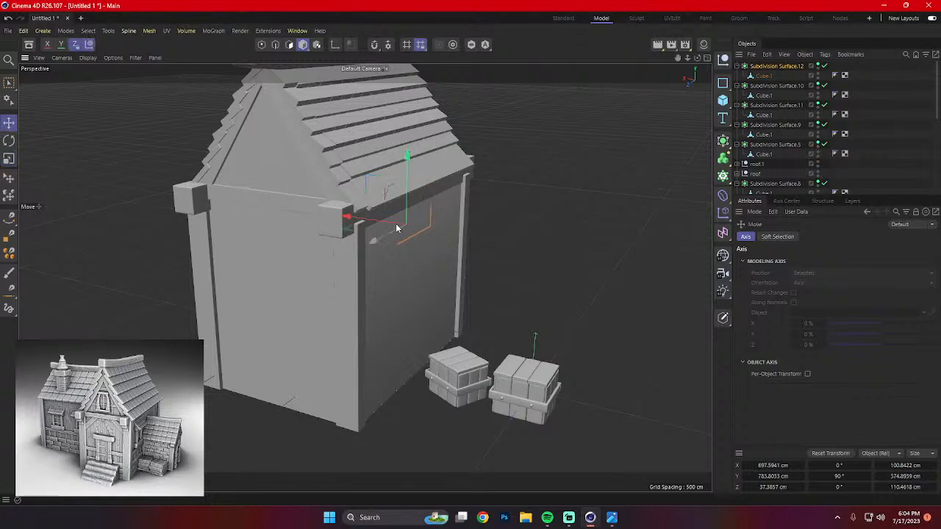
{"action": "key", "text": "r"}
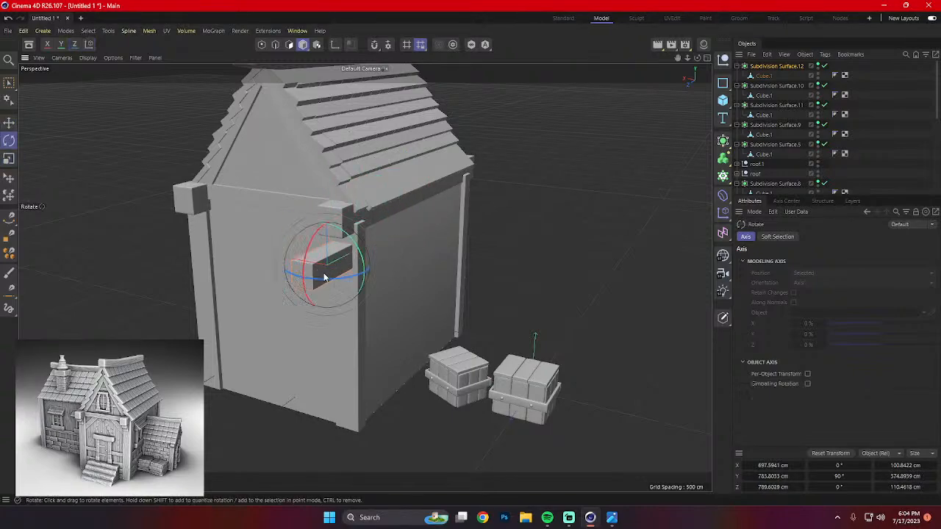
{"action": "key", "text": "t"}
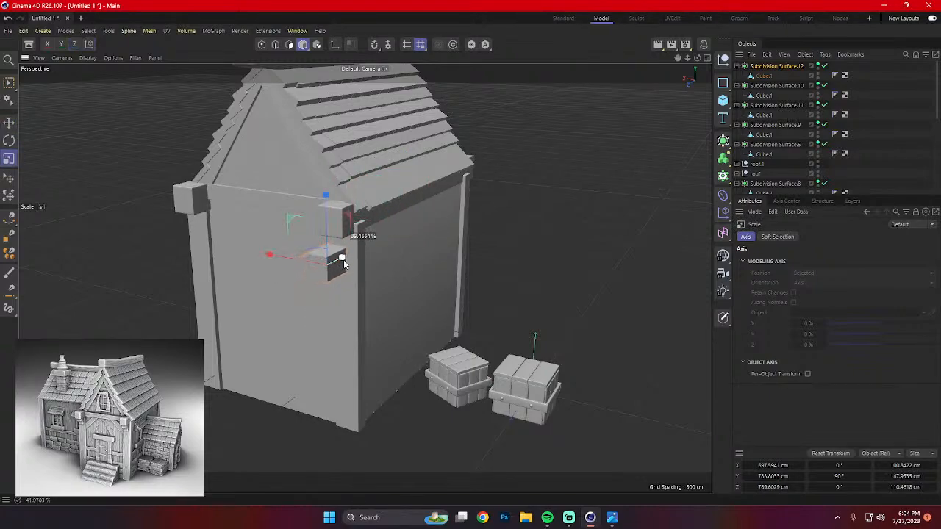
{"action": "key", "text": "e"}
Fit the small block directly beneath the front beam end, aligned with the corner post.
{"action": "left_click_drag", "start_coordinate": [328, 284], "coordinate": [286, 251], "text": "alt"}
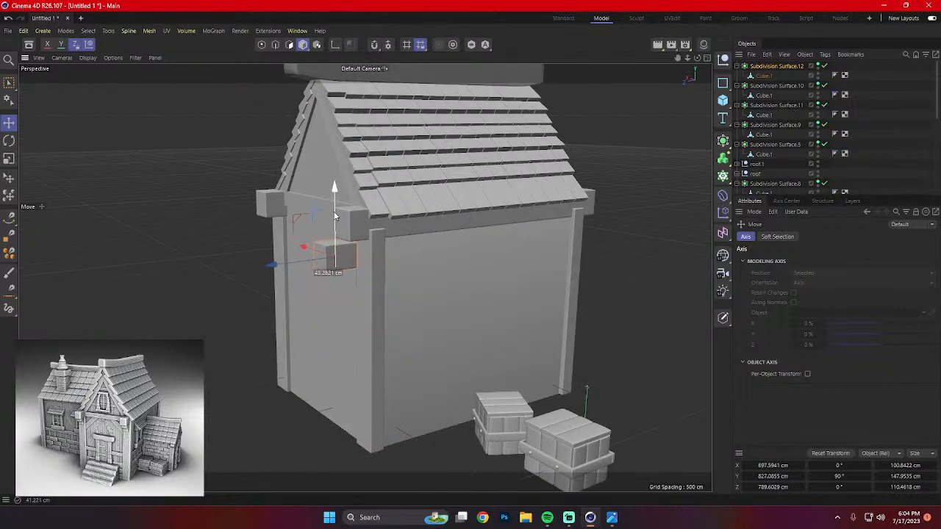
{"action": "left_click_drag", "start_coordinate": [334, 215], "coordinate": [334, 211]}
{"action": "left_click_drag", "start_coordinate": [291, 262], "coordinate": [417, 220]}
{"action": "scroll", "coordinate": [417, 221], "scroll_direction": "up", "scroll_amount": 7}
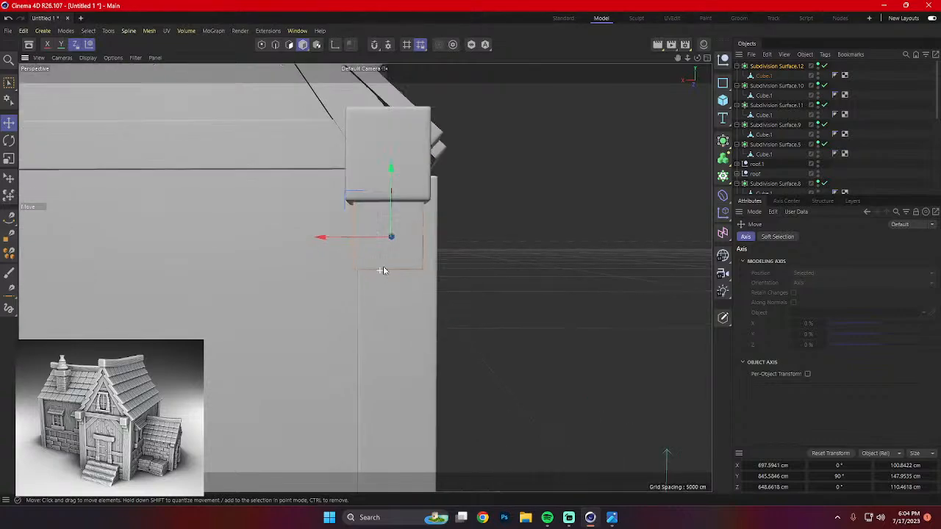
{"action": "left_click_drag", "start_coordinate": [417, 269], "coordinate": [407, 286], "text": "alt"}
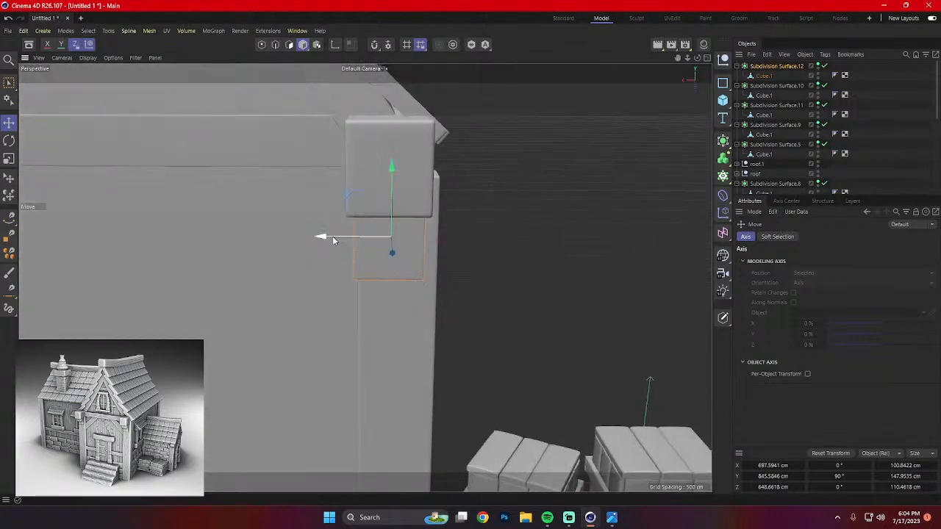
{"action": "left_click_drag", "start_coordinate": [335, 240], "coordinate": [221, 252]}
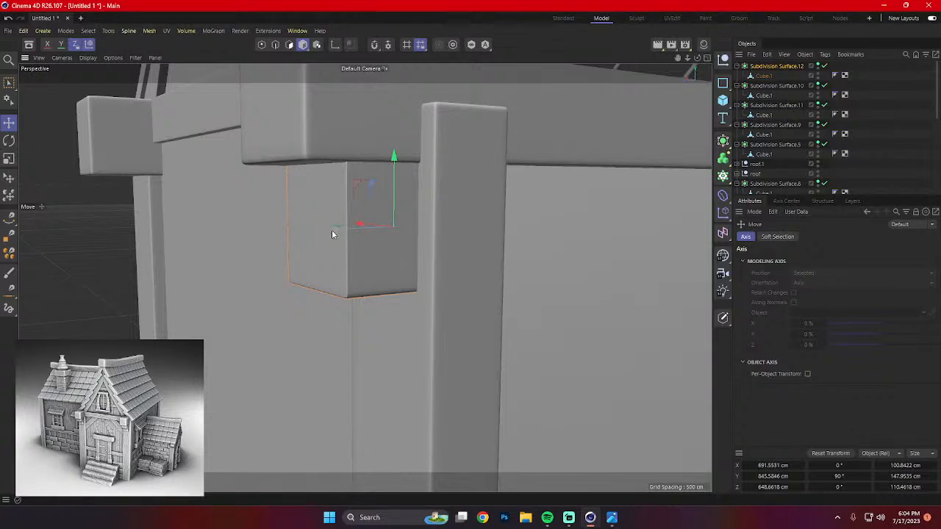
Duplicate the small block downward along the corner post and push the copy back toward the wall.
{"action": "left_click_drag", "start_coordinate": [331, 234], "coordinate": [349, 273]}
{"action": "left_click_drag", "start_coordinate": [389, 179], "coordinate": [411, 321]}
{"action": "left_click_drag", "start_coordinate": [325, 382], "coordinate": [385, 384]}
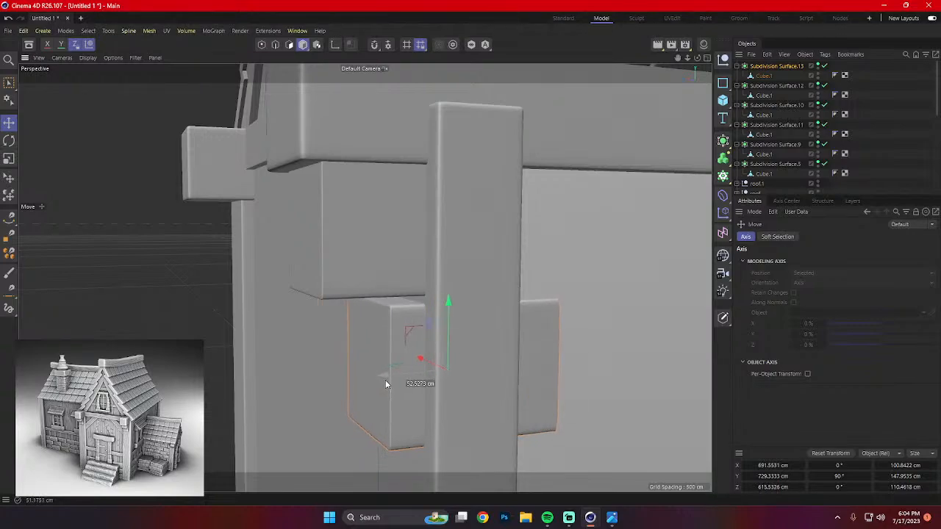
{"action": "left_click_drag", "start_coordinate": [450, 303], "coordinate": [449, 328]}
Shorten the lower block to about 73 cm, narrow it to about 96 cm and place it stepped beneath the upper block.
{"action": "key", "text": "t"}
{"action": "left_click_drag", "start_coordinate": [550, 343], "coordinate": [514, 346]}
{"action": "key", "text": "e"}
{"action": "left_click_drag", "start_coordinate": [439, 339], "coordinate": [580, 313]}
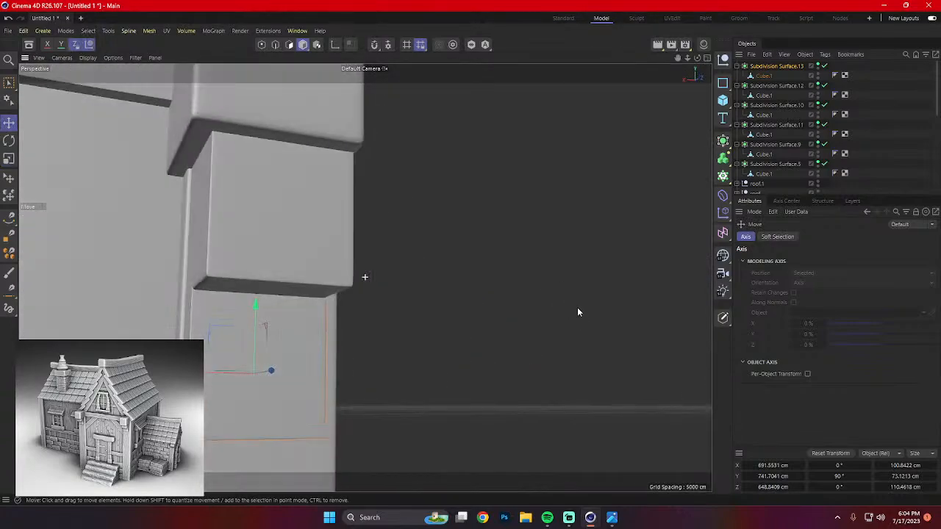
{"action": "key", "text": "t"}
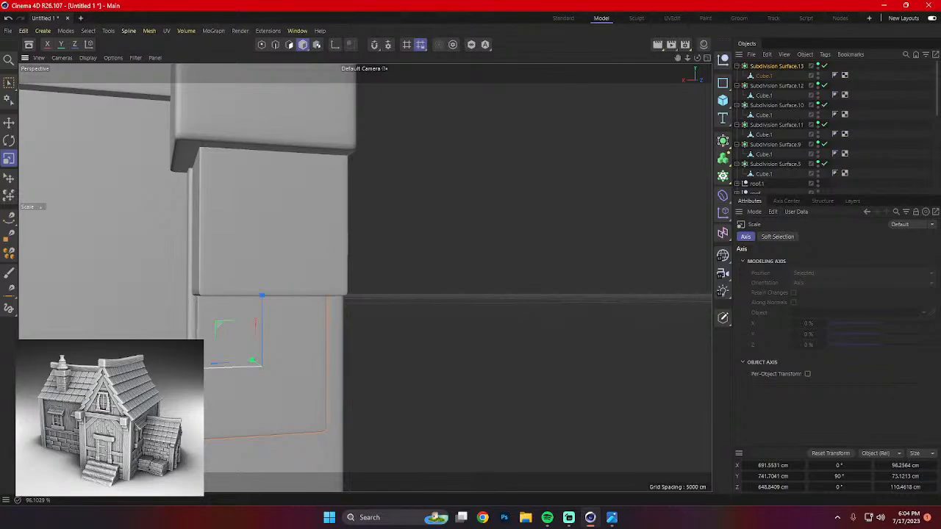
{"action": "left_click_drag", "start_coordinate": [246, 365], "coordinate": [214, 367], "text": "alt"}
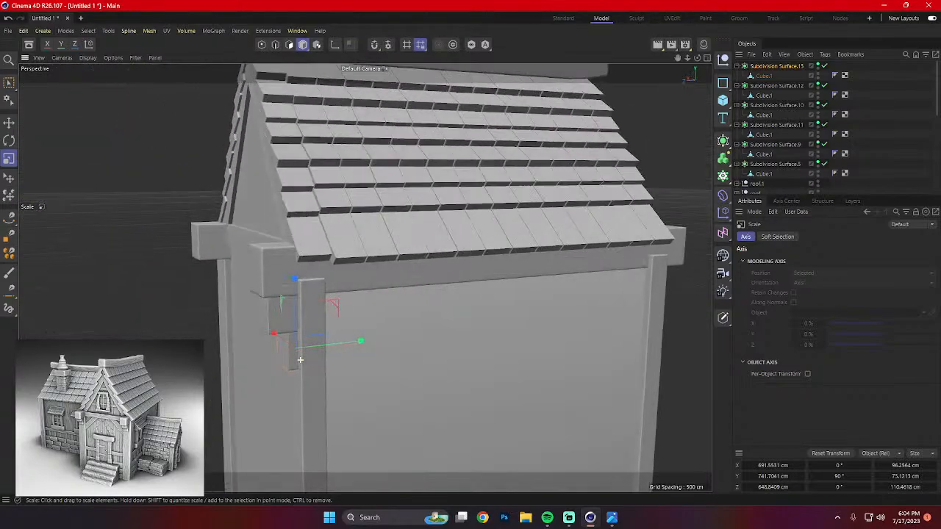
Flatten the upper block to about 62 cm high and raise it against the underside of the beam end.
{"action": "left_click_drag", "start_coordinate": [300, 360], "coordinate": [321, 340], "text": "alt"}
{"action": "left_click", "coordinate": [303, 287]}
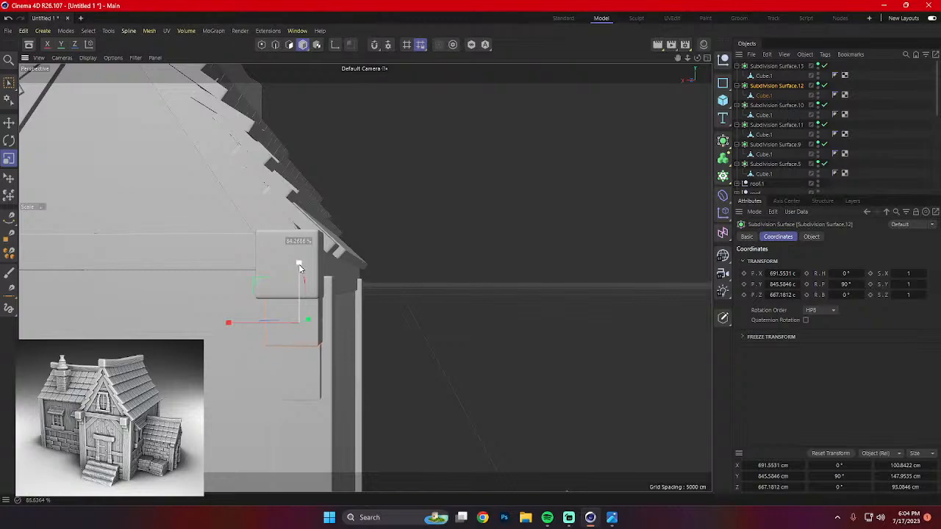
{"action": "key", "text": "e"}
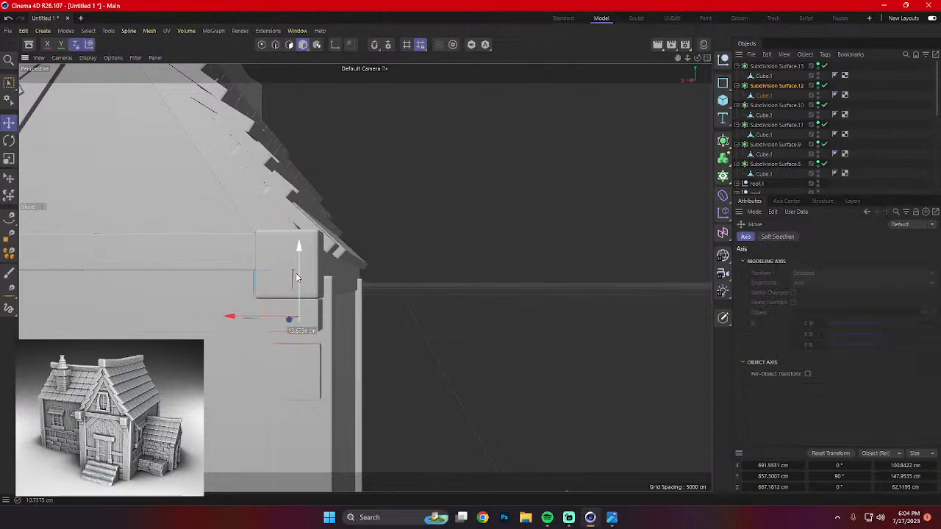
Flatten the lower block to about 59 cm high and raise it against the underside of the upper block.
{"action": "left_click", "coordinate": [316, 364]}
{"action": "key", "text": "t"}
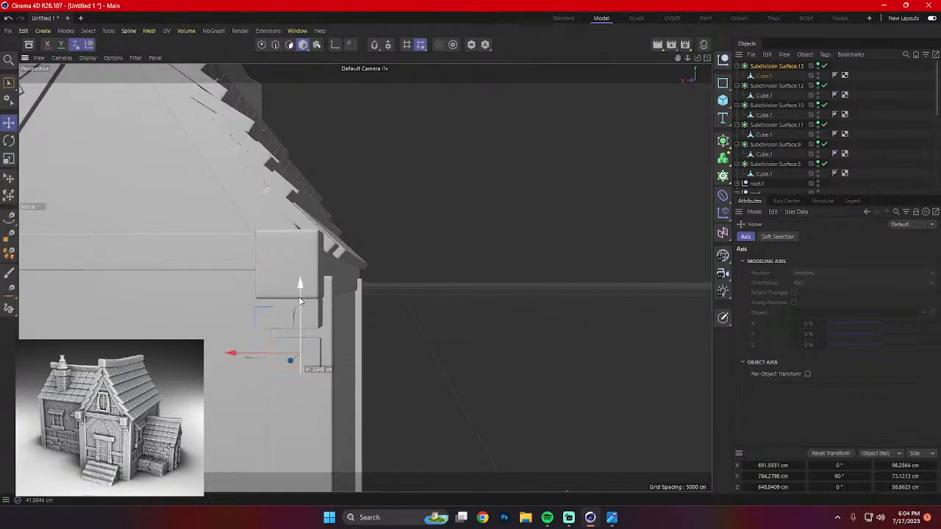
{"action": "left_click_drag", "start_coordinate": [301, 286], "coordinate": [301, 284]}
{"action": "mouse_move", "coordinate": [343, 314]}
{"action": "left_mouse_down", "text": "alt"}
{"action": "mouse_move", "coordinate": [289, 313]}
{"action": "mouse_move", "coordinate": [320, 289]}
{"action": "mouse_move", "coordinate": [334, 302]}
{"action": "mouse_move", "coordinate": [325, 324]}
{"action": "mouse_move", "coordinate": [376, 343]}
{"action": "mouse_move", "coordinate": [363, 328]}
{"action": "mouse_move", "coordinate": [292, 319]}
{"action": "left_mouse_up", "text": "alt"}
{"action": "scroll", "coordinate": [326, 323], "scroll_direction": "down", "scroll_amount": 5}
{"action": "scroll", "coordinate": [369, 338], "scroll_direction": "up", "scroll_amount": 5}
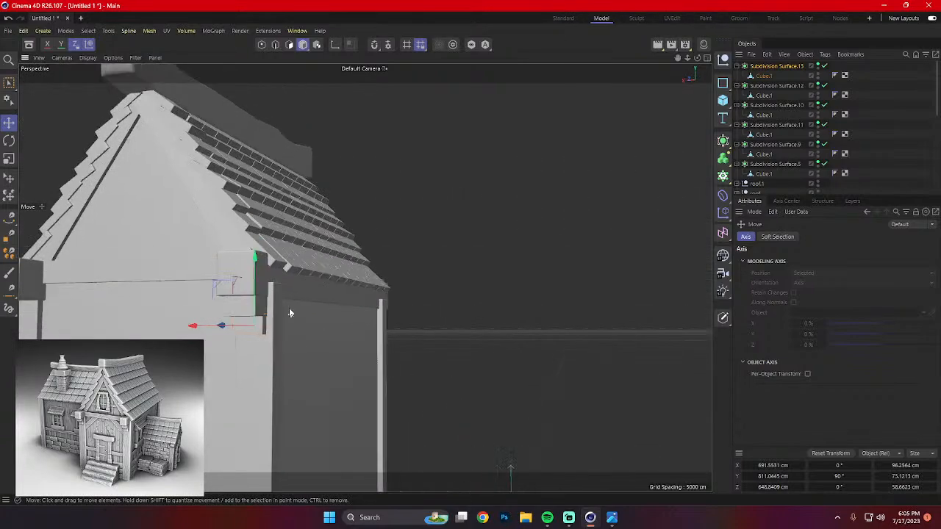
Select both stepped blocks beneath the front beam end together.
{"action": "left_click", "coordinate": [236, 306], "text": "shift"}
{"action": "left_click_drag", "start_coordinate": [236, 306], "coordinate": [352, 351], "text": "alt"}
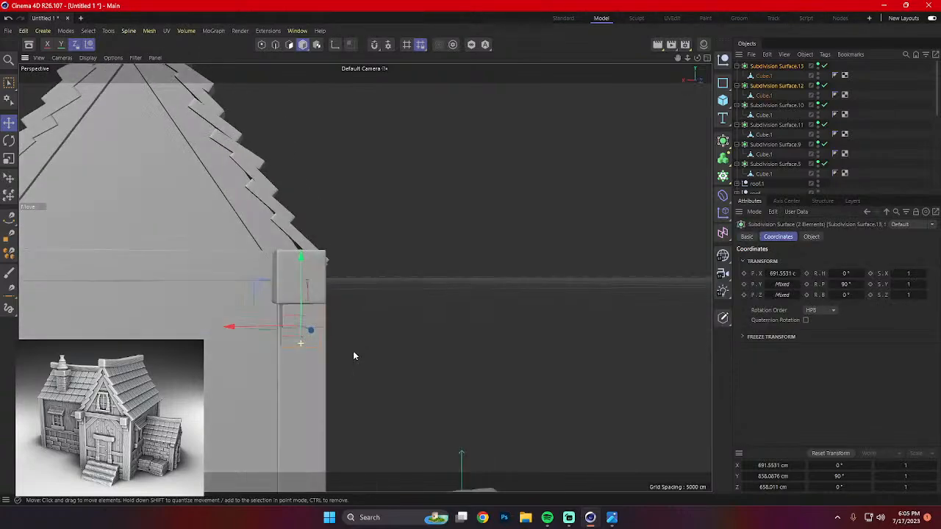
{"action": "middle_click_drag", "start_coordinate": [353, 350], "coordinate": [549, 272], "text": "alt"}
{"action": "left_click_drag", "start_coordinate": [549, 273], "coordinate": [479, 335], "text": "alt"}
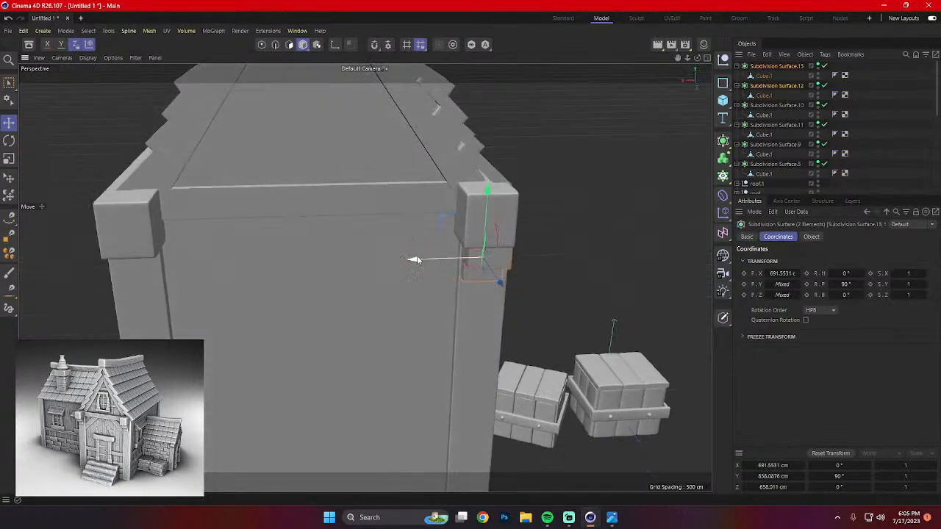
{"action": "left_click_drag", "start_coordinate": [416, 254], "coordinate": [71, 281]}
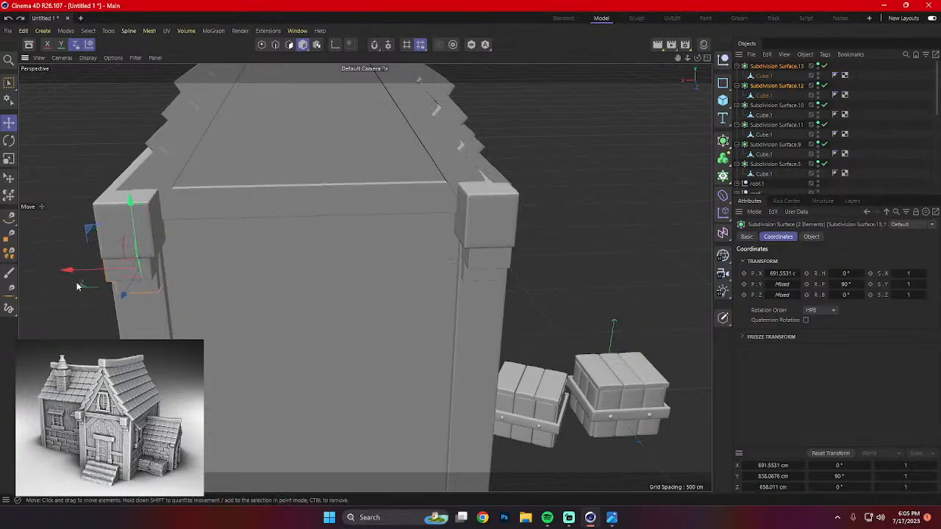
{"action": "key", "text": "ctrl+z"}
{"action": "key", "text": "ctrl+z"}
{"action": "key", "text": "ctrl+z"}
{"action": "key", "text": "ctrl+z"}
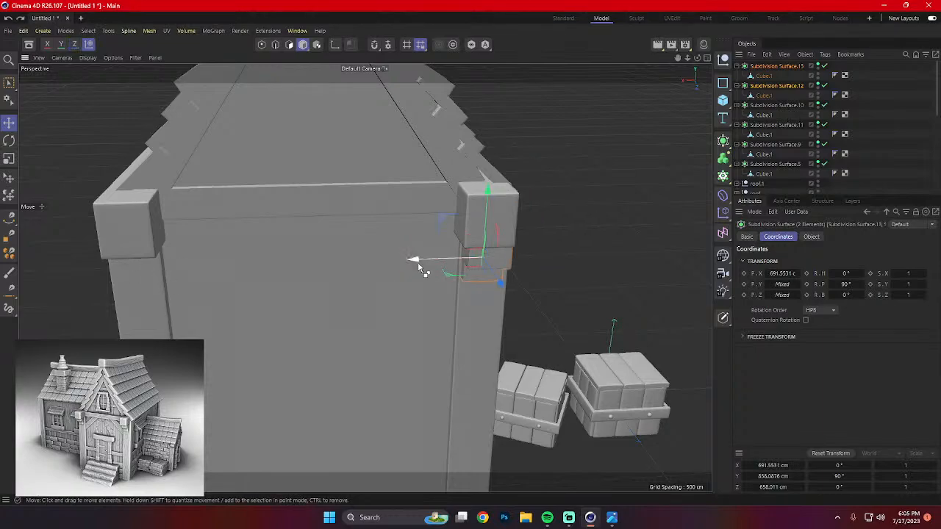
Duplicate the two stepped blocks across the front wall to beneath the beam end at the opposite corner.
{"action": "left_click_drag", "start_coordinate": [419, 269], "coordinate": [73, 302]}
{"action": "key", "text": "z"}
{"action": "left_click_drag", "start_coordinate": [216, 309], "coordinate": [241, 294]}
{"action": "key", "text": "z"}
{"action": "key", "text": "ctrl+z"}
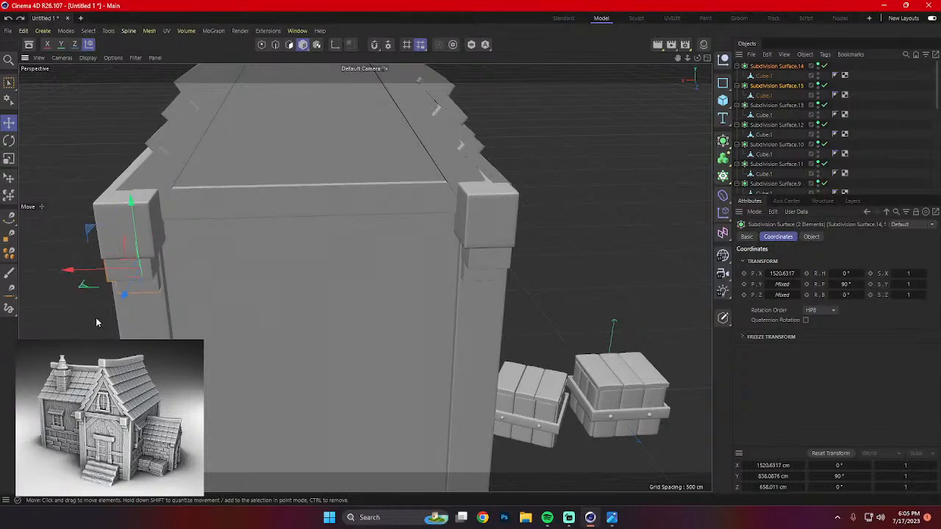
{"action": "left_click", "coordinate": [97, 319]}
{"action": "left_click_drag", "start_coordinate": [114, 330], "coordinate": [235, 350], "text": "alt"}
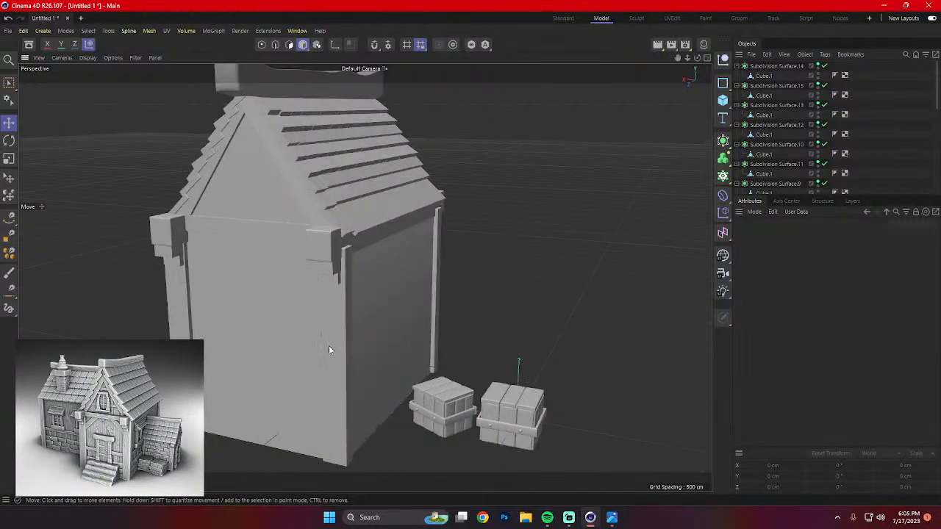
Check the reference image and duplicate the horizontal board below the front gable downward onto the front wall.
{"action": "left_click_drag", "start_coordinate": [0, 136], "coordinate": [640, 102]}
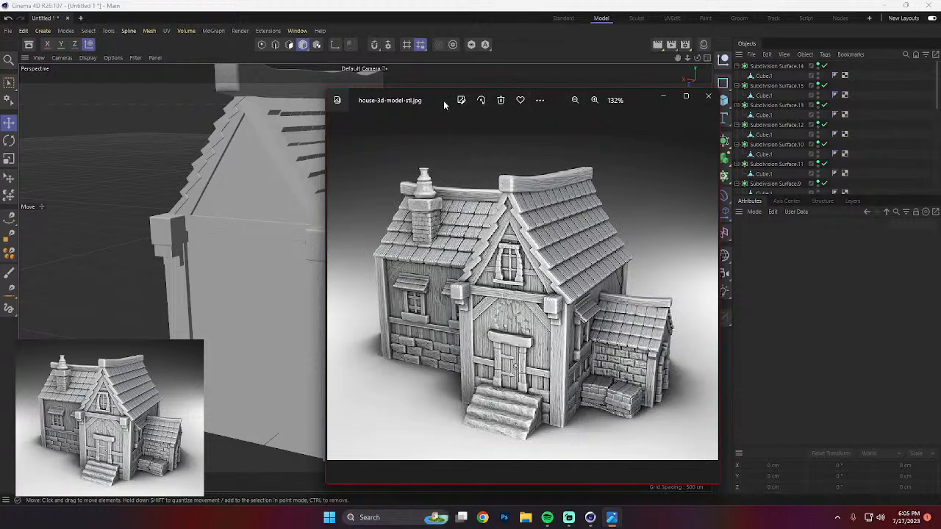
{"action": "left_click_drag", "start_coordinate": [435, 105], "coordinate": [0, 175]}
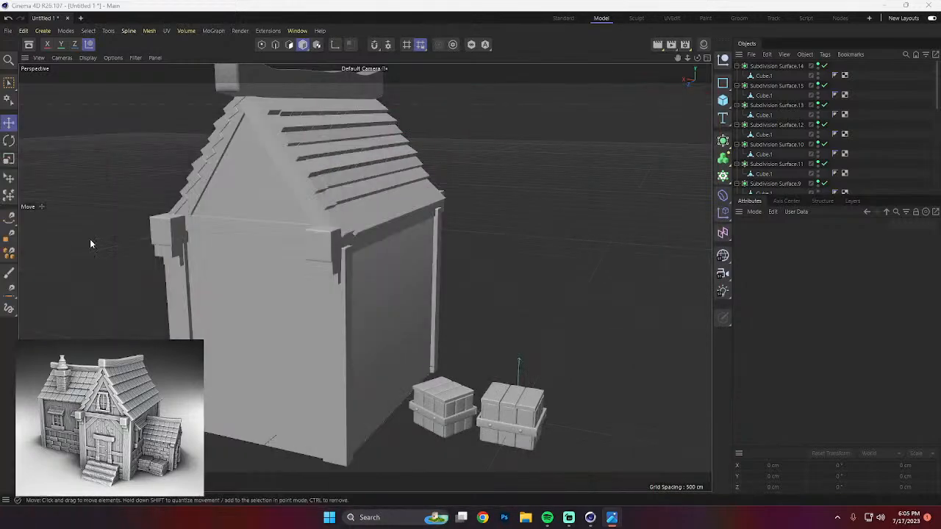
{"action": "left_click", "coordinate": [240, 239]}
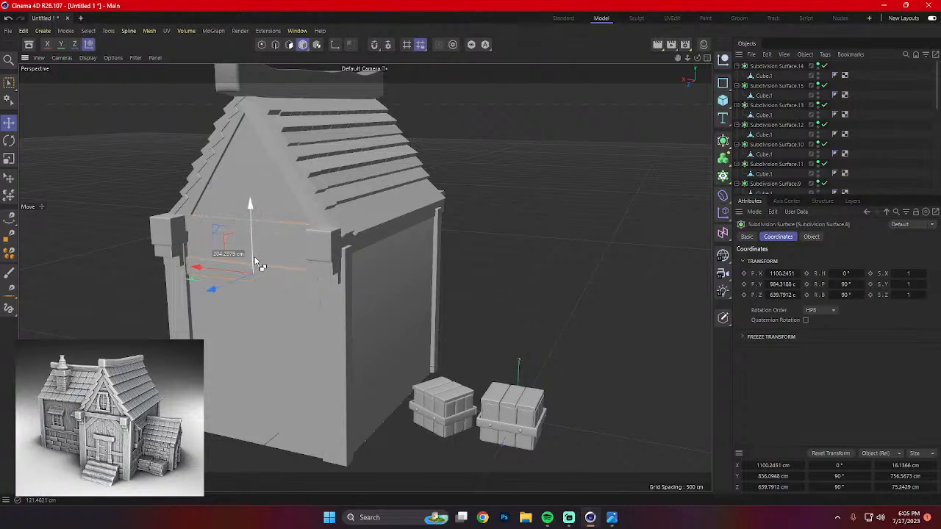
{"action": "mouse_move", "coordinate": [257, 264]}
{"action": "left_mouse_down", "text": "ctrl"}
{"action": "mouse_move", "coordinate": [266, 268]}
{"action": "mouse_move", "coordinate": [258, 276]}
{"action": "left_mouse_up", "text": "ctrl"}
{"action": "key", "text": "r"}
{"action": "key", "text": "ctrl+z"}
{"action": "left_click_drag", "start_coordinate": [283, 357], "coordinate": [327, 372], "text": "alt"}
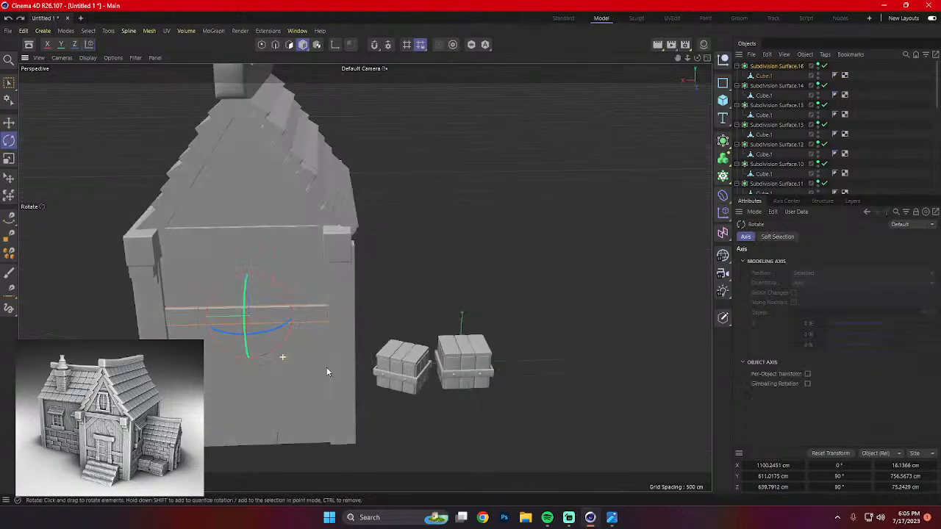
Tilt the duplicated board diagonally to about 151° and shorten it to about 467 cm.
{"action": "mouse_move", "coordinate": [218, 287]}
{"action": "left_mouse_down"}
{"action": "mouse_move", "coordinate": [195, 310]}
{"action": "mouse_move", "coordinate": [169, 294]}
{"action": "mouse_move", "coordinate": [153, 261]}
{"action": "mouse_move", "coordinate": [267, 336]}
{"action": "mouse_move", "coordinate": [235, 281]}
{"action": "left_mouse_up"}
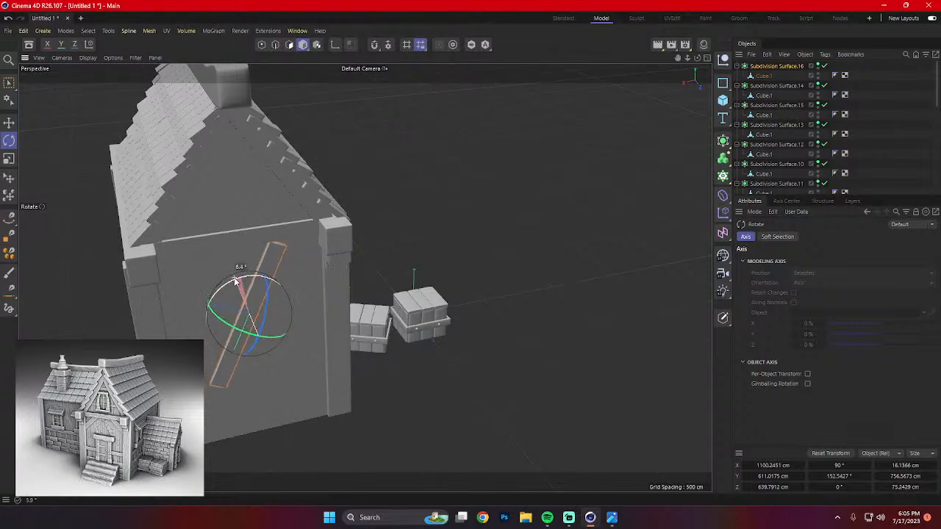
{"action": "key", "text": "t"}
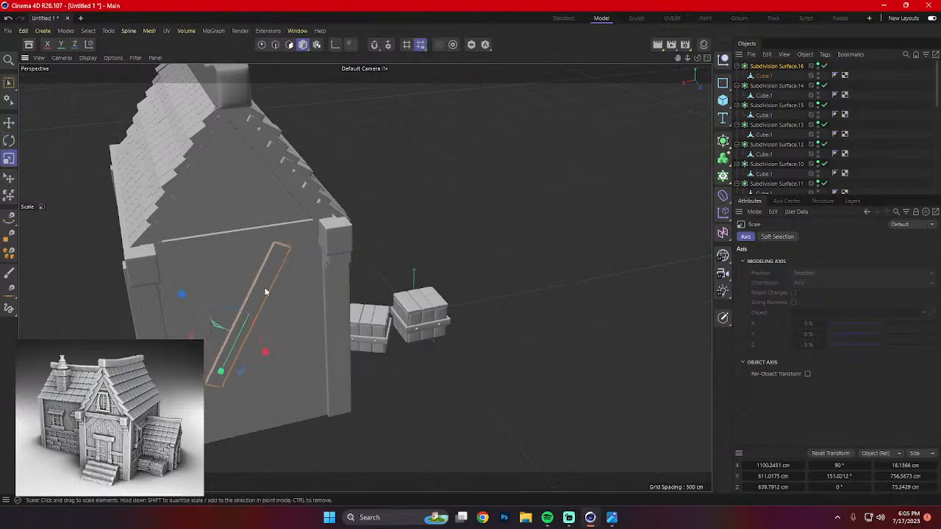
{"action": "key", "text": "e"}
{"action": "key", "text": "w"}
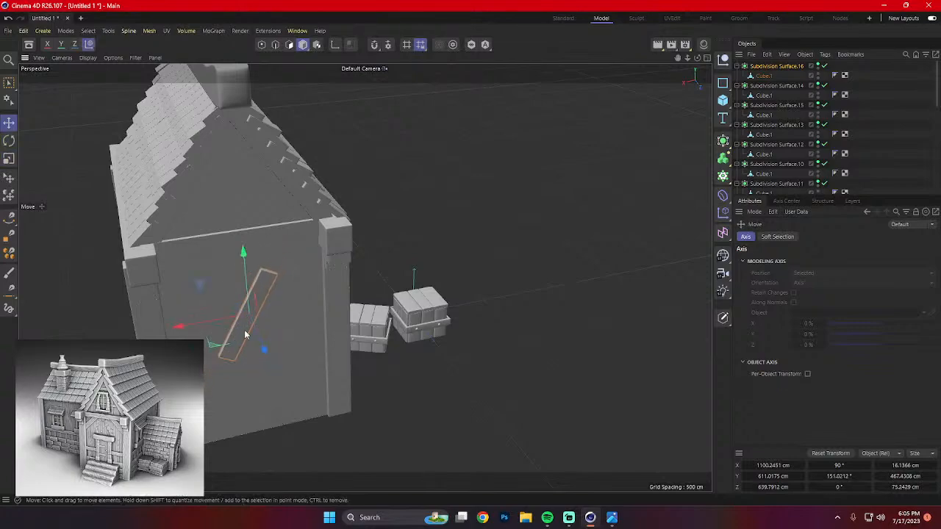
Fit the diagonal brace into the front wall's upper corner beside the stepped bracket and adjust its tilt to about 146°.
{"action": "left_click_drag", "start_coordinate": [218, 321], "coordinate": [158, 324]}
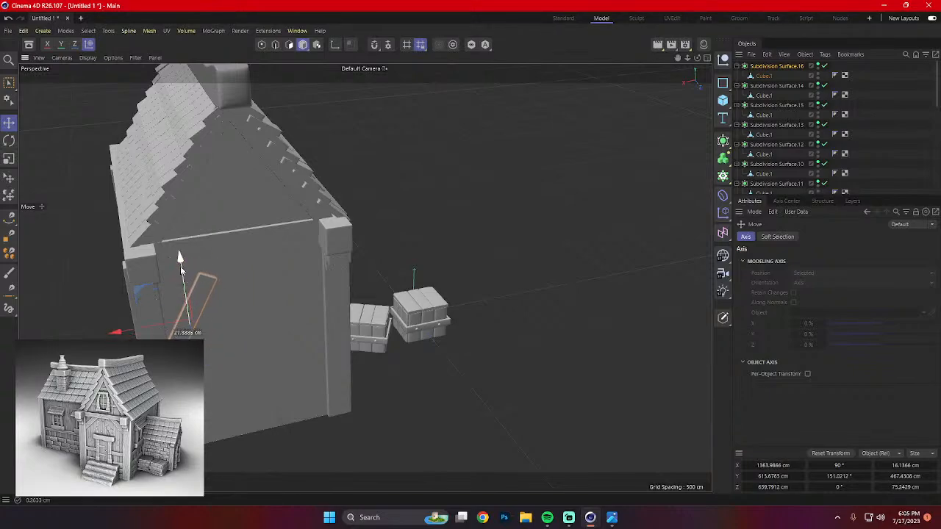
{"action": "left_click_drag", "start_coordinate": [180, 268], "coordinate": [213, 267]}
{"action": "key", "text": "r"}
{"action": "left_click_drag", "start_coordinate": [219, 354], "coordinate": [207, 347], "text": "alt"}
{"action": "key", "text": "e"}
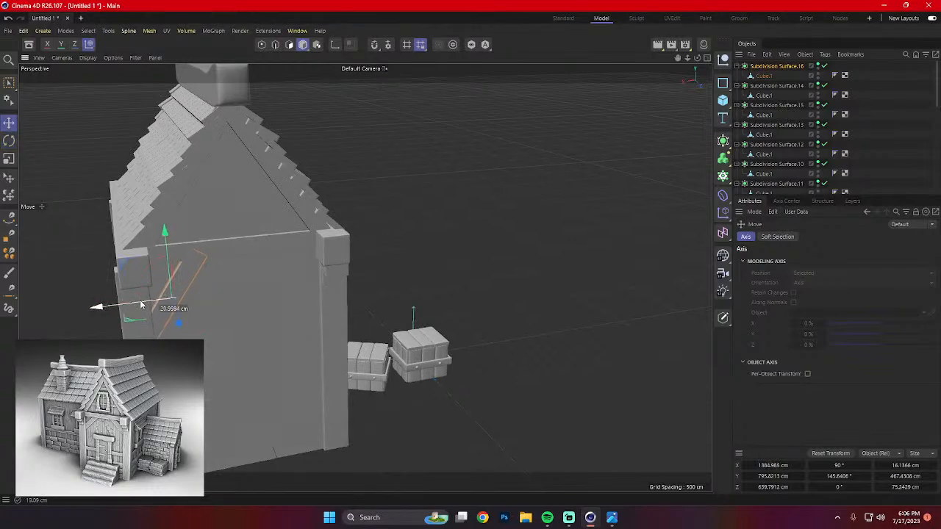
{"action": "left_click_drag", "start_coordinate": [141, 304], "coordinate": [141, 305]}
{"action": "mouse_move", "coordinate": [141, 304]}
{"action": "left_mouse_down", "text": "alt"}
{"action": "mouse_move", "coordinate": [231, 256]}
{"action": "mouse_move", "coordinate": [147, 307]}
{"action": "left_mouse_up", "text": "alt"}
{"action": "left_click_drag", "start_coordinate": [165, 250], "coordinate": [166, 250]}
{"action": "left_click_drag", "start_coordinate": [166, 251], "coordinate": [185, 261], "text": "alt"}
Duplicate the diagonal brace to the opposite upper corner of the front wall and rotate it to about 36° so it mirrors the first.
{"action": "left_click_drag", "start_coordinate": [96, 294], "coordinate": [242, 311], "text": "ctrl"}
{"action": "key", "text": "r"}
{"action": "left_click_drag", "start_coordinate": [304, 237], "coordinate": [331, 279]}
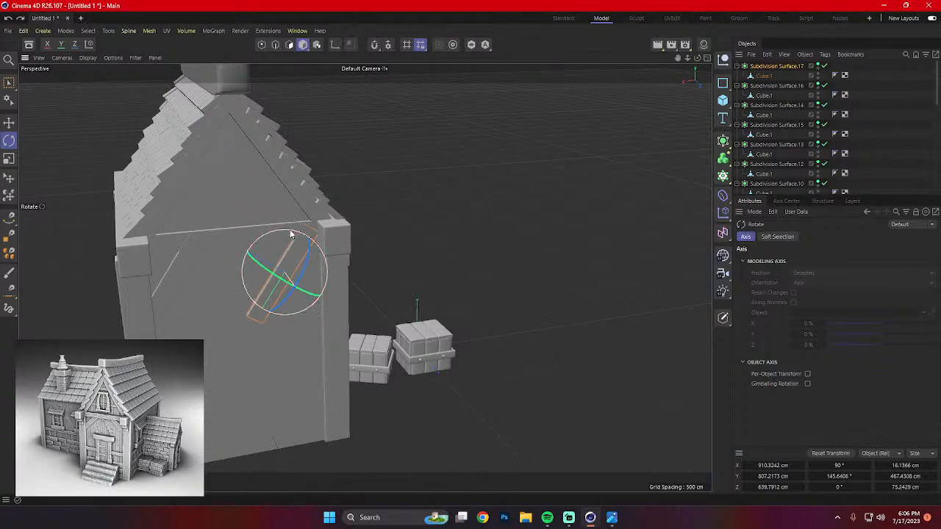
{"action": "left_click_drag", "start_coordinate": [291, 234], "coordinate": [251, 277]}
{"action": "key", "text": "e"}
{"action": "key", "text": "r"}
{"action": "key", "text": "e"}
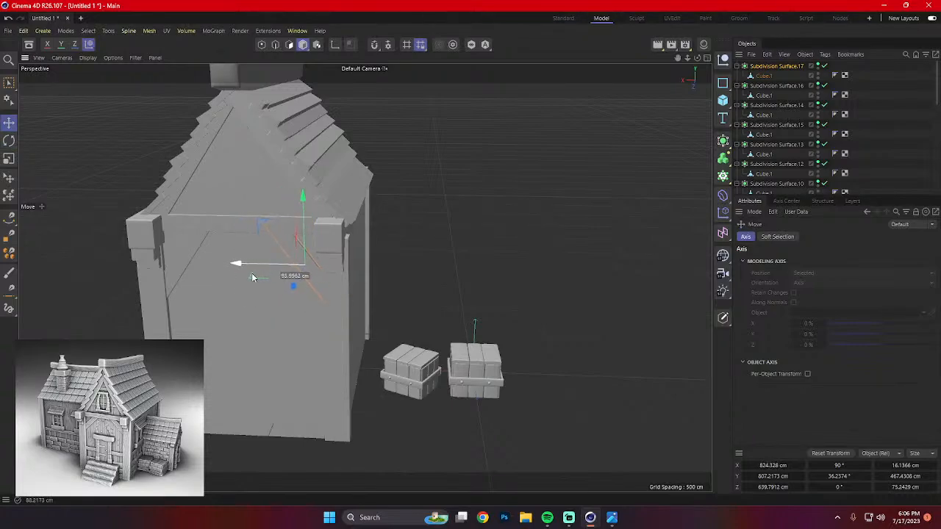
{"action": "left_click_drag", "start_coordinate": [303, 197], "coordinate": [305, 207]}
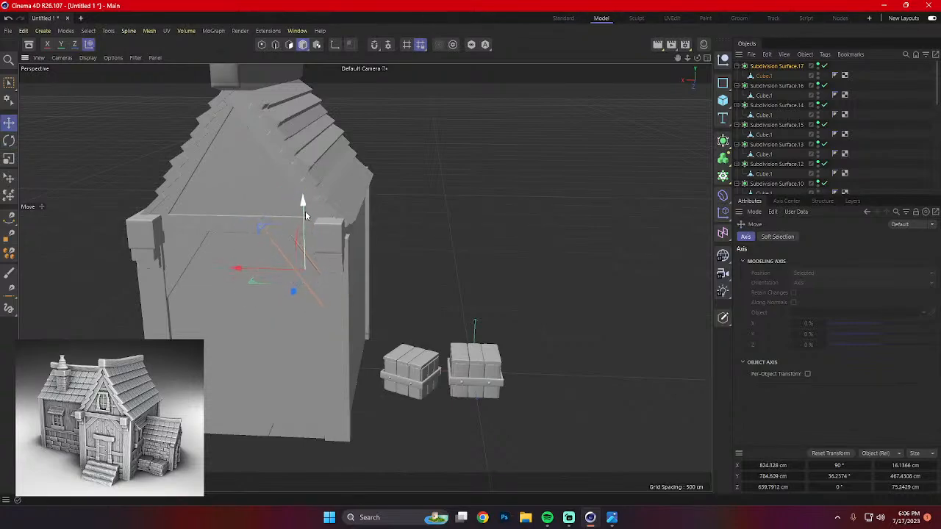
Nudge the second brace sideways and fine-tune its tilt to about 35° to match the opposite brace.
{"action": "left_click_drag", "start_coordinate": [281, 319], "coordinate": [309, 269], "text": "alt"}
{"action": "left_click", "coordinate": [477, 270]}
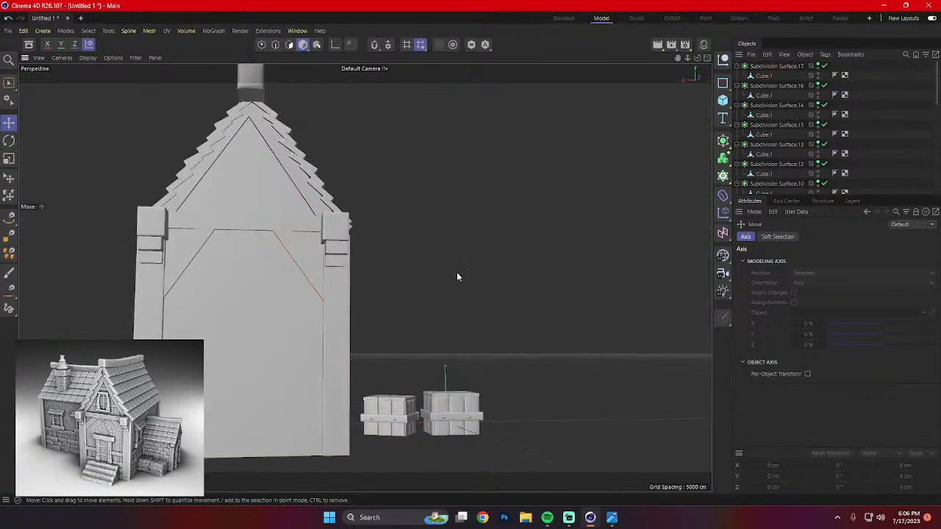
{"action": "left_click_drag", "start_coordinate": [457, 275], "coordinate": [342, 262], "text": "alt"}
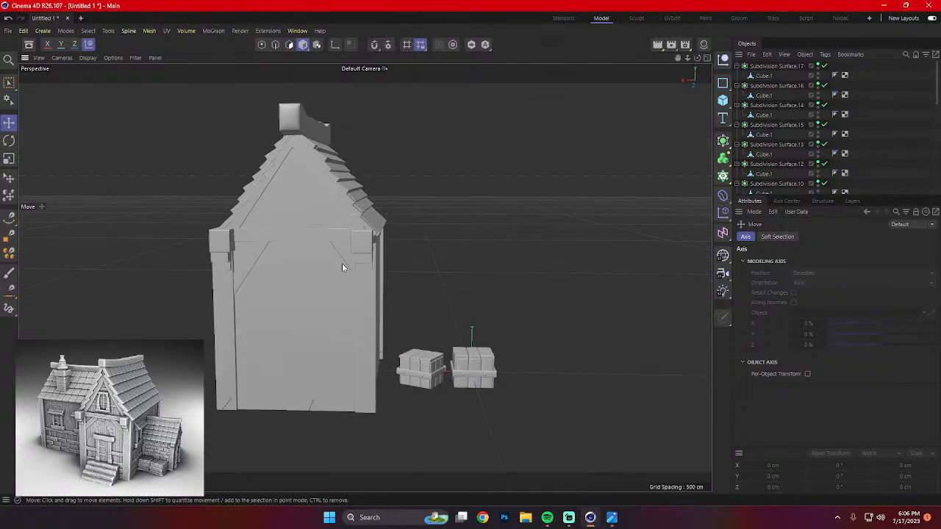
{"action": "left_click", "coordinate": [308, 276]}
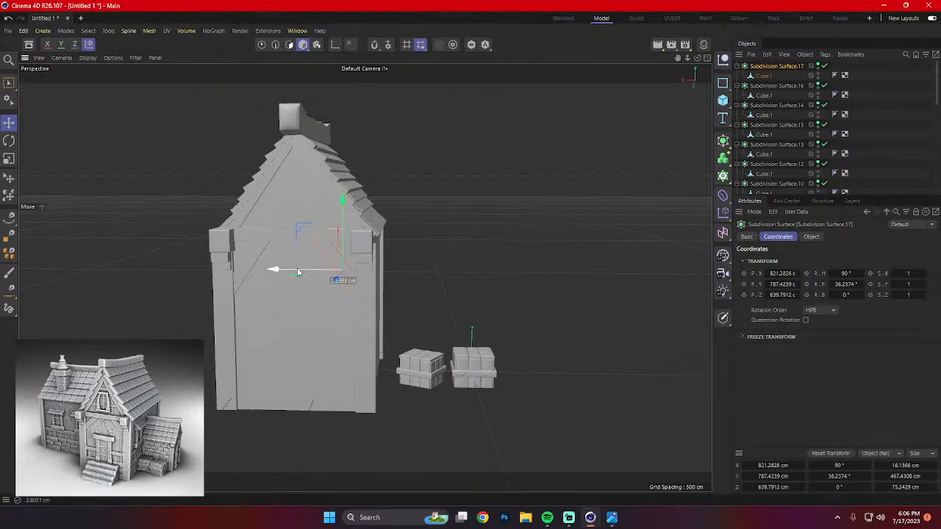
{"action": "key", "text": "r"}
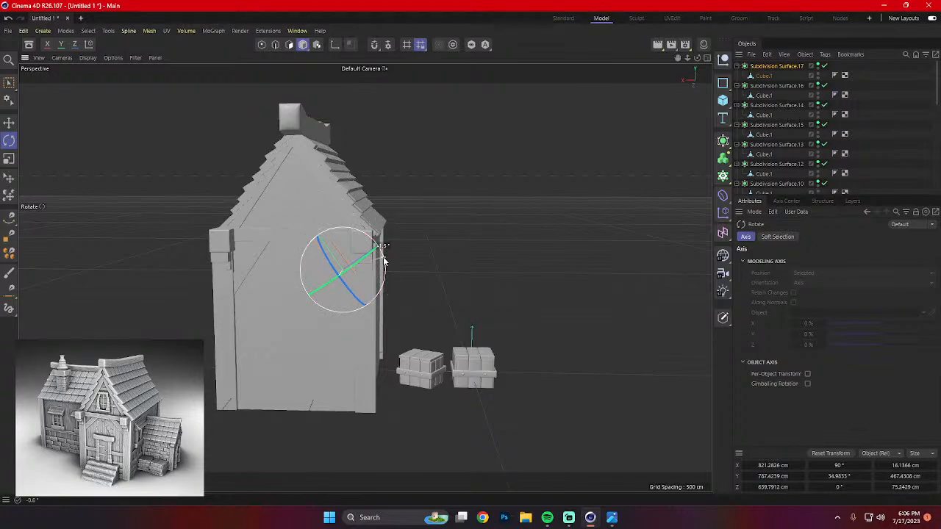
{"action": "left_click", "coordinate": [478, 236]}
{"action": "left_click_drag", "start_coordinate": [477, 237], "coordinate": [414, 307], "text": "alt"}
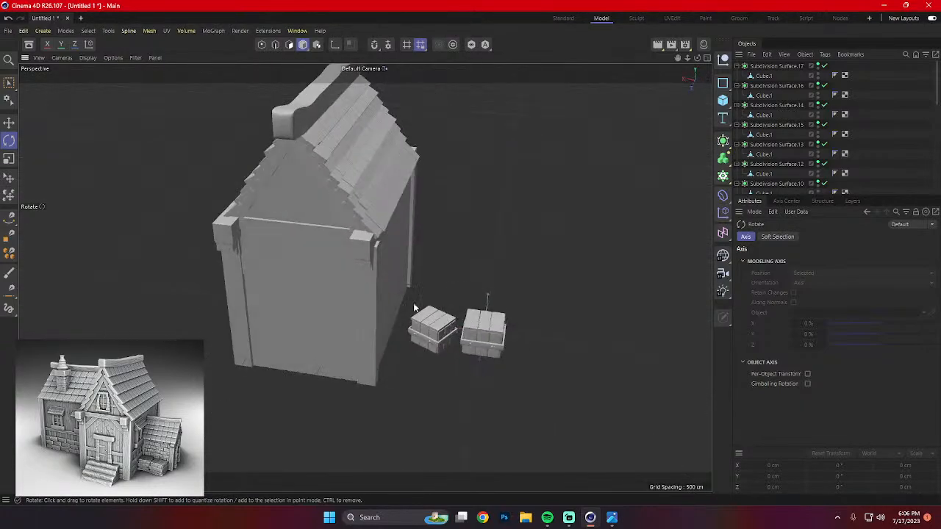
Inspect the front wall braces in the Hidden Line, Constant Shading (Lines) and Constant Shading display modes.
{"action": "left_click", "coordinate": [87, 57]}
{"action": "left_click", "coordinate": [110, 151]}
{"action": "mouse_move", "coordinate": [122, 195]}
{"action": "left_mouse_down", "text": "alt"}
{"action": "mouse_move", "coordinate": [189, 168]}
{"action": "mouse_move", "coordinate": [95, 184]}
{"action": "mouse_move", "coordinate": [42, 172]}
{"action": "mouse_move", "coordinate": [226, 202]}
{"action": "mouse_move", "coordinate": [140, 172]}
{"action": "mouse_move", "coordinate": [206, 187]}
{"action": "mouse_move", "coordinate": [122, 169]}
{"action": "mouse_move", "coordinate": [179, 193]}
{"action": "mouse_move", "coordinate": [219, 176]}
{"action": "mouse_move", "coordinate": [139, 155]}
{"action": "mouse_move", "coordinate": [122, 184]}
{"action": "mouse_move", "coordinate": [194, 183]}
{"action": "left_mouse_up", "text": "alt"}
{"action": "left_click", "coordinate": [88, 57]}
{"action": "left_click", "coordinate": [113, 139]}
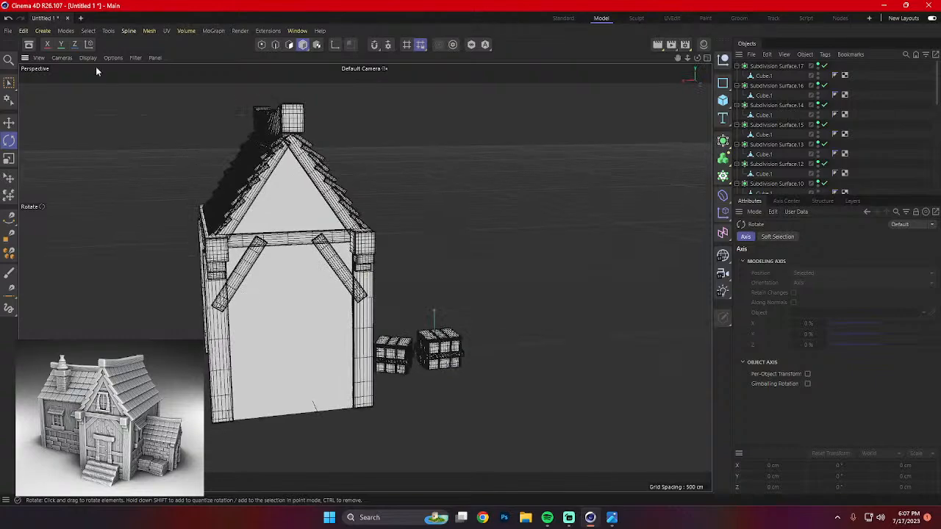
{"action": "left_click", "coordinate": [89, 58]}
{"action": "left_click", "coordinate": [108, 137]}
{"action": "left_click", "coordinate": [85, 60]}
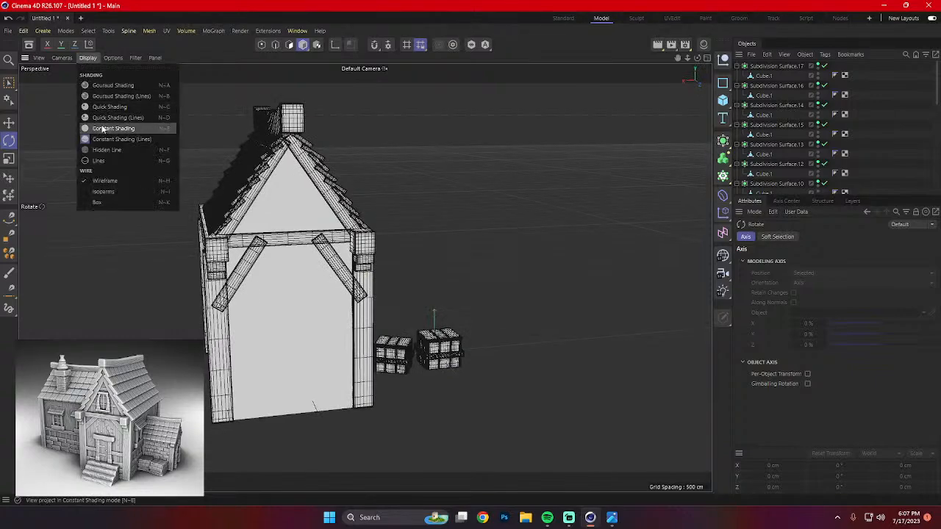
{"action": "left_click", "coordinate": [103, 129]}
{"action": "mouse_move", "coordinate": [103, 131]}
{"action": "left_mouse_down", "text": "alt"}
{"action": "mouse_move", "coordinate": [98, 160]}
{"action": "mouse_move", "coordinate": [143, 127]}
{"action": "left_mouse_up", "text": "alt"}
Compare the Quick Shading, Quick Shading (Lines) and Gouraud Shading displays, and settle on Gouraud Shading.
{"action": "left_click", "coordinate": [98, 57]}
{"action": "left_click", "coordinate": [103, 108]}
{"action": "left_click", "coordinate": [94, 58]}
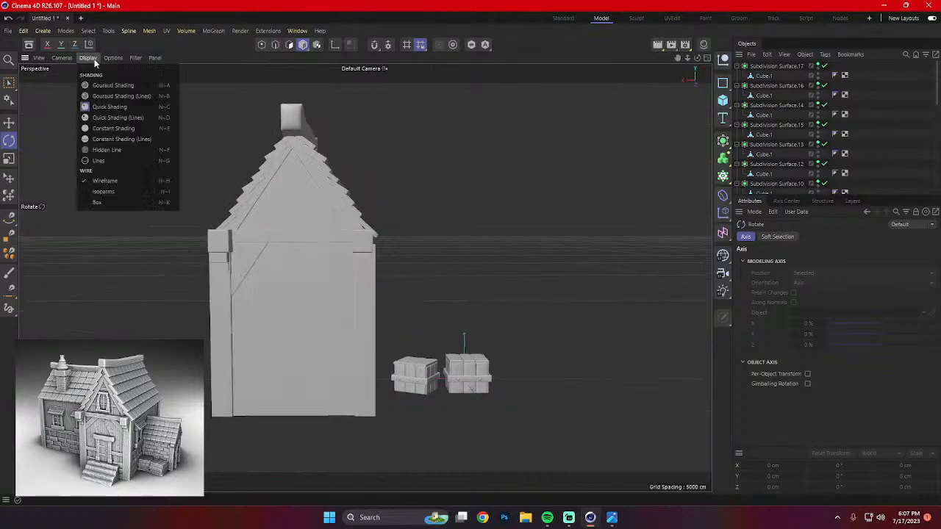
{"action": "left_click", "coordinate": [114, 90]}
{"action": "left_click", "coordinate": [89, 58]}
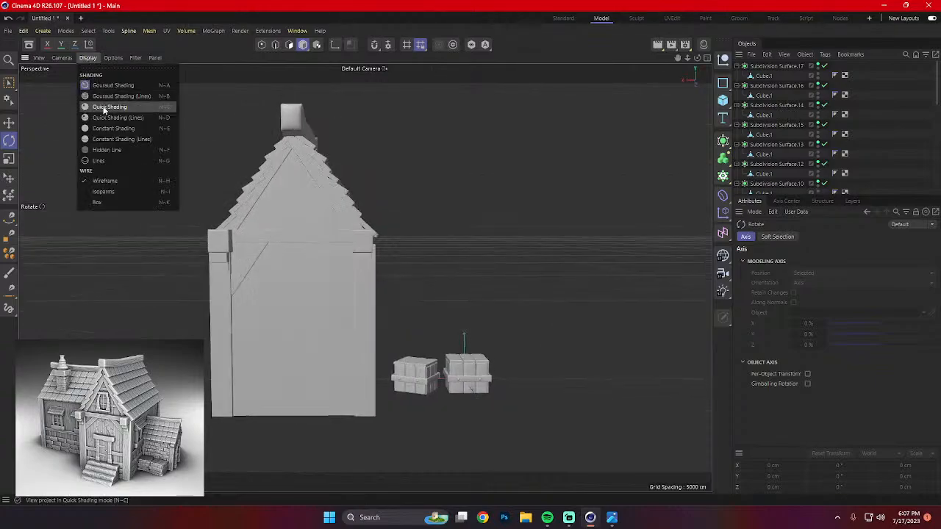
{"action": "left_click", "coordinate": [108, 108]}
{"action": "left_click", "coordinate": [90, 58]}
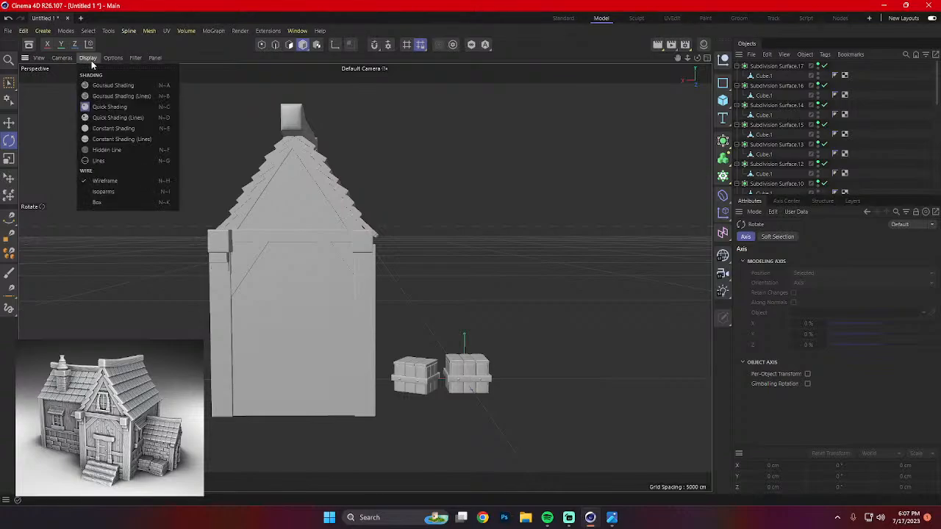
{"action": "left_click", "coordinate": [113, 120]}
{"action": "mouse_move", "coordinate": [121, 152]}
{"action": "left_mouse_down", "text": "alt"}
{"action": "mouse_move", "coordinate": [200, 190]}
{"action": "mouse_move", "coordinate": [144, 154]}
{"action": "mouse_move", "coordinate": [89, 156]}
{"action": "mouse_move", "coordinate": [162, 166]}
{"action": "left_mouse_up", "text": "alt"}
{"action": "left_click_drag", "start_coordinate": [534, 227], "coordinate": [488, 230], "text": "alt"}
{"action": "left_click", "coordinate": [93, 61]}
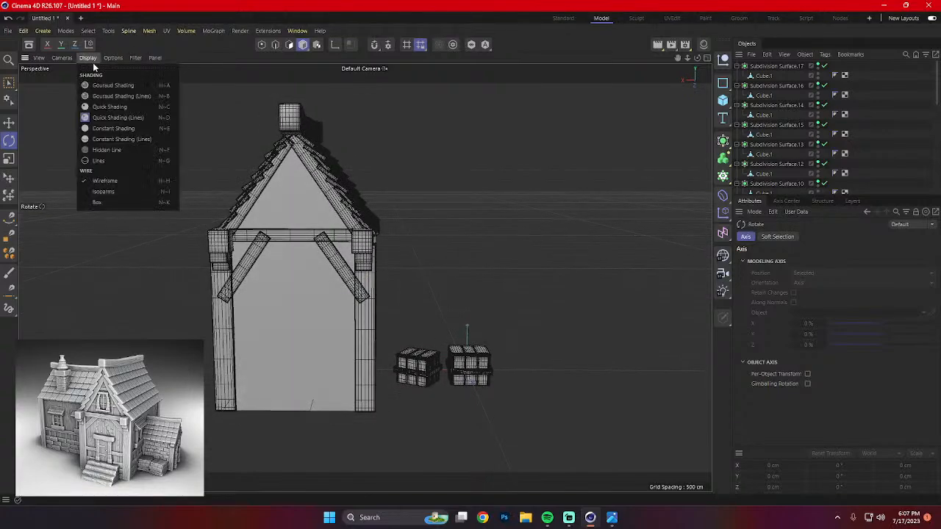
{"action": "left_click", "coordinate": [111, 86]}
{"action": "mouse_move", "coordinate": [140, 133]}
{"action": "left_mouse_down", "text": "alt"}
{"action": "mouse_move", "coordinate": [158, 153]}
{"action": "mouse_move", "coordinate": [537, 290]}
{"action": "left_mouse_up", "text": "alt"}
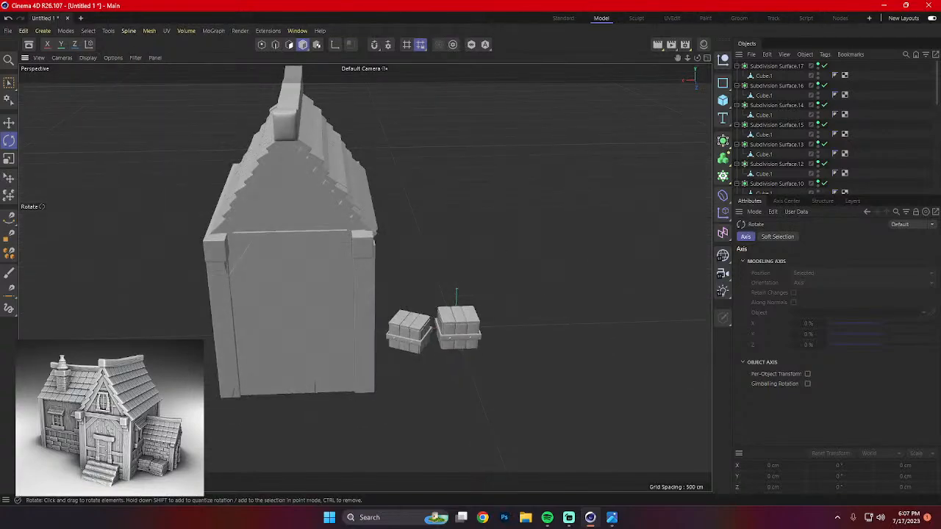
Review the doorway in the reference image and duplicate the horizontal board below the gable down to a height of about 458 cm.
{"action": "left_click_drag", "start_coordinate": [0, 82], "coordinate": [810, 70]}
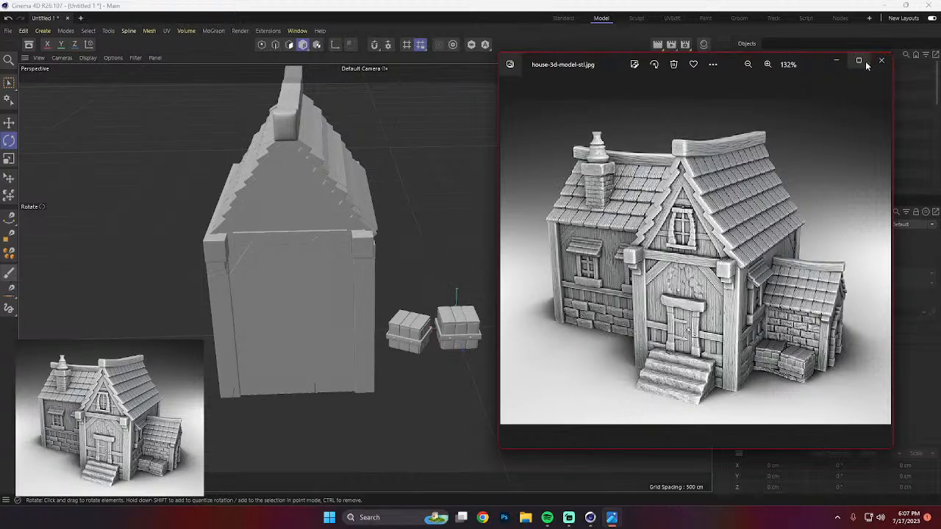
{"action": "left_click", "coordinate": [836, 61]}
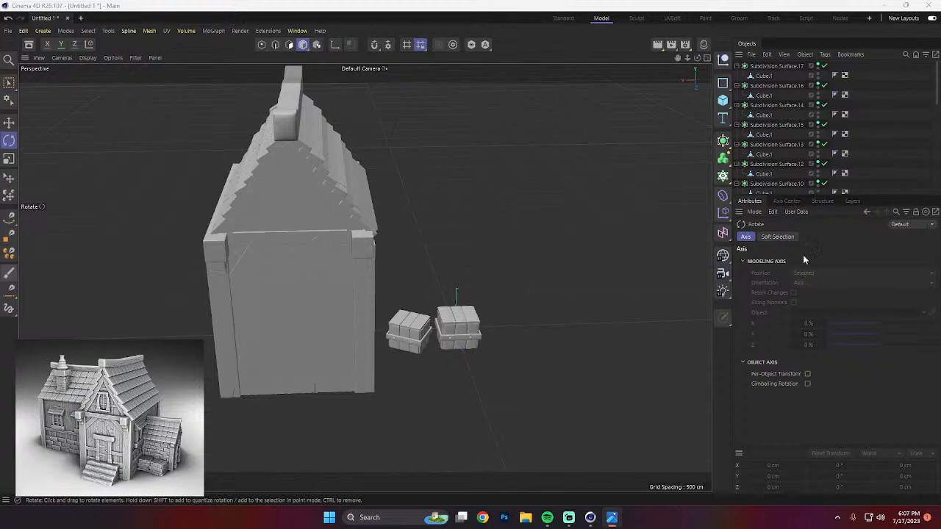
{"action": "left_click_drag", "start_coordinate": [461, 199], "coordinate": [411, 195], "text": "alt"}
{"action": "left_click", "coordinate": [297, 237]}
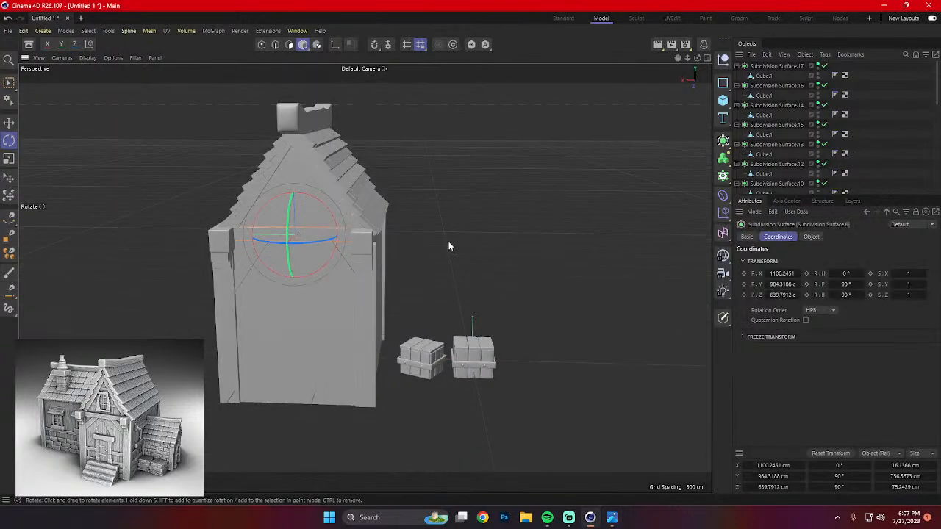
{"action": "key", "text": "e"}
{"action": "key", "text": "l"}
{"action": "left_click_drag", "start_coordinate": [288, 196], "coordinate": [297, 279]}
Shorten the lowered board to about 422 cm and thicken it to about 58 cm so it projects from the wall above the door.
{"action": "key", "text": "t"}
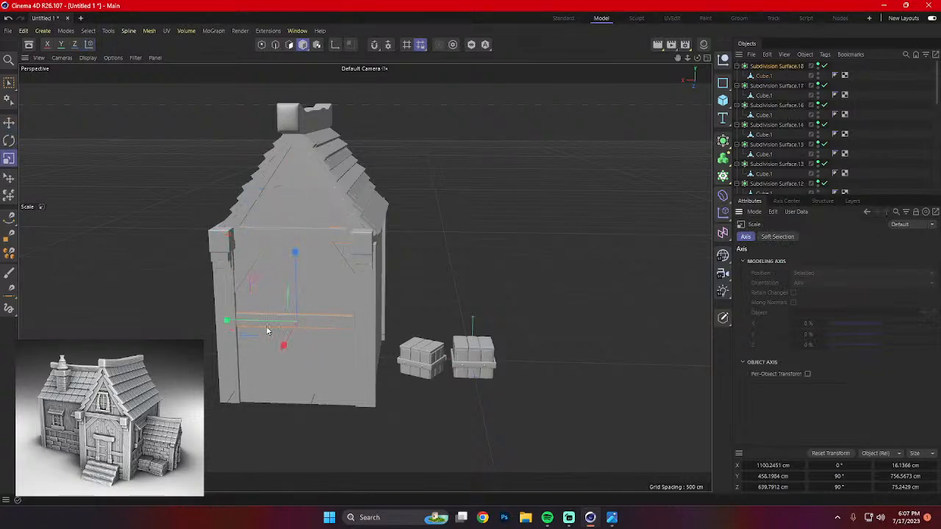
{"action": "left_click_drag", "start_coordinate": [233, 320], "coordinate": [258, 323]}
{"action": "scroll", "coordinate": [289, 342], "scroll_direction": "up", "scroll_amount": 3}
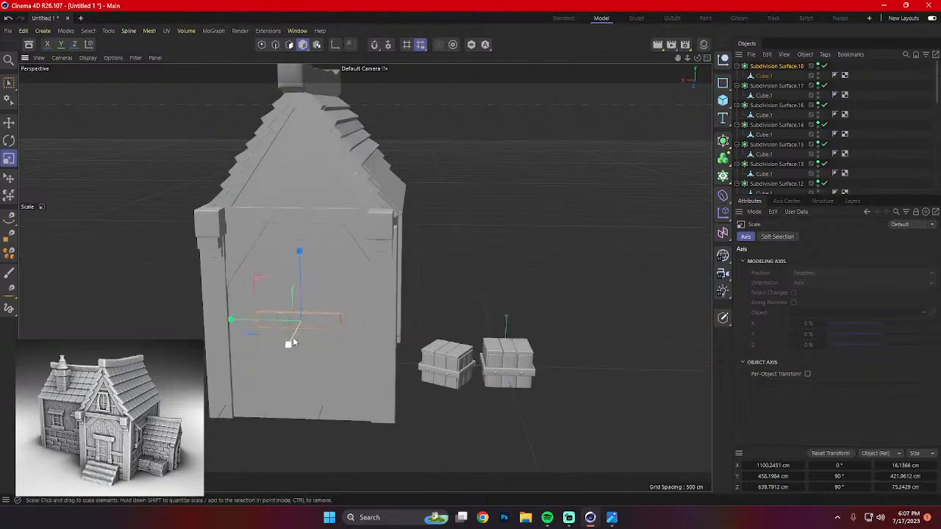
{"action": "left_click_drag", "start_coordinate": [237, 438], "coordinate": [238, 439]}
{"action": "scroll", "coordinate": [305, 215], "scroll_direction": "up", "scroll_amount": 2}
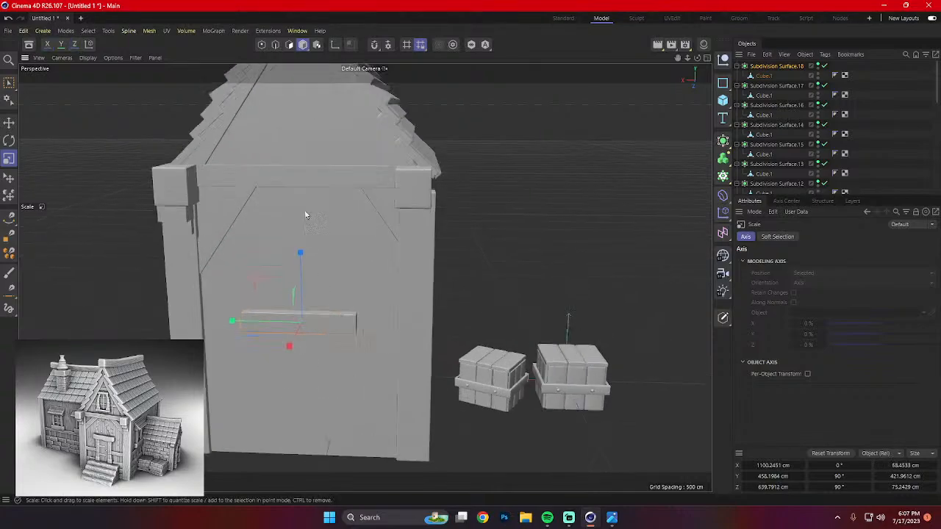
Switch to polygon editing and select the polygons across the front face of the short projecting board.
{"action": "left_click", "coordinate": [289, 44]}
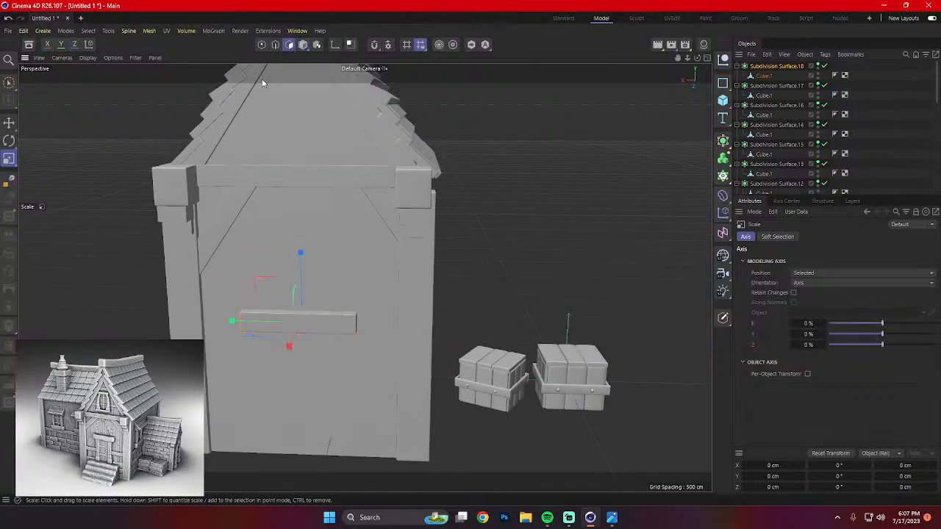
{"action": "key", "text": "e"}
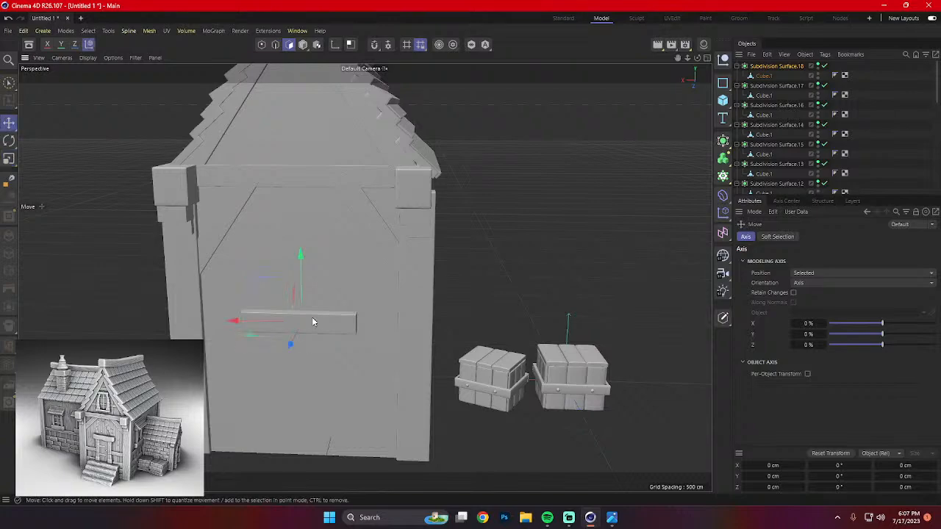
{"action": "scroll", "coordinate": [312, 322], "scroll_direction": "up", "scroll_amount": 1}
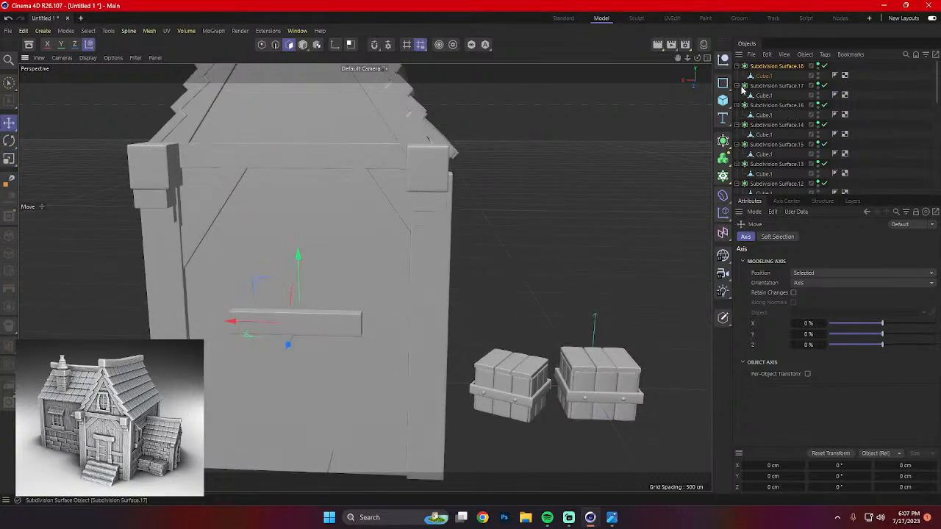
{"action": "left_click", "coordinate": [313, 323]}
{"action": "left_click", "coordinate": [311, 326]}
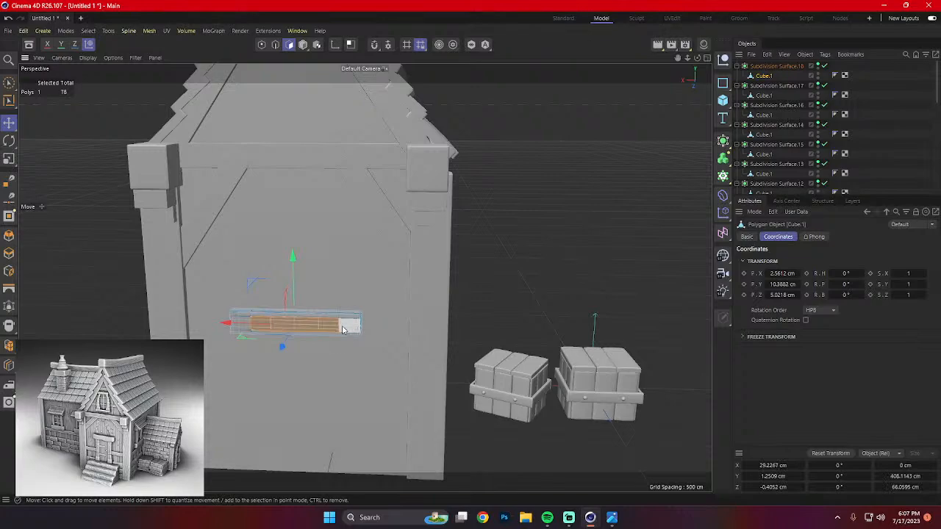
{"action": "left_click", "coordinate": [346, 328], "text": "shift"}
{"action": "scroll", "coordinate": [243, 327], "scroll_direction": "up", "scroll_amount": 3}
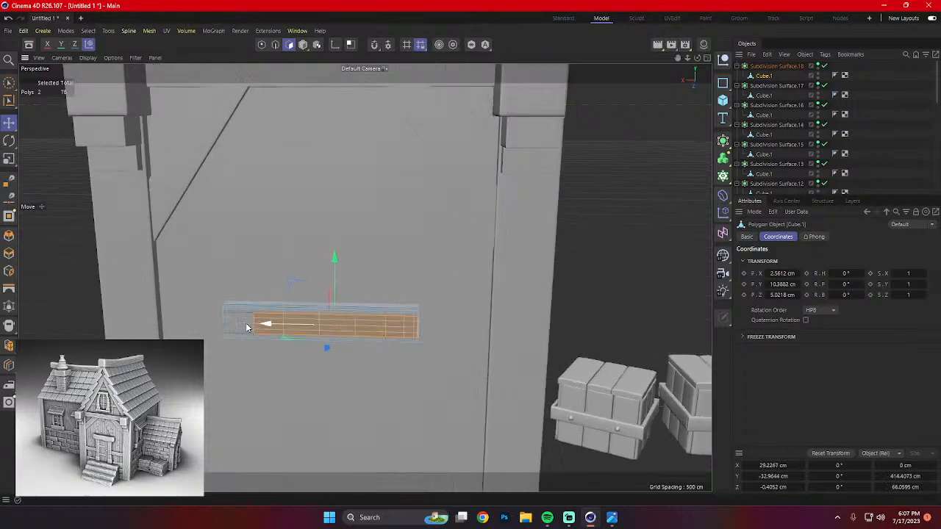
{"action": "left_click", "coordinate": [234, 328], "text": "shift"}
Select all the polygons on both end faces of the short beam above the door.
{"action": "left_click_drag", "start_coordinate": [318, 357], "coordinate": [248, 352], "text": "alt"}
{"action": "left_click", "coordinate": [398, 360]}
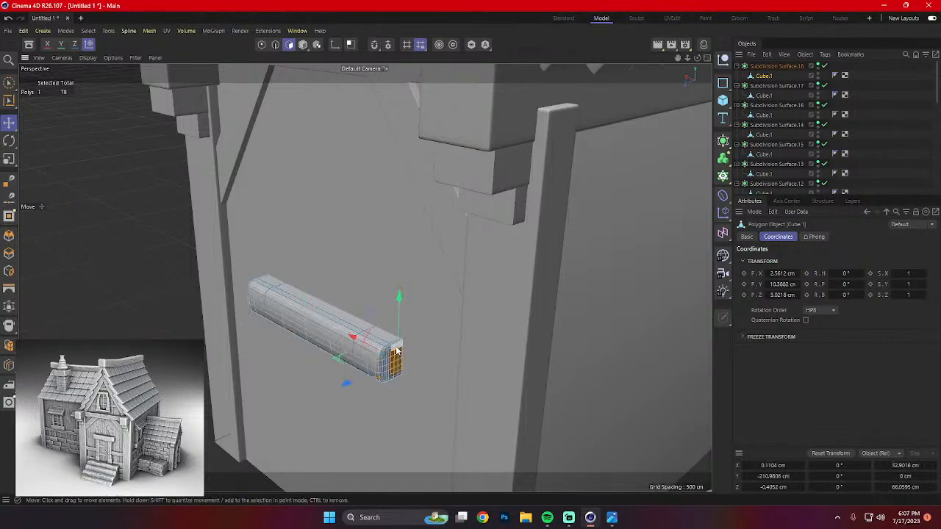
{"action": "left_click", "coordinate": [395, 377], "text": "shift"}
{"action": "mouse_move", "coordinate": [395, 378]}
{"action": "left_mouse_down", "text": "alt"}
{"action": "mouse_move", "coordinate": [352, 322]}
{"action": "mouse_move", "coordinate": [399, 363]}
{"action": "left_mouse_up", "text": "alt"}
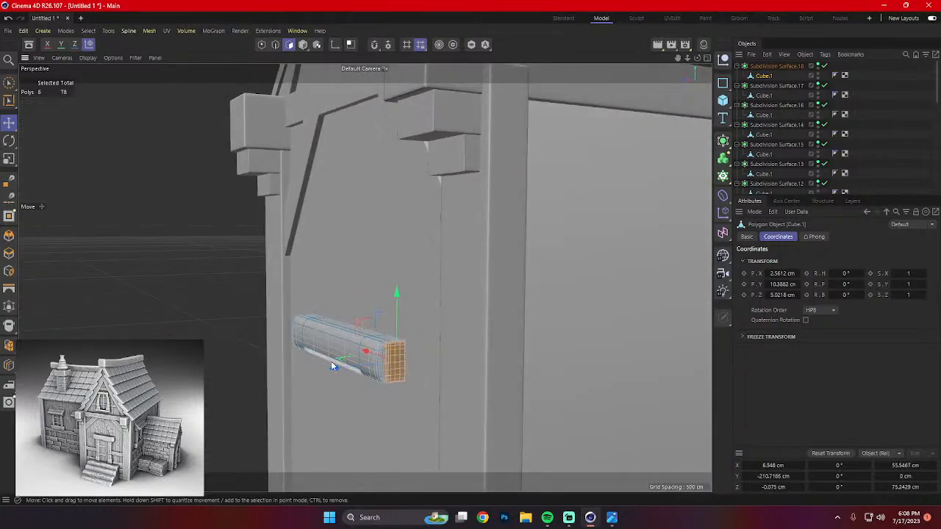
{"action": "left_click_drag", "start_coordinate": [332, 365], "coordinate": [274, 349], "text": "alt"}
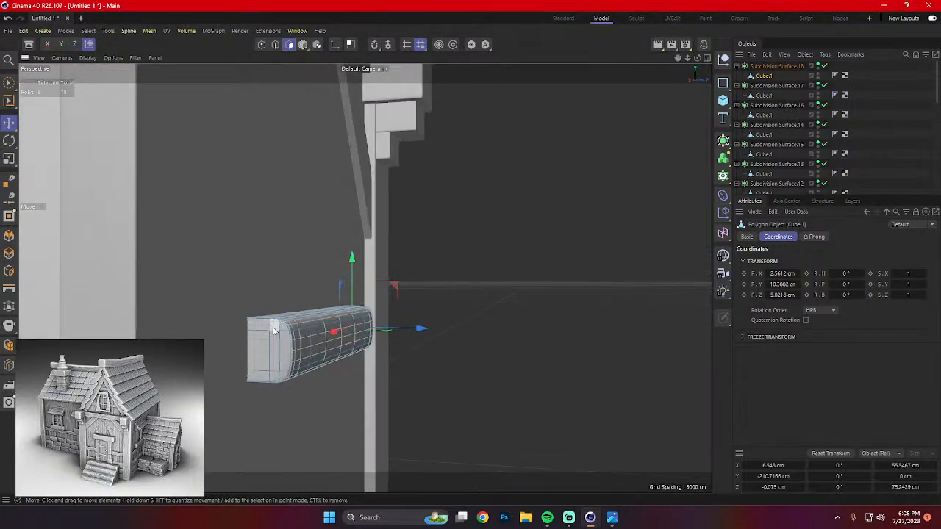
{"action": "left_click", "coordinate": [275, 350]}
{"action": "left_click", "coordinate": [266, 377], "text": "shift"}
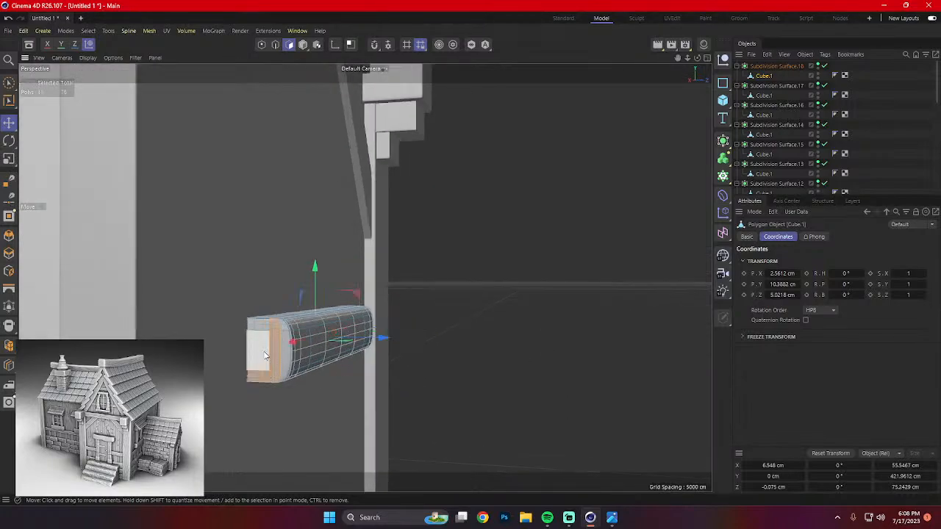
{"action": "left_click", "coordinate": [261, 354], "text": "shift"}
{"action": "left_click", "coordinate": [262, 326], "text": "shift"}
Scale the selected end faces apart lengthwise until the beam is about 476 cm long.
{"action": "left_click_drag", "start_coordinate": [327, 360], "coordinate": [269, 332], "text": "alt"}
{"action": "key", "text": "t"}
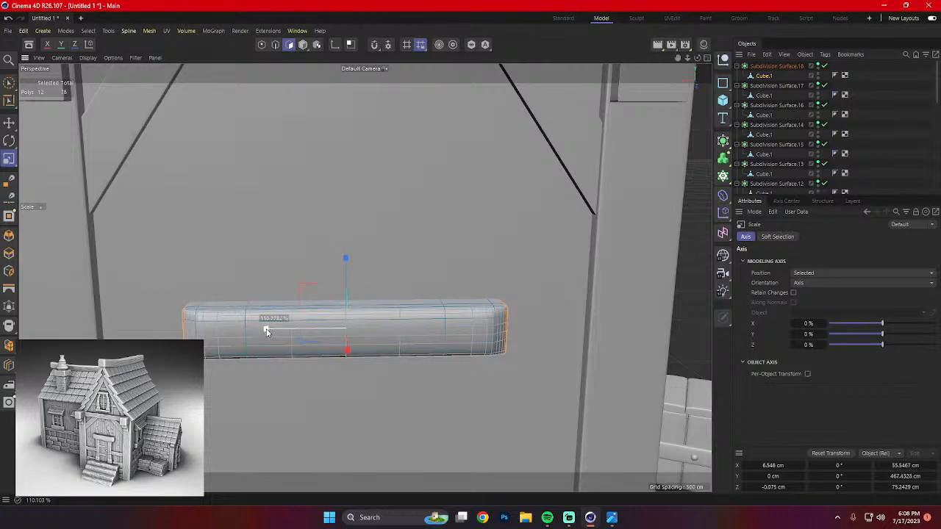
{"action": "left_click_drag", "start_coordinate": [265, 330], "coordinate": [266, 330]}
{"action": "left_click_drag", "start_coordinate": [355, 388], "coordinate": [306, 389], "text": "alt"}
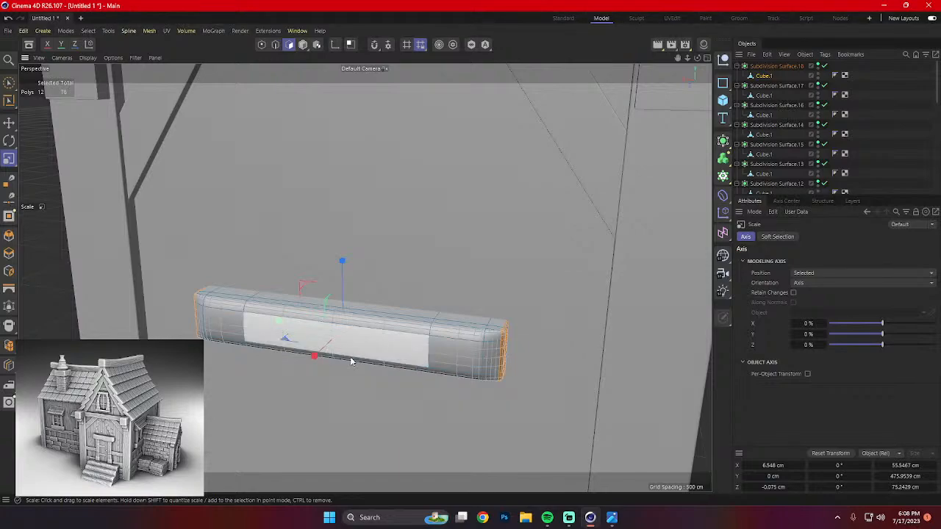
{"action": "left_click_drag", "start_coordinate": [348, 361], "coordinate": [369, 279], "text": "alt"}
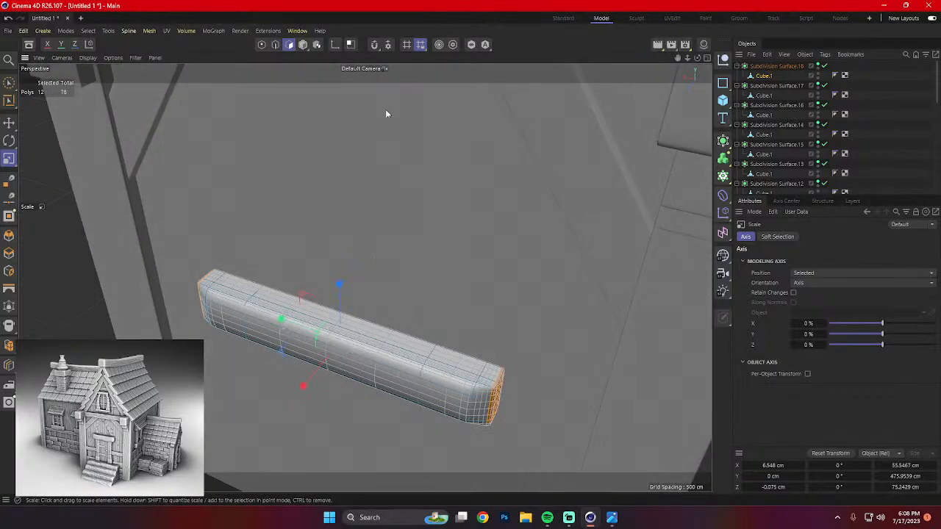
Try to deform the beam by moving its large front and top polygons with soft selection, and undo both moves.
{"action": "left_click", "coordinate": [439, 45]}
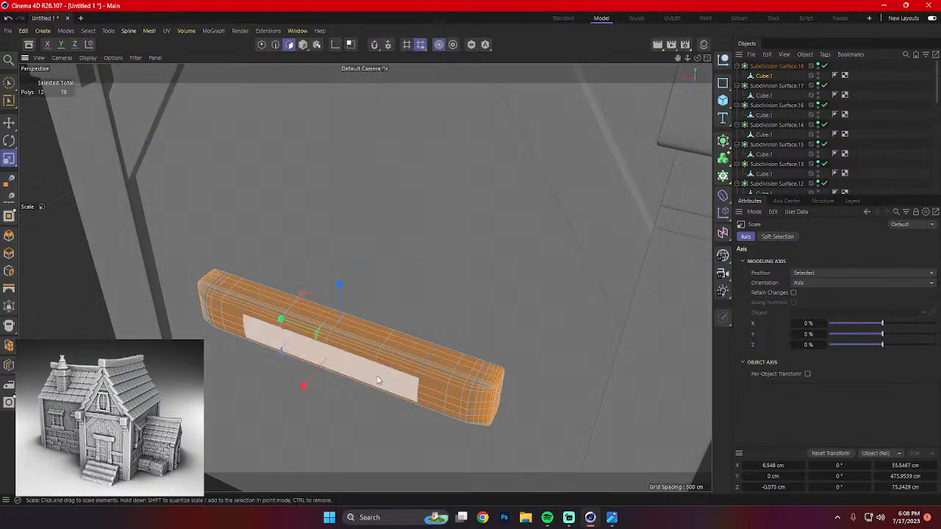
{"action": "left_click_drag", "start_coordinate": [352, 326], "coordinate": [385, 366], "text": "alt"}
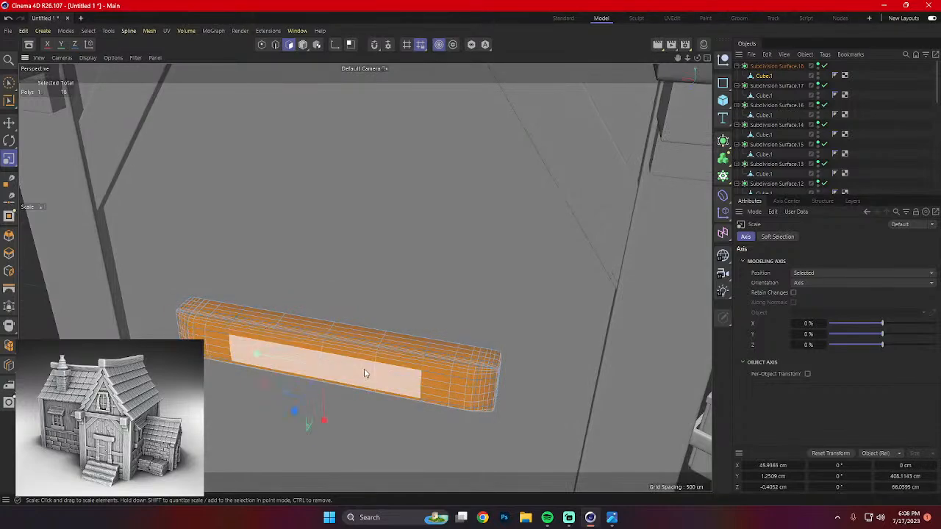
{"action": "left_click", "coordinate": [302, 110]}
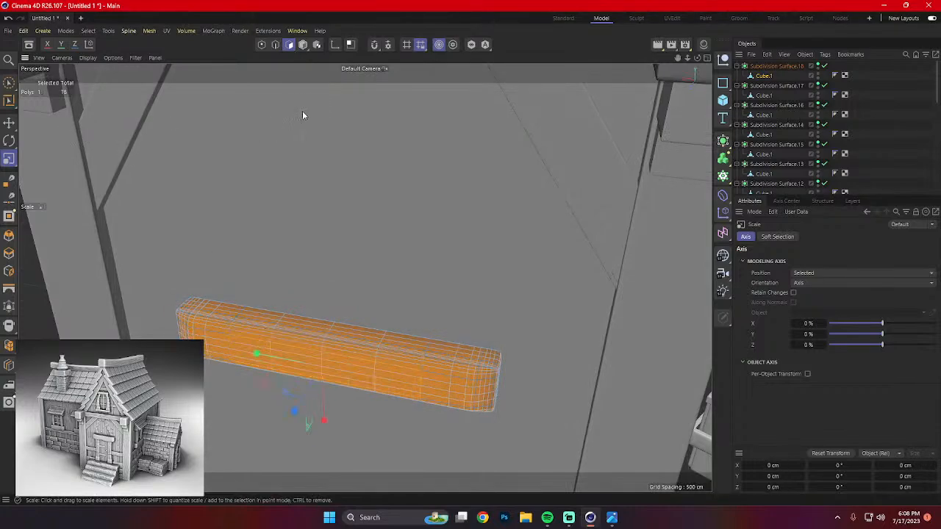
{"action": "left_click", "coordinate": [348, 361]}
{"action": "left_click_drag", "start_coordinate": [366, 344], "coordinate": [440, 335], "text": "alt"}
{"action": "left_click", "coordinate": [397, 366]}
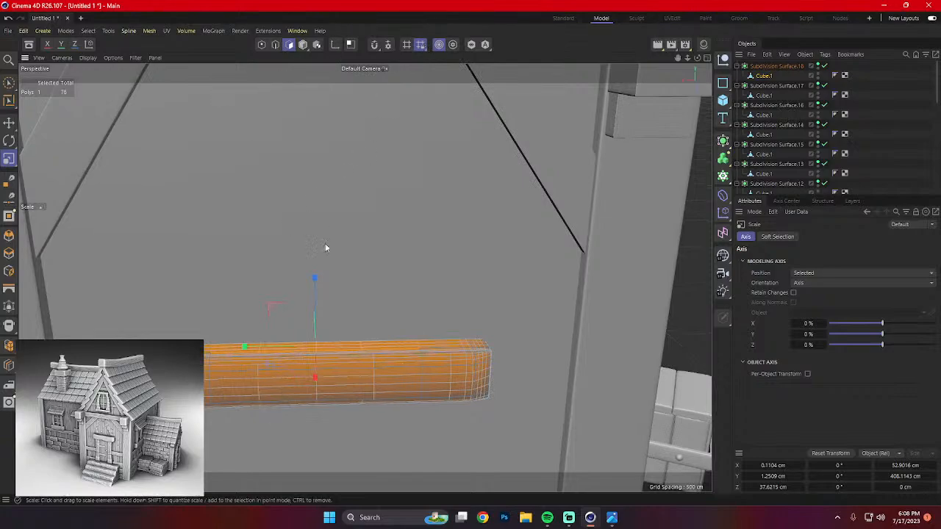
{"action": "left_click", "coordinate": [330, 369]}
{"action": "key", "text": "e"}
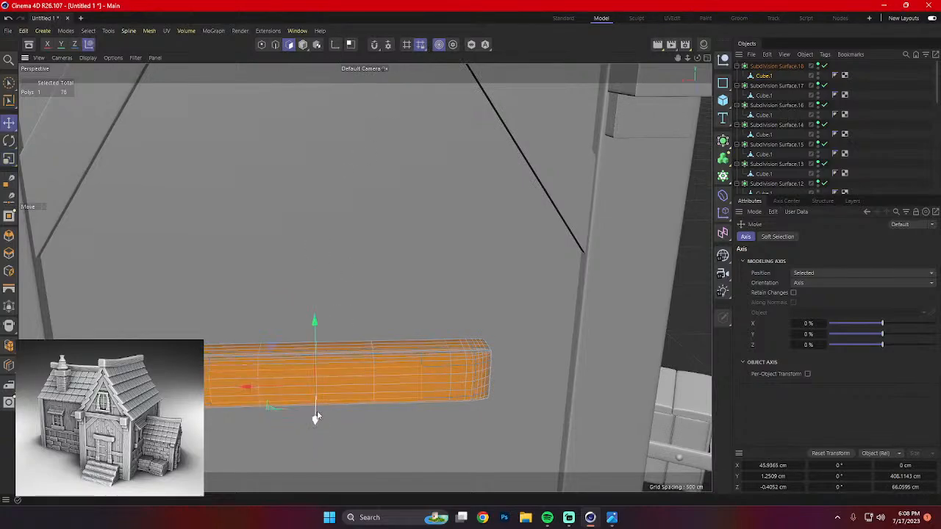
{"action": "left_click_drag", "start_coordinate": [316, 412], "coordinate": [315, 411]}
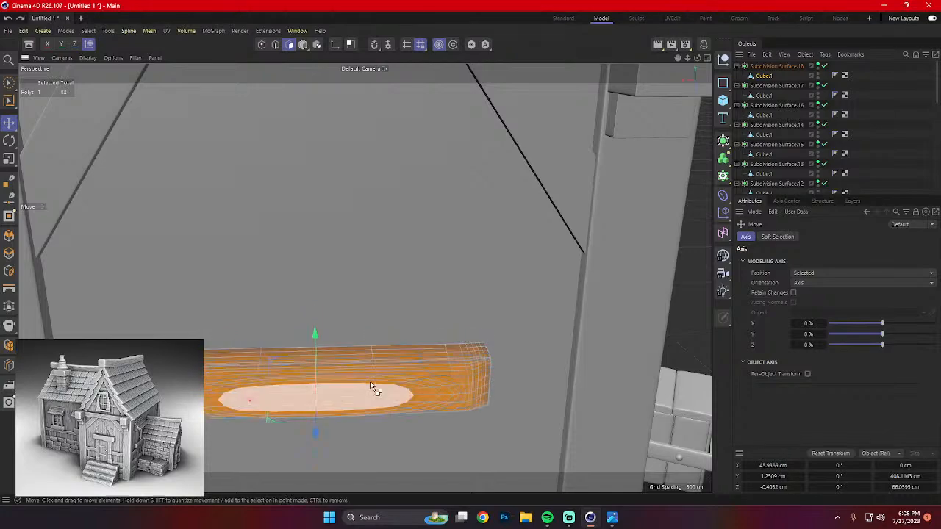
{"action": "left_click_drag", "start_coordinate": [374, 389], "coordinate": [265, 379], "text": "alt"}
{"action": "key", "text": "ctrl+z"}
{"action": "left_click", "coordinate": [380, 363]}
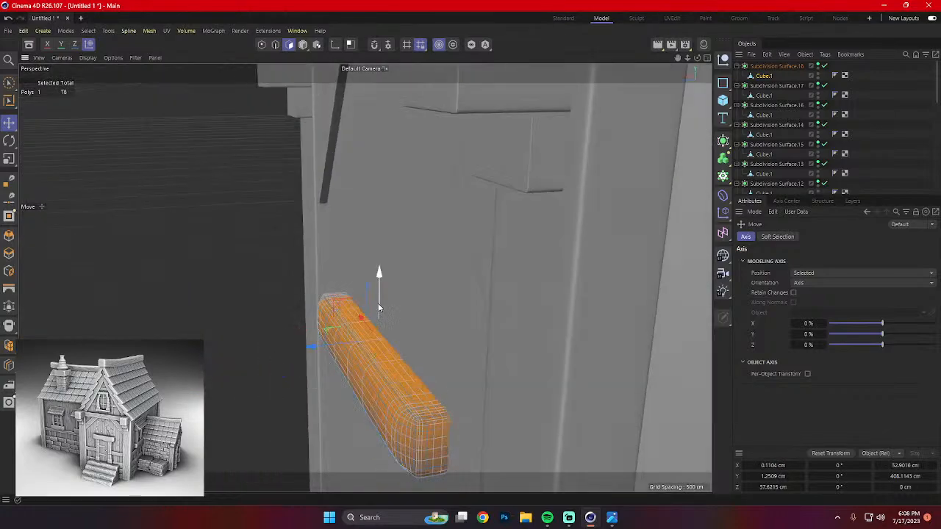
{"action": "left_click_drag", "start_coordinate": [377, 303], "coordinate": [379, 300]}
{"action": "key", "text": "ctrl+z"}
Turn off the beam's subdivision and add 12 evenly spaced loop cuts across its length.
{"action": "left_click_drag", "start_coordinate": [319, 322], "coordinate": [378, 239], "text": "alt"}
{"action": "left_click_drag", "start_coordinate": [438, 335], "coordinate": [470, 386], "text": "alt"}
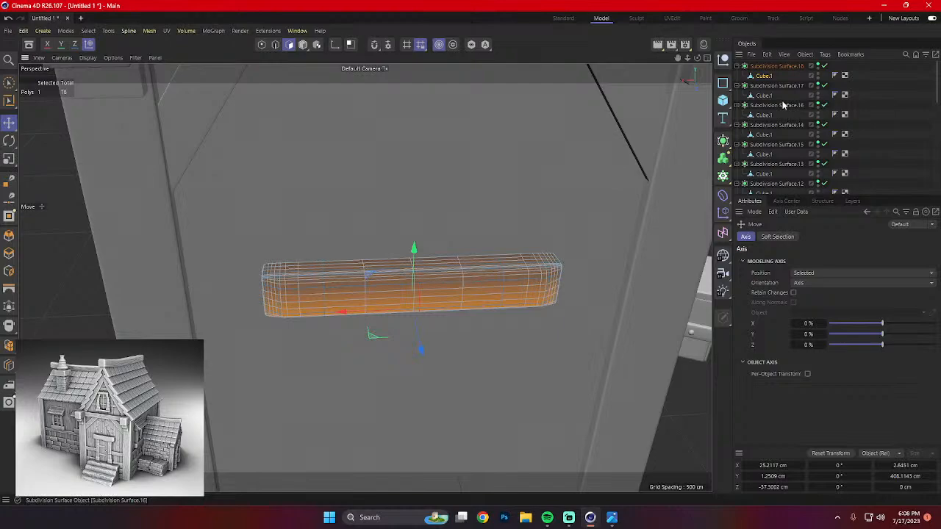
{"action": "left_click", "coordinate": [824, 66]}
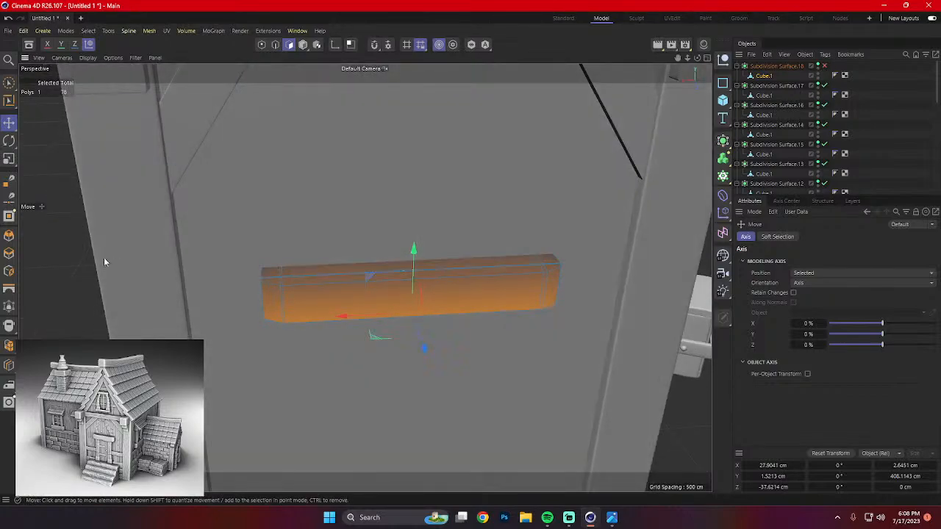
{"action": "left_click", "coordinate": [389, 281]}
{"action": "right_click", "coordinate": [239, 148]}
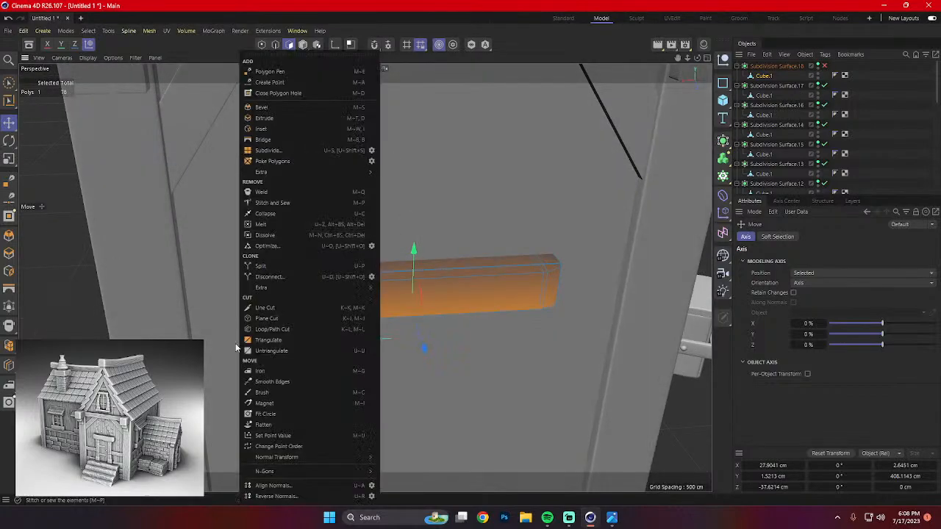
{"action": "left_click", "coordinate": [247, 337]}
{"action": "left_click", "coordinate": [417, 281]}
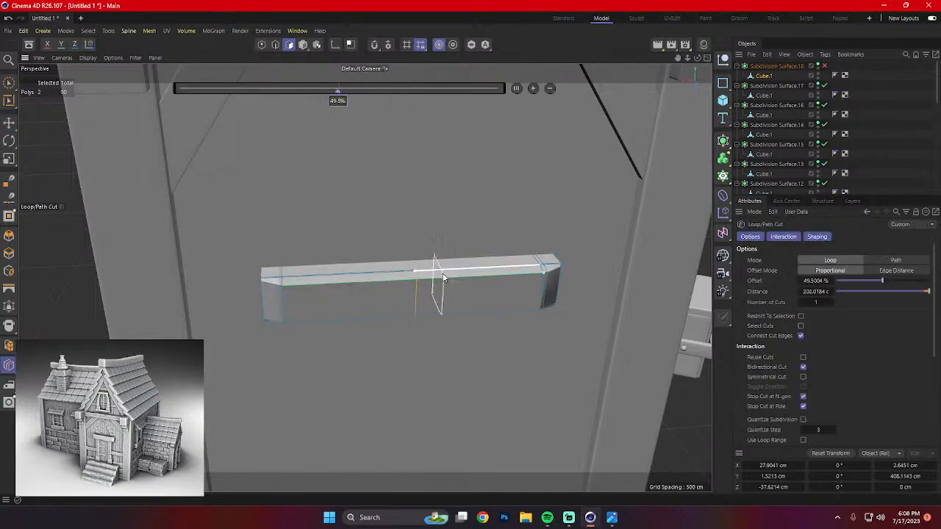
{"action": "left_click", "coordinate": [532, 89]}
{"action": "left_click", "coordinate": [532, 88]}
{"action": "left_click", "coordinate": [532, 88]}
{"action": "left_click", "coordinate": [532, 88]}
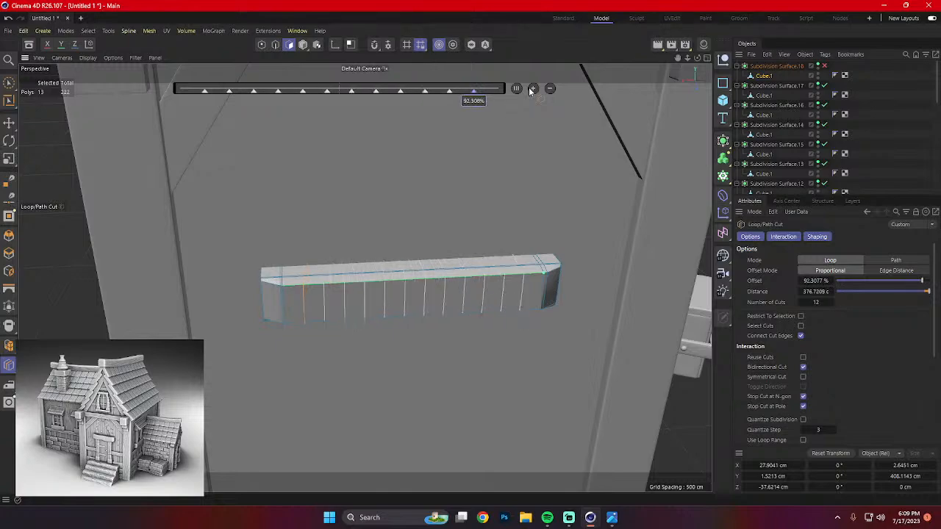
Try a loop cut around the beam's bevelled end and undo it.
{"action": "left_click", "coordinate": [555, 275]}
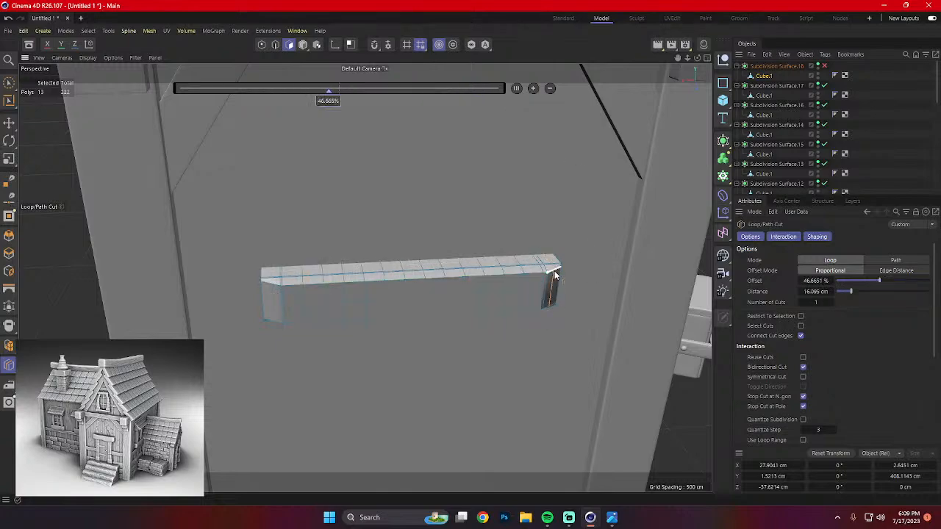
{"action": "left_click_drag", "start_coordinate": [500, 294], "coordinate": [403, 238], "text": "alt"}
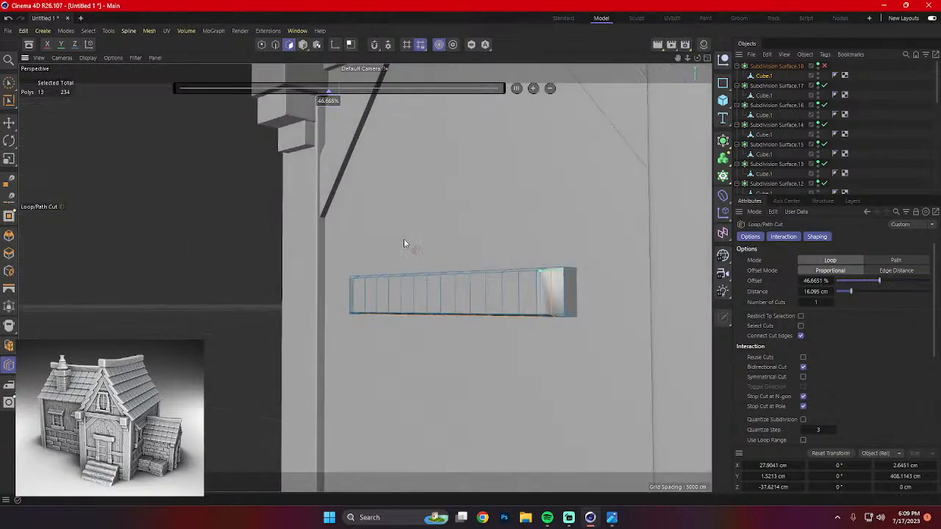
{"action": "key", "text": "ctrl+z"}
Add a loop cut at about 33% on the beam's underside plus one more loop cut, and turn its subdivision back on.
{"action": "left_click_drag", "start_coordinate": [528, 287], "coordinate": [569, 284], "text": "alt"}
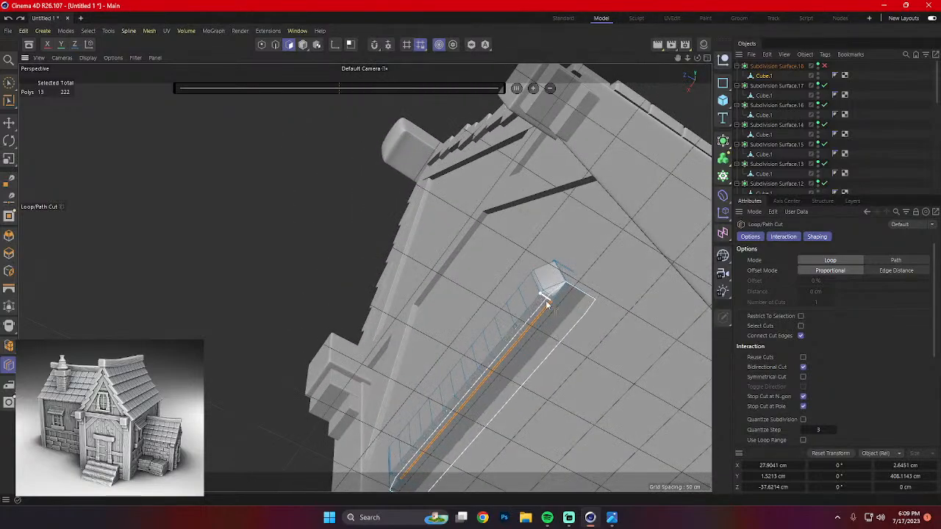
{"action": "left_click", "coordinate": [546, 297]}
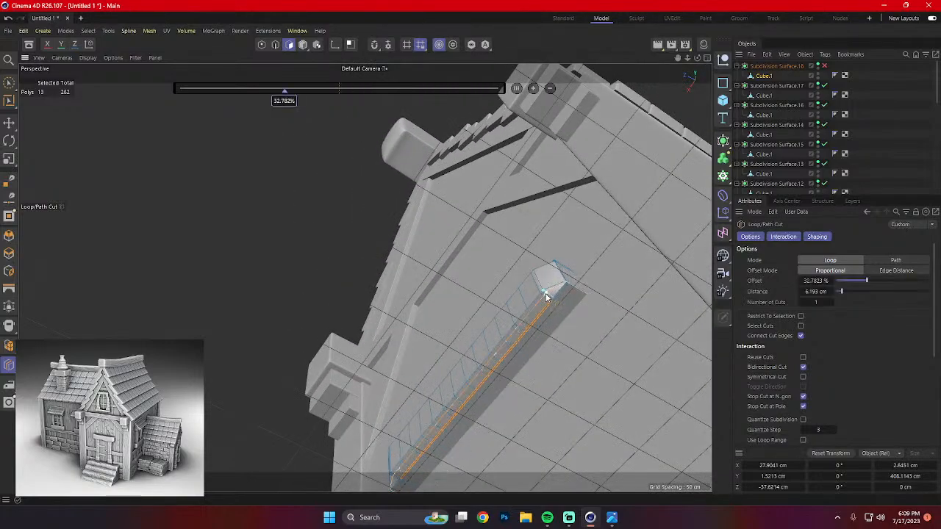
{"action": "left_click_drag", "start_coordinate": [547, 296], "coordinate": [499, 217], "text": "alt"}
{"action": "left_click", "coordinate": [544, 301]}
{"action": "left_click", "coordinate": [546, 271]}
{"action": "key", "text": "ctrl+z"}
{"action": "left_click_drag", "start_coordinate": [518, 269], "coordinate": [594, 313], "text": "alt"}
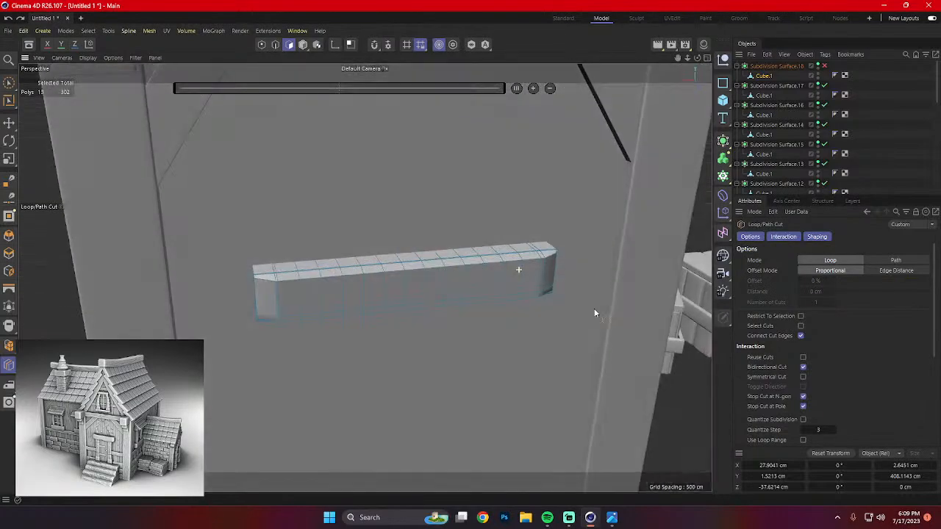
{"action": "left_click", "coordinate": [824, 67]}
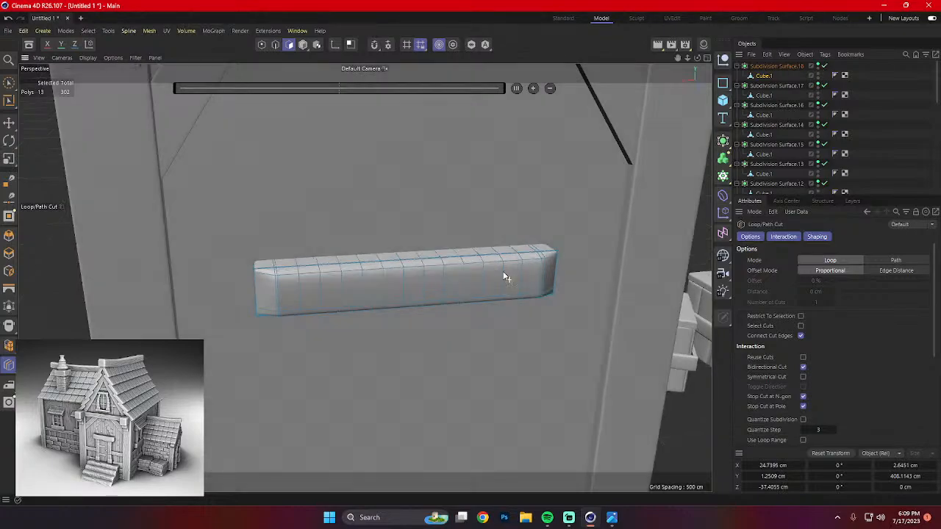
{"action": "left_click_drag", "start_coordinate": [504, 273], "coordinate": [448, 221], "text": "alt"}
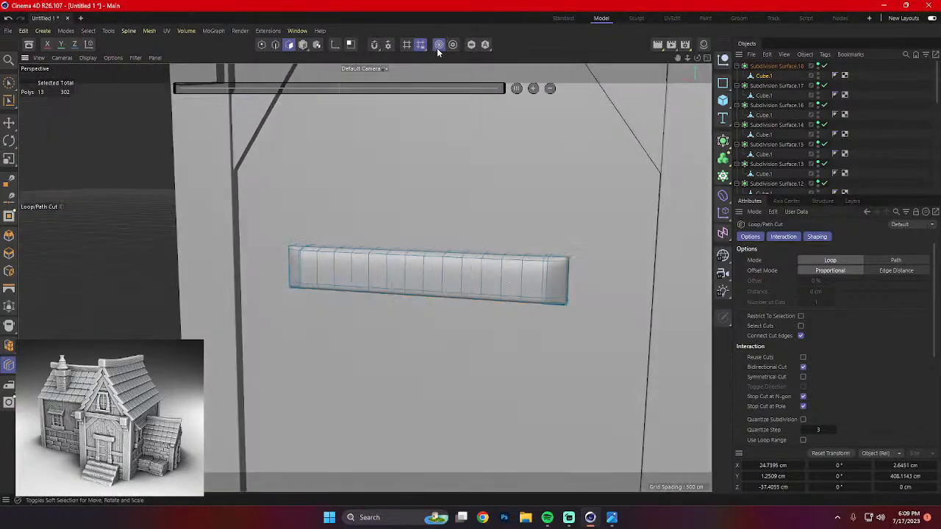
Try moving a single polygon at the middle of the beam's front face without soft selection.
{"action": "left_click", "coordinate": [437, 48]}
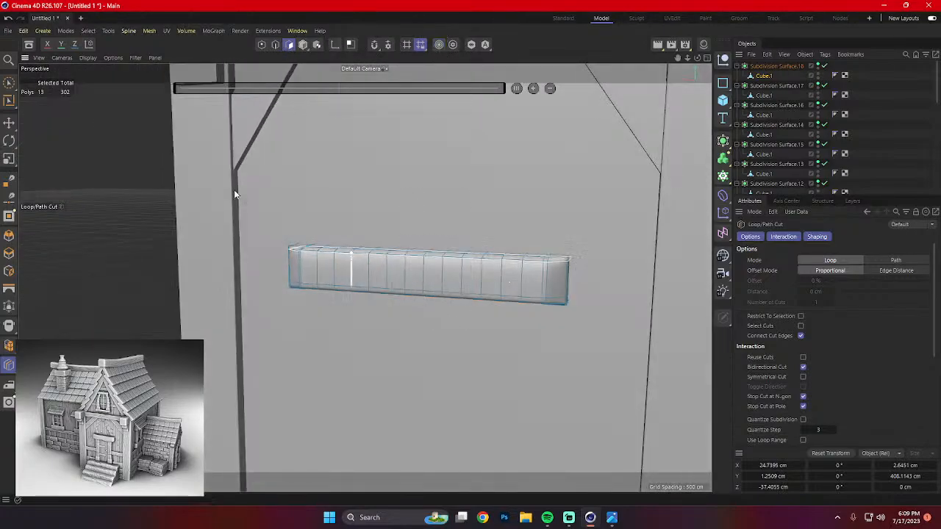
{"action": "key", "text": "e"}
{"action": "left_click", "coordinate": [433, 267]}
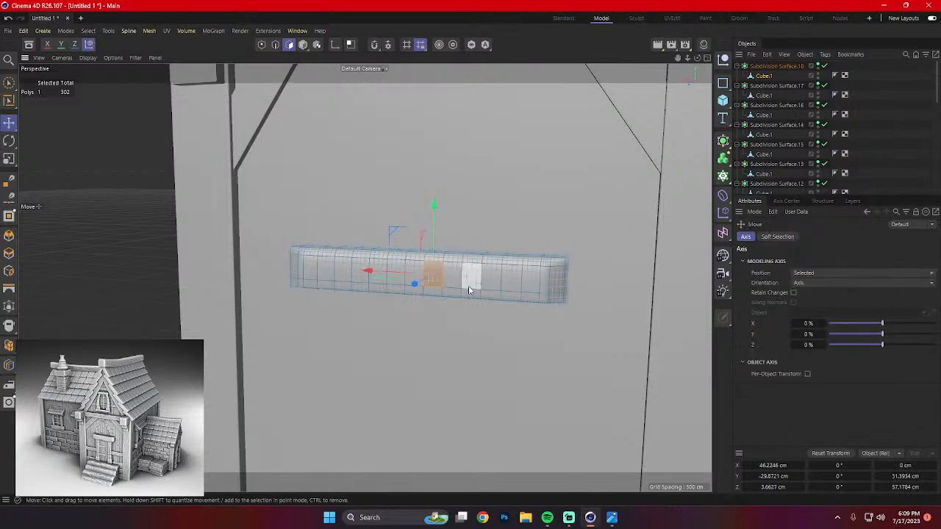
{"action": "left_click_drag", "start_coordinate": [433, 267], "coordinate": [401, 308], "text": "alt"}
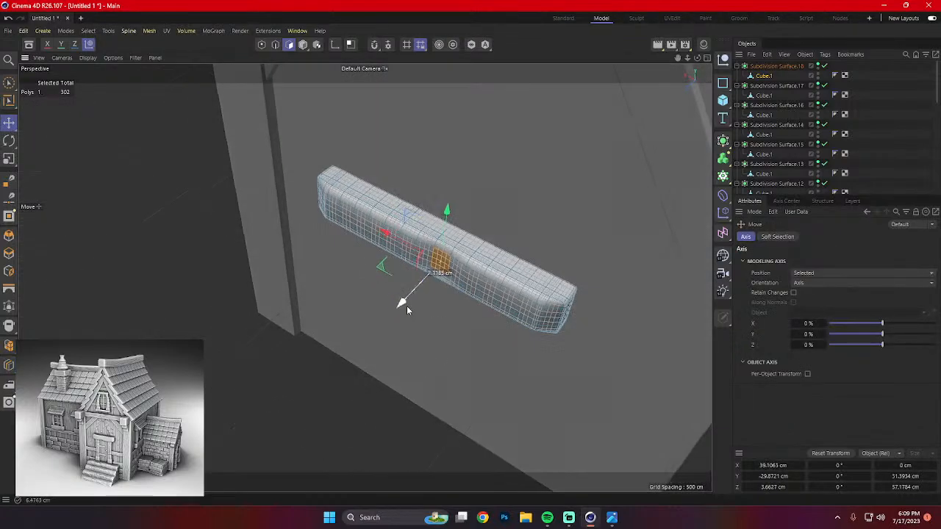
Turn on soft selection and nudge front polygons at the beam's middle and near its ends in depth for an uneven, worn shape.
{"action": "left_click", "coordinate": [438, 44]}
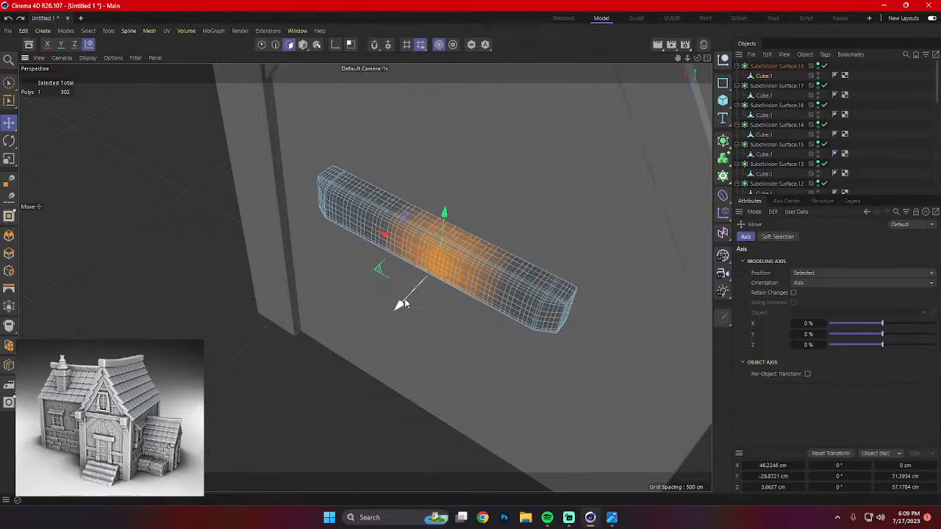
{"action": "left_click_drag", "start_coordinate": [393, 301], "coordinate": [398, 297]}
{"action": "left_click", "coordinate": [363, 225]}
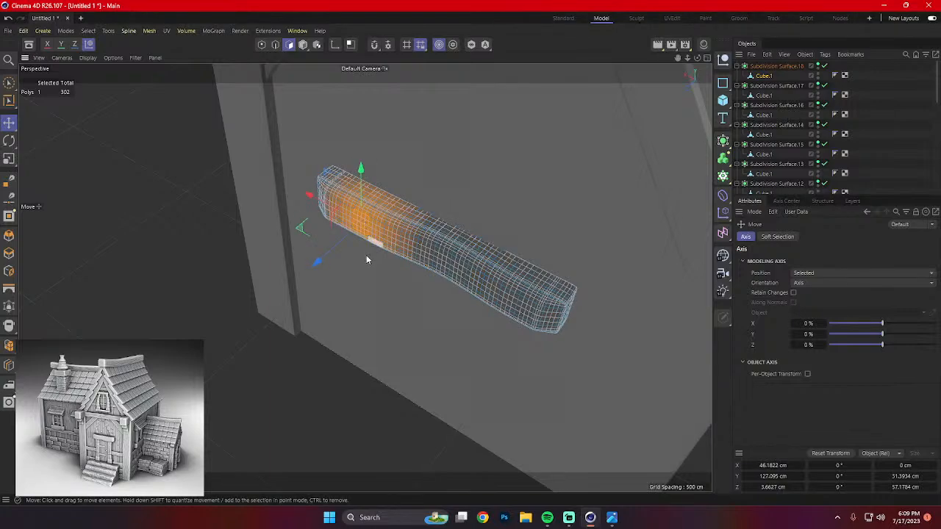
{"action": "left_click", "coordinate": [550, 318]}
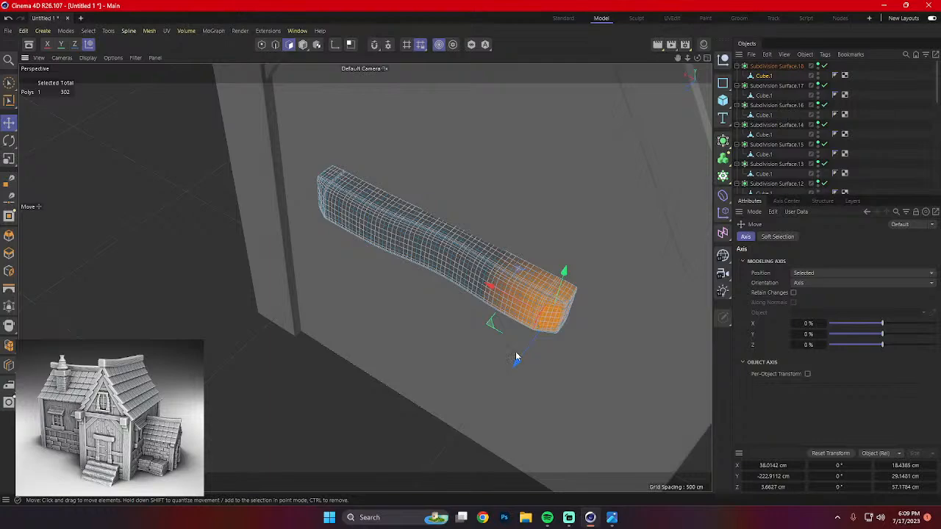
{"action": "left_click", "coordinate": [333, 206]}
{"action": "left_click_drag", "start_coordinate": [300, 237], "coordinate": [304, 235]}
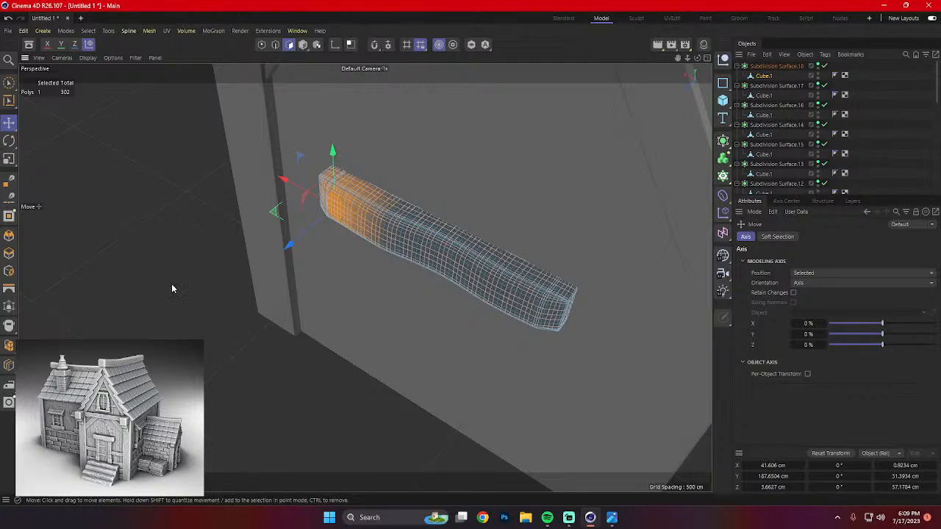
Return to whole-object editing, adjust the beam's depth against the wall slightly, and deselect it.
{"action": "left_click_drag", "start_coordinate": [383, 372], "coordinate": [456, 221], "text": "alt"}
{"action": "left_click", "coordinate": [303, 45]}
{"action": "mouse_move", "coordinate": [61, 166]}
{"action": "left_mouse_down", "text": "alt"}
{"action": "mouse_move", "coordinate": [230, 210]}
{"action": "mouse_move", "coordinate": [219, 193]}
{"action": "mouse_move", "coordinate": [257, 278]}
{"action": "left_mouse_up", "text": "alt"}
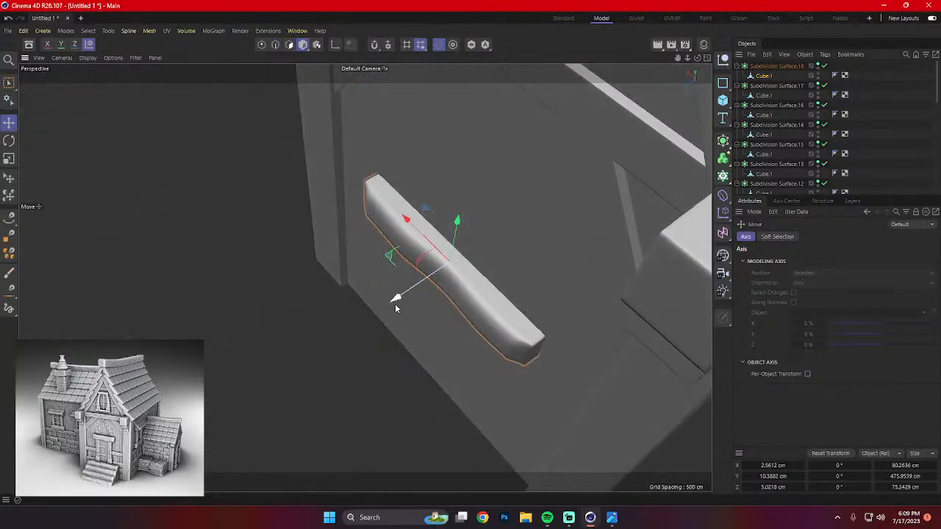
{"action": "mouse_move", "coordinate": [396, 303]}
{"action": "left_mouse_down"}
{"action": "mouse_move", "coordinate": [407, 302]}
{"action": "mouse_move", "coordinate": [395, 308]}
{"action": "left_mouse_up"}
{"action": "left_click", "coordinate": [316, 353]}
{"action": "left_click_drag", "start_coordinate": [316, 353], "coordinate": [397, 338], "text": "alt"}
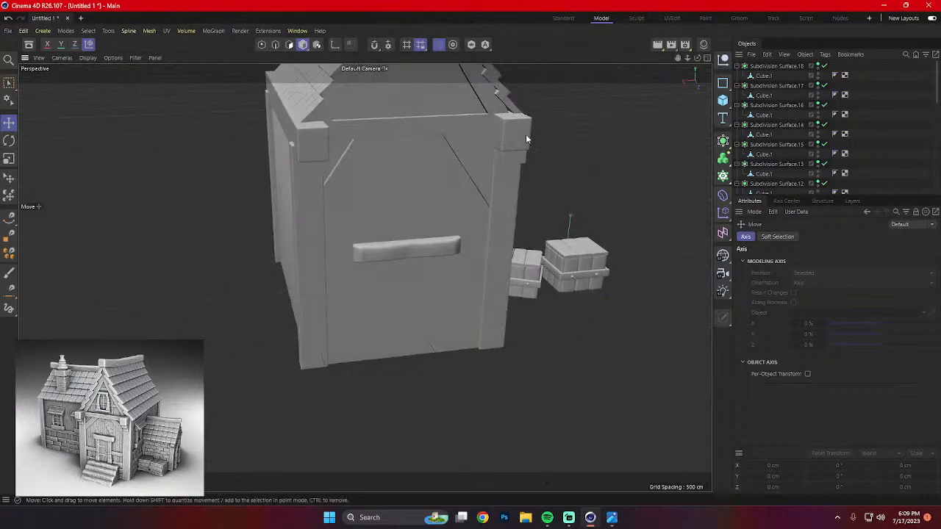
Select the front corner post nearest the crates and show the scene in the four-view layout.
{"action": "left_click", "coordinate": [504, 246]}
{"action": "left_click_drag", "start_coordinate": [503, 246], "coordinate": [470, 220], "text": "alt"}
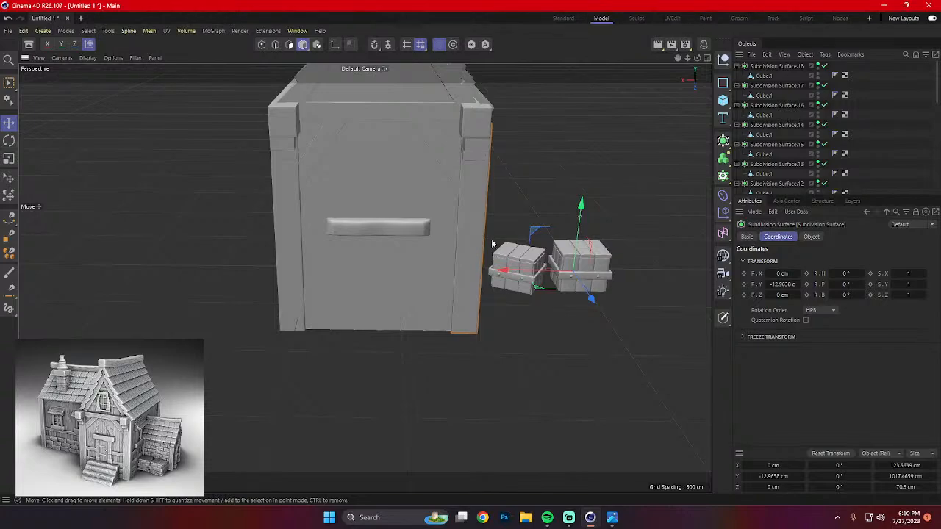
{"action": "middle_click", "coordinate": [504, 265]}
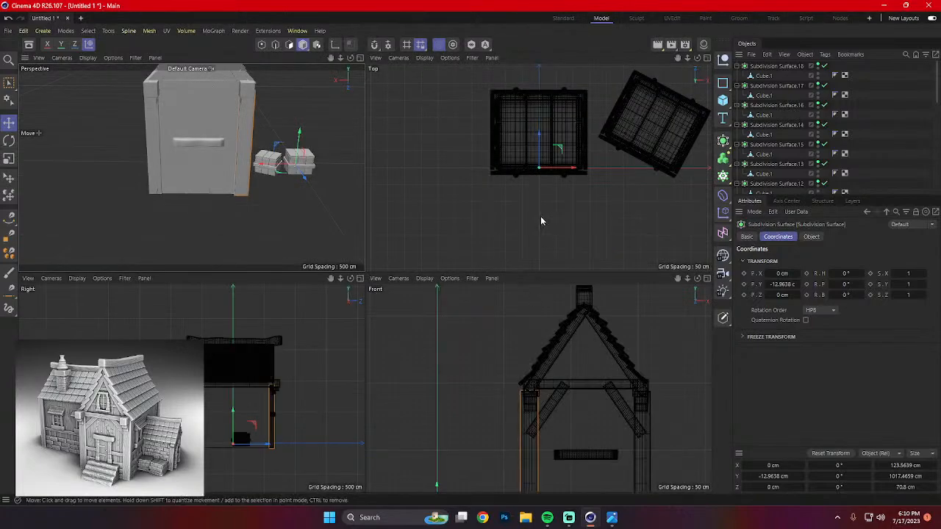
Reposition the corner post's axis to the middle of the post, at about X 676, Y 388, Z 621 cm.
{"action": "left_click_drag", "start_coordinate": [273, 163], "coordinate": [226, 163]}
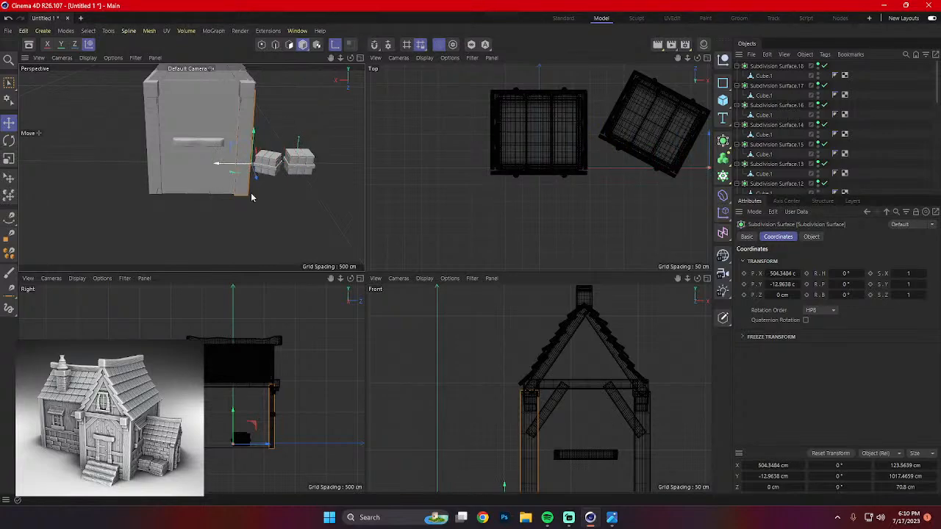
{"action": "left_click_drag", "start_coordinate": [269, 446], "coordinate": [303, 447]}
{"action": "left_click_drag", "start_coordinate": [272, 411], "coordinate": [277, 381]}
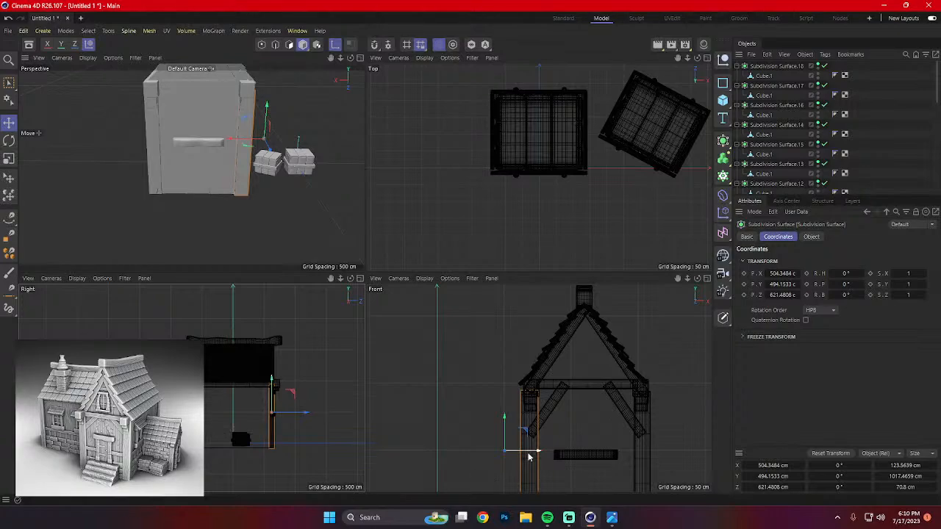
{"action": "mouse_move", "coordinate": [528, 457]}
{"action": "left_mouse_down"}
{"action": "mouse_move", "coordinate": [555, 456]}
{"action": "mouse_move", "coordinate": [527, 450]}
{"action": "left_mouse_up"}
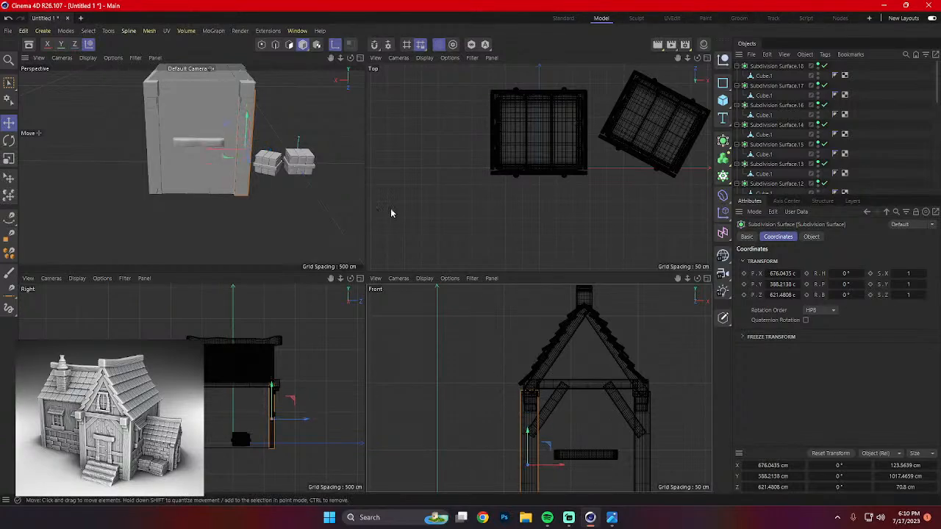
Duplicate the corner post sideways toward the door lintel, placing the copy at about X 933 cm.
{"action": "middle_click", "coordinate": [334, 188]}
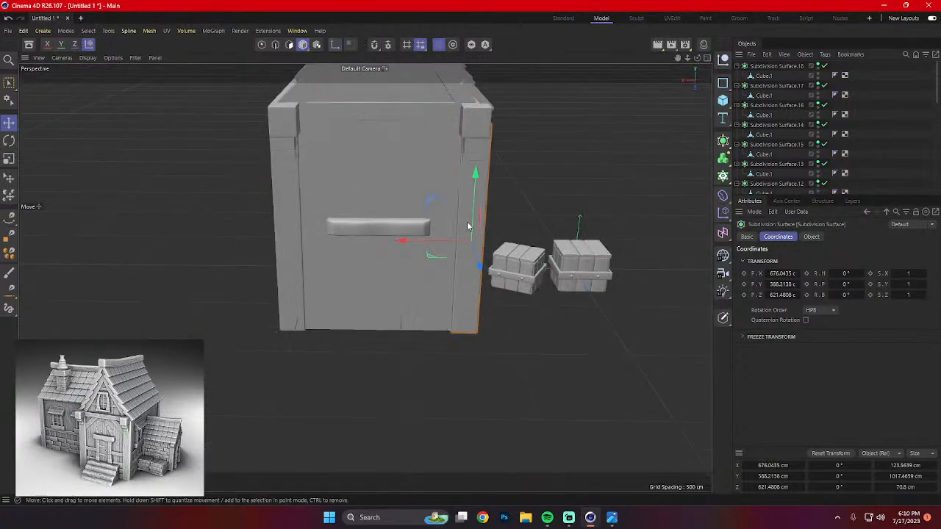
{"action": "left_click_drag", "start_coordinate": [409, 244], "coordinate": [356, 241]}
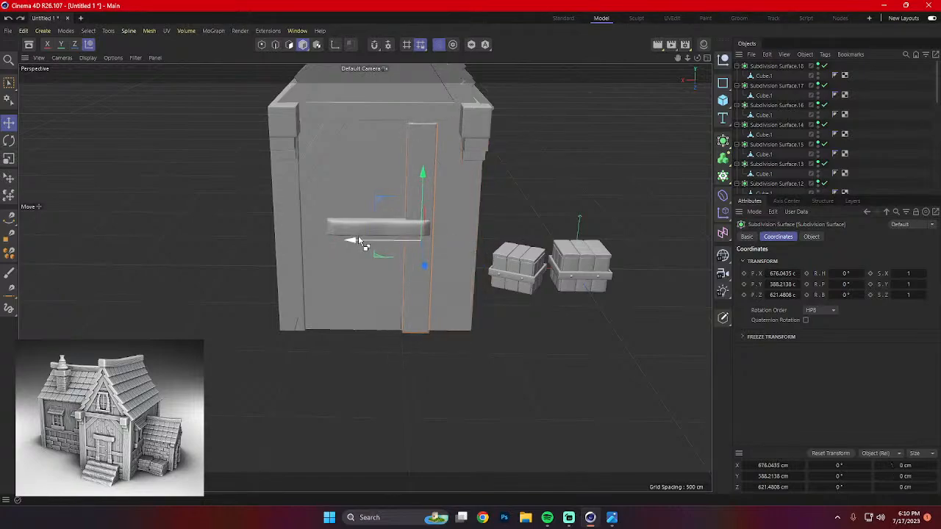
{"action": "left_click_drag", "start_coordinate": [421, 245], "coordinate": [361, 249]}
Thin the copied post to about 23 cm deep and pull it out in front of the wall to about Z 955 cm.
{"action": "key", "text": "t"}
{"action": "left_click_drag", "start_coordinate": [464, 278], "coordinate": [357, 297], "text": "alt"}
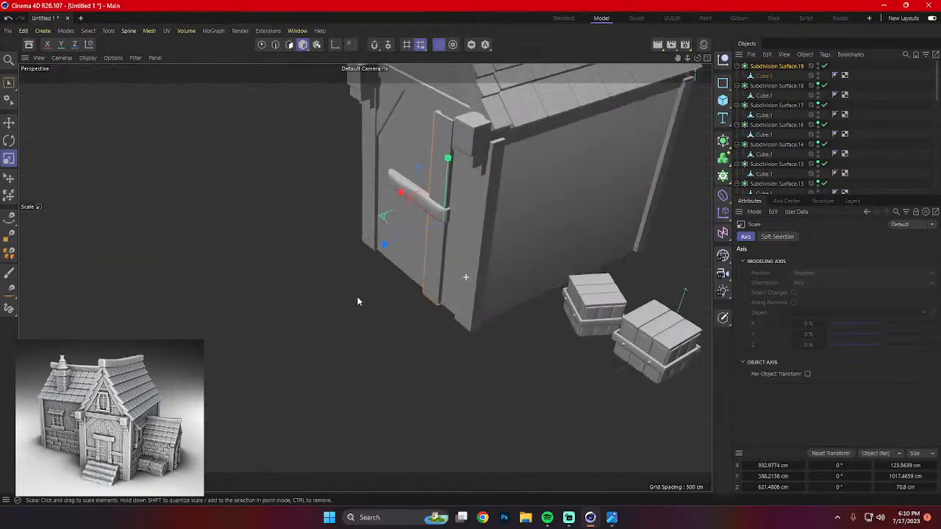
{"action": "key", "text": "e"}
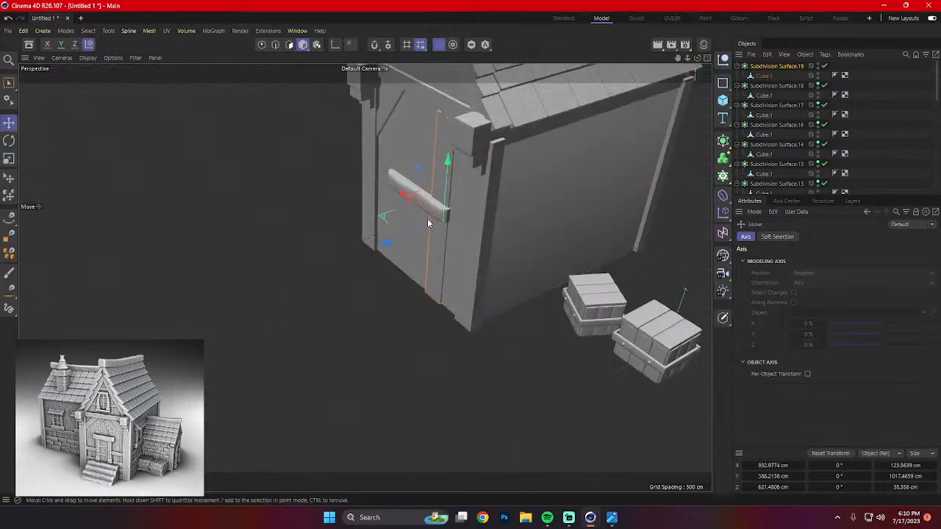
{"action": "left_click_drag", "start_coordinate": [393, 243], "coordinate": [352, 256]}
{"action": "key", "text": "r"}
{"action": "key", "text": "t"}
{"action": "key", "text": "e"}
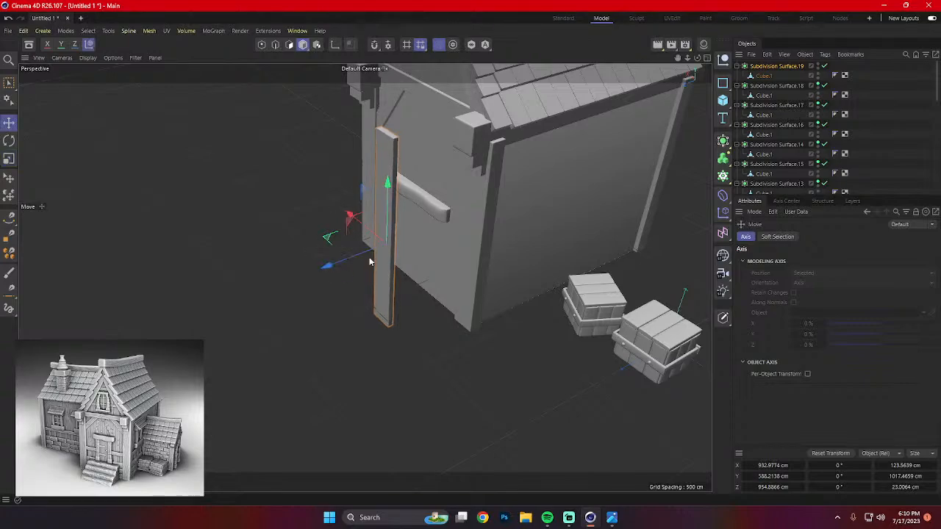
Scale the copied post down to about 89 cm wide and 622 cm high.
{"action": "key", "text": "t"}
{"action": "left_click_drag", "start_coordinate": [352, 219], "coordinate": [390, 187]}
{"action": "left_click_drag", "start_coordinate": [399, 261], "coordinate": [427, 243], "text": "alt"}
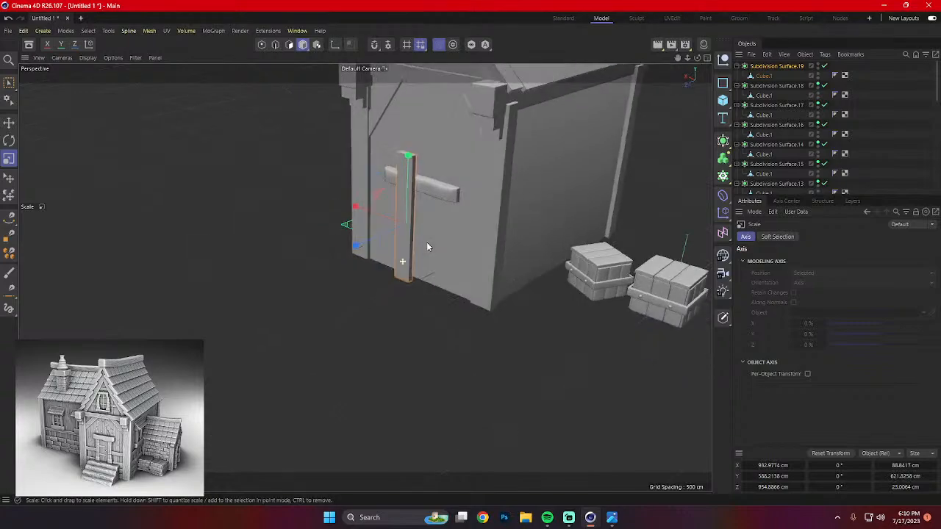
Lower the post to about Y 189 cm and set it back against the wall at about Z 650 cm.
{"action": "key", "text": "e"}
{"action": "left_click_drag", "start_coordinate": [409, 159], "coordinate": [410, 177]}
{"action": "left_click_drag", "start_coordinate": [366, 260], "coordinate": [416, 256]}
{"action": "left_click_drag", "start_coordinate": [449, 171], "coordinate": [486, 223]}
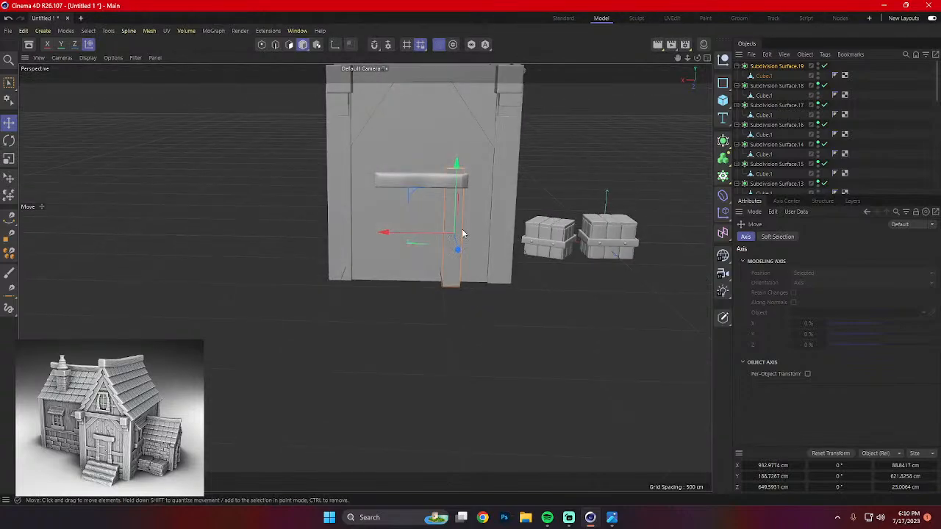
Shorten the horizontal door lintel along its length.
{"action": "scroll", "coordinate": [429, 195], "scroll_direction": "up", "scroll_amount": 1}
{"action": "left_click", "coordinate": [426, 156]}
{"action": "key", "text": "t"}
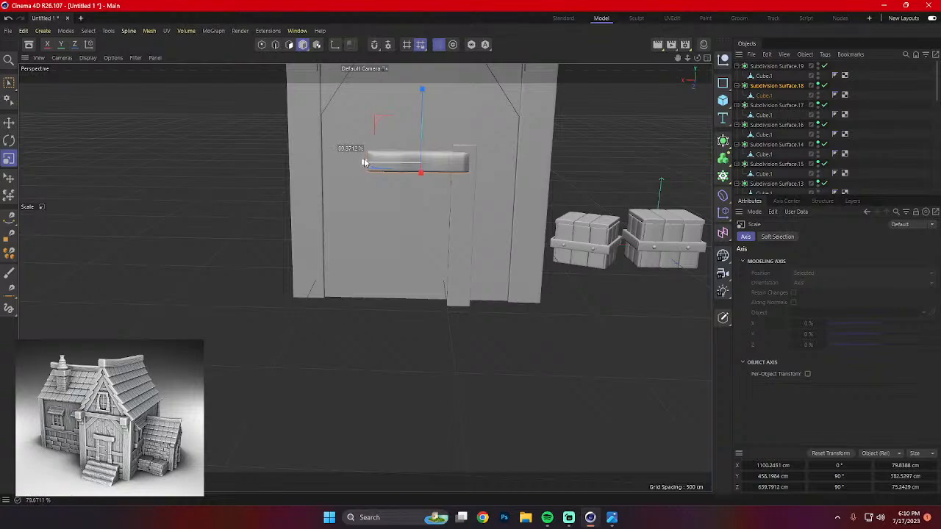
{"action": "left_click_drag", "start_coordinate": [366, 161], "coordinate": [368, 161]}
{"action": "key", "text": "e"}
Narrow the door post to about 64 cm and shift it under the lintel's right end, at about X 967 cm.
{"action": "left_click", "coordinate": [470, 207]}
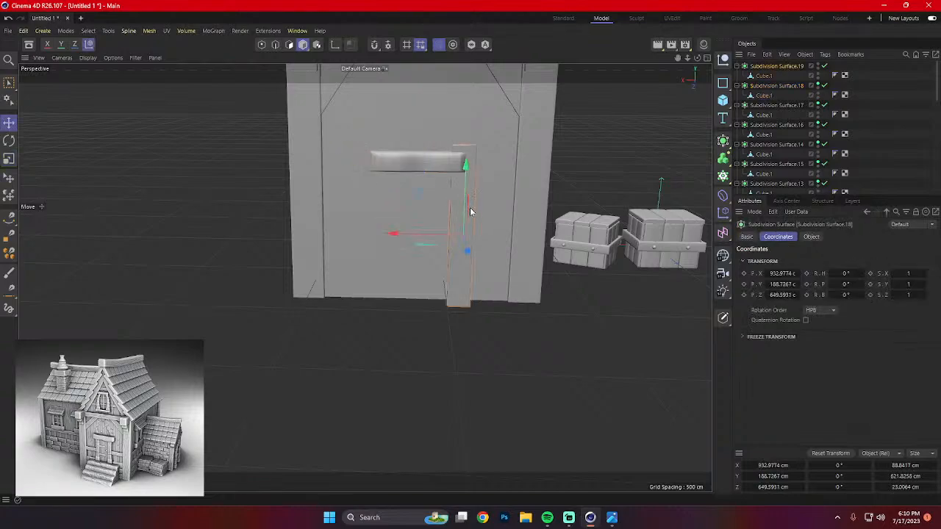
{"action": "scroll", "coordinate": [472, 210], "scroll_direction": "up", "scroll_amount": 4}
{"action": "key", "text": "t"}
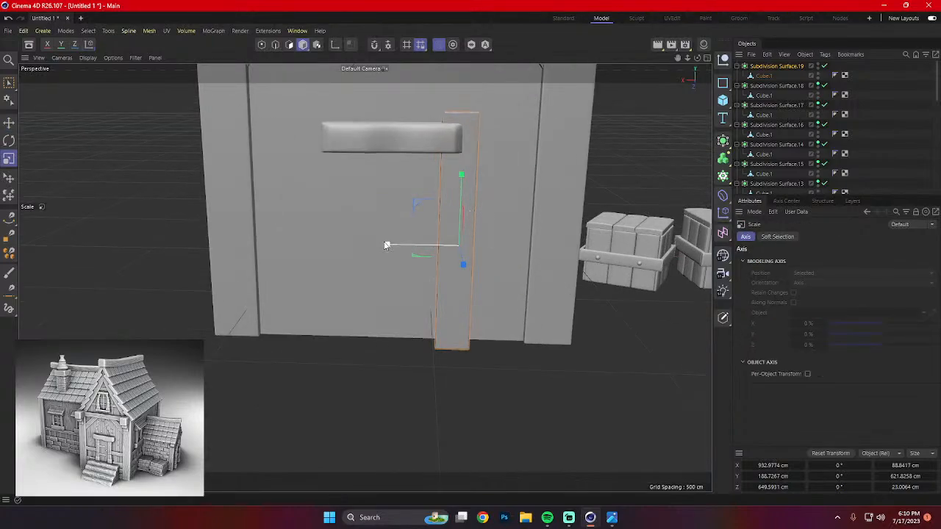
{"action": "left_click_drag", "start_coordinate": [409, 251], "coordinate": [406, 252]}
{"action": "key", "text": "e"}
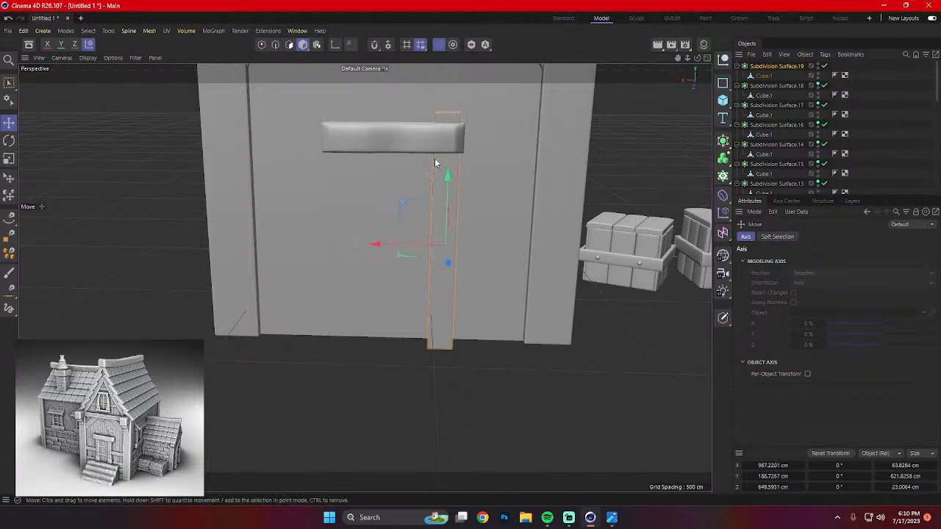
Shorten the door post to about 525 cm high and duplicate it under the lintel's left end at about X 1237 cm.
{"action": "key", "text": "t"}
{"action": "left_click_drag", "start_coordinate": [448, 177], "coordinate": [477, 222]}
{"action": "key", "text": "e"}
{"action": "left_click_drag", "start_coordinate": [404, 247], "coordinate": [390, 197]}
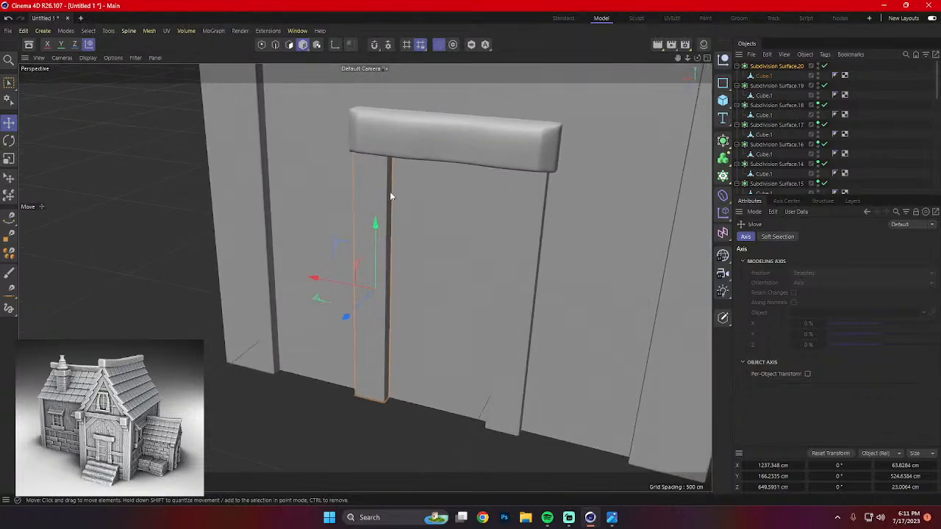
Switch to edge editing on the mesh of the left door post.
{"action": "left_click", "coordinate": [274, 45]}
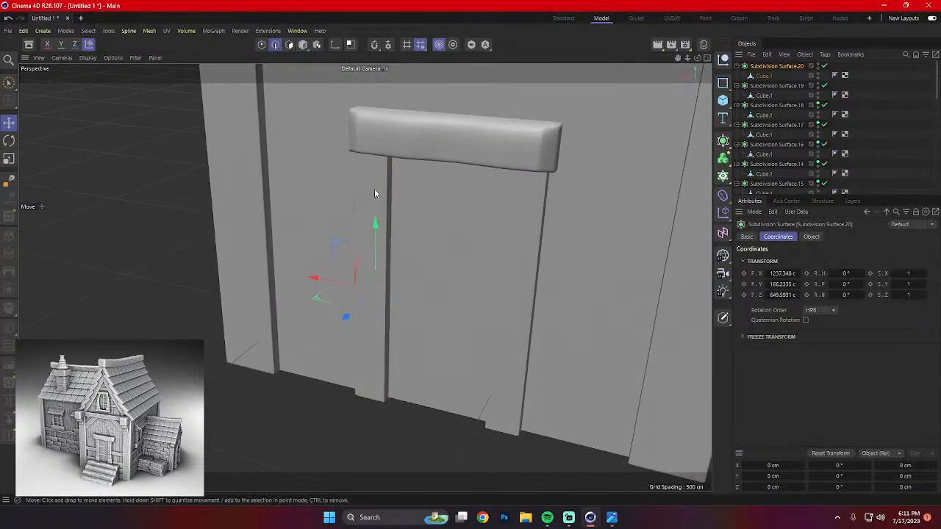
{"action": "left_click", "coordinate": [303, 45]}
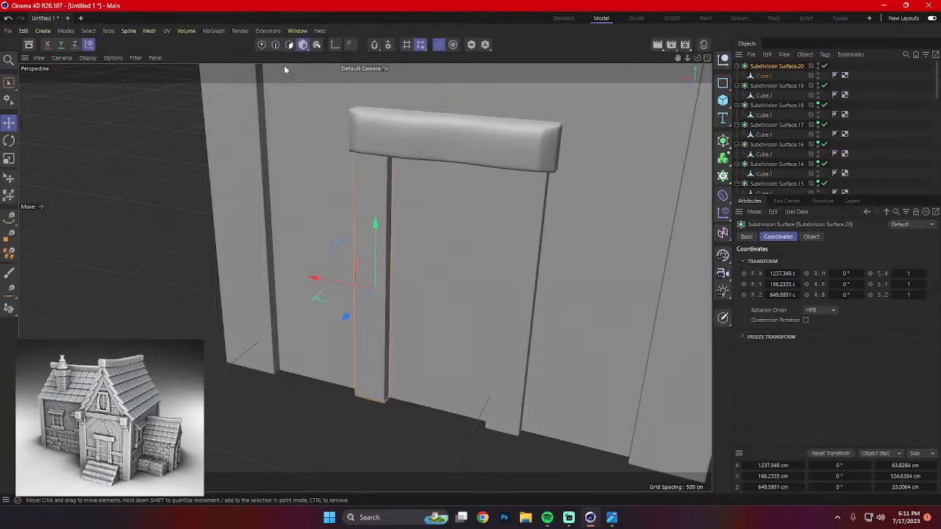
{"action": "left_click", "coordinate": [276, 46]}
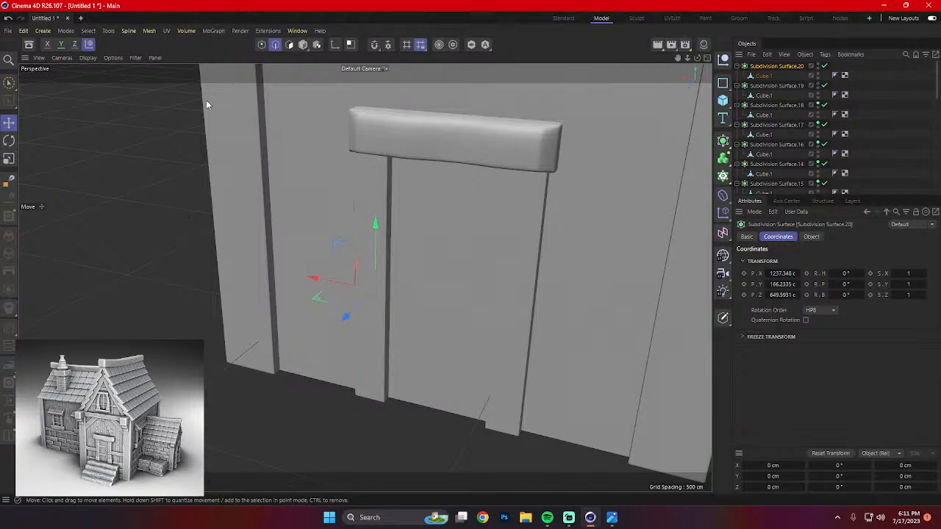
{"action": "left_click", "coordinate": [367, 213]}
{"action": "scroll", "coordinate": [367, 209], "scroll_direction": "up", "scroll_amount": 3}
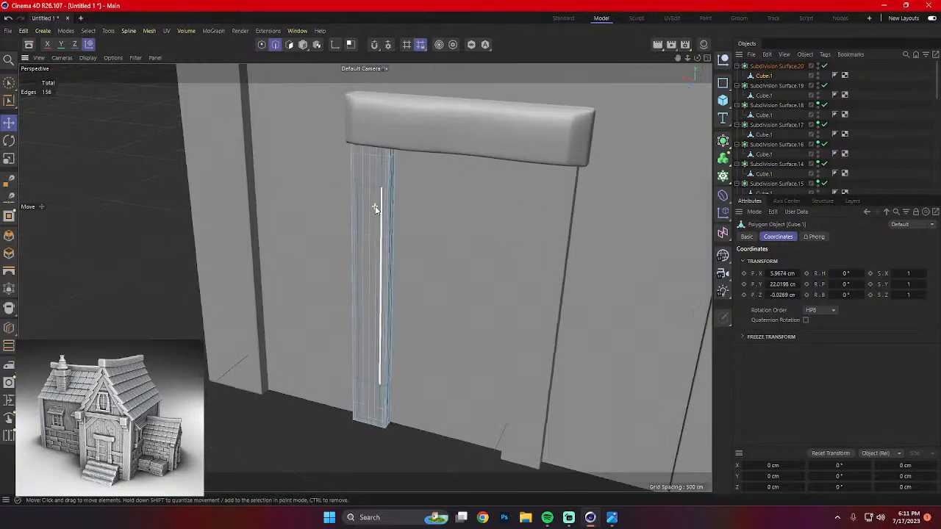
Try to bevel the upper edge loop of the left door post.
{"action": "double_click", "coordinate": [370, 185]}
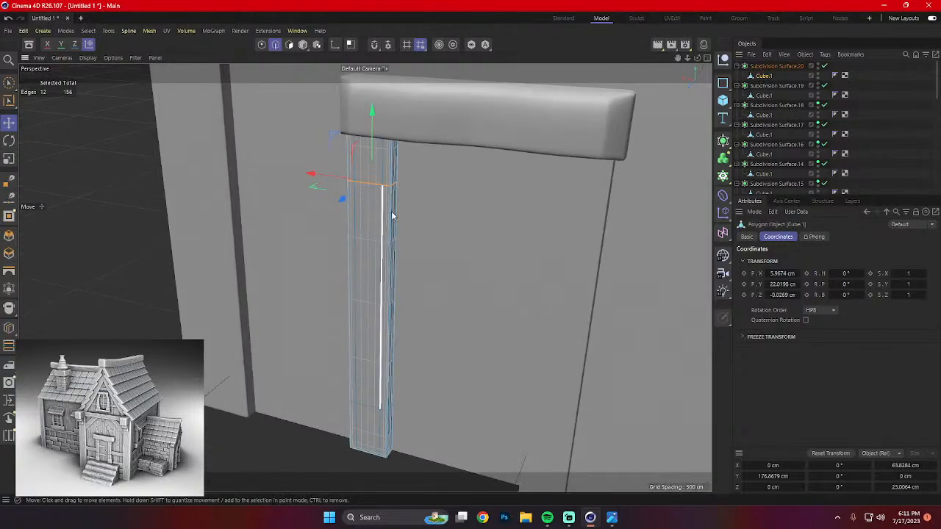
{"action": "left_click_drag", "start_coordinate": [392, 212], "coordinate": [430, 197], "text": "alt"}
{"action": "right_click", "coordinate": [440, 196]}
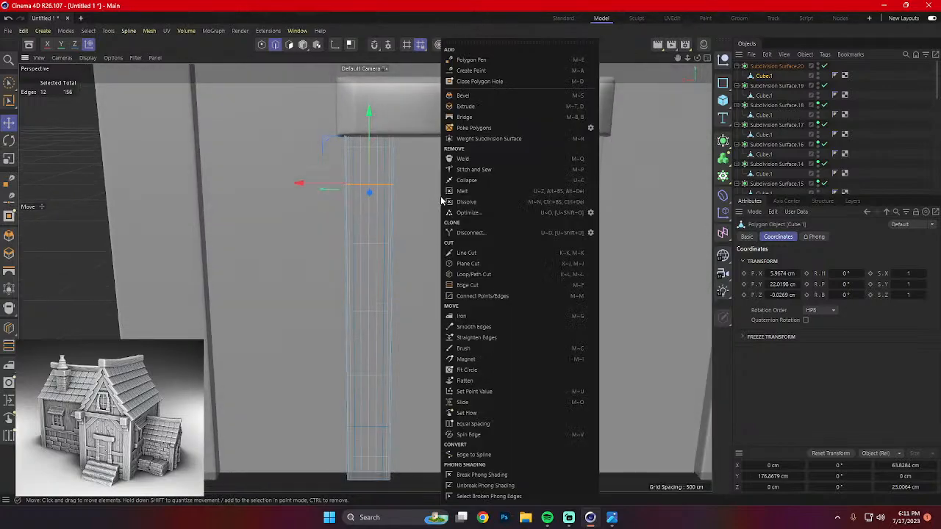
{"action": "left_click", "coordinate": [478, 101]}
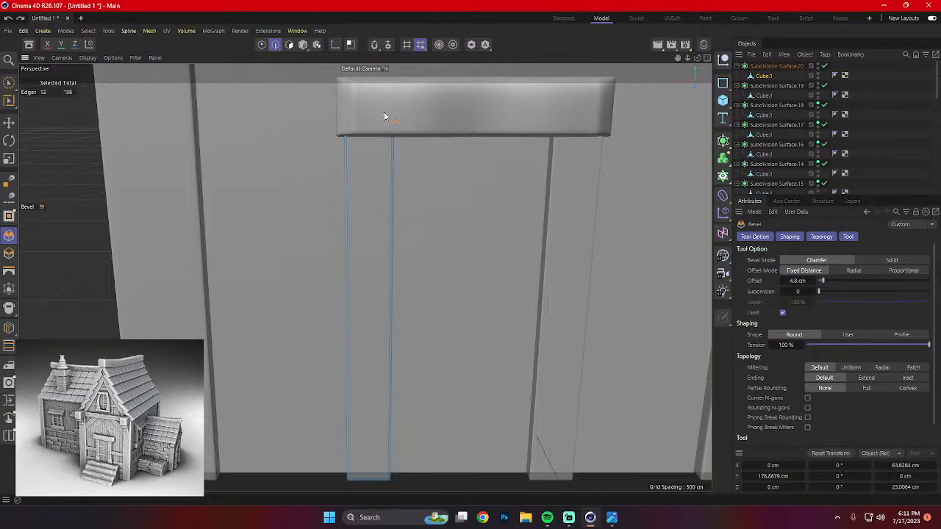
{"action": "left_click", "coordinate": [764, 77]}
{"action": "left_click_drag", "start_coordinate": [428, 180], "coordinate": [371, 71], "text": "alt"}
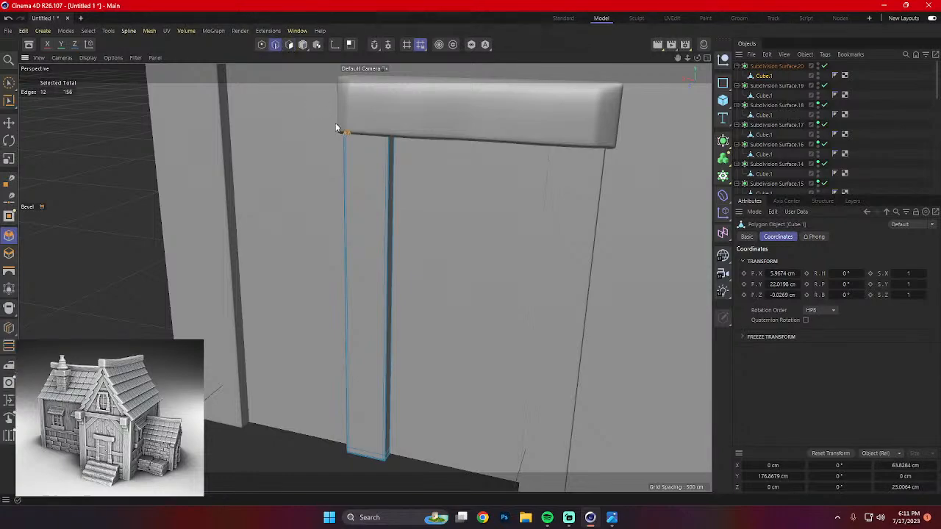
Add two horizontal loop cuts to the left door post, near its upper end at about 87% and lower down at about 64%.
{"action": "right_click", "coordinate": [321, 197]}
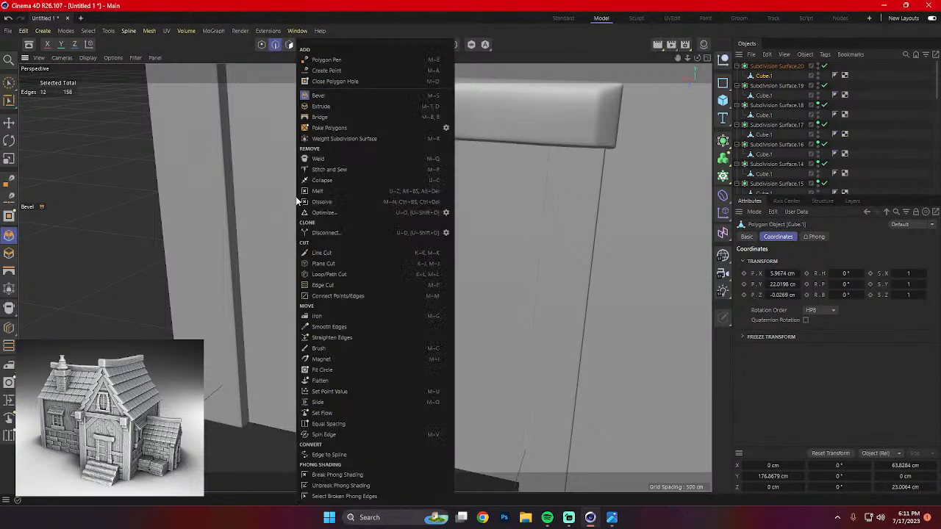
{"action": "left_click", "coordinate": [324, 274]}
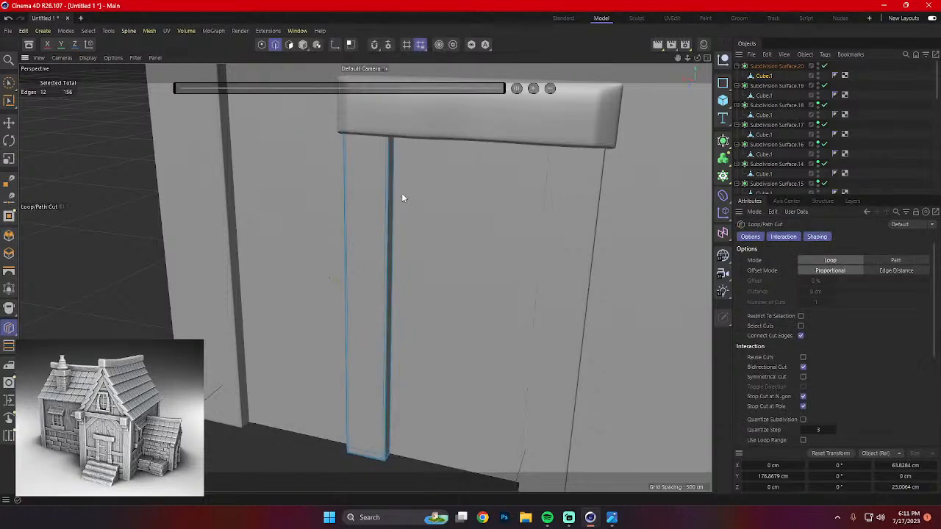
{"action": "left_click", "coordinate": [397, 235]}
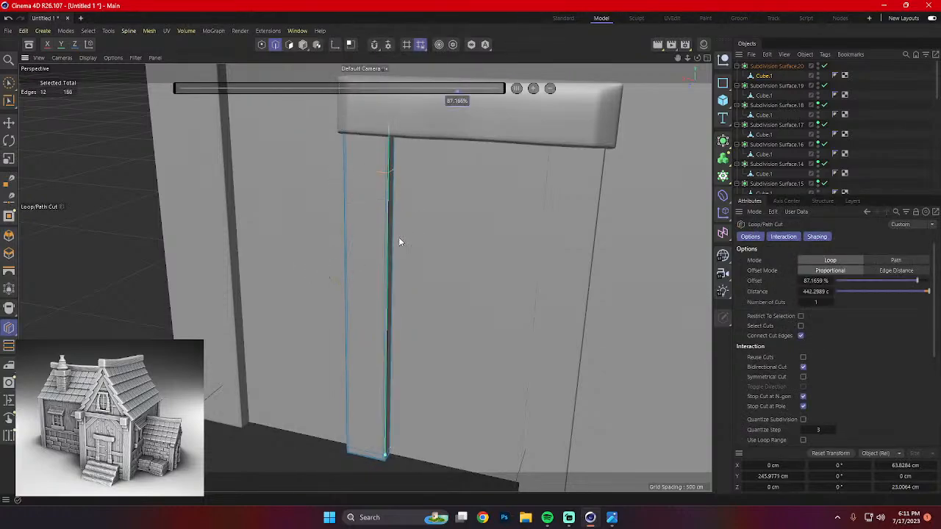
{"action": "left_click", "coordinate": [390, 361]}
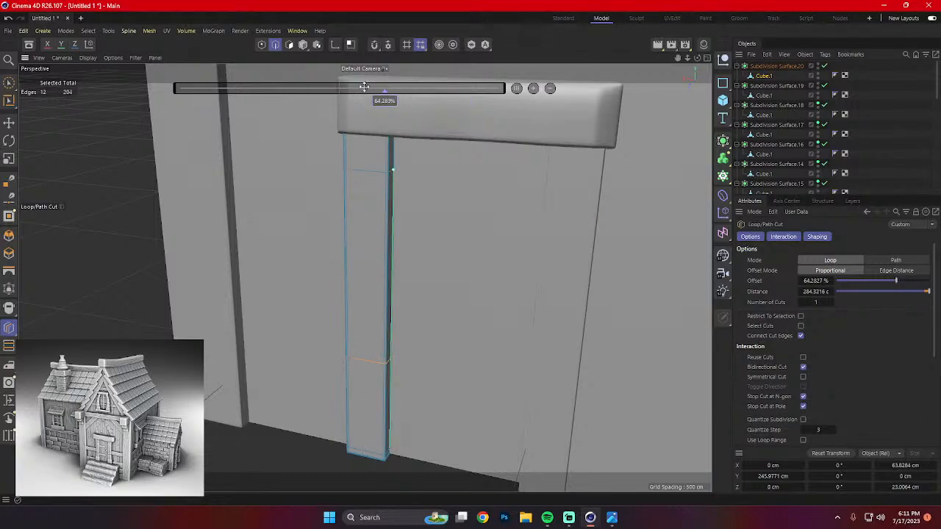
Disable the left door post's subdivision smoothing and select both newly cut edge loops.
{"action": "left_click", "coordinate": [10, 122]}
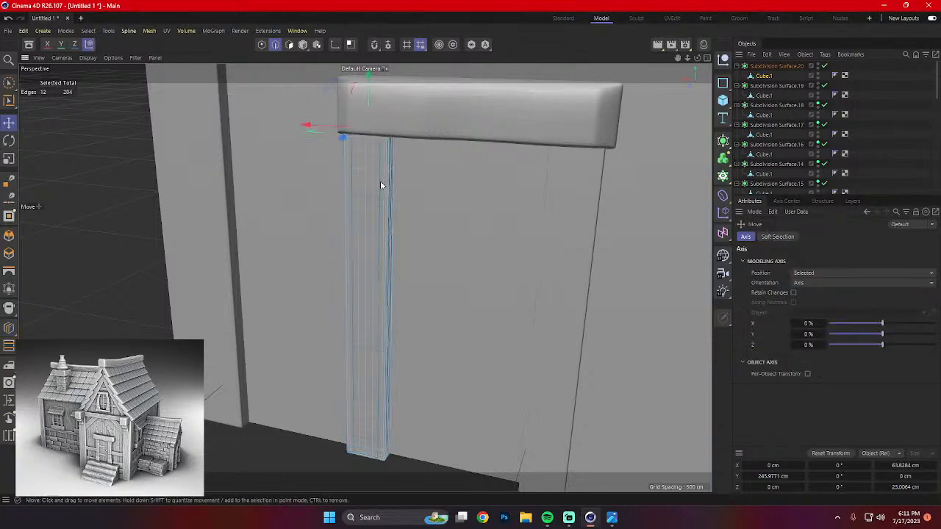
{"action": "scroll", "coordinate": [376, 169], "scroll_direction": "up", "scroll_amount": 2}
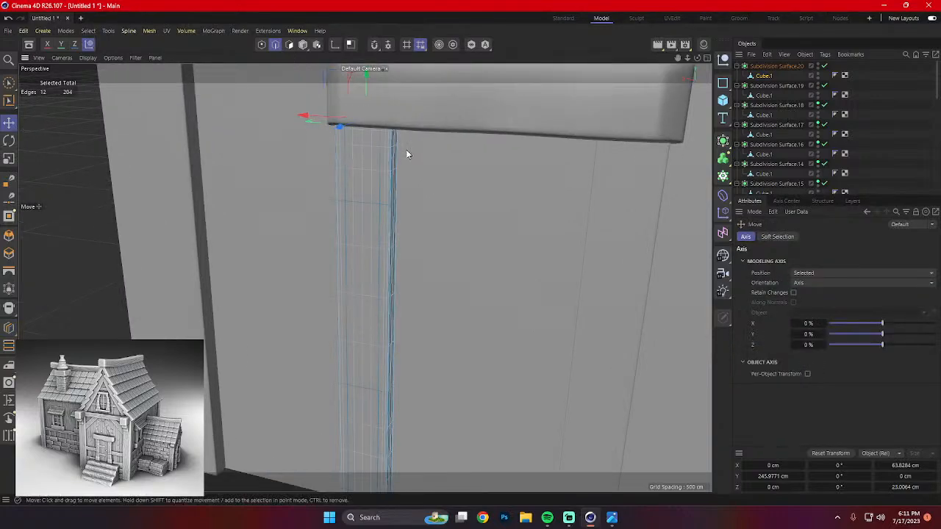
{"action": "scroll", "coordinate": [406, 152], "scroll_direction": "up", "scroll_amount": 2}
{"action": "left_click_drag", "start_coordinate": [405, 182], "coordinate": [376, 188], "text": "alt"}
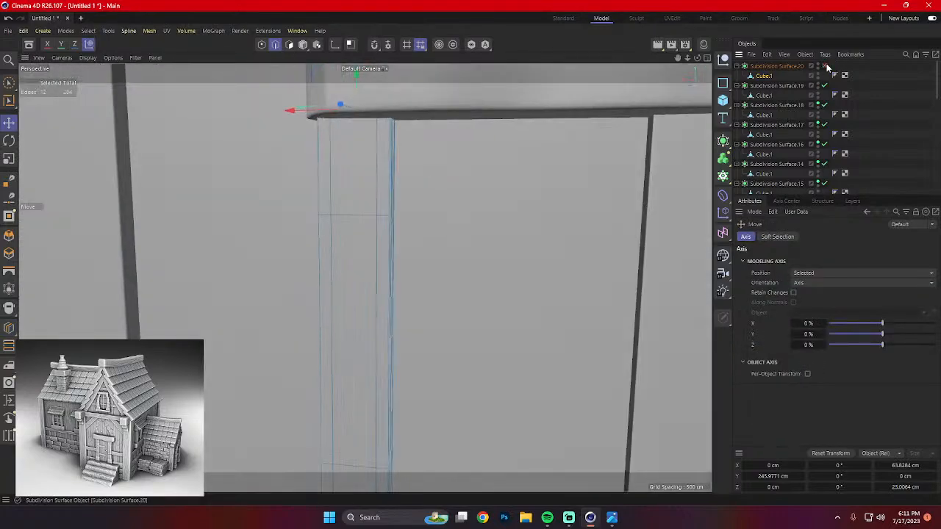
{"action": "double_click", "coordinate": [360, 176]}
{"action": "middle_click_drag", "start_coordinate": [397, 450], "coordinate": [406, 400], "text": "alt"}
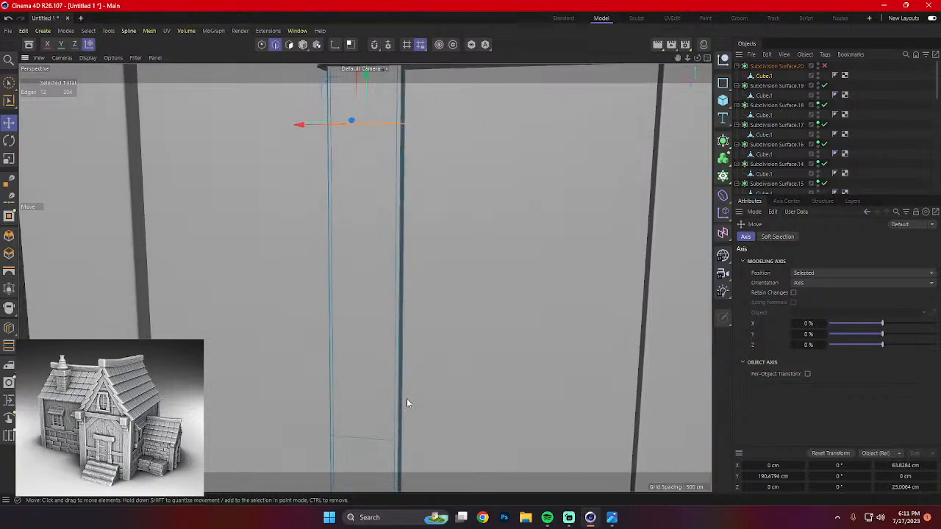
{"action": "double_click", "coordinate": [362, 440], "text": "shift"}
Bevel the two selected edge loops with a 3.1 cm offset.
{"action": "right_click", "coordinate": [483, 295]}
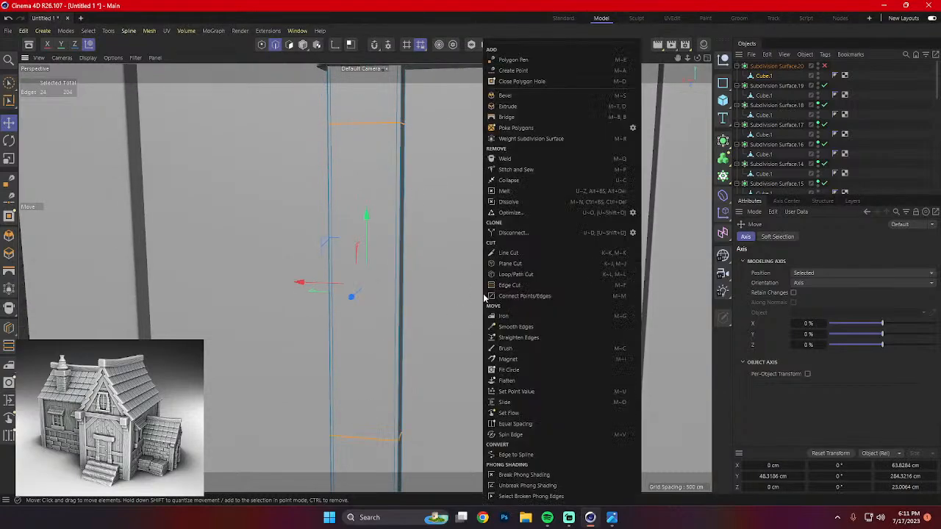
{"action": "left_click", "coordinate": [505, 95]}
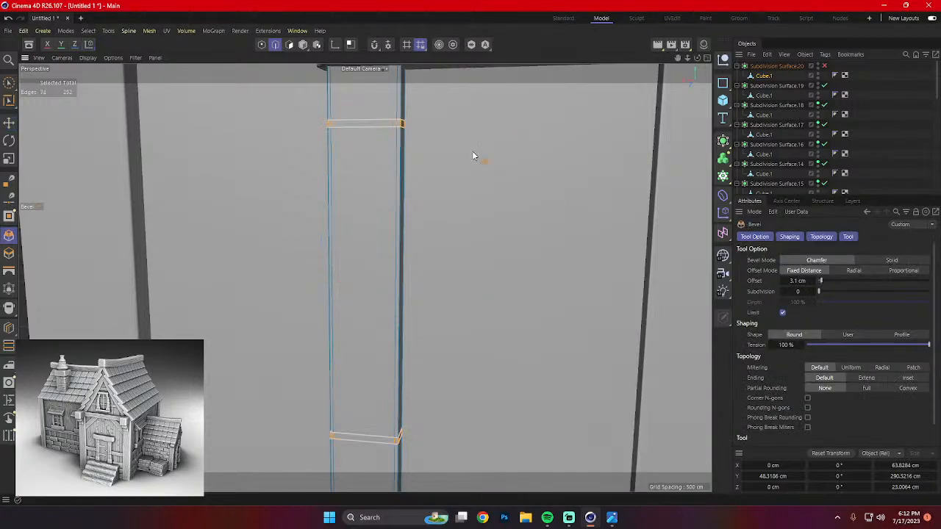
{"action": "key", "text": "s"}
Extrude the beveled bands on the left door post with a -2.1 cm offset.
{"action": "right_click", "coordinate": [487, 181]}
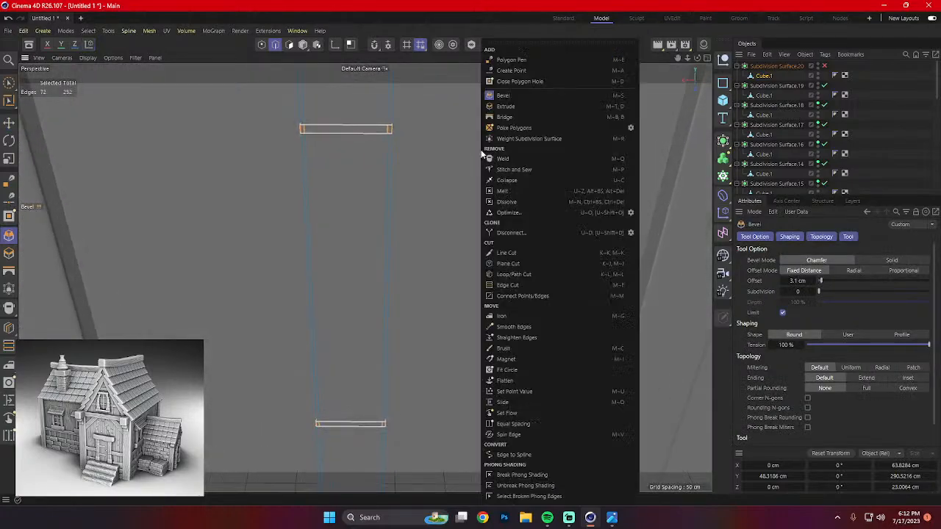
{"action": "left_click", "coordinate": [523, 108]}
{"action": "left_click_drag", "start_coordinate": [541, 130], "coordinate": [523, 131]}
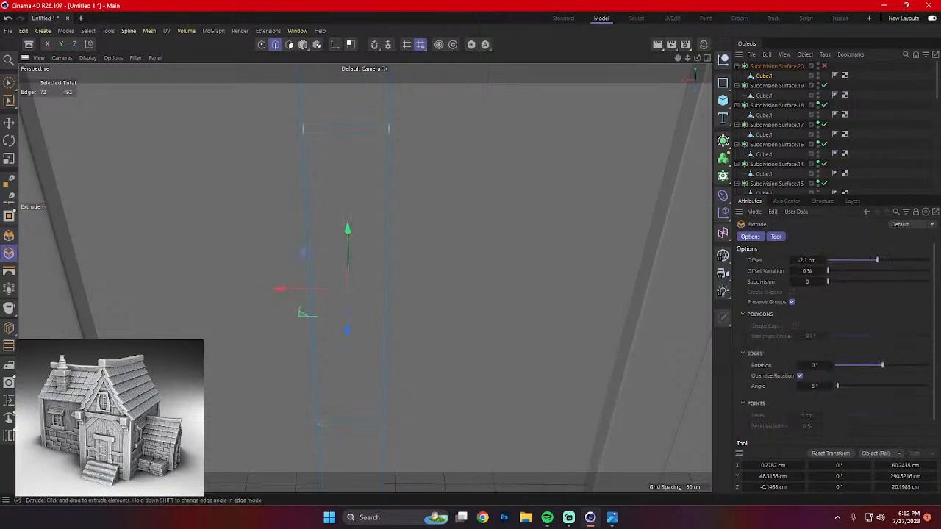
{"action": "scroll", "coordinate": [454, 152], "scroll_direction": "up", "scroll_amount": 2}
{"action": "left_click_drag", "start_coordinate": [420, 155], "coordinate": [379, 136], "text": "alt"}
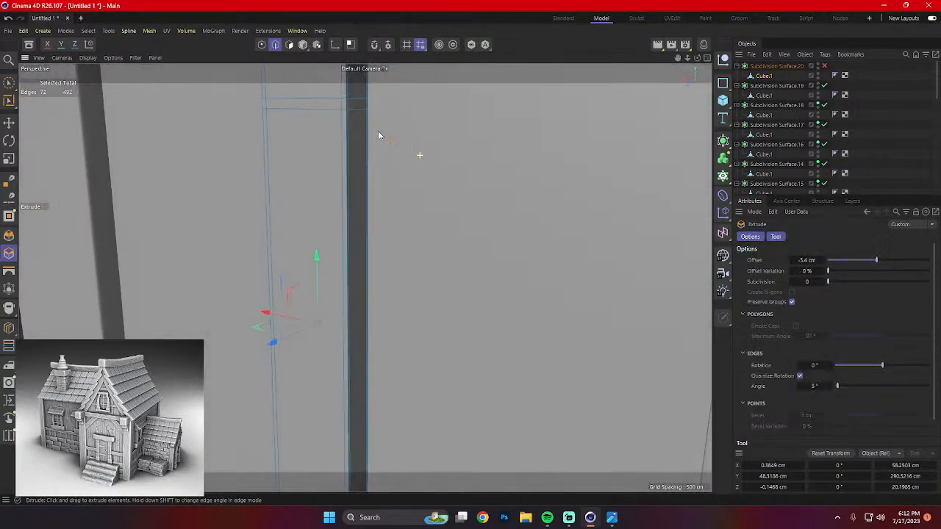
{"action": "key", "text": "s"}
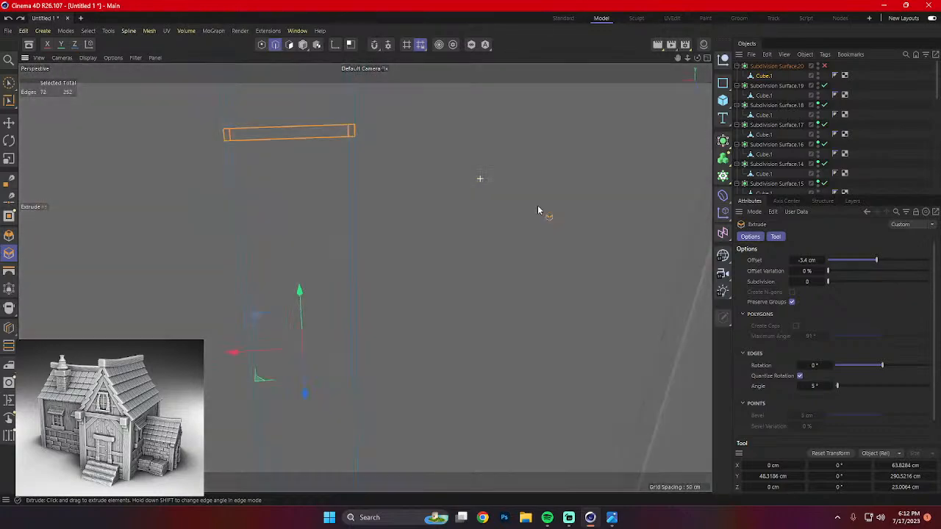
{"action": "right_click", "coordinate": [517, 172]}
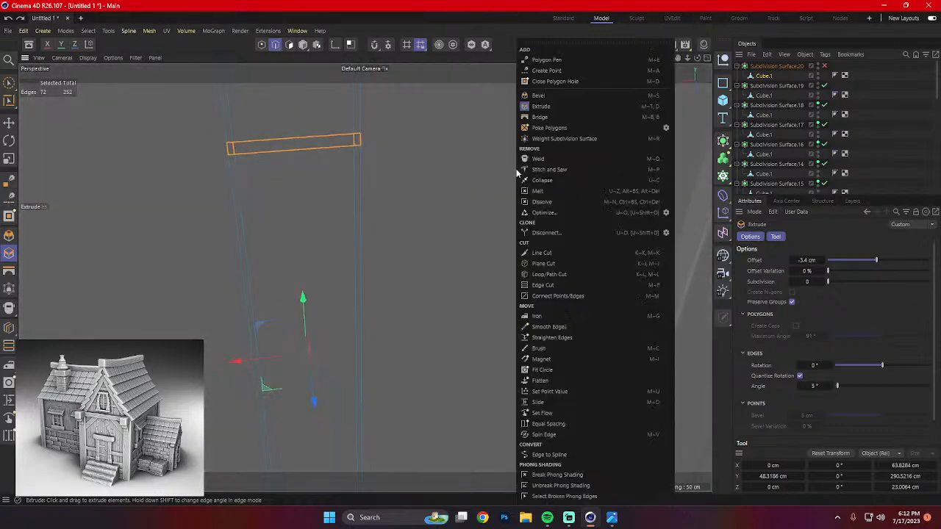
{"action": "left_click", "coordinate": [471, 165]}
{"action": "key", "text": "s"}
{"action": "left_click_drag", "start_coordinate": [546, 145], "coordinate": [555, 125]}
{"action": "key", "text": "ctrl+z"}
{"action": "left_click", "coordinate": [9, 158]}
{"action": "key", "text": "ctrl+z"}
{"action": "scroll", "coordinate": [553, 134], "scroll_direction": "up", "scroll_amount": 1}
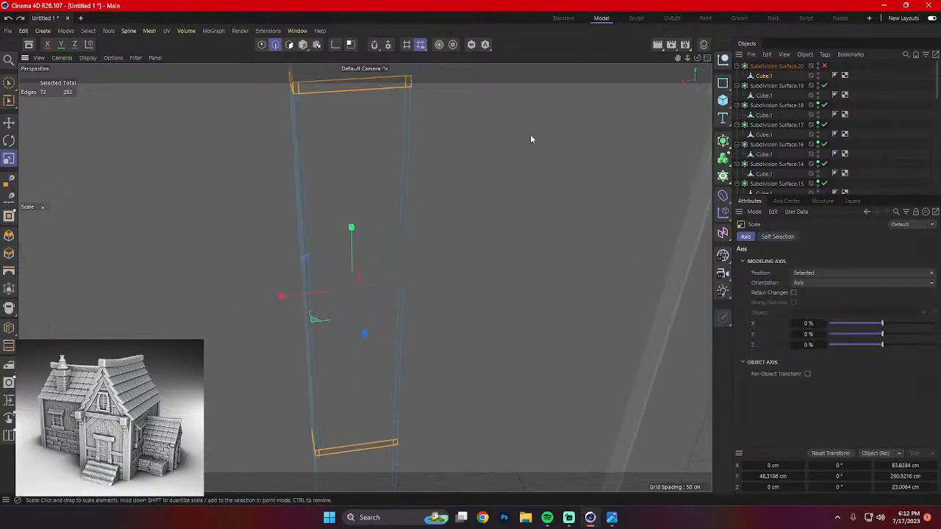
Select the polygon loops of both beveled bands on the left door post, the upper and the lower one.
{"action": "middle_click_drag", "start_coordinate": [530, 134], "coordinate": [586, 210], "text": "alt"}
{"action": "left_click_drag", "start_coordinate": [587, 214], "coordinate": [329, 190], "text": "alt"}
{"action": "left_click", "coordinate": [289, 45]}
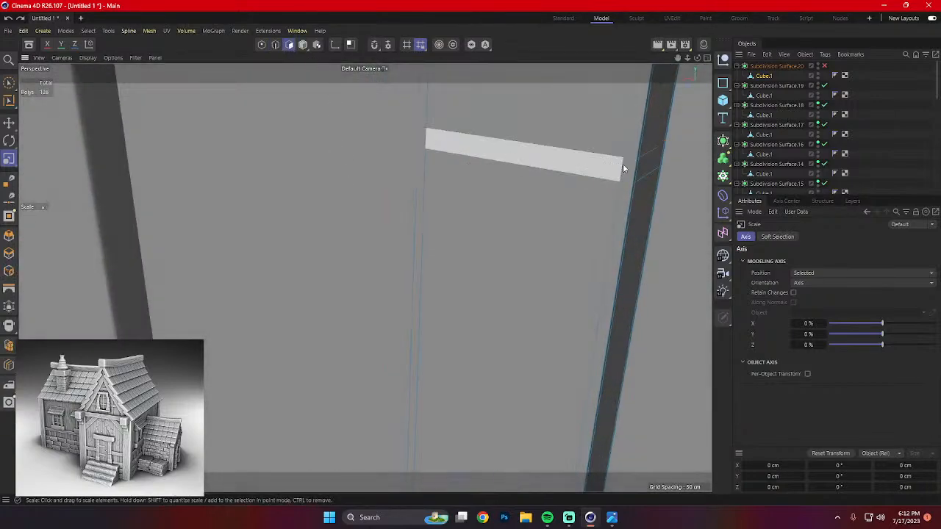
{"action": "left_click", "coordinate": [9, 101]}
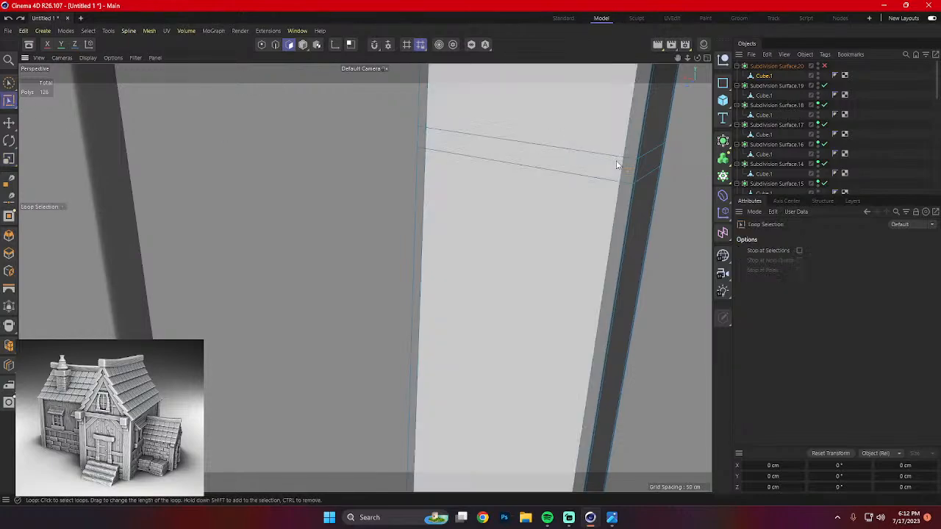
{"action": "left_click", "coordinate": [629, 168]}
{"action": "left_click_drag", "start_coordinate": [655, 202], "coordinate": [540, 390], "text": "alt"}
{"action": "left_click", "coordinate": [516, 396], "text": "shift"}
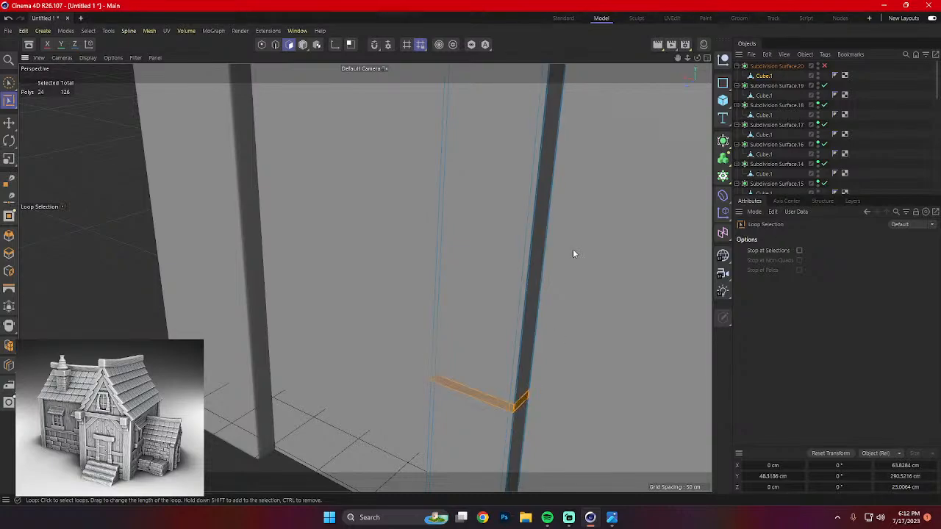
Extrude the two selected polygon bands inward with a -1.5 cm offset to form grooves.
{"action": "middle_click_drag", "start_coordinate": [574, 251], "coordinate": [553, 276], "text": "alt"}
{"action": "right_click", "coordinate": [590, 206]}
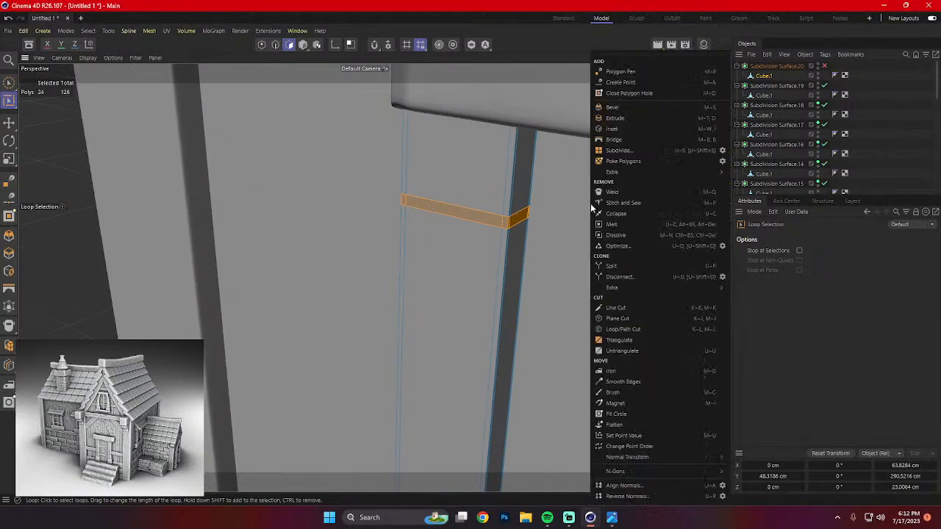
{"action": "left_click", "coordinate": [613, 120]}
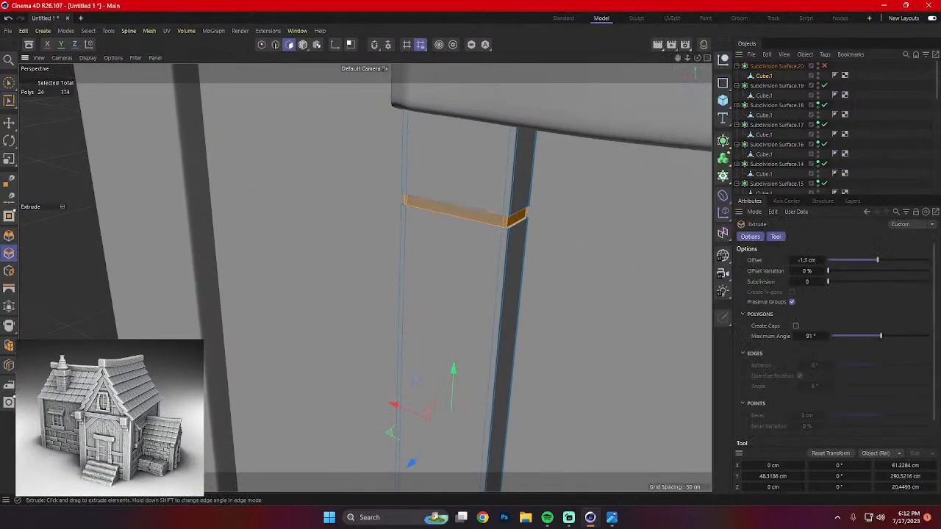
{"action": "left_click_drag", "start_coordinate": [620, 206], "coordinate": [598, 267], "text": "alt"}
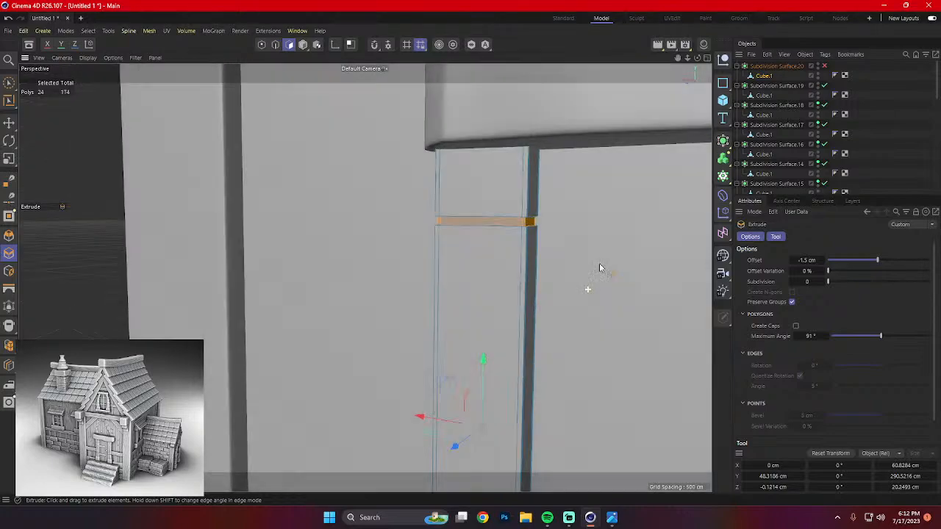
Re-enable the left door post's subdivision smoothing, clear the polygon selection and inspect the grooves.
{"action": "left_click", "coordinate": [824, 67]}
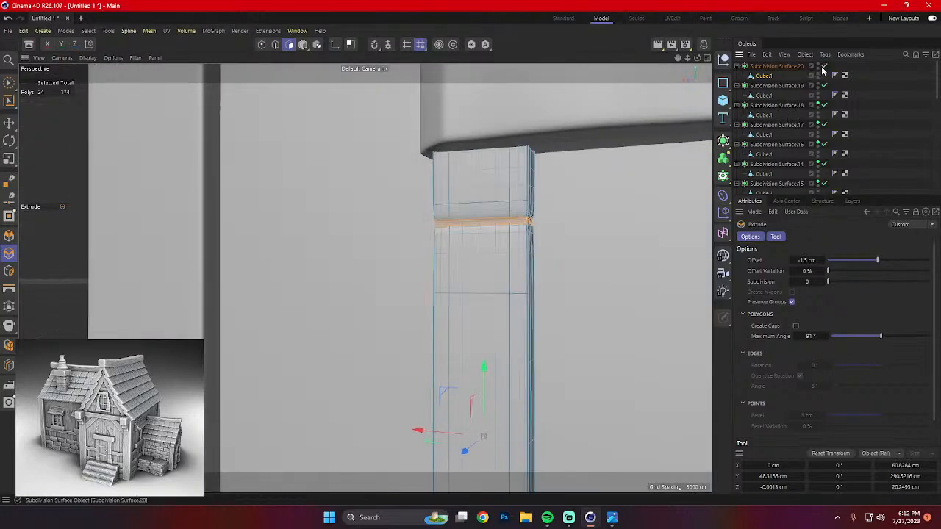
{"action": "left_click", "coordinate": [608, 274]}
{"action": "scroll", "coordinate": [604, 273], "scroll_direction": "down", "scroll_amount": 5}
{"action": "left_click_drag", "start_coordinate": [601, 311], "coordinate": [612, 325], "text": "alt"}
{"action": "middle_click_drag", "start_coordinate": [612, 322], "coordinate": [470, 203], "text": "alt"}
{"action": "left_click_drag", "start_coordinate": [470, 203], "coordinate": [475, 229], "text": "alt"}
{"action": "scroll", "coordinate": [474, 228], "scroll_direction": "down", "scroll_amount": 2}
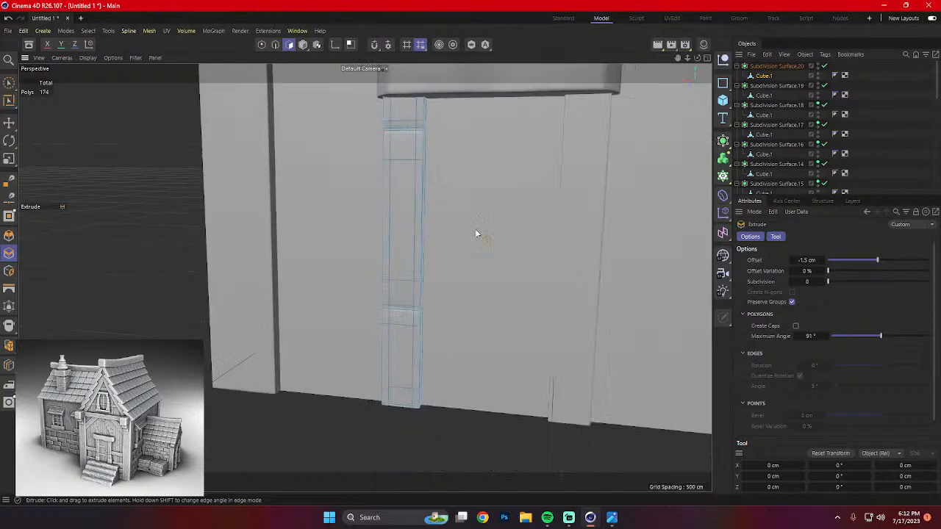
{"action": "left_click_drag", "start_coordinate": [485, 285], "coordinate": [548, 251], "text": "alt"}
Delete the plain right door post and put a copy of the grooved left post in its place, at about X 963 cm.
{"action": "left_click", "coordinate": [303, 44]}
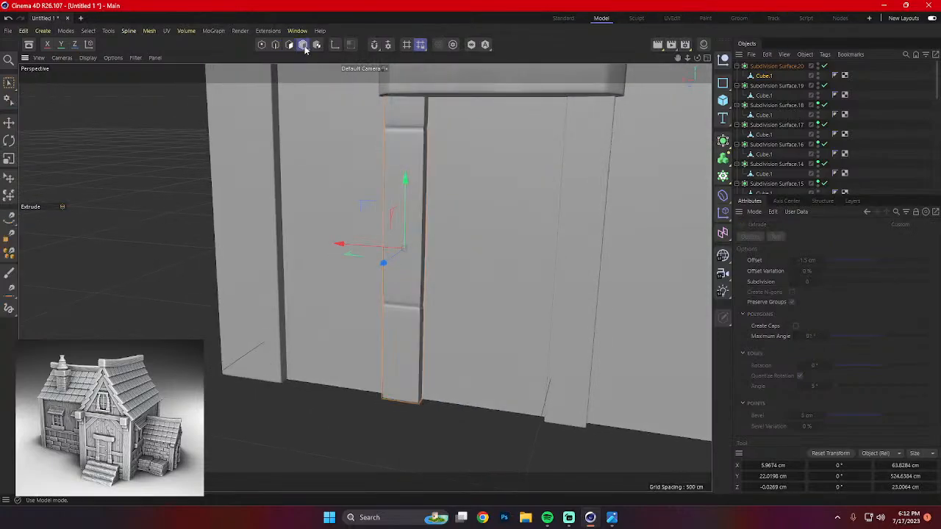
{"action": "scroll", "coordinate": [374, 203], "scroll_direction": "down", "scroll_amount": 3}
{"action": "left_click_drag", "start_coordinate": [438, 231], "coordinate": [457, 242], "text": "alt"}
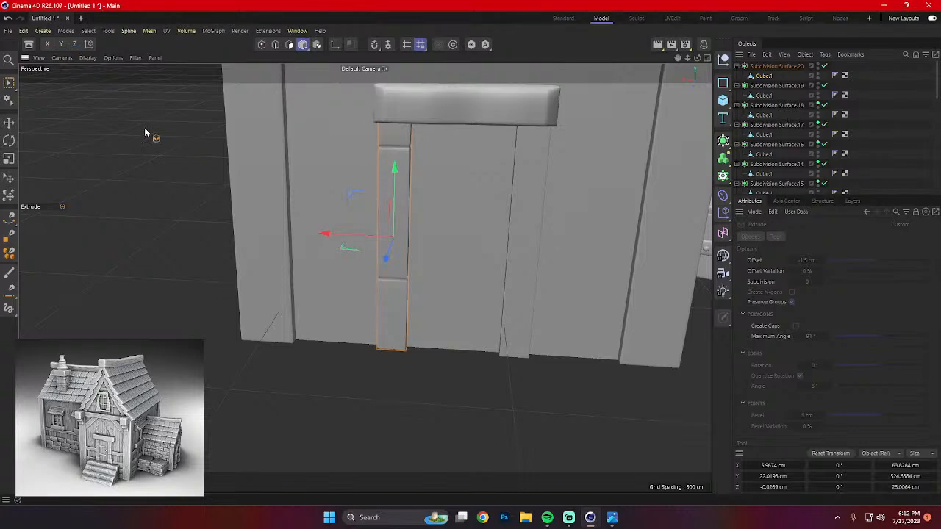
{"action": "left_click", "coordinate": [9, 124]}
{"action": "left_click", "coordinate": [527, 244]}
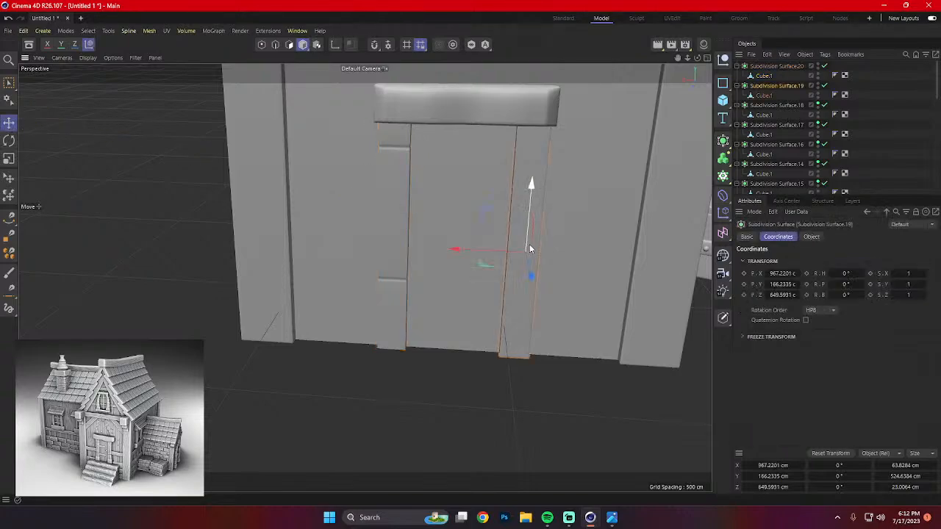
{"action": "key", "text": "Delete"}
{"action": "left_click", "coordinate": [378, 259]}
{"action": "left_click_drag", "start_coordinate": [336, 245], "coordinate": [535, 286], "text": "ctrl"}
Duplicate the horizontal beam under the roof's side edge and move the copy out in front of the house, at about Z 1229 cm.
{"action": "scroll", "coordinate": [554, 288], "scroll_direction": "down", "scroll_amount": 5}
{"action": "scroll", "coordinate": [591, 292], "scroll_direction": "down", "scroll_amount": 2}
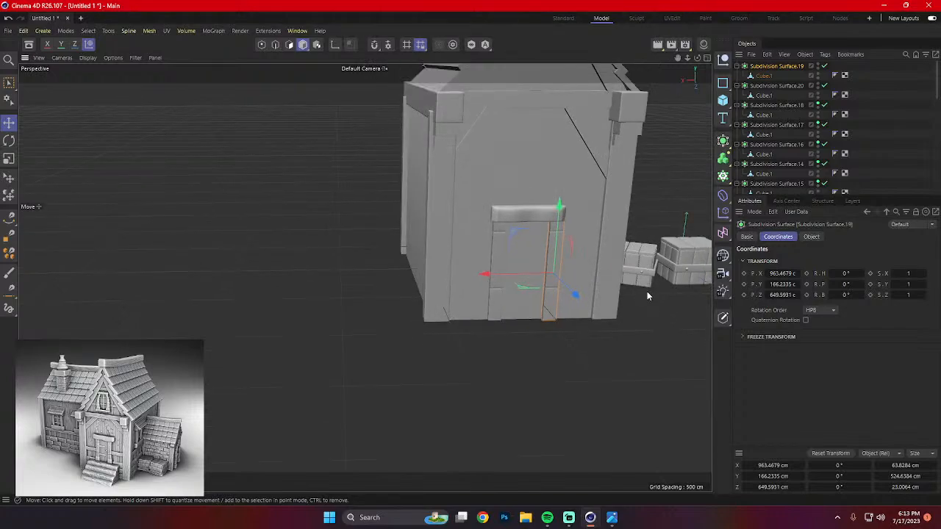
{"action": "left_click_drag", "start_coordinate": [647, 293], "coordinate": [510, 312], "text": "alt"}
{"action": "left_click", "coordinate": [450, 145]}
{"action": "left_click_drag", "start_coordinate": [450, 146], "coordinate": [446, 240], "text": "alt"}
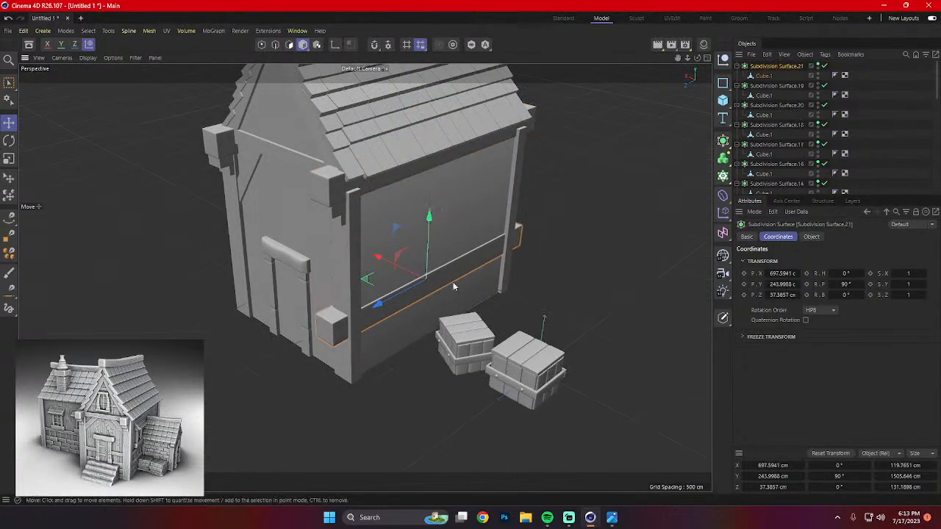
{"action": "left_click_drag", "start_coordinate": [379, 303], "coordinate": [188, 400]}
Scale the copied beam down to a short block about 92 cm wide and 85 cm deep.
{"action": "key", "text": "t"}
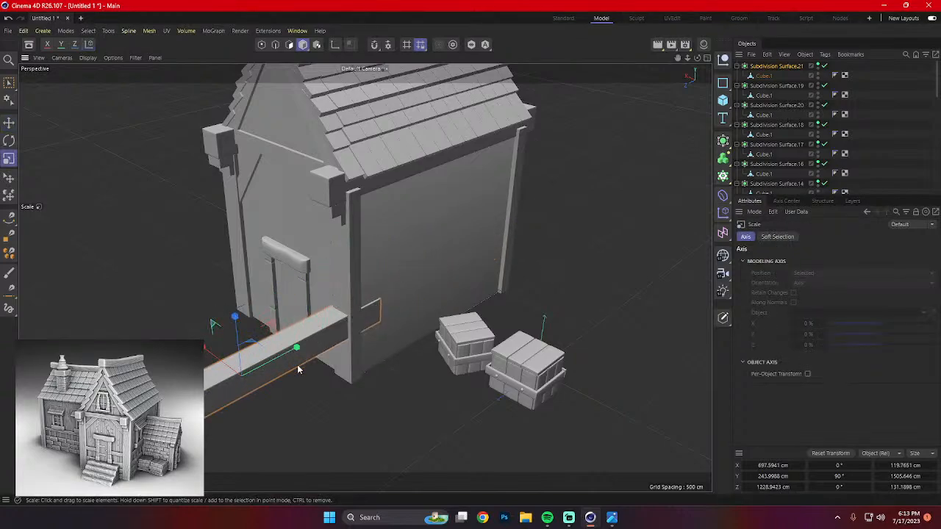
{"action": "left_click_drag", "start_coordinate": [296, 348], "coordinate": [244, 374]}
{"action": "right_click_drag", "start_coordinate": [250, 381], "coordinate": [298, 378], "text": "alt"}
{"action": "left_click_drag", "start_coordinate": [298, 377], "coordinate": [361, 347], "text": "alt"}
{"action": "left_click_drag", "start_coordinate": [246, 379], "coordinate": [251, 380]}
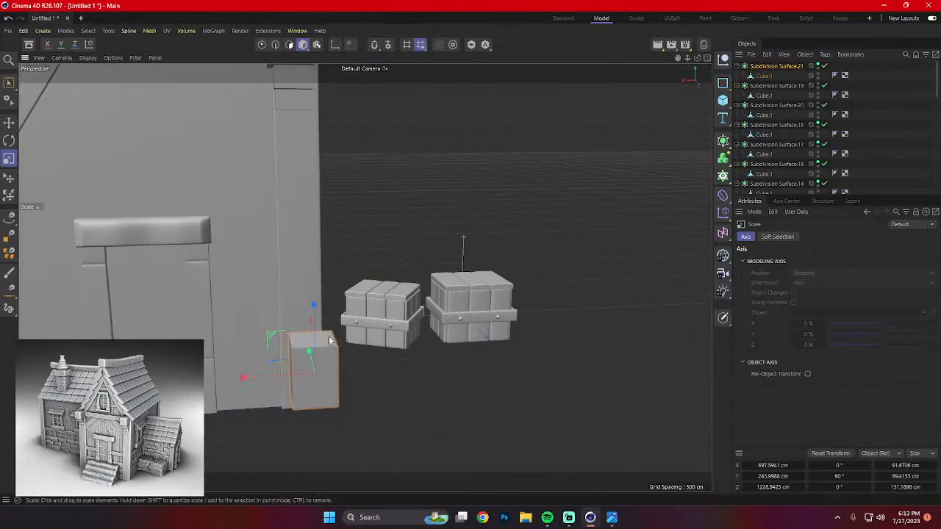
{"action": "left_click_drag", "start_coordinate": [308, 353], "coordinate": [311, 360]}
Move the block to the foot of the right door post, at about X 970, Y -28, Z 671 cm.
{"action": "key", "text": "e"}
{"action": "left_click_drag", "start_coordinate": [365, 390], "coordinate": [365, 330], "text": "alt"}
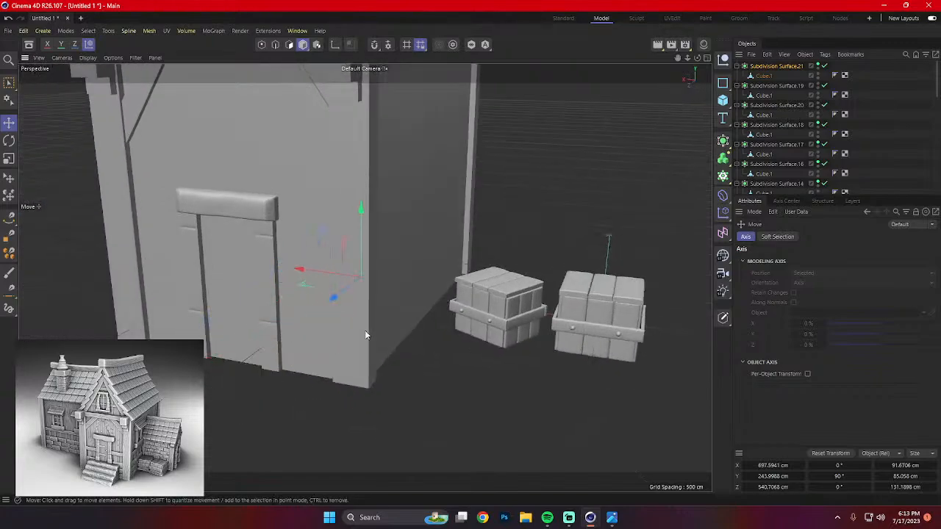
{"action": "left_click_drag", "start_coordinate": [352, 288], "coordinate": [318, 315]}
{"action": "left_click_drag", "start_coordinate": [286, 286], "coordinate": [238, 357]}
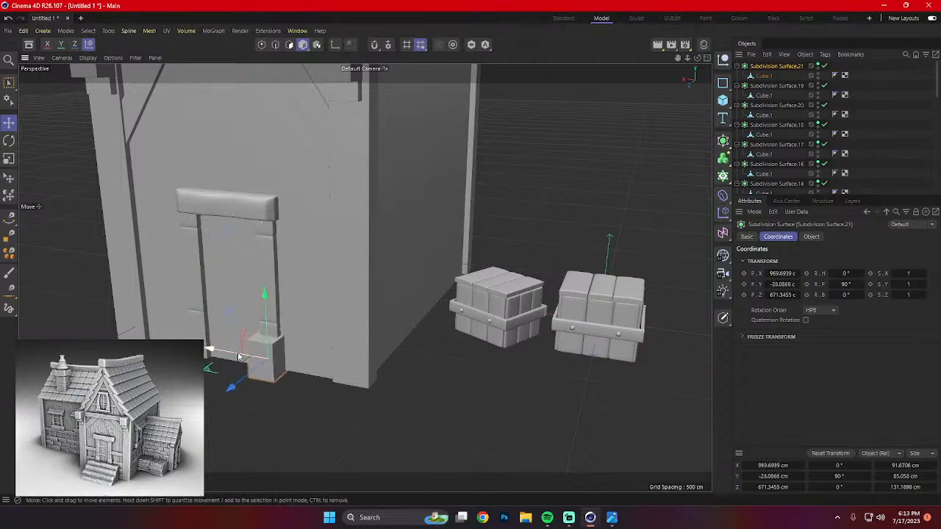
{"action": "scroll", "coordinate": [243, 367], "scroll_direction": "up", "scroll_amount": 8}
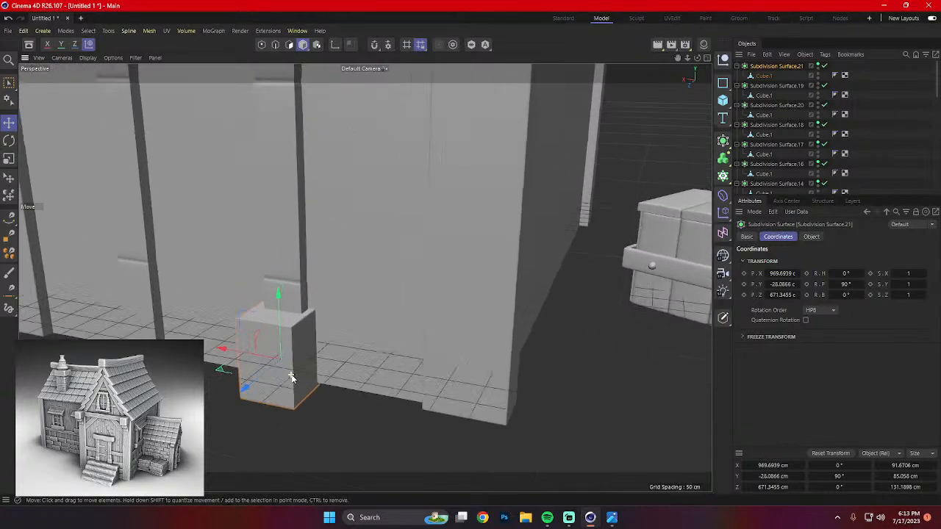
Center the block on the right door post at about X 963 cm, trim its width to about 91 cm and lower it to about Y -59 cm.
{"action": "mouse_move", "coordinate": [291, 377]}
{"action": "left_mouse_down", "text": "alt"}
{"action": "mouse_move", "coordinate": [252, 367]}
{"action": "mouse_move", "coordinate": [288, 363]}
{"action": "left_mouse_up", "text": "alt"}
{"action": "key", "text": "t"}
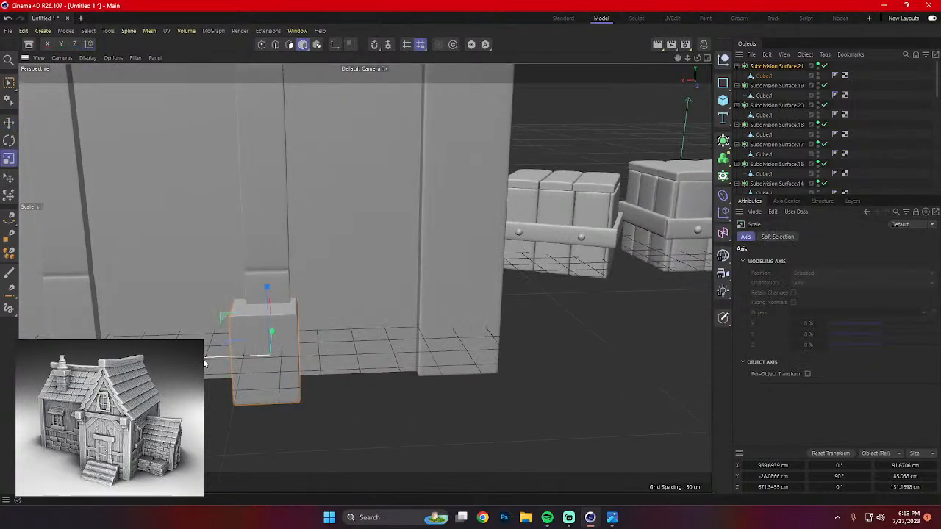
{"action": "left_click_drag", "start_coordinate": [204, 363], "coordinate": [221, 380]}
{"action": "key", "text": "r"}
{"action": "key", "text": "e"}
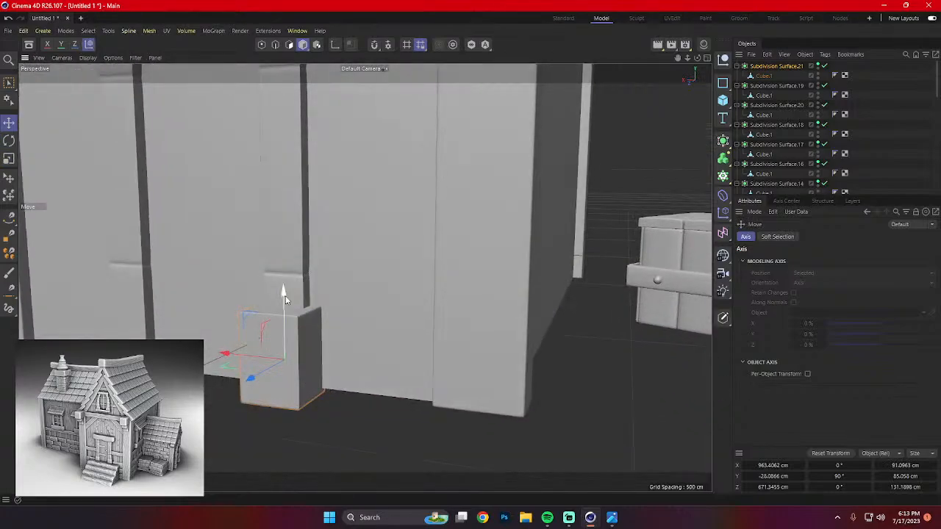
{"action": "left_click_drag", "start_coordinate": [285, 295], "coordinate": [287, 317]}
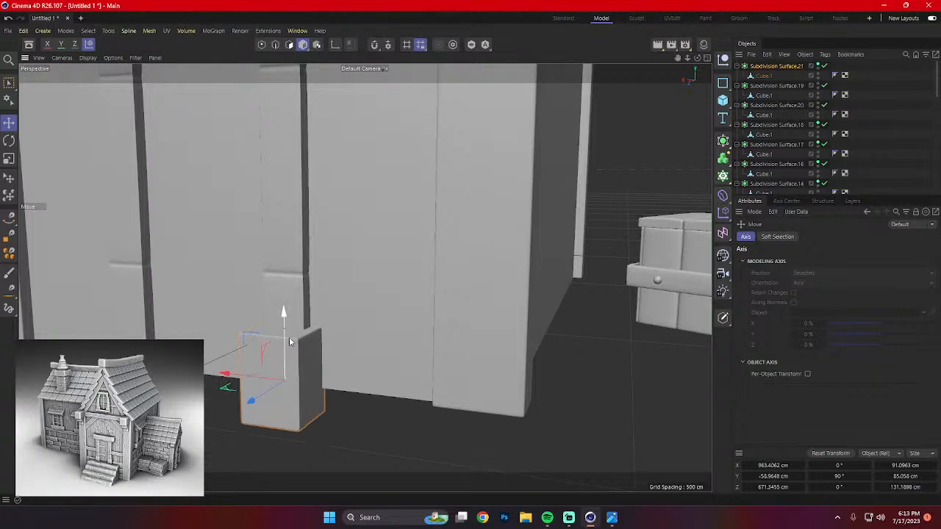
Shorten the base block to about 92 cm high and raise it to about Y -34 cm under the right door post.
{"action": "scroll", "coordinate": [292, 342], "scroll_direction": "down", "scroll_amount": 3}
{"action": "left_click_drag", "start_coordinate": [300, 366], "coordinate": [428, 355], "text": "alt"}
{"action": "key", "text": "t"}
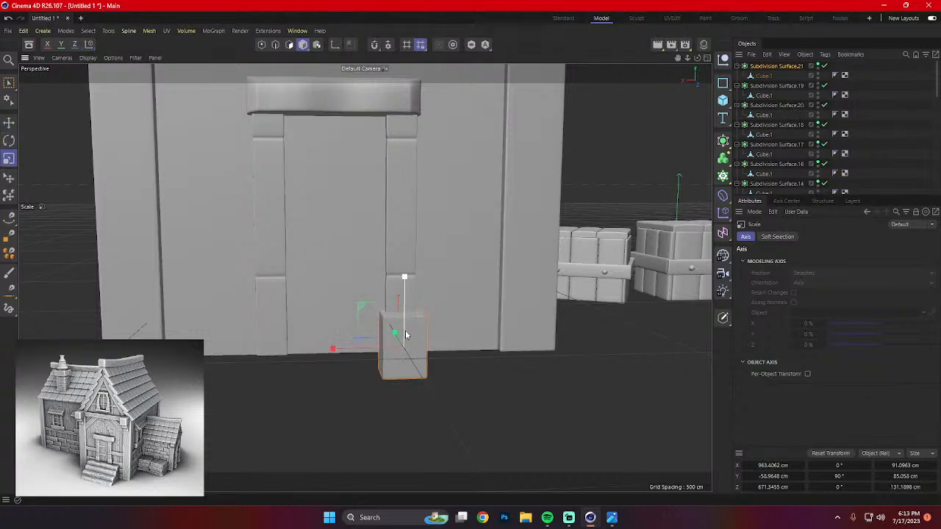
{"action": "left_click_drag", "start_coordinate": [405, 277], "coordinate": [405, 296]}
{"action": "key", "text": "e"}
{"action": "key", "text": "t"}
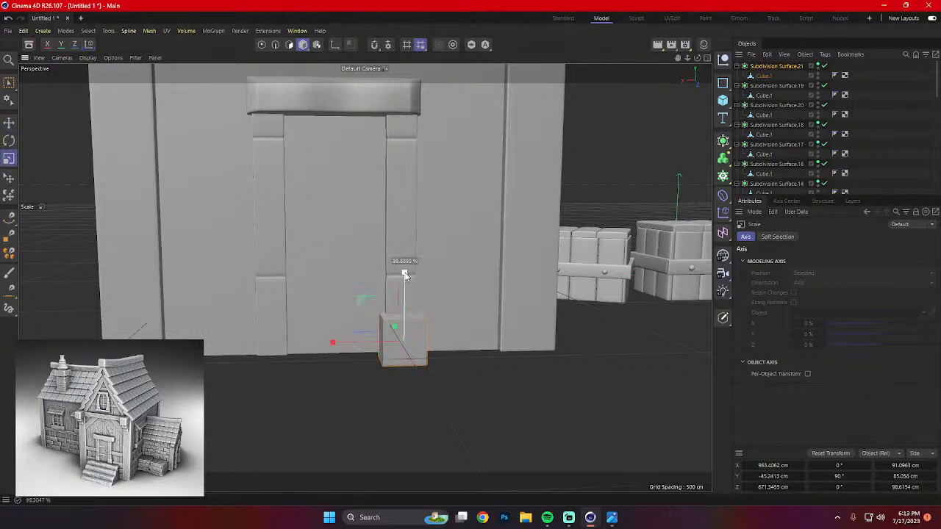
{"action": "key", "text": "e"}
{"action": "left_click_drag", "start_coordinate": [405, 280], "coordinate": [405, 274]}
Duplicate the base block along X to the foot of the left door post, at about X 1243 cm, and deselect it.
{"action": "left_click_drag", "start_coordinate": [343, 334], "coordinate": [209, 338]}
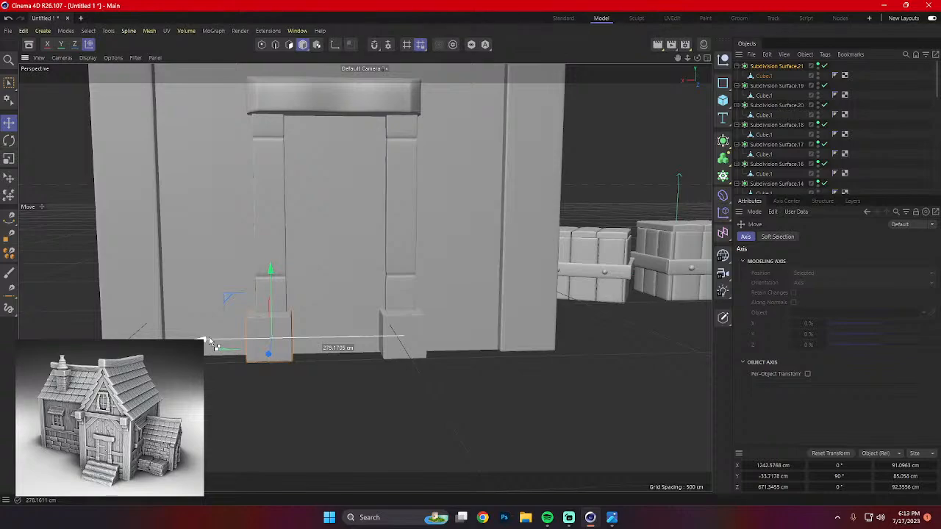
{"action": "left_click_drag", "start_coordinate": [209, 338], "coordinate": [209, 338], "text": "ctrl"}
{"action": "left_click", "coordinate": [339, 377]}
Examine the door frame with its lintel, grooved posts and base blocks from several angles against the house front.
{"action": "scroll", "coordinate": [340, 377], "scroll_direction": "down", "scroll_amount": 4}
{"action": "left_click_drag", "start_coordinate": [529, 194], "coordinate": [525, 176], "text": "alt"}
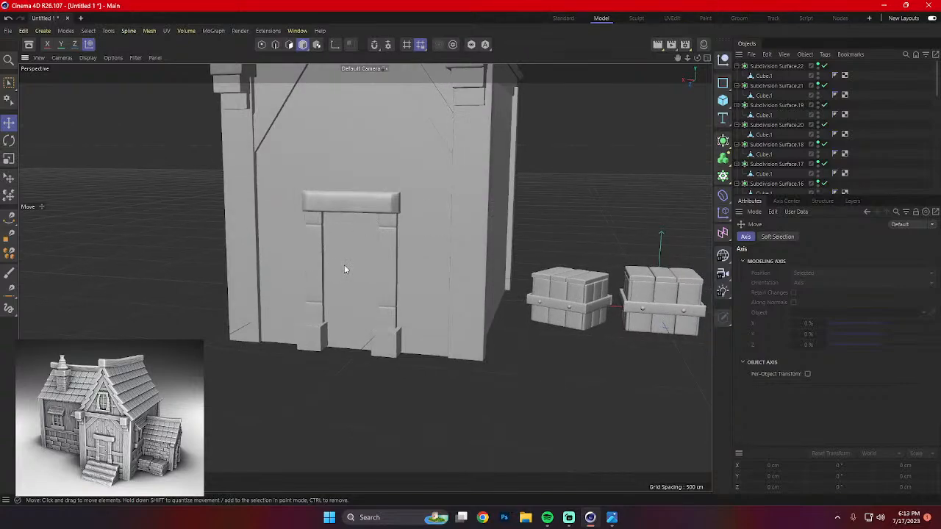
{"action": "scroll", "coordinate": [353, 266], "scroll_direction": "up", "scroll_amount": 5}
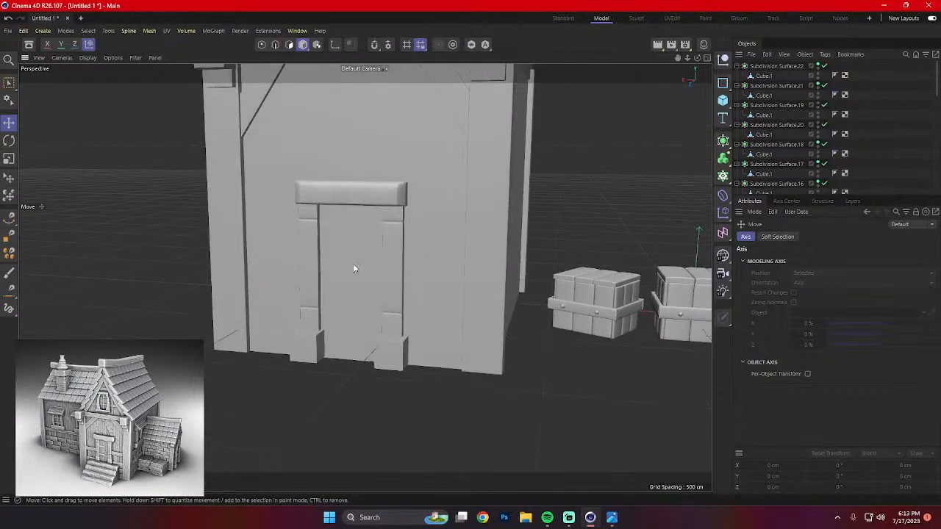
{"action": "scroll", "coordinate": [366, 263], "scroll_direction": "down", "scroll_amount": 2}
{"action": "mouse_move", "coordinate": [380, 267]}
{"action": "left_mouse_down", "text": "alt"}
{"action": "mouse_move", "coordinate": [298, 244]}
{"action": "mouse_move", "coordinate": [393, 261]}
{"action": "left_mouse_up", "text": "alt"}
{"action": "scroll", "coordinate": [393, 262], "scroll_direction": "down", "scroll_amount": 5}
{"action": "left_click_drag", "start_coordinate": [462, 225], "coordinate": [386, 251], "text": "alt"}
{"action": "scroll", "coordinate": [393, 250], "scroll_direction": "up", "scroll_amount": 6}
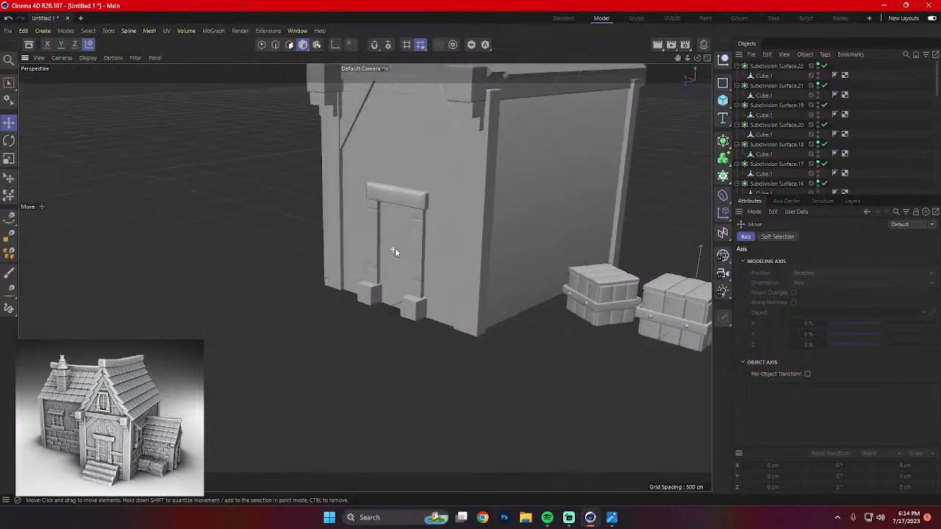
{"action": "left_click", "coordinate": [389, 234]}
{"action": "left_click", "coordinate": [284, 388]}
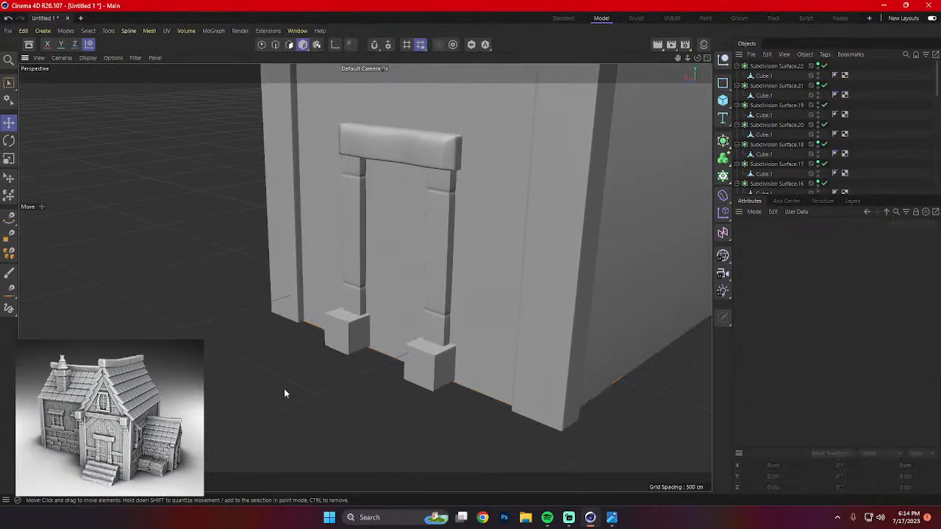
{"action": "left_click", "coordinate": [405, 282]}
{"action": "left_click", "coordinate": [255, 383]}
{"action": "left_click_drag", "start_coordinate": [221, 335], "coordinate": [296, 328], "text": "alt"}
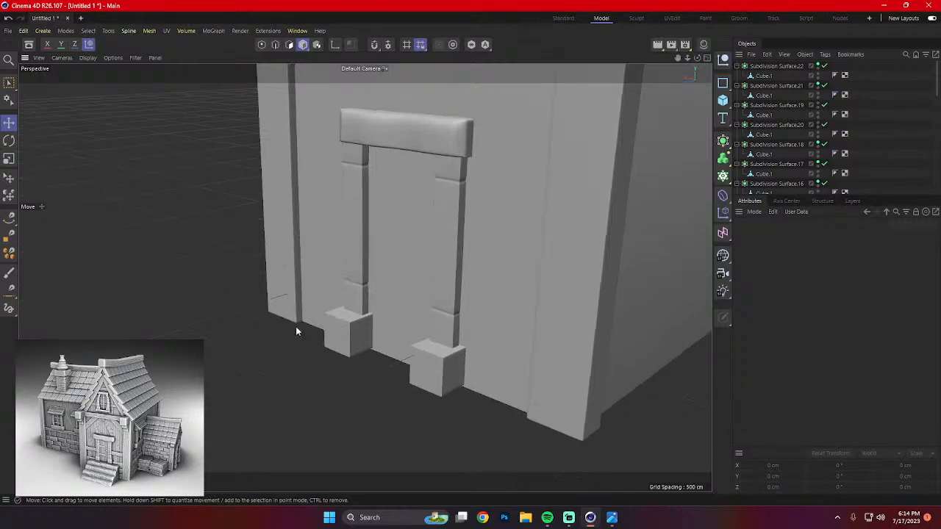
{"action": "left_click_drag", "start_coordinate": [395, 291], "coordinate": [498, 310], "text": "alt"}
{"action": "left_click", "coordinate": [583, 244]}
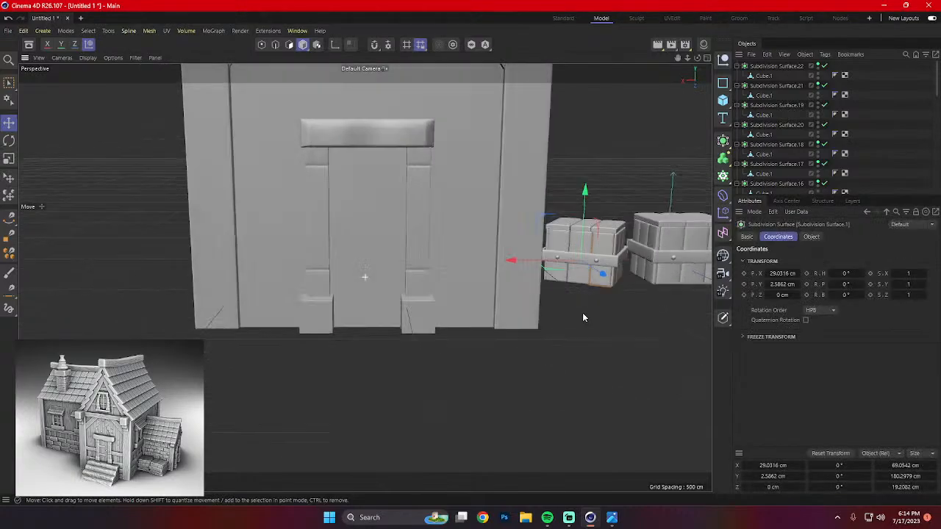
{"action": "left_click_drag", "start_coordinate": [583, 314], "coordinate": [667, 367], "text": "alt"}
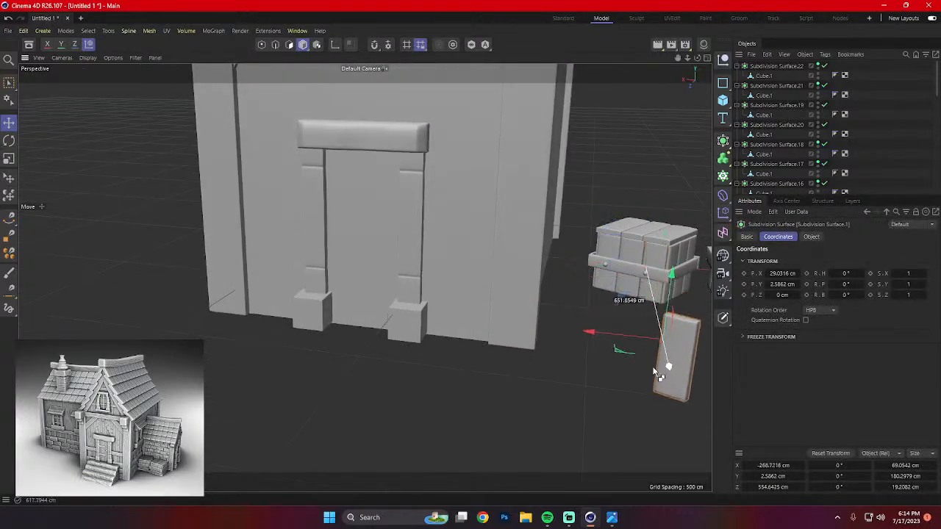
{"action": "left_click_drag", "start_coordinate": [621, 340], "coordinate": [275, 405]}
{"action": "key", "text": "r"}
{"action": "key", "text": "ctrl+z"}
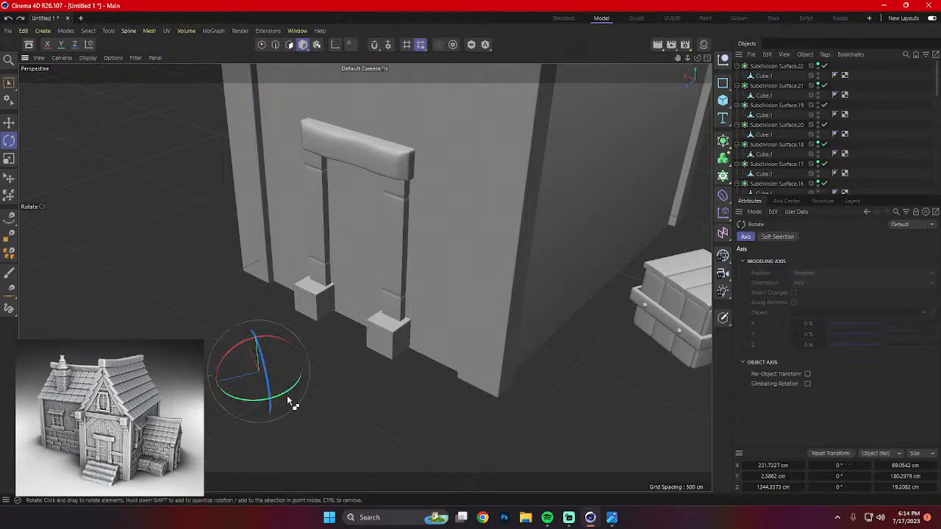
{"action": "key", "text": "ctrl+z"}
{"action": "key", "text": "ctrl+z"}
{"action": "key", "text": "ctrl+z"}
{"action": "left_click_drag", "start_coordinate": [566, 372], "coordinate": [552, 368], "text": "alt"}
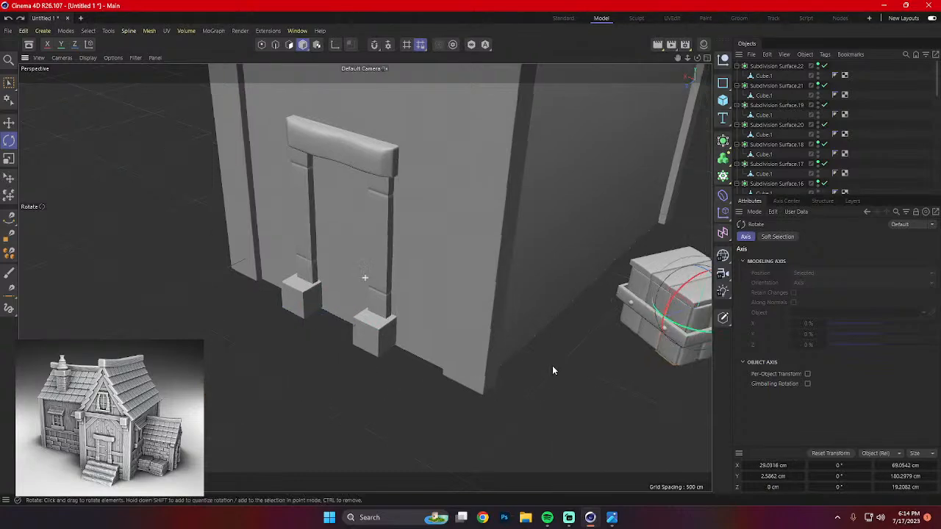
Duplicate a front plank of the right crate to in front of the door frame, at about X 1051 cm and Z 597 cm.
{"action": "middle_click_drag", "start_coordinate": [552, 367], "coordinate": [444, 267], "text": "alt"}
{"action": "left_click", "coordinate": [512, 286]}
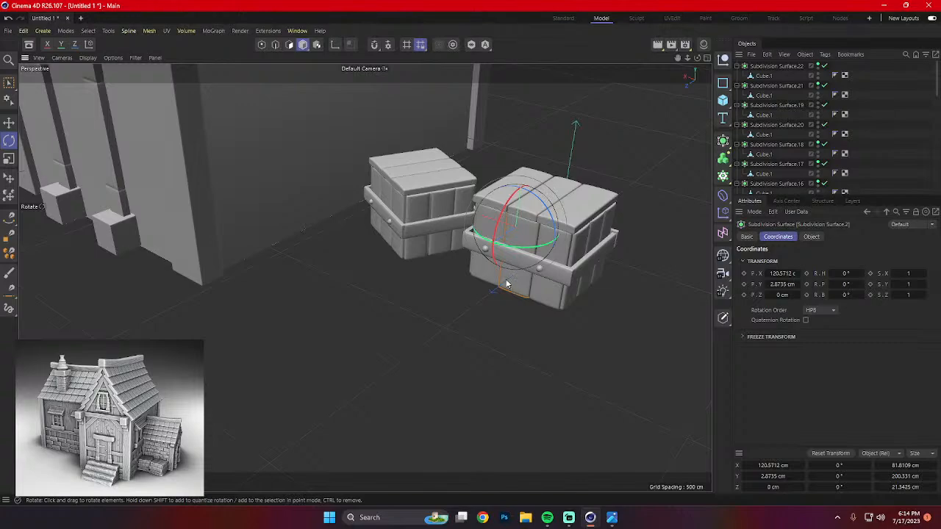
{"action": "key", "text": "e"}
{"action": "left_click_drag", "start_coordinate": [481, 262], "coordinate": [340, 335]}
{"action": "left_click_drag", "start_coordinate": [322, 302], "coordinate": [53, 171]}
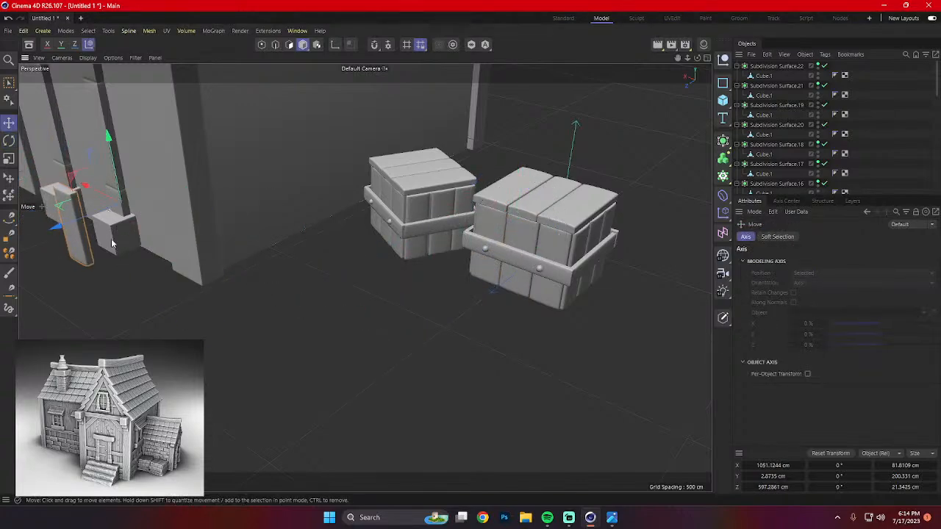
Rotate the copied plank 90° so it lies horizontally in front of the door opening.
{"action": "left_click_drag", "start_coordinate": [111, 244], "coordinate": [221, 208], "text": "alt"}
{"action": "middle_click_drag", "start_coordinate": [220, 205], "coordinate": [432, 258], "text": "alt"}
{"action": "middle_click", "coordinate": [426, 259]}
{"action": "middle_click", "coordinate": [349, 248]}
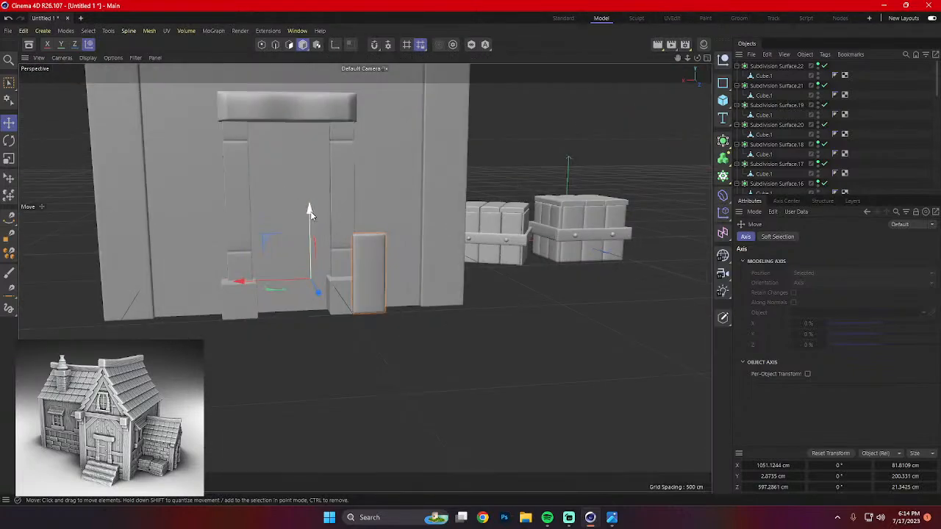
{"action": "scroll", "coordinate": [360, 256], "scroll_direction": "up", "scroll_amount": 2}
{"action": "scroll", "coordinate": [362, 260], "scroll_direction": "up", "scroll_amount": 2}
{"action": "key", "text": "r"}
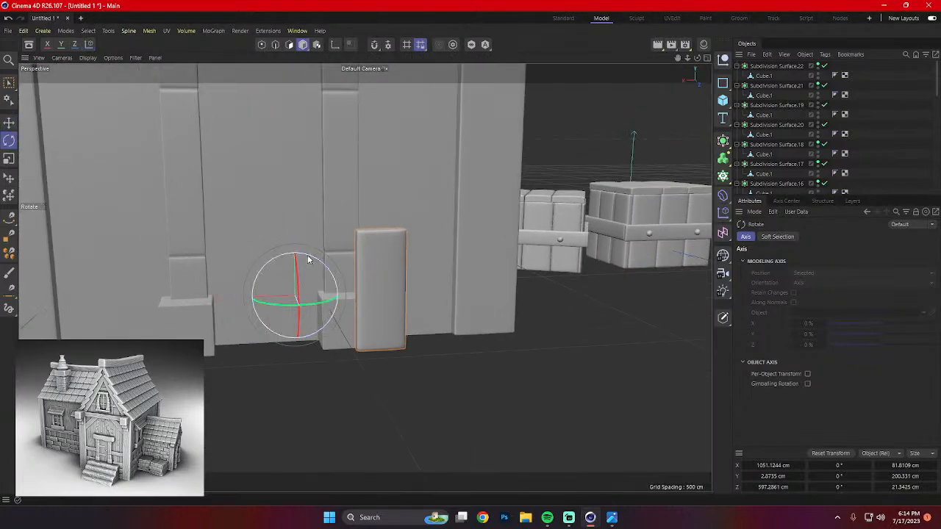
{"action": "left_click_drag", "start_coordinate": [307, 259], "coordinate": [243, 286]}
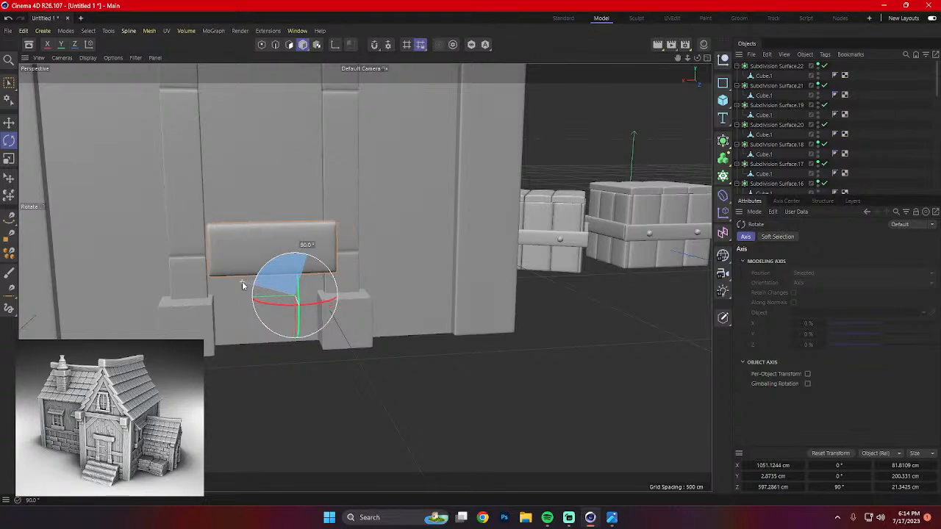
Scale the horizontal plank down to about 31 cm high.
{"action": "scroll", "coordinate": [270, 243], "scroll_direction": "up", "scroll_amount": 1}
{"action": "key", "text": "t"}
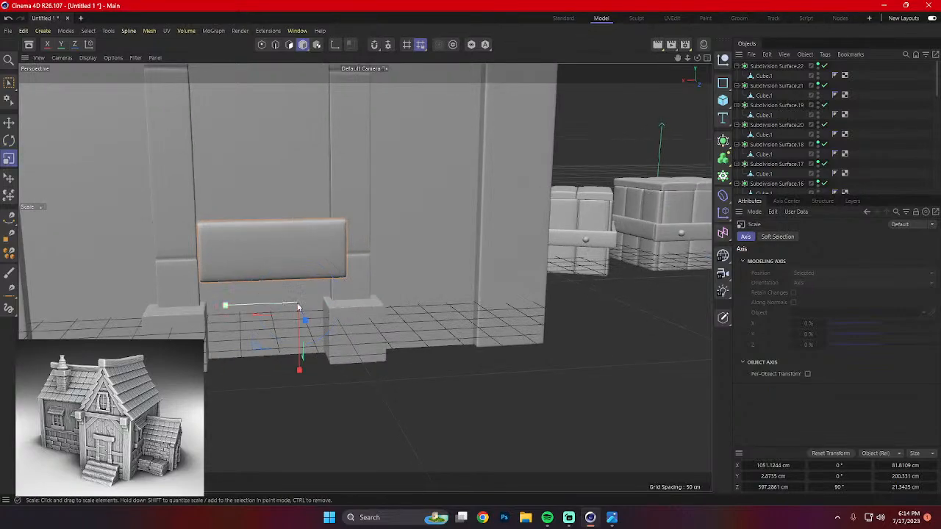
{"action": "left_click_drag", "start_coordinate": [298, 370], "coordinate": [298, 330]}
Find the copied plank's Subdivision Surface inside the crate's null group and move it to the very start of the object hierarchy.
{"action": "scroll", "coordinate": [789, 132], "scroll_direction": "down", "scroll_amount": 10}
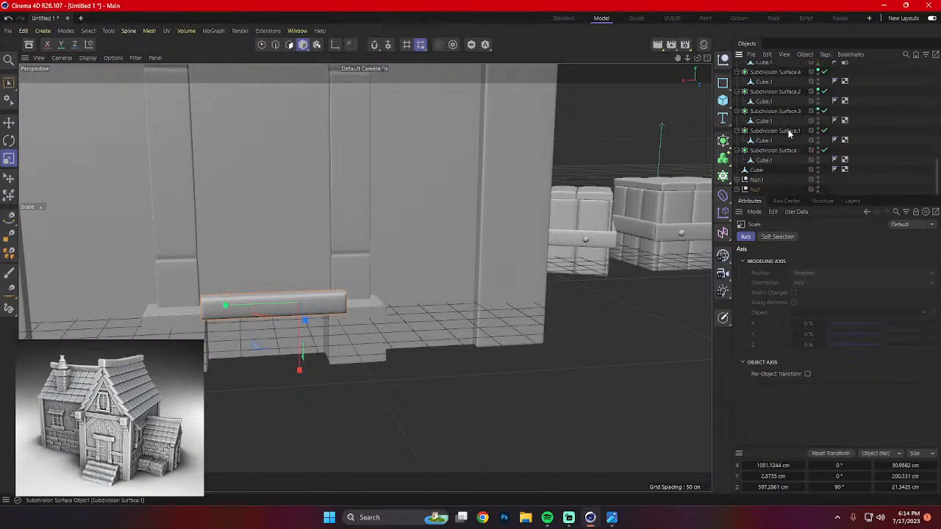
{"action": "scroll", "coordinate": [788, 133], "scroll_direction": "up", "scroll_amount": 10}
{"action": "scroll", "coordinate": [788, 132], "scroll_direction": "down", "scroll_amount": 10}
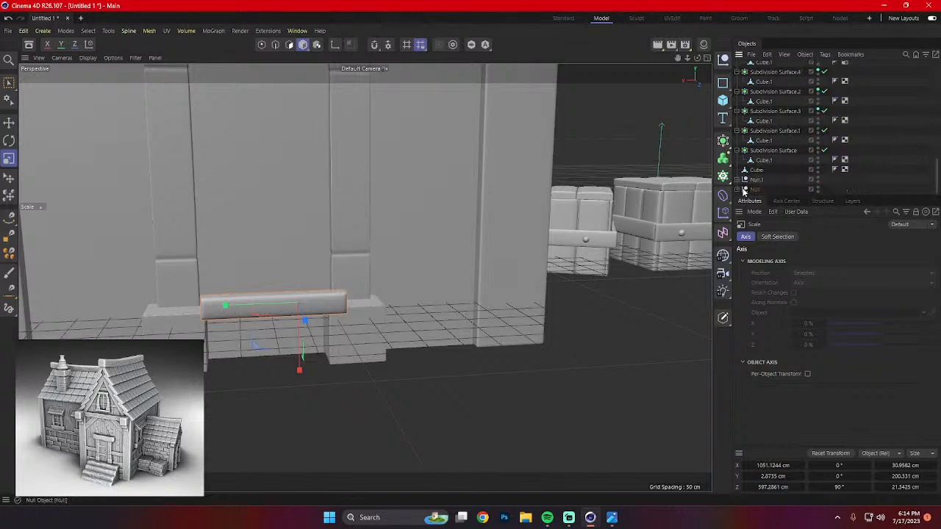
{"action": "left_click", "coordinate": [738, 189]}
{"action": "scroll", "coordinate": [777, 172], "scroll_direction": "down", "scroll_amount": 10}
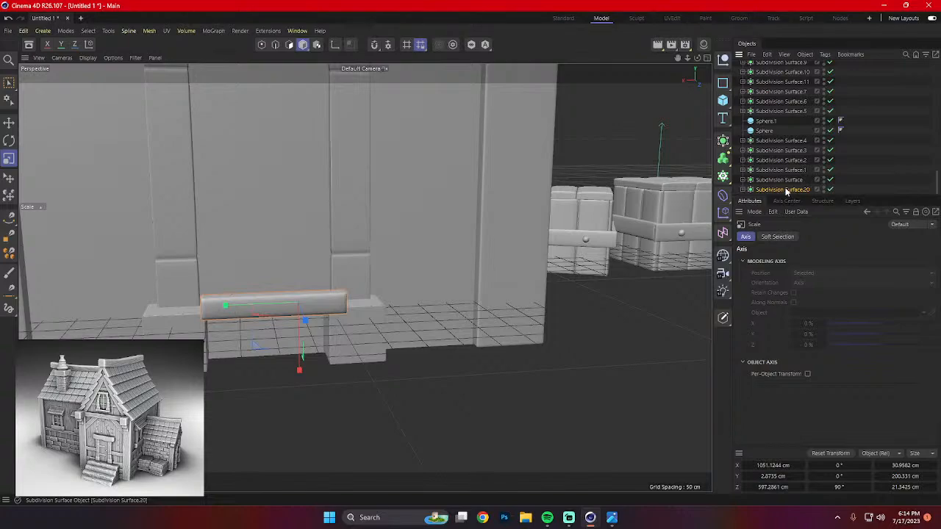
{"action": "left_click_drag", "start_coordinate": [782, 189], "coordinate": [794, 130]}
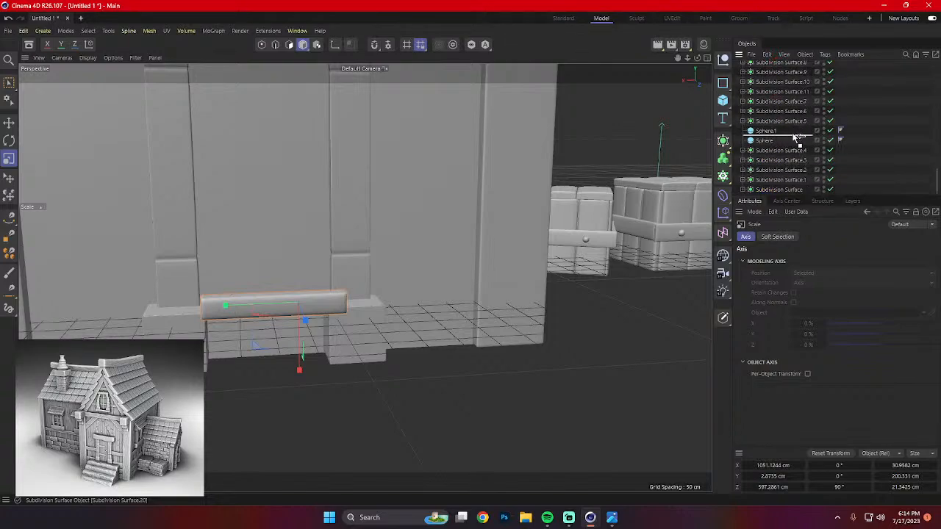
{"action": "left_click_drag", "start_coordinate": [801, 200], "coordinate": [800, 191]}
{"action": "left_click_drag", "start_coordinate": [804, 150], "coordinate": [798, 60]}
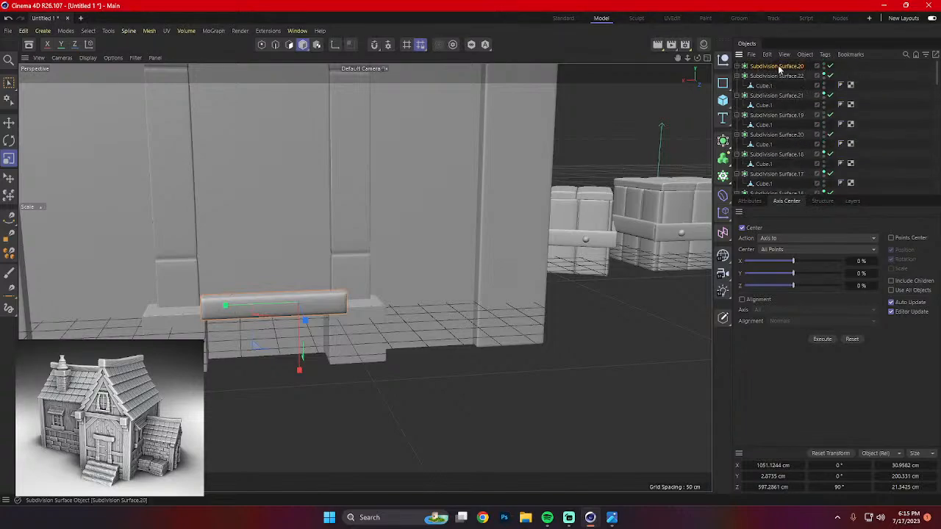
Disable the copied plank's Subdivision Surface and thin its Cube mesh to about 5.8 cm deep.
{"action": "left_click", "coordinate": [738, 67]}
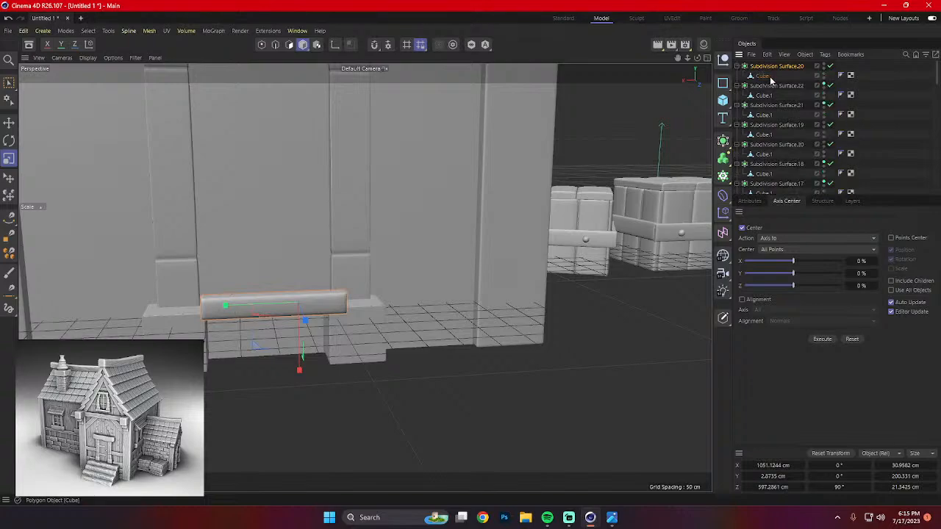
{"action": "left_click", "coordinate": [831, 66]}
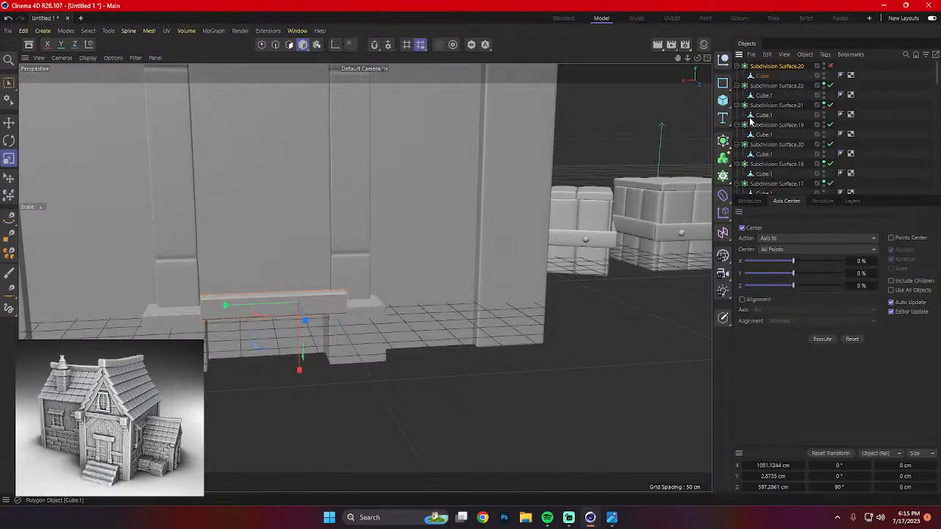
{"action": "mouse_move", "coordinate": [420, 340]}
{"action": "left_mouse_down", "text": "alt"}
{"action": "mouse_move", "coordinate": [379, 358]}
{"action": "mouse_move", "coordinate": [416, 354]}
{"action": "left_mouse_up", "text": "alt"}
{"action": "scroll", "coordinate": [225, 336], "scroll_direction": "up", "scroll_amount": 4}
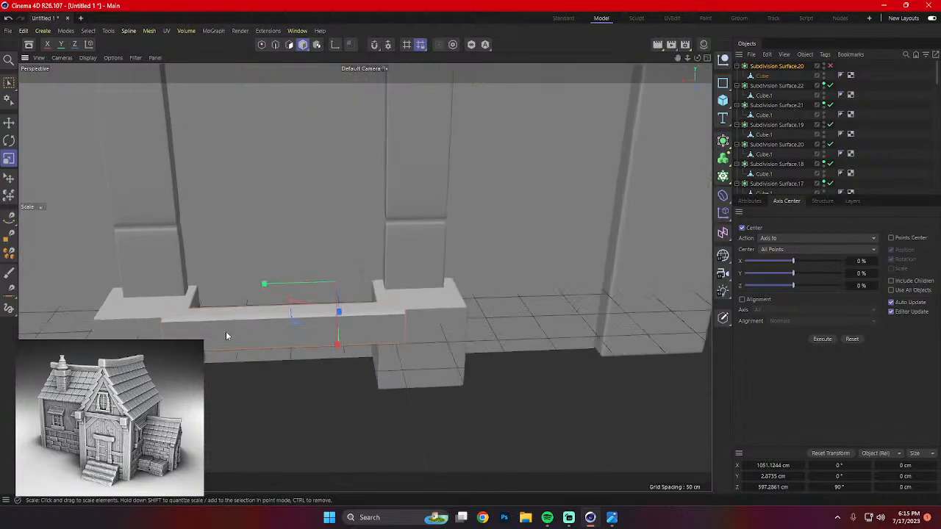
{"action": "left_click_drag", "start_coordinate": [226, 336], "coordinate": [491, 306], "text": "alt"}
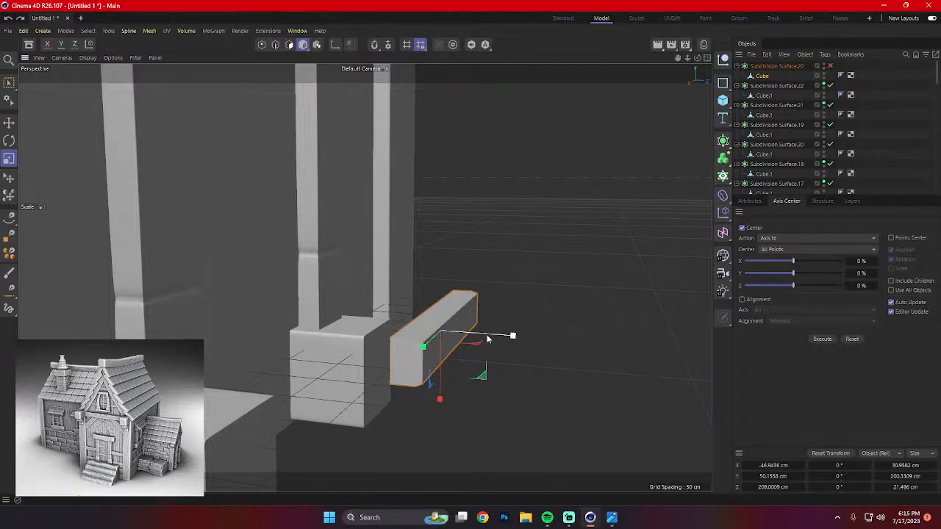
{"action": "left_click_drag", "start_coordinate": [513, 337], "coordinate": [305, 329]}
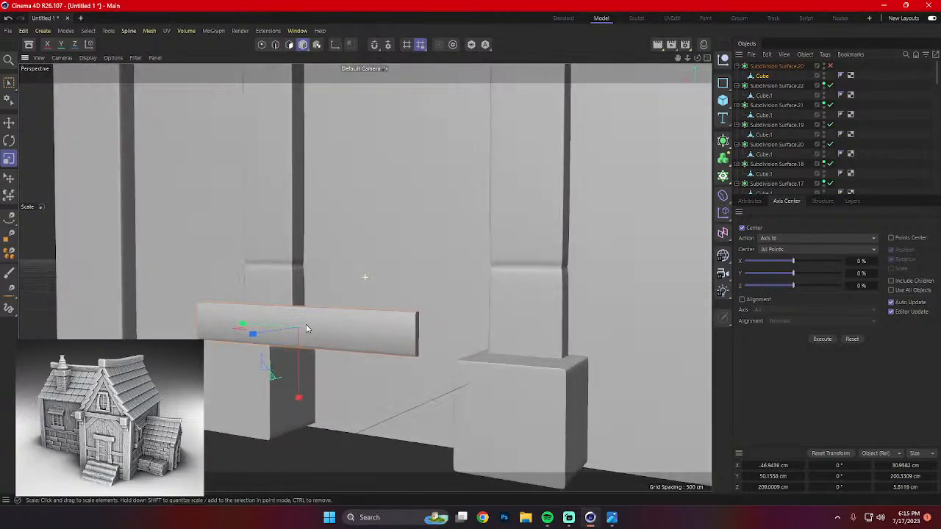
Try deleting all of the plank mesh's edges in edge mode, and undo the deletion.
{"action": "left_click", "coordinate": [275, 45]}
{"action": "left_click_drag", "start_coordinate": [371, 291], "coordinate": [415, 289], "text": "alt"}
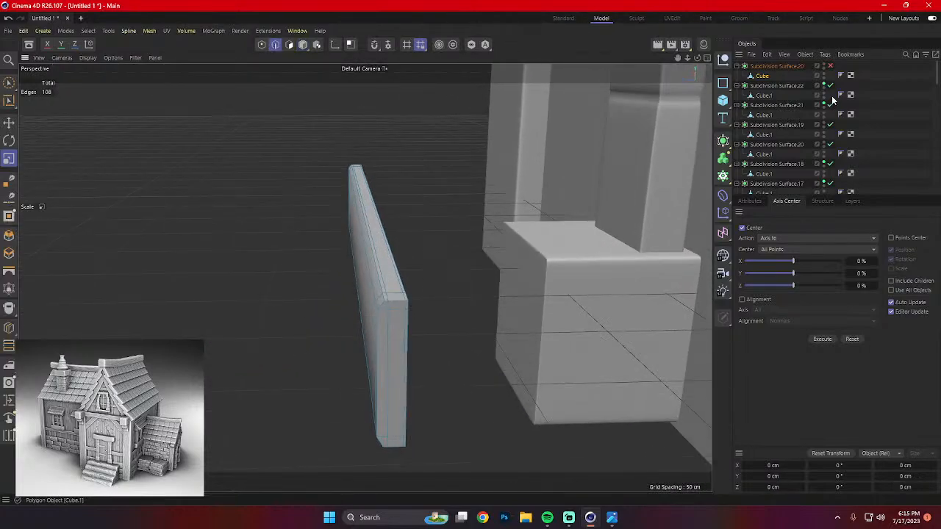
{"action": "left_click_drag", "start_coordinate": [592, 182], "coordinate": [465, 271], "text": "alt"}
{"action": "left_click", "coordinate": [392, 286]}
{"action": "key", "text": "ctrl+a"}
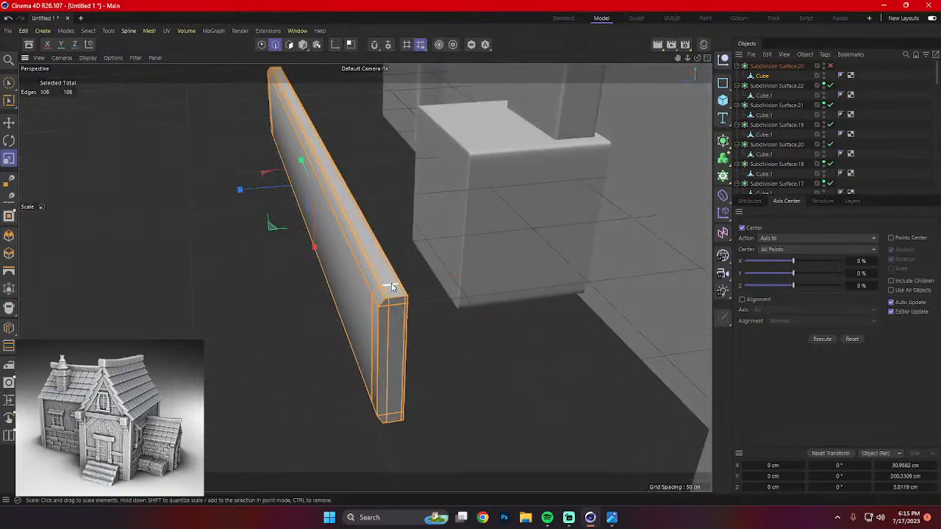
{"action": "key", "text": "Delete"}
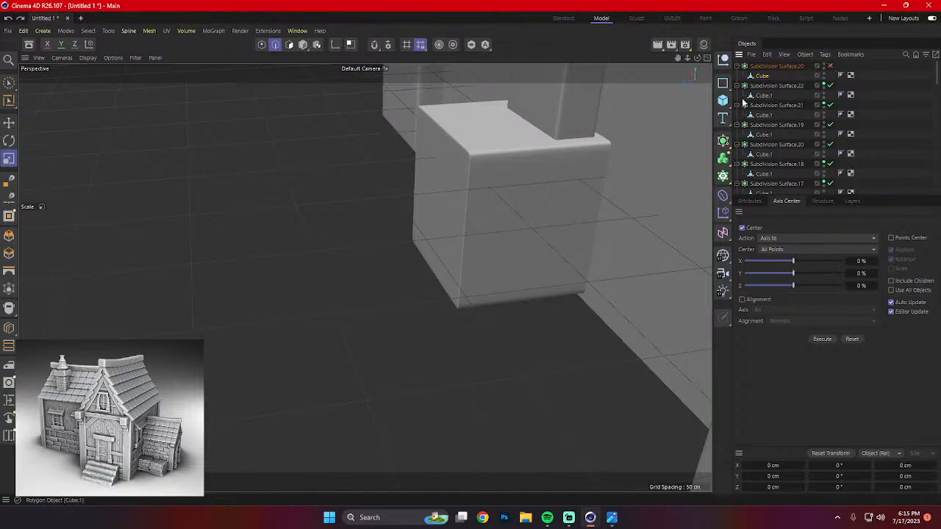
{"action": "key", "text": "ctrl+z"}
{"action": "left_click_drag", "start_coordinate": [405, 287], "coordinate": [363, 275], "text": "alt"}
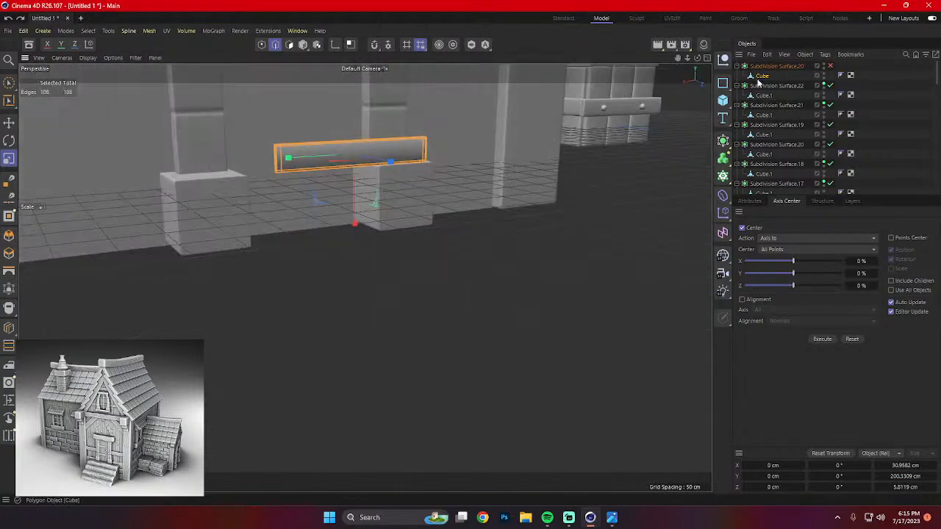
Delete the copied plank's Cube mesh and its Subdivision Surface from the scene.
{"action": "left_click", "coordinate": [771, 68]}
{"action": "left_click", "coordinate": [762, 78]}
{"action": "key", "text": "Delete"}
{"action": "left_click", "coordinate": [778, 66]}
{"action": "key", "text": "Delete"}
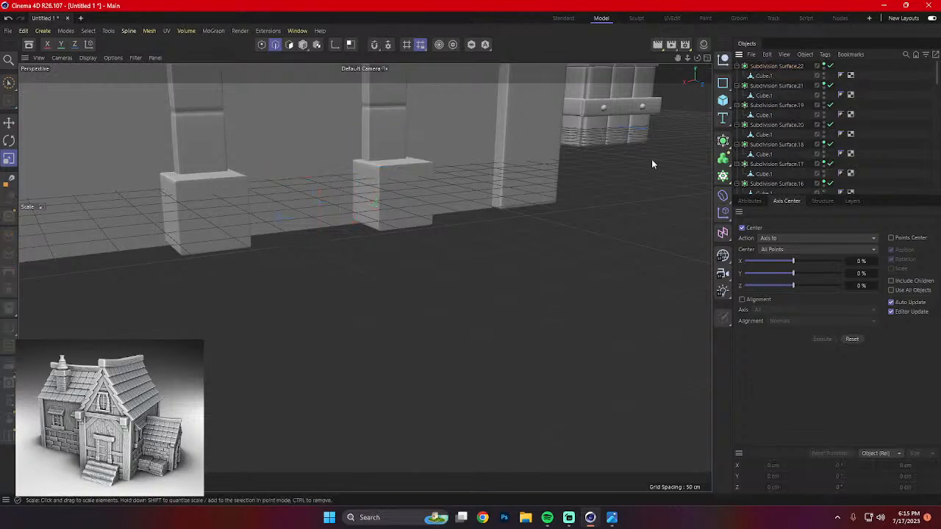
Add a new cube and move it in front of the door frame, at about X 1147 cm and Z 730 cm.
{"action": "left_click_drag", "start_coordinate": [719, 103], "coordinate": [757, 117]}
{"action": "key", "text": "e"}
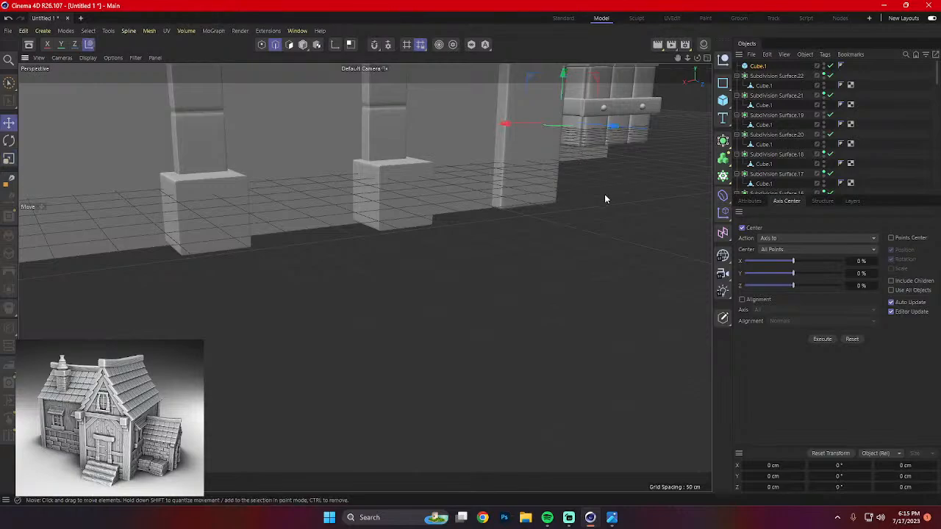
{"action": "middle_click_drag", "start_coordinate": [604, 194], "coordinate": [480, 236], "text": "alt"}
{"action": "left_click_drag", "start_coordinate": [480, 236], "coordinate": [638, 185], "text": "alt"}
{"action": "scroll", "coordinate": [606, 184], "scroll_direction": "down", "scroll_amount": 7}
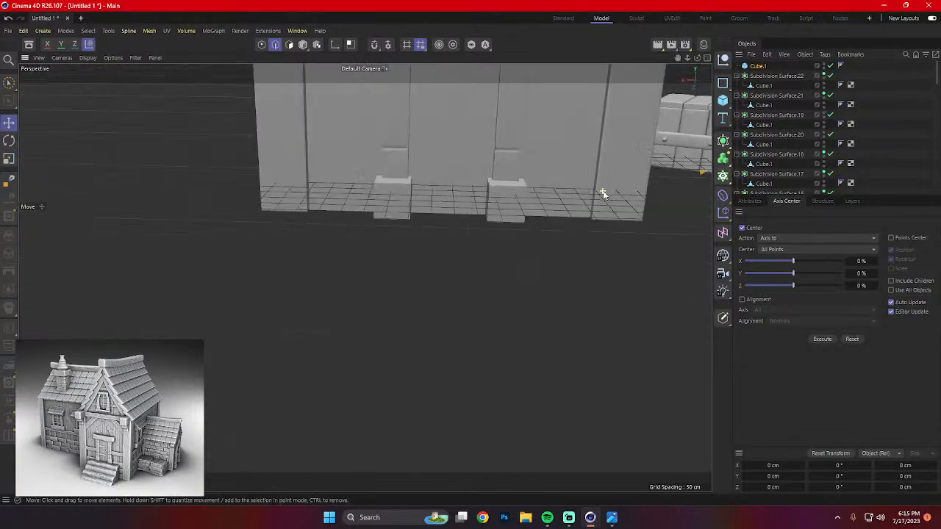
{"action": "middle_click_drag", "start_coordinate": [607, 180], "coordinate": [389, 264], "text": "alt"}
{"action": "left_click_drag", "start_coordinate": [597, 229], "coordinate": [647, 319]}
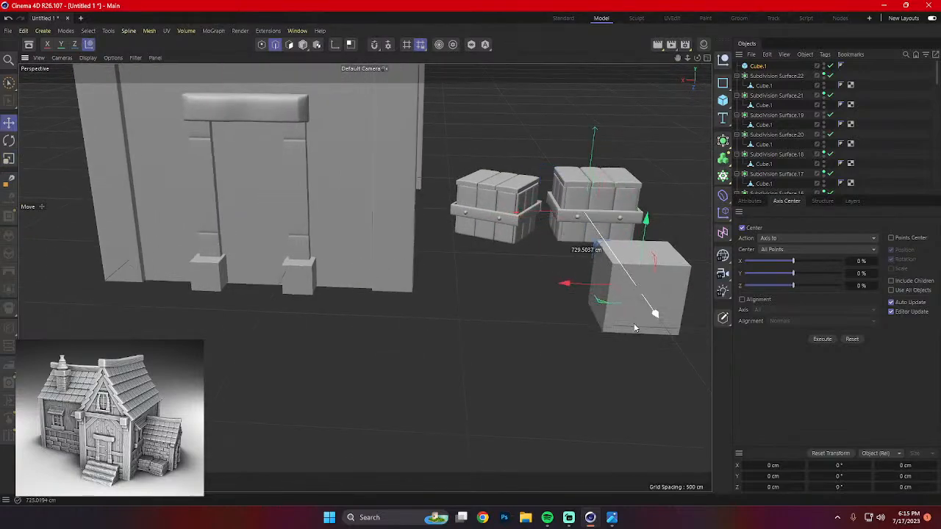
{"action": "left_click_drag", "start_coordinate": [563, 279], "coordinate": [226, 278]}
Shrink and flatten the new cube to about 48 × 17.6 × 10.7 cm, and select it in model mode.
{"action": "scroll", "coordinate": [226, 277], "scroll_direction": "up", "scroll_amount": 3}
{"action": "scroll", "coordinate": [224, 274], "scroll_direction": "up", "scroll_amount": 4}
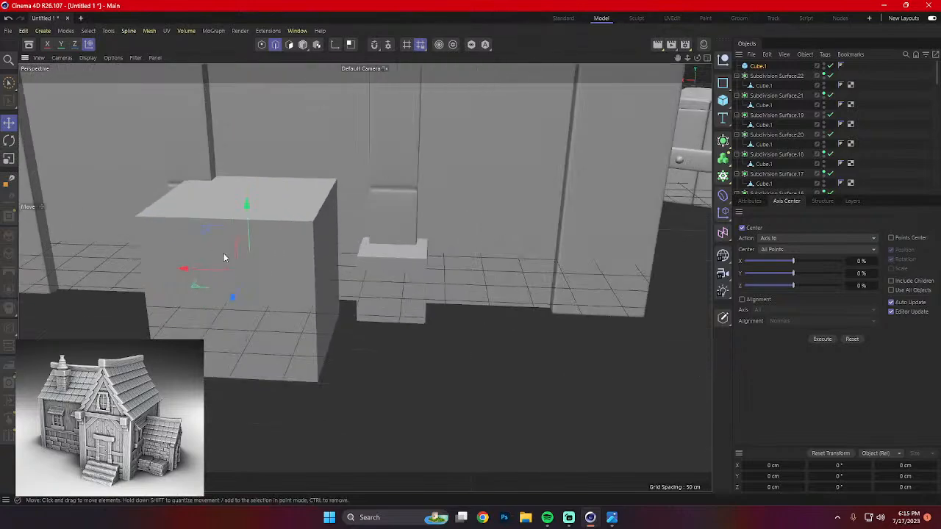
{"action": "key", "text": "t"}
{"action": "left_click_drag", "start_coordinate": [253, 206], "coordinate": [257, 255]}
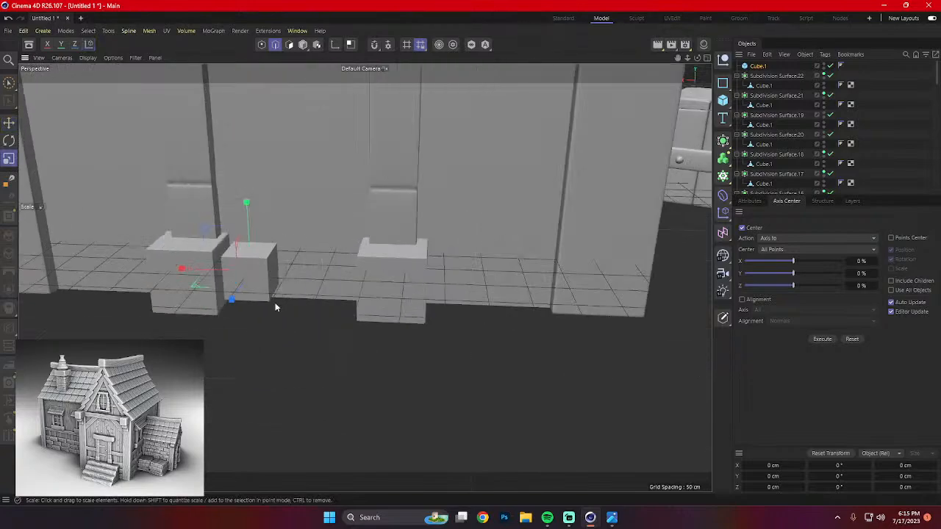
{"action": "left_click_drag", "start_coordinate": [275, 305], "coordinate": [214, 335], "text": "alt"}
{"action": "left_click_drag", "start_coordinate": [215, 302], "coordinate": [230, 303]}
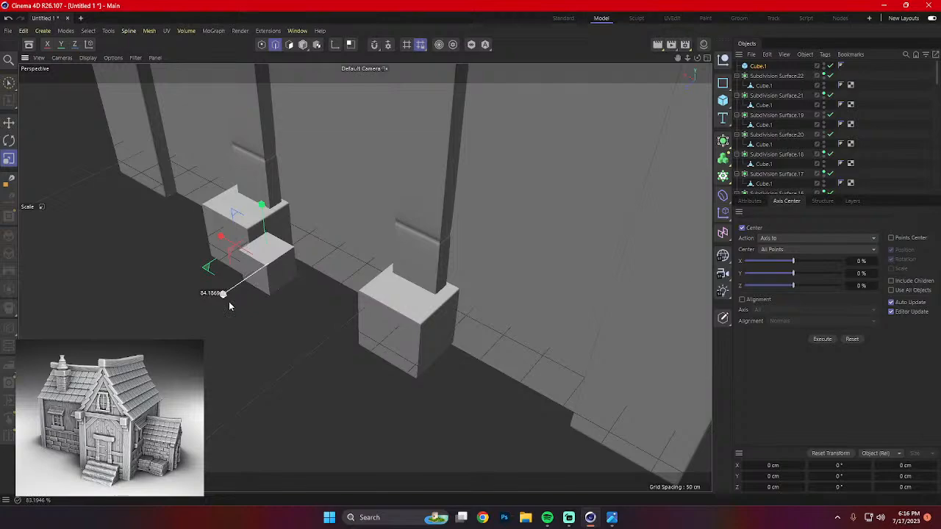
{"action": "left_click", "coordinate": [303, 44]}
{"action": "left_click", "coordinate": [267, 270]}
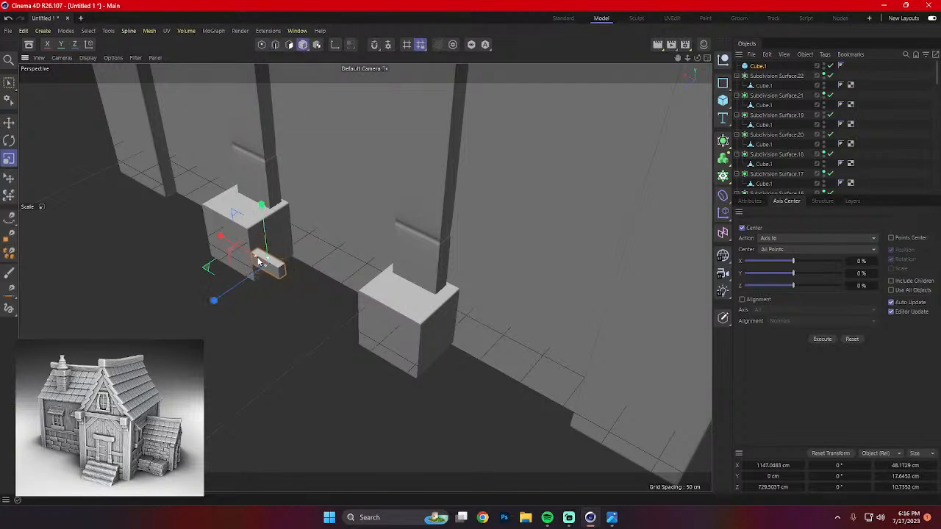
Stretch the cube to about 160 cm long, thin it to about 3 cm deep and make it editable in edge mode.
{"action": "left_click_drag", "start_coordinate": [231, 254], "coordinate": [221, 253]}
{"action": "scroll", "coordinate": [246, 269], "scroll_direction": "up", "scroll_amount": 5}
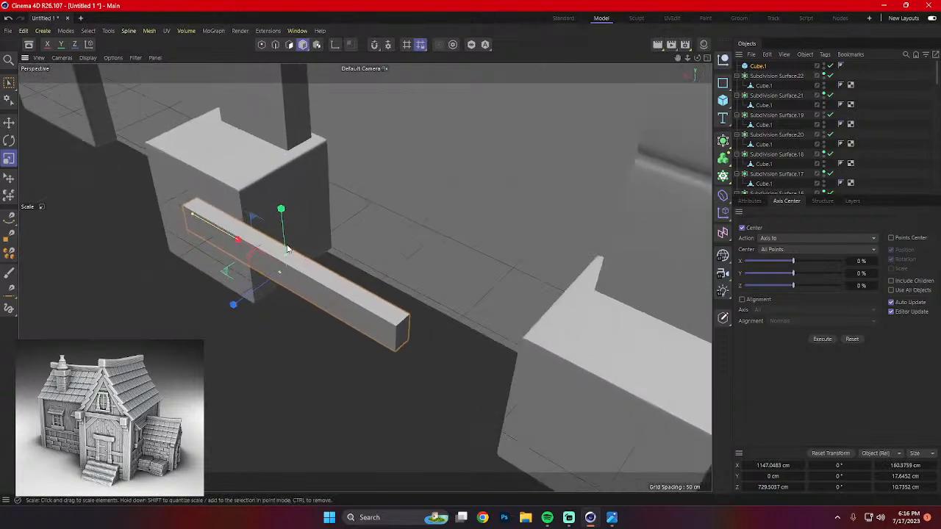
{"action": "left_click_drag", "start_coordinate": [269, 278], "coordinate": [257, 250], "text": "alt"}
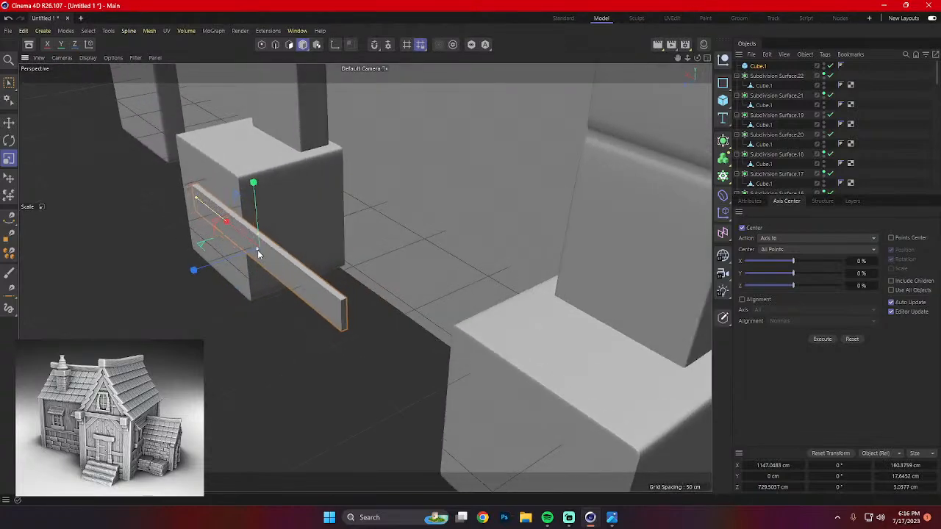
{"action": "scroll", "coordinate": [298, 283], "scroll_direction": "up", "scroll_amount": 1}
{"action": "scroll", "coordinate": [299, 285], "scroll_direction": "up", "scroll_amount": 2}
{"action": "left_click", "coordinate": [274, 45]}
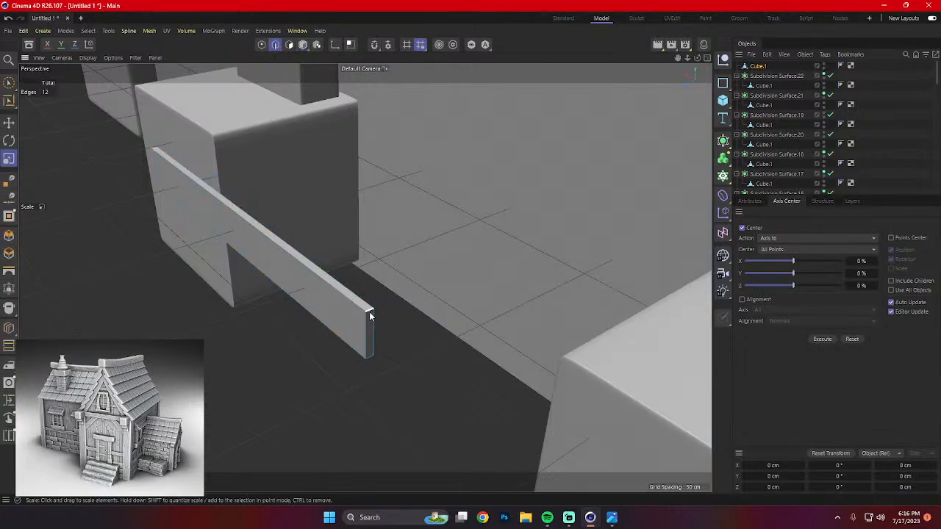
Select the short upper and lower edges at the plank's end and try squeezing them together vertically to about 14 cm.
{"action": "left_click", "coordinate": [365, 354]}
{"action": "left_click", "coordinate": [370, 358], "text": "shift"}
{"action": "left_click_drag", "start_coordinate": [370, 359], "coordinate": [426, 343], "text": "alt"}
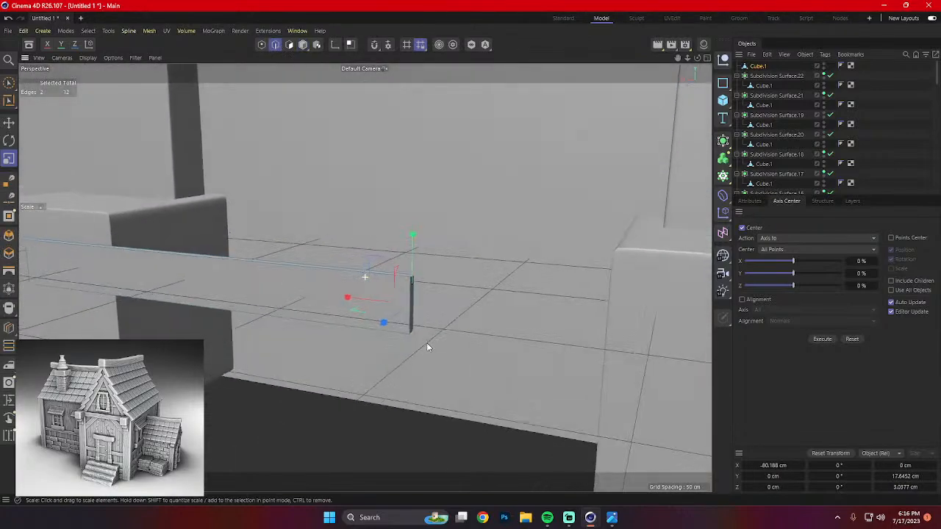
{"action": "left_click_drag", "start_coordinate": [412, 233], "coordinate": [416, 251]}
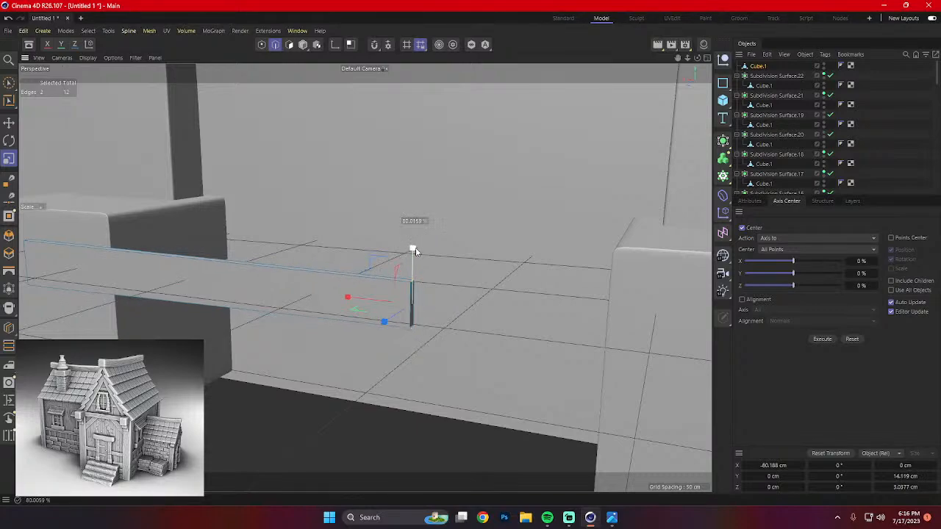
{"action": "key", "text": "ctrl+z"}
Add a loop cut across the plank near its selected end, at about 89% of its length.
{"action": "left_click_drag", "start_coordinate": [399, 314], "coordinate": [305, 271], "text": "alt"}
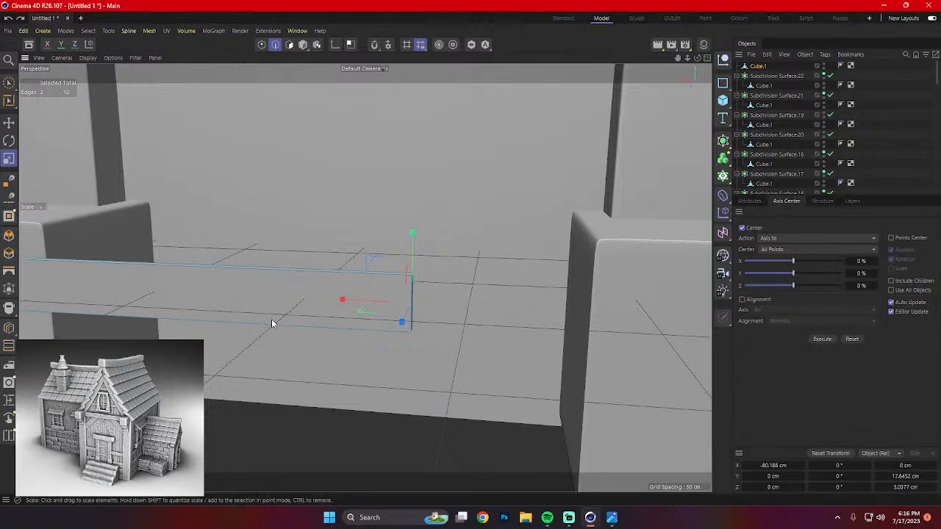
{"action": "right_click", "coordinate": [272, 408]}
{"action": "left_click", "coordinate": [297, 276]}
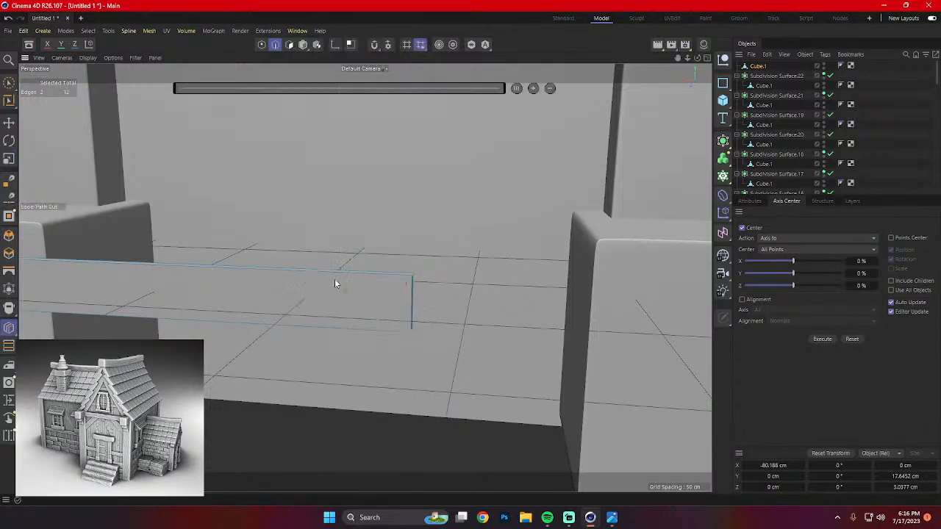
{"action": "left_click", "coordinate": [360, 275]}
{"action": "left_click_drag", "start_coordinate": [420, 300], "coordinate": [380, 319], "text": "alt"}
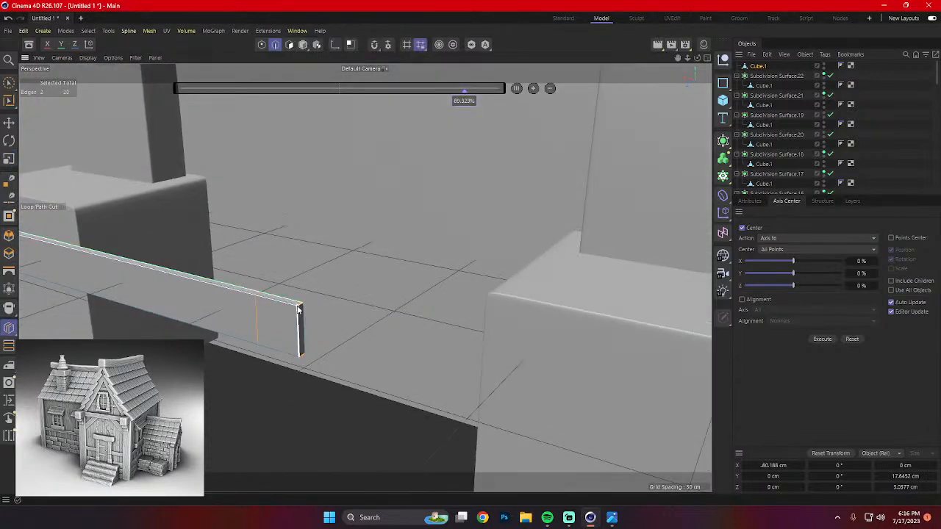
Taper the plank's end by scaling its two selected end edges closer together vertically.
{"action": "left_click", "coordinate": [9, 83]}
{"action": "scroll", "coordinate": [325, 330], "scroll_direction": "up", "scroll_amount": 5}
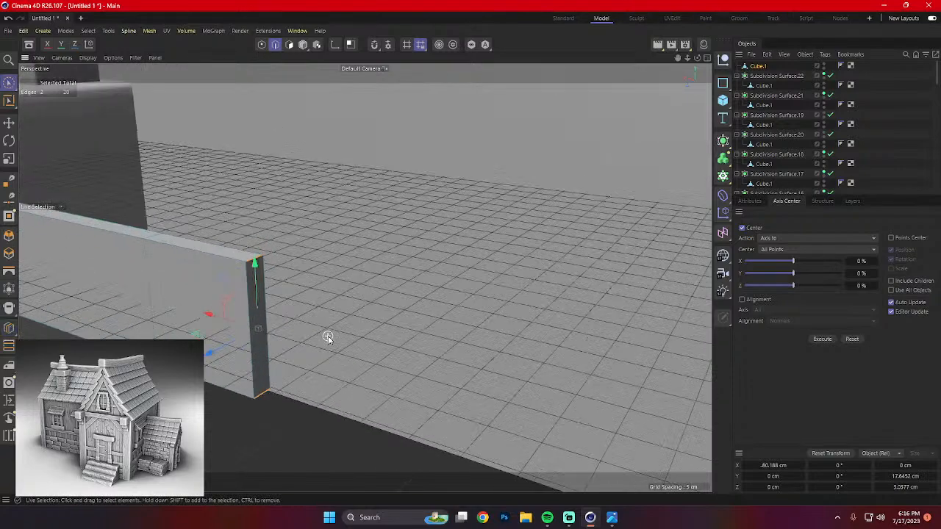
{"action": "key", "text": "t"}
{"action": "left_click_drag", "start_coordinate": [256, 263], "coordinate": [277, 321]}
Add supporting loop cuts close to the plank's blunt end and just before the taper begins, the latter at about 99.6%.
{"action": "scroll", "coordinate": [279, 296], "scroll_direction": "down", "scroll_amount": 5}
{"action": "scroll", "coordinate": [137, 288], "scroll_direction": "up", "scroll_amount": 3}
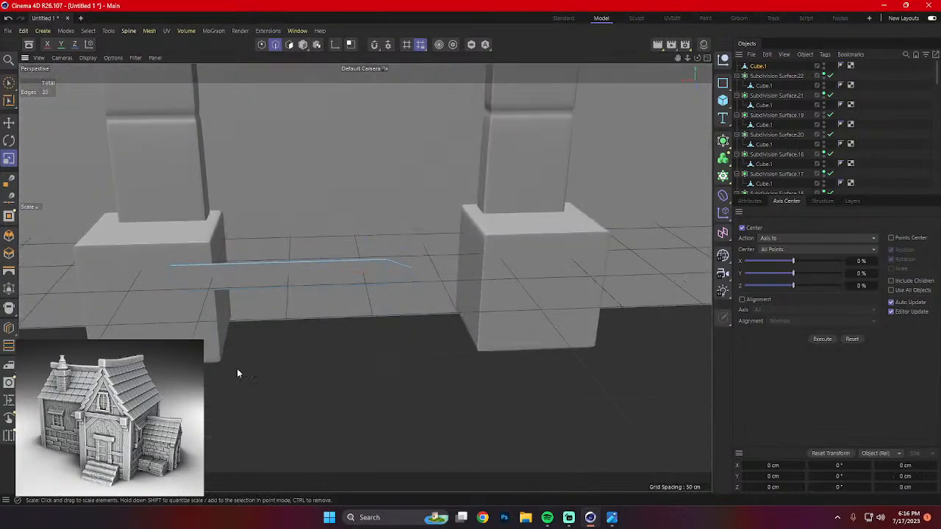
{"action": "right_click", "coordinate": [237, 368]}
{"action": "left_click", "coordinate": [274, 275]}
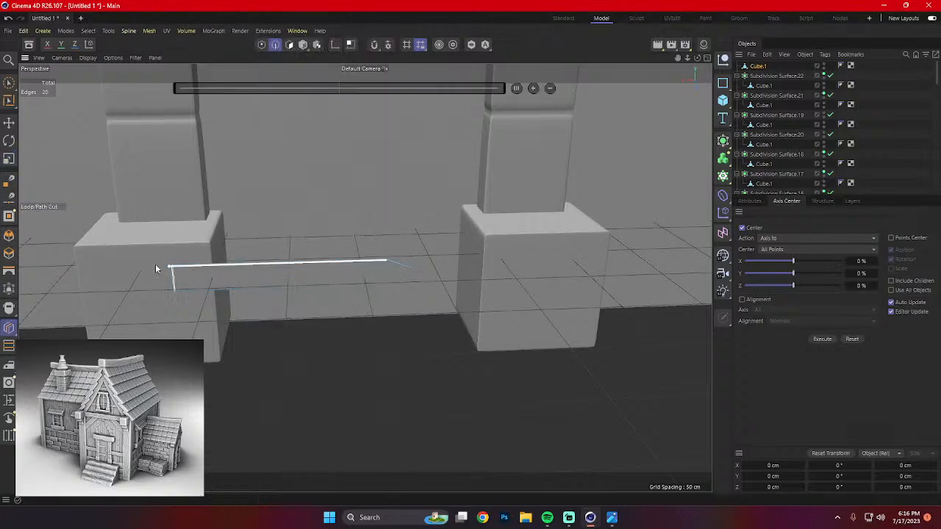
{"action": "left_click", "coordinate": [172, 270]}
{"action": "scroll", "coordinate": [172, 266], "scroll_direction": "up", "scroll_amount": 10}
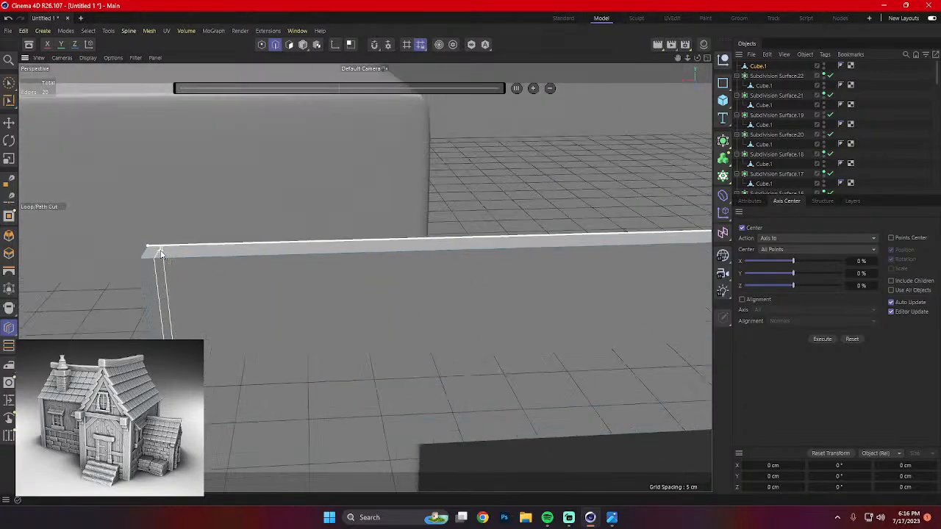
{"action": "left_click_drag", "start_coordinate": [161, 253], "coordinate": [444, 227]}
{"action": "left_click", "coordinate": [431, 228]}
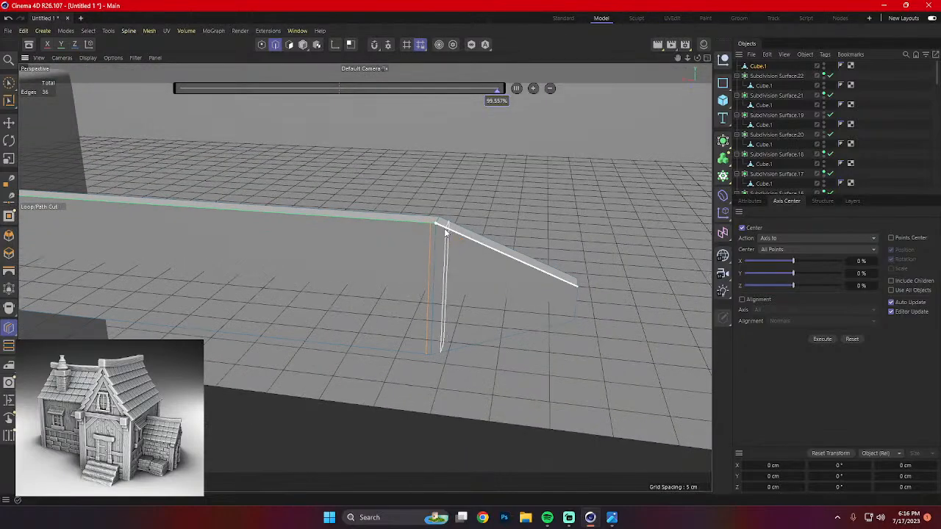
Add supporting loop cuts at about 97.4% near the tapered tip and along both sides of the plank's thickness.
{"action": "left_click", "coordinate": [574, 287]}
{"action": "left_click_drag", "start_coordinate": [587, 296], "coordinate": [527, 330], "text": "alt"}
{"action": "scroll", "coordinate": [203, 278], "scroll_direction": "up", "scroll_amount": 2}
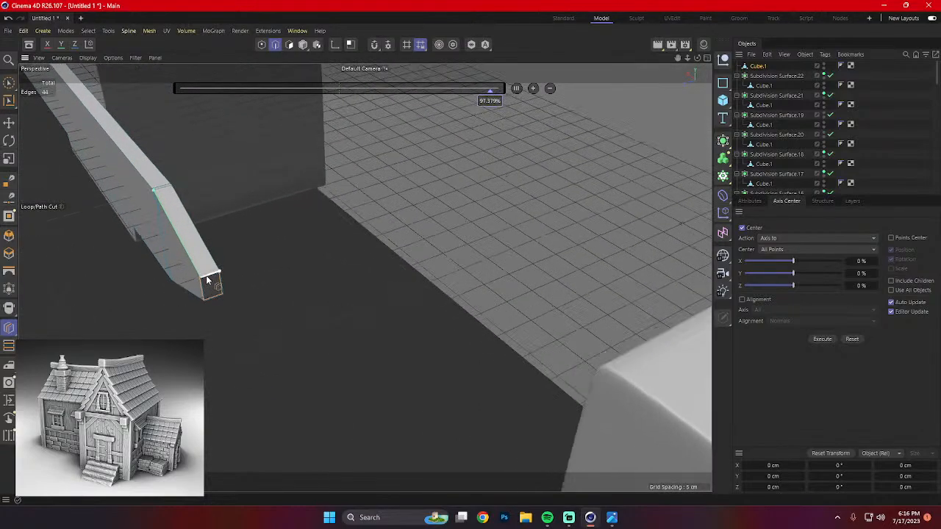
{"action": "scroll", "coordinate": [207, 278], "scroll_direction": "up", "scroll_amount": 2}
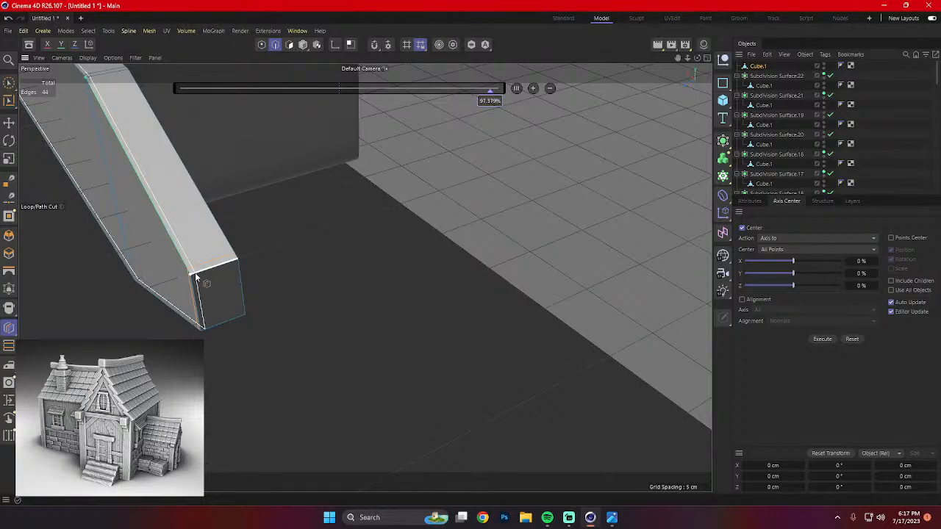
{"action": "left_click", "coordinate": [229, 267]}
{"action": "left_click", "coordinate": [233, 265]}
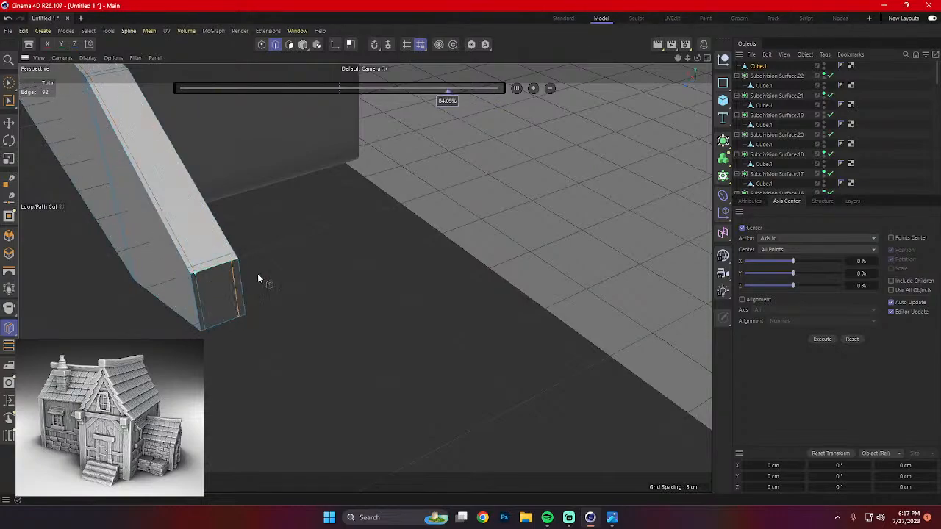
Return to model mode and select the pointed plank as an object ready for moving.
{"action": "left_click_drag", "start_coordinate": [364, 277], "coordinate": [404, 243], "text": "alt"}
{"action": "scroll", "coordinate": [823, 77], "scroll_direction": "down", "scroll_amount": 8}
{"action": "left_click", "coordinate": [764, 67]}
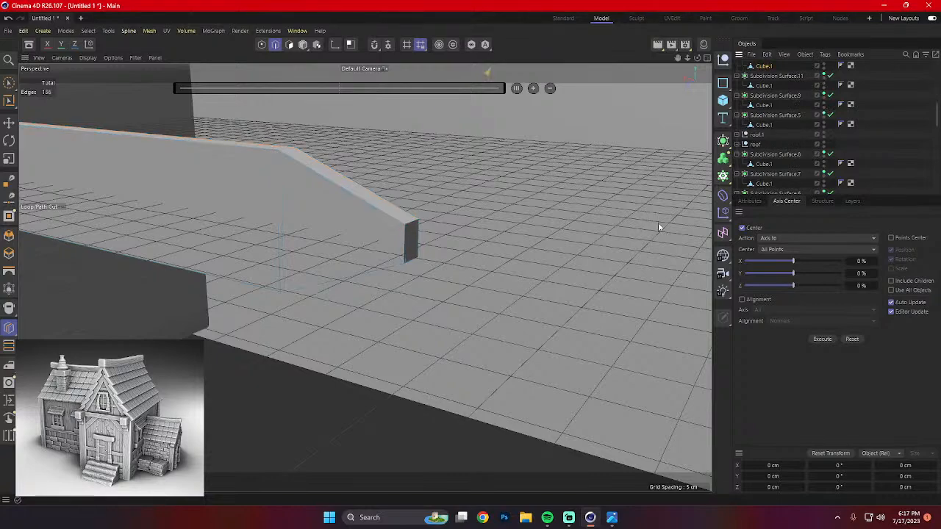
{"action": "scroll", "coordinate": [482, 217], "scroll_direction": "down", "scroll_amount": 10}
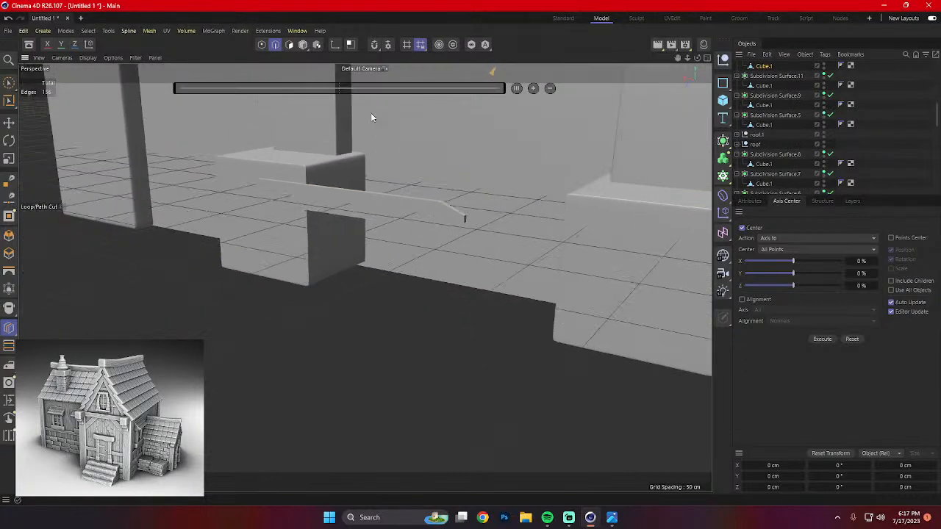
{"action": "left_click", "coordinate": [302, 45]}
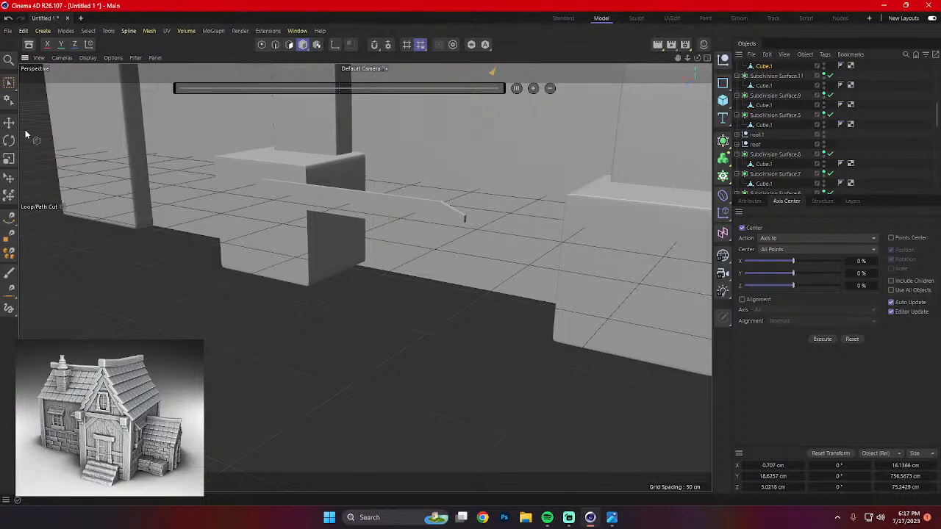
{"action": "left_click", "coordinate": [9, 123]}
{"action": "left_click", "coordinate": [383, 211]}
{"action": "middle_click_drag", "start_coordinate": [531, 189], "coordinate": [492, 223], "text": "alt"}
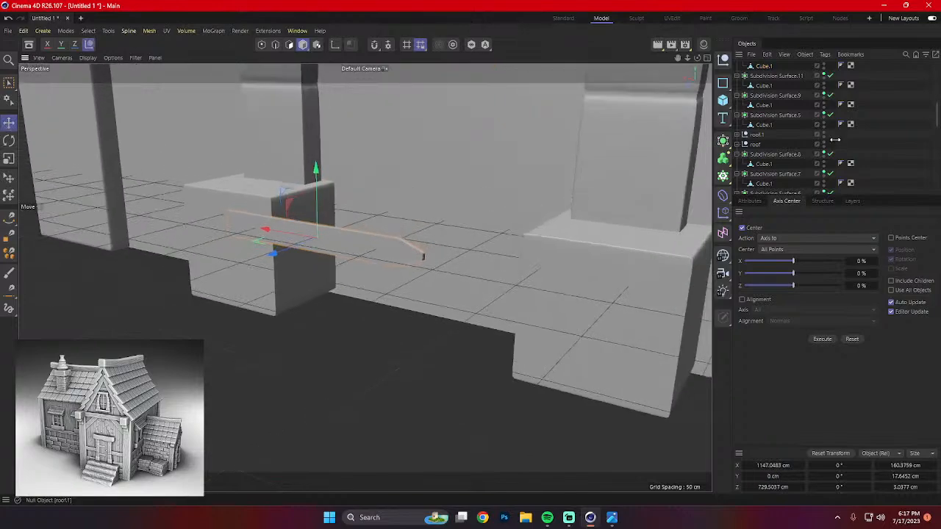
Add a Subdivision Surface and nest the pointed plank's mesh under it.
{"action": "scroll", "coordinate": [808, 122], "scroll_direction": "up", "scroll_amount": 5}
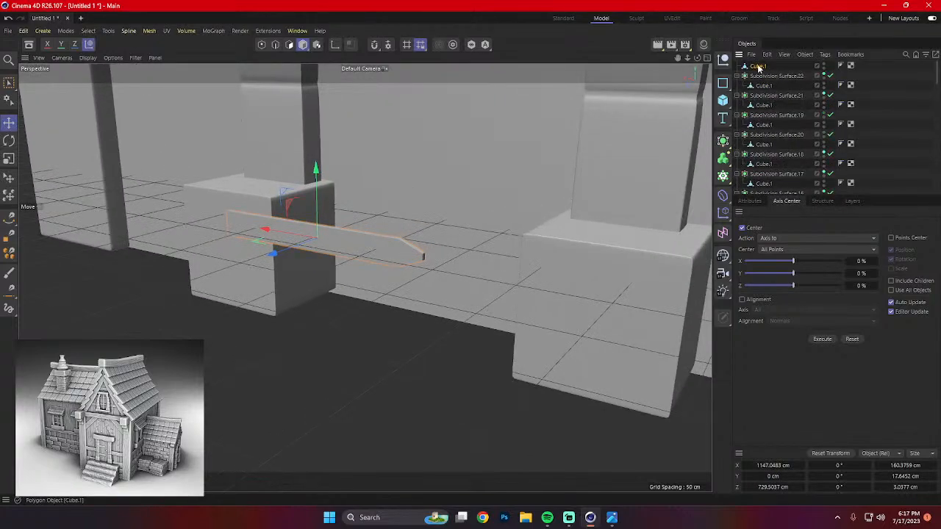
{"action": "left_click", "coordinate": [724, 142], "text": "alt"}
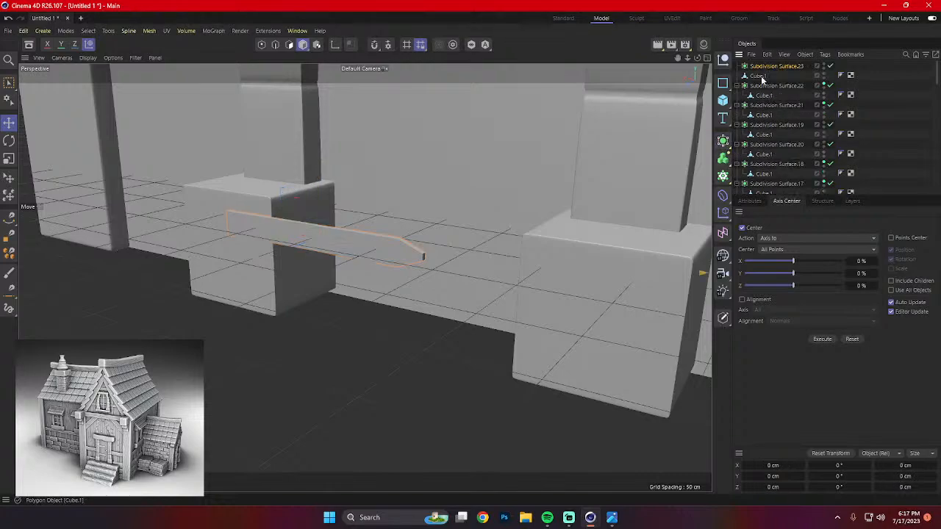
{"action": "left_click_drag", "start_coordinate": [762, 67], "coordinate": [763, 67]}
Scale the smoothed plank down uniformly to about 140 × 15.4 × 2.7 cm.
{"action": "scroll", "coordinate": [430, 243], "scroll_direction": "up", "scroll_amount": 2}
{"action": "left_click_drag", "start_coordinate": [316, 259], "coordinate": [192, 267], "text": "alt"}
{"action": "left_click_drag", "start_coordinate": [249, 231], "coordinate": [354, 323], "text": "alt"}
{"action": "key", "text": "t"}
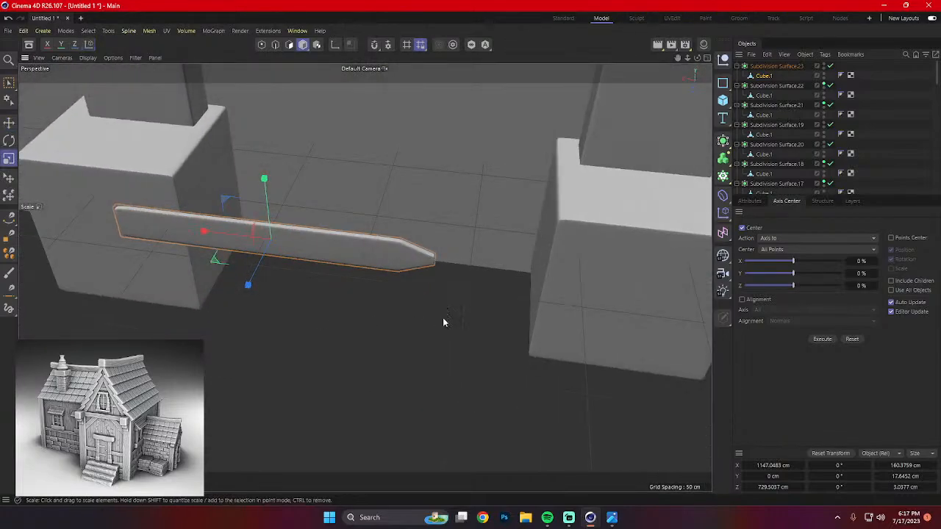
{"action": "left_click_drag", "start_coordinate": [442, 321], "coordinate": [589, 185]}
Add more loop cuts to the plank at its blunt end and along its long edges, the last at about 97.6%.
{"action": "scroll", "coordinate": [127, 197], "scroll_direction": "up", "scroll_amount": 6}
{"action": "left_click", "coordinate": [275, 45]}
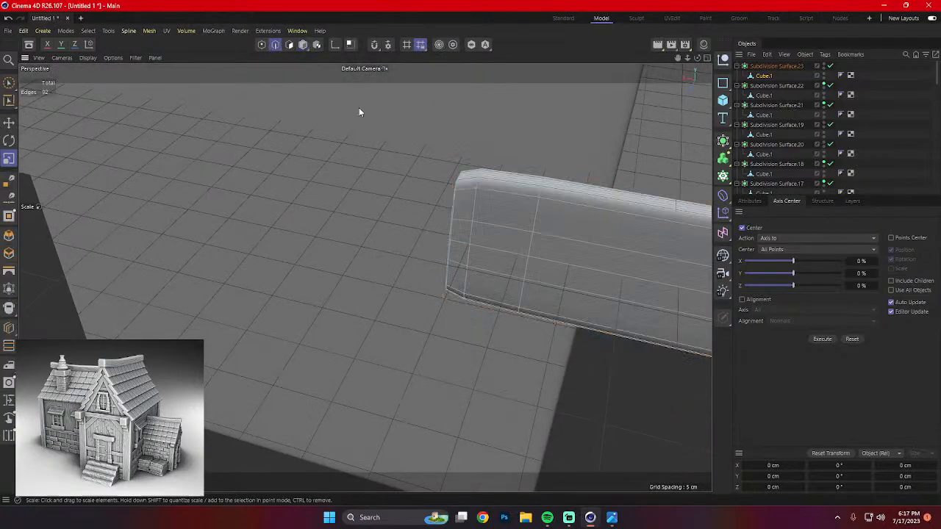
{"action": "right_click", "coordinate": [420, 160]}
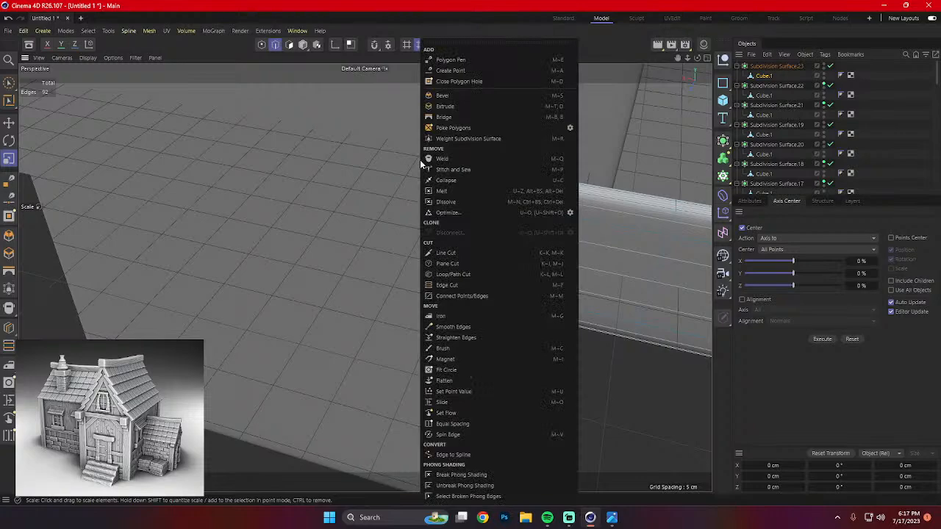
{"action": "left_click", "coordinate": [453, 274]}
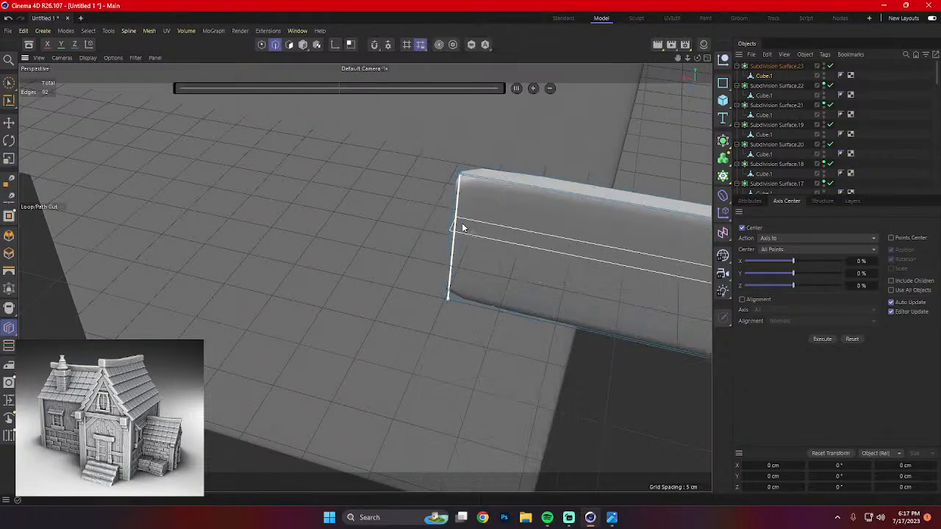
{"action": "left_click", "coordinate": [457, 175]}
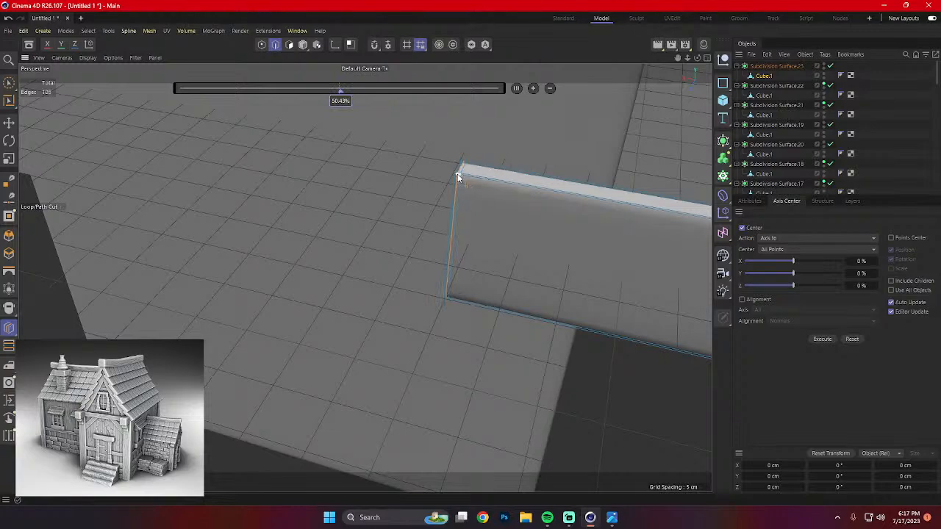
{"action": "left_click_drag", "start_coordinate": [472, 237], "coordinate": [543, 197], "text": "alt"}
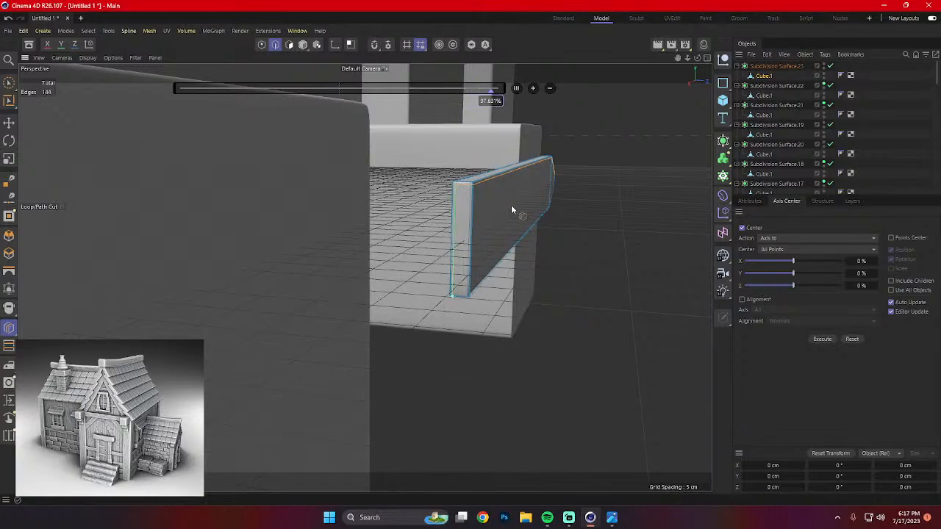
Return to model mode and scale the plank down uniformly to about 85.8 × 9.4 × 1.6 cm.
{"action": "left_click_drag", "start_coordinate": [512, 211], "coordinate": [430, 109], "text": "alt"}
{"action": "left_click", "coordinate": [304, 45]}
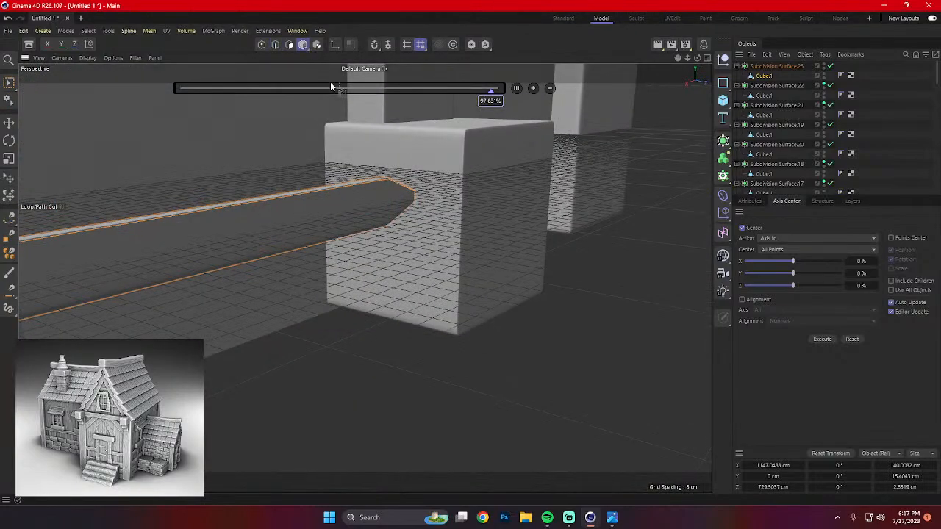
{"action": "left_click_drag", "start_coordinate": [367, 225], "coordinate": [288, 280], "text": "alt"}
{"action": "key", "text": "t"}
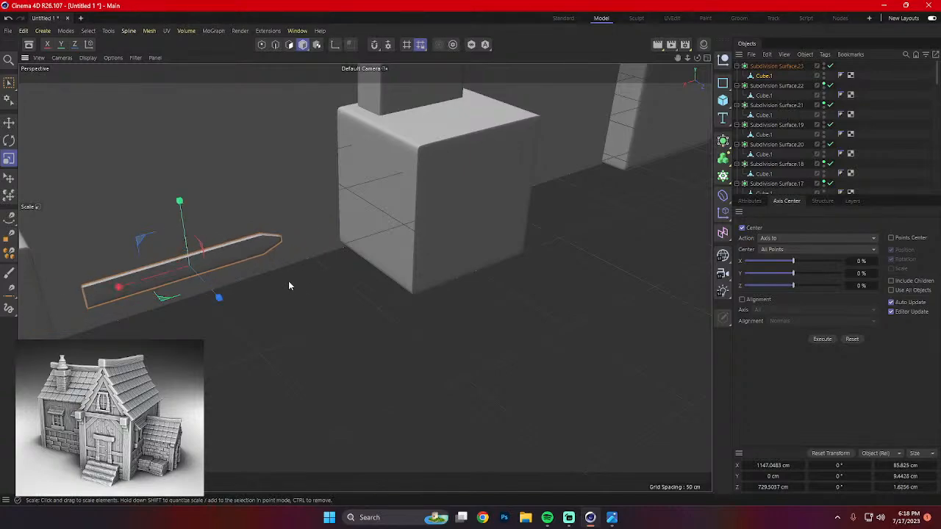
Move the plank back into the doorway and raise it to about X 1123.5, Y 199 and Z 646 cm.
{"action": "scroll", "coordinate": [340, 242], "scroll_direction": "down", "scroll_amount": 5}
{"action": "left_click_drag", "start_coordinate": [340, 242], "coordinate": [315, 252], "text": "alt"}
{"action": "key", "text": "e"}
{"action": "mouse_move", "coordinate": [214, 233]}
{"action": "left_mouse_down"}
{"action": "mouse_move", "coordinate": [388, 234]}
{"action": "mouse_move", "coordinate": [225, 233]}
{"action": "left_mouse_up"}
{"action": "scroll", "coordinate": [259, 178], "scroll_direction": "up", "scroll_amount": 3}
{"action": "middle_click_drag", "start_coordinate": [305, 185], "coordinate": [312, 339], "text": "alt"}
{"action": "left_click_drag", "start_coordinate": [275, 357], "coordinate": [269, 164]}
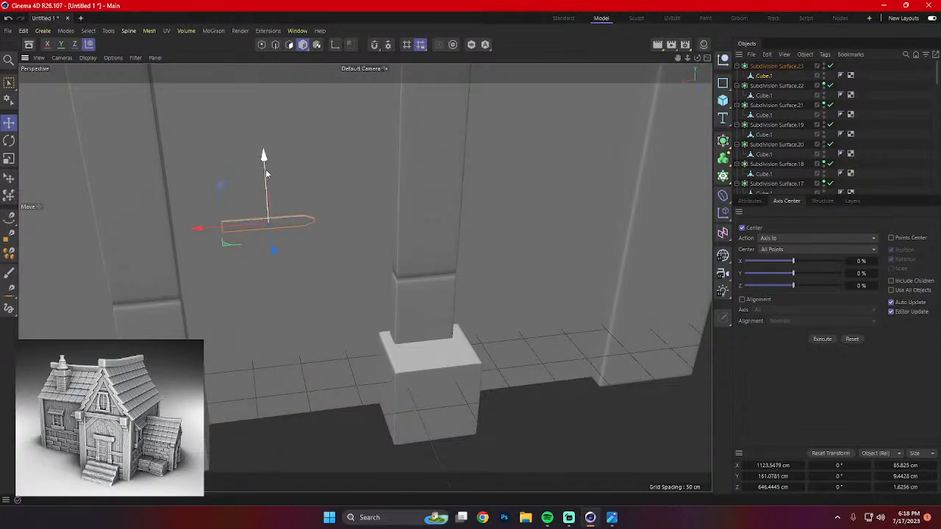
{"action": "left_click_drag", "start_coordinate": [366, 157], "coordinate": [272, 156], "text": "alt"}
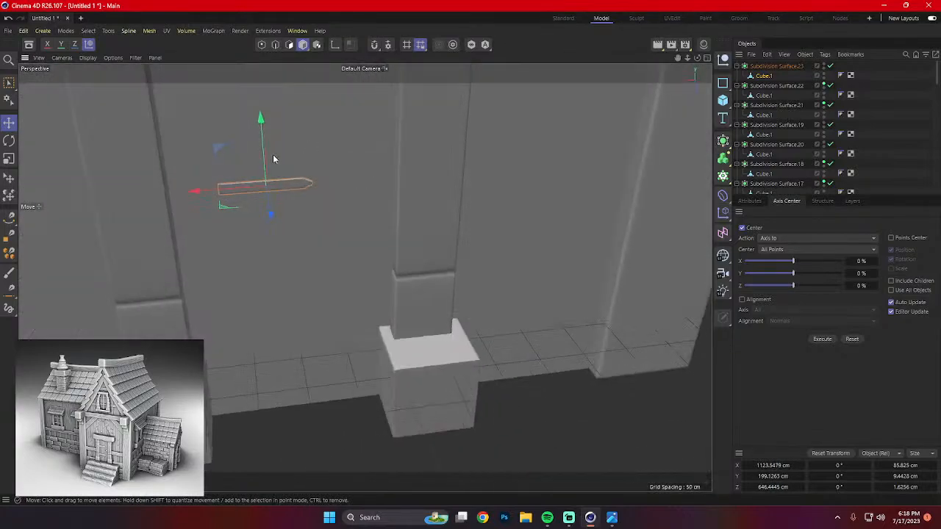
Shift the plank toward the nearer side post of the door frame and raise it, to about X 1170 and Y 245 cm.
{"action": "left_click_drag", "start_coordinate": [228, 192], "coordinate": [176, 188]}
{"action": "left_click_drag", "start_coordinate": [206, 126], "coordinate": [205, 101]}
{"action": "scroll", "coordinate": [245, 136], "scroll_direction": "down", "scroll_amount": 4}
{"action": "middle_click_drag", "start_coordinate": [317, 169], "coordinate": [348, 309], "text": "alt"}
{"action": "left_click_drag", "start_coordinate": [272, 272], "coordinate": [247, 236], "text": "alt"}
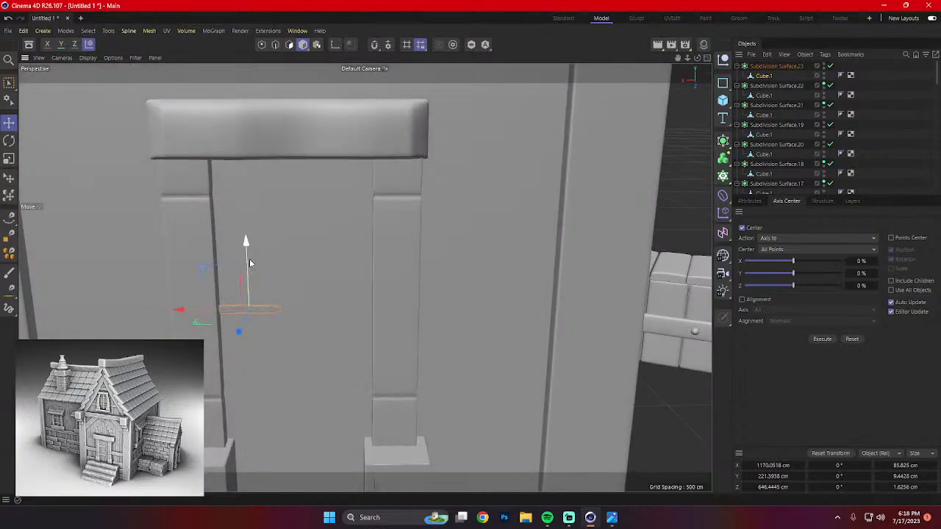
Enlarge the plank uniformly until it is about 175 cm long, 19.2 cm high and 3.3 cm thick.
{"action": "key", "text": "t"}
{"action": "left_click_drag", "start_coordinate": [317, 286], "coordinate": [501, 337]}
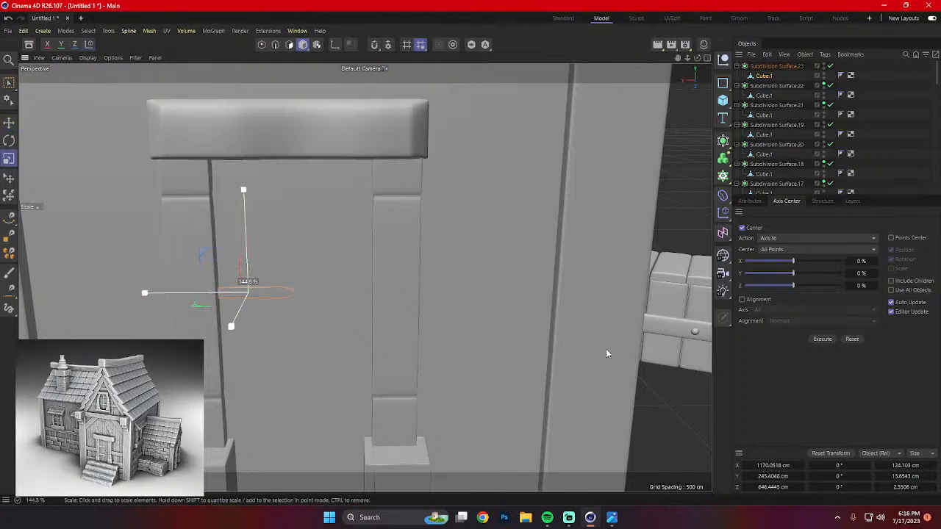
{"action": "left_click_drag", "start_coordinate": [607, 354], "coordinate": [684, 364]}
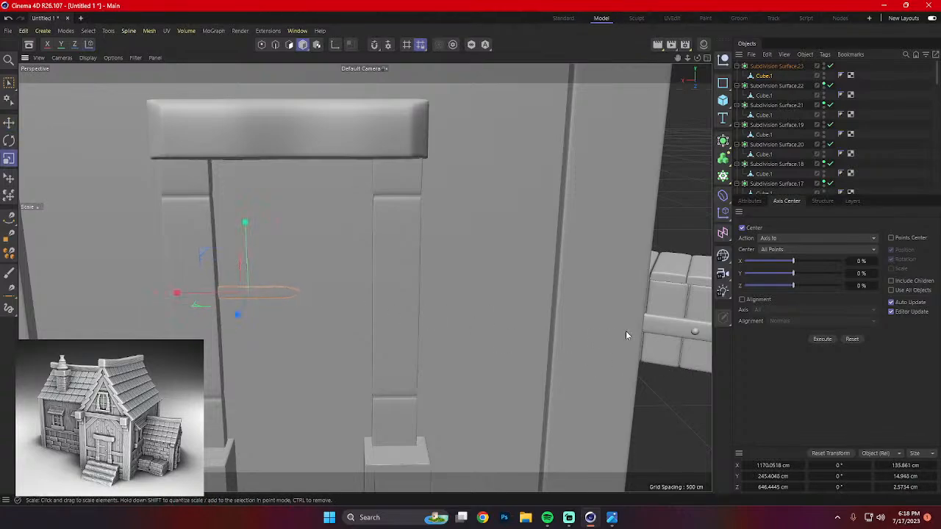
{"action": "left_click_drag", "start_coordinate": [388, 311], "coordinate": [370, 325]}
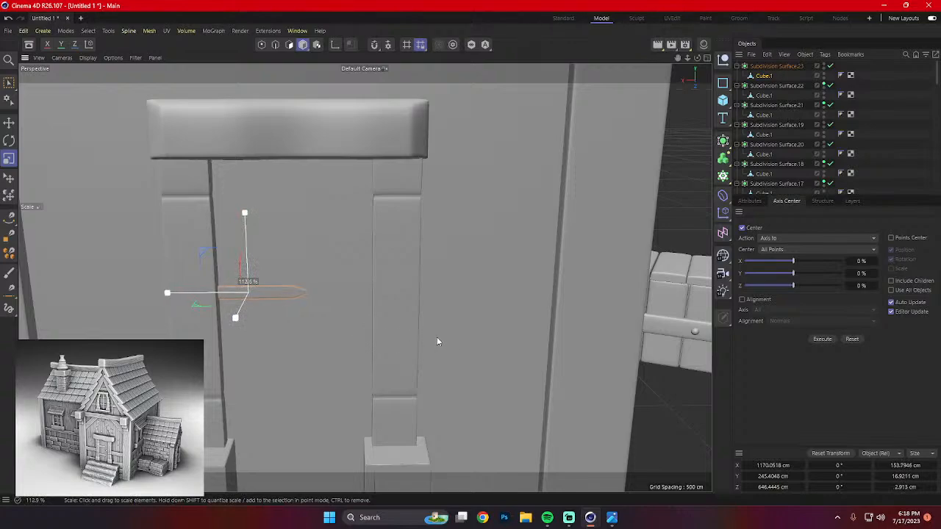
{"action": "left_click_drag", "start_coordinate": [513, 347], "coordinate": [513, 347]}
Slide the plank along X to about 1132 cm and resize it to about 146 cm long and 23.8 cm high.
{"action": "key", "text": "e"}
{"action": "left_click_drag", "start_coordinate": [186, 294], "coordinate": [216, 300]}
{"action": "key", "text": "t"}
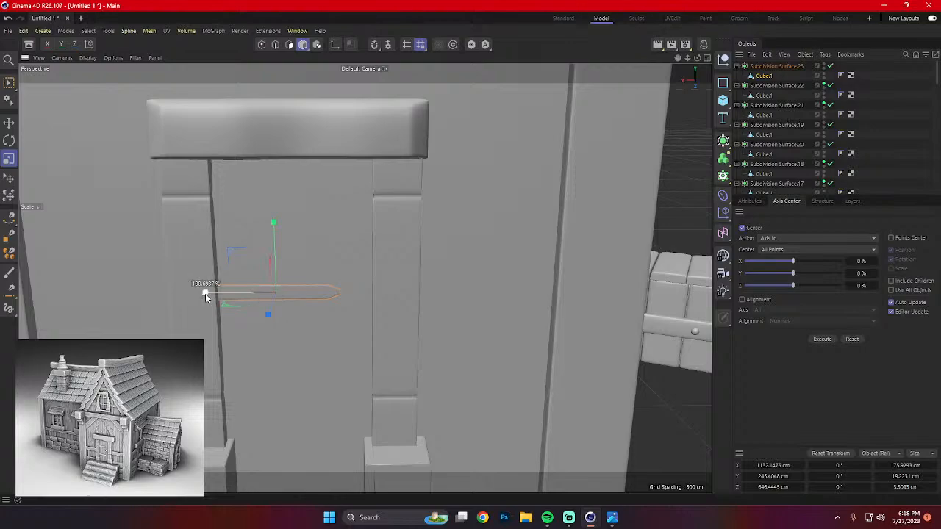
{"action": "left_click_drag", "start_coordinate": [206, 294], "coordinate": [249, 305]}
{"action": "left_click_drag", "start_coordinate": [273, 204], "coordinate": [273, 206]}
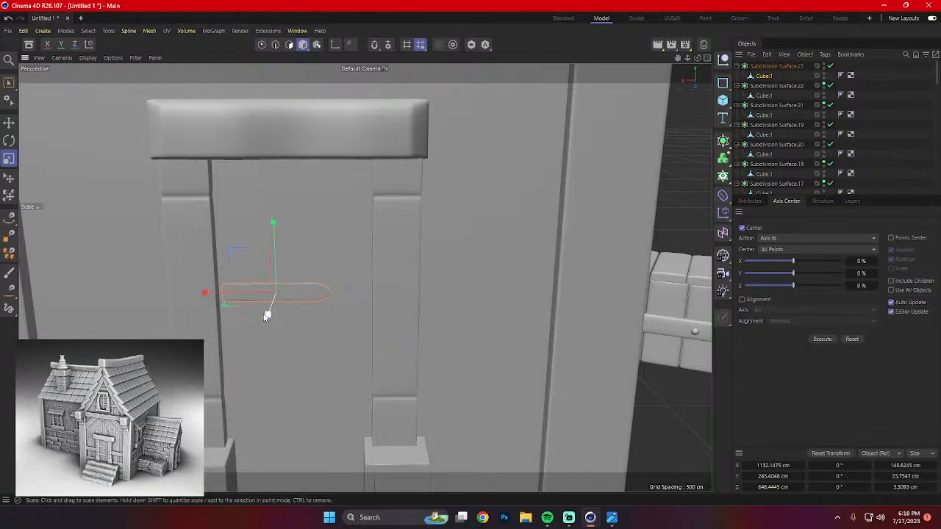
Thicken the plank, adjust its depth in the door opening, and place a second copy of it lower in the doorway.
{"action": "left_click_drag", "start_coordinate": [266, 316], "coordinate": [245, 322]}
{"action": "left_click_drag", "start_coordinate": [244, 323], "coordinate": [329, 332], "text": "alt"}
{"action": "key", "text": "e"}
{"action": "left_click_drag", "start_coordinate": [246, 279], "coordinate": [236, 282]}
{"action": "left_click_drag", "start_coordinate": [256, 291], "coordinate": [338, 265], "text": "alt"}
{"action": "left_click_drag", "start_coordinate": [338, 266], "coordinate": [280, 217], "text": "alt"}
{"action": "left_click_drag", "start_coordinate": [313, 234], "coordinate": [258, 222], "text": "alt"}
Compare the front of the house with the full-size reference image house-3d-model-stl.jpg, checking the walls beside the door.
{"action": "left_click", "coordinate": [431, 237]}
{"action": "right_click_drag", "start_coordinate": [431, 237], "coordinate": [395, 314], "text": "alt"}
{"action": "left_click_drag", "start_coordinate": [395, 314], "coordinate": [469, 299], "text": "alt"}
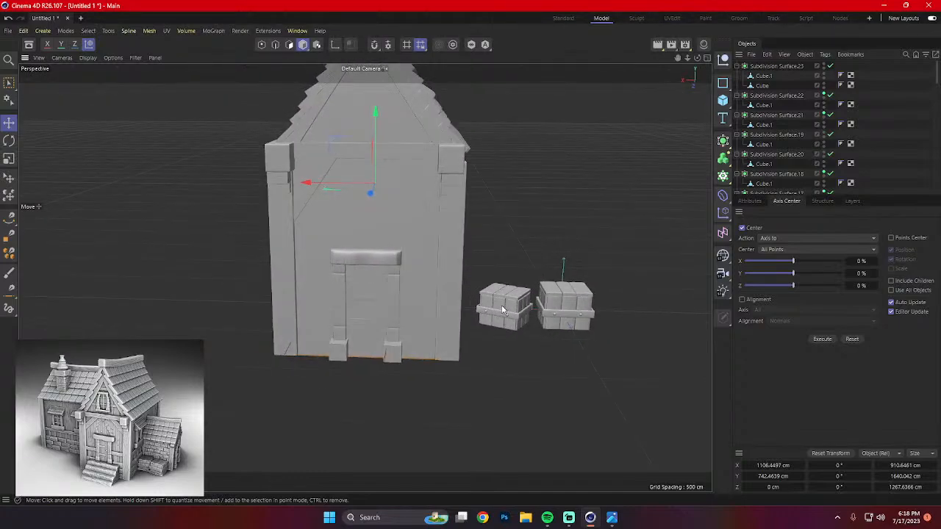
{"action": "left_click_drag", "start_coordinate": [416, 296], "coordinate": [381, 304], "text": "alt"}
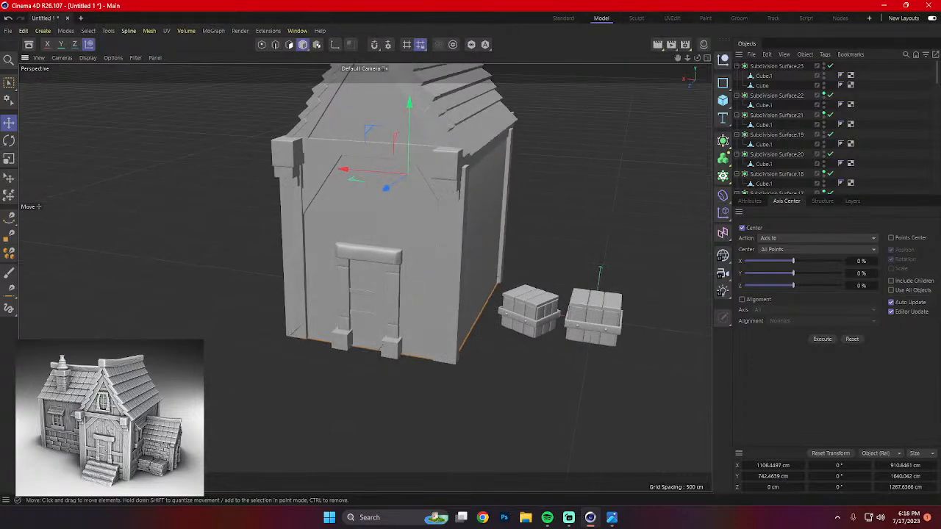
{"action": "left_click_drag", "start_coordinate": [0, 184], "coordinate": [824, 64]}
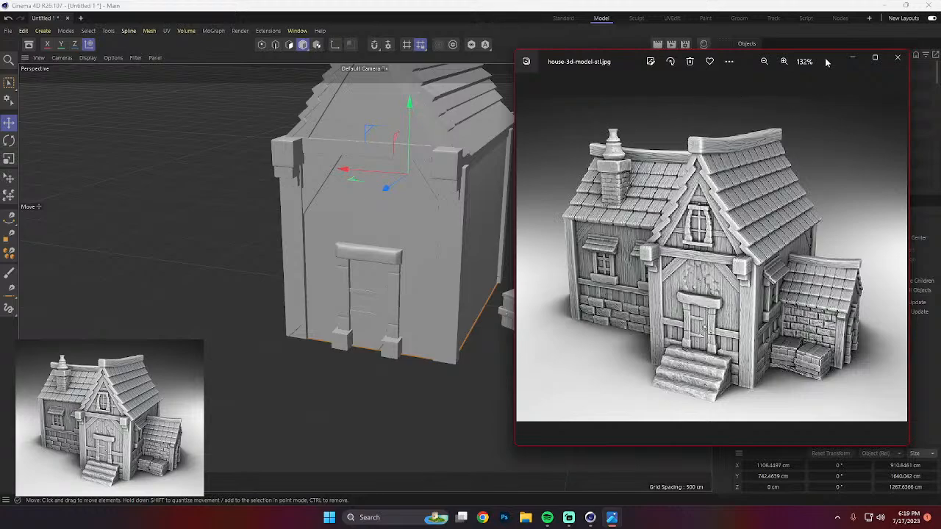
{"action": "left_click", "coordinate": [852, 57]}
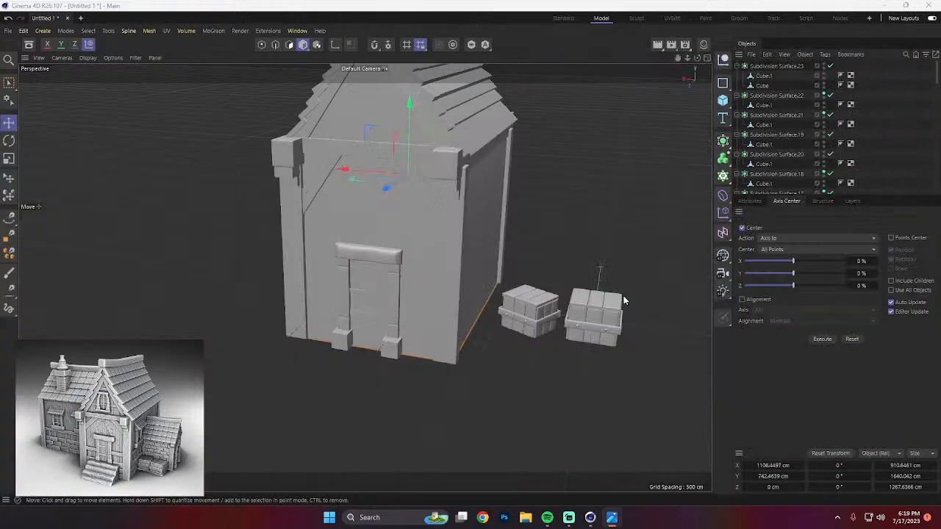
Duplicate a corner-post block and place the copy beside the door at about X 759, Y 271.7 and Z 720.5 cm.
{"action": "scroll", "coordinate": [405, 318], "scroll_direction": "up", "scroll_amount": 2}
{"action": "scroll", "coordinate": [563, 319], "scroll_direction": "up", "scroll_amount": 1}
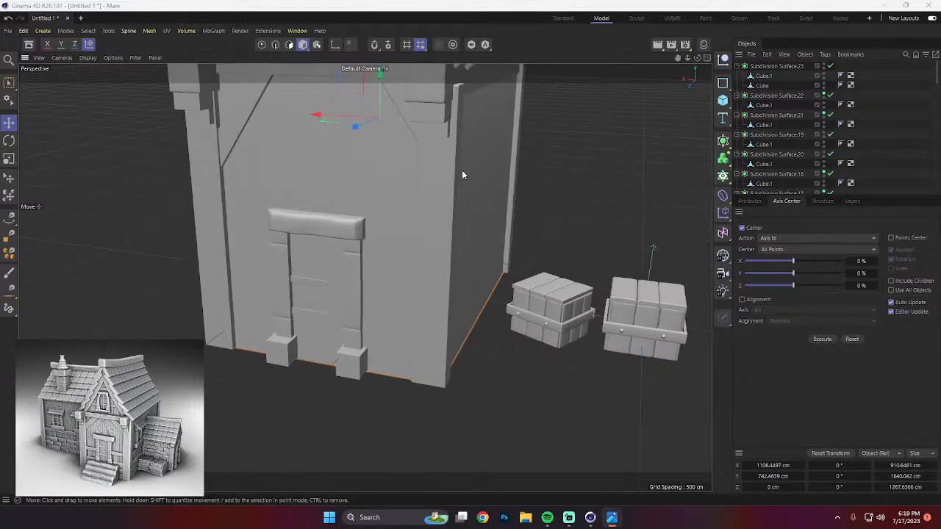
{"action": "left_click_drag", "start_coordinate": [462, 170], "coordinate": [359, 237], "text": "alt"}
{"action": "left_click_drag", "start_coordinate": [416, 248], "coordinate": [450, 129], "text": "alt"}
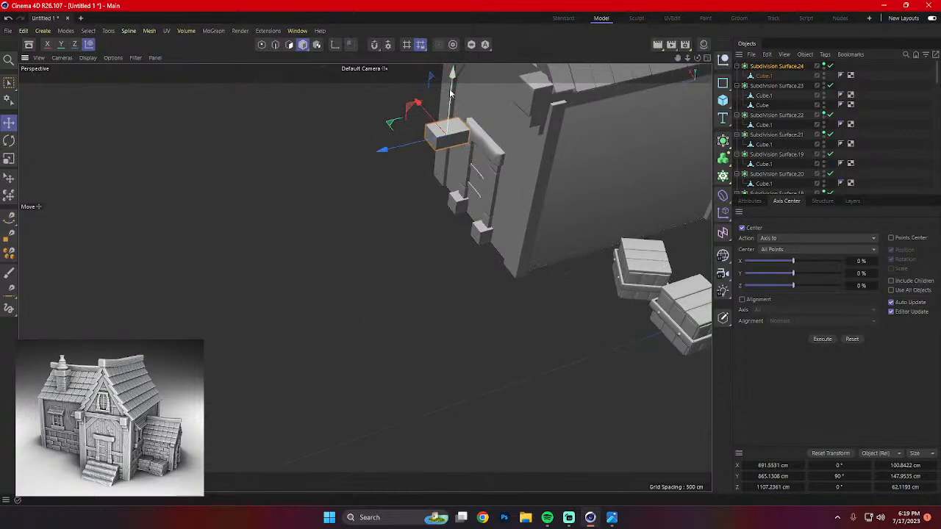
{"action": "left_click_drag", "start_coordinate": [451, 93], "coordinate": [450, 173]}
{"action": "left_click_drag", "start_coordinate": [403, 228], "coordinate": [527, 271]}
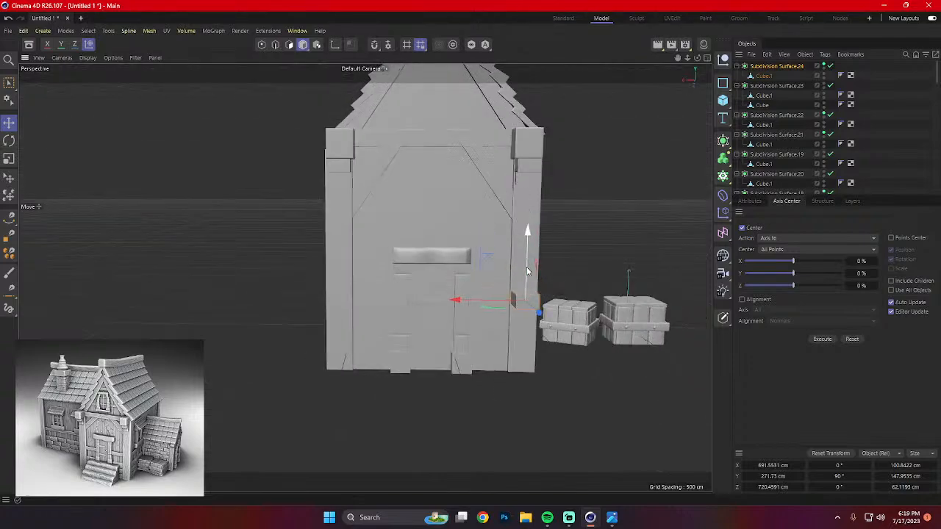
{"action": "left_click_drag", "start_coordinate": [472, 308], "coordinate": [468, 308]}
Flatten the copied block into a thin board about 24.9 cm deep and 63.5 cm high.
{"action": "scroll", "coordinate": [477, 309], "scroll_direction": "up", "scroll_amount": 2}
{"action": "left_click_drag", "start_coordinate": [516, 334], "coordinate": [423, 362], "text": "alt"}
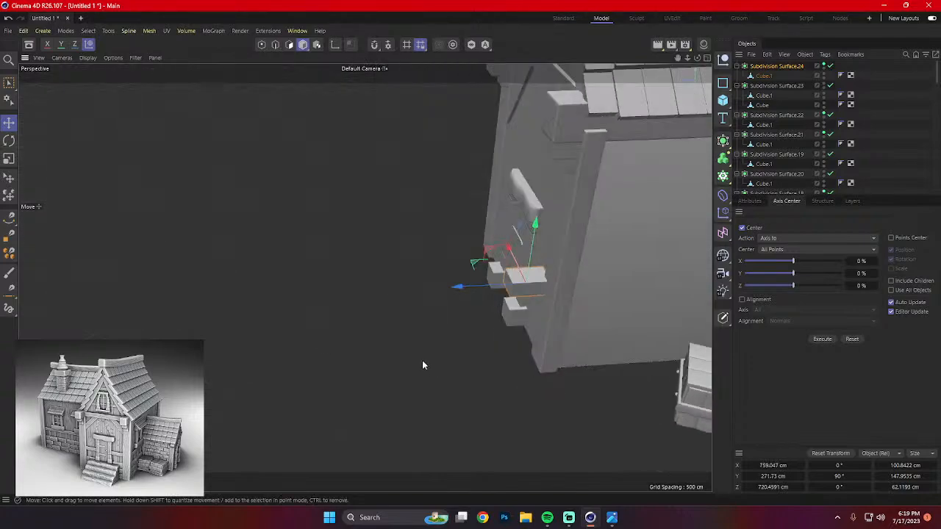
{"action": "key", "text": "t"}
{"action": "left_click_drag", "start_coordinate": [545, 292], "coordinate": [546, 186], "text": "alt"}
{"action": "left_click_drag", "start_coordinate": [518, 240], "coordinate": [610, 225], "text": "alt"}
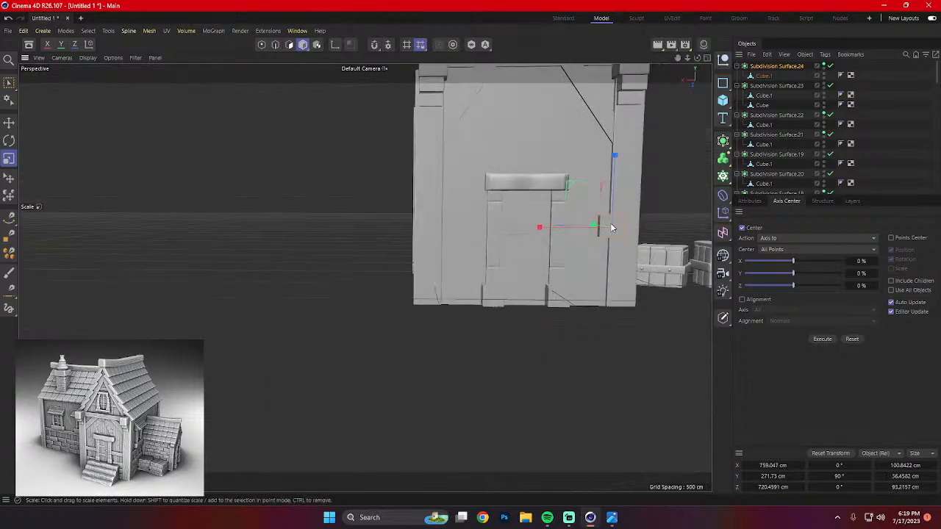
{"action": "middle_click_drag", "start_coordinate": [610, 224], "coordinate": [522, 287], "text": "alt"}
{"action": "scroll", "coordinate": [525, 286], "scroll_direction": "up", "scroll_amount": 2}
{"action": "left_click_drag", "start_coordinate": [525, 286], "coordinate": [420, 331], "text": "alt"}
{"action": "mouse_move", "coordinate": [568, 280]}
{"action": "left_mouse_down"}
{"action": "mouse_move", "coordinate": [598, 265]}
{"action": "mouse_move", "coordinate": [573, 282]}
{"action": "left_mouse_up"}
{"action": "left_click_drag", "start_coordinate": [573, 281], "coordinate": [672, 311], "text": "alt"}
Push the board back to about Z 638 cm and stretch it to about 253 cm long, fitting it between door post and corner post.
{"action": "key", "text": "r"}
{"action": "key", "text": "e"}
{"action": "left_click_drag", "start_coordinate": [540, 313], "coordinate": [409, 337]}
{"action": "key", "text": "t"}
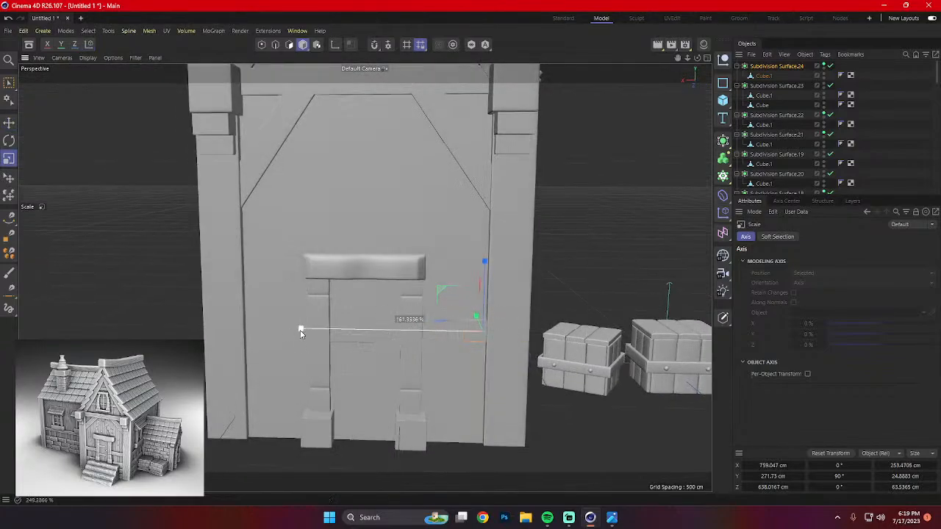
{"action": "left_click_drag", "start_coordinate": [300, 333], "coordinate": [300, 333]}
{"action": "key", "text": "e"}
{"action": "left_click_drag", "start_coordinate": [415, 336], "coordinate": [394, 339]}
Copy the board along X into the matching wall section on the other side of the door.
{"action": "left_click", "coordinate": [571, 382]}
{"action": "middle_click_drag", "start_coordinate": [573, 381], "coordinate": [590, 329], "text": "alt"}
{"action": "left_click_drag", "start_coordinate": [590, 329], "coordinate": [566, 334], "text": "alt"}
{"action": "middle_click_drag", "start_coordinate": [566, 335], "coordinate": [583, 292], "text": "alt"}
{"action": "left_click", "coordinate": [474, 245], "text": "shift"}
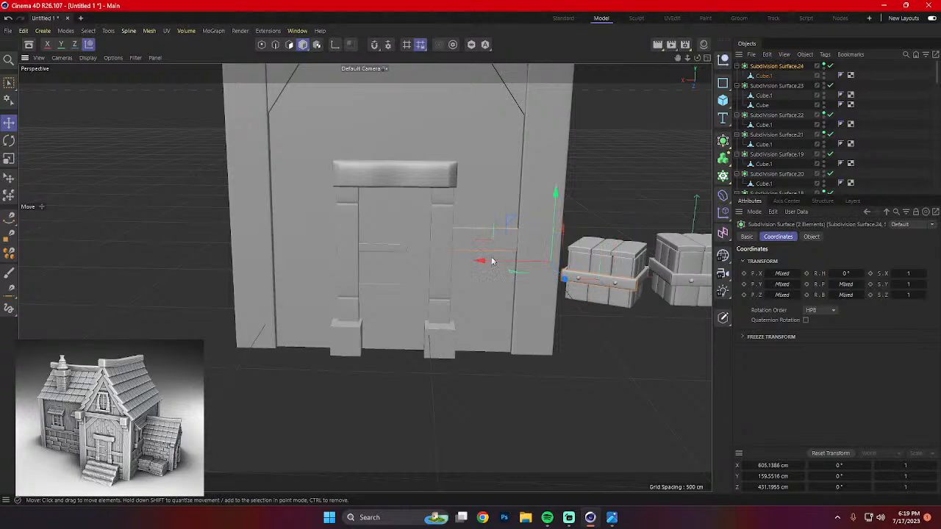
{"action": "left_click_drag", "start_coordinate": [487, 266], "coordinate": [316, 285]}
Select both wall boards and duplicate them straight down to about Y 37.4 cm, near the base of the facade.
{"action": "left_click", "coordinate": [479, 246]}
{"action": "left_click", "coordinate": [331, 242], "text": "shift"}
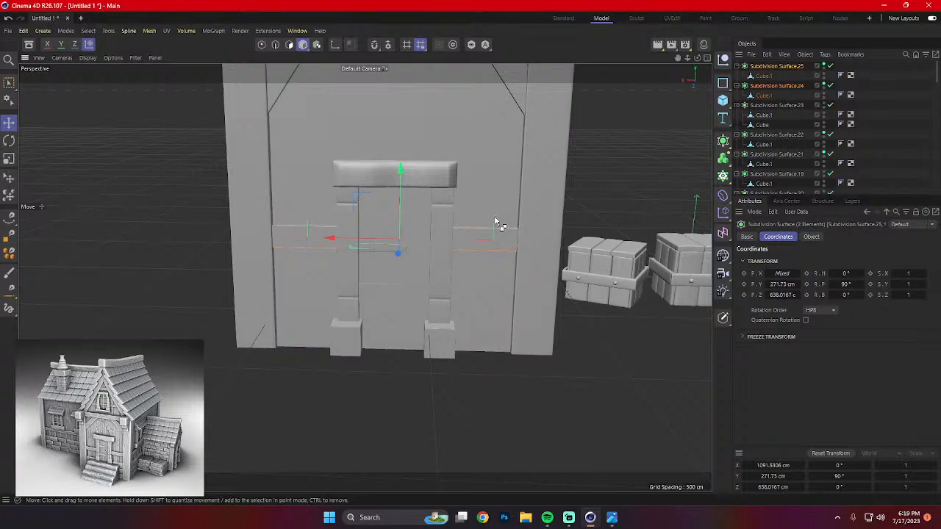
{"action": "left_click_drag", "start_coordinate": [401, 172], "coordinate": [410, 257]}
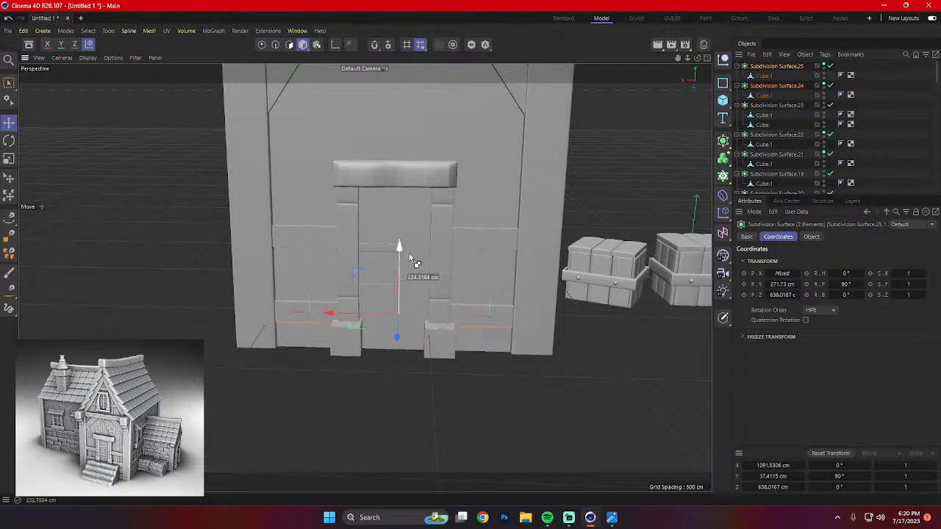
{"action": "left_click_drag", "start_coordinate": [414, 261], "coordinate": [422, 258], "text": "ctrl"}
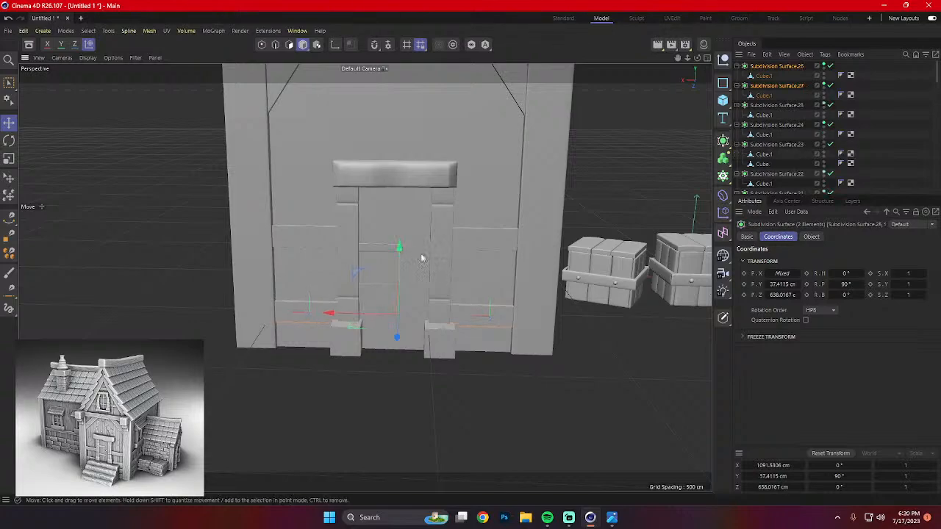
{"action": "mouse_move", "coordinate": [505, 294]}
{"action": "left_mouse_down", "text": "alt"}
{"action": "mouse_move", "coordinate": [389, 275]}
{"action": "mouse_move", "coordinate": [568, 281]}
{"action": "mouse_move", "coordinate": [524, 310]}
{"action": "mouse_move", "coordinate": [472, 288]}
{"action": "mouse_move", "coordinate": [504, 289]}
{"action": "mouse_move", "coordinate": [451, 284]}
{"action": "mouse_move", "coordinate": [502, 287]}
{"action": "mouse_move", "coordinate": [493, 288]}
{"action": "left_mouse_up", "text": "alt"}
{"action": "scroll", "coordinate": [515, 302], "scroll_direction": "down", "scroll_amount": 1}
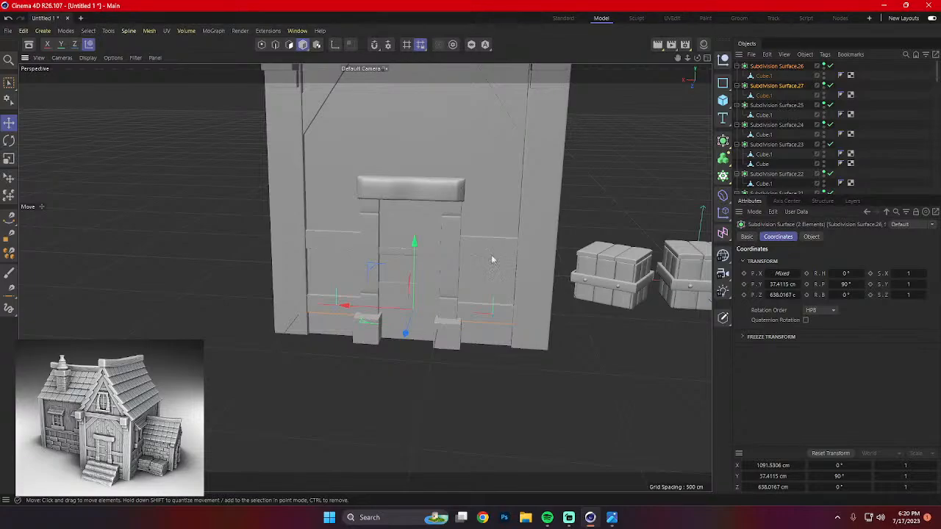
{"action": "scroll", "coordinate": [498, 252], "scroll_direction": "down", "scroll_amount": 3}
{"action": "scroll", "coordinate": [503, 250], "scroll_direction": "down", "scroll_amount": 2}
{"action": "left_click_drag", "start_coordinate": [532, 225], "coordinate": [616, 281], "text": "alt"}
{"action": "left_click", "coordinate": [603, 289]}
{"action": "scroll", "coordinate": [604, 294], "scroll_direction": "up", "scroll_amount": 2}
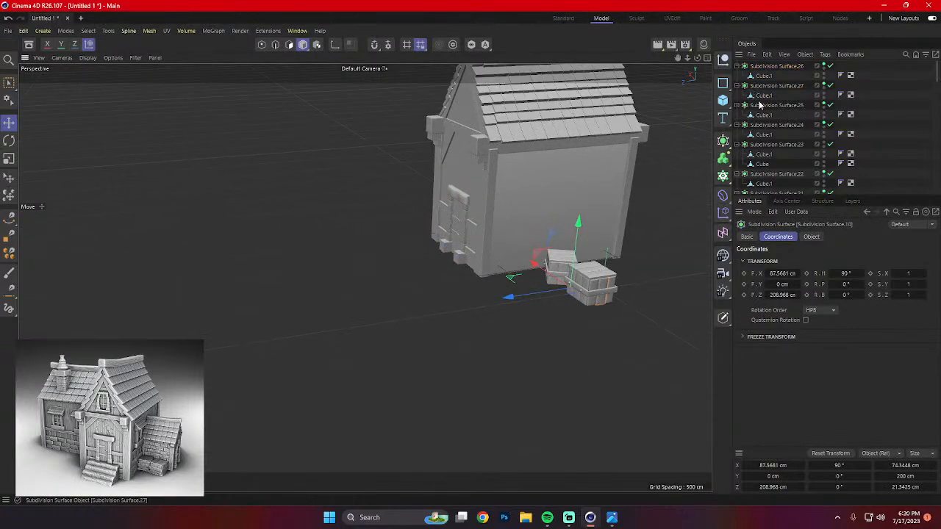
Collapse the expanded Subdivision Surface entries in the object hierarchy to bring the crate groups within reach.
{"action": "left_click", "coordinate": [737, 66]}
{"action": "left_click", "coordinate": [738, 81]}
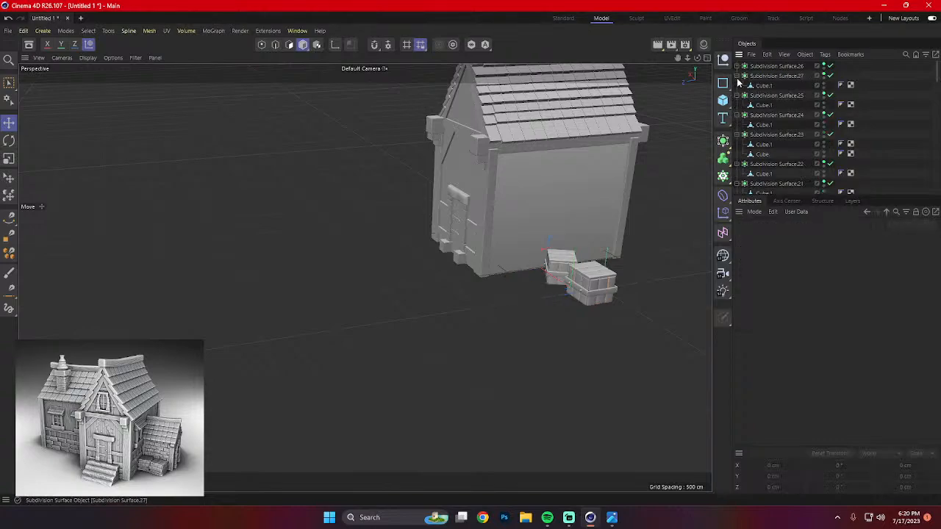
{"action": "left_click", "coordinate": [737, 76]}
{"action": "left_click", "coordinate": [737, 86]}
{"action": "left_click", "coordinate": [737, 96]}
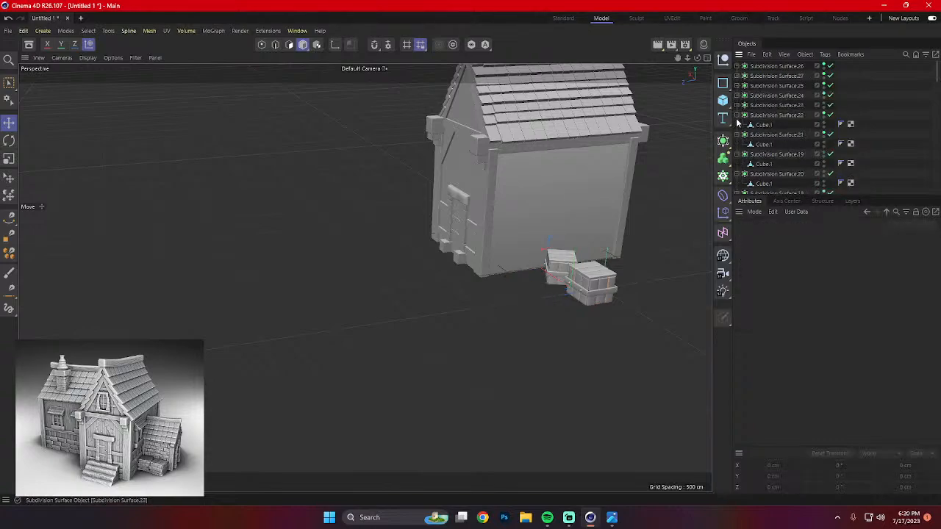
{"action": "left_click", "coordinate": [738, 116]}
{"action": "left_click", "coordinate": [737, 124]}
{"action": "left_click", "coordinate": [737, 135]}
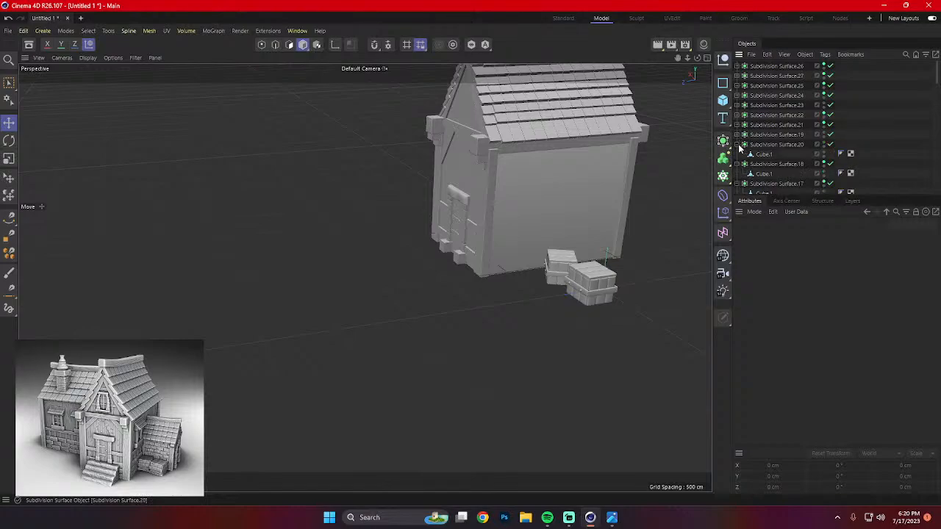
{"action": "left_click", "coordinate": [737, 145]}
{"action": "left_click", "coordinate": [737, 154]}
{"action": "left_click", "coordinate": [737, 164]}
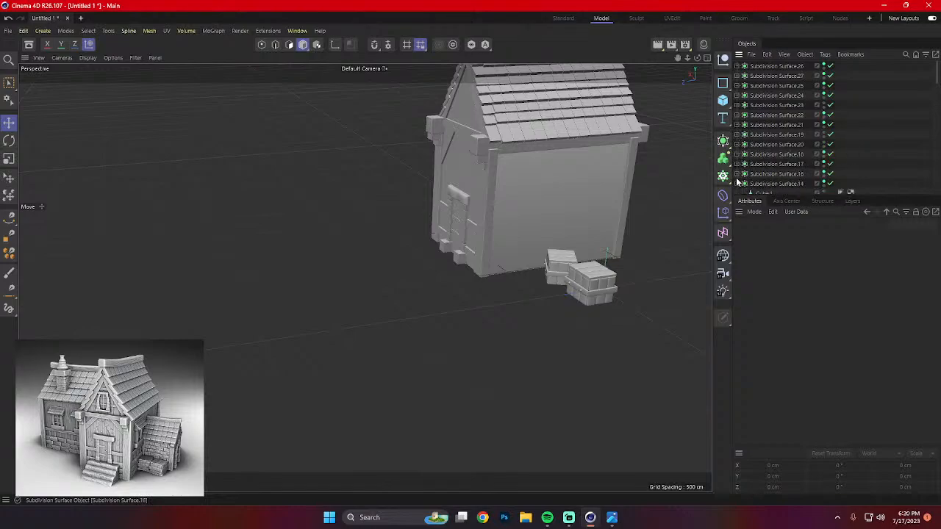
{"action": "left_click", "coordinate": [737, 184]}
{"action": "scroll", "coordinate": [742, 184], "scroll_direction": "down", "scroll_amount": 6}
{"action": "left_click", "coordinate": [737, 76]}
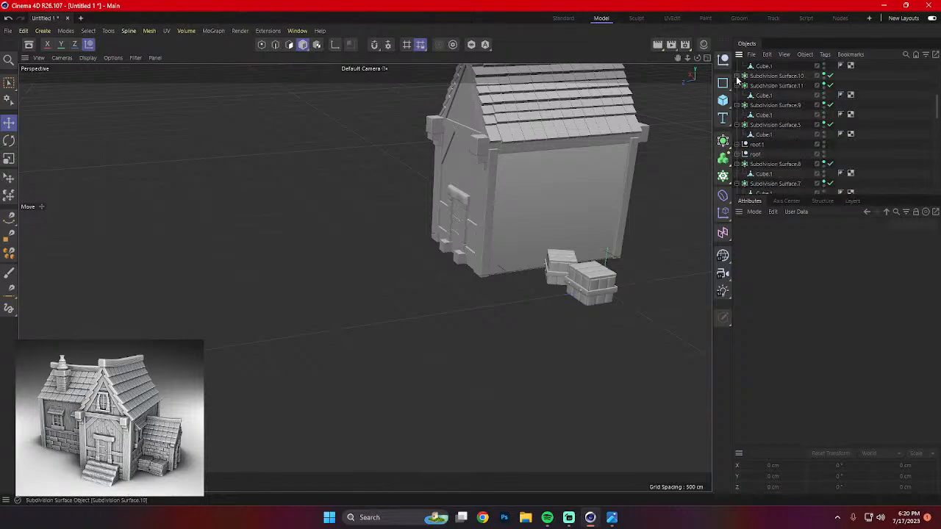
{"action": "left_click", "coordinate": [737, 86]}
{"action": "left_click", "coordinate": [737, 96]}
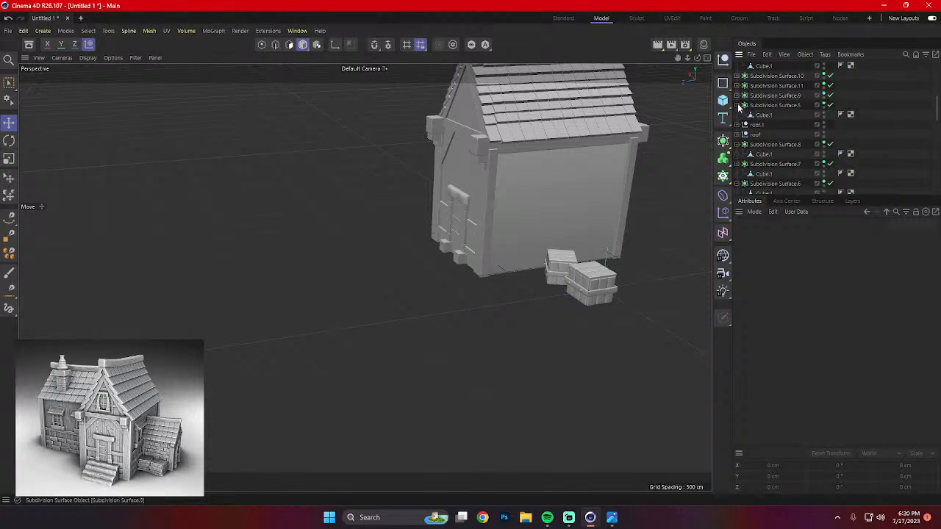
{"action": "left_click", "coordinate": [738, 105]}
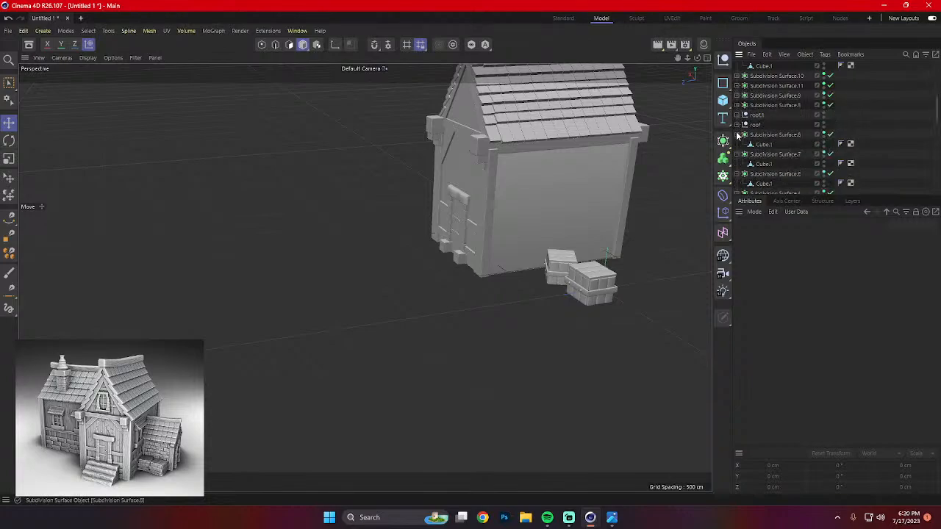
{"action": "left_click", "coordinate": [737, 134]}
{"action": "left_click", "coordinate": [737, 144]}
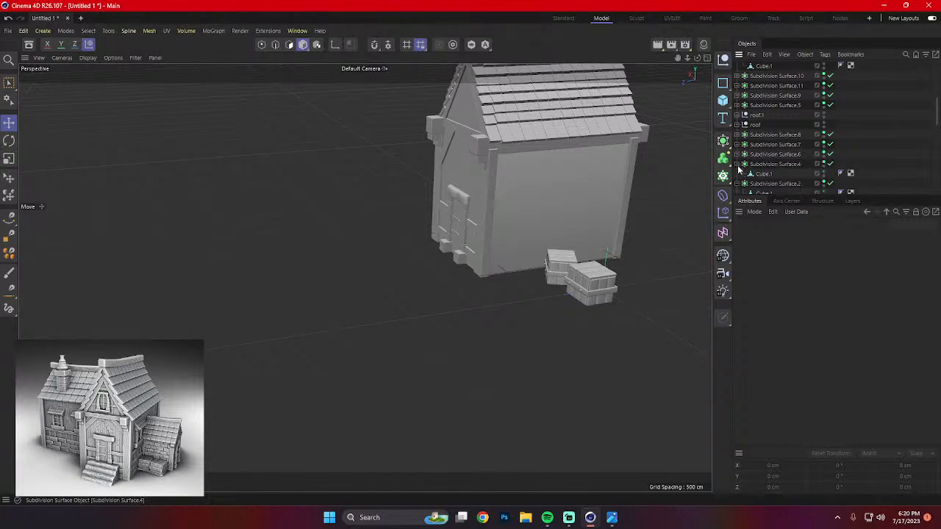
{"action": "scroll", "coordinate": [742, 132], "scroll_direction": "down", "scroll_amount": 5}
{"action": "scroll", "coordinate": [739, 96], "scroll_direction": "up", "scroll_amount": 4}
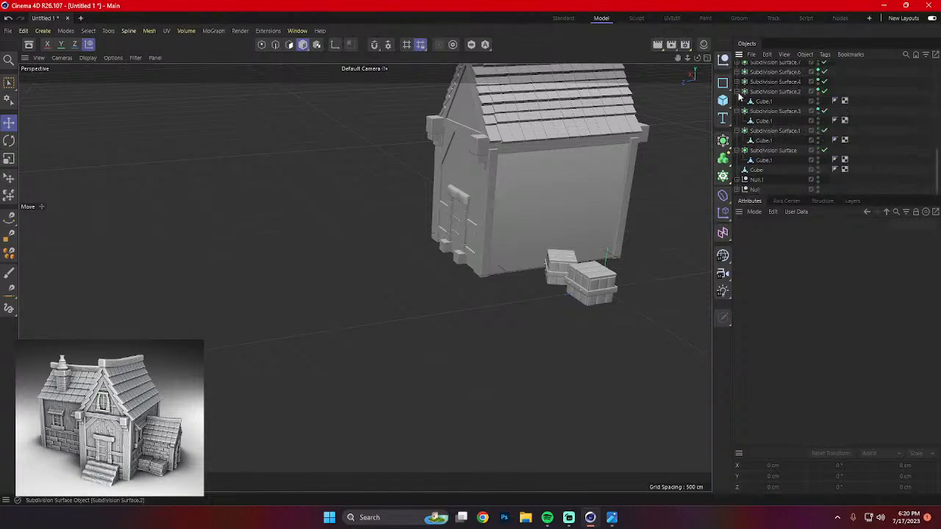
{"action": "left_click", "coordinate": [738, 151]}
{"action": "left_click", "coordinate": [738, 122]}
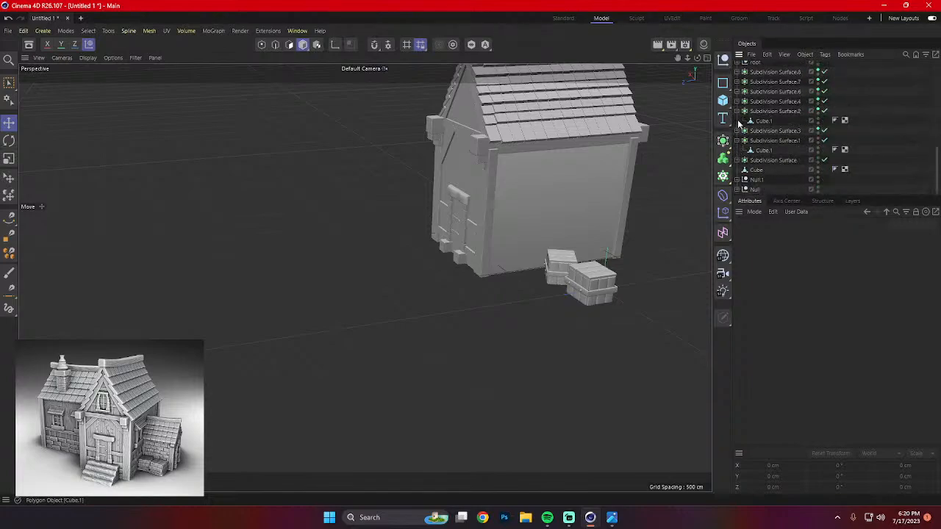
{"action": "left_click", "coordinate": [738, 110]}
{"action": "left_click", "coordinate": [737, 143]}
{"action": "left_click", "coordinate": [738, 151]}
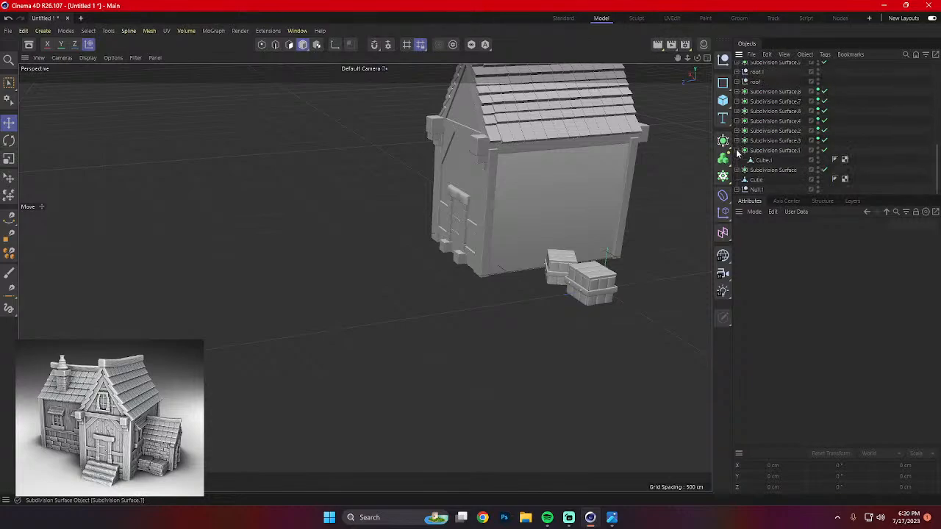
{"action": "left_click", "coordinate": [739, 151]}
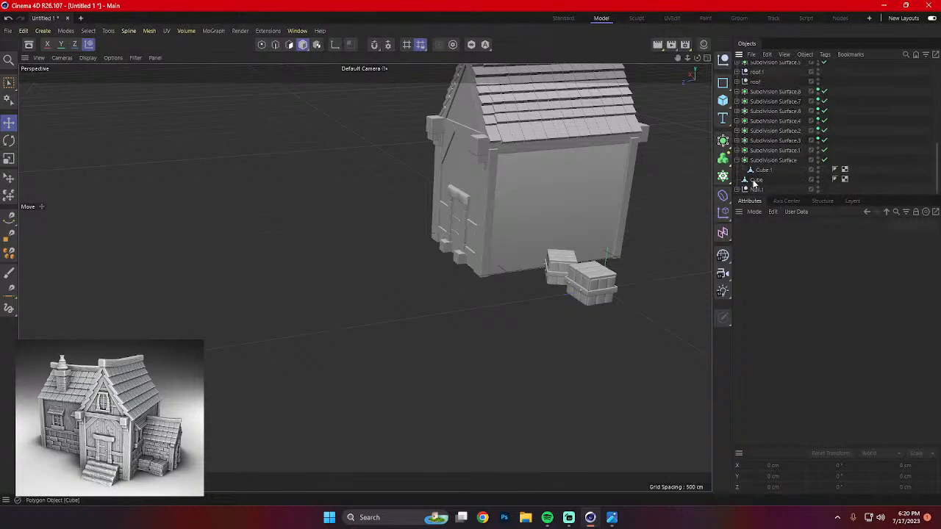
Select the crate groups Null and Null.1 and move both along Z, bringing Null.1 to about Z 181 cm.
{"action": "left_click", "coordinate": [755, 189]}
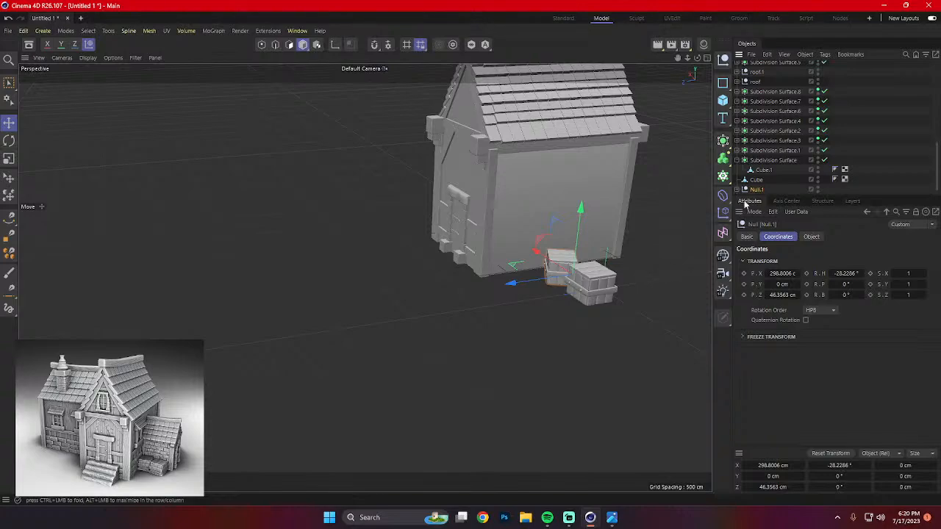
{"action": "scroll", "coordinate": [758, 180], "scroll_direction": "down", "scroll_amount": 1}
{"action": "left_click", "coordinate": [759, 191], "text": "shift"}
{"action": "left_click_drag", "start_coordinate": [581, 235], "coordinate": [612, 294], "text": "alt"}
{"action": "left_click_drag", "start_coordinate": [532, 299], "coordinate": [559, 296]}
Rotate only the crate group Null.1 about its vertical axis so it lines up more closely with the other crate.
{"action": "key", "text": "r"}
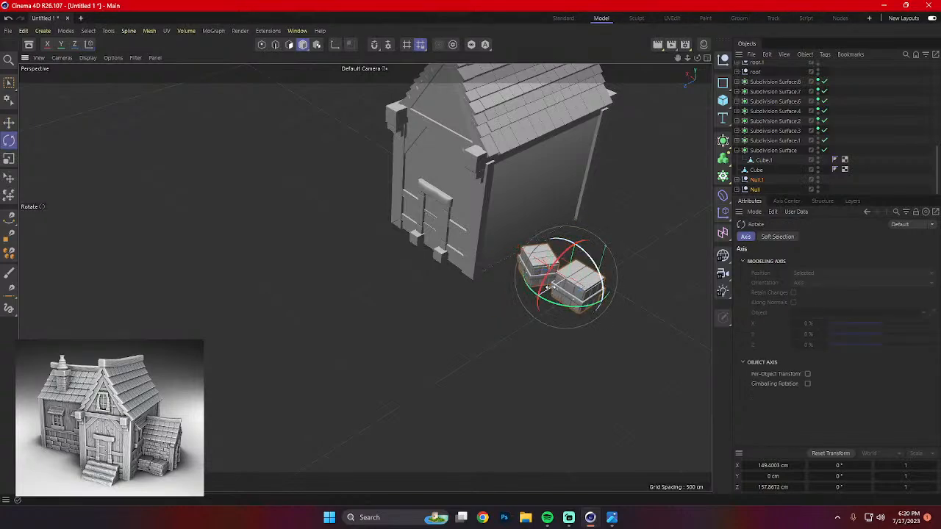
{"action": "left_click_drag", "start_coordinate": [516, 326], "coordinate": [529, 322], "text": "alt"}
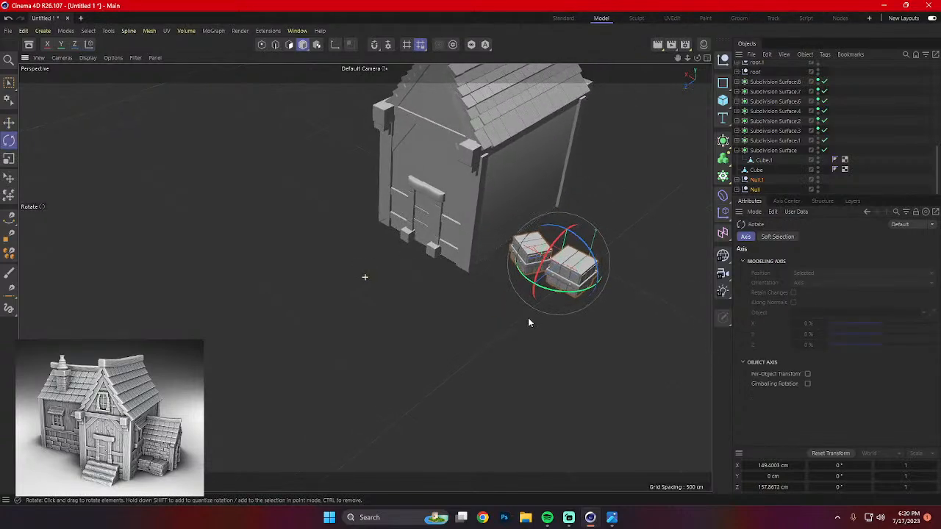
{"action": "left_click", "coordinate": [545, 301]}
{"action": "scroll", "coordinate": [545, 301], "scroll_direction": "up", "scroll_amount": 1}
{"action": "left_click", "coordinate": [530, 262]}
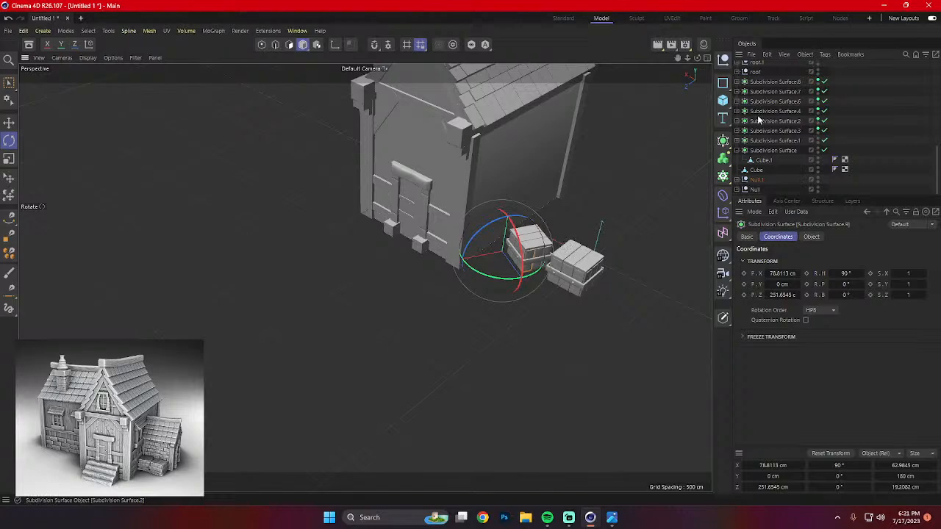
{"action": "left_click", "coordinate": [757, 180]}
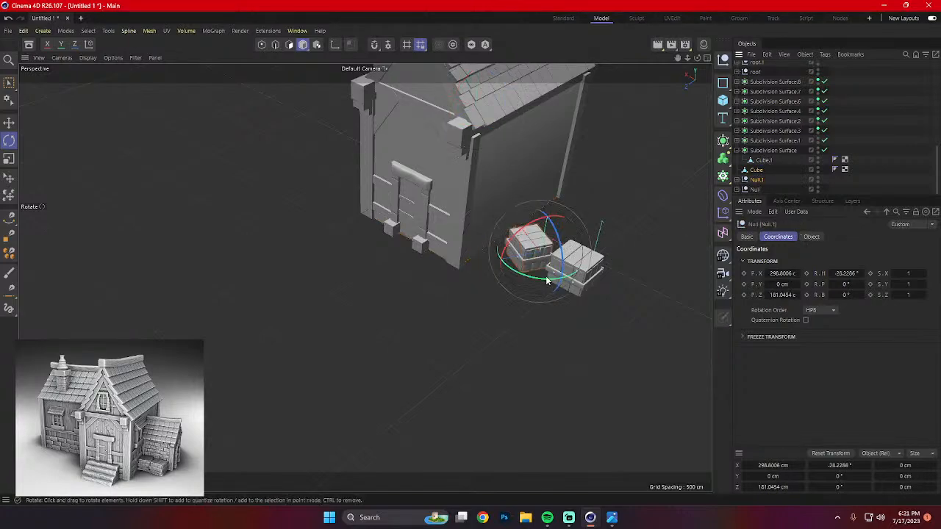
{"action": "left_click_drag", "start_coordinate": [531, 278], "coordinate": [568, 276]}
Delete the stray plank lying on the ground in front of the house's near corner.
{"action": "left_click", "coordinate": [473, 276]}
{"action": "scroll", "coordinate": [474, 280], "scroll_direction": "up", "scroll_amount": 3}
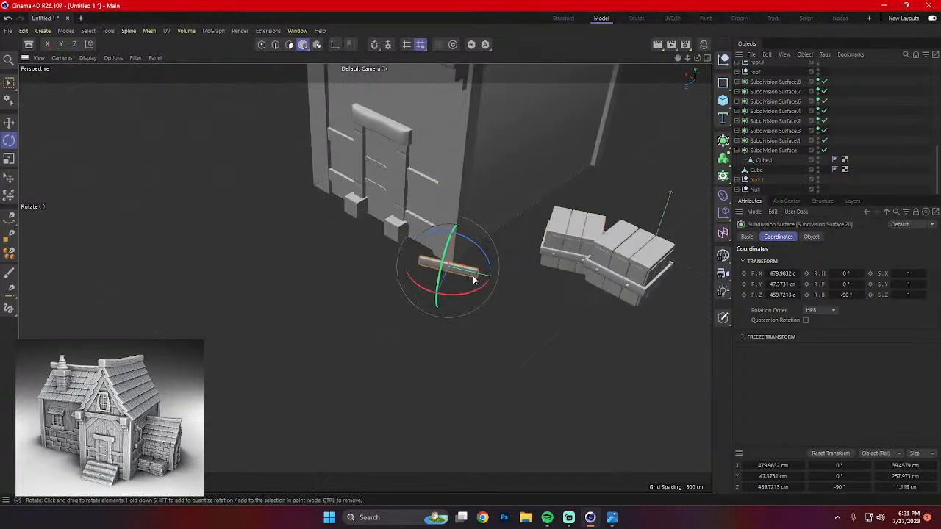
{"action": "key", "text": "Delete"}
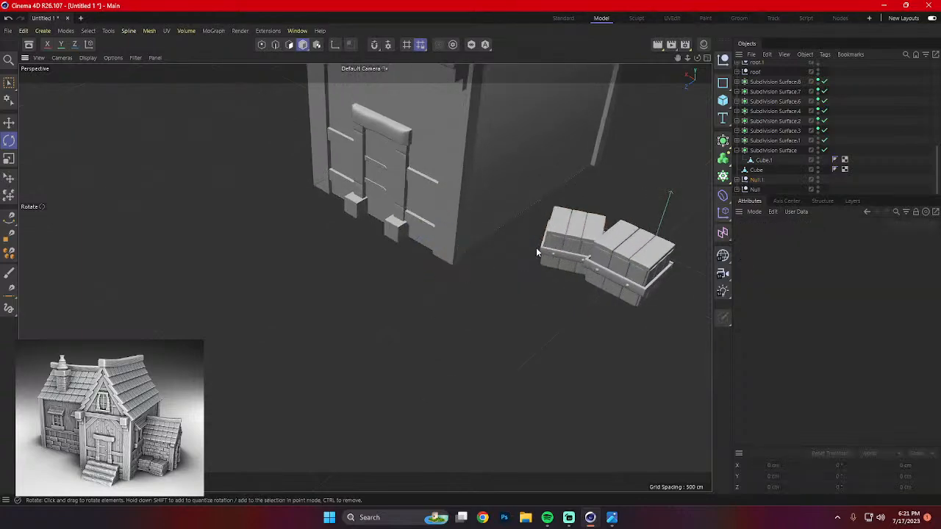
Move the crate group Null.1 closer to the house along X to about 438 cm and set its height to about Y -5 cm.
{"action": "left_click", "coordinate": [755, 179]}
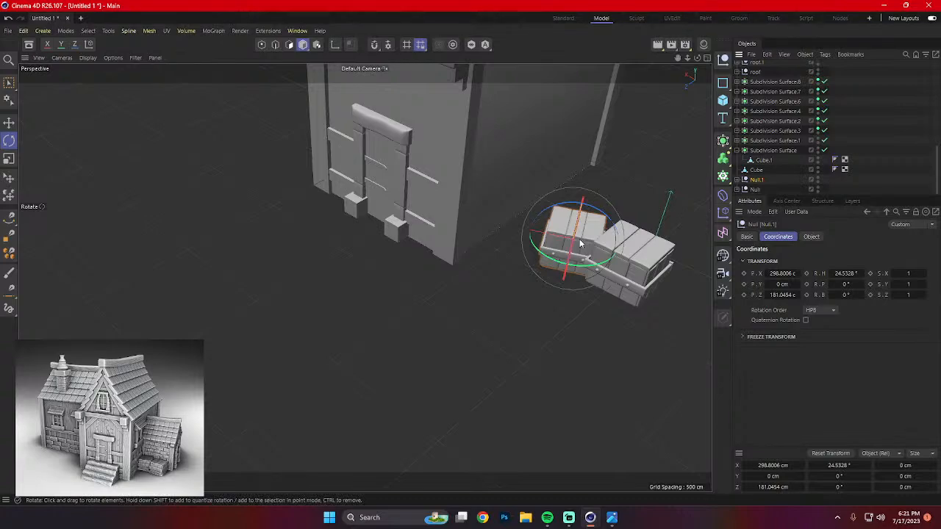
{"action": "key", "text": "e"}
{"action": "left_click_drag", "start_coordinate": [543, 226], "coordinate": [533, 189]}
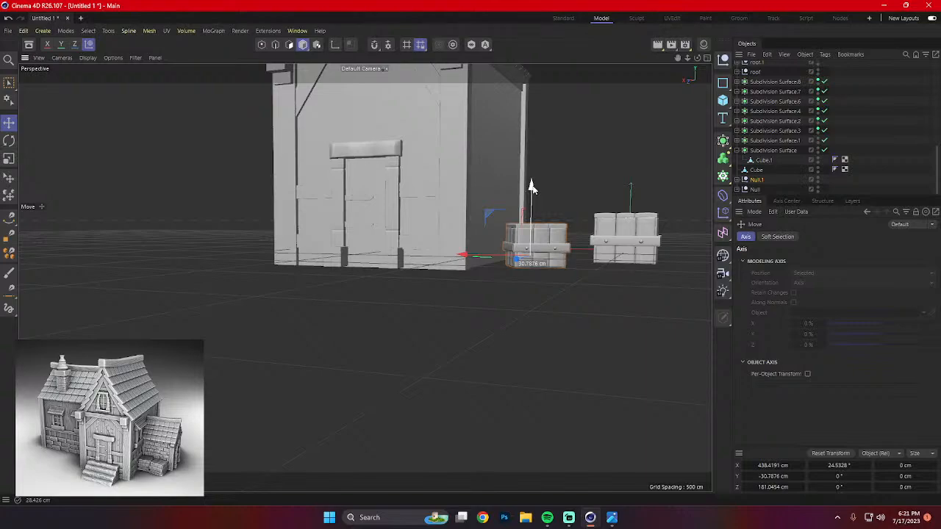
{"action": "left_click_drag", "start_coordinate": [532, 188], "coordinate": [571, 223]}
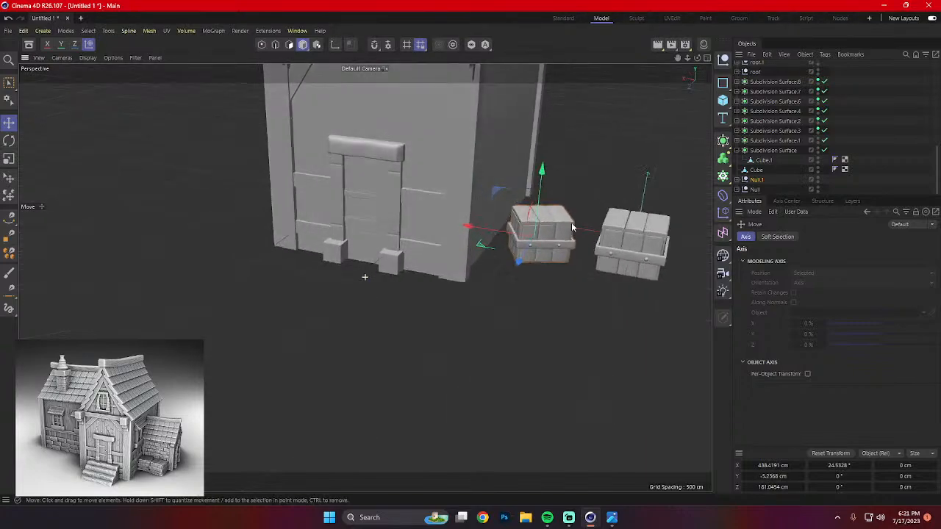
Move both crate groups together along Z in front of the house to about 1402 cm and hide them in the viewport.
{"action": "left_click", "coordinate": [630, 236], "text": "shift"}
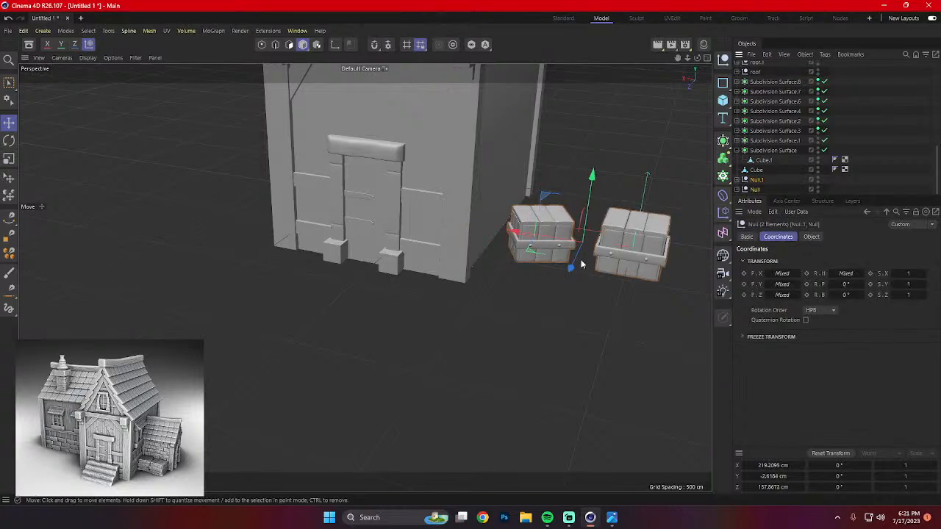
{"action": "left_click_drag", "start_coordinate": [581, 264], "coordinate": [441, 389]}
{"action": "left_click_drag", "start_coordinate": [554, 302], "coordinate": [522, 270], "text": "alt"}
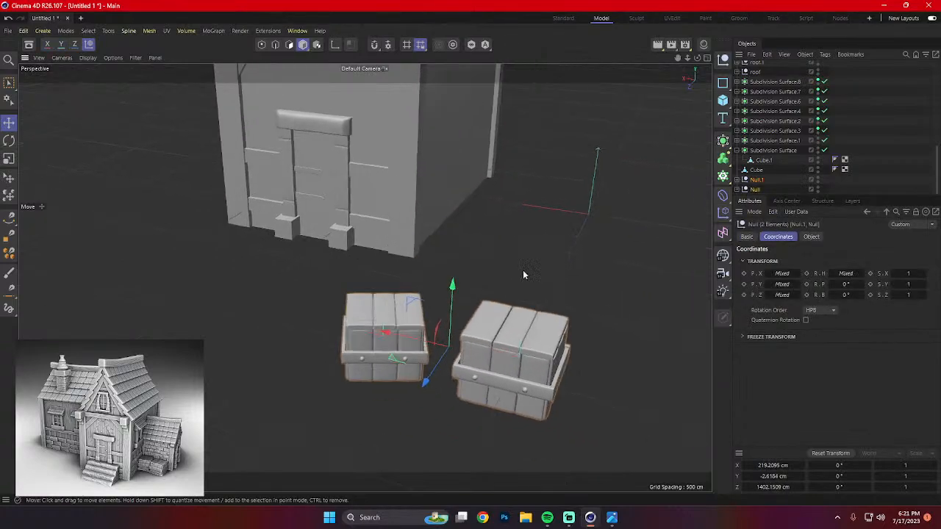
{"action": "left_click", "coordinate": [818, 178]}
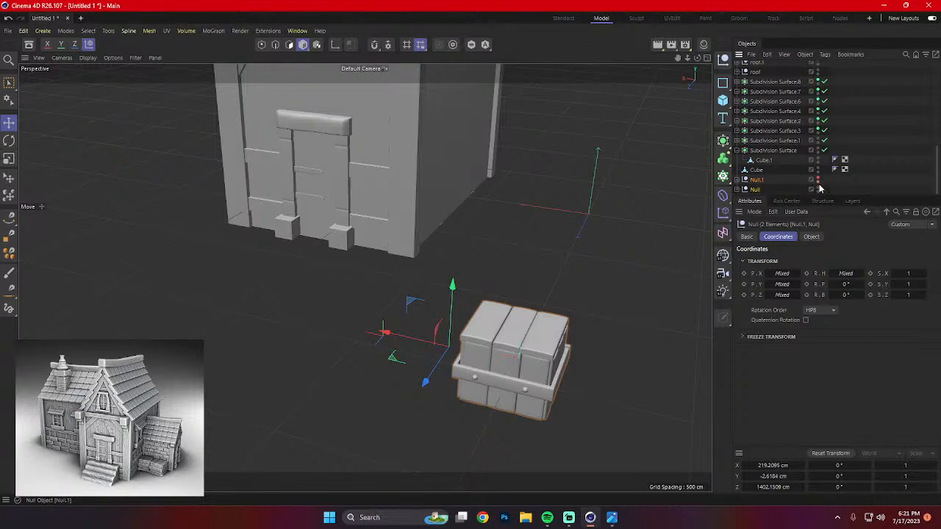
{"action": "left_click", "coordinate": [818, 189]}
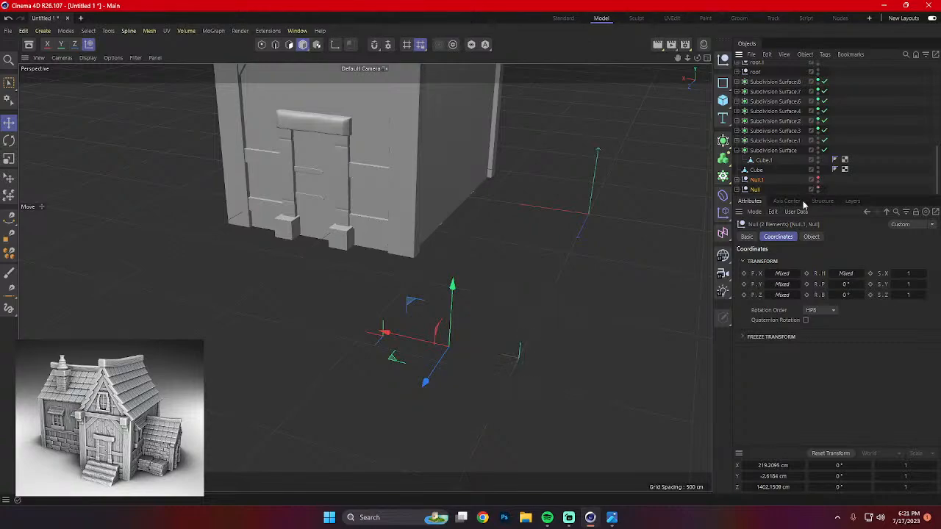
{"action": "left_click", "coordinate": [583, 245]}
{"action": "left_click_drag", "start_coordinate": [584, 245], "coordinate": [495, 233], "text": "alt"}
{"action": "left_click", "coordinate": [540, 197]}
{"action": "left_click_drag", "start_coordinate": [540, 196], "coordinate": [565, 260], "text": "alt"}
{"action": "right_click", "coordinate": [599, 218]}
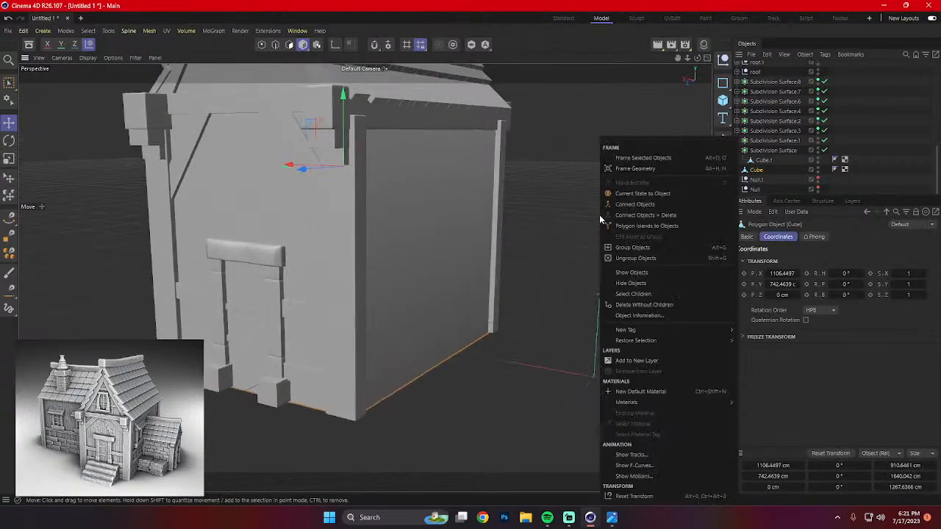
{"action": "left_click", "coordinate": [562, 172]}
{"action": "left_click", "coordinate": [276, 45]}
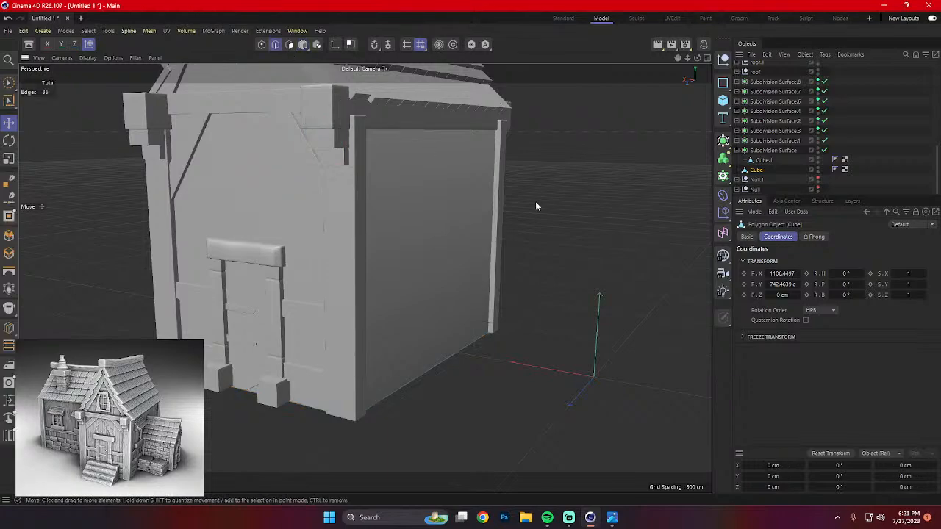
{"action": "left_click", "coordinate": [425, 227]}
{"action": "left_click", "coordinate": [303, 44]}
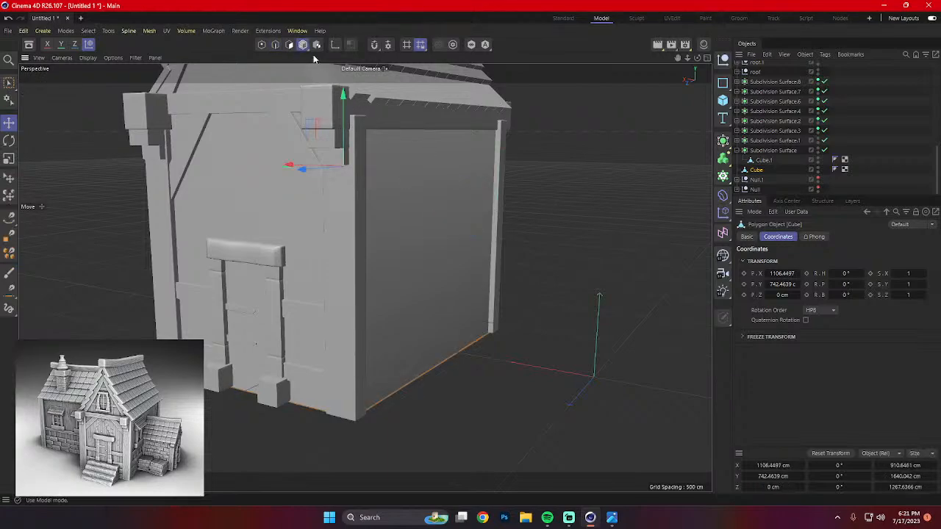
{"action": "right_click", "coordinate": [593, 193]}
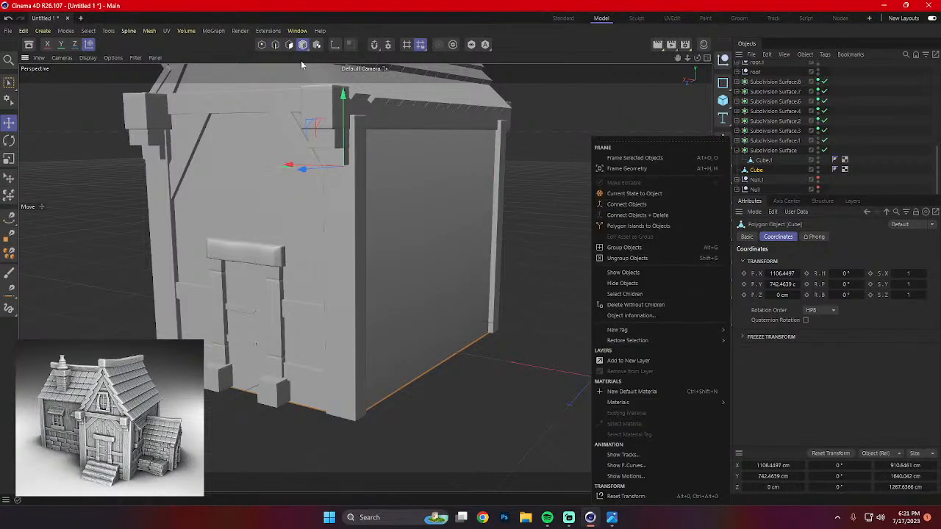
{"action": "left_click", "coordinate": [275, 49]}
{"action": "right_click", "coordinate": [487, 193]}
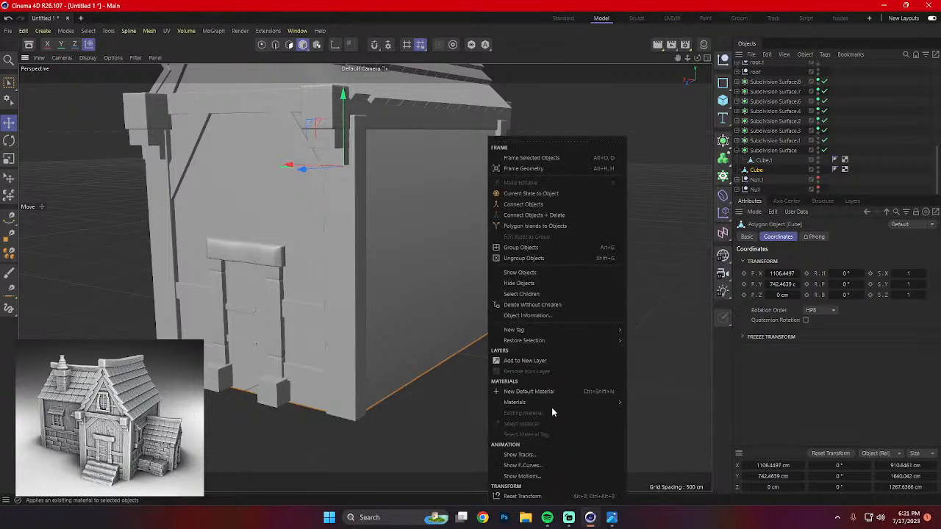
{"action": "left_click", "coordinate": [276, 47]}
{"action": "left_click", "coordinate": [275, 45]}
{"action": "right_click", "coordinate": [574, 210]}
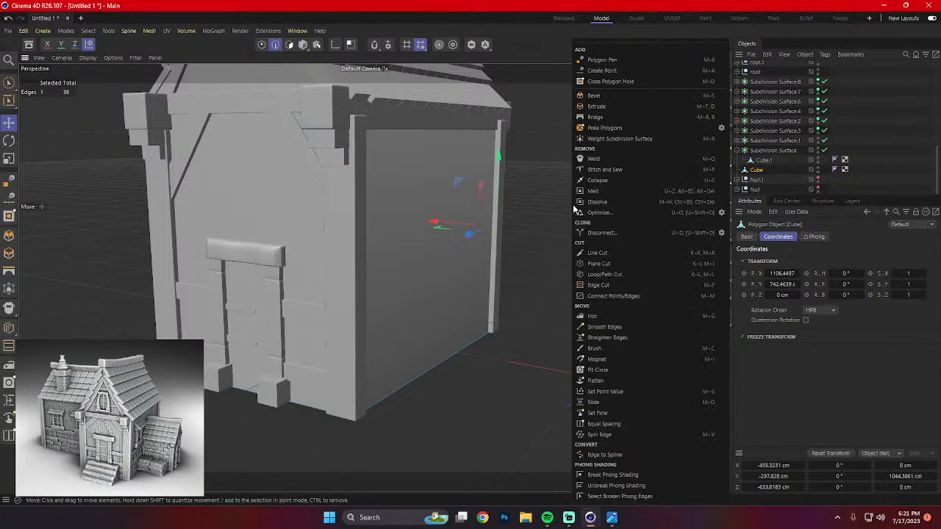
{"action": "left_click", "coordinate": [614, 275]}
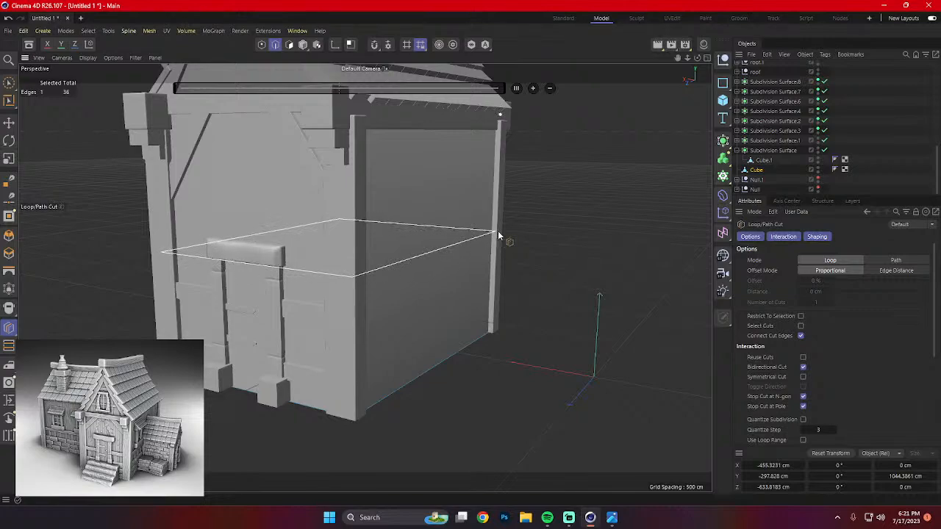
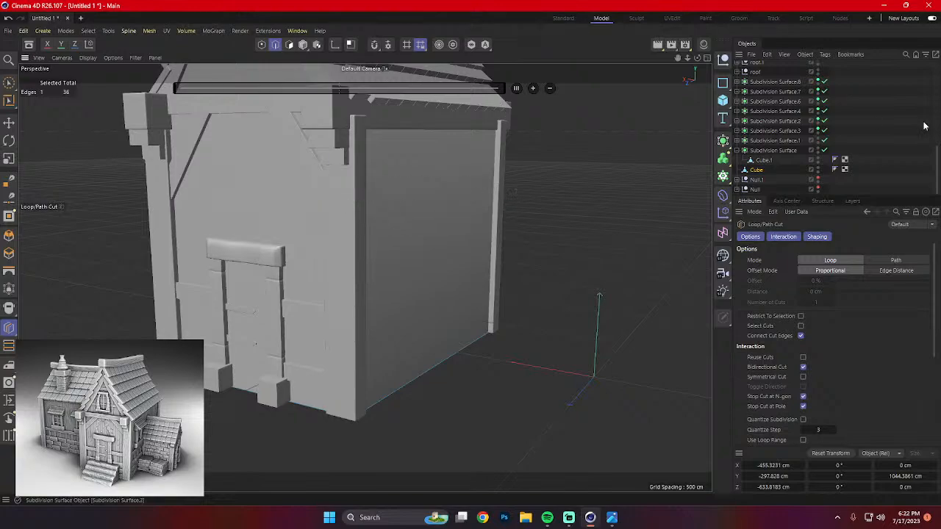
Add a cube and place it beside the house's side wall at about X 519 cm and Y 305 cm.
{"action": "left_click", "coordinate": [724, 105]}
{"action": "left_click", "coordinate": [752, 127]}
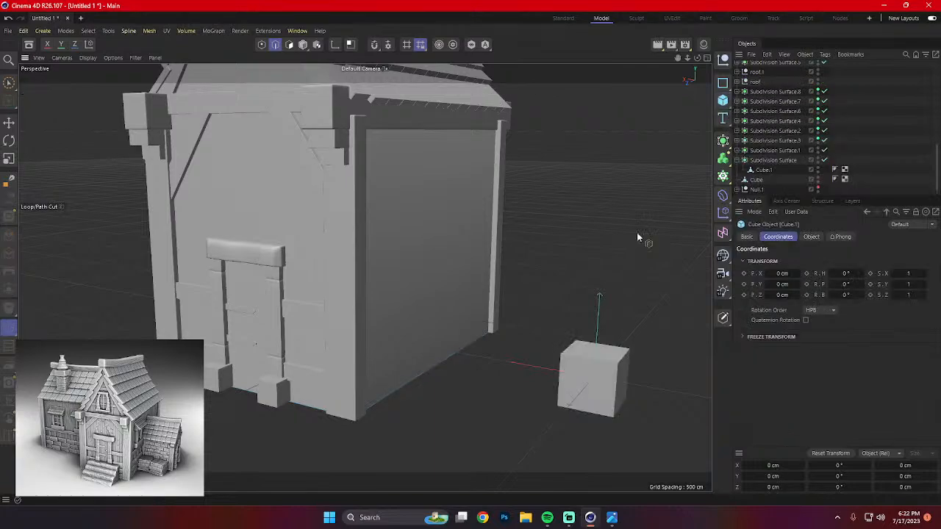
{"action": "left_click", "coordinate": [303, 44]}
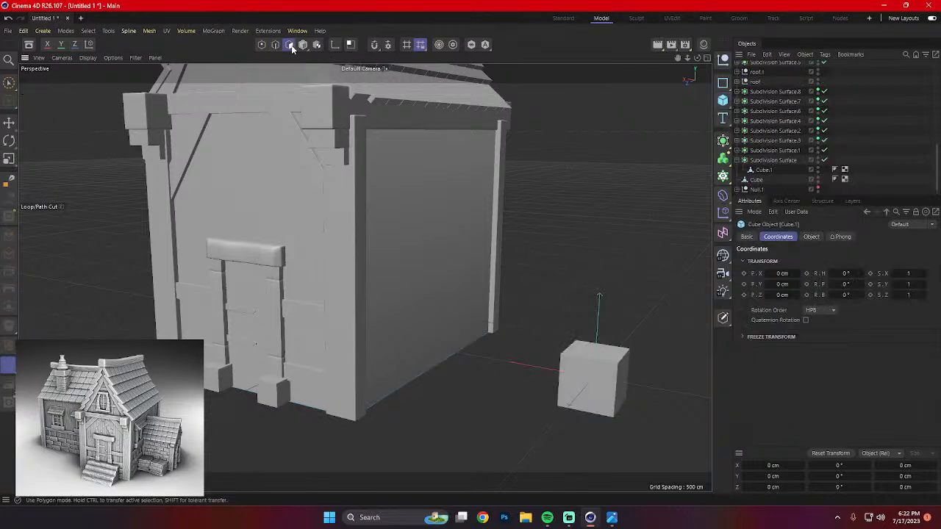
{"action": "key", "text": "t"}
{"action": "key", "text": "r"}
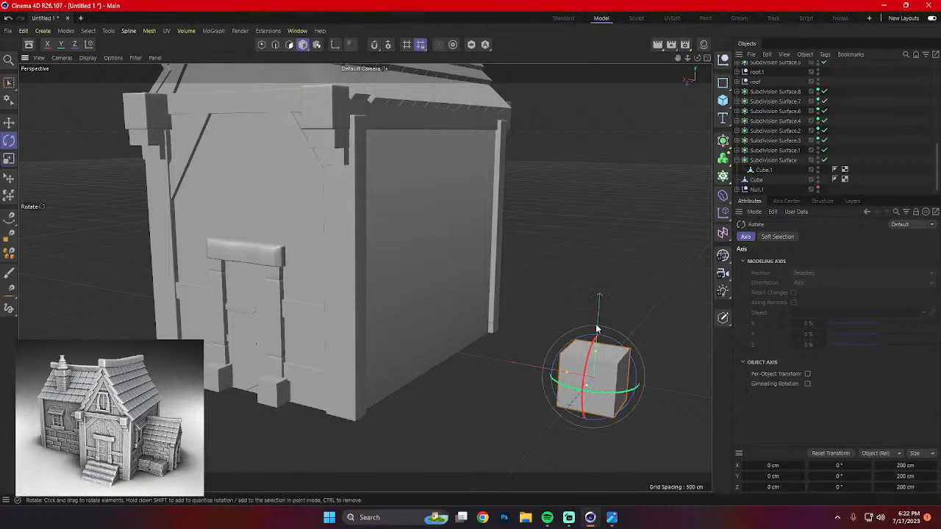
{"action": "key", "text": "e"}
{"action": "left_click_drag", "start_coordinate": [599, 329], "coordinate": [594, 243]}
{"action": "left_click_drag", "start_coordinate": [547, 296], "coordinate": [504, 312]}
Scale the side cube uniformly to about 682 cm and position it along the side wall at about Z -195 cm.
{"action": "key", "text": "r"}
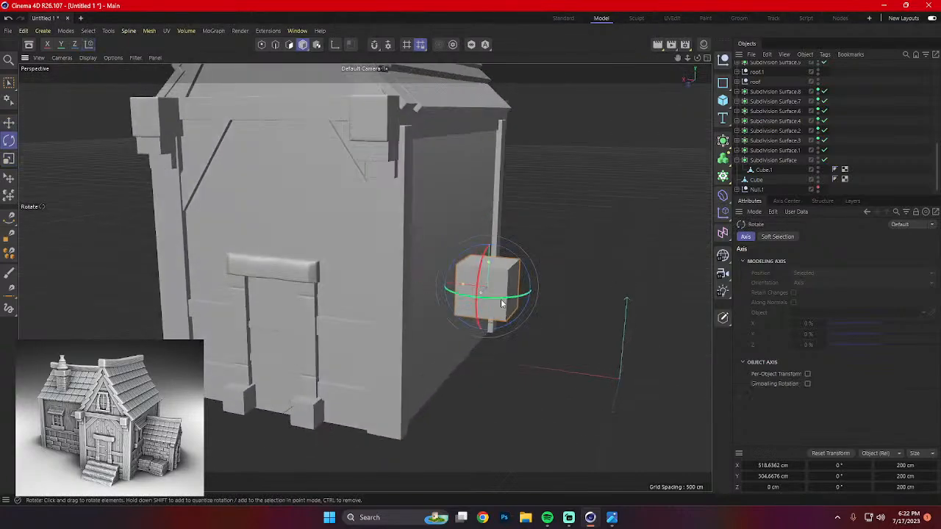
{"action": "key", "text": "t"}
{"action": "left_click_drag", "start_coordinate": [585, 255], "coordinate": [500, 302]}
{"action": "key", "text": "e"}
{"action": "mouse_move", "coordinate": [420, 321]}
{"action": "left_mouse_down", "text": "alt"}
{"action": "mouse_move", "coordinate": [388, 321]}
{"action": "mouse_move", "coordinate": [416, 310]}
{"action": "left_mouse_up", "text": "alt"}
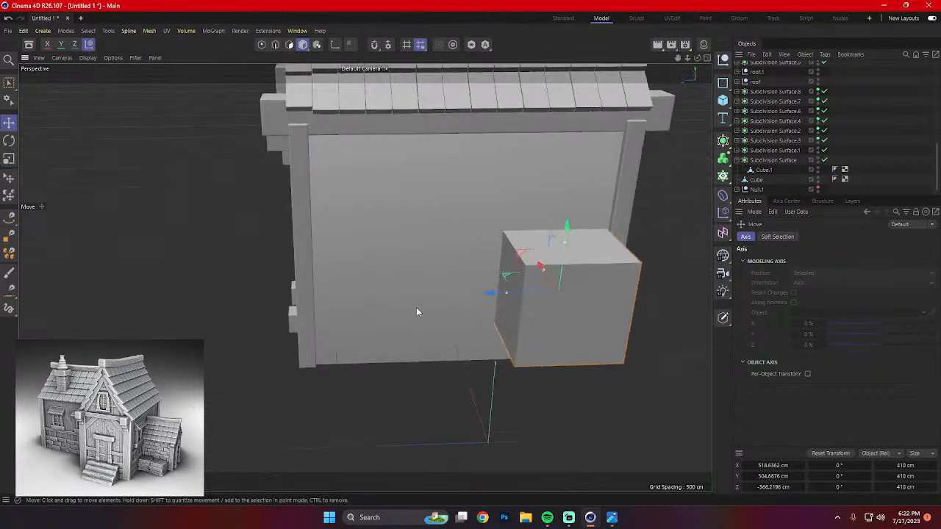
{"action": "key", "text": "r"}
{"action": "key", "text": "t"}
{"action": "left_click_drag", "start_coordinate": [340, 325], "coordinate": [551, 284]}
{"action": "key", "text": "e"}
{"action": "left_click_drag", "start_coordinate": [490, 301], "coordinate": [446, 300]}
{"action": "left_click_drag", "start_coordinate": [363, 320], "coordinate": [496, 296], "text": "alt"}
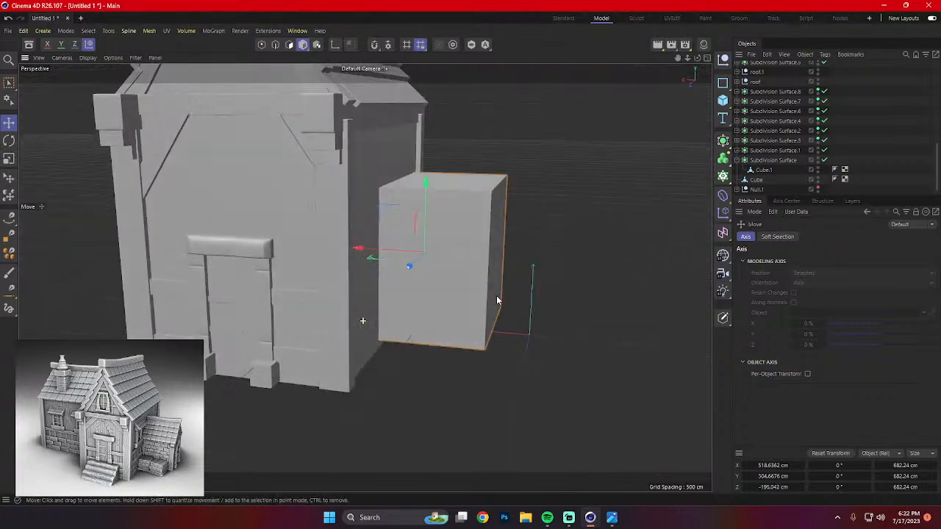
Move the side cube outward to about X 320 cm and reduce its Z size to about 593 cm.
{"action": "key", "text": "r"}
{"action": "key", "text": "e"}
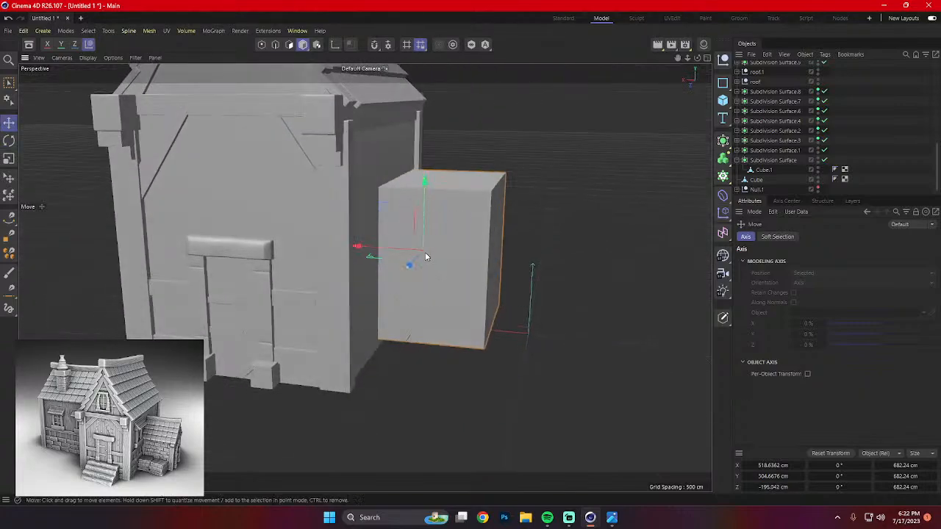
{"action": "left_click_drag", "start_coordinate": [425, 253], "coordinate": [431, 261]}
{"action": "left_click_drag", "start_coordinate": [501, 304], "coordinate": [408, 347], "text": "alt"}
{"action": "key", "text": "t"}
{"action": "left_click_drag", "start_coordinate": [394, 313], "coordinate": [399, 310]}
{"action": "key", "text": "ctrl+z"}
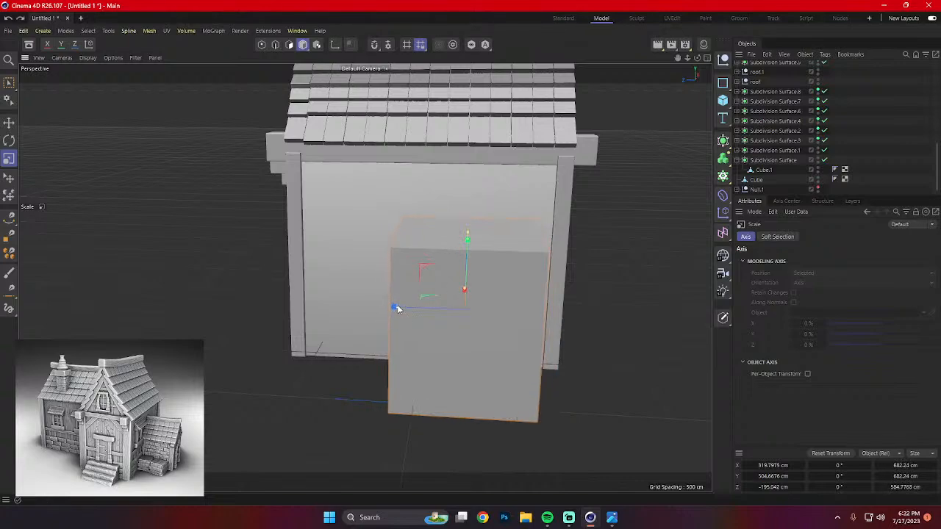
{"action": "left_click_drag", "start_coordinate": [397, 305], "coordinate": [441, 378], "text": "alt"}
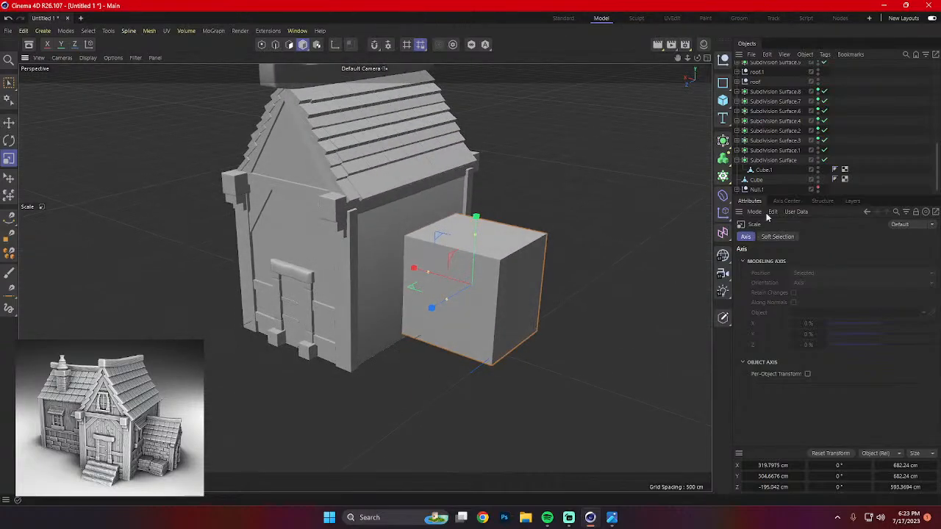
{"action": "mouse_move", "coordinate": [507, 293]}
{"action": "left_mouse_down", "text": "alt"}
{"action": "mouse_move", "coordinate": [494, 296]}
{"action": "mouse_move", "coordinate": [505, 274]}
{"action": "mouse_move", "coordinate": [511, 289]}
{"action": "left_mouse_up", "text": "alt"}
Lower the side cube to about Y 59 cm so it serves as the low annex beside the house.
{"action": "key", "text": "e"}
{"action": "left_click_drag", "start_coordinate": [458, 228], "coordinate": [457, 274]}
{"action": "left_click_drag", "start_coordinate": [421, 314], "coordinate": [421, 306], "text": "alt"}
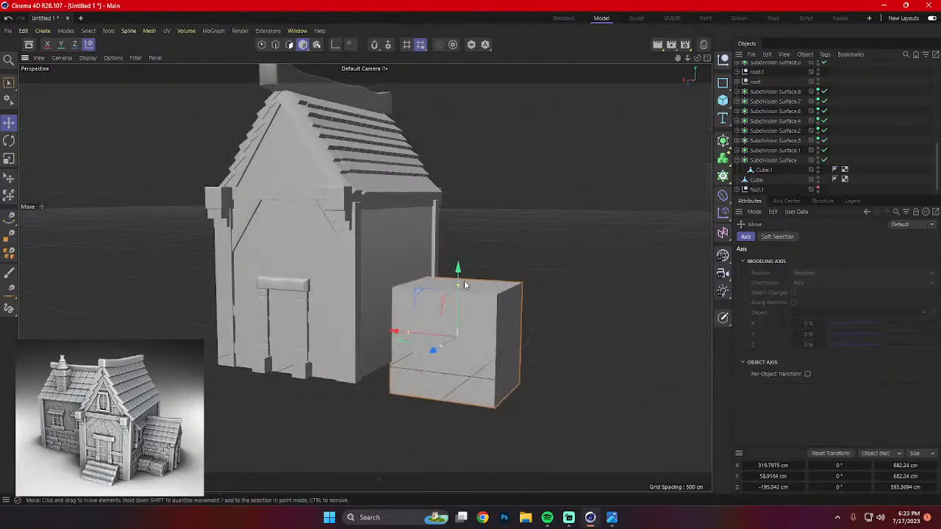
{"action": "left_click_drag", "start_coordinate": [464, 285], "coordinate": [459, 353]}
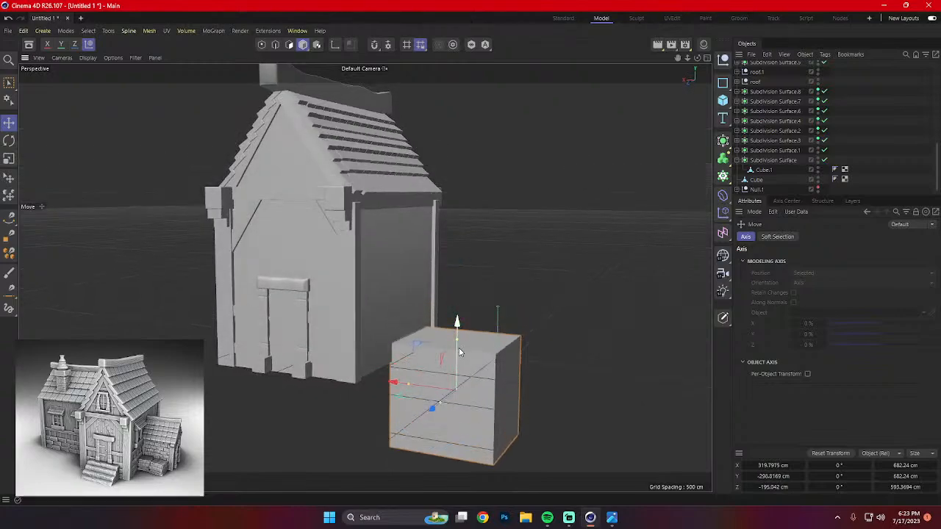
{"action": "key", "text": "ctrl+z"}
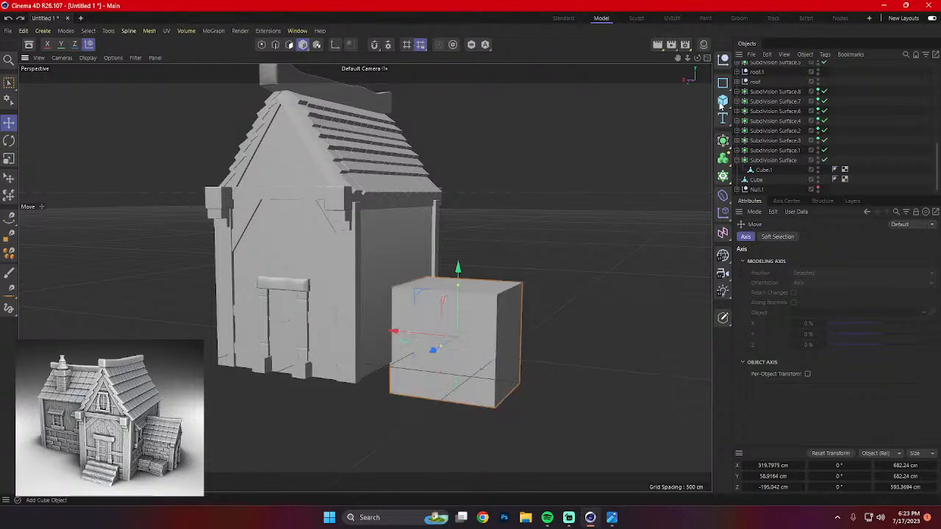
Add a second cube, move it to about X 1407 cm at the house and scale it uniformly to about 811 cm.
{"action": "left_click", "coordinate": [723, 99]}
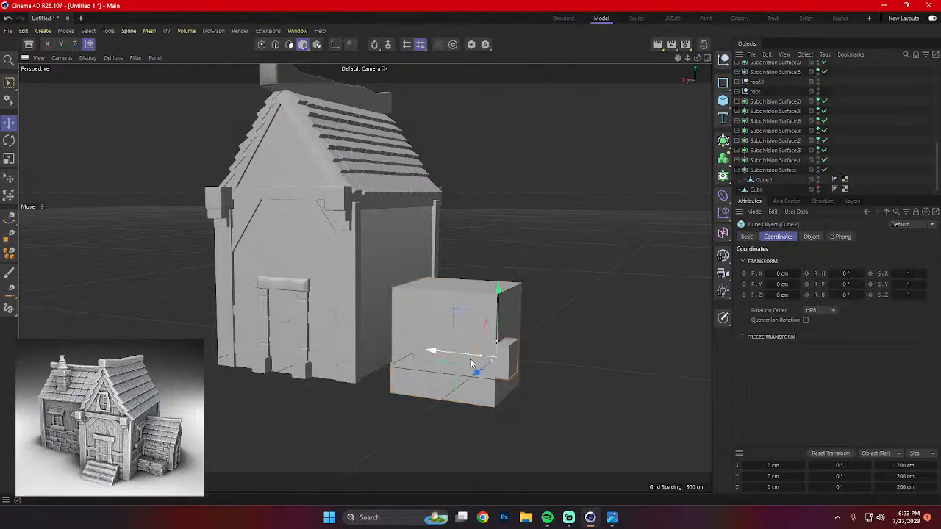
{"action": "left_click_drag", "start_coordinate": [441, 356], "coordinate": [257, 356]}
{"action": "key", "text": "r"}
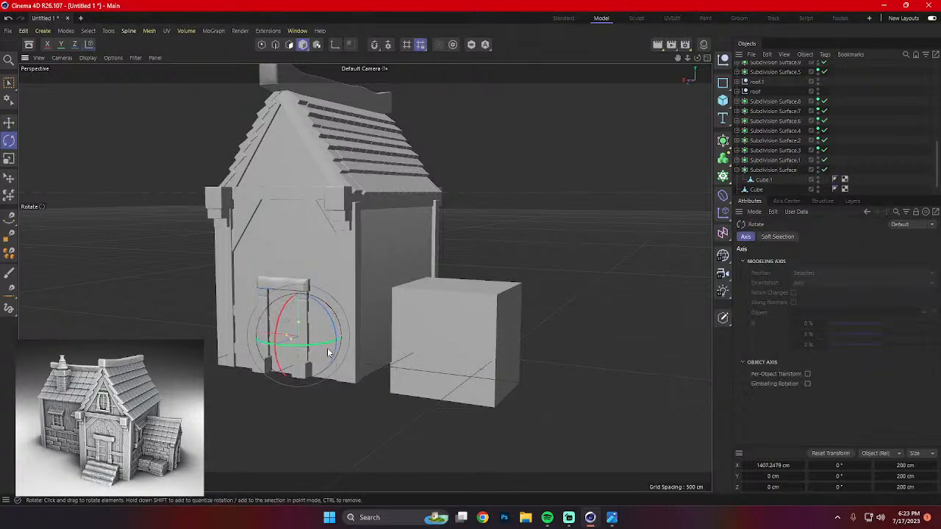
{"action": "key", "text": "t"}
{"action": "left_click_drag", "start_coordinate": [437, 267], "coordinate": [515, 266]}
{"action": "left_click_drag", "start_coordinate": [195, 325], "coordinate": [93, 316]}
Flatten the second cube to about 246 cm high and move it beneath the house to about X 1014 cm, Y -191 cm.
{"action": "left_click_drag", "start_coordinate": [294, 267], "coordinate": [470, 318], "text": "alt"}
{"action": "key", "text": "e"}
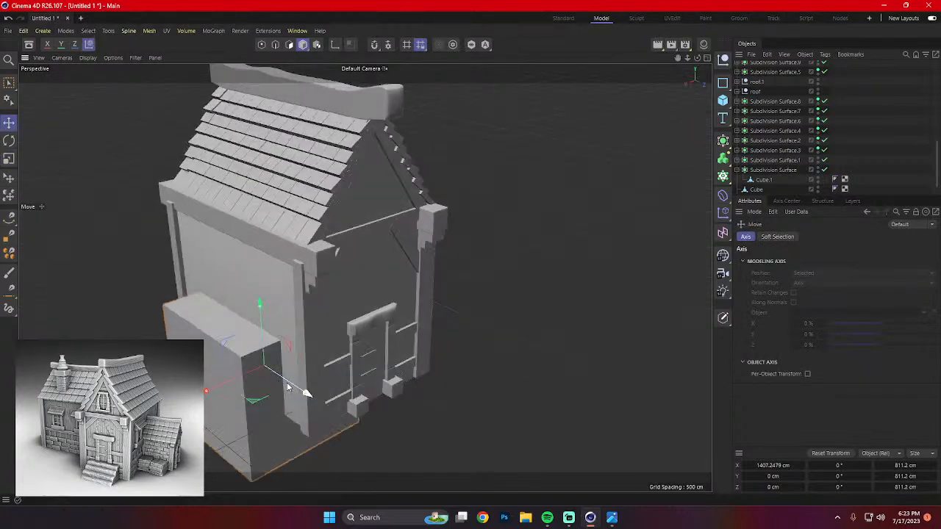
{"action": "left_click_drag", "start_coordinate": [260, 312], "coordinate": [262, 352]}
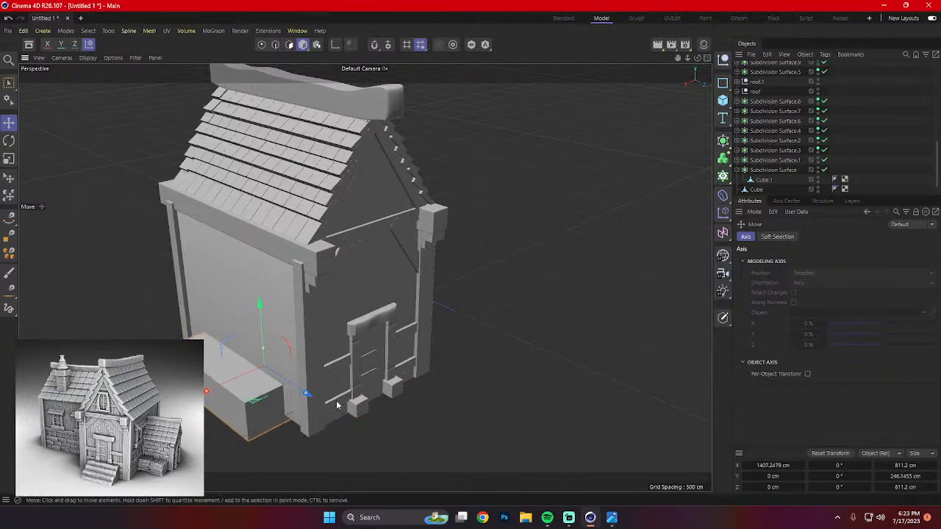
{"action": "left_click_drag", "start_coordinate": [336, 404], "coordinate": [302, 385], "text": "alt"}
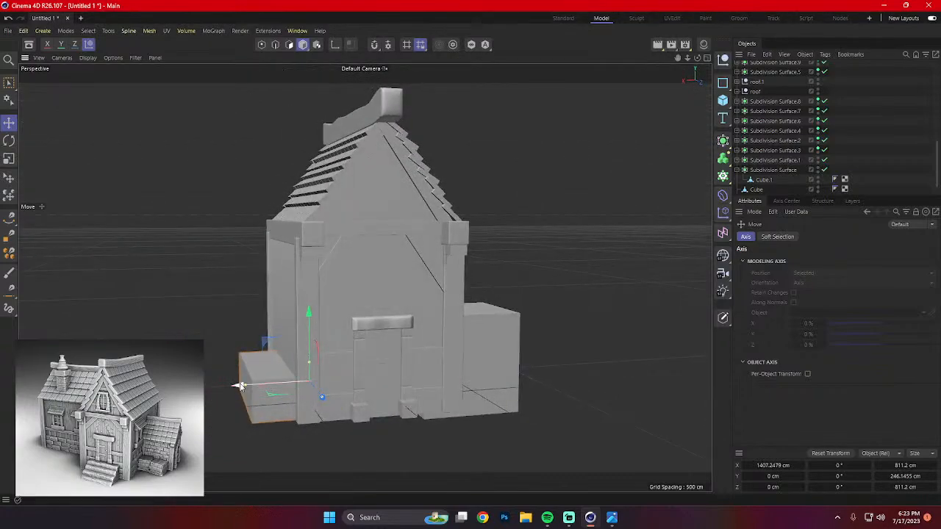
{"action": "left_click_drag", "start_coordinate": [241, 386], "coordinate": [300, 385]}
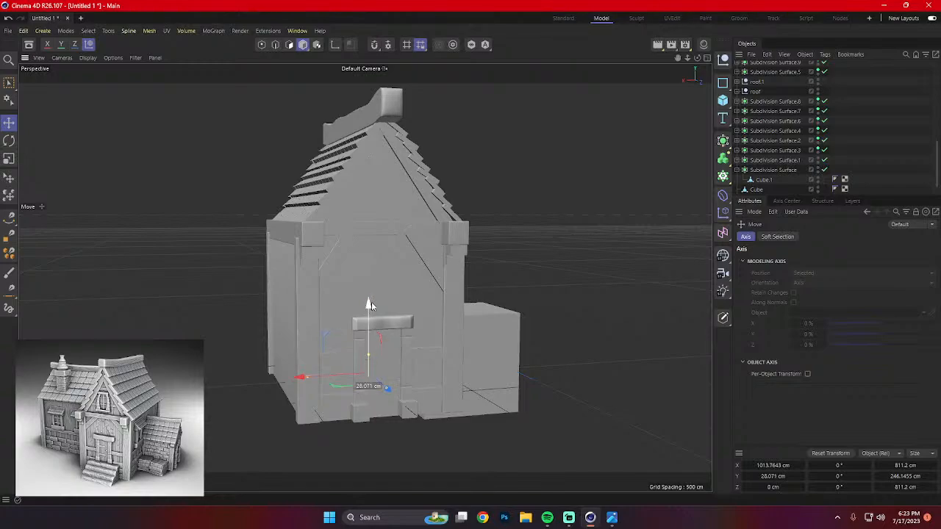
{"action": "left_click_drag", "start_coordinate": [371, 306], "coordinate": [302, 358]}
{"action": "left_click_drag", "start_coordinate": [379, 314], "coordinate": [377, 294]}
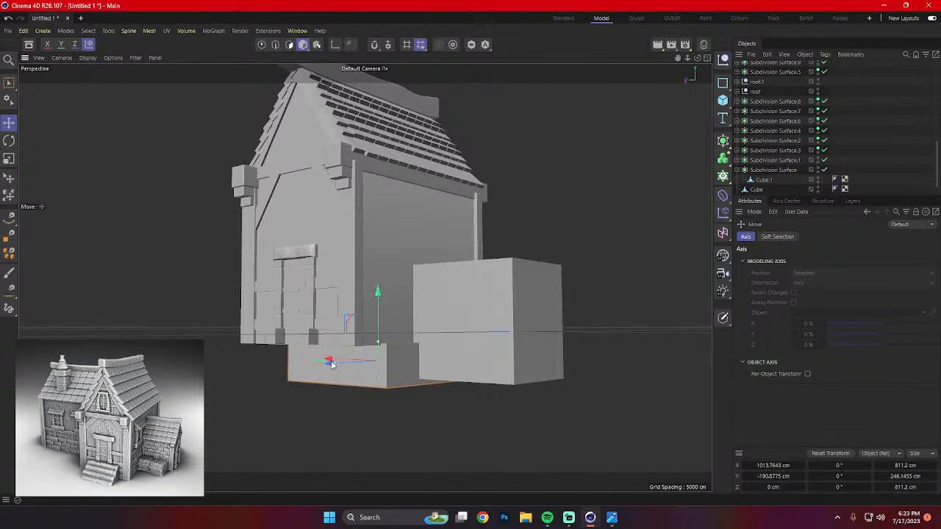
Resize the foundation block to about 1016 by 1356 cm and align it under the house at about X 1116 cm.
{"action": "left_click_drag", "start_coordinate": [332, 364], "coordinate": [269, 381]}
{"action": "left_click_drag", "start_coordinate": [317, 380], "coordinate": [316, 413], "text": "alt"}
{"action": "left_click_drag", "start_coordinate": [275, 340], "coordinate": [353, 284]}
{"action": "left_click_drag", "start_coordinate": [227, 276], "coordinate": [208, 277]}
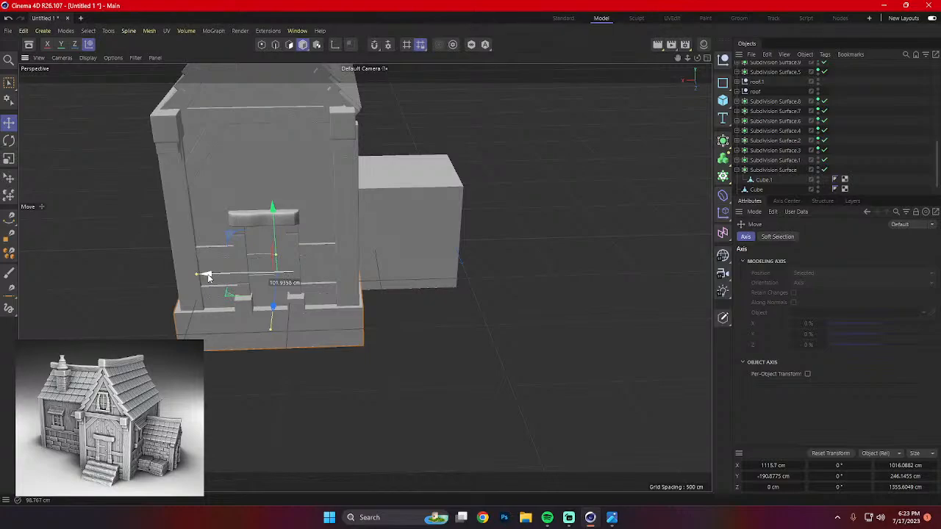
Extend the foundation block's depth to about 1455 cm so it projects past the house's front wall.
{"action": "scroll", "coordinate": [247, 300], "scroll_direction": "up", "scroll_amount": 3}
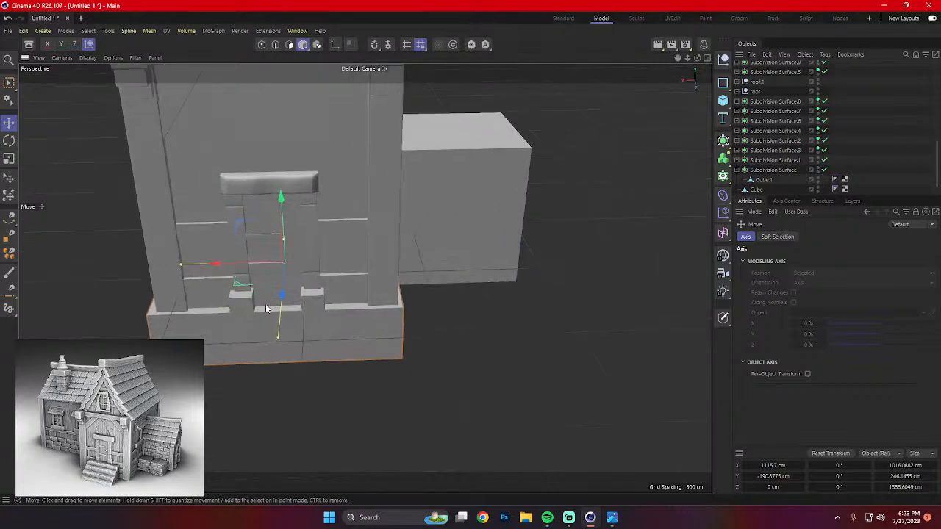
{"action": "left_click_drag", "start_coordinate": [175, 303], "coordinate": [345, 327], "text": "alt"}
{"action": "scroll", "coordinate": [378, 320], "scroll_direction": "down", "scroll_amount": 3}
{"action": "left_click", "coordinate": [360, 321]}
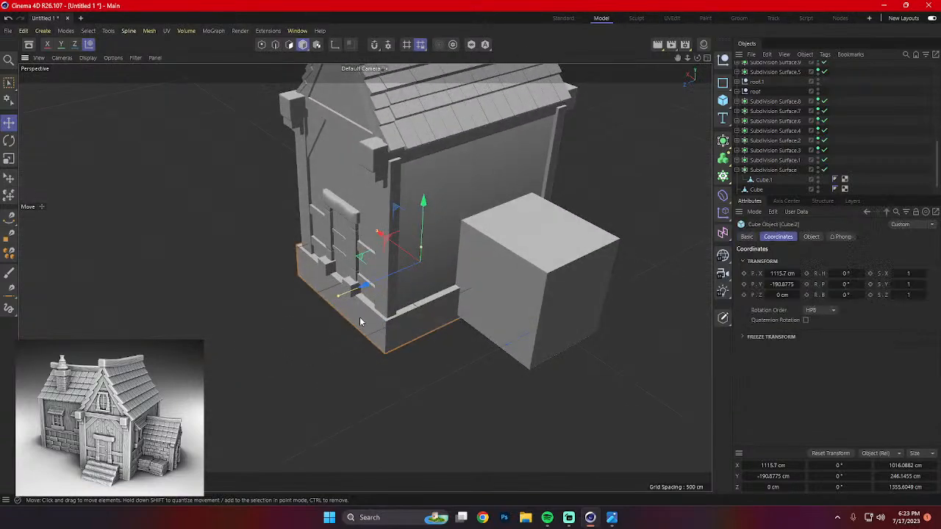
{"action": "left_click_drag", "start_coordinate": [333, 294], "coordinate": [333, 297]}
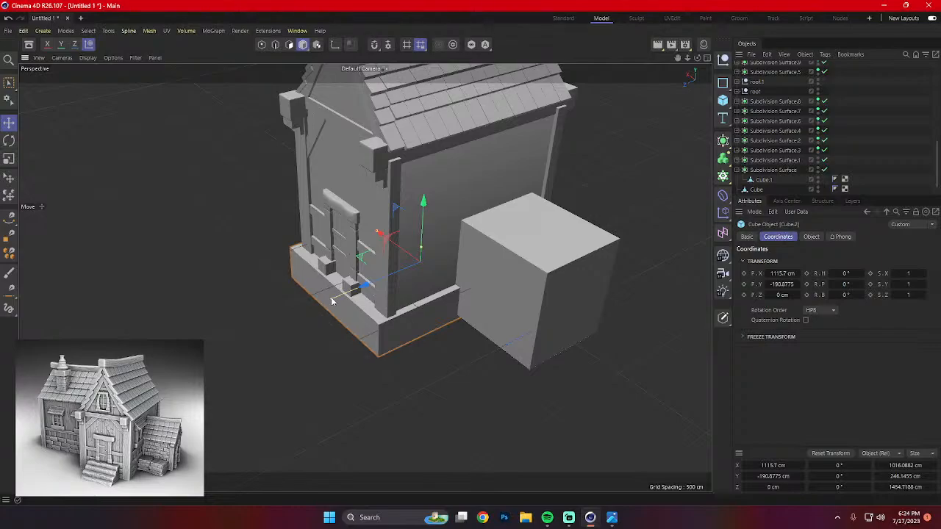
{"action": "left_click_drag", "start_coordinate": [331, 297], "coordinate": [371, 327], "text": "alt"}
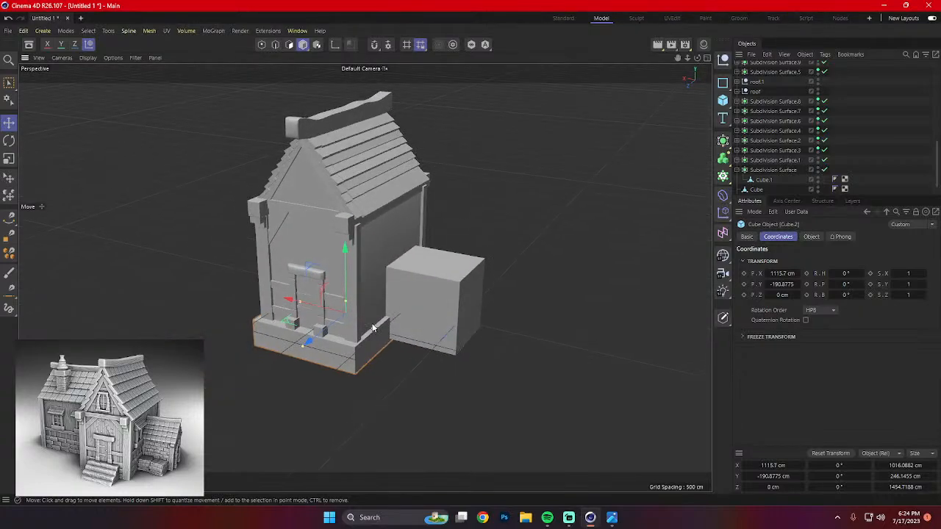
Enlarge the annex cube beside the house to about 1071 cm high and 762 cm deep.
{"action": "left_click_drag", "start_coordinate": [437, 282], "coordinate": [483, 252], "text": "alt"}
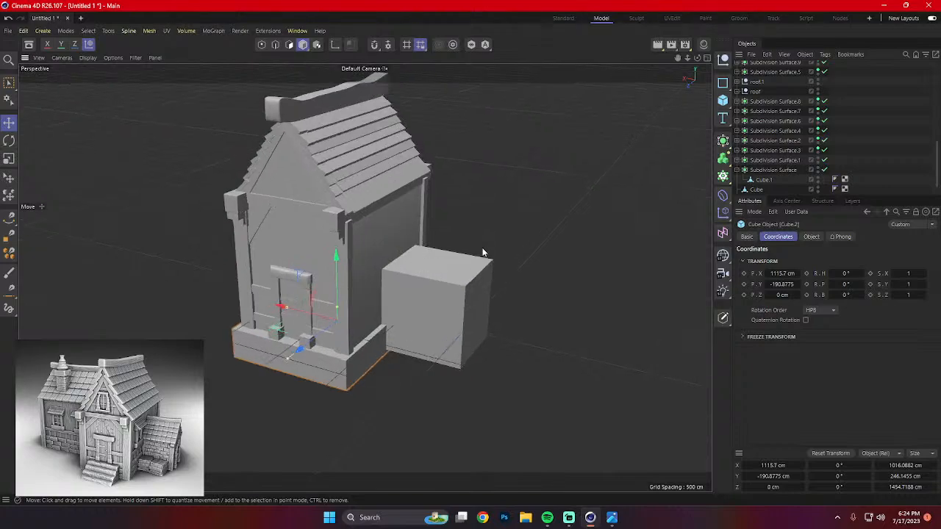
{"action": "scroll", "coordinate": [400, 295], "scroll_direction": "up", "scroll_amount": 4}
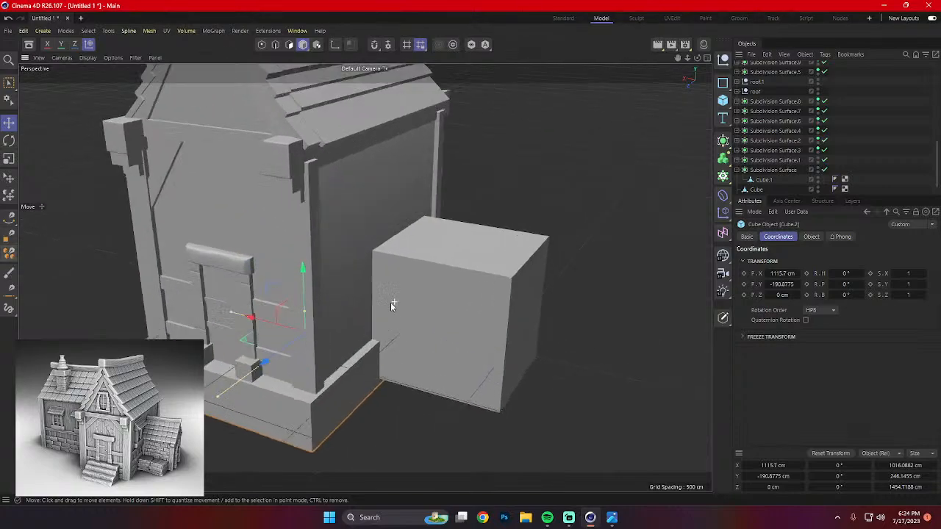
{"action": "left_click_drag", "start_coordinate": [278, 332], "coordinate": [397, 361], "text": "alt"}
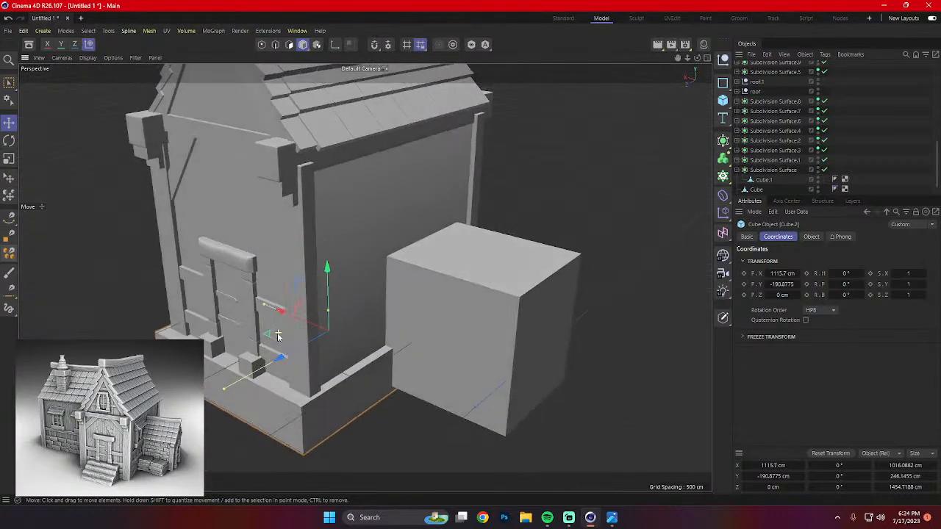
{"action": "left_click", "coordinate": [480, 372]}
{"action": "left_click_drag", "start_coordinate": [478, 276], "coordinate": [478, 288]}
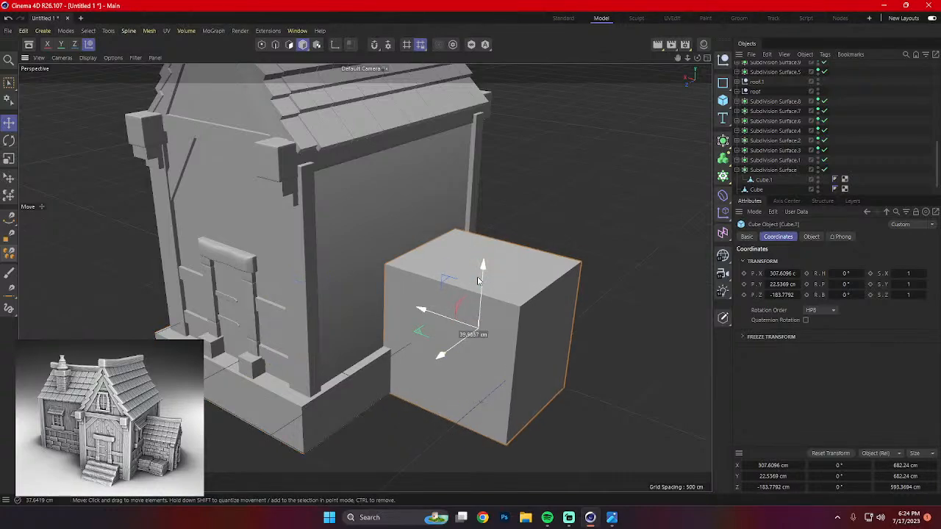
{"action": "left_click_drag", "start_coordinate": [461, 321], "coordinate": [381, 342], "text": "alt"}
{"action": "left_click_drag", "start_coordinate": [450, 338], "coordinate": [435, 344]}
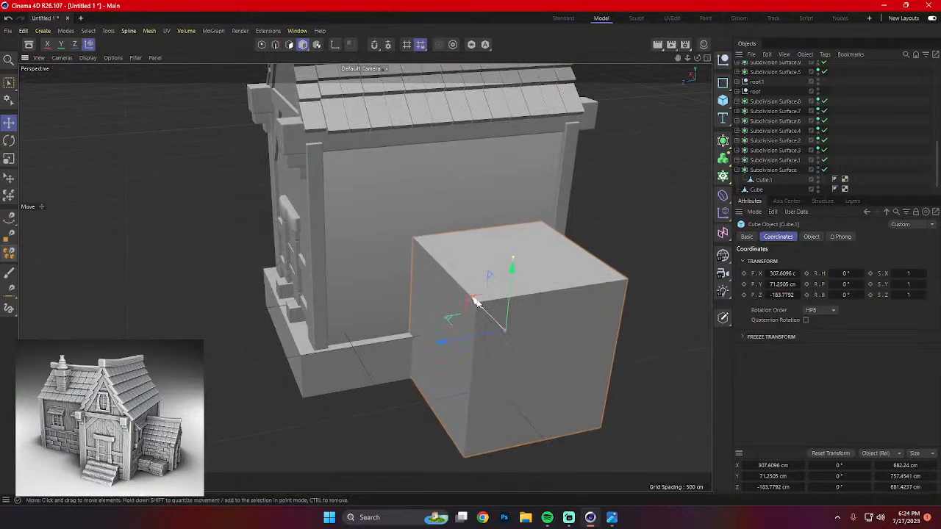
{"action": "left_click_drag", "start_coordinate": [512, 273], "coordinate": [514, 220]}
{"action": "mouse_move", "coordinate": [441, 334]}
{"action": "left_mouse_down", "text": "alt"}
{"action": "mouse_move", "coordinate": [448, 348]}
{"action": "mouse_move", "coordinate": [454, 331]}
{"action": "mouse_move", "coordinate": [431, 343]}
{"action": "left_mouse_up", "text": "alt"}
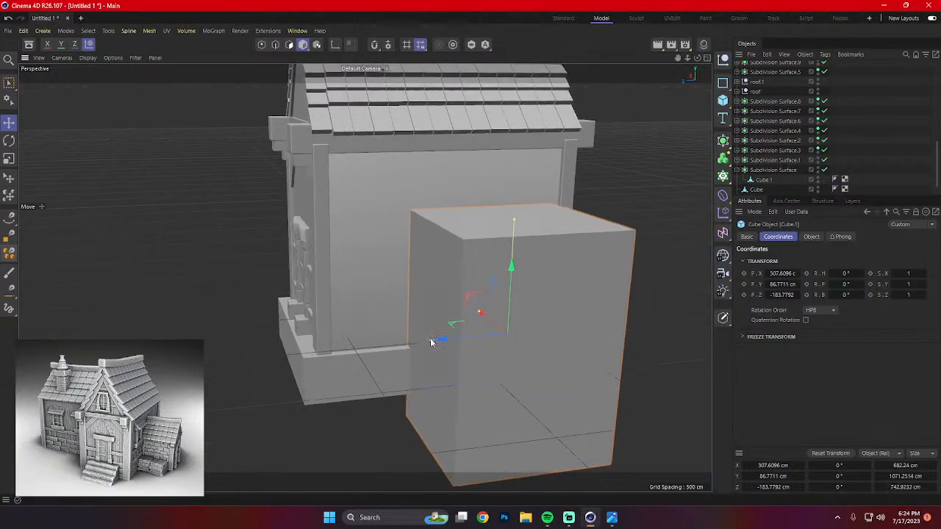
{"action": "left_click_drag", "start_coordinate": [485, 355], "coordinate": [429, 358], "text": "alt"}
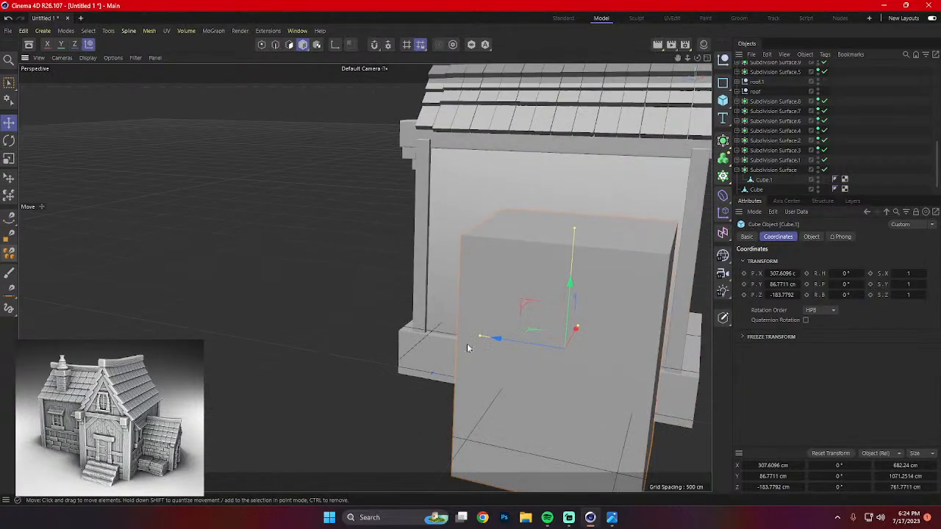
Raise the annex block to about Y 225 cm and shift it to about Z -156 cm.
{"action": "left_click_drag", "start_coordinate": [499, 341], "coordinate": [547, 325]}
{"action": "left_click_drag", "start_coordinate": [436, 279], "coordinate": [424, 305]}
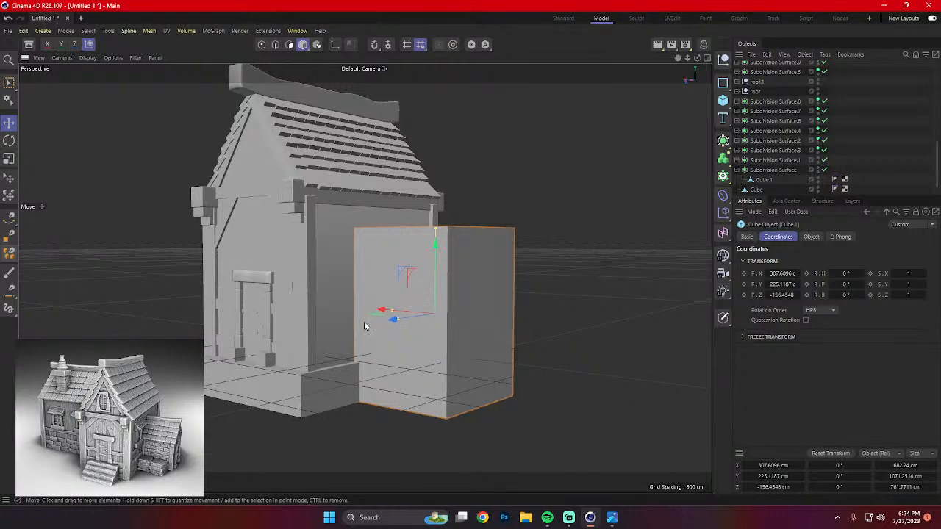
{"action": "left_click_drag", "start_coordinate": [369, 319], "coordinate": [366, 357], "text": "alt"}
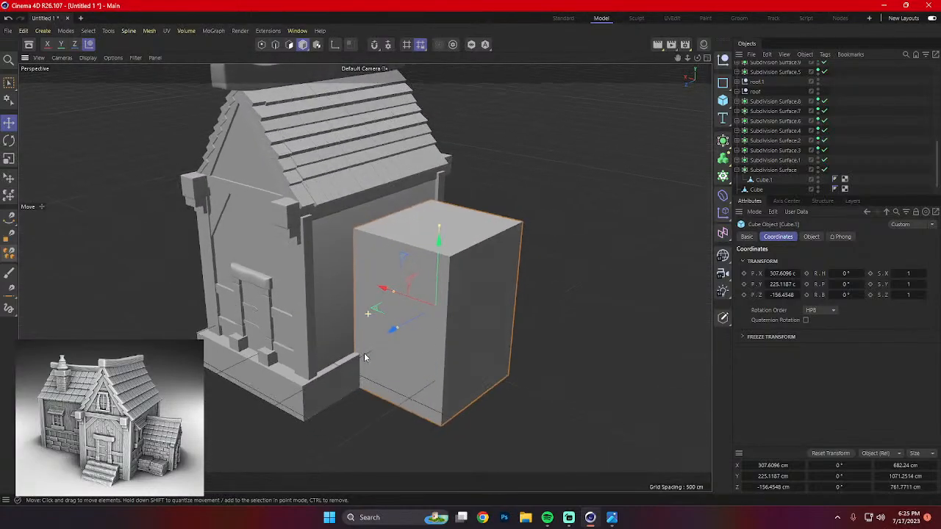
Unhide both crate groups and move them together in front of the annex to about X 219, Y -270, Z 373 cm.
{"action": "scroll", "coordinate": [818, 181], "scroll_direction": "down", "scroll_amount": 1}
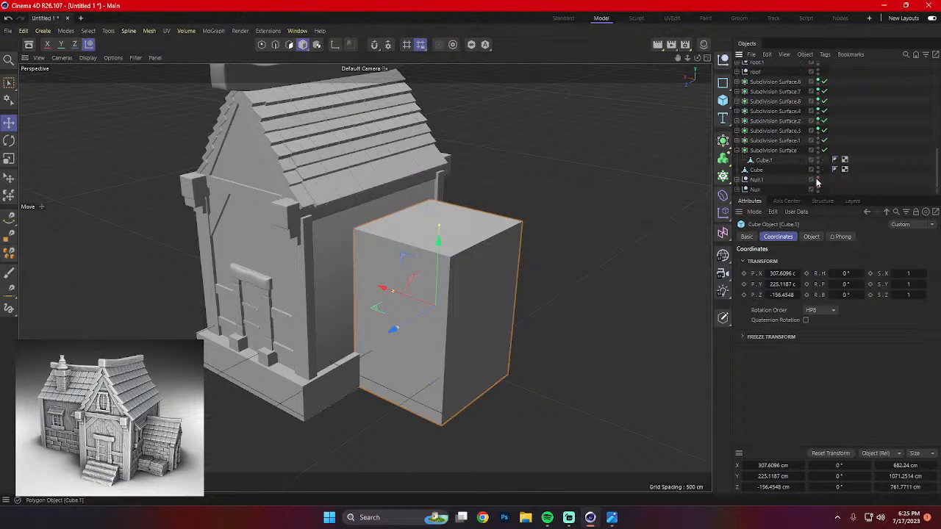
{"action": "left_click", "coordinate": [818, 181]}
{"action": "left_click", "coordinate": [818, 189]}
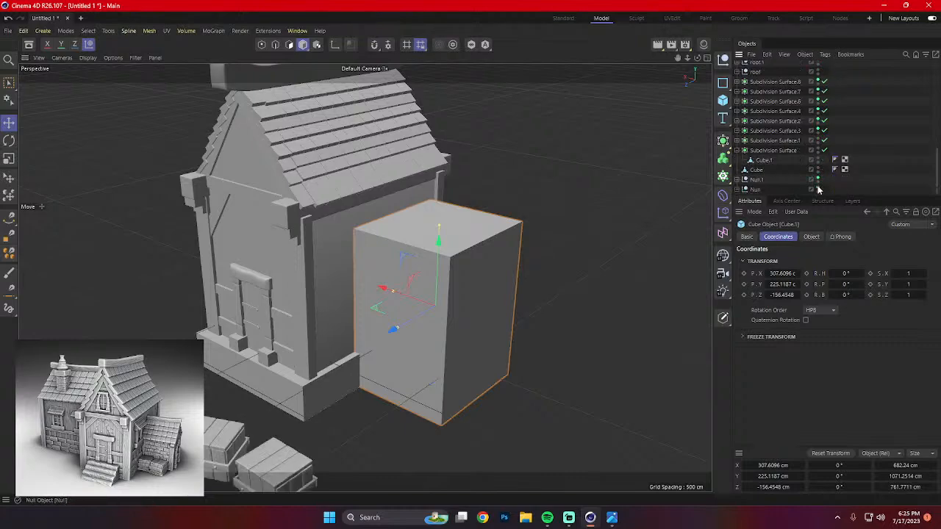
{"action": "middle_click_drag", "start_coordinate": [532, 316], "coordinate": [538, 294], "text": "alt"}
{"action": "left_click", "coordinate": [754, 190], "text": "shift"}
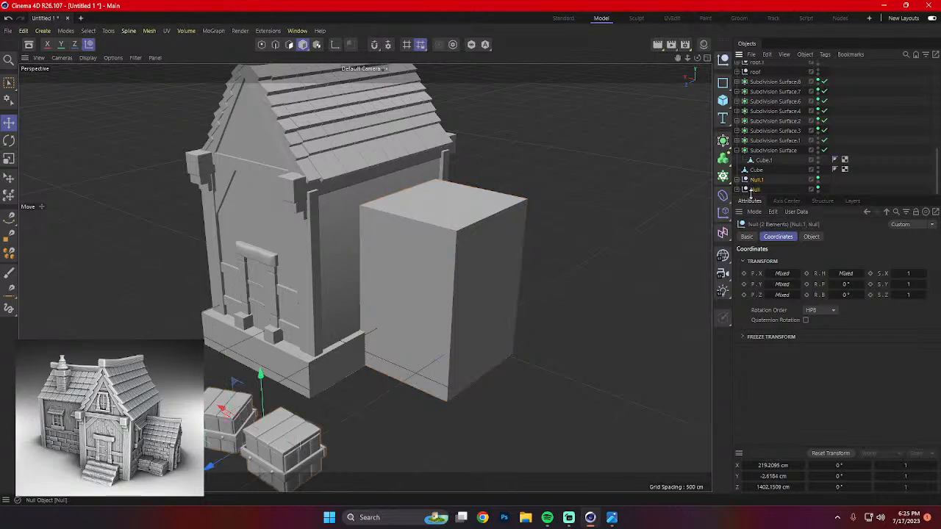
{"action": "left_click_drag", "start_coordinate": [227, 457], "coordinate": [366, 409]}
{"action": "left_click_drag", "start_coordinate": [425, 278], "coordinate": [431, 419]}
Scale both crate groups down slightly and shift them to about X 297 cm, Y -263 cm, close to the annex's front.
{"action": "key", "text": "t"}
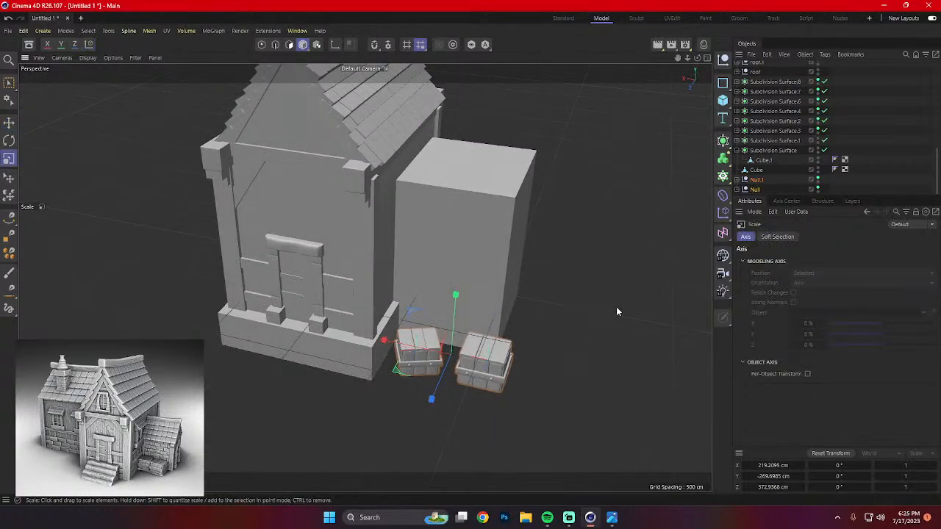
{"action": "left_click_drag", "start_coordinate": [616, 306], "coordinate": [507, 372]}
{"action": "key", "text": "e"}
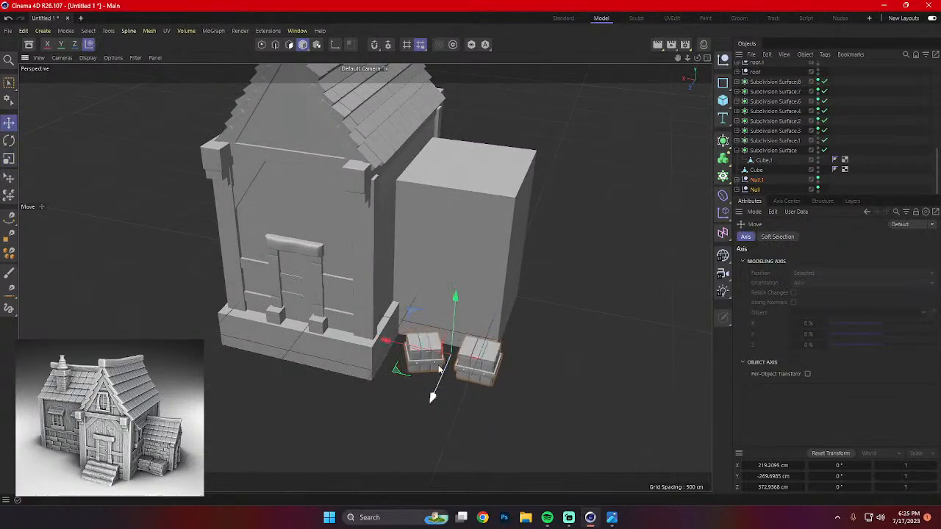
{"action": "left_click_drag", "start_coordinate": [394, 343], "coordinate": [638, 314]}
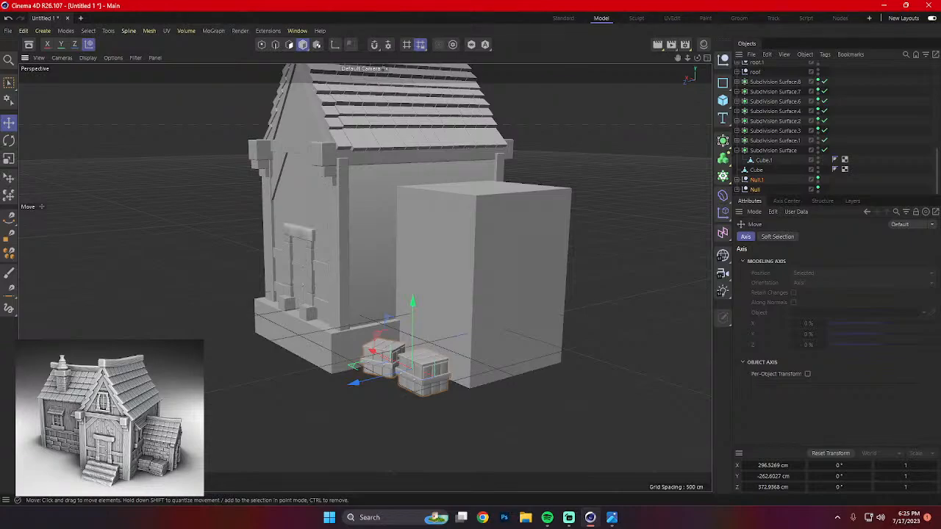
{"action": "left_click_drag", "start_coordinate": [508, 237], "coordinate": [484, 260], "text": "alt"}
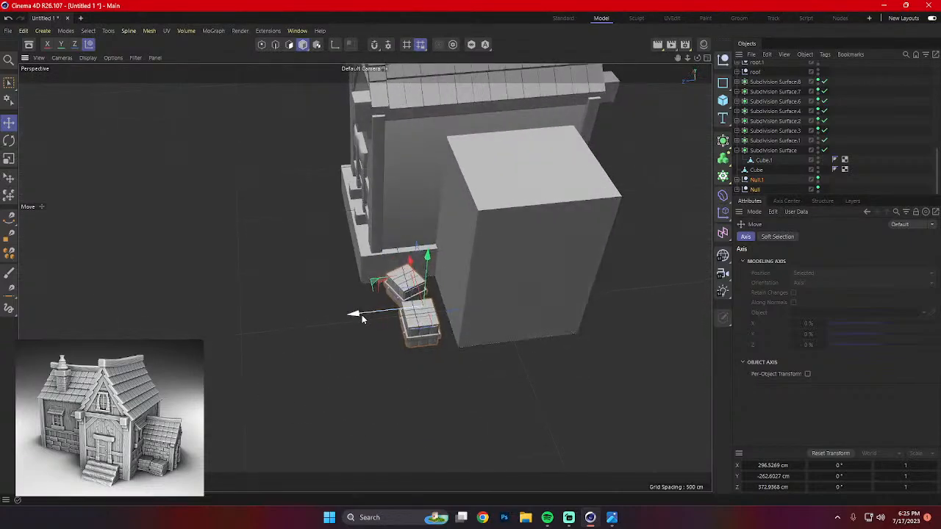
{"action": "left_click_drag", "start_coordinate": [361, 318], "coordinate": [371, 317]}
{"action": "left_click_drag", "start_coordinate": [365, 277], "coordinate": [500, 325], "text": "alt"}
Make the annex cube editable and switch to editing its edges.
{"action": "left_click", "coordinate": [494, 332]}
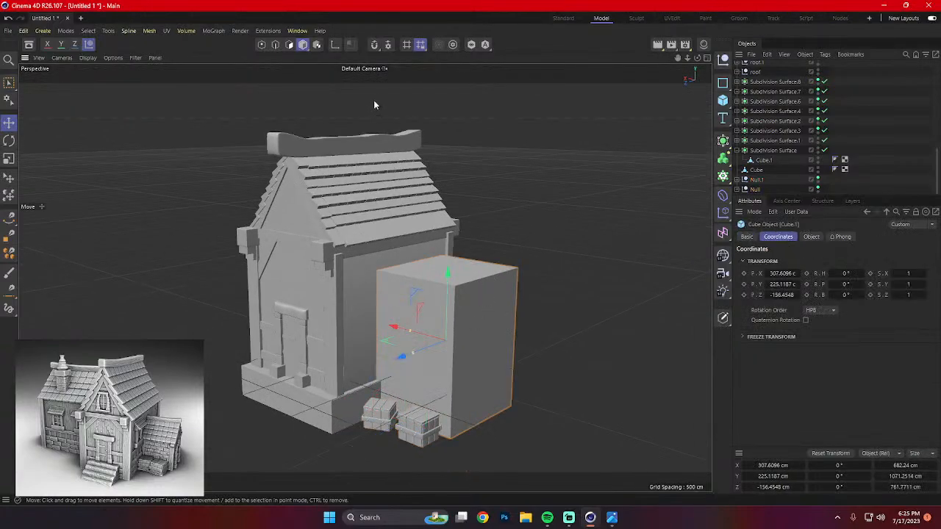
{"action": "right_click", "coordinate": [491, 129]}
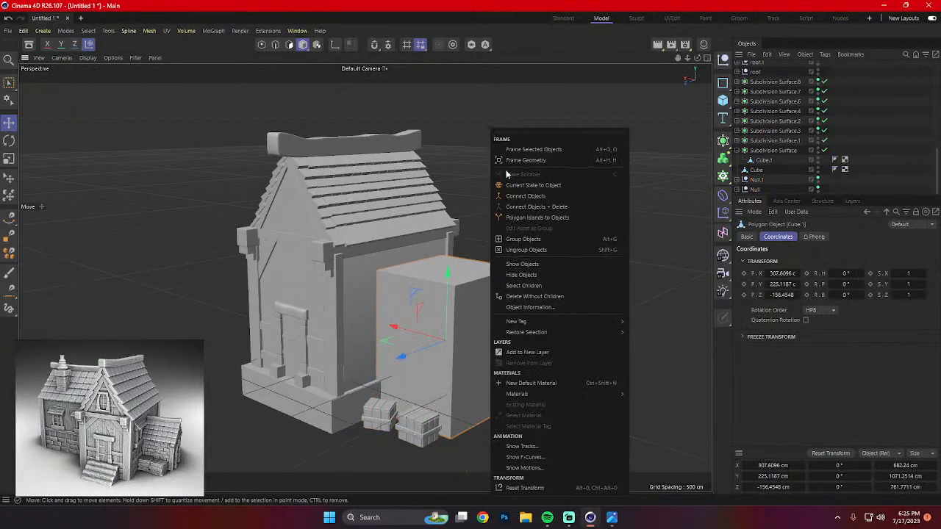
{"action": "left_click", "coordinate": [276, 48]}
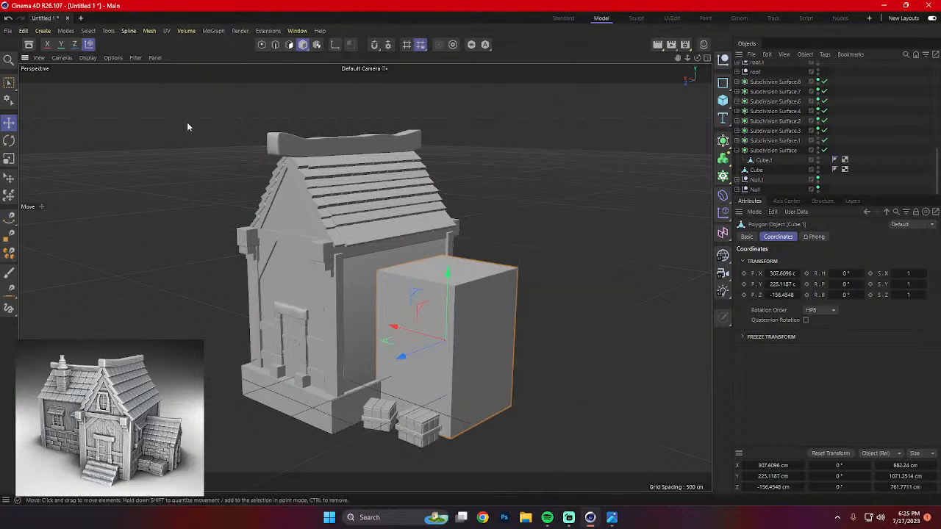
{"action": "right_click", "coordinate": [187, 124]}
{"action": "left_click", "coordinate": [130, 166]}
{"action": "right_click", "coordinate": [129, 165]}
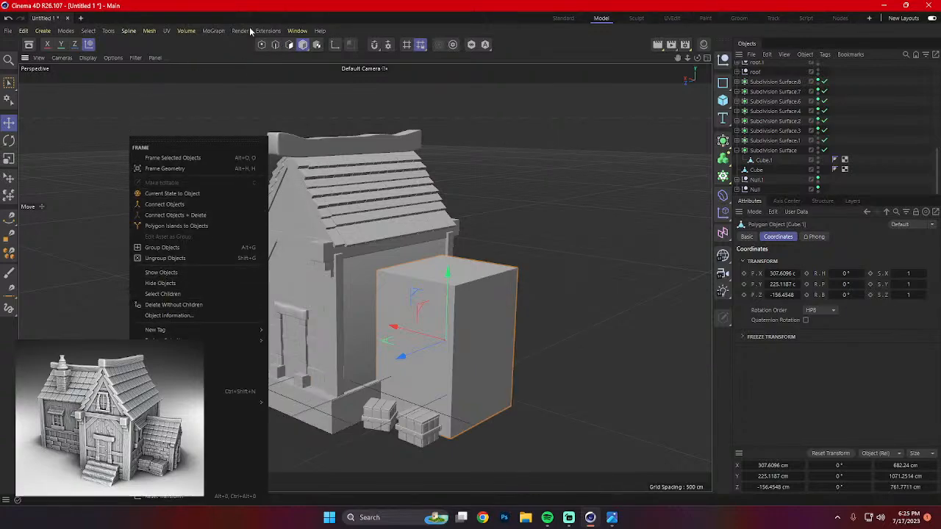
{"action": "left_click", "coordinate": [277, 45]}
{"action": "left_click", "coordinate": [277, 45]}
Add a horizontal loop cut around the annex block at an offset of about 38.6%.
{"action": "right_click", "coordinate": [197, 128]}
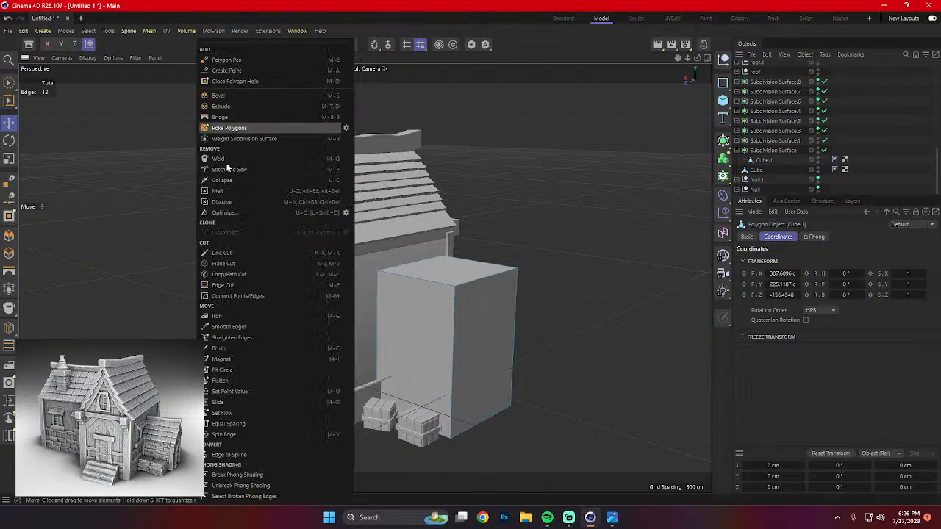
{"action": "left_click", "coordinate": [229, 275]}
{"action": "mouse_move", "coordinate": [391, 330]}
{"action": "left_mouse_down", "text": "alt"}
{"action": "mouse_move", "coordinate": [374, 324]}
{"action": "mouse_move", "coordinate": [428, 302]}
{"action": "mouse_move", "coordinate": [395, 316]}
{"action": "left_mouse_up", "text": "alt"}
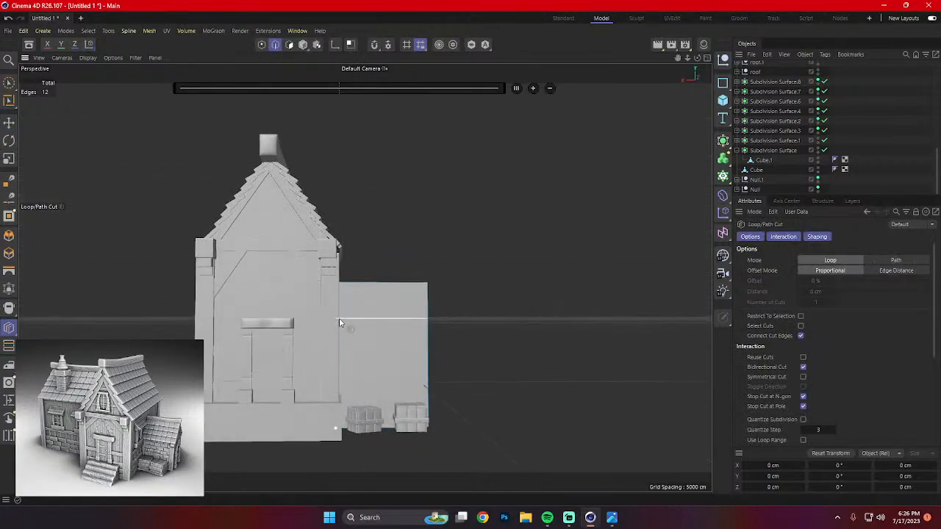
{"action": "left_click", "coordinate": [430, 338]}
{"action": "left_click_drag", "start_coordinate": [436, 331], "coordinate": [308, 374], "text": "alt"}
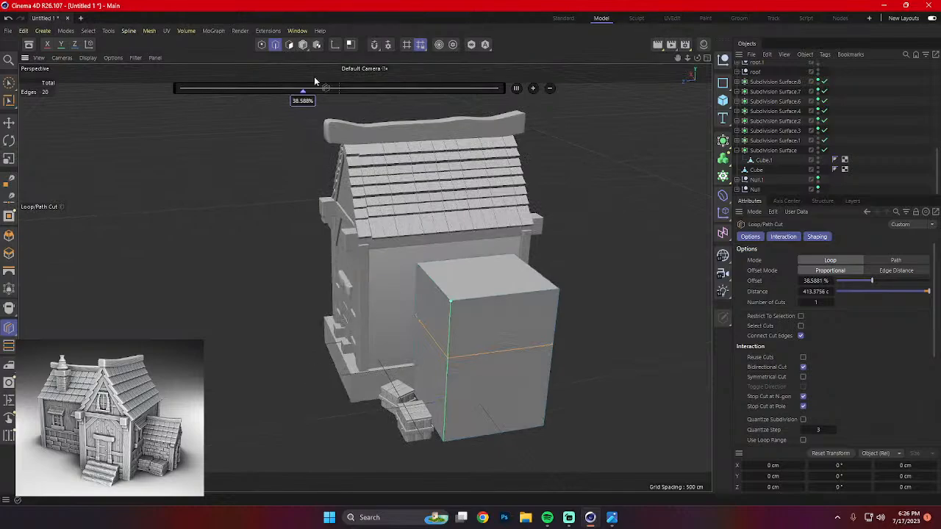
Select the annex block's two opposite top edges and scale them together along Z into a narrow gable ridge.
{"action": "left_click", "coordinate": [11, 124]}
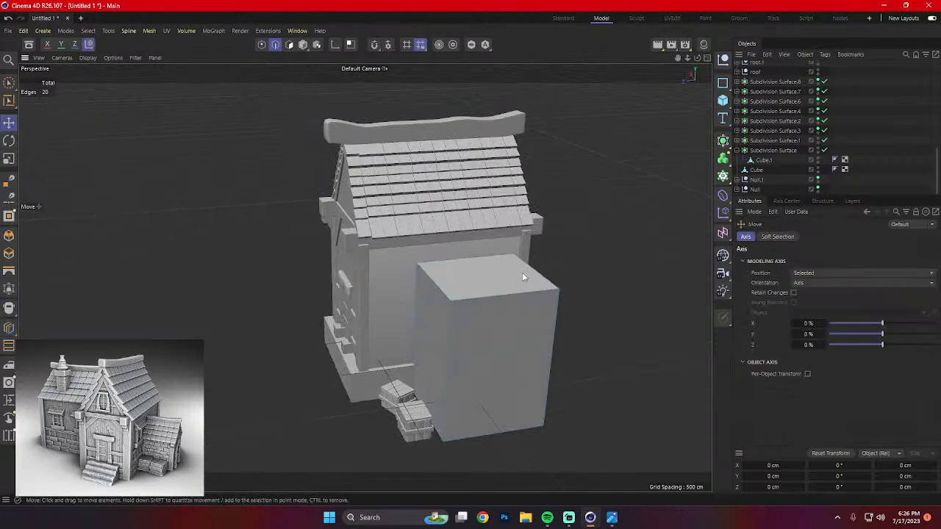
{"action": "left_click", "coordinate": [544, 277], "text": "shift"}
{"action": "left_click_drag", "start_coordinate": [544, 277], "coordinate": [563, 288], "text": "alt"}
{"action": "left_click_drag", "start_coordinate": [616, 257], "coordinate": [506, 275]}
{"action": "key", "text": "ctrl+z"}
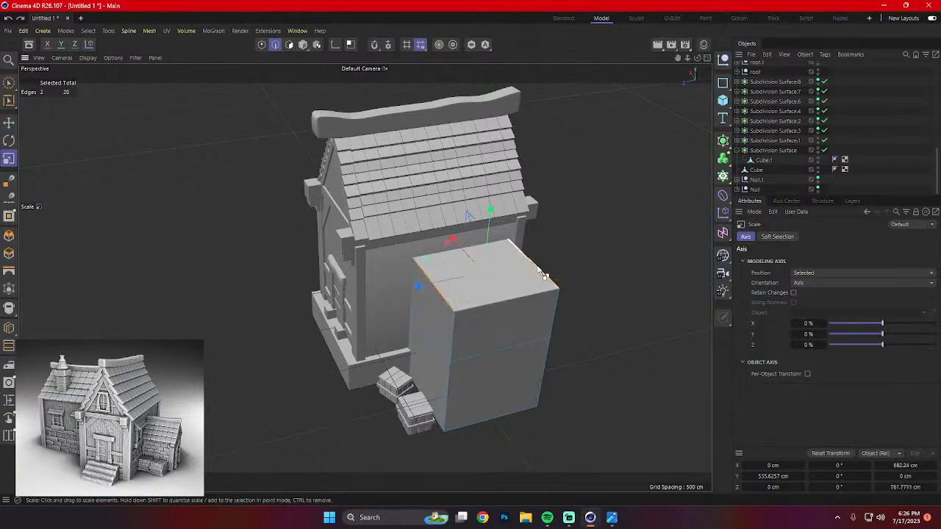
{"action": "left_click_drag", "start_coordinate": [601, 263], "coordinate": [495, 270], "text": "alt"}
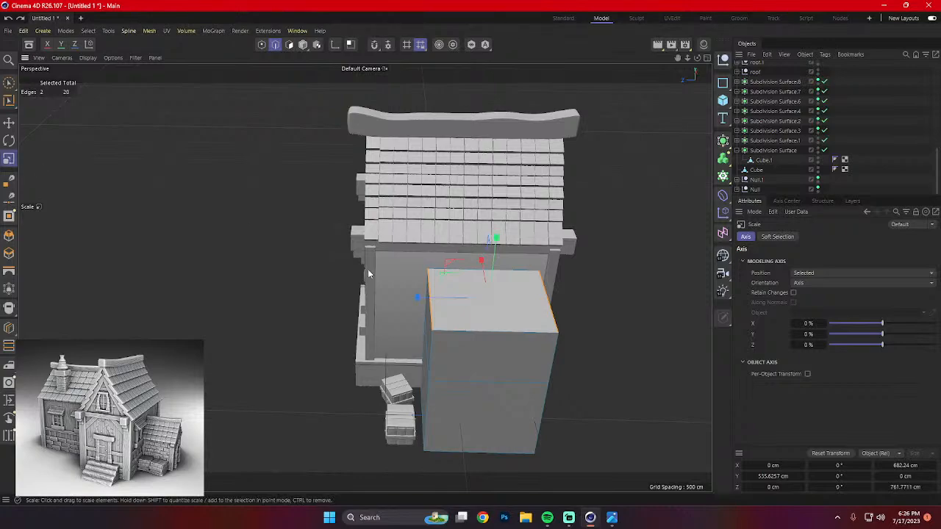
{"action": "left_click_drag", "start_coordinate": [417, 295], "coordinate": [376, 170]}
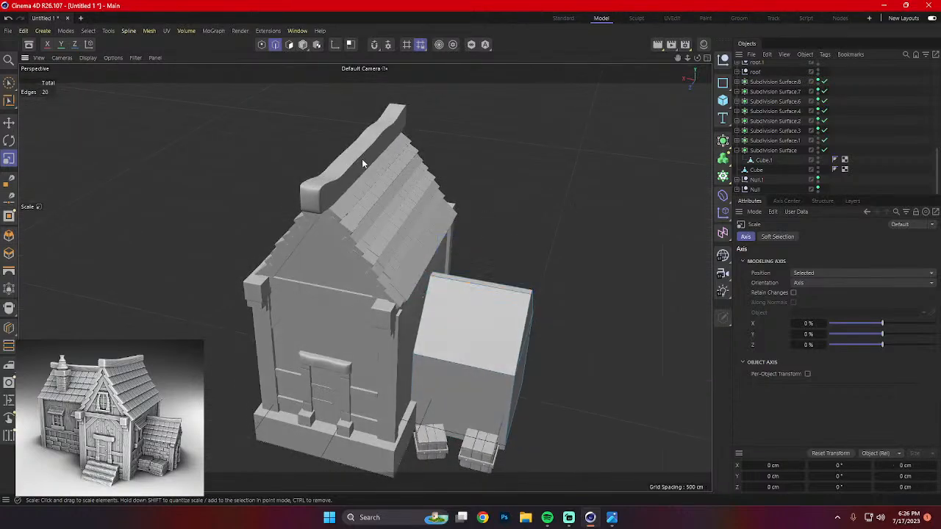
Duplicate the main roof's ridge beam to about X 168 cm and rotate the copy -90° to run crosswise above the annex.
{"action": "left_click", "coordinate": [303, 44]}
{"action": "left_click", "coordinate": [342, 171]}
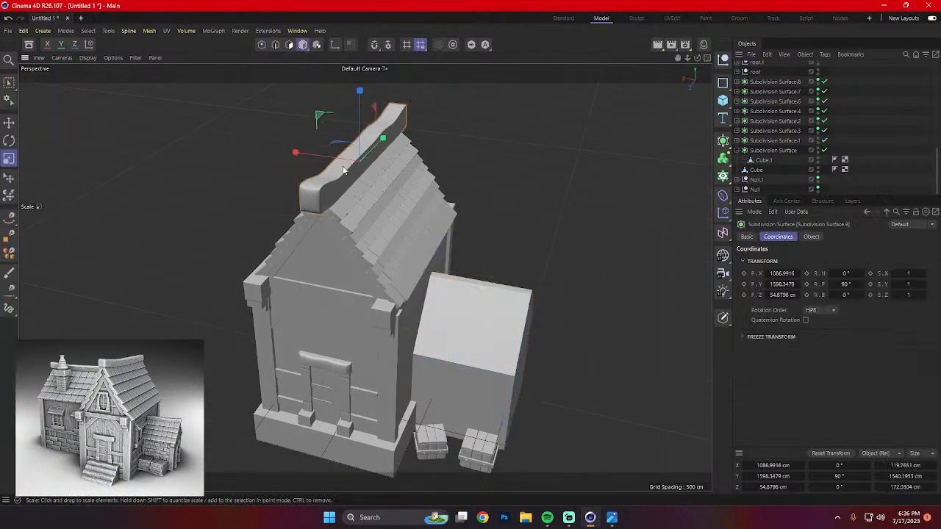
{"action": "key", "text": "e"}
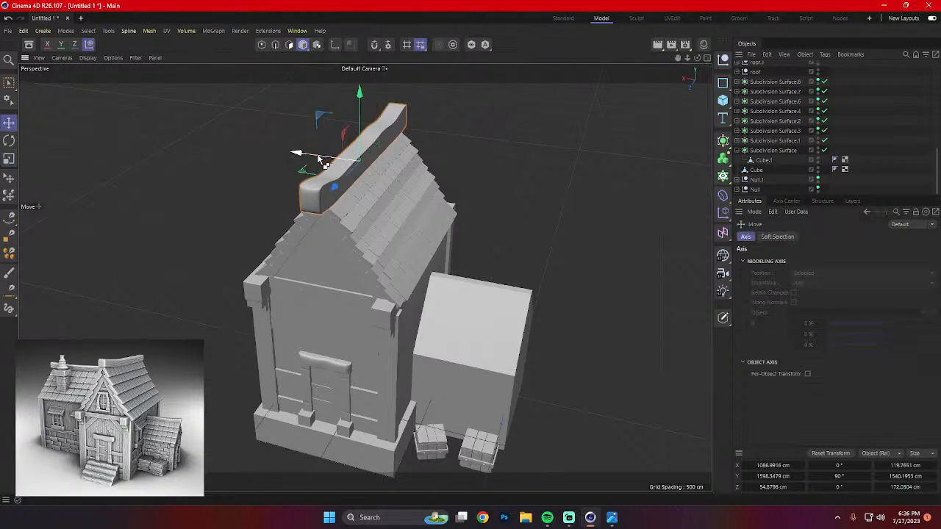
{"action": "left_click_drag", "start_coordinate": [321, 161], "coordinate": [477, 180], "text": "ctrl"}
{"action": "key", "text": "r"}
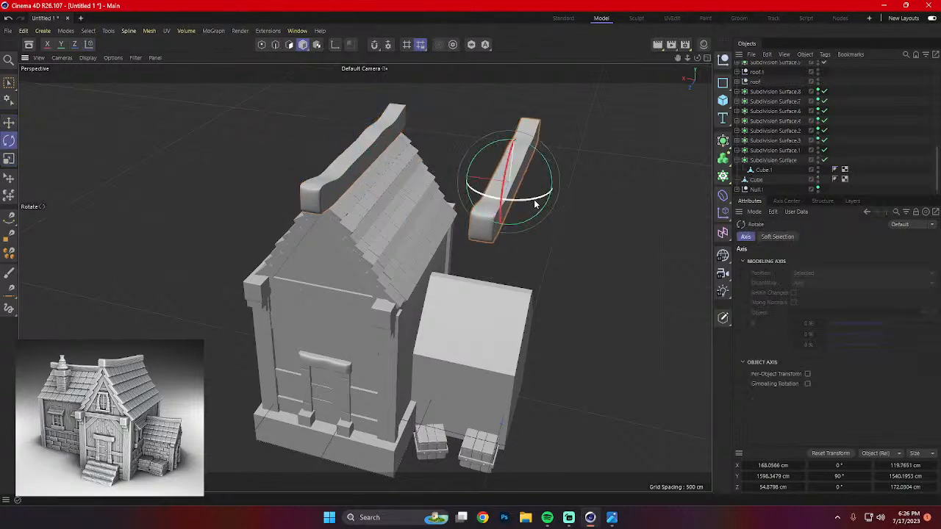
{"action": "left_click_drag", "start_coordinate": [534, 204], "coordinate": [413, 206]}
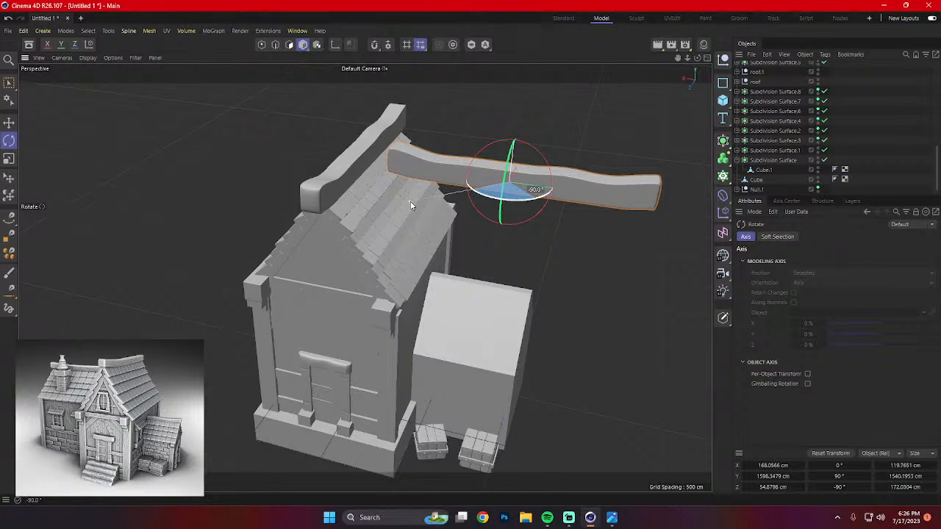
Lower the copied crosswise beam to about Y 892 cm and scale it uniformly down to about 810 cm long.
{"action": "key", "text": "e"}
{"action": "left_click_drag", "start_coordinate": [518, 159], "coordinate": [542, 245]}
{"action": "left_click_drag", "start_coordinate": [542, 245], "coordinate": [415, 254], "text": "alt"}
{"action": "key", "text": "r"}
{"action": "key", "text": "t"}
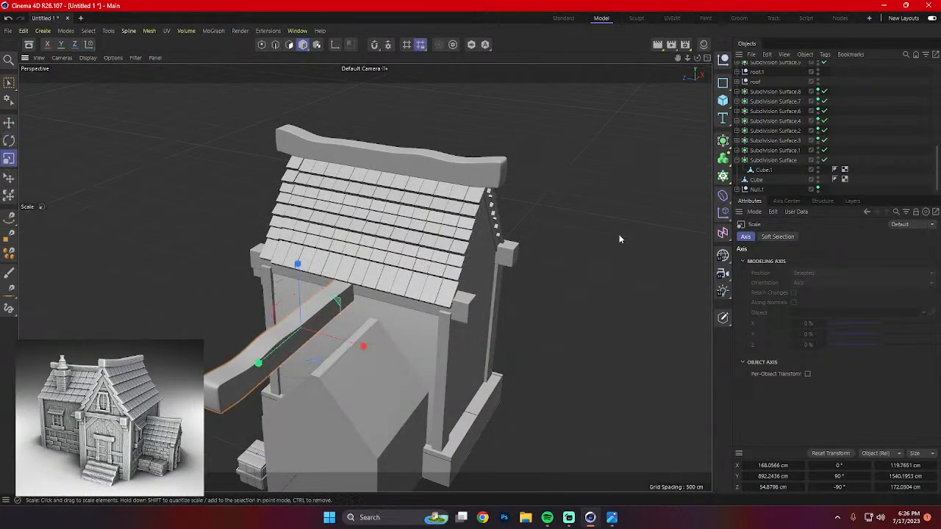
{"action": "left_click_drag", "start_coordinate": [620, 239], "coordinate": [472, 339]}
Align the beam over the annex gable by moving it to about X 285 cm and Z -146 cm.
{"action": "key", "text": "e"}
{"action": "left_click_drag", "start_coordinate": [366, 344], "coordinate": [387, 393]}
{"action": "middle_click", "coordinate": [544, 337]}
{"action": "scroll", "coordinate": [578, 212], "scroll_direction": "down", "scroll_amount": 3}
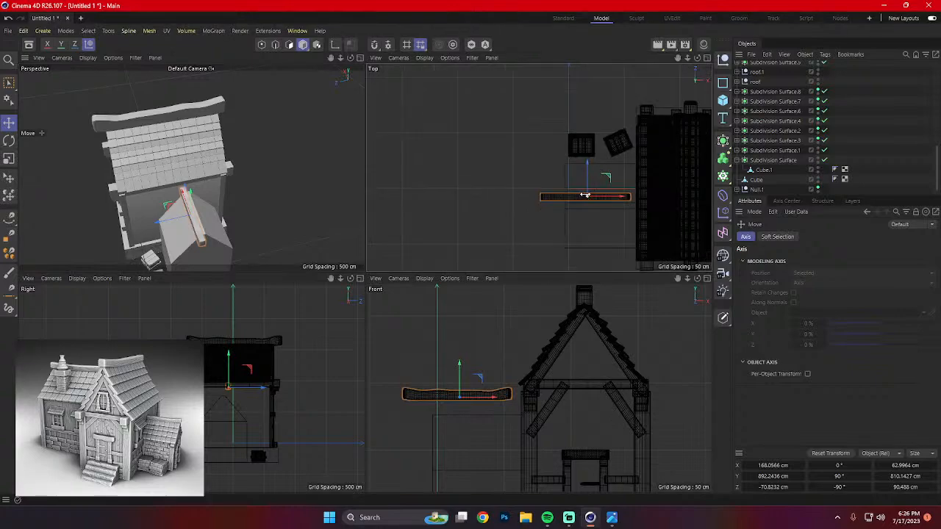
{"action": "scroll", "coordinate": [595, 193], "scroll_direction": "up", "scroll_amount": 1}
{"action": "scroll", "coordinate": [615, 186], "scroll_direction": "up", "scroll_amount": 1}
{"action": "middle_click_drag", "start_coordinate": [565, 184], "coordinate": [521, 143], "text": "alt"}
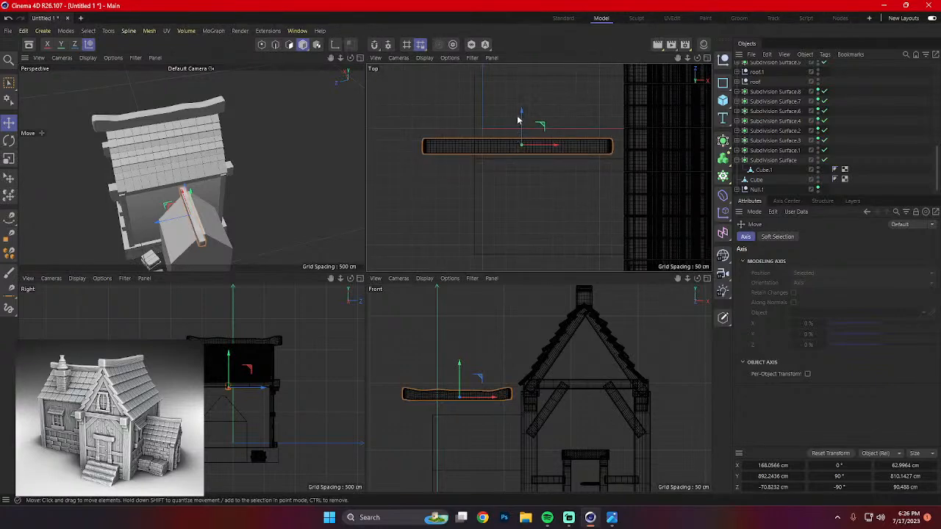
{"action": "left_click_drag", "start_coordinate": [522, 118], "coordinate": [579, 169]}
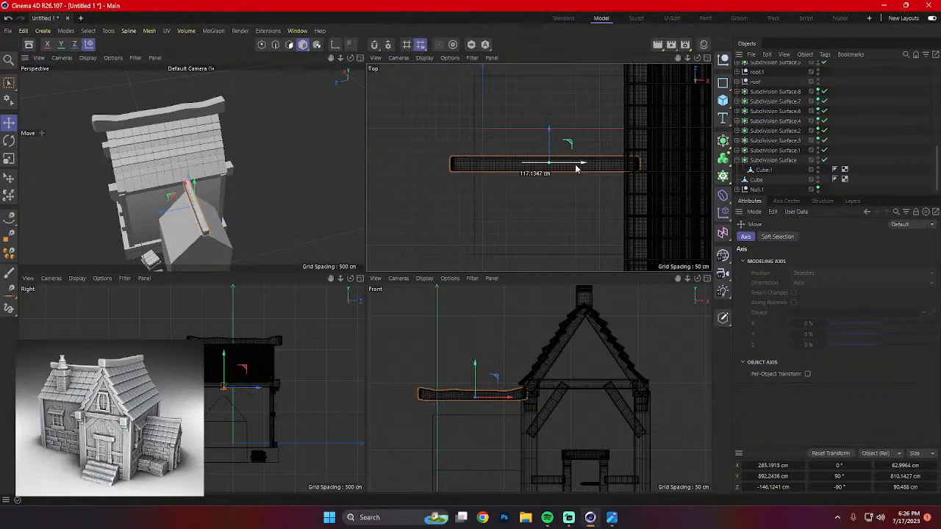
Lower the beam onto the annex ridge at about Y 770 cm.
{"action": "middle_click", "coordinate": [324, 194]}
{"action": "left_click_drag", "start_coordinate": [274, 215], "coordinate": [435, 167], "text": "alt"}
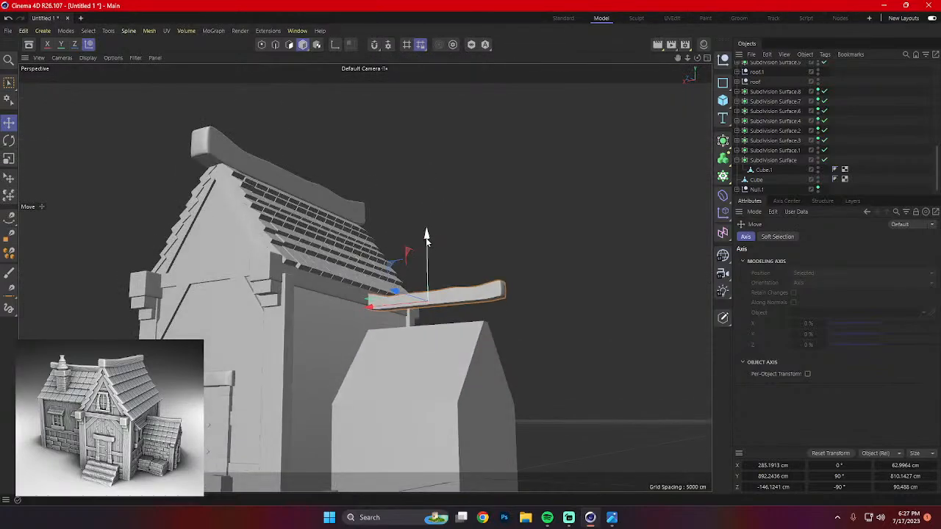
{"action": "left_click_drag", "start_coordinate": [426, 235], "coordinate": [431, 260]}
Widen the annex beam to about 88 cm, shorten it to about 742 cm and shift it to about X 296 cm.
{"action": "left_click_drag", "start_coordinate": [431, 260], "coordinate": [507, 345], "text": "alt"}
{"action": "key", "text": "t"}
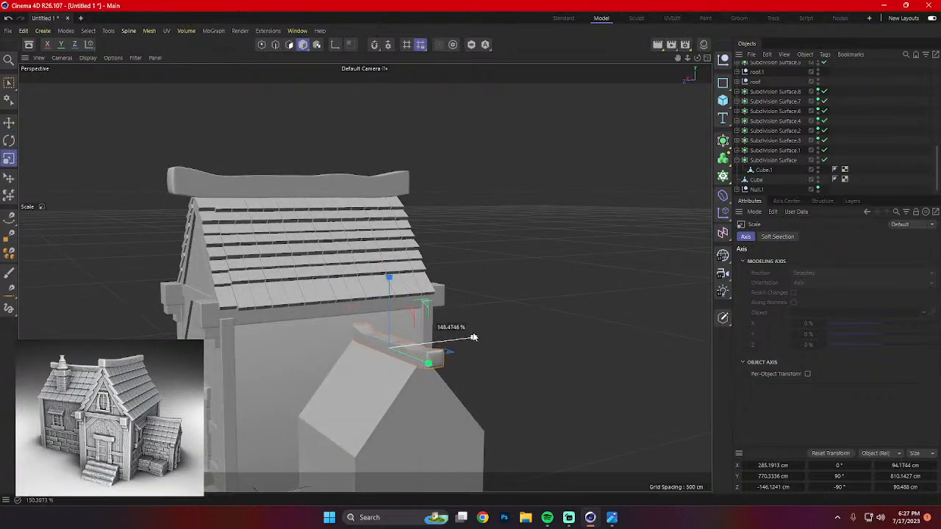
{"action": "left_click_drag", "start_coordinate": [475, 345], "coordinate": [476, 334], "text": "alt"}
{"action": "key", "text": "e"}
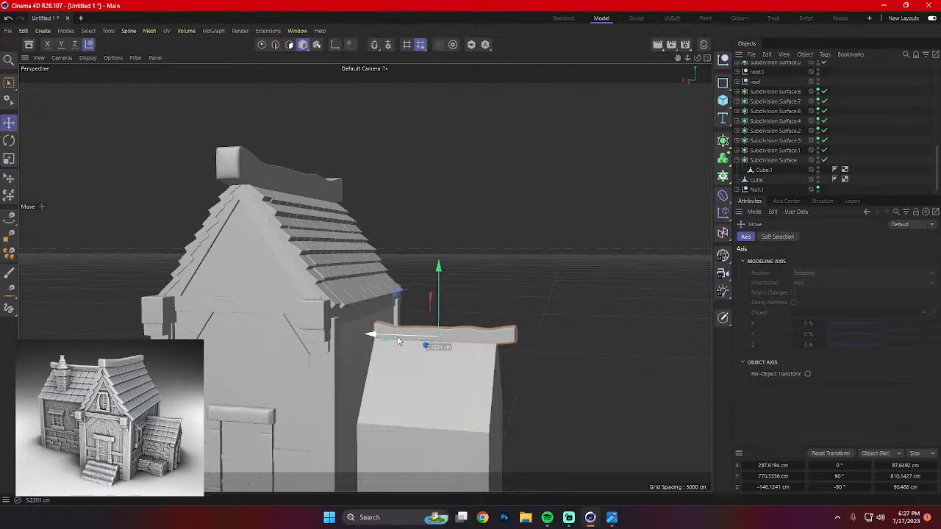
{"action": "key", "text": "t"}
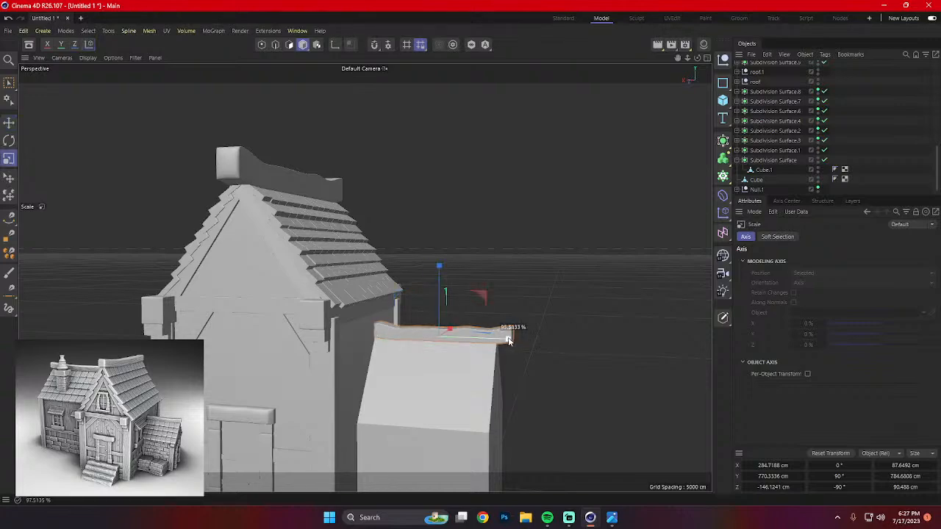
{"action": "left_click_drag", "start_coordinate": [505, 340], "coordinate": [507, 340]}
{"action": "key", "text": "e"}
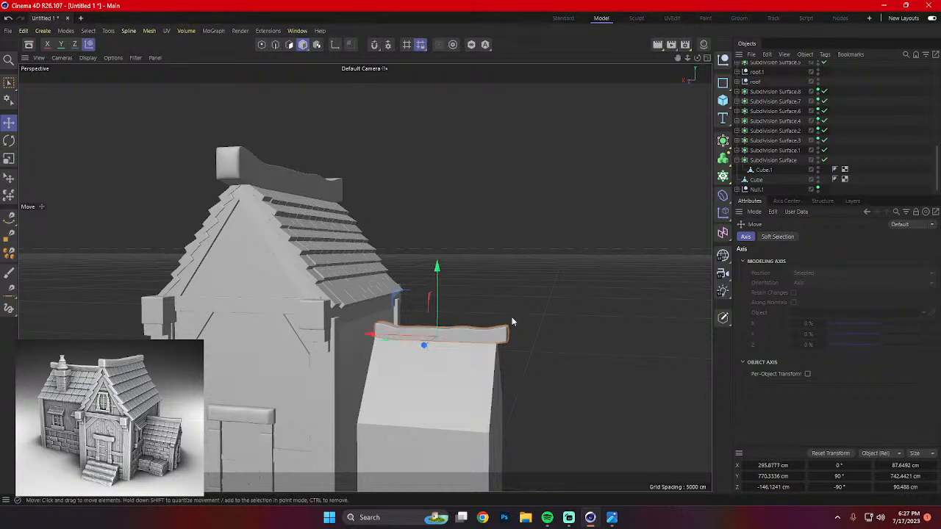
{"action": "left_click", "coordinate": [618, 309]}
Duplicate the roof.1 shingle panel and pull the copy out in front of the house to about Z 1529 cm.
{"action": "scroll", "coordinate": [618, 309], "scroll_direction": "down", "scroll_amount": 3}
{"action": "left_click_drag", "start_coordinate": [620, 309], "coordinate": [602, 339], "text": "alt"}
{"action": "scroll", "coordinate": [603, 339], "scroll_direction": "down", "scroll_amount": 3}
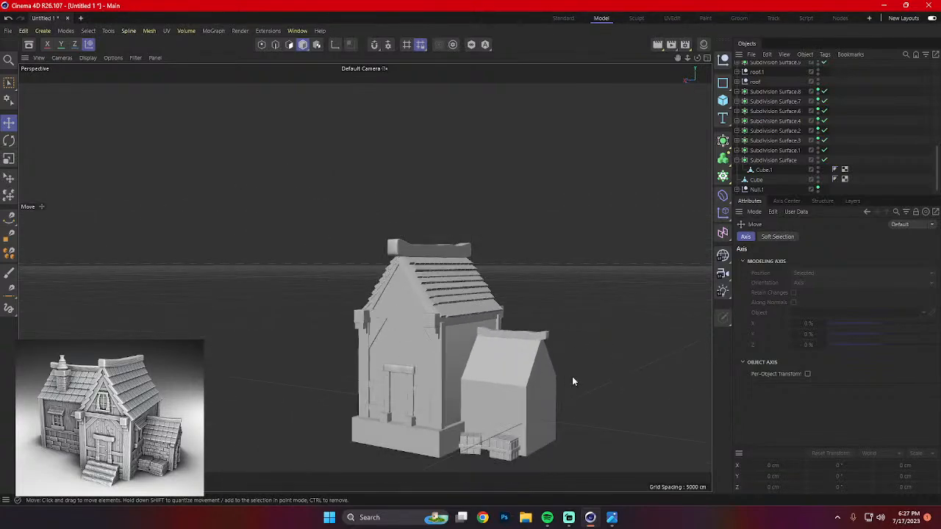
{"action": "left_click_drag", "start_coordinate": [572, 377], "coordinate": [592, 364], "text": "alt"}
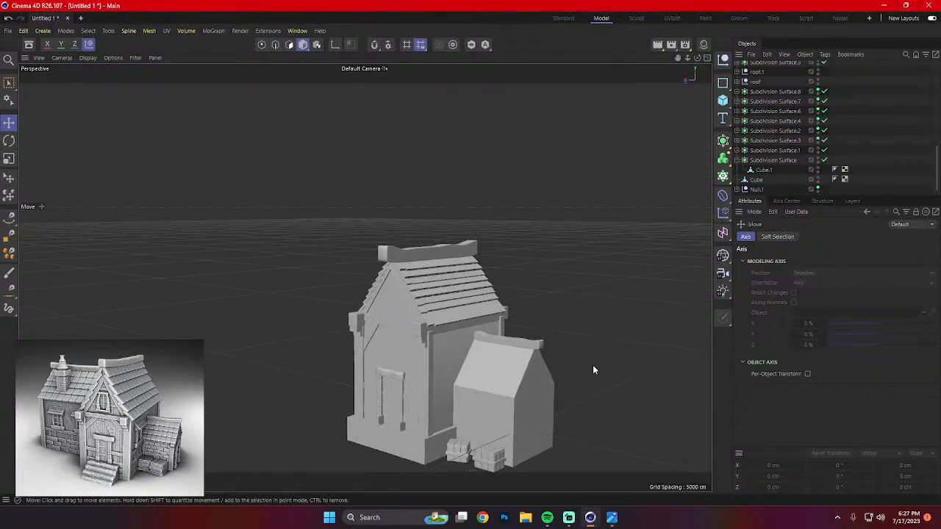
{"action": "scroll", "coordinate": [562, 313], "scroll_direction": "up", "scroll_amount": 5}
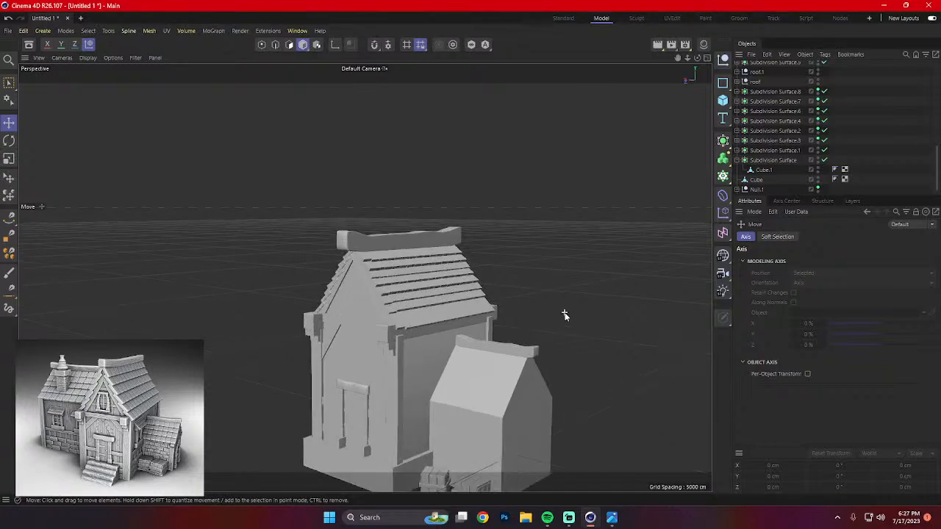
{"action": "scroll", "coordinate": [349, 255], "scroll_direction": "up", "scroll_amount": 3}
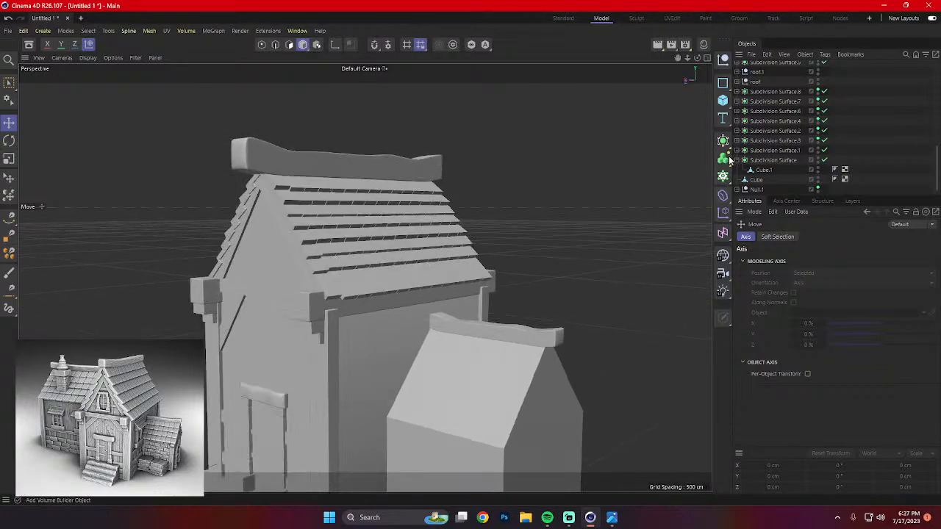
{"action": "left_click", "coordinate": [757, 73]}
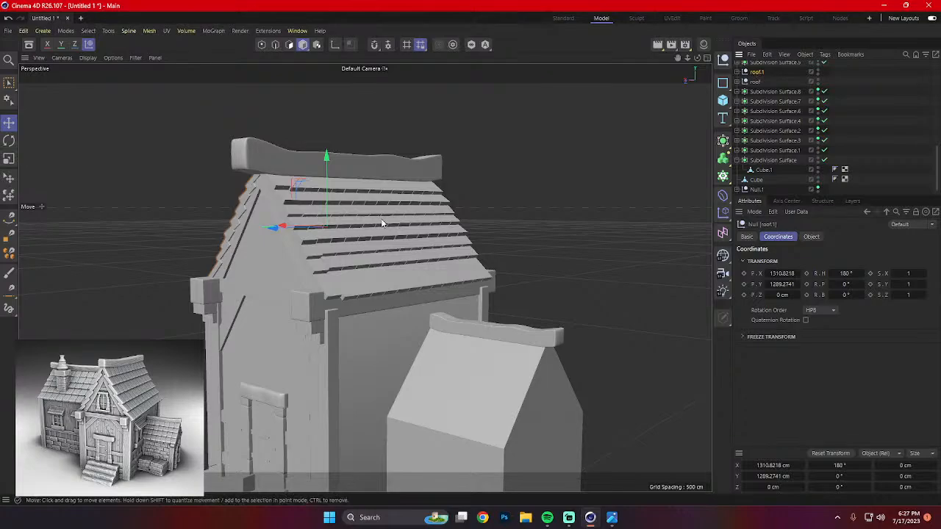
{"action": "left_click_drag", "start_coordinate": [381, 218], "coordinate": [479, 269], "text": "alt"}
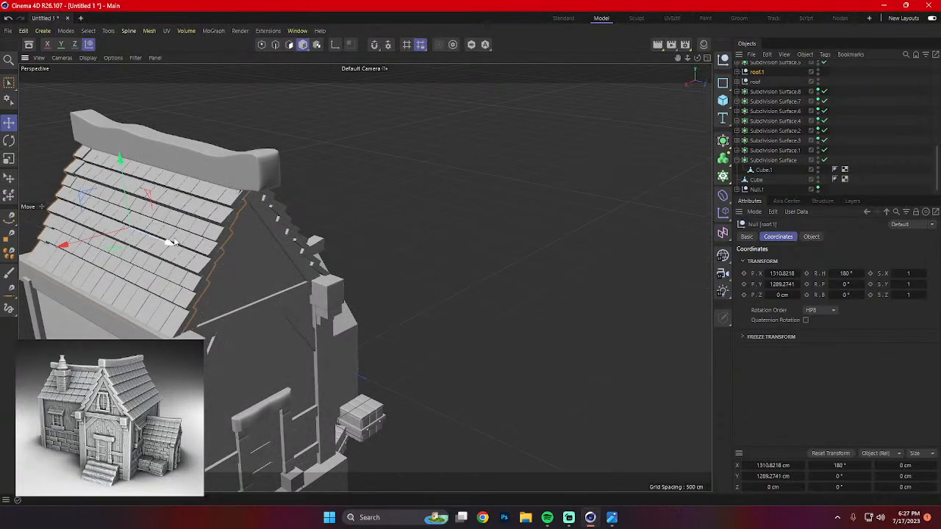
{"action": "left_click_drag", "start_coordinate": [160, 241], "coordinate": [367, 328], "text": "ctrl"}
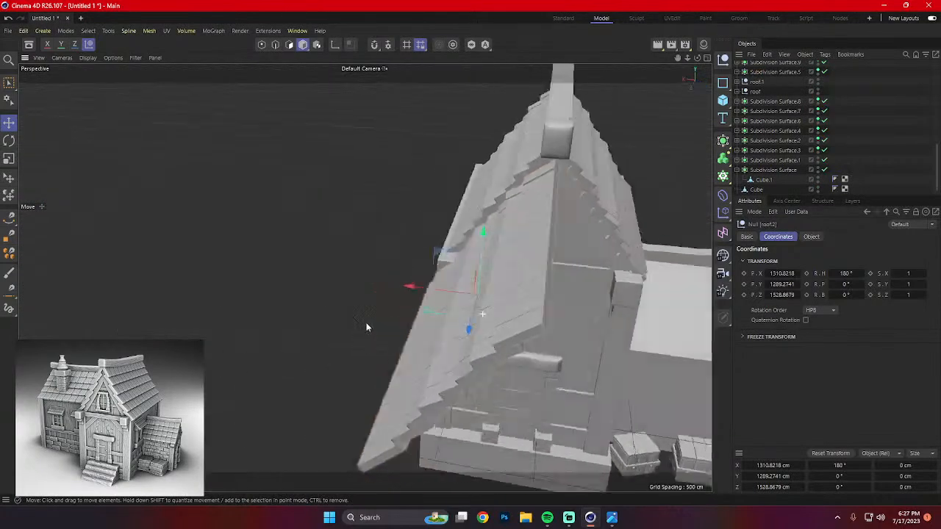
Move the copied shingle panel to about X 858 cm and turn its heading to 270°.
{"action": "scroll", "coordinate": [533, 287], "scroll_direction": "down", "scroll_amount": 1}
{"action": "left_click_drag", "start_coordinate": [437, 296], "coordinate": [461, 274]}
{"action": "key", "text": "r"}
{"action": "key", "text": "ctrl+z"}
{"action": "key", "text": "e"}
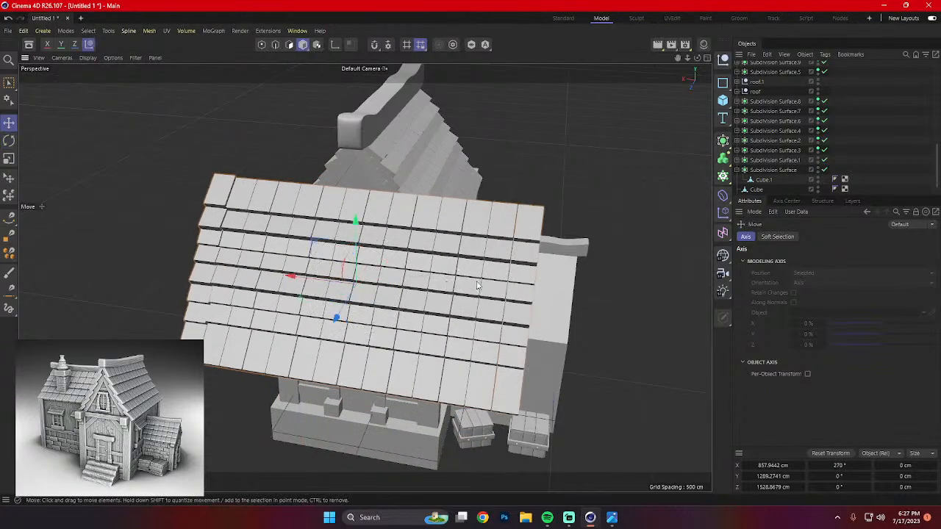
Scale the copied shingle panel uniformly down to roughly 60% for the annex roof.
{"action": "key", "text": "r"}
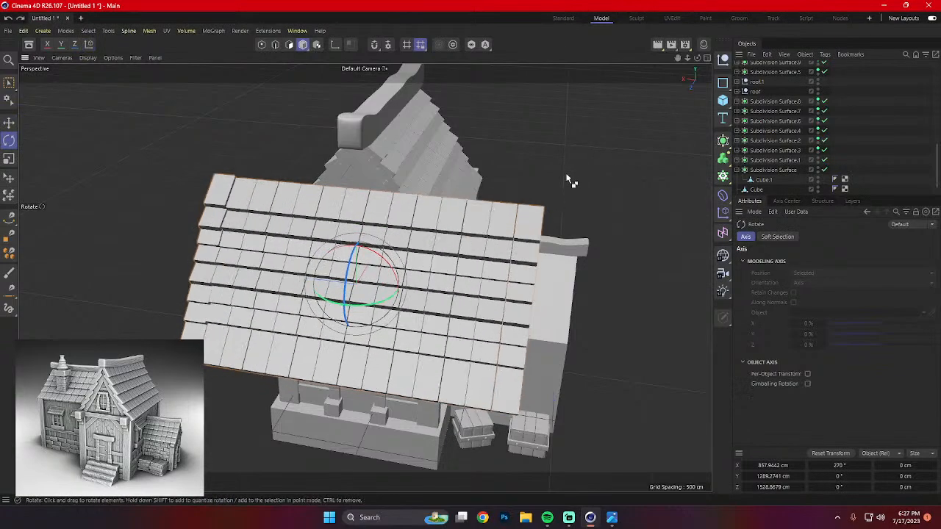
{"action": "key", "text": "t"}
{"action": "left_click_drag", "start_coordinate": [597, 167], "coordinate": [442, 216]}
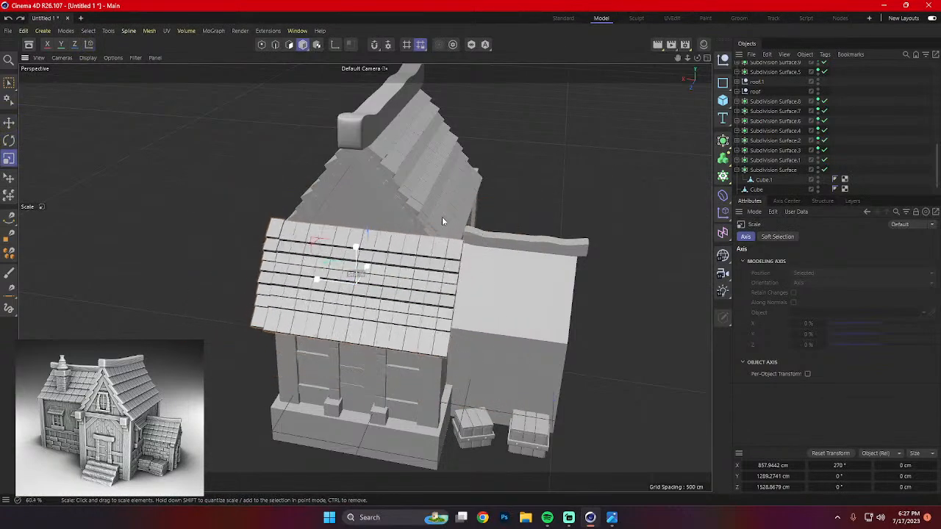
{"action": "left_click_drag", "start_coordinate": [442, 216], "coordinate": [432, 221]}
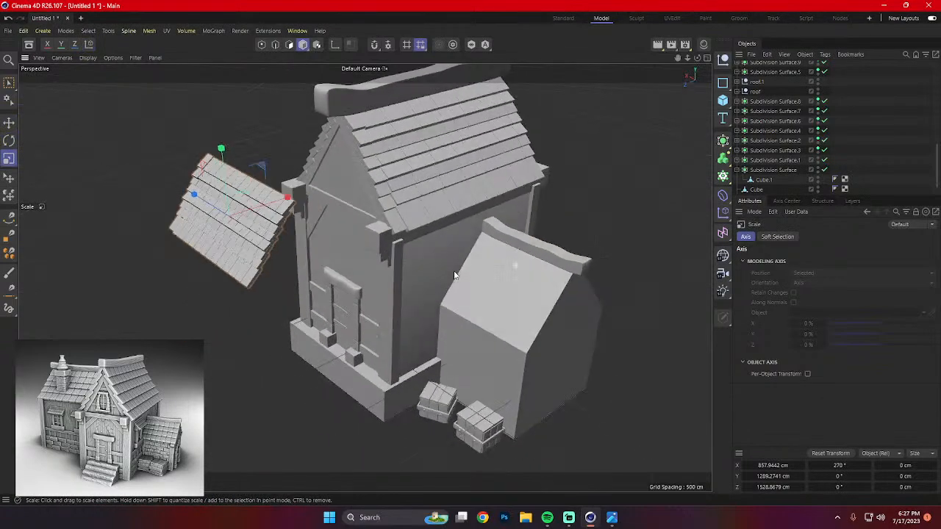
Bring the shingle panel toward the annex, to about X -53 cm, Y 892 cm and Z 767 cm.
{"action": "left_click_drag", "start_coordinate": [454, 275], "coordinate": [348, 253], "text": "alt"}
{"action": "key", "text": "e"}
{"action": "left_click_drag", "start_coordinate": [161, 229], "coordinate": [473, 244]}
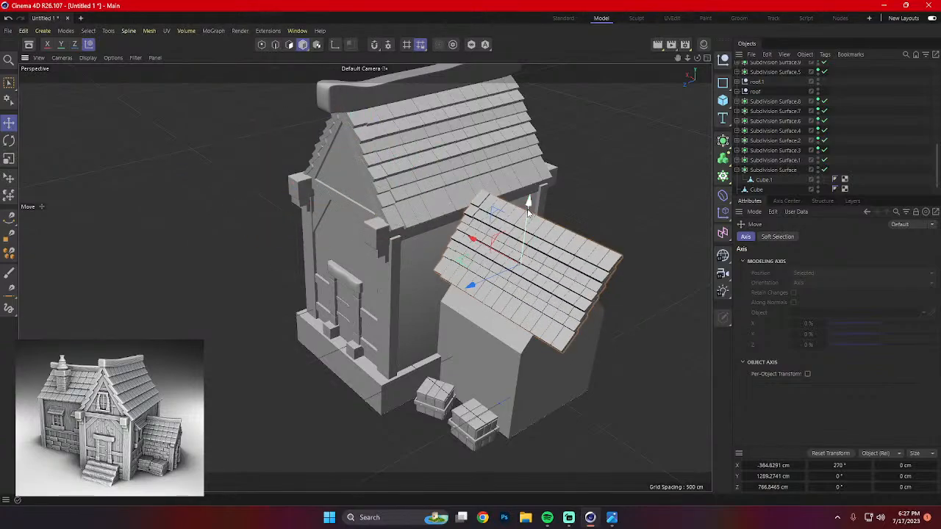
{"action": "left_click_drag", "start_coordinate": [528, 203], "coordinate": [524, 247]}
{"action": "scroll", "coordinate": [524, 250], "scroll_direction": "up", "scroll_amount": 4}
{"action": "left_click_drag", "start_coordinate": [500, 295], "coordinate": [553, 284], "text": "alt"}
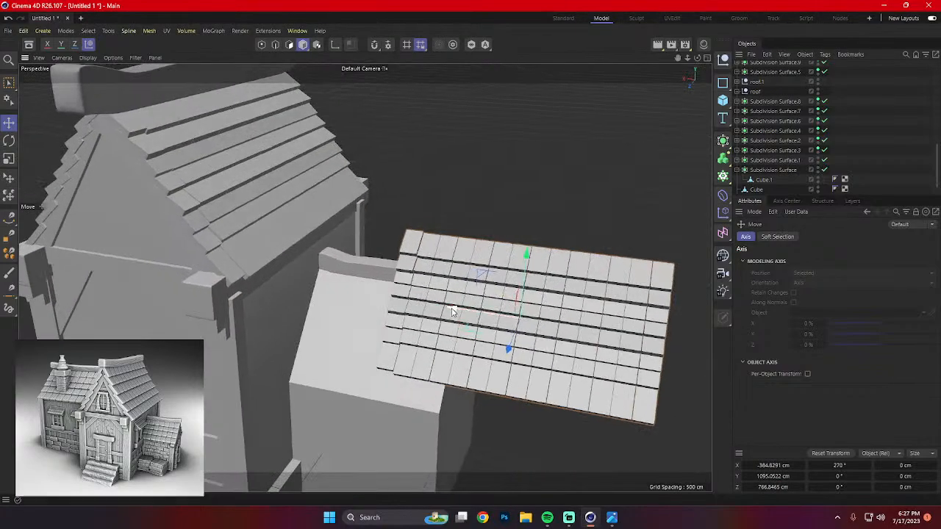
{"action": "left_click_drag", "start_coordinate": [455, 309], "coordinate": [298, 328]}
{"action": "scroll", "coordinate": [402, 309], "scroll_direction": "up", "scroll_amount": 2}
{"action": "left_click_drag", "start_coordinate": [419, 281], "coordinate": [428, 341]}
Align the shingle panel with the annex roof slope at about X 274 cm, Y 592 cm and Z 62 cm.
{"action": "middle_click", "coordinate": [477, 289]}
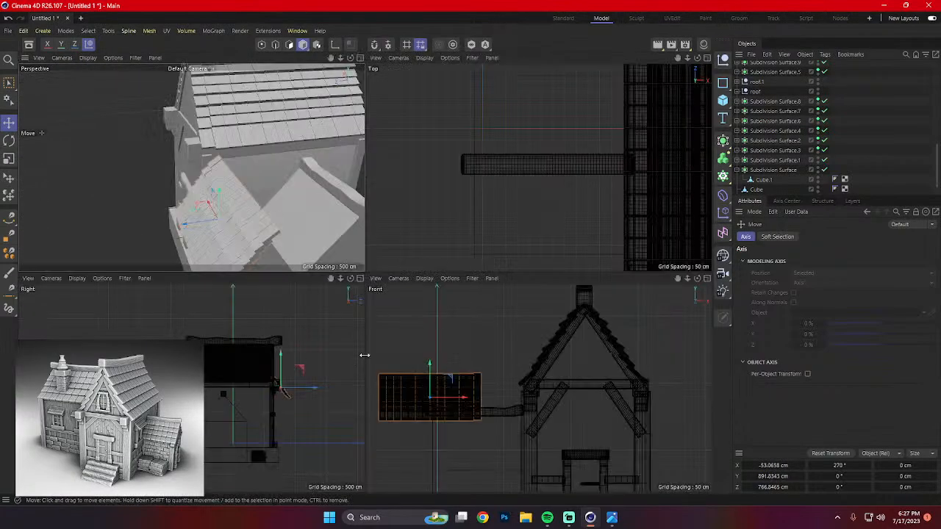
{"action": "scroll", "coordinate": [496, 376], "scroll_direction": "down", "scroll_amount": 1}
{"action": "left_click_drag", "start_coordinate": [466, 394], "coordinate": [504, 398]}
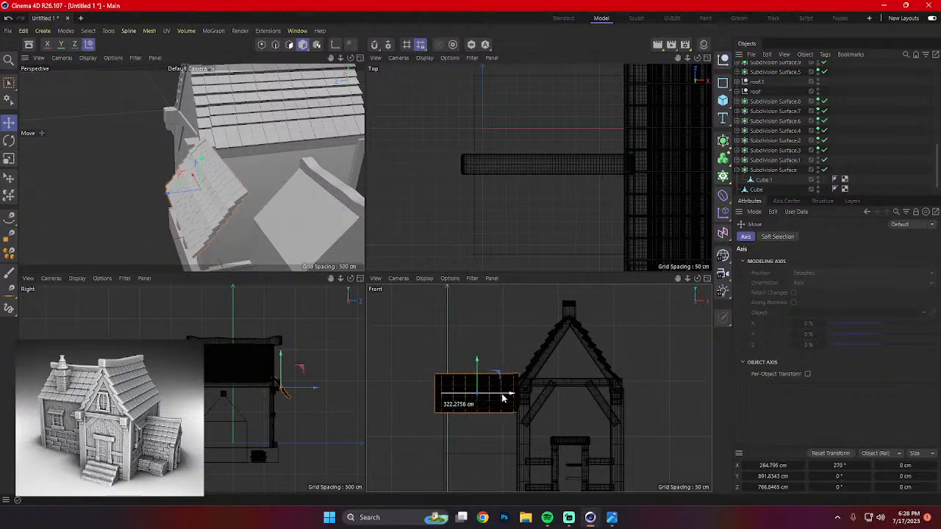
{"action": "left_click_drag", "start_coordinate": [479, 363], "coordinate": [477, 397]}
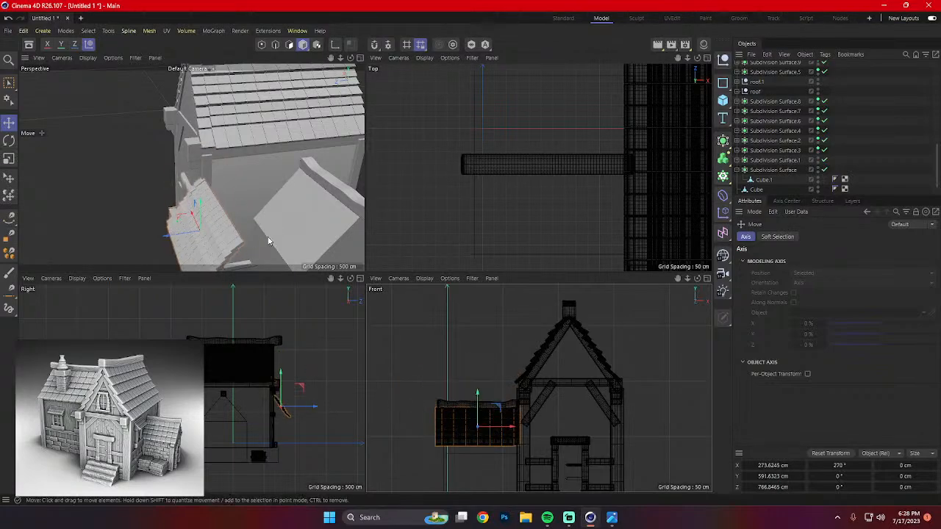
{"action": "scroll", "coordinate": [303, 405], "scroll_direction": "up", "scroll_amount": 2}
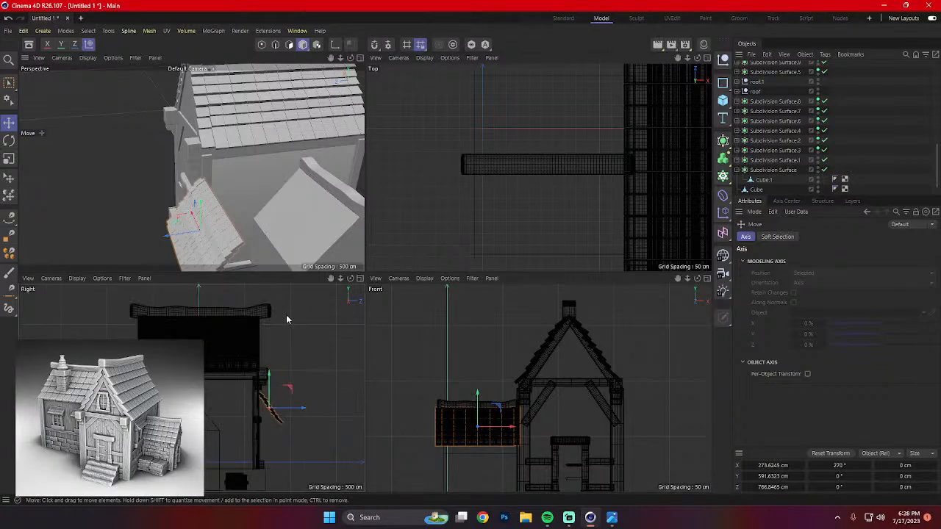
{"action": "left_click_drag", "start_coordinate": [301, 410], "coordinate": [236, 416]}
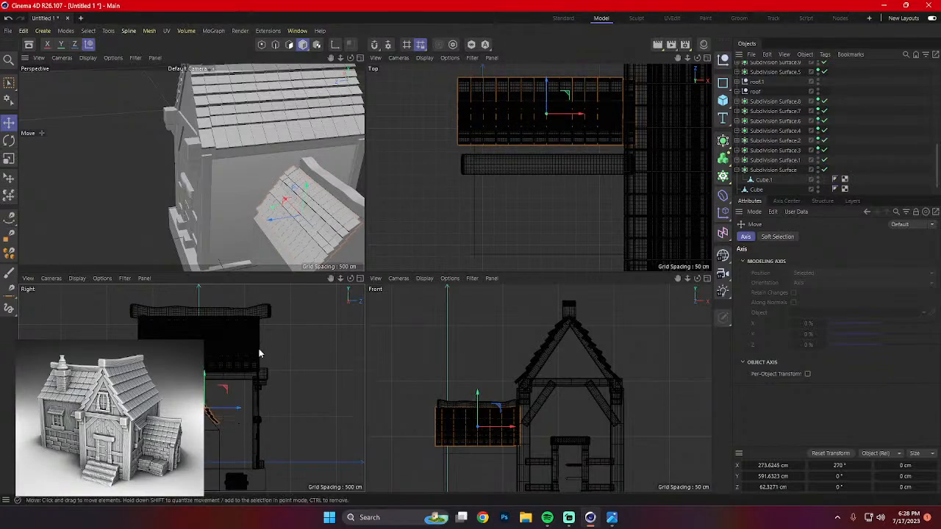
{"action": "middle_click", "coordinate": [314, 213]}
{"action": "left_click_drag", "start_coordinate": [581, 328], "coordinate": [475, 254], "text": "alt"}
{"action": "key", "text": "r"}
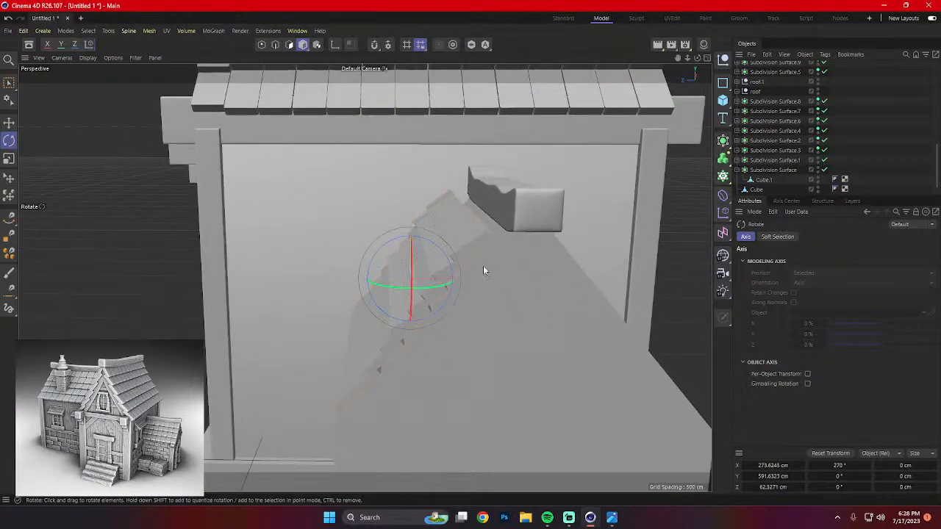
{"action": "key", "text": "t"}
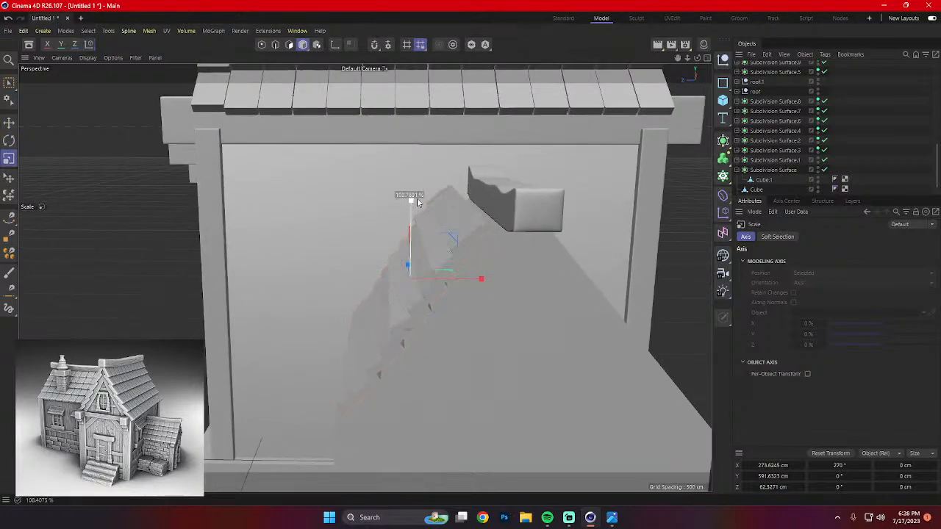
{"action": "key", "text": "r"}
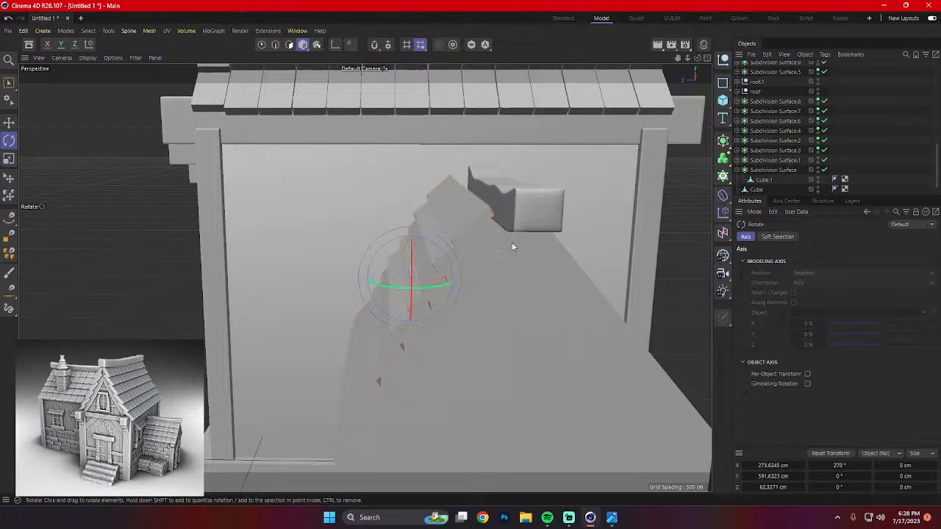
{"action": "left_click_drag", "start_coordinate": [433, 249], "coordinate": [434, 249]}
{"action": "key", "text": "ctrl+z"}
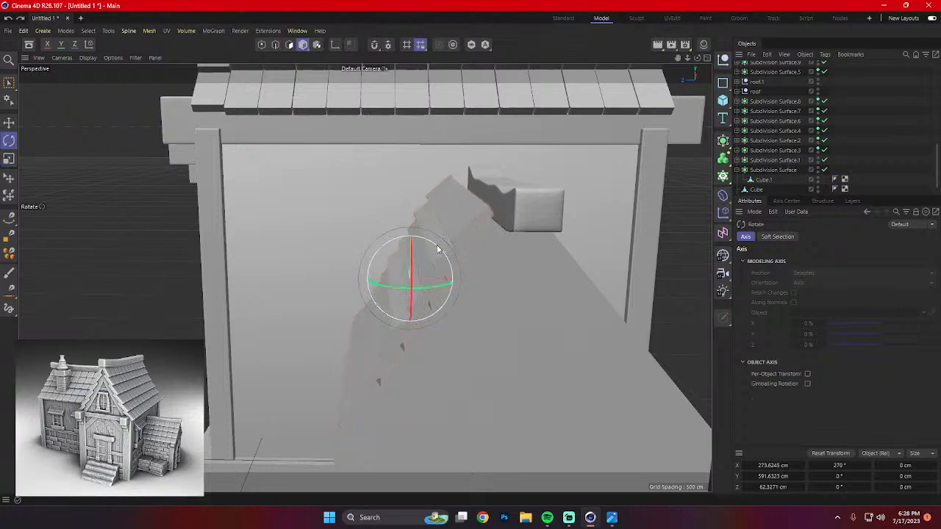
{"action": "key", "text": "ctrl+z"}
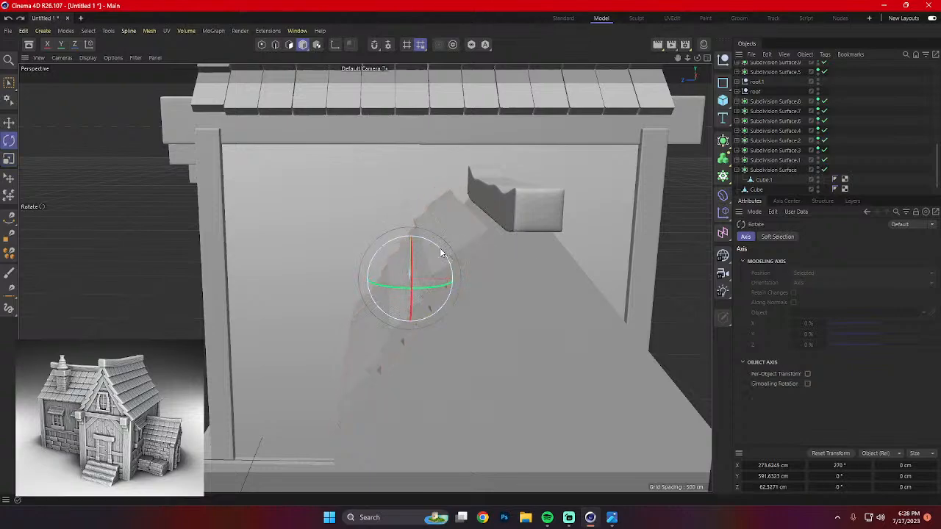
Stretch the annex shingle panel's height to about 115% and tilt it slightly toward the gable slope.
{"action": "key", "text": "t"}
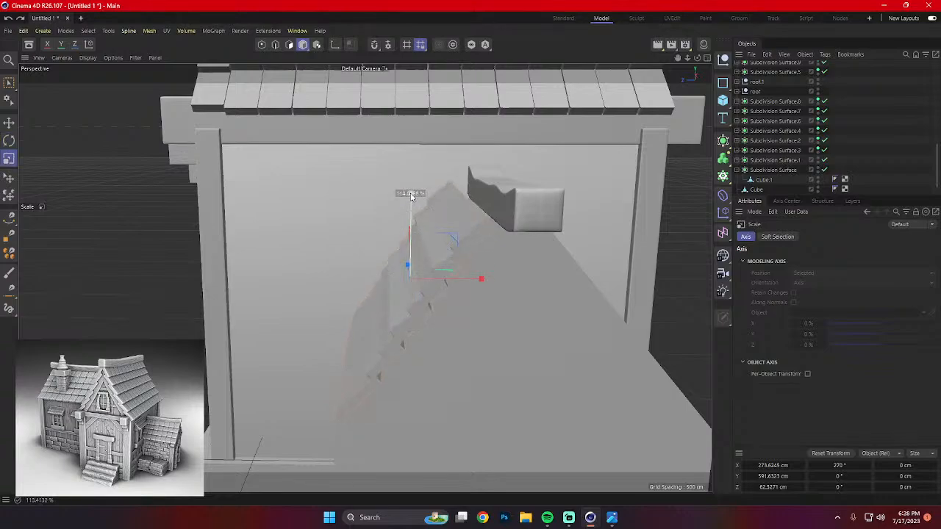
{"action": "key", "text": "r"}
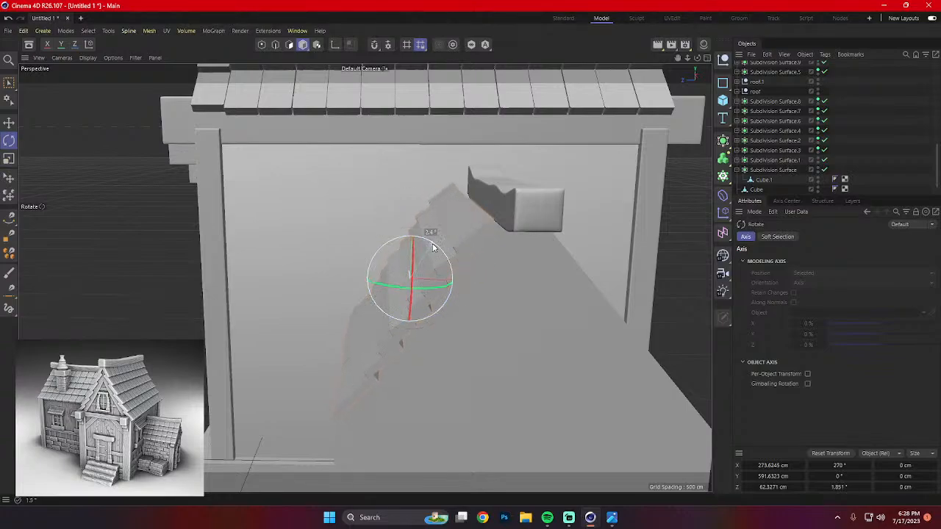
{"action": "left_click_drag", "start_coordinate": [434, 248], "coordinate": [453, 292], "text": "alt"}
Shift the shingle panel to about Z 4.7 cm beneath the ridge beam and bank it to about 9.2°.
{"action": "key", "text": "e"}
{"action": "left_click_drag", "start_coordinate": [382, 319], "coordinate": [497, 302]}
{"action": "key", "text": "r"}
{"action": "left_click_drag", "start_coordinate": [548, 320], "coordinate": [611, 319], "text": "alt"}
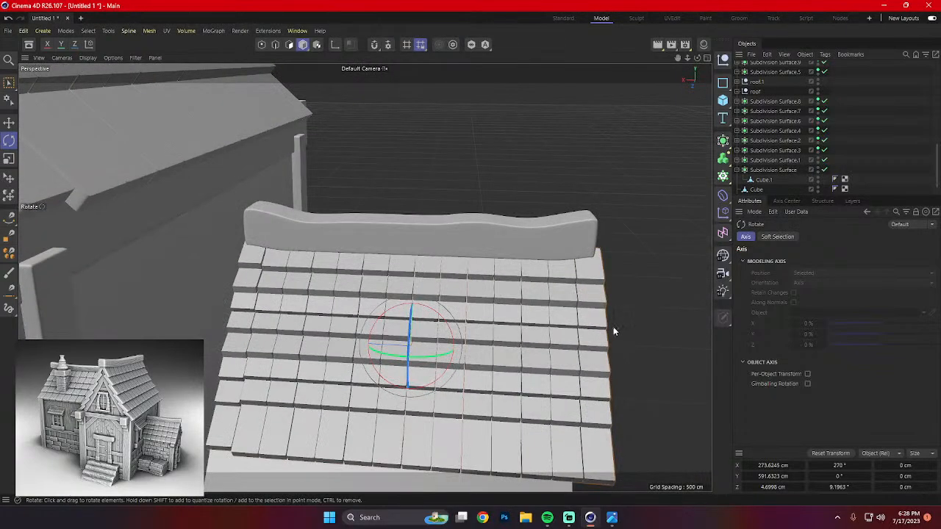
Narrow the annex shingle panel to fit under the ridge beam and shift it to about X 302 cm.
{"action": "key", "text": "t"}
{"action": "mouse_move", "coordinate": [342, 343]}
{"action": "left_mouse_down"}
{"action": "mouse_move", "coordinate": [357, 346]}
{"action": "mouse_move", "coordinate": [346, 349]}
{"action": "left_mouse_up"}
{"action": "key", "text": "e"}
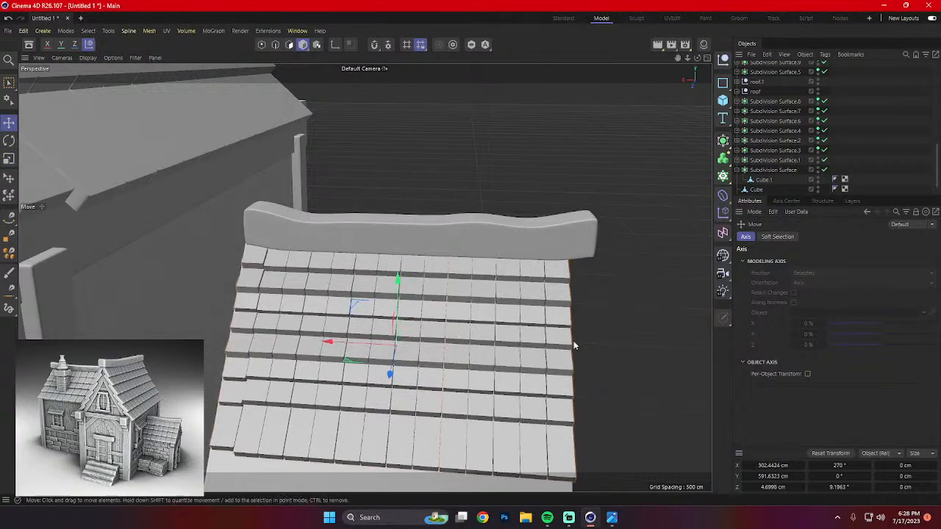
Copy the lowest row of annex shingles down to the eave, at about X 324 cm and Z 214 cm.
{"action": "left_click_drag", "start_coordinate": [573, 342], "coordinate": [492, 353], "text": "alt"}
{"action": "middle_click_drag", "start_coordinate": [491, 352], "coordinate": [435, 292], "text": "alt"}
{"action": "left_click", "coordinate": [461, 367], "text": "shift"}
{"action": "left_click", "coordinate": [467, 376], "text": "shift"}
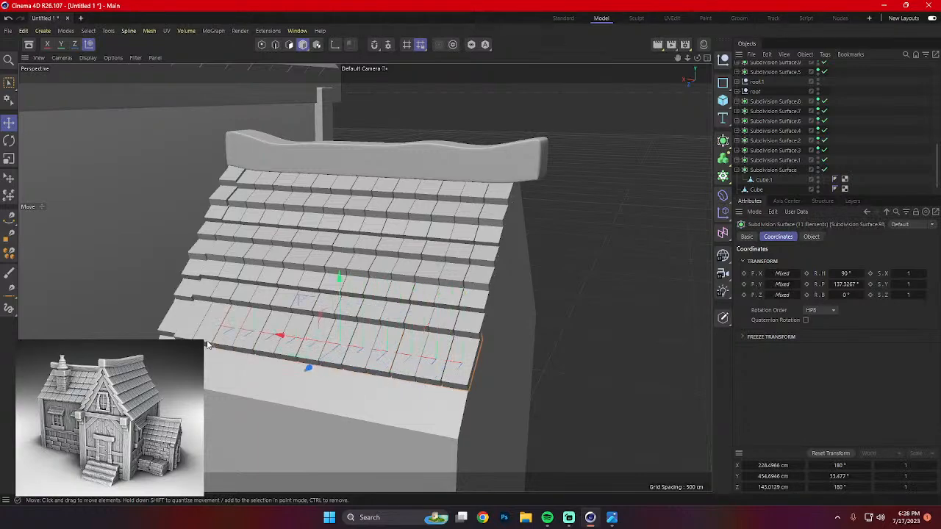
{"action": "left_click", "coordinate": [172, 335], "text": "shift"}
{"action": "left_click_drag", "start_coordinate": [283, 361], "coordinate": [213, 355], "text": "alt"}
{"action": "left_click_drag", "start_coordinate": [270, 313], "coordinate": [258, 339]}
{"action": "left_click_drag", "start_coordinate": [327, 390], "coordinate": [392, 261], "text": "alt"}
{"action": "left_click_drag", "start_coordinate": [277, 323], "coordinate": [286, 306]}
{"action": "left_click_drag", "start_coordinate": [227, 362], "coordinate": [263, 357]}
{"action": "left_click_drag", "start_coordinate": [361, 358], "coordinate": [408, 339], "text": "alt"}
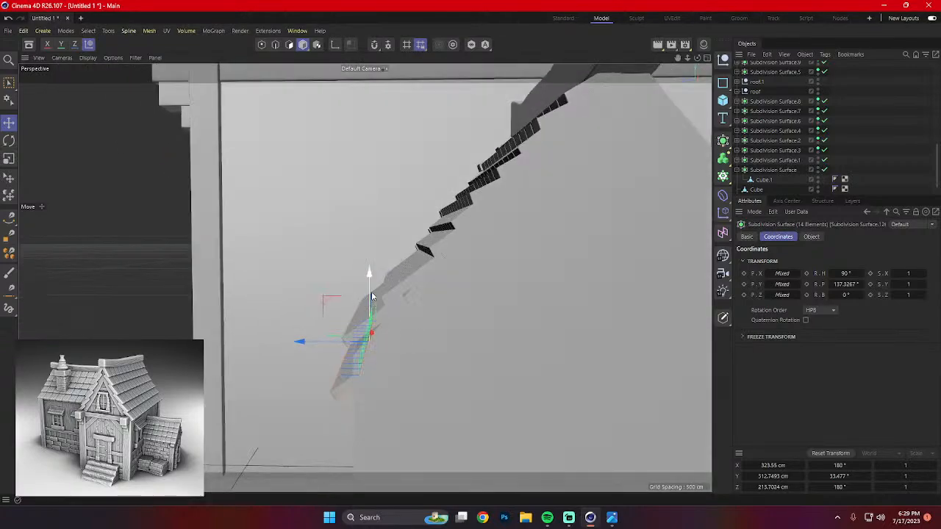
Raise the new eave row to about Y 358 cm and pitch it to about 38.2°.
{"action": "key", "text": "r"}
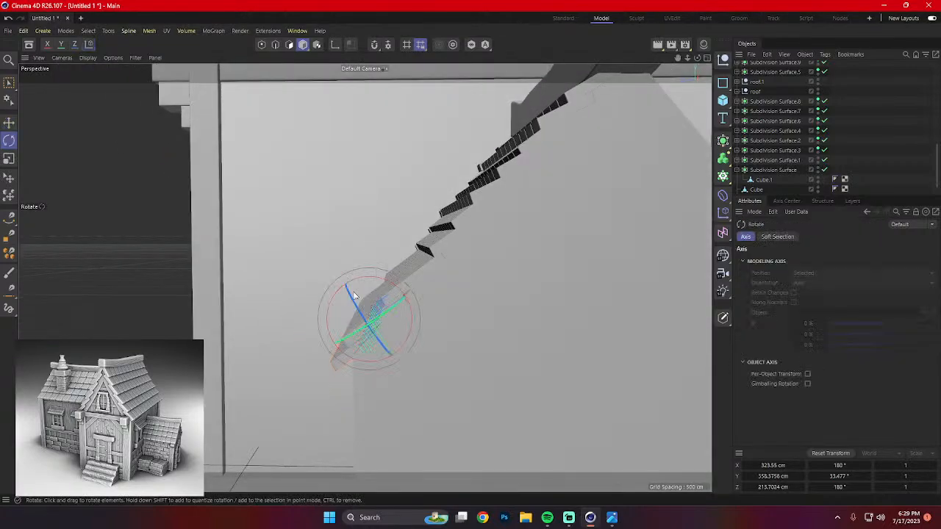
{"action": "left_click_drag", "start_coordinate": [331, 302], "coordinate": [332, 302]}
{"action": "left_click_drag", "start_coordinate": [352, 302], "coordinate": [499, 340], "text": "alt"}
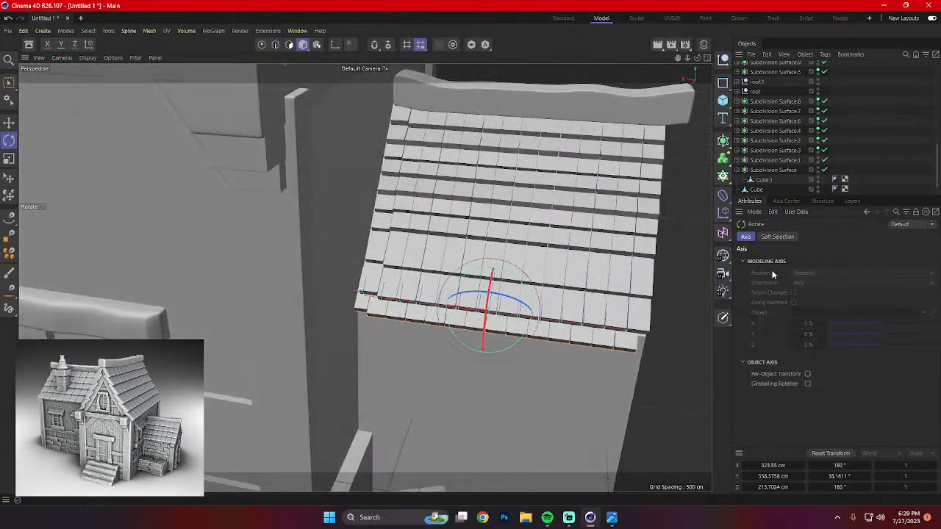
Widen the outer end shingle of the eave row to about 75 cm and shift it to about Z -308 cm.
{"action": "left_click", "coordinate": [630, 345]}
{"action": "key", "text": "t"}
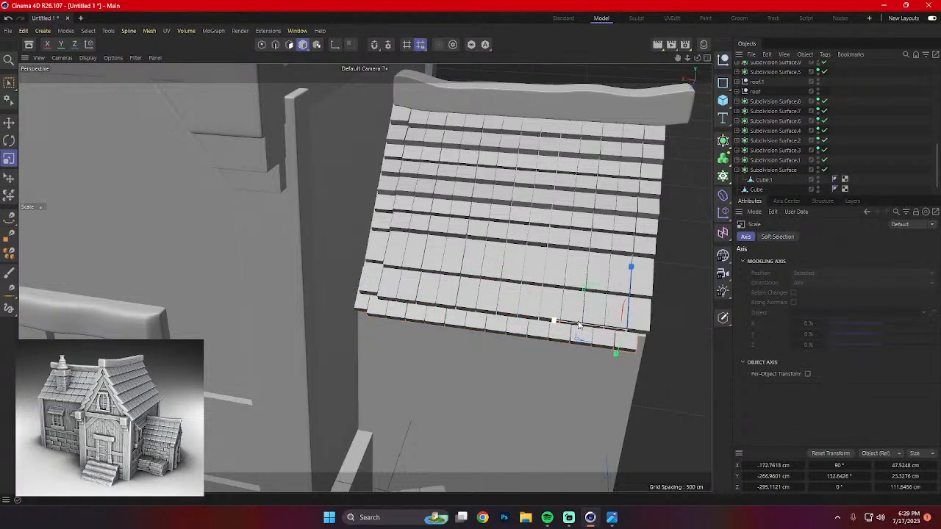
{"action": "left_click_drag", "start_coordinate": [538, 320], "coordinate": [551, 324]}
{"action": "key", "text": "e"}
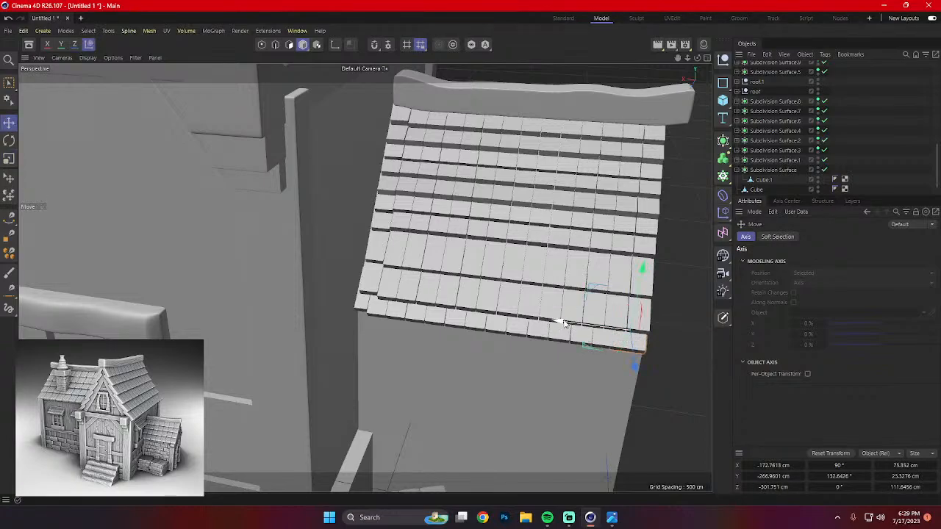
{"action": "left_click_drag", "start_coordinate": [565, 325], "coordinate": [567, 325]}
{"action": "left_click_drag", "start_coordinate": [599, 264], "coordinate": [585, 262], "text": "alt"}
{"action": "middle_click_drag", "start_coordinate": [585, 262], "coordinate": [447, 231], "text": "alt"}
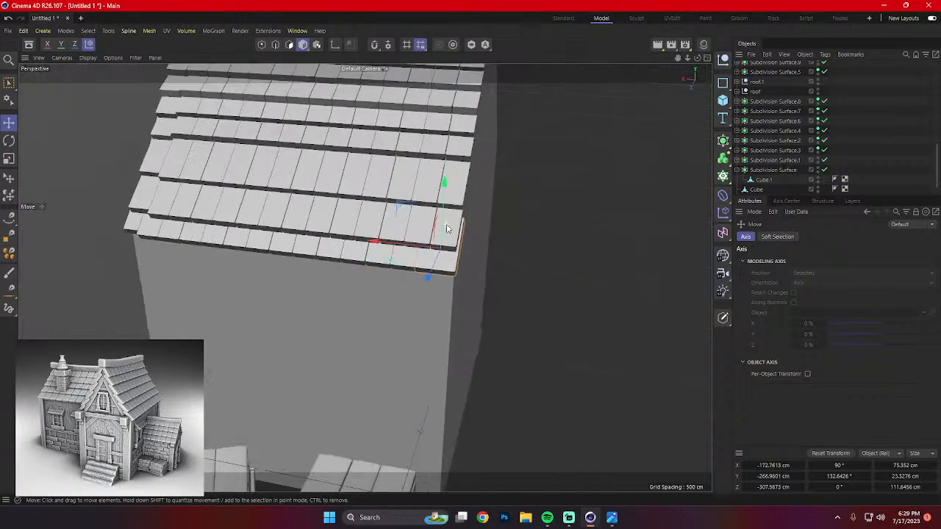
{"action": "right_click_drag", "start_coordinate": [447, 231], "coordinate": [477, 293], "text": "alt"}
{"action": "left_click_drag", "start_coordinate": [482, 294], "coordinate": [441, 334], "text": "alt"}
{"action": "left_click", "coordinate": [630, 325]}
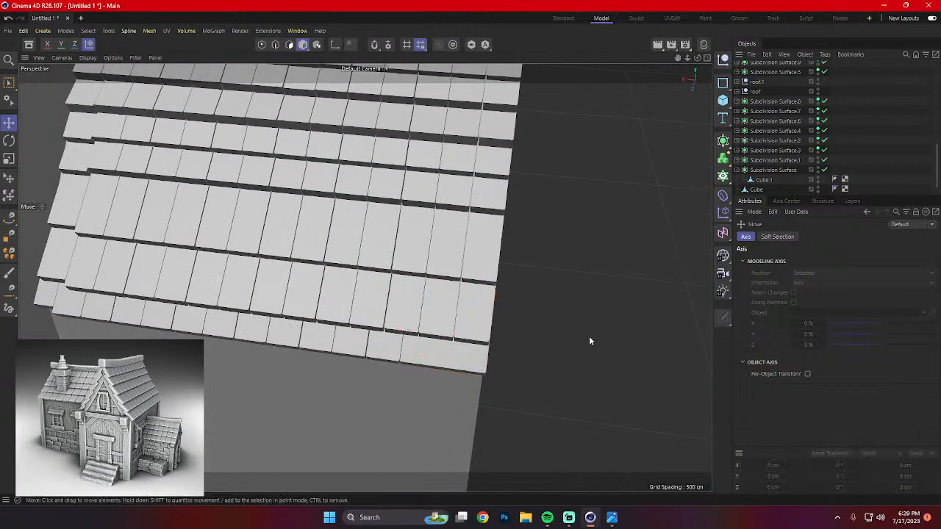
Find and select the annex shingle panel group roof.2 in the object hierarchy.
{"action": "scroll", "coordinate": [588, 326], "scroll_direction": "down", "scroll_amount": 5}
{"action": "left_click_drag", "start_coordinate": [589, 324], "coordinate": [578, 348], "text": "alt"}
{"action": "scroll", "coordinate": [749, 191], "scroll_direction": "down", "scroll_amount": 2}
{"action": "scroll", "coordinate": [747, 191], "scroll_direction": "up", "scroll_amount": 2}
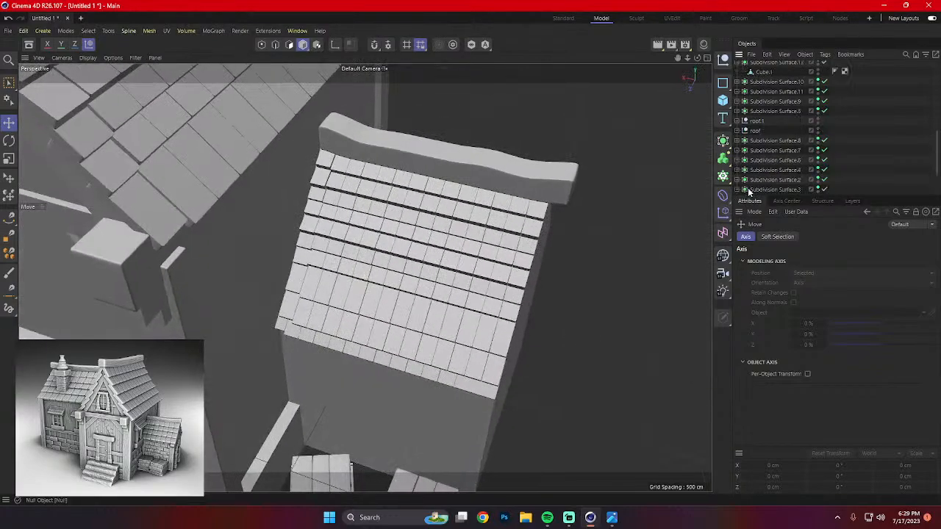
{"action": "scroll", "coordinate": [747, 191], "scroll_direction": "down", "scroll_amount": 2}
{"action": "left_click", "coordinate": [471, 266]}
{"action": "left_click", "coordinate": [754, 181]}
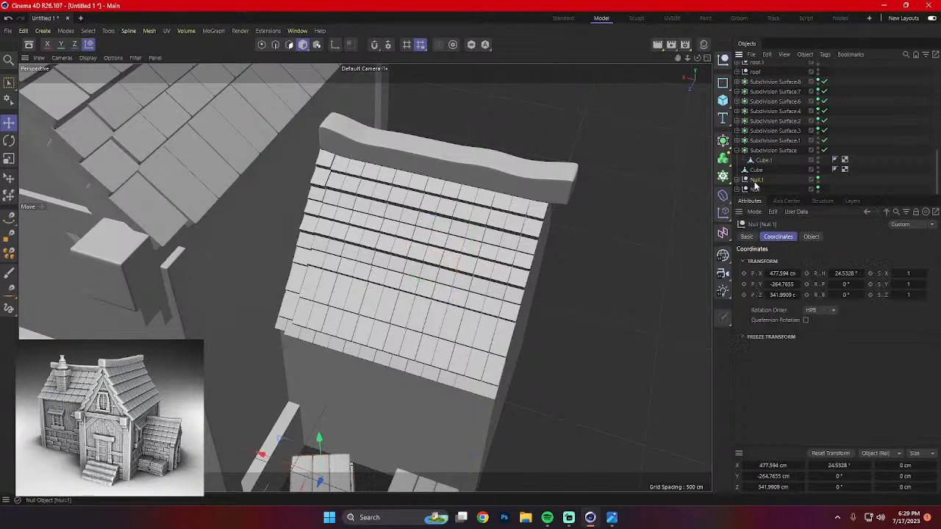
{"action": "left_click", "coordinate": [756, 190]}
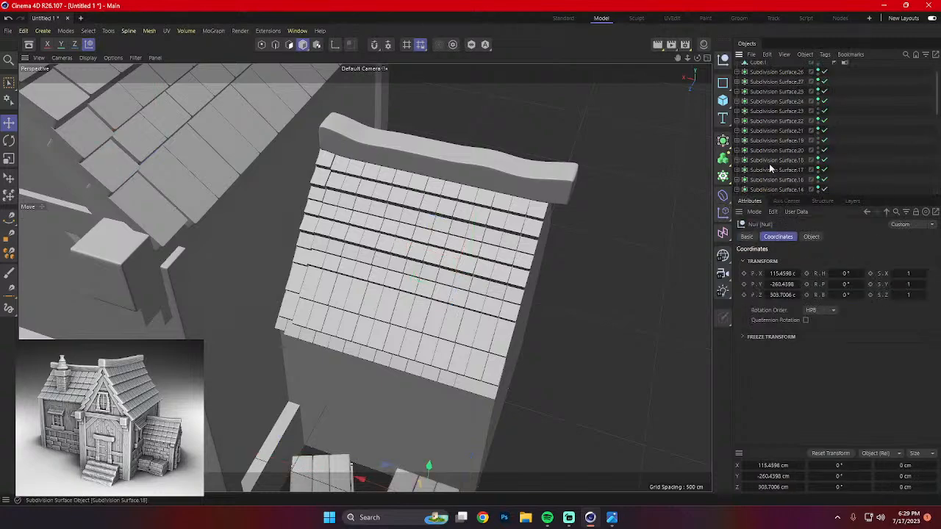
{"action": "scroll", "coordinate": [769, 163], "scroll_direction": "up", "scroll_amount": 5}
{"action": "left_click", "coordinate": [757, 66]}
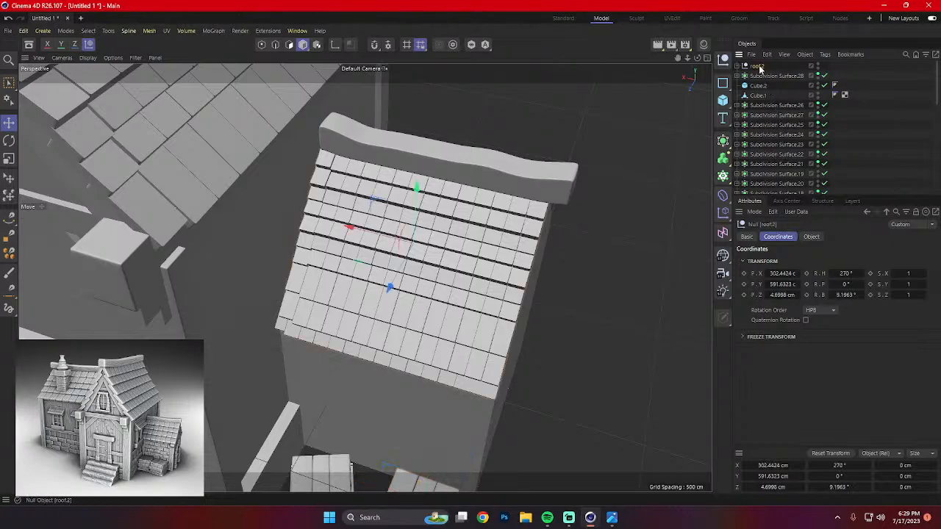
{"action": "left_click_drag", "start_coordinate": [588, 235], "coordinate": [307, 209], "text": "alt"}
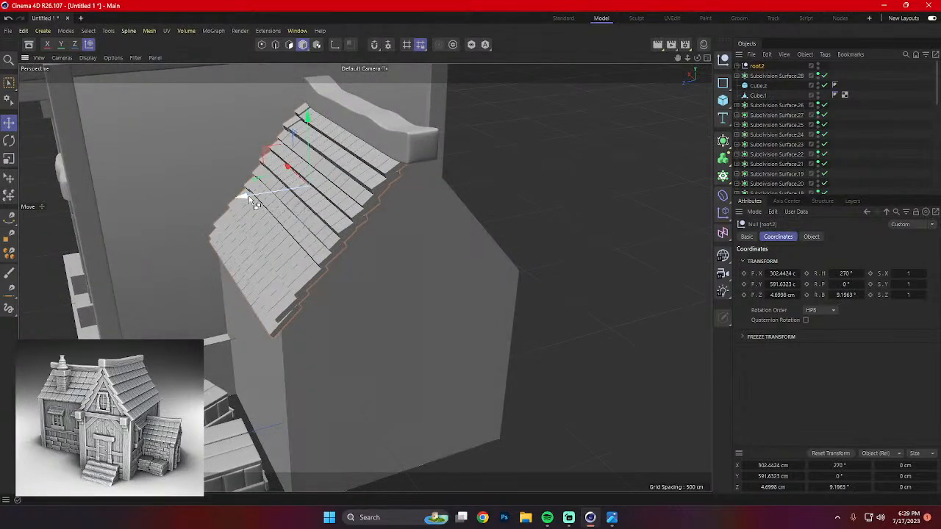
{"action": "left_click_drag", "start_coordinate": [249, 195], "coordinate": [426, 186], "text": "ctrl"}
{"action": "key", "text": "r"}
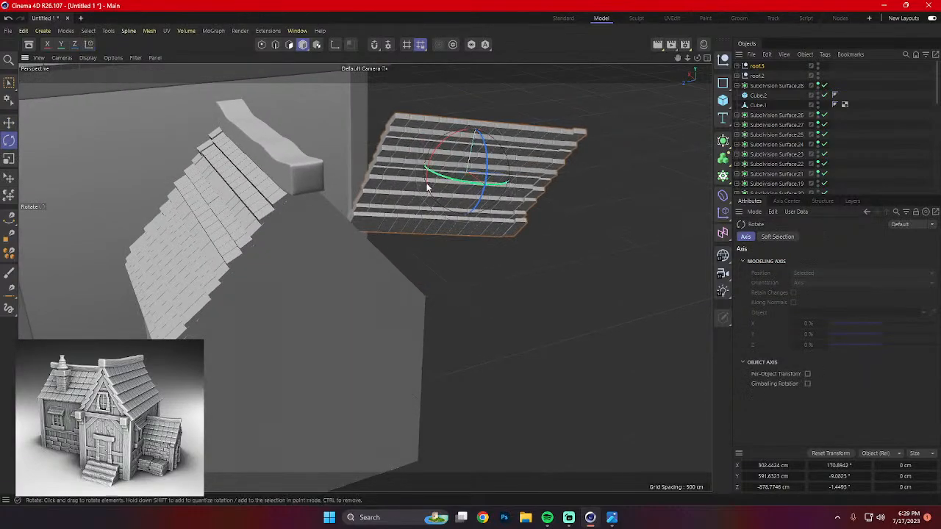
{"action": "key", "text": "ctrl+z"}
{"action": "key", "text": "ctrl+z"}
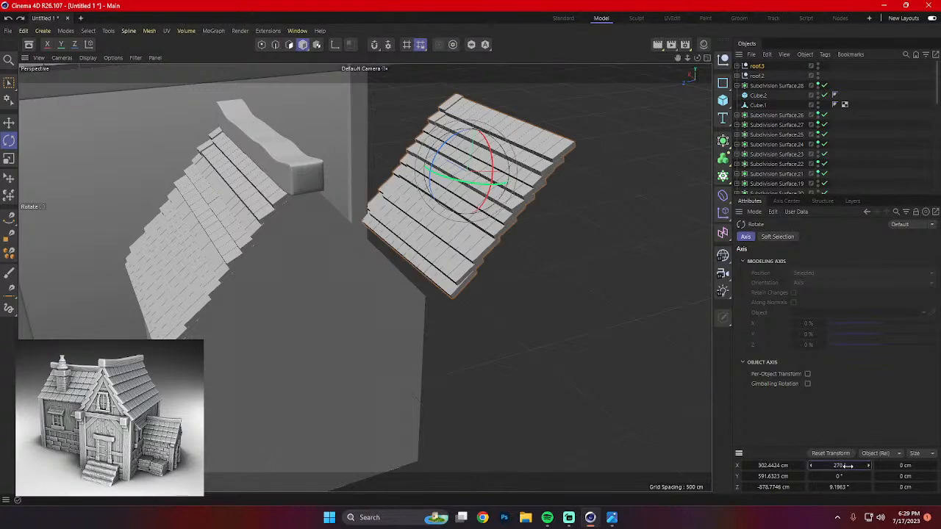
{"action": "key", "text": "ctrl+z"}
{"action": "key", "text": "ctrl+z"}
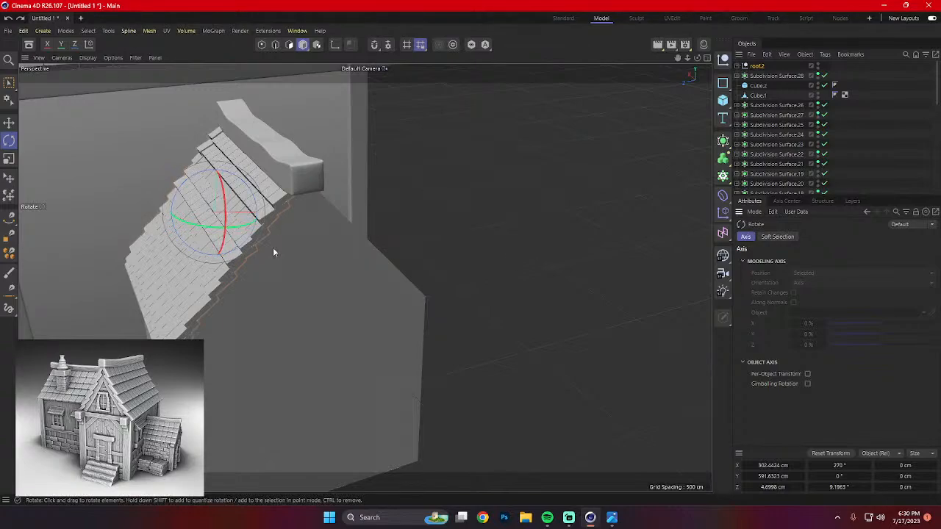
Duplicate the annex shingle panel across the ridge to the far side, at about Z -810 cm.
{"action": "key", "text": "e"}
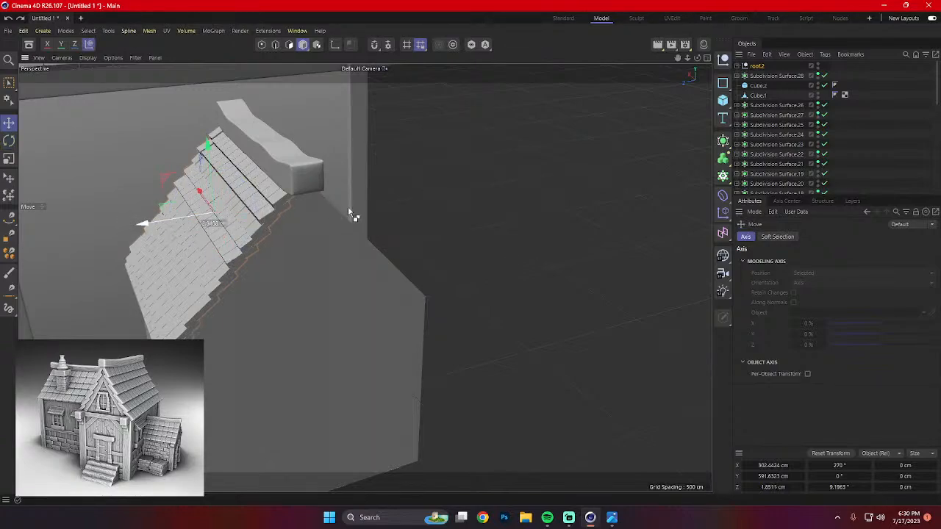
{"action": "left_click_drag", "start_coordinate": [349, 212], "coordinate": [445, 208], "text": "ctrl"}
{"action": "scroll", "coordinate": [449, 211], "scroll_direction": "up", "scroll_amount": 2}
Turn the copied panel to a 90° heading and bring it against the far roof slope at about Z -352 cm.
{"action": "key", "text": "r"}
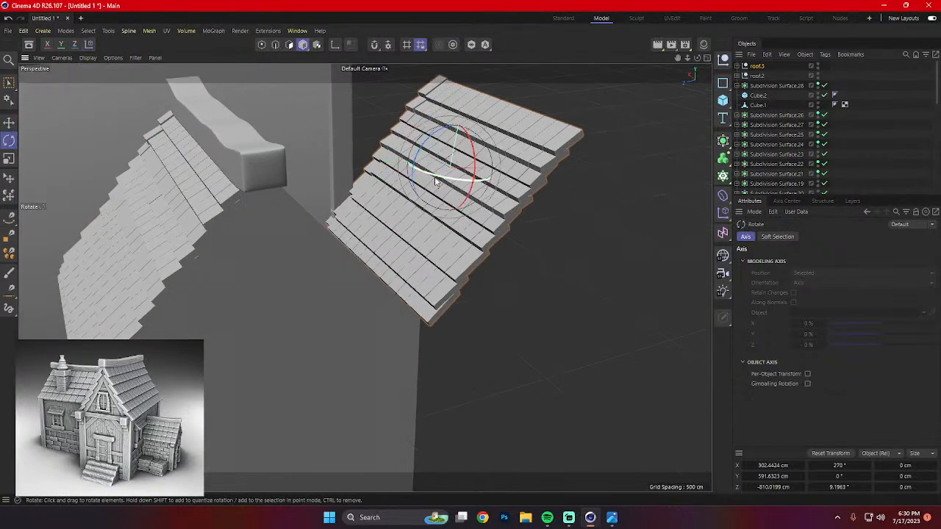
{"action": "left_click_drag", "start_coordinate": [471, 179], "coordinate": [282, 182], "text": "alt"}
{"action": "left_click_drag", "start_coordinate": [521, 202], "coordinate": [356, 116]}
{"action": "left_click_drag", "start_coordinate": [364, 277], "coordinate": [194, 146], "text": "alt"}
{"action": "key", "text": "e"}
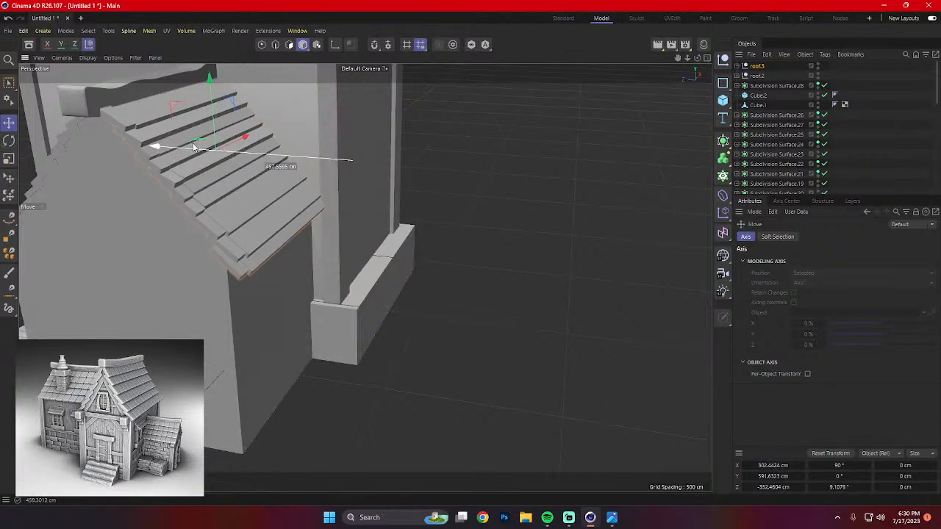
Bank the far shingle panel to about 6.1° and seat it on the slope at about Y 567 cm, Z -336 cm.
{"action": "left_click_drag", "start_coordinate": [138, 158], "coordinate": [166, 140], "text": "alt"}
{"action": "key", "text": "r"}
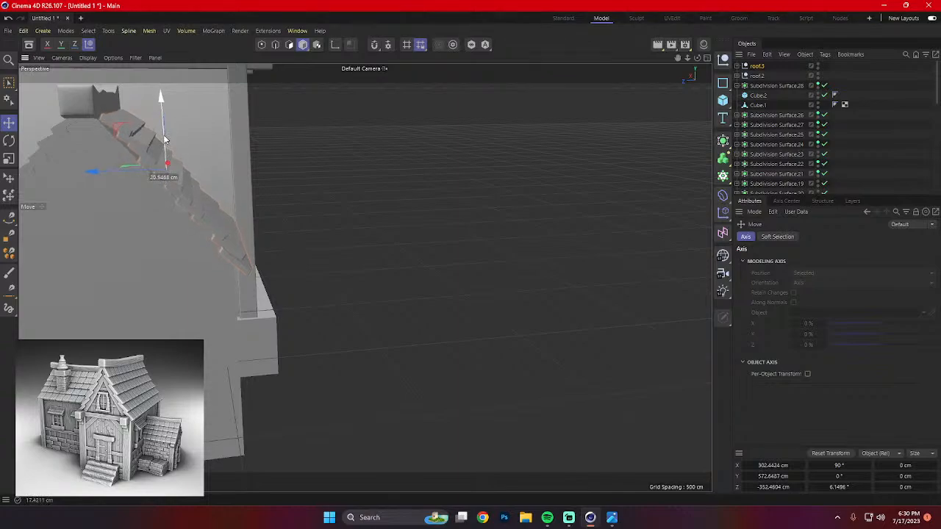
{"action": "left_click_drag", "start_coordinate": [116, 170], "coordinate": [104, 173]}
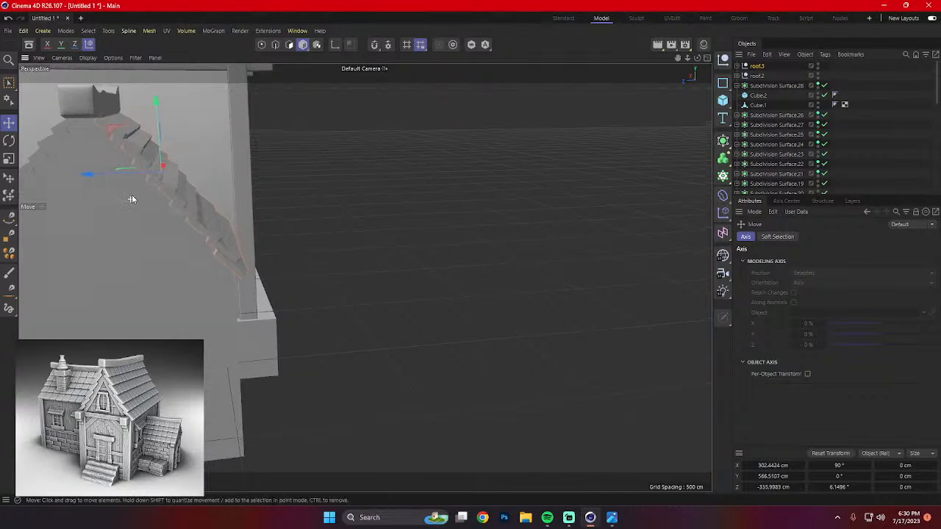
{"action": "left_click_drag", "start_coordinate": [140, 219], "coordinate": [173, 272], "text": "alt"}
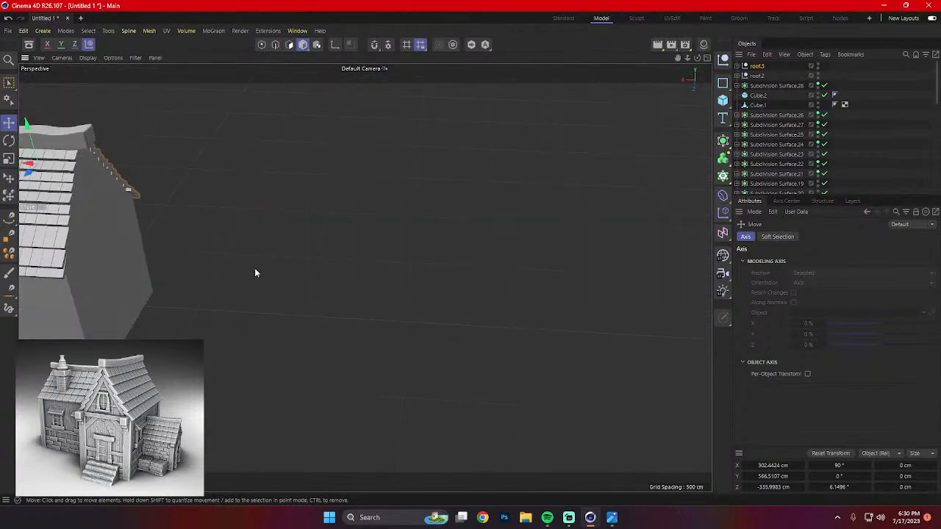
Examine the annex roof and how it fits with the walls and the main house.
{"action": "left_click", "coordinate": [275, 277]}
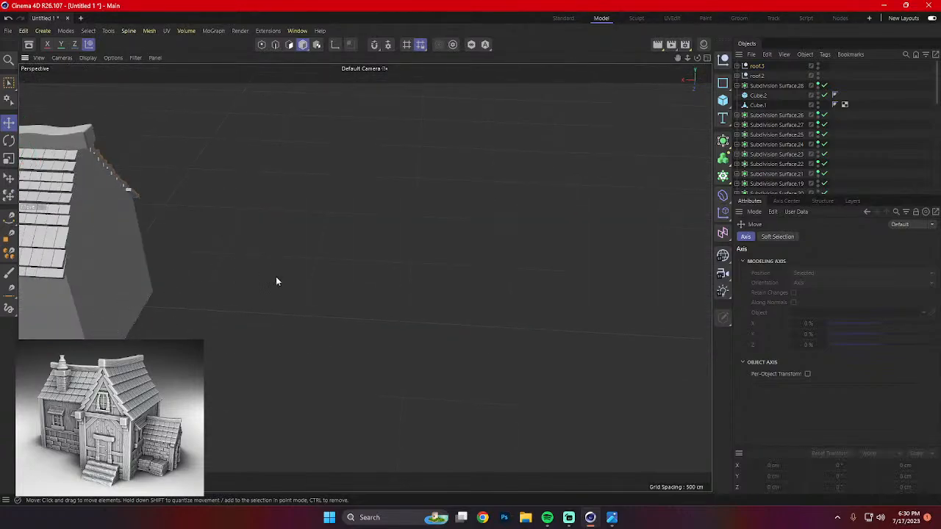
{"action": "left_click_drag", "start_coordinate": [365, 277], "coordinate": [403, 240], "text": "alt"}
{"action": "left_click_drag", "start_coordinate": [380, 262], "coordinate": [421, 263], "text": "alt"}
{"action": "scroll", "coordinate": [410, 254], "scroll_direction": "down", "scroll_amount": 6}
{"action": "scroll", "coordinate": [422, 263], "scroll_direction": "up", "scroll_amount": 10}
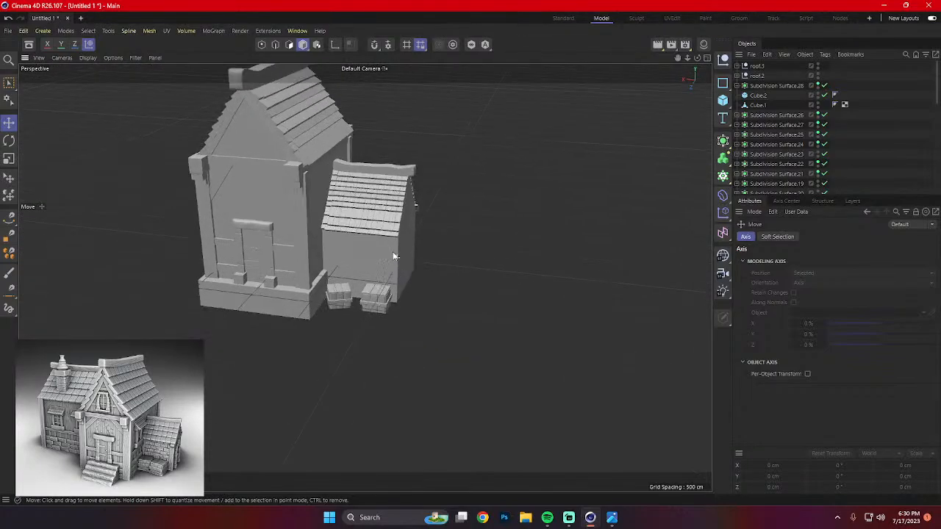
{"action": "scroll", "coordinate": [369, 217], "scroll_direction": "up", "scroll_amount": 4}
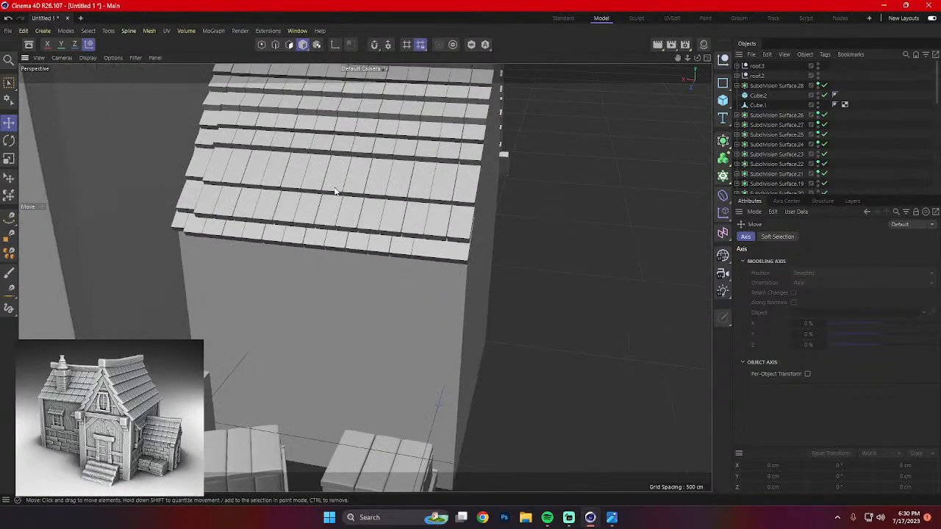
{"action": "scroll", "coordinate": [360, 178], "scroll_direction": "down", "scroll_amount": 3}
{"action": "left_click_drag", "start_coordinate": [395, 200], "coordinate": [309, 222], "text": "alt"}
Copy the diagonal brace from the front gable wall to beside the annex, at about X -121 cm and Z -190 cm.
{"action": "left_click", "coordinate": [309, 219]}
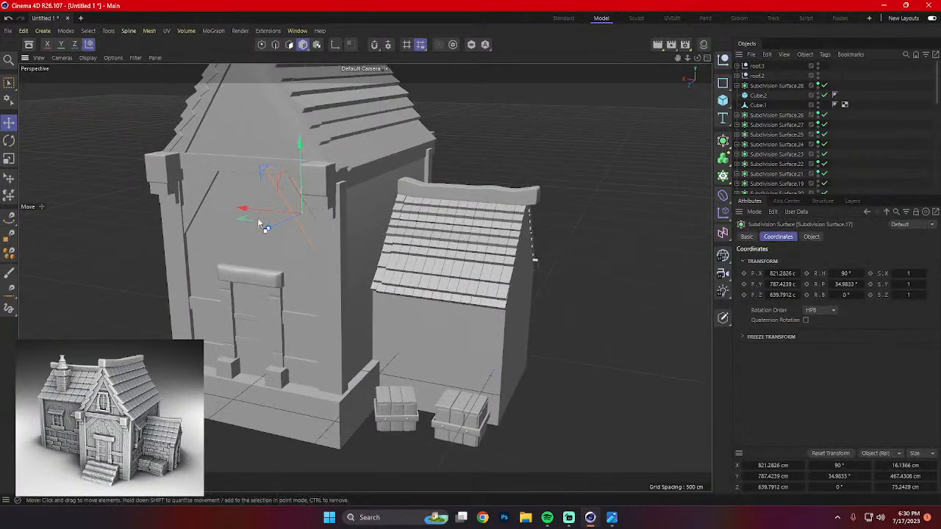
{"action": "left_click_drag", "start_coordinate": [247, 210], "coordinate": [456, 280], "text": "ctrl"}
{"action": "left_click_drag", "start_coordinate": [456, 280], "coordinate": [408, 335], "text": "alt"}
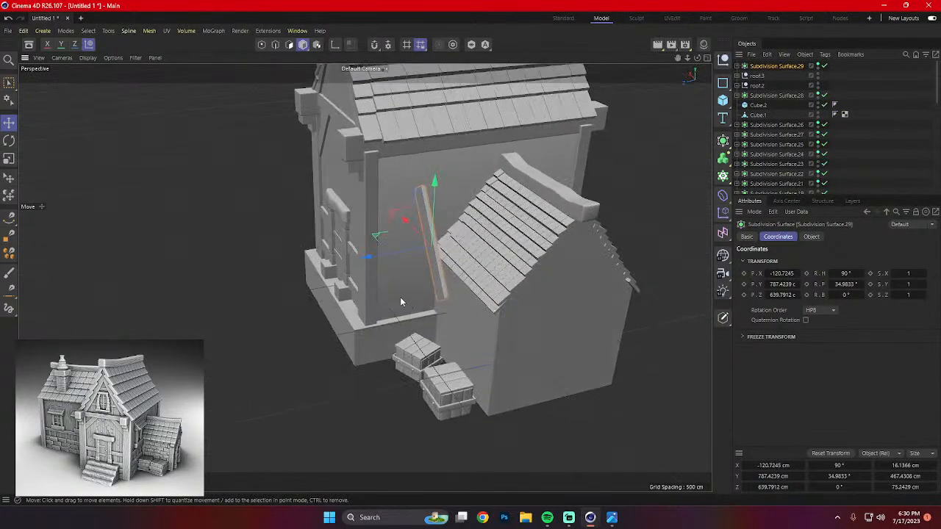
{"action": "left_click_drag", "start_coordinate": [373, 257], "coordinate": [559, 246]}
{"action": "left_click_drag", "start_coordinate": [580, 249], "coordinate": [569, 359], "text": "alt"}
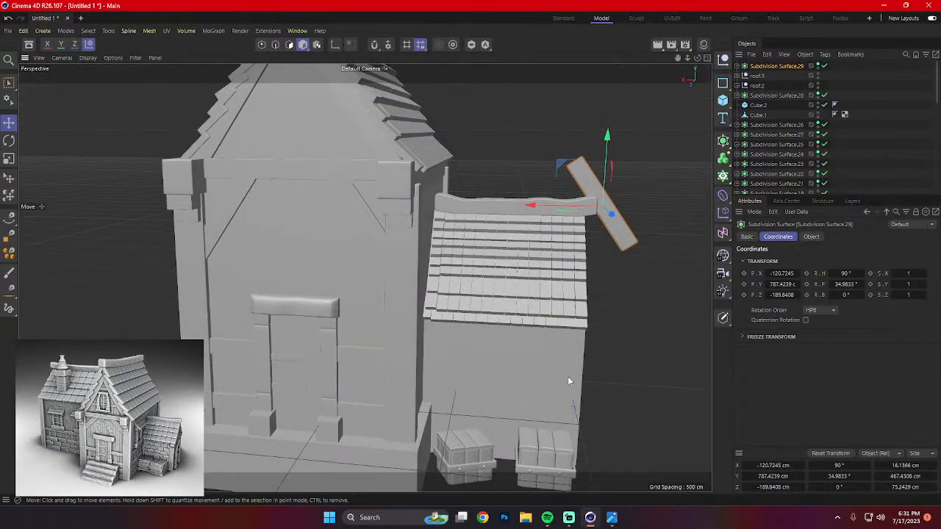
{"action": "left_click_drag", "start_coordinate": [432, 344], "coordinate": [639, 247], "text": "alt"}
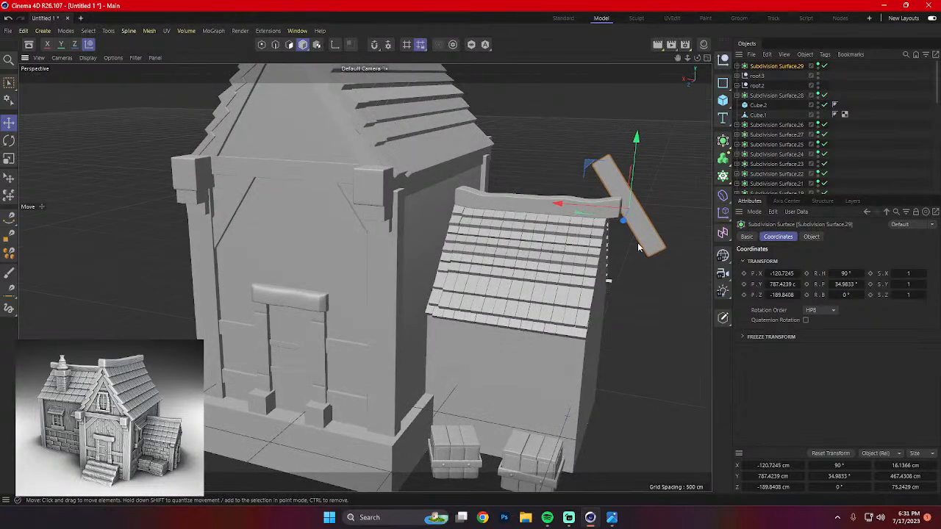
Stand the copied brace upright and lower it beside the annex wall to about Y -113 cm.
{"action": "key", "text": "r"}
{"action": "left_click_drag", "start_coordinate": [653, 181], "coordinate": [580, 379]}
{"action": "key", "text": "e"}
{"action": "middle_click_drag", "start_coordinate": [581, 379], "coordinate": [531, 244], "text": "alt"}
{"action": "left_click_drag", "start_coordinate": [531, 245], "coordinate": [517, 243], "text": "alt"}
Align the upright post with the annex's front outer corner, at about X -18 cm and Z 232 cm.
{"action": "key", "text": "r"}
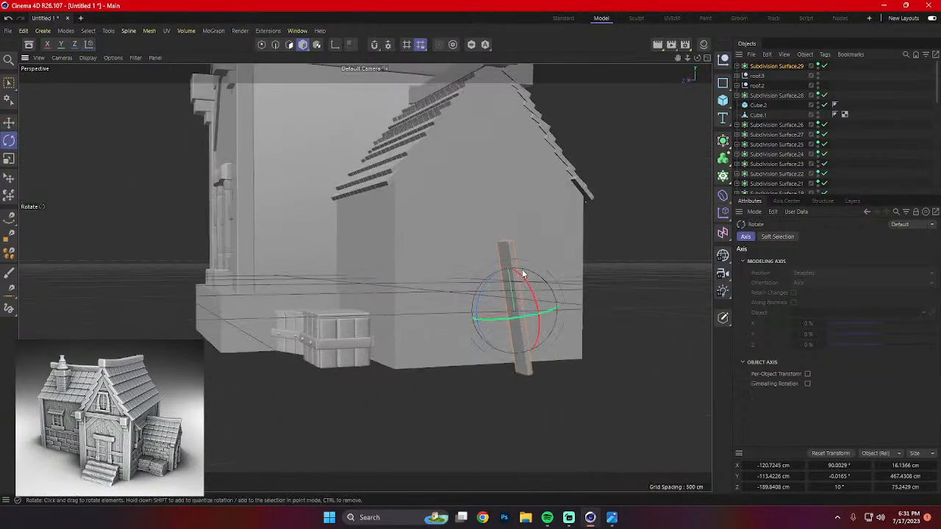
{"action": "left_click_drag", "start_coordinate": [496, 277], "coordinate": [417, 344]}
{"action": "key", "text": "e"}
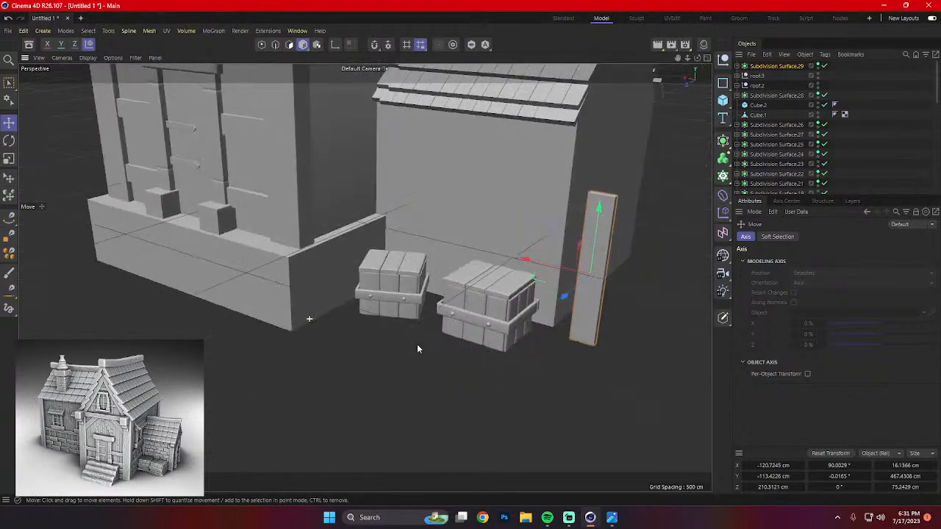
{"action": "left_click_drag", "start_coordinate": [527, 259], "coordinate": [499, 257]}
{"action": "left_click_drag", "start_coordinate": [531, 285], "coordinate": [550, 271], "text": "alt"}
Lengthen the annex corner post to about 691 cm and raise it to about Y -5 cm beneath the eave.
{"action": "key", "text": "t"}
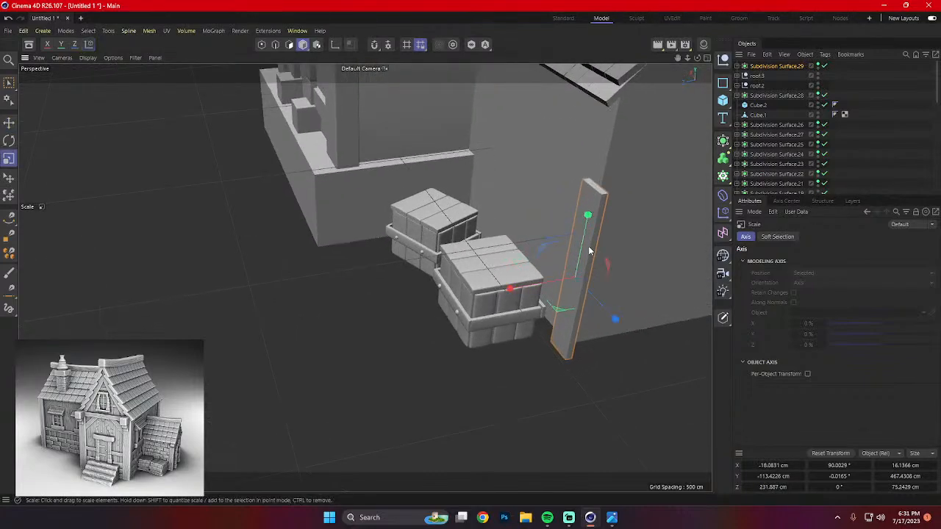
{"action": "left_click_drag", "start_coordinate": [590, 197], "coordinate": [594, 179]}
{"action": "left_click_drag", "start_coordinate": [559, 293], "coordinate": [580, 177], "text": "alt"}
{"action": "key", "text": "e"}
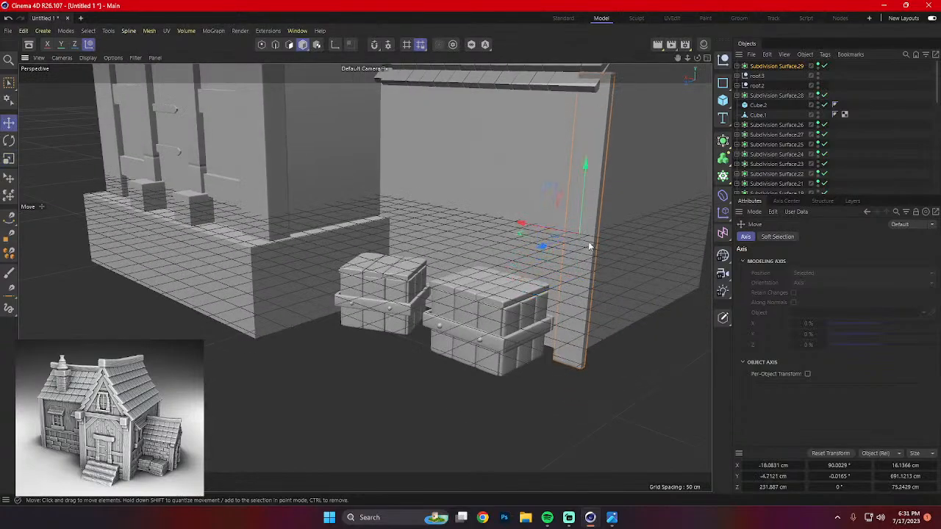
Shorten the annex's front outer corner post to about 638 cm and adjust its height to about Y -0.5 cm beneath the eave.
{"action": "left_click_drag", "start_coordinate": [590, 256], "coordinate": [498, 236], "text": "alt"}
{"action": "key", "text": "r"}
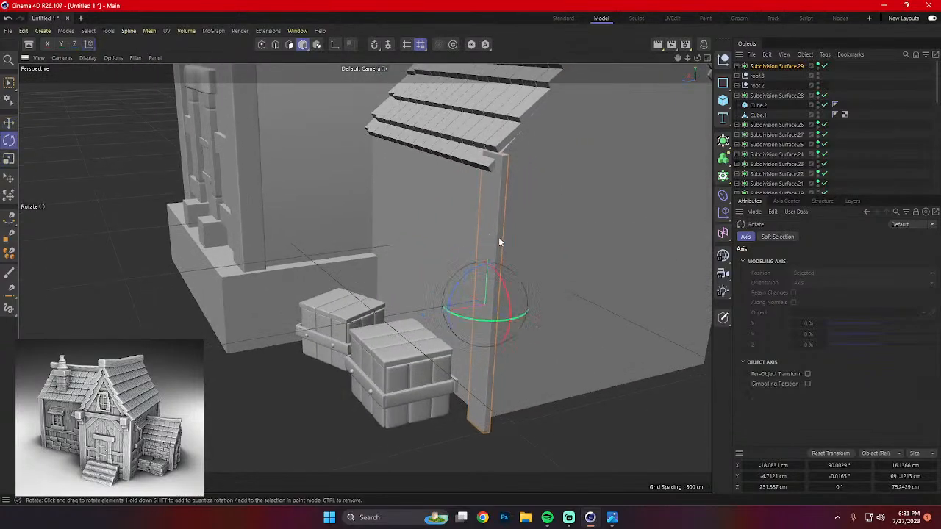
{"action": "key", "text": "t"}
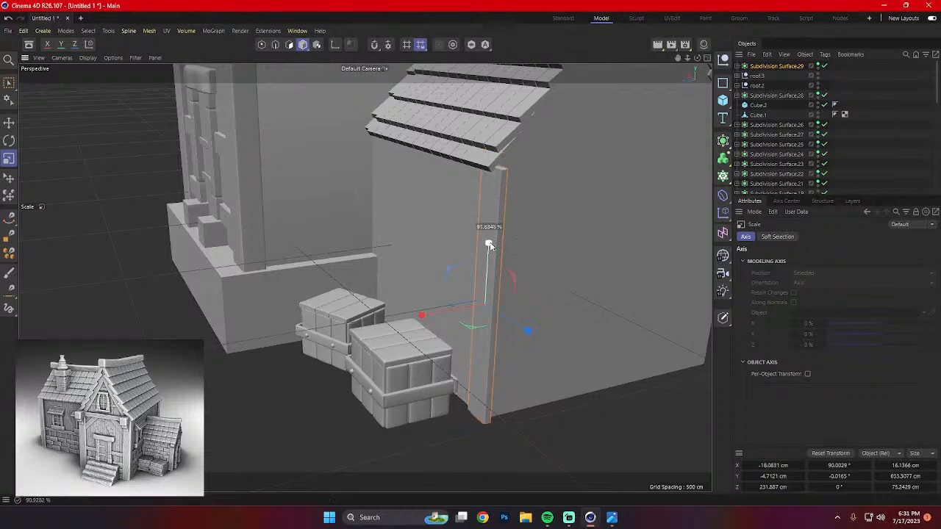
{"action": "left_click_drag", "start_coordinate": [490, 254], "coordinate": [481, 309], "text": "alt"}
{"action": "key", "text": "r"}
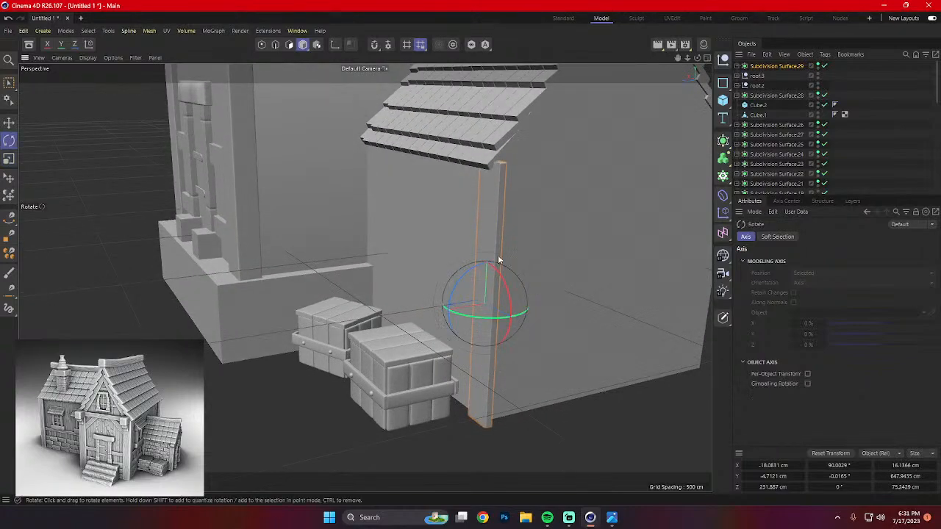
{"action": "key", "text": "t"}
{"action": "mouse_move", "coordinate": [488, 235]}
{"action": "left_mouse_down"}
{"action": "mouse_move", "coordinate": [485, 244]}
{"action": "mouse_move", "coordinate": [533, 269]}
{"action": "mouse_move", "coordinate": [534, 237]}
{"action": "mouse_move", "coordinate": [482, 247]}
{"action": "mouse_move", "coordinate": [582, 275]}
{"action": "mouse_move", "coordinate": [498, 244]}
{"action": "left_mouse_up"}
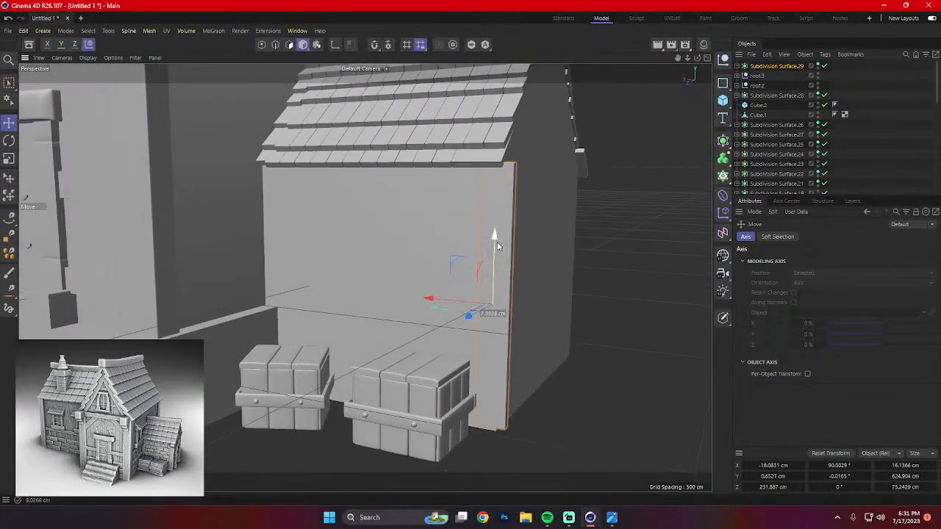
{"action": "key", "text": "r"}
{"action": "key", "text": "t"}
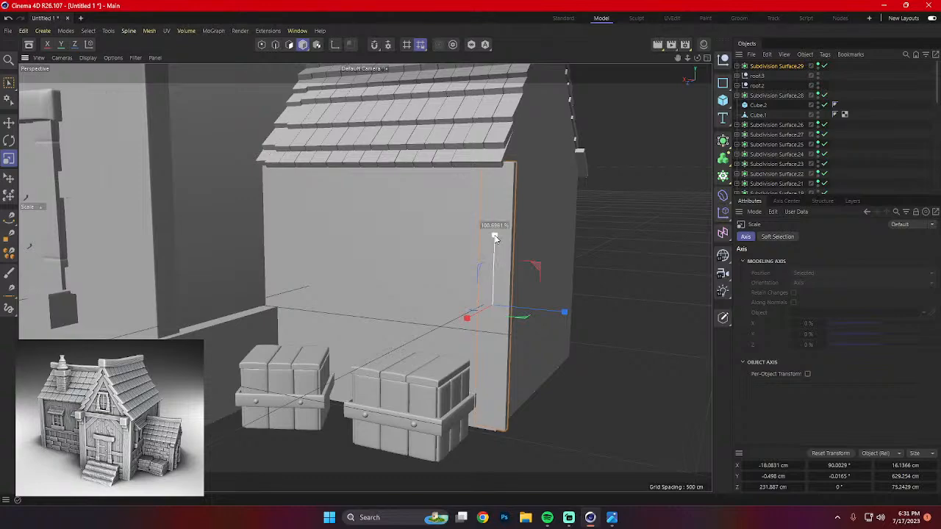
{"action": "left_click_drag", "start_coordinate": [511, 330], "coordinate": [535, 333], "text": "alt"}
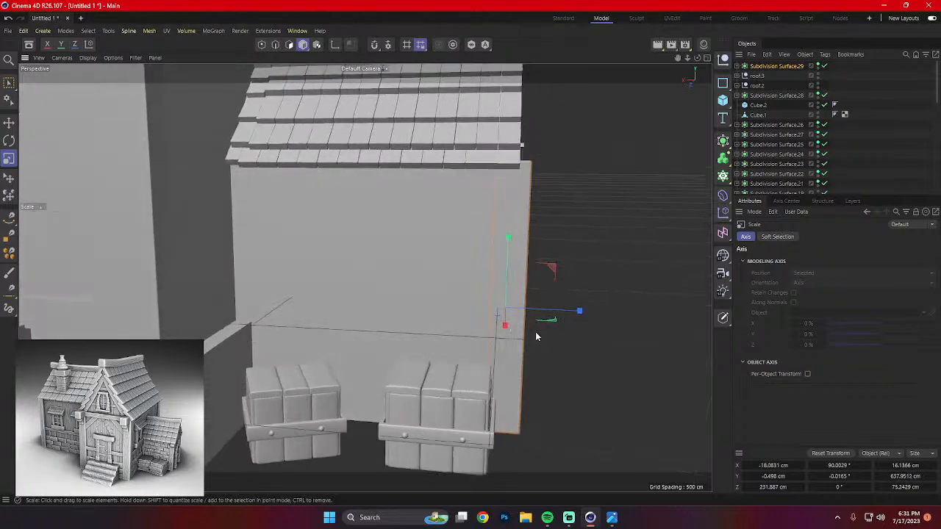
Copy the corner post along the annex's front wall to the corner beside the main house, at about X 624 cm.
{"action": "key", "text": "e"}
{"action": "left_click_drag", "start_coordinate": [478, 310], "coordinate": [209, 324], "text": "ctrl"}
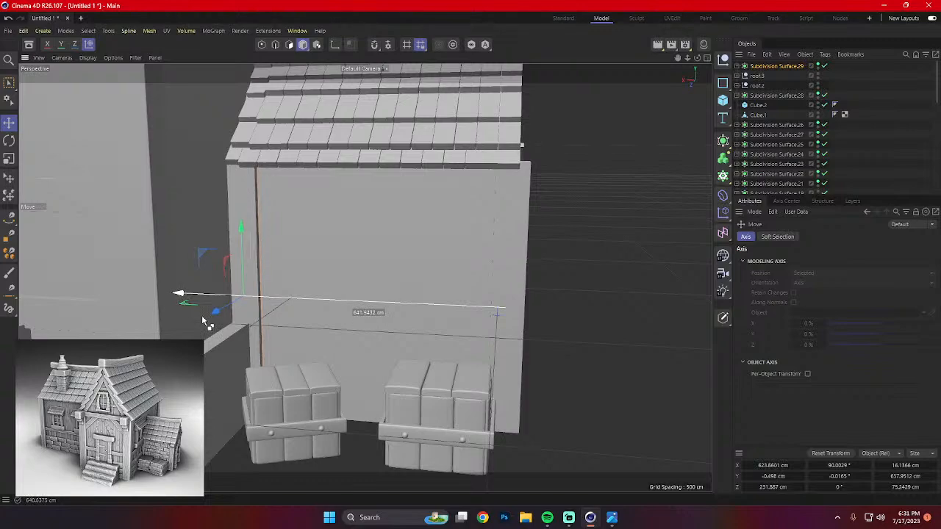
{"action": "left_click_drag", "start_coordinate": [202, 317], "coordinate": [205, 318], "text": "ctrl"}
{"action": "scroll", "coordinate": [275, 312], "scroll_direction": "down", "scroll_amount": 3}
{"action": "left_click", "coordinate": [532, 345]}
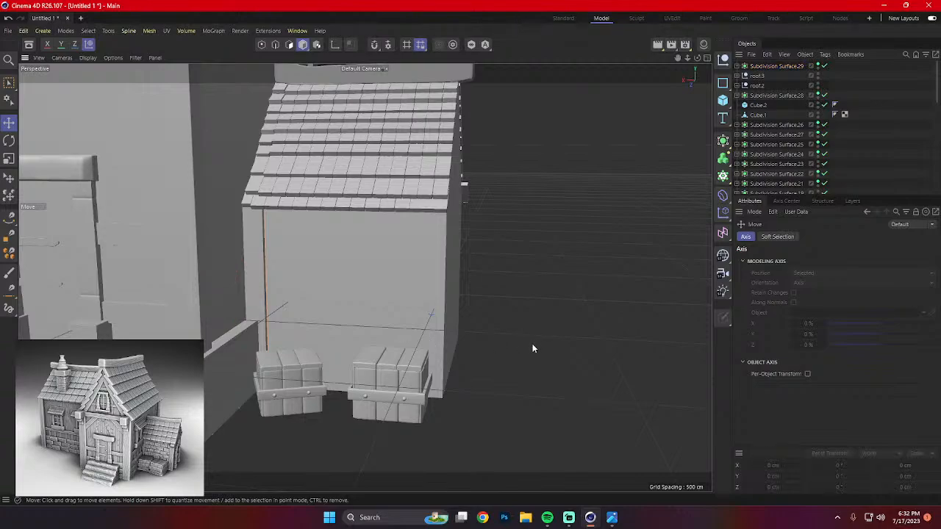
Copy the annex's front outer corner post outward past the gable end to about X -419 cm.
{"action": "left_click_drag", "start_coordinate": [533, 345], "coordinate": [495, 336], "text": "alt"}
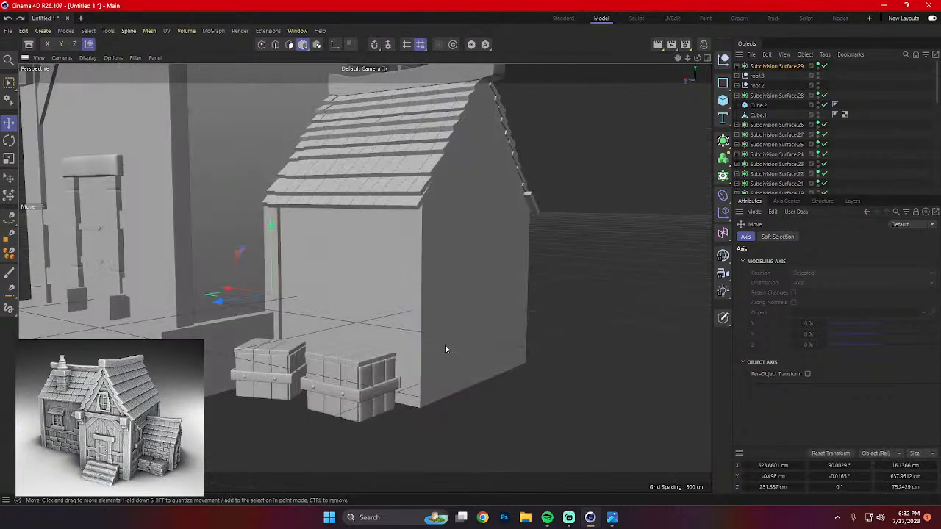
{"action": "left_click", "coordinate": [416, 339]}
{"action": "left_click_drag", "start_coordinate": [371, 301], "coordinate": [230, 298]}
{"action": "left_click", "coordinate": [583, 317]}
{"action": "left_click", "coordinate": [418, 316]}
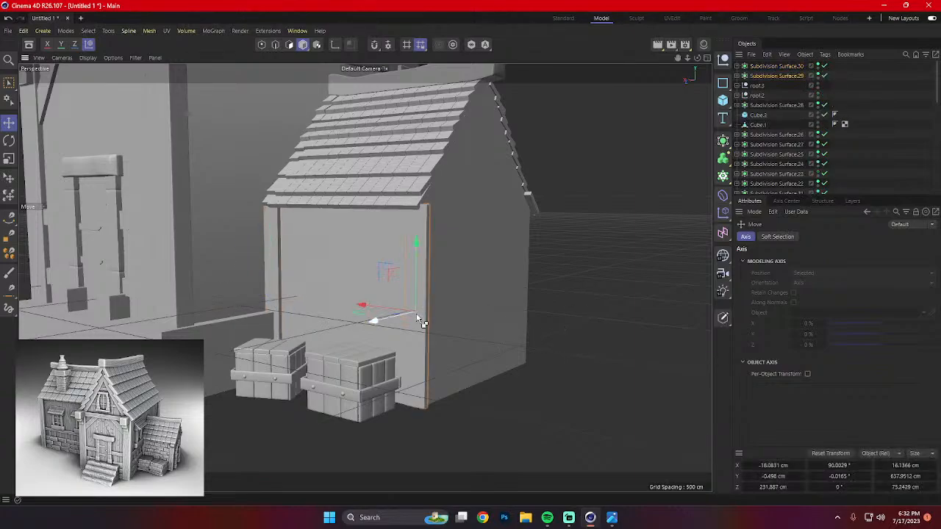
{"action": "left_click_drag", "start_coordinate": [417, 317], "coordinate": [519, 374], "text": "alt"}
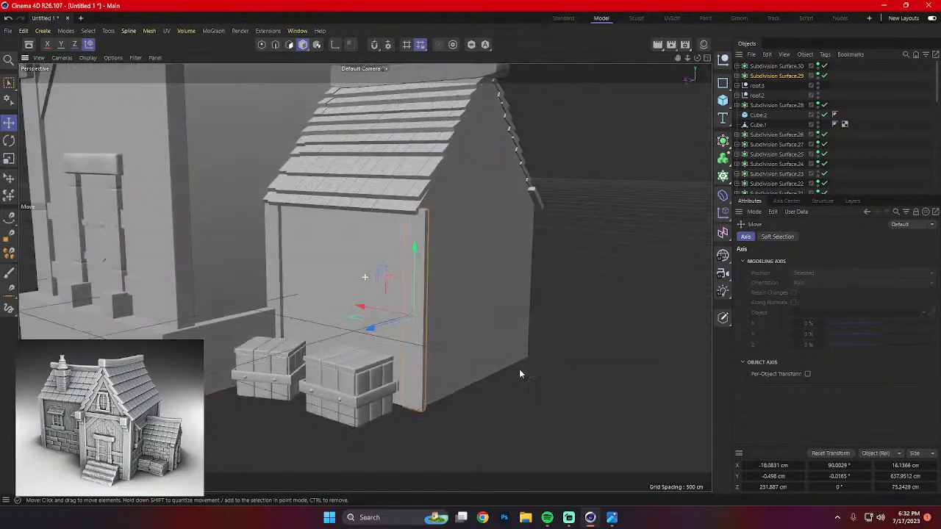
{"action": "left_click", "coordinate": [555, 381]}
{"action": "left_click_drag", "start_coordinate": [421, 317], "coordinate": [445, 330], "text": "alt"}
{"action": "left_click", "coordinate": [402, 315]}
{"action": "left_click_drag", "start_coordinate": [362, 316], "coordinate": [460, 332], "text": "ctrl"}
{"action": "left_click_drag", "start_coordinate": [515, 342], "coordinate": [481, 350], "text": "alt"}
Rotate the copied post so it tilts as a sloping board parallel to the annex's end gable wall.
{"action": "key", "text": "r"}
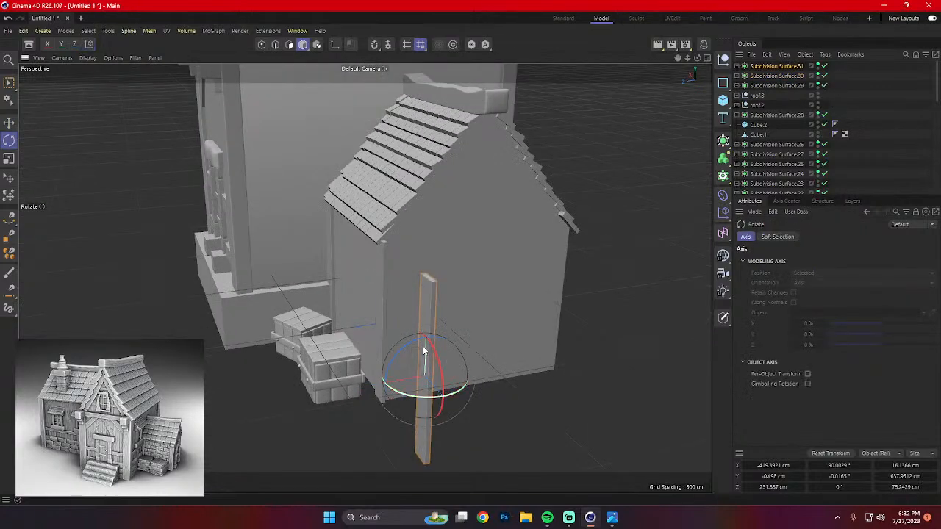
{"action": "left_click_drag", "start_coordinate": [423, 350], "coordinate": [490, 334]}
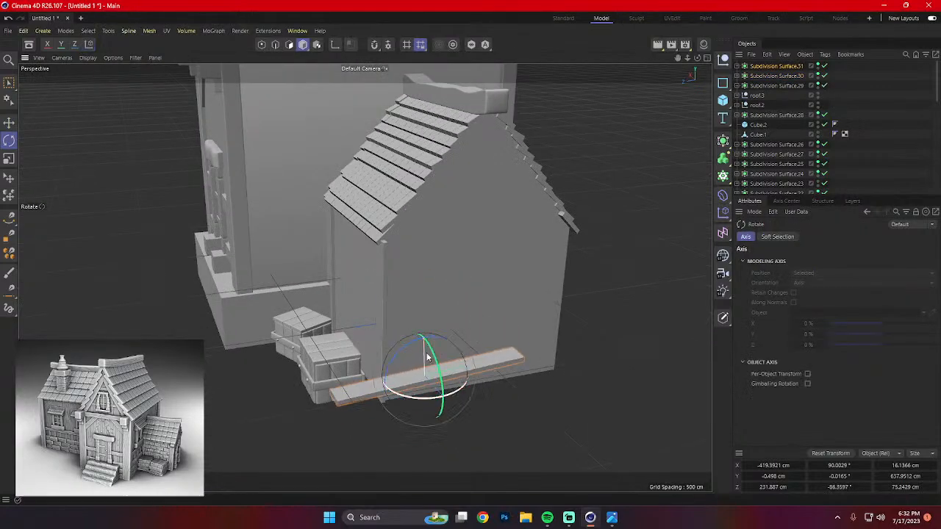
{"action": "left_click_drag", "start_coordinate": [433, 352], "coordinate": [440, 397]}
{"action": "left_click_drag", "start_coordinate": [409, 343], "coordinate": [430, 334]}
{"action": "key", "text": "ctrl+z"}
{"action": "left_click_drag", "start_coordinate": [494, 360], "coordinate": [343, 356], "text": "alt"}
{"action": "left_click_drag", "start_coordinate": [447, 350], "coordinate": [439, 339], "text": "alt"}
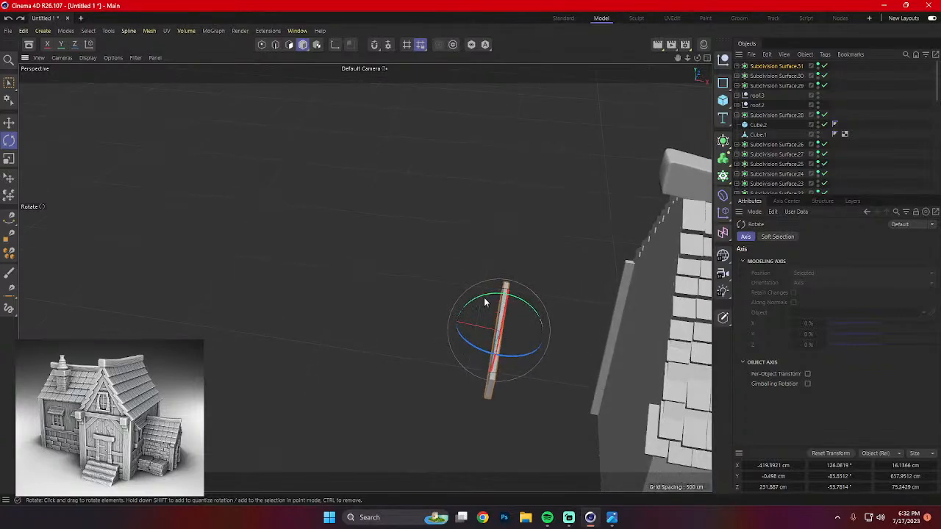
{"action": "left_click_drag", "start_coordinate": [484, 302], "coordinate": [501, 328]}
{"action": "left_click_drag", "start_coordinate": [478, 389], "coordinate": [566, 220], "text": "alt"}
Move the tilted board under the gable's rear roof slope, at about Y 486 cm and Z -349 cm, and pitch it to about -141°.
{"action": "key", "text": "e"}
{"action": "key", "text": "r"}
{"action": "key", "text": "e"}
{"action": "left_click_drag", "start_coordinate": [540, 272], "coordinate": [568, 106]}
{"action": "left_click_drag", "start_coordinate": [569, 110], "coordinate": [421, 184], "text": "alt"}
{"action": "key", "text": "r"}
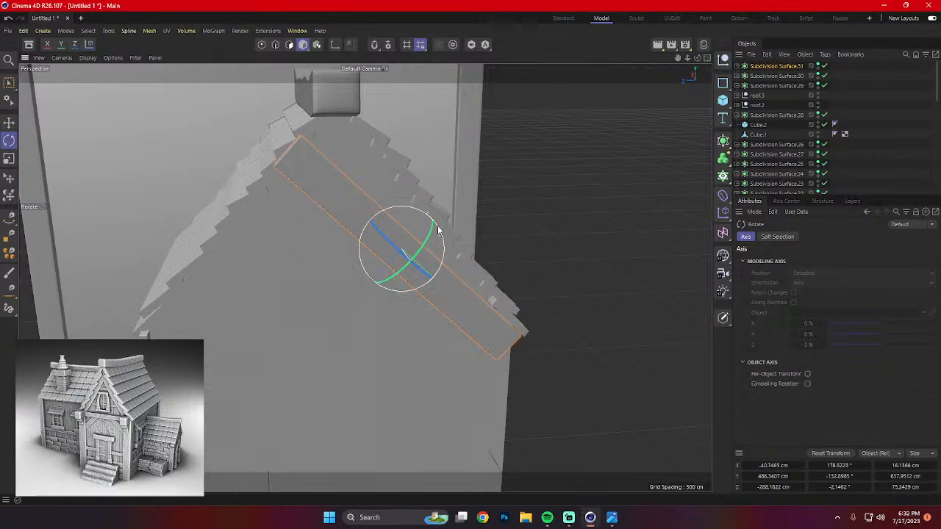
{"action": "left_click_drag", "start_coordinate": [439, 229], "coordinate": [272, 280]}
{"action": "key", "text": "e"}
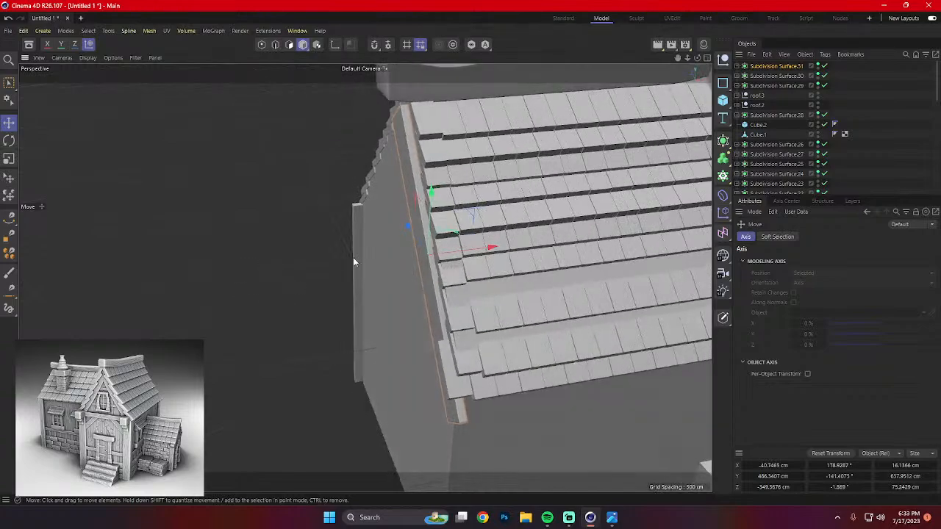
{"action": "left_click_drag", "start_coordinate": [458, 253], "coordinate": [464, 253]}
{"action": "left_click_drag", "start_coordinate": [438, 277], "coordinate": [559, 287], "text": "alt"}
Straighten the rear gable board to a bank of about -0.2° and shift it against the end wall at about X -33 cm.
{"action": "key", "text": "r"}
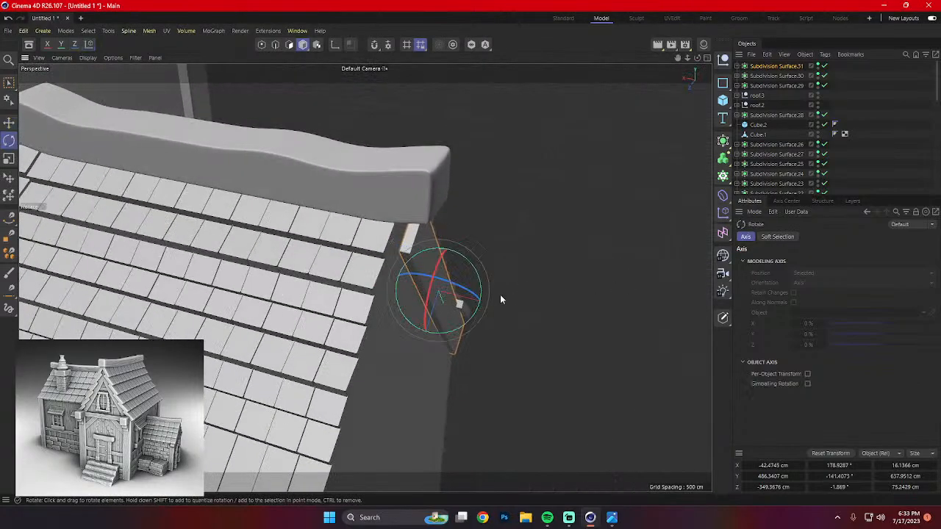
{"action": "left_click_drag", "start_coordinate": [472, 295], "coordinate": [411, 289]}
{"action": "key", "text": "e"}
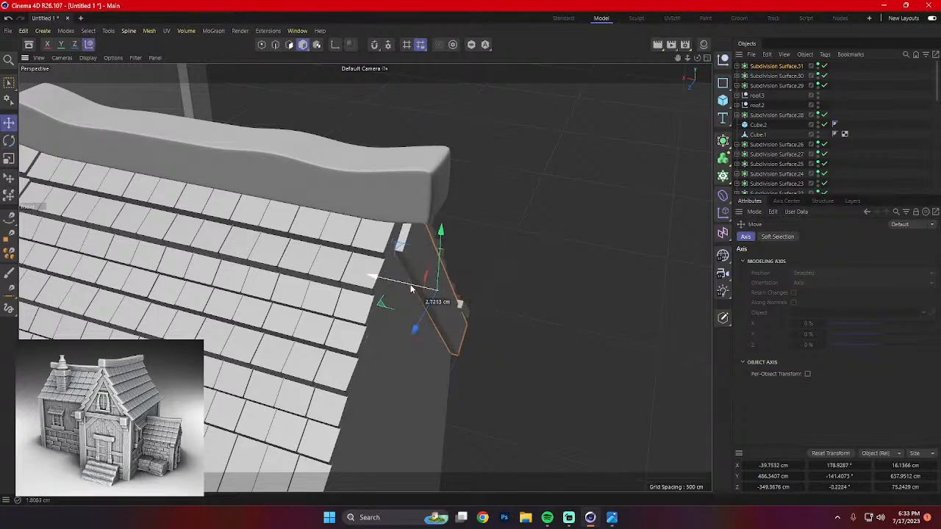
{"action": "left_click_drag", "start_coordinate": [475, 291], "coordinate": [487, 272], "text": "alt"}
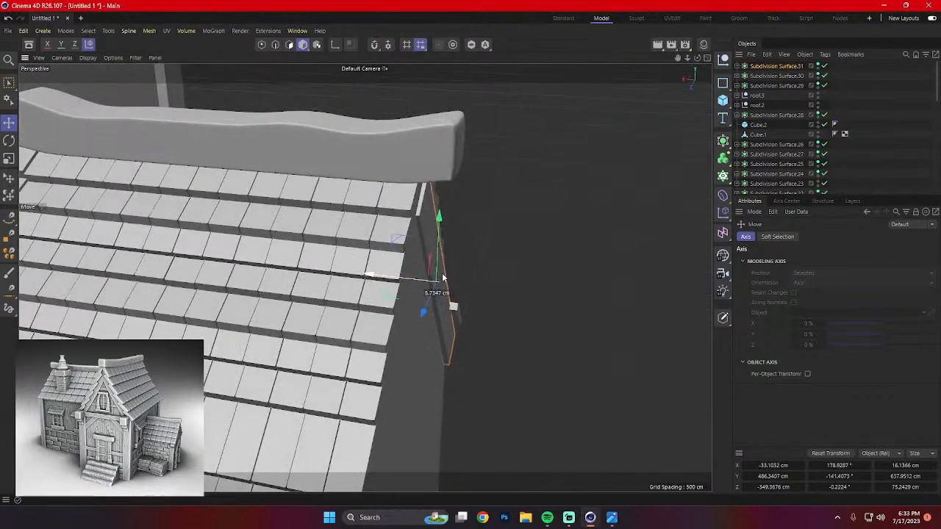
{"action": "left_click", "coordinate": [526, 313]}
{"action": "left_click_drag", "start_coordinate": [526, 312], "coordinate": [456, 330], "text": "alt"}
{"action": "left_click", "coordinate": [439, 349]}
Lengthen the rear gable board to about 669 cm and slide it up the slope to about Y 502 cm and Z -337 cm.
{"action": "key", "text": "t"}
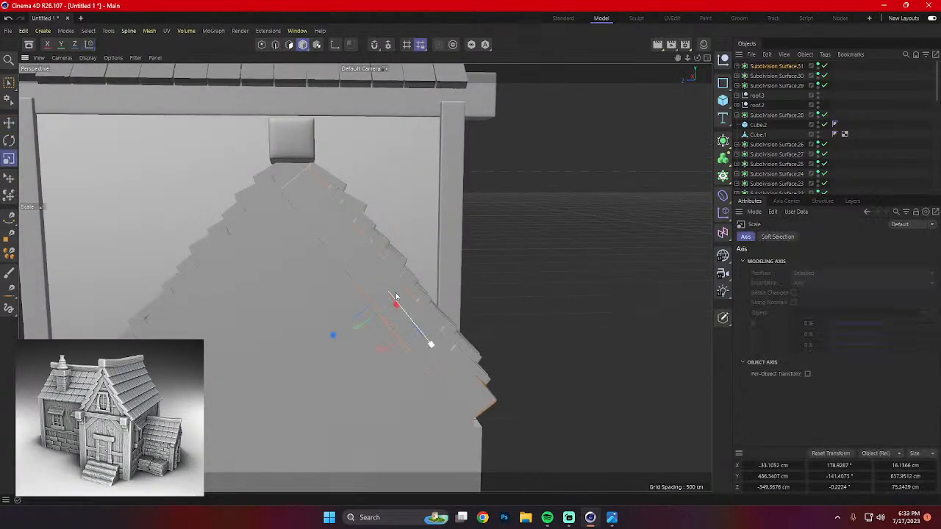
{"action": "left_click_drag", "start_coordinate": [434, 348], "coordinate": [436, 345]}
{"action": "key", "text": "e"}
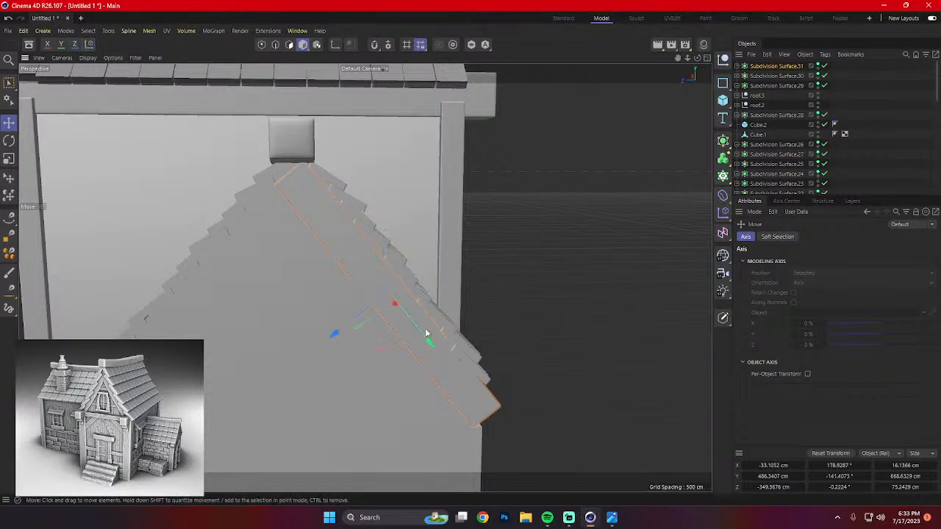
{"action": "left_click_drag", "start_coordinate": [426, 334], "coordinate": [429, 341]}
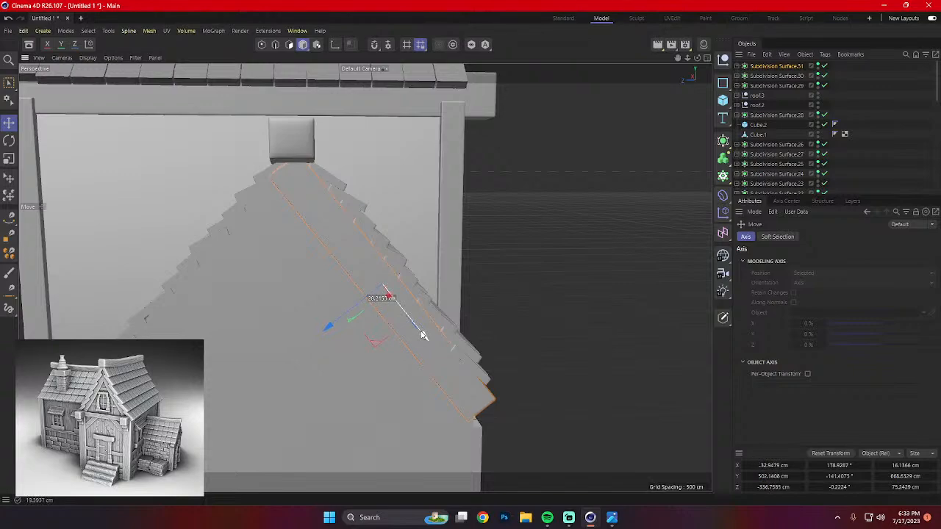
{"action": "left_click", "coordinate": [416, 313]}
Copy the rear gable board, pitch the copy to about -391°, and move it to the front slope at about Y 530 cm and Z -10 cm.
{"action": "middle_click_drag", "start_coordinate": [491, 269], "coordinate": [563, 222], "text": "alt"}
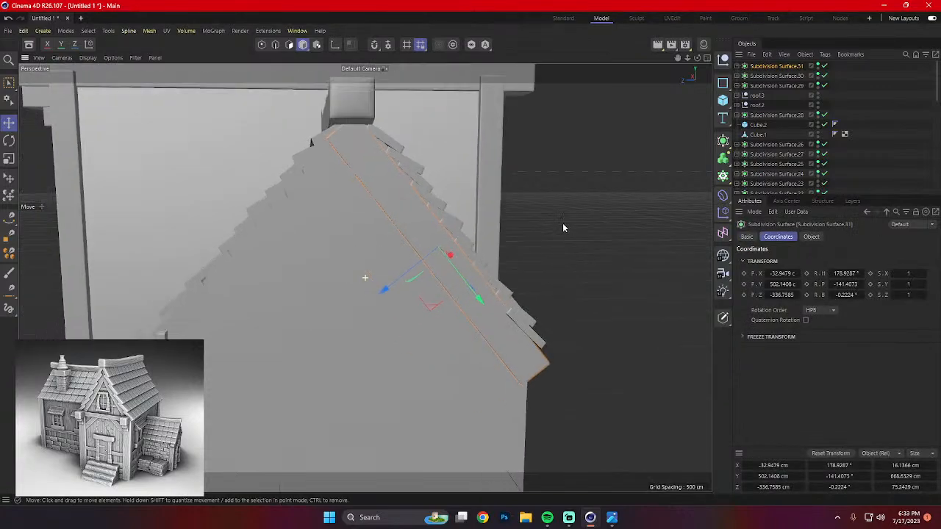
{"action": "left_click_drag", "start_coordinate": [327, 322], "coordinate": [364, 298], "text": "ctrl"}
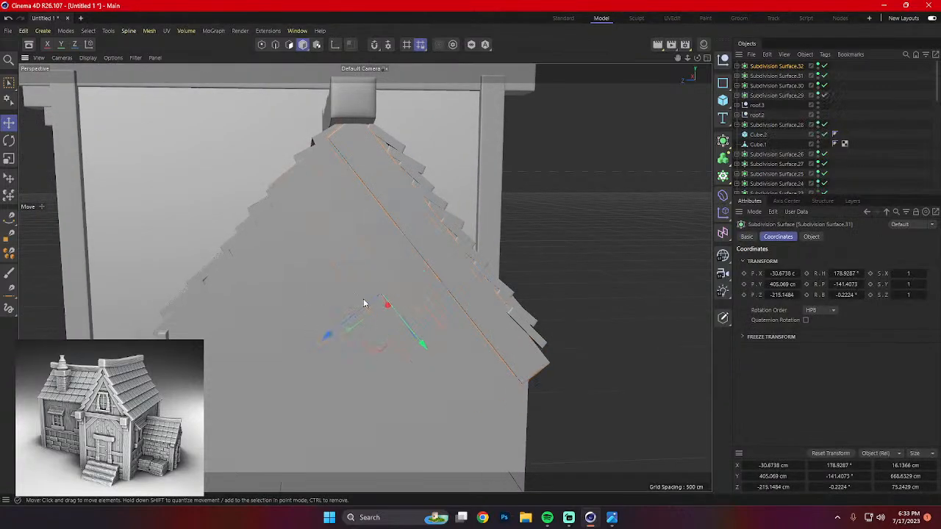
{"action": "key", "text": "r"}
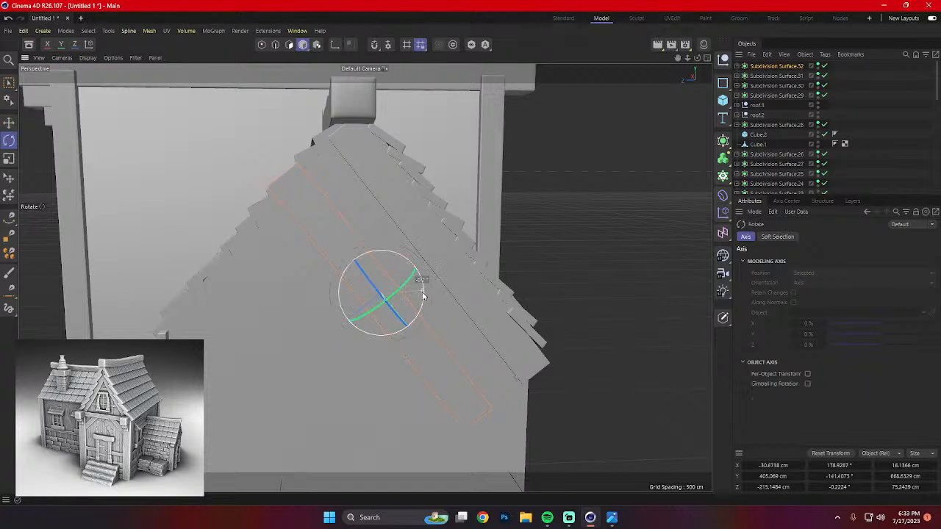
{"action": "left_click_drag", "start_coordinate": [423, 295], "coordinate": [376, 280]}
{"action": "key", "text": "e"}
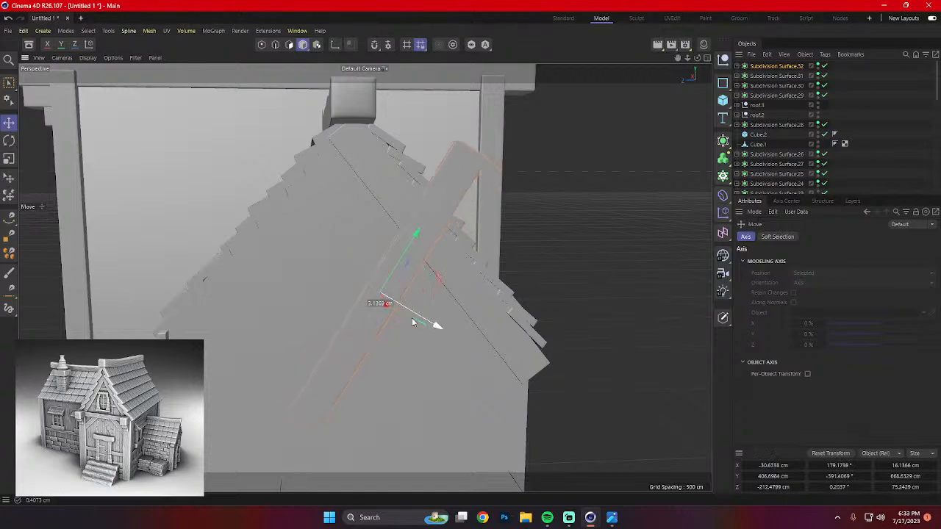
{"action": "left_click_drag", "start_coordinate": [411, 318], "coordinate": [316, 287]}
{"action": "scroll", "coordinate": [310, 275], "scroll_direction": "up", "scroll_amount": 1}
Match the front gable board to the roof slope at about -401° pitch and position it at about Y 520 cm and Z 29 cm.
{"action": "key", "text": "r"}
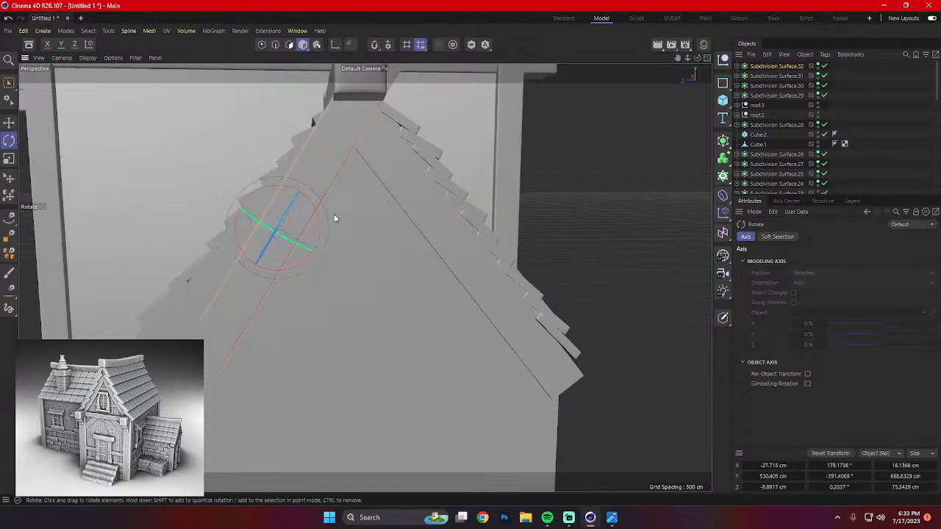
{"action": "left_click_drag", "start_coordinate": [318, 207], "coordinate": [285, 274]}
{"action": "key", "text": "e"}
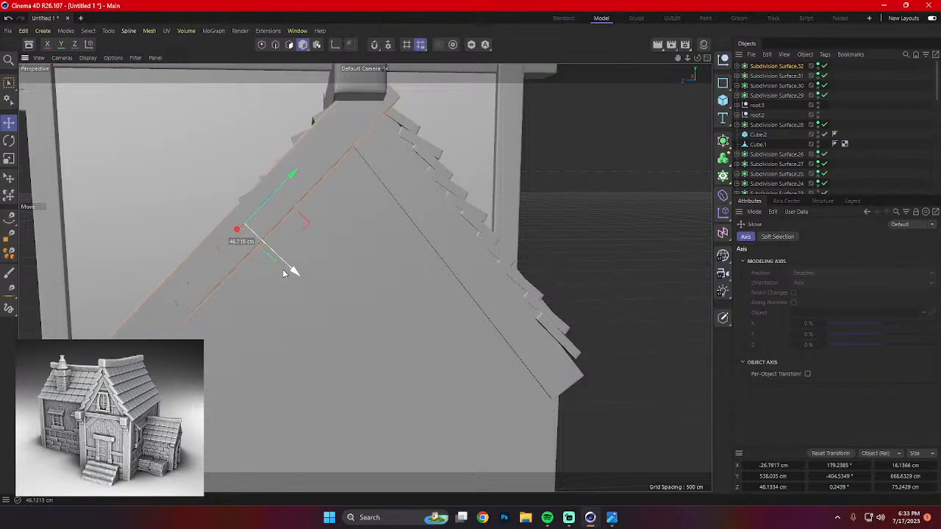
{"action": "key", "text": "r"}
{"action": "mouse_move", "coordinate": [283, 238]}
{"action": "left_mouse_down"}
{"action": "mouse_move", "coordinate": [286, 256]}
{"action": "mouse_move", "coordinate": [299, 239]}
{"action": "left_mouse_up"}
{"action": "key", "text": "e"}
{"action": "key", "text": "r"}
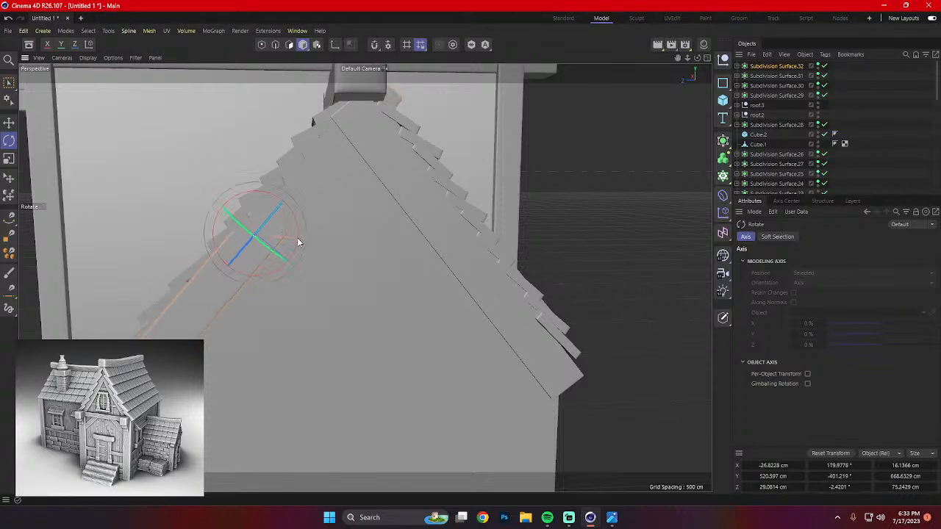
{"action": "key", "text": "e"}
{"action": "left_click_drag", "start_coordinate": [303, 269], "coordinate": [433, 296]}
{"action": "left_click_drag", "start_coordinate": [344, 255], "coordinate": [345, 269]}
Straighten the front gable board to about 180.6° heading and 0.6° bank, and shift it to about X -36.5 cm.
{"action": "key", "text": "r"}
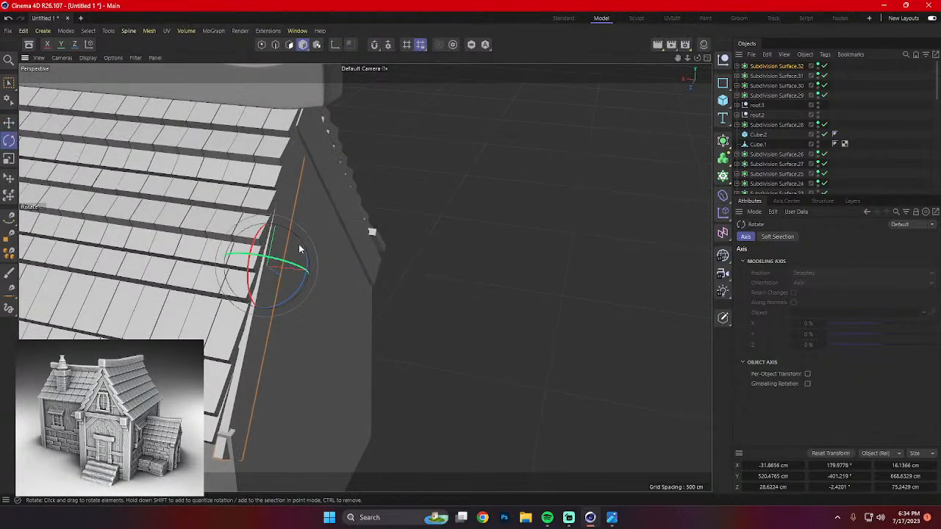
{"action": "left_click_drag", "start_coordinate": [306, 262], "coordinate": [287, 281]}
{"action": "key", "text": "e"}
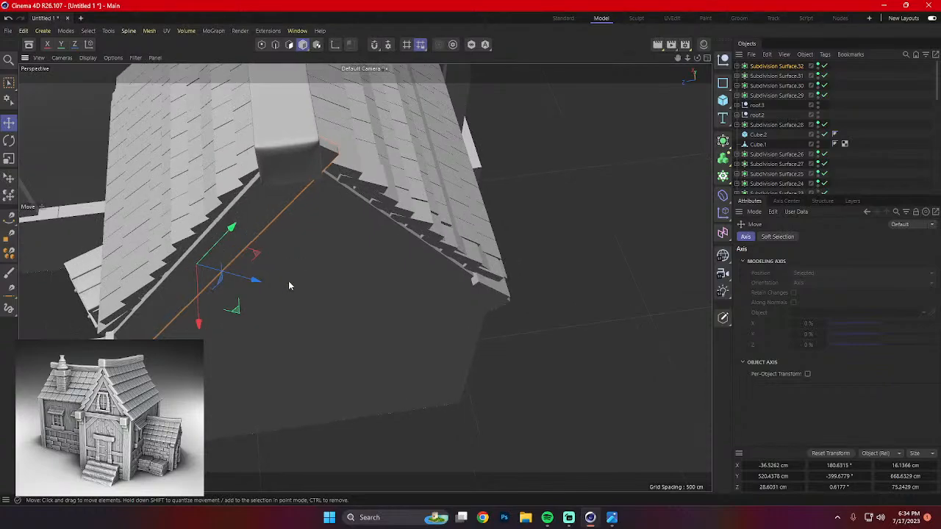
Shorten the front gable board to about 606 cm and slide it down the slope to about Y 504 cm and Z 54 cm.
{"action": "key", "text": "t"}
{"action": "left_click_drag", "start_coordinate": [232, 226], "coordinate": [233, 218]}
{"action": "key", "text": "e"}
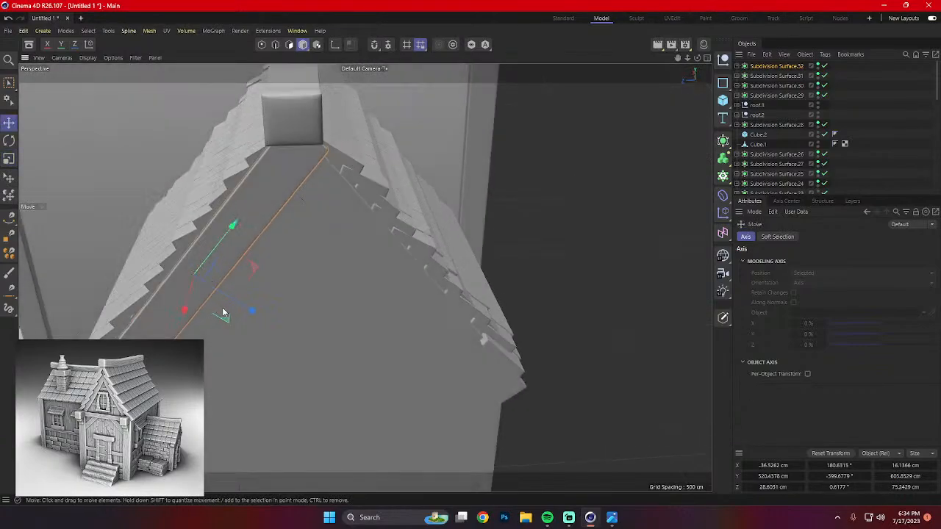
{"action": "left_click_drag", "start_coordinate": [240, 307], "coordinate": [233, 303]}
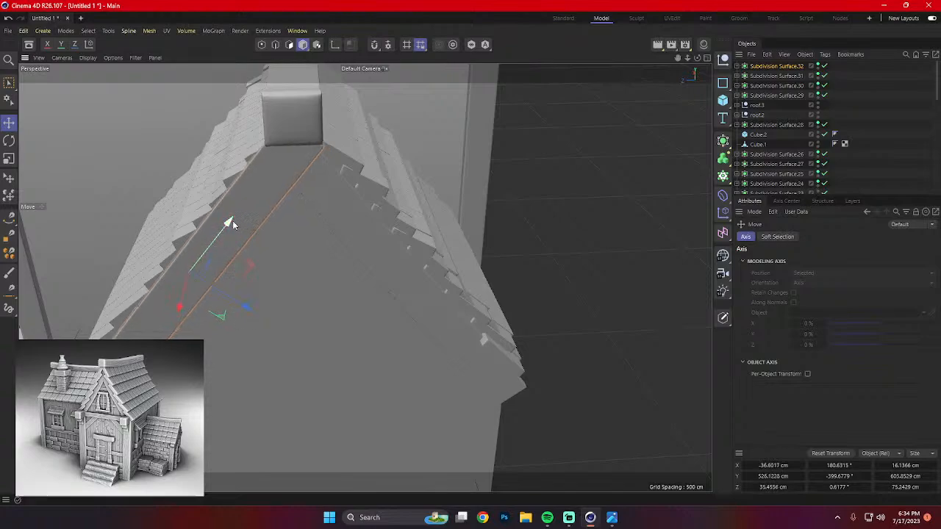
{"action": "left_click_drag", "start_coordinate": [232, 220], "coordinate": [346, 202]}
Reposition the front gable board to about Y 512 cm and Z 41 cm, rotated to about 182.4° heading and -402.9° pitch.
{"action": "middle_click_drag", "start_coordinate": [302, 310], "coordinate": [301, 302], "text": "alt"}
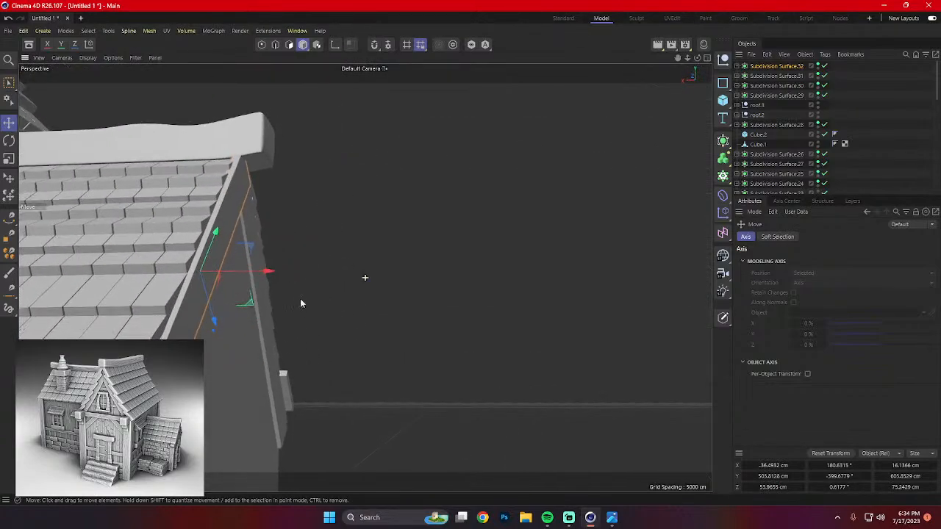
{"action": "left_click_drag", "start_coordinate": [237, 336], "coordinate": [195, 360], "text": "alt"}
{"action": "middle_click_drag", "start_coordinate": [199, 359], "coordinate": [250, 305], "text": "alt"}
{"action": "left_click_drag", "start_coordinate": [235, 318], "coordinate": [160, 368], "text": "alt"}
{"action": "left_click", "coordinate": [125, 366]}
{"action": "middle_click_drag", "start_coordinate": [199, 356], "coordinate": [244, 305], "text": "alt"}
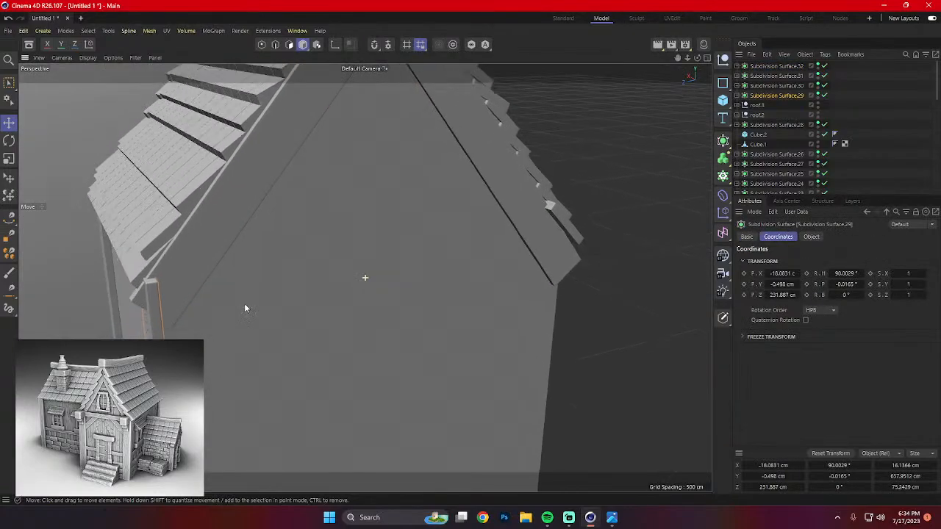
{"action": "left_click", "coordinate": [204, 274]}
{"action": "left_click_drag", "start_coordinate": [231, 282], "coordinate": [223, 308], "text": "alt"}
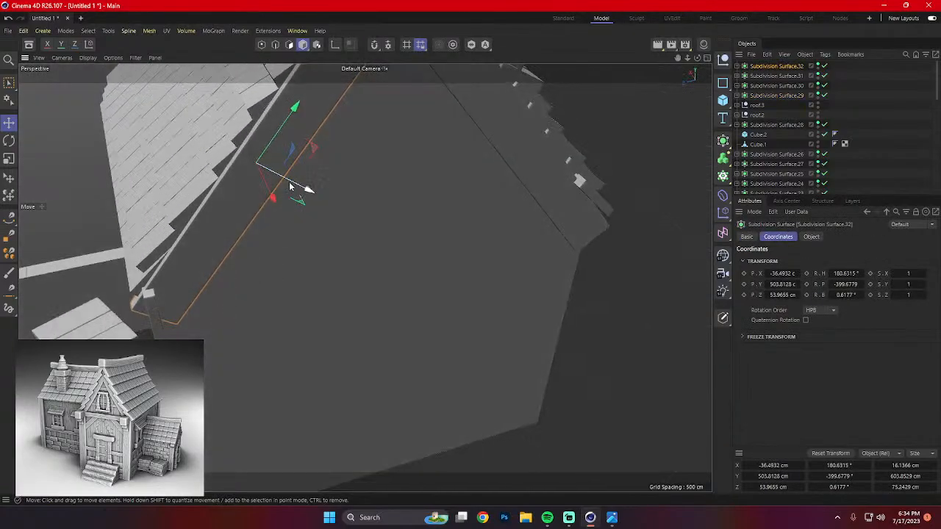
{"action": "left_click_drag", "start_coordinate": [306, 201], "coordinate": [309, 184], "text": "alt"}
{"action": "middle_click_drag", "start_coordinate": [308, 184], "coordinate": [308, 279], "text": "alt"}
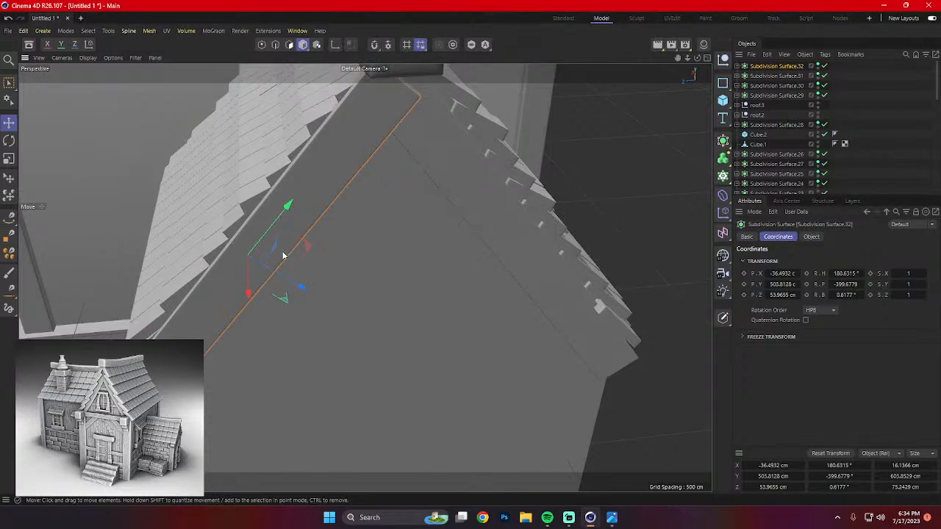
{"action": "left_click_drag", "start_coordinate": [290, 277], "coordinate": [293, 280]}
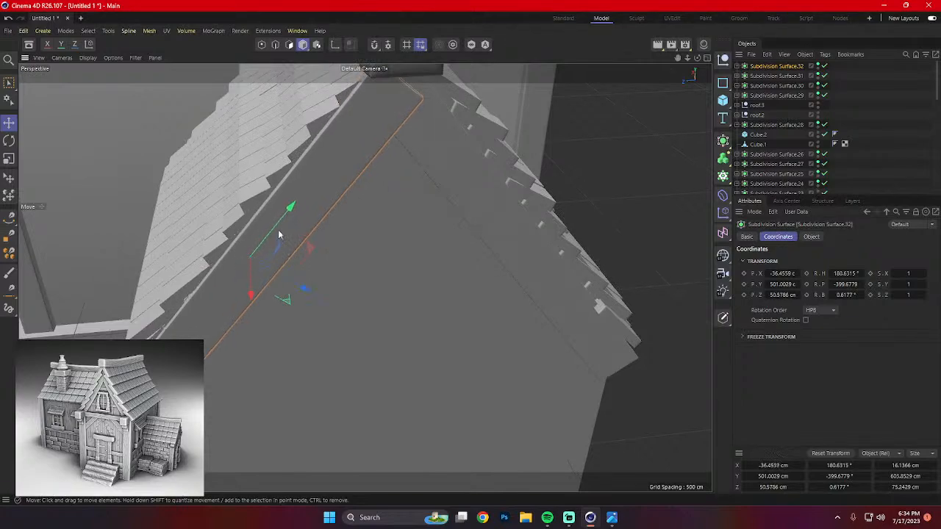
{"action": "mouse_move", "coordinate": [279, 228]}
{"action": "left_mouse_down"}
{"action": "mouse_move", "coordinate": [288, 219]}
{"action": "mouse_move", "coordinate": [289, 228]}
{"action": "left_mouse_up"}
{"action": "key", "text": "r"}
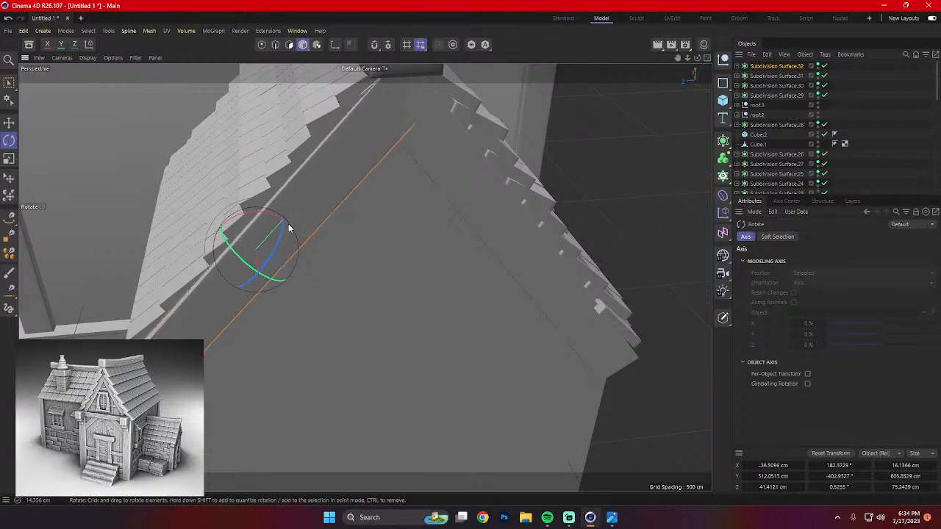
Narrow the annex's front corner post to about 68 cm and shift it to about X -10.4 cm.
{"action": "left_click_drag", "start_coordinate": [296, 272], "coordinate": [407, 323], "text": "alt"}
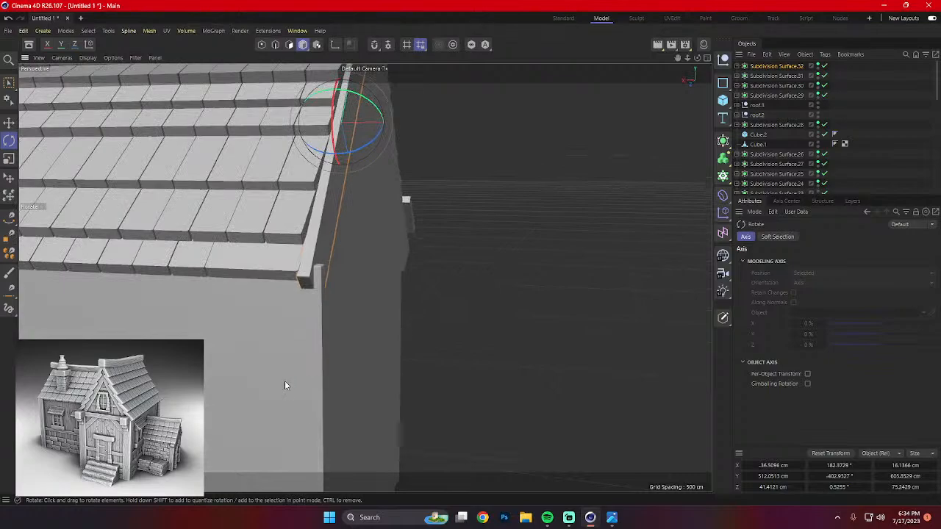
{"action": "left_click", "coordinate": [321, 370]}
{"action": "middle_click_drag", "start_coordinate": [413, 354], "coordinate": [492, 229], "text": "alt"}
{"action": "key", "text": "t"}
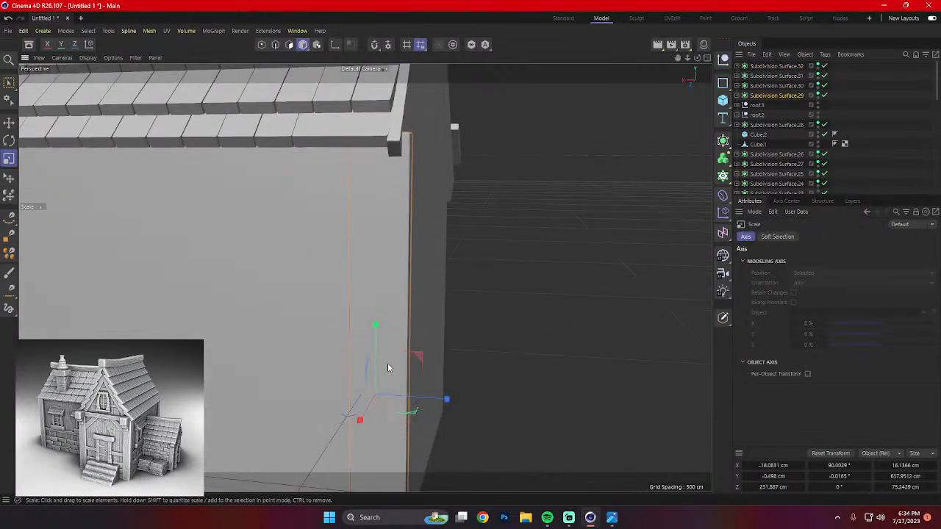
{"action": "left_click_drag", "start_coordinate": [446, 402], "coordinate": [431, 401]}
{"action": "key", "text": "e"}
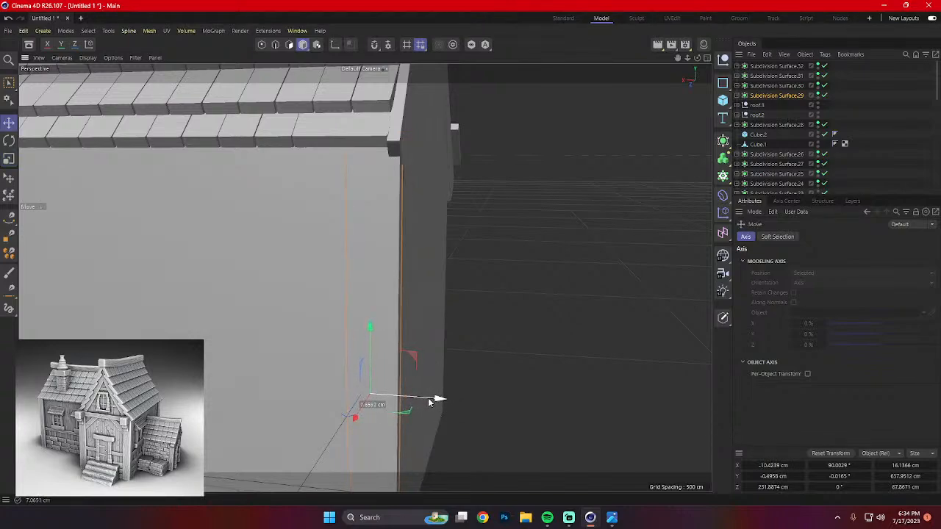
{"action": "left_click", "coordinate": [508, 355]}
Copy the annex's front corner post to the opposite outer corner at about Z -531 cm.
{"action": "left_click_drag", "start_coordinate": [509, 354], "coordinate": [552, 368], "text": "alt"}
{"action": "scroll", "coordinate": [503, 334], "scroll_direction": "down", "scroll_amount": 4}
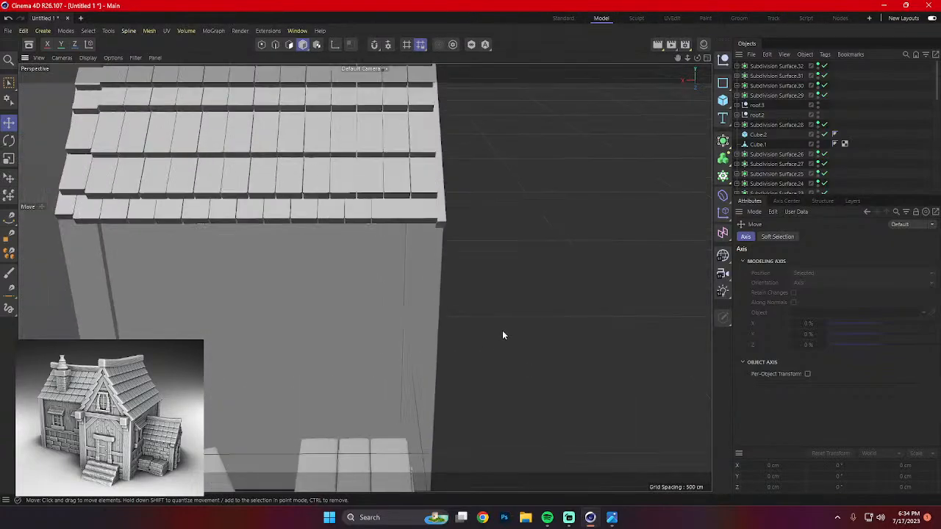
{"action": "left_click_drag", "start_coordinate": [503, 333], "coordinate": [382, 315], "text": "alt"}
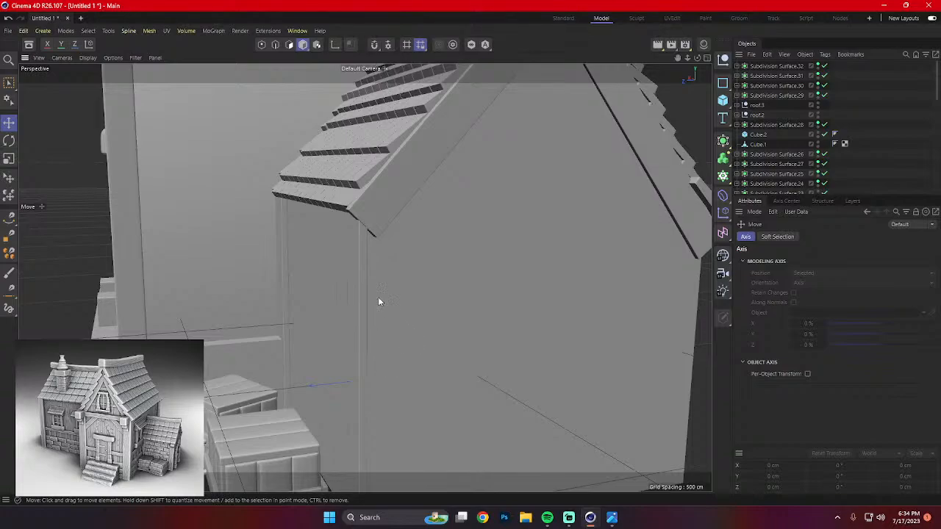
{"action": "scroll", "coordinate": [390, 283], "scroll_direction": "down", "scroll_amount": 4}
{"action": "left_click_drag", "start_coordinate": [444, 292], "coordinate": [555, 304], "text": "alt"}
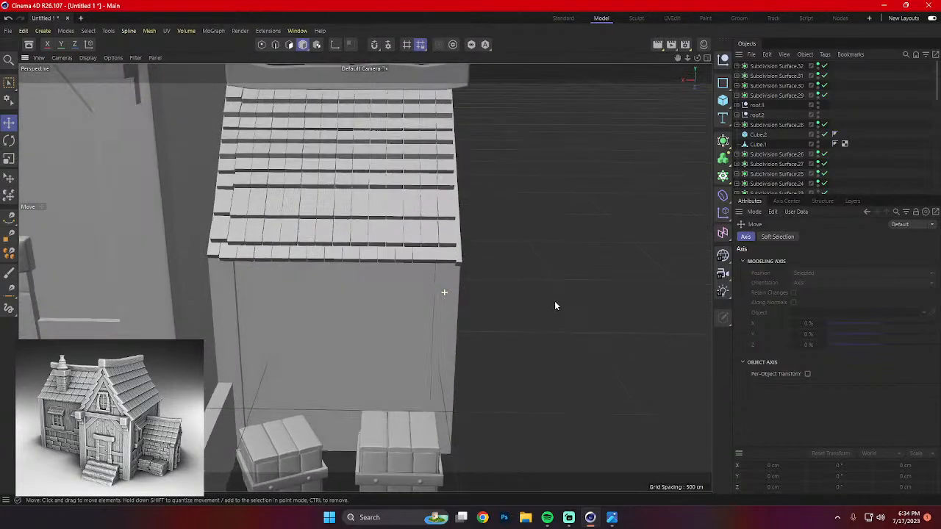
{"action": "scroll", "coordinate": [542, 357], "scroll_direction": "down", "scroll_amount": 2}
{"action": "left_click_drag", "start_coordinate": [501, 384], "coordinate": [351, 362], "text": "alt"}
{"action": "left_click", "coordinate": [276, 340]}
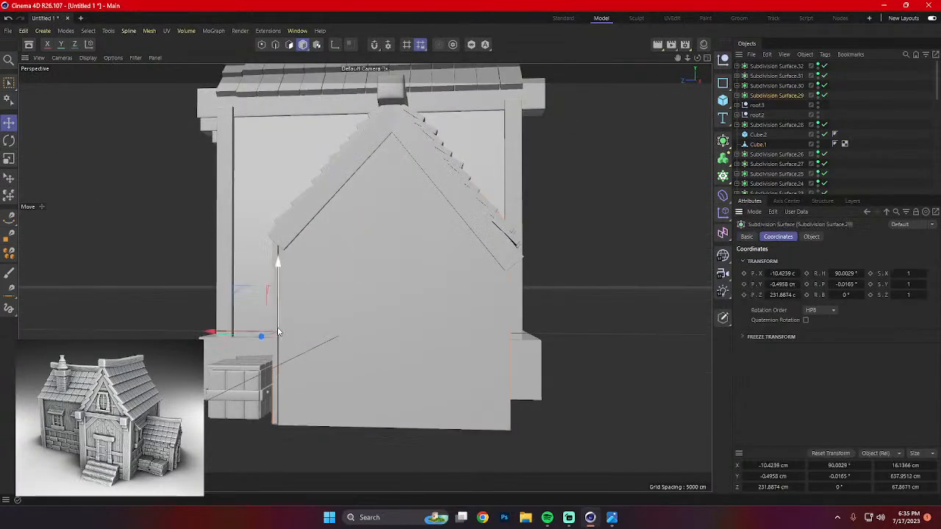
{"action": "left_click_drag", "start_coordinate": [279, 329], "coordinate": [427, 324], "text": "alt"}
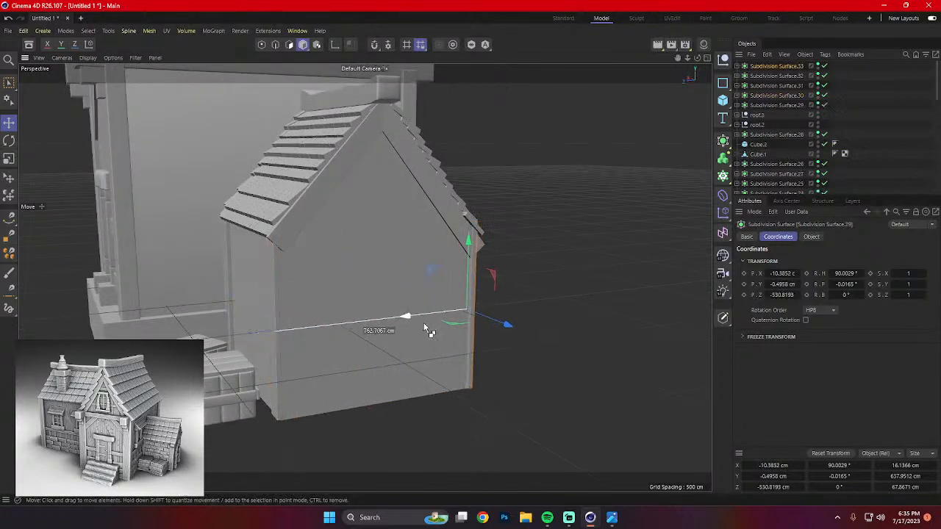
Shorten the copied rear corner post to about 537 cm and lower it to about Y -53 cm.
{"action": "left_click_drag", "start_coordinate": [547, 343], "coordinate": [512, 362], "text": "alt"}
{"action": "key", "text": "r"}
{"action": "key", "text": "t"}
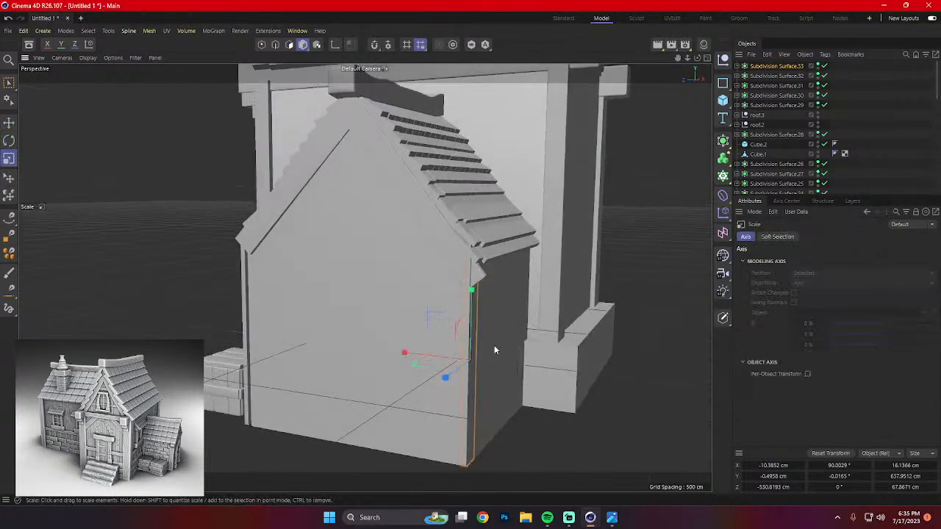
{"action": "key", "text": "e"}
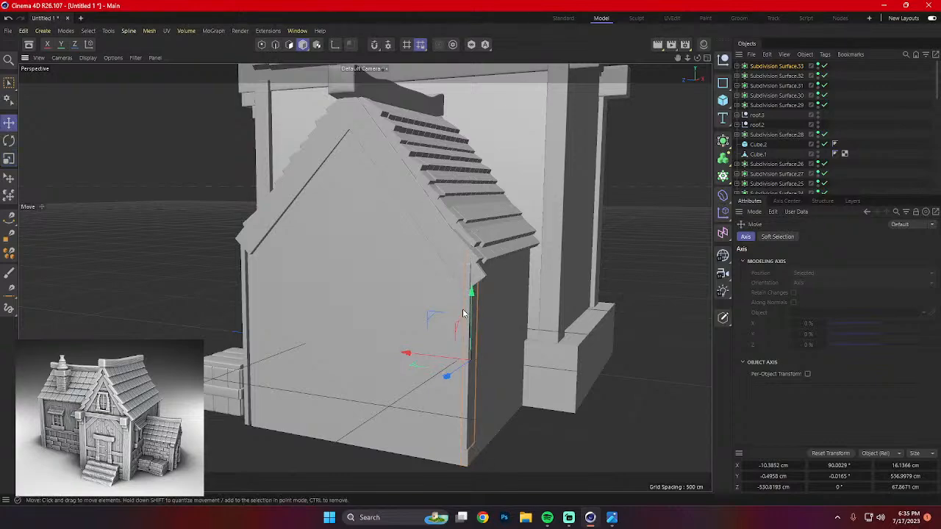
{"action": "left_click_drag", "start_coordinate": [472, 310], "coordinate": [353, 337]}
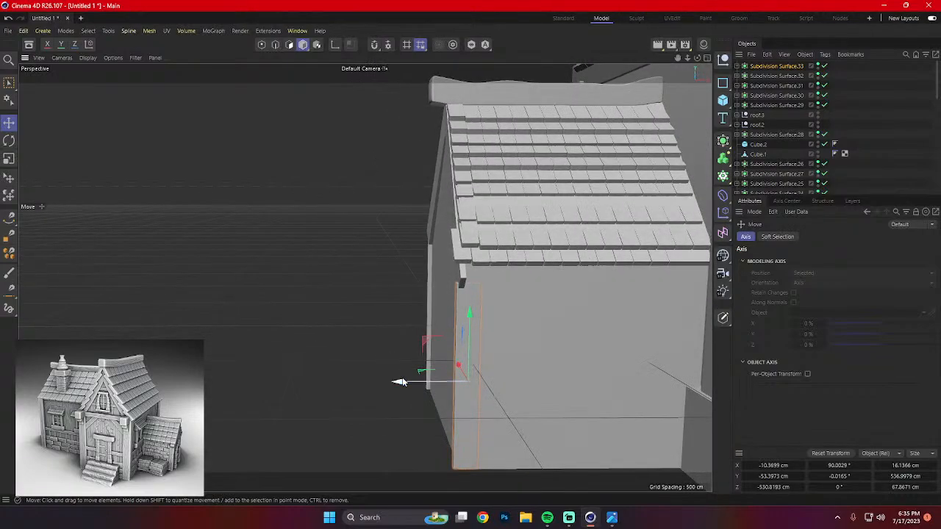
Examine the annex's corner posts and roof alongside the main house from several angles.
{"action": "left_click_drag", "start_coordinate": [403, 381], "coordinate": [566, 368], "text": "alt"}
{"action": "scroll", "coordinate": [326, 384], "scroll_direction": "down", "scroll_amount": 2}
{"action": "scroll", "coordinate": [339, 351], "scroll_direction": "down", "scroll_amount": 1}
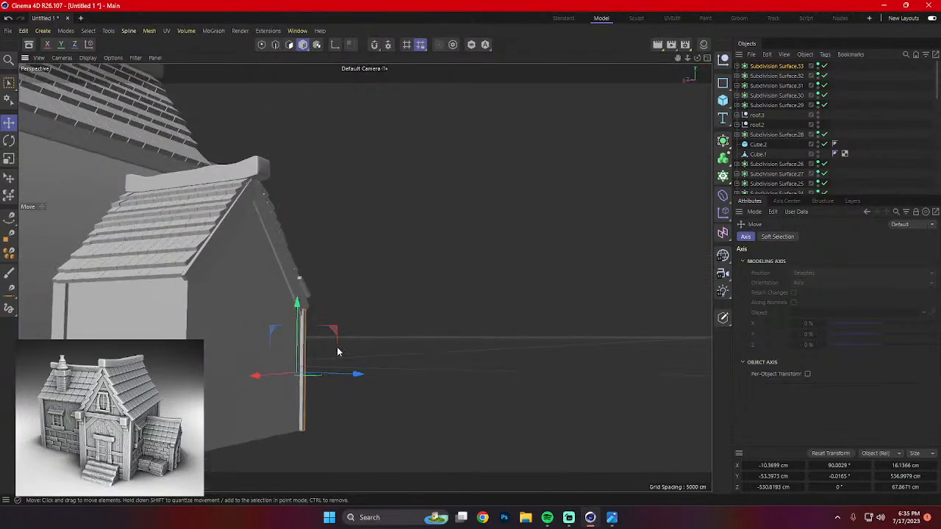
{"action": "left_click", "coordinate": [394, 382]}
{"action": "left_click_drag", "start_coordinate": [432, 343], "coordinate": [449, 290], "text": "alt"}
{"action": "scroll", "coordinate": [443, 373], "scroll_direction": "down", "scroll_amount": 3}
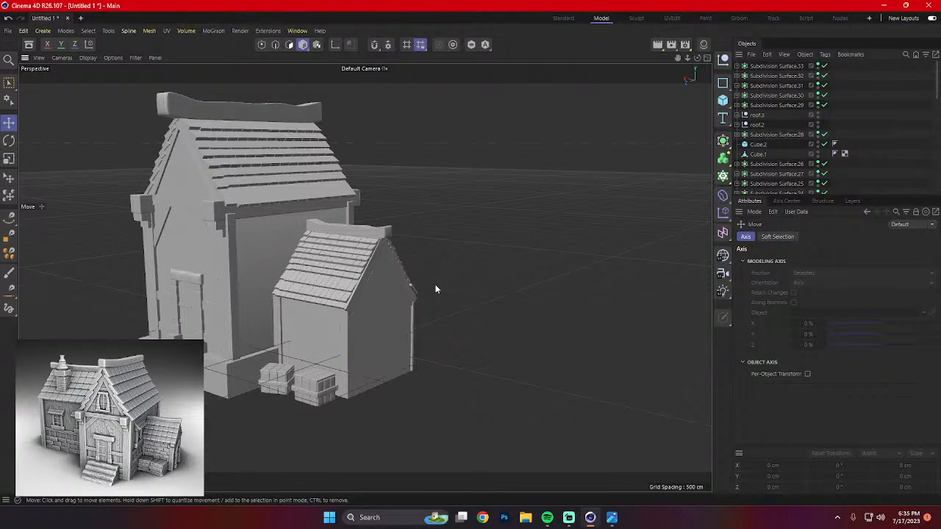
{"action": "scroll", "coordinate": [250, 329], "scroll_direction": "up", "scroll_amount": 5}
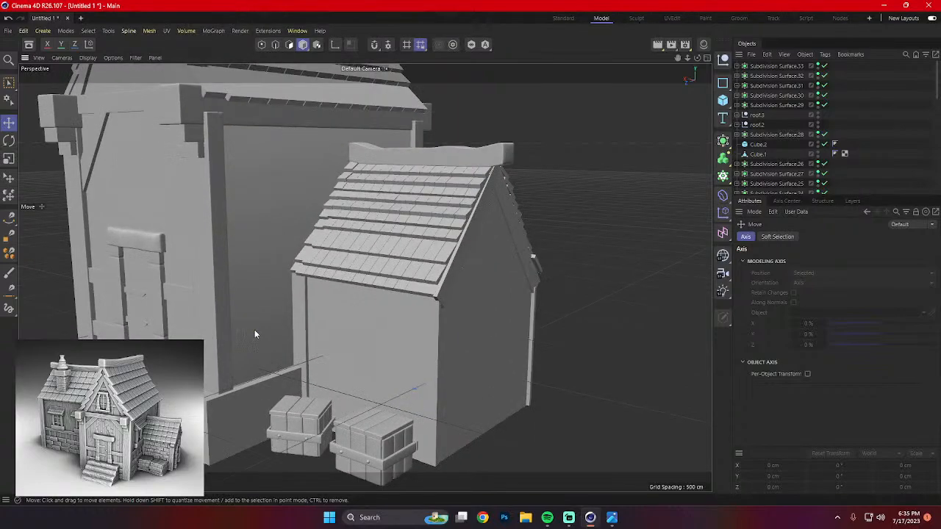
{"action": "scroll", "coordinate": [261, 333], "scroll_direction": "down", "scroll_amount": 5}
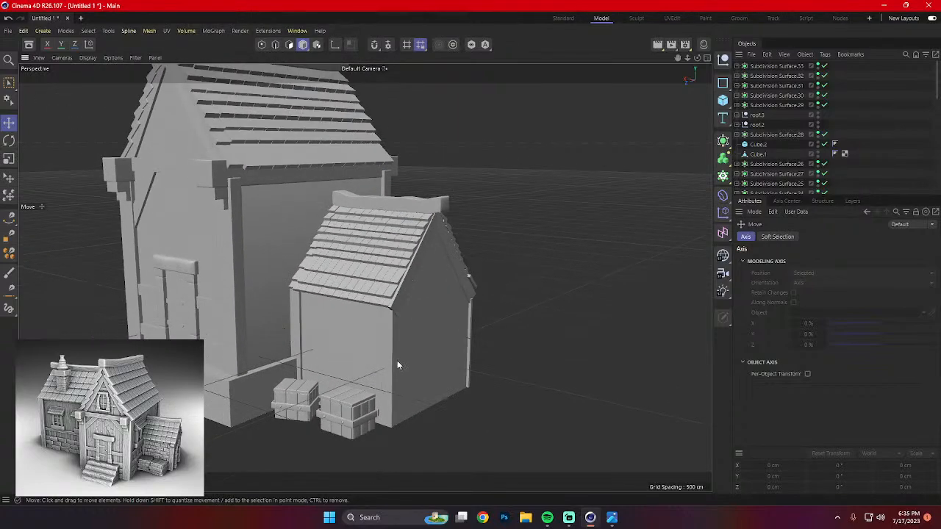
{"action": "left_click_drag", "start_coordinate": [524, 333], "coordinate": [581, 287], "text": "alt"}
Copy the house's foundation block to about Z 1596 cm in front of the door and reduce it to about 391 cm deep and 25 cm thick.
{"action": "left_click", "coordinate": [283, 364]}
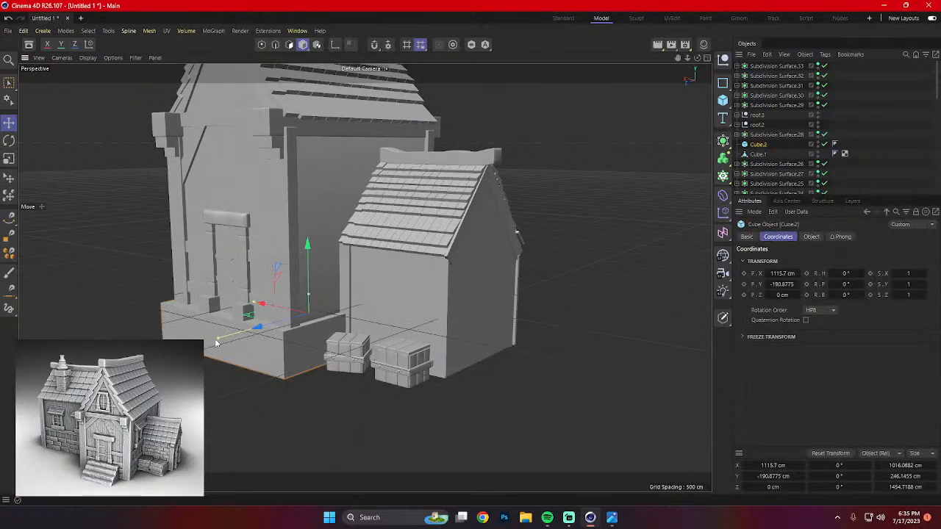
{"action": "left_click_drag", "start_coordinate": [216, 338], "coordinate": [139, 364]}
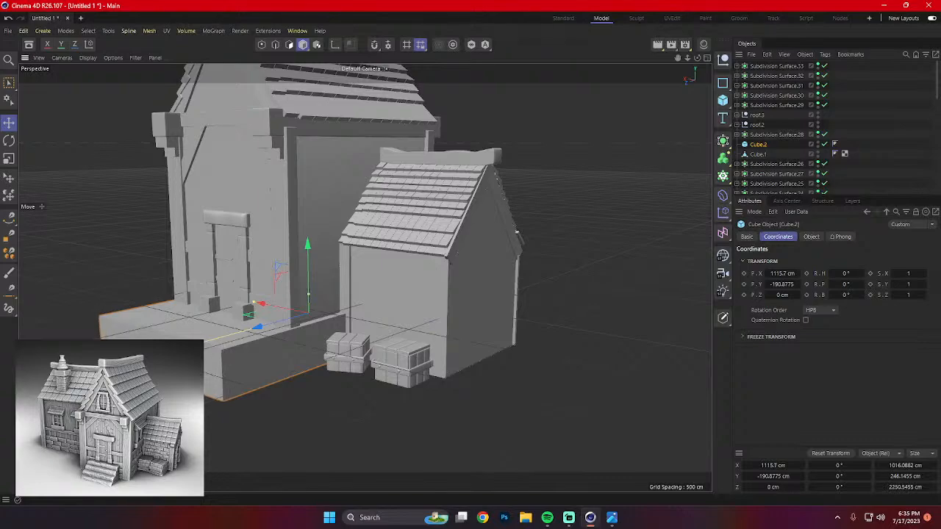
{"action": "key", "text": "ctrl+z"}
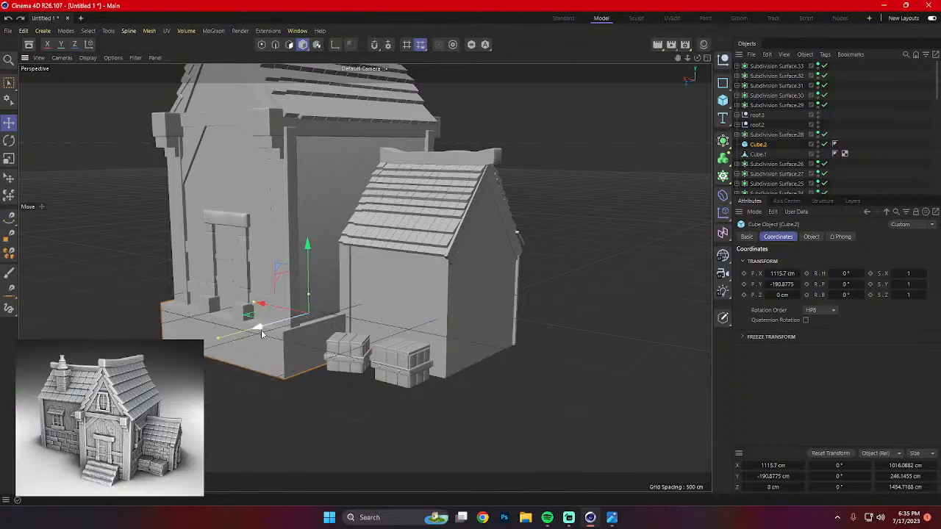
{"action": "left_click_drag", "start_coordinate": [262, 332], "coordinate": [279, 330], "text": "ctrl"}
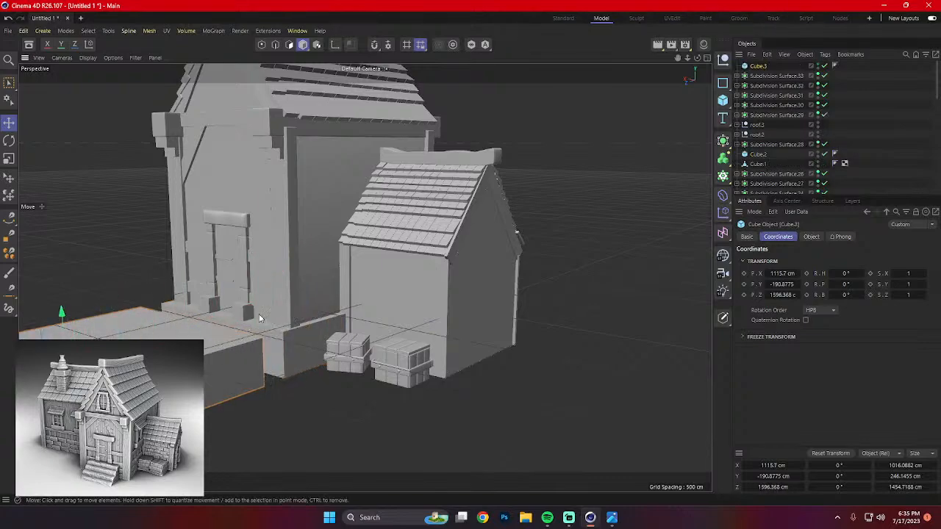
{"action": "middle_click_drag", "start_coordinate": [143, 326], "coordinate": [259, 297], "text": "alt"}
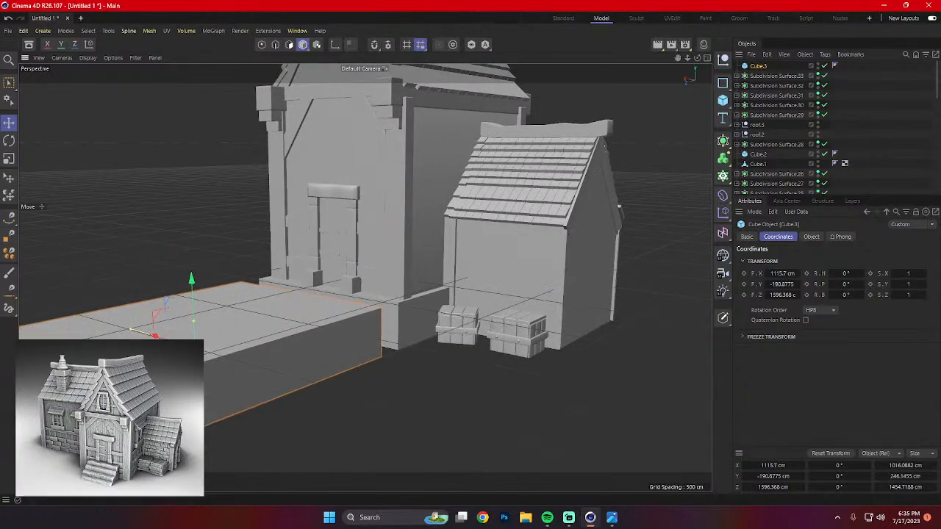
{"action": "left_click_drag", "start_coordinate": [28, 393], "coordinate": [156, 356]}
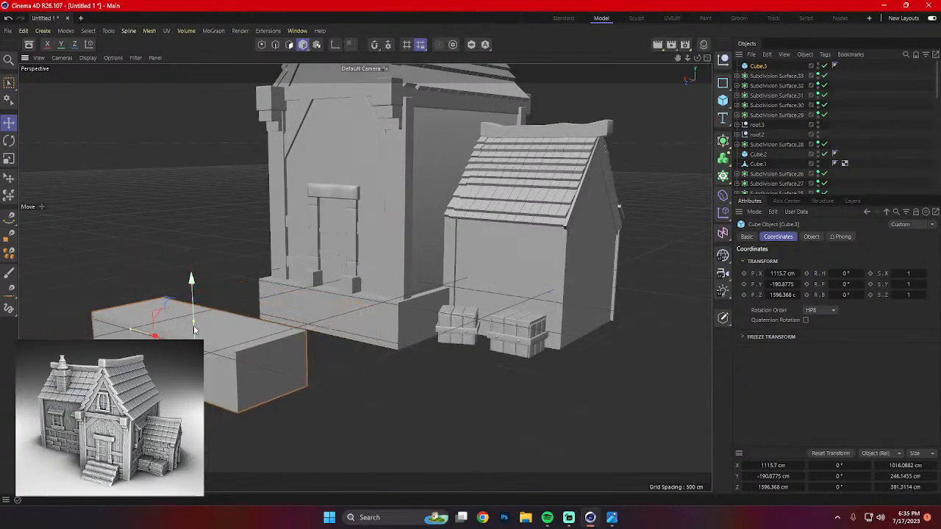
{"action": "left_click_drag", "start_coordinate": [194, 324], "coordinate": [195, 349]}
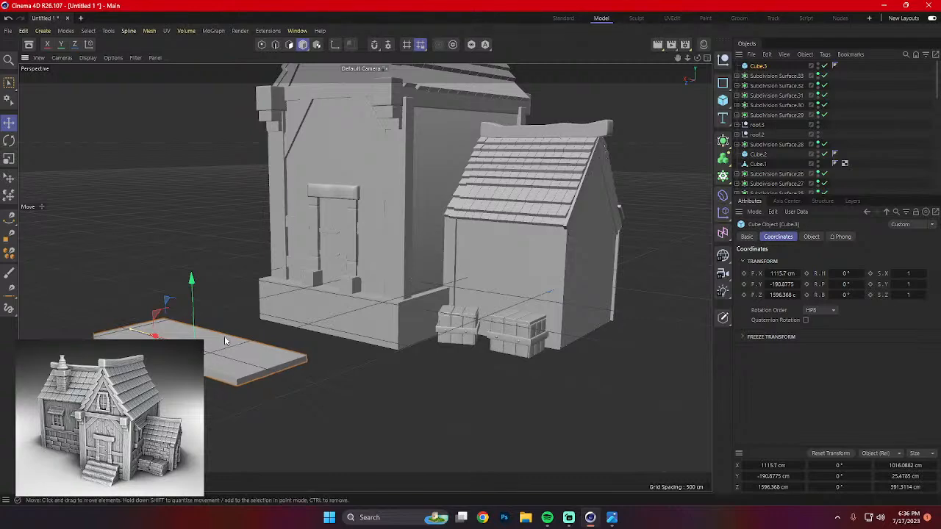
Place the slab against the foundation at about Y -283 cm and Z 1024 cm, about 603 cm deep, and save the project as house.c4d.
{"action": "left_click_drag", "start_coordinate": [222, 301], "coordinate": [250, 435]}
{"action": "left_click_drag", "start_coordinate": [250, 280], "coordinate": [466, 250]}
{"action": "key", "text": "ctrl+s"}
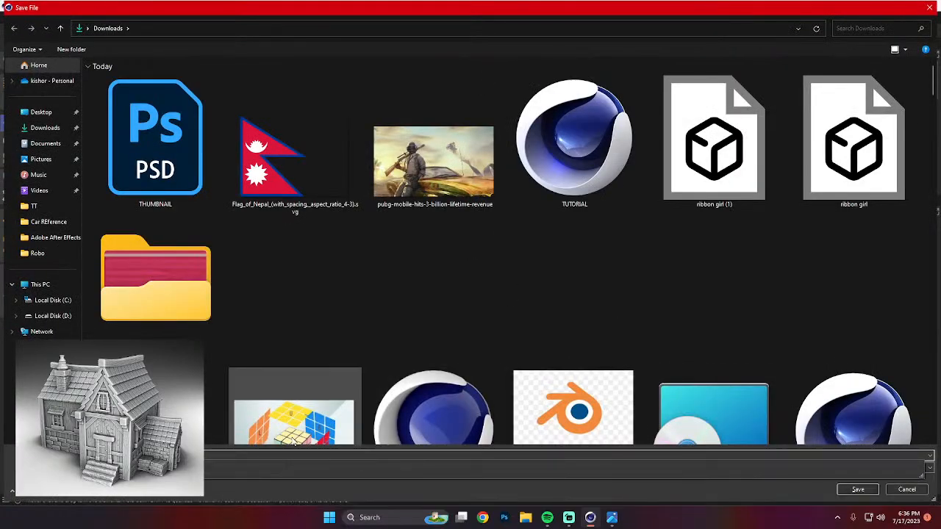
{"action": "left_click", "coordinate": [858, 489]}
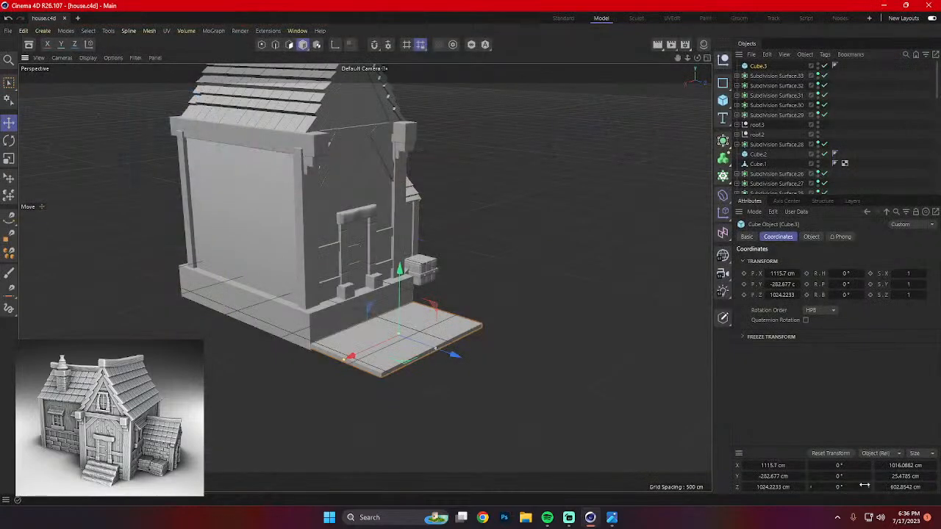
Deepen the entrance slab to about 734 cm and position it at about Y -291 cm and Z 1080 cm.
{"action": "left_click_drag", "start_coordinate": [583, 313], "coordinate": [370, 336], "text": "alt"}
{"action": "key", "text": "e"}
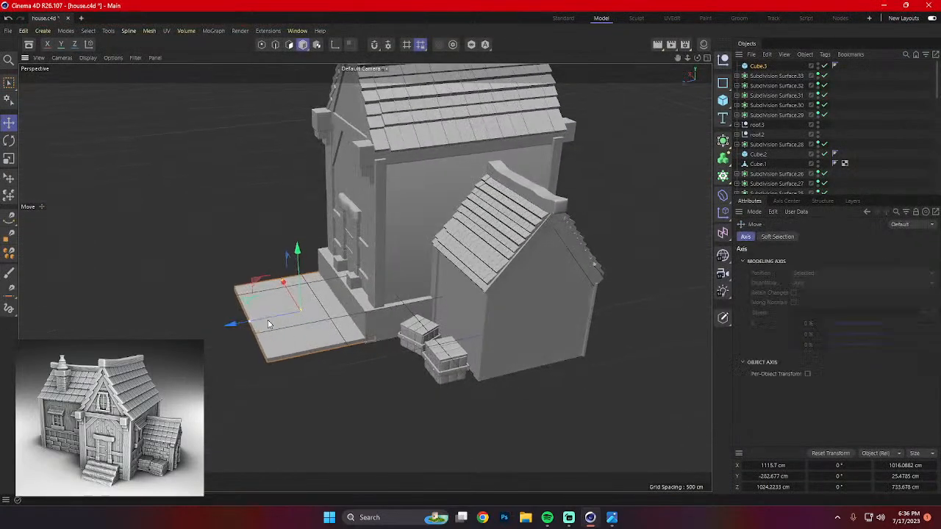
{"action": "left_click_drag", "start_coordinate": [233, 327], "coordinate": [225, 328]}
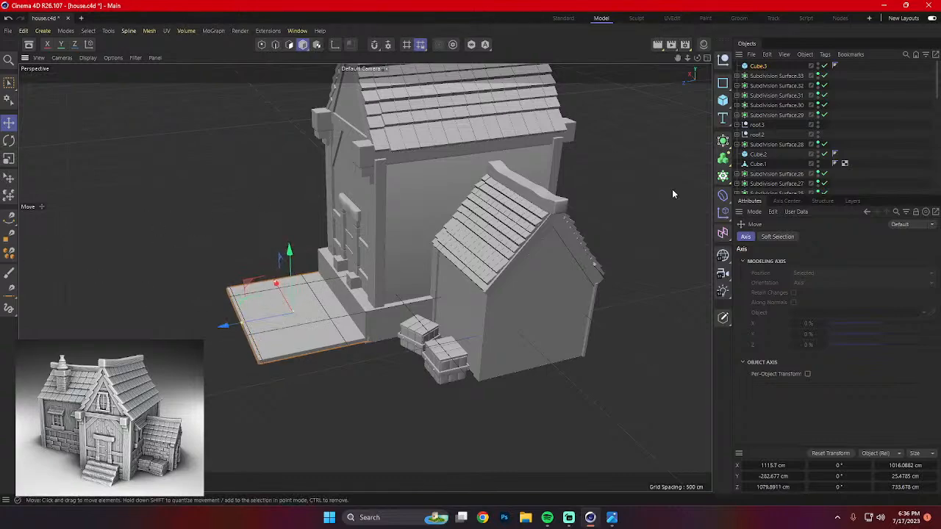
{"action": "left_click_drag", "start_coordinate": [287, 251], "coordinate": [290, 253]}
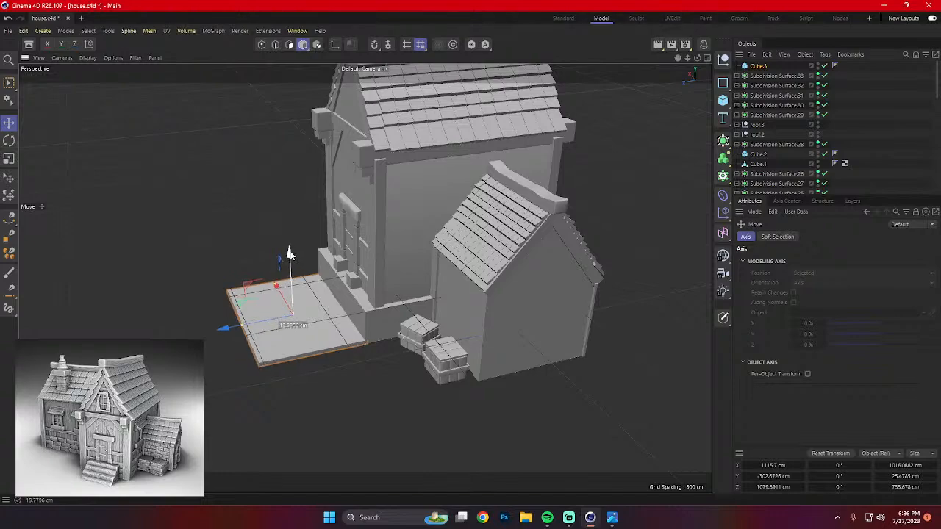
{"action": "left_click_drag", "start_coordinate": [290, 254], "coordinate": [290, 252]}
{"action": "scroll", "coordinate": [296, 270], "scroll_direction": "up", "scroll_amount": 1}
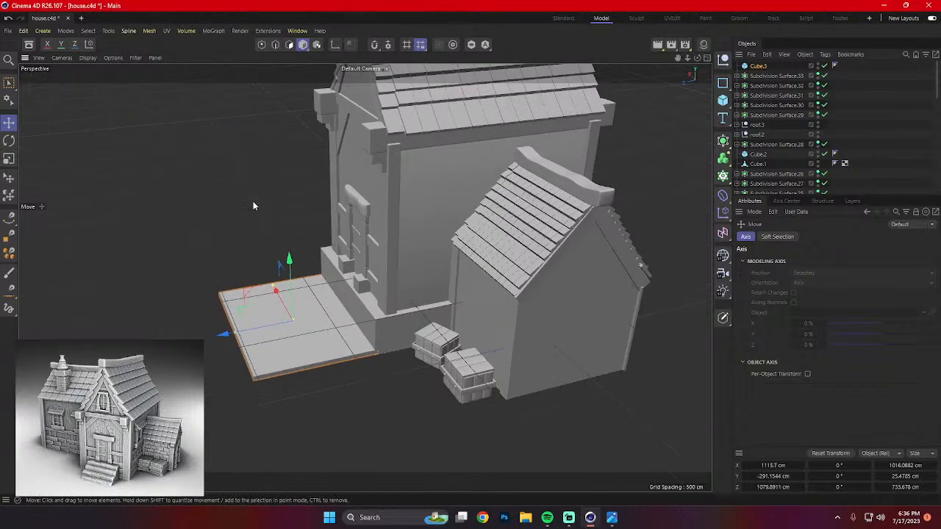
Make the entrance slab editable and add three loop cuts parallel to the house front, at about 72%, 21% and 77% offset.
{"action": "left_click", "coordinate": [275, 46]}
{"action": "left_click_drag", "start_coordinate": [254, 219], "coordinate": [205, 208], "text": "alt"}
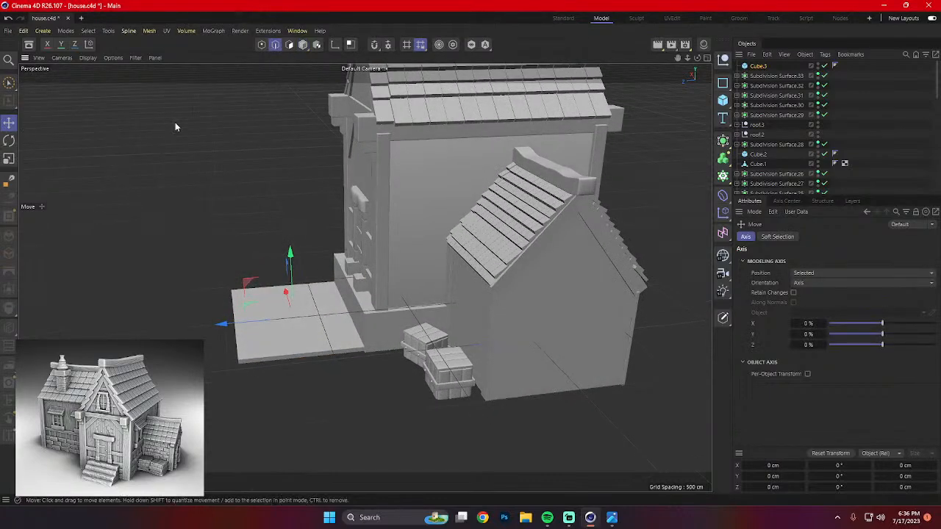
{"action": "left_click", "coordinate": [257, 330]}
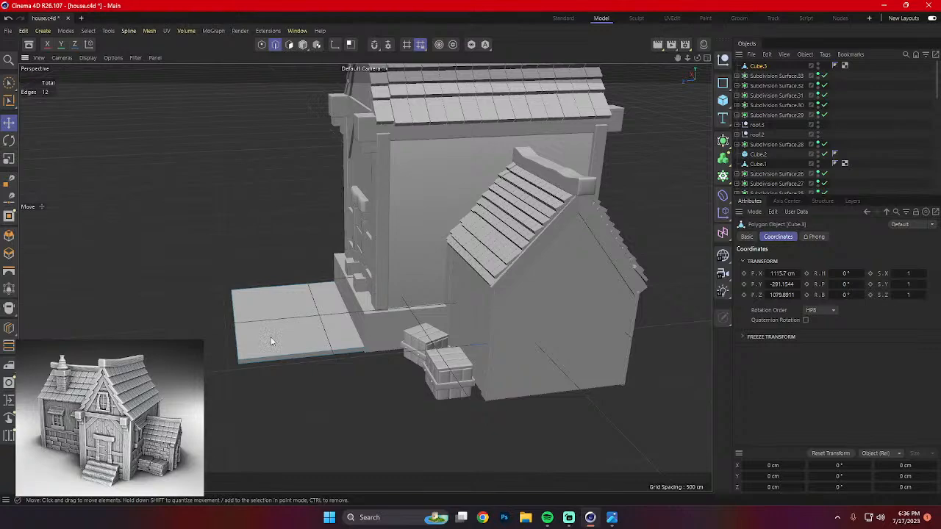
{"action": "right_click", "coordinate": [209, 247]}
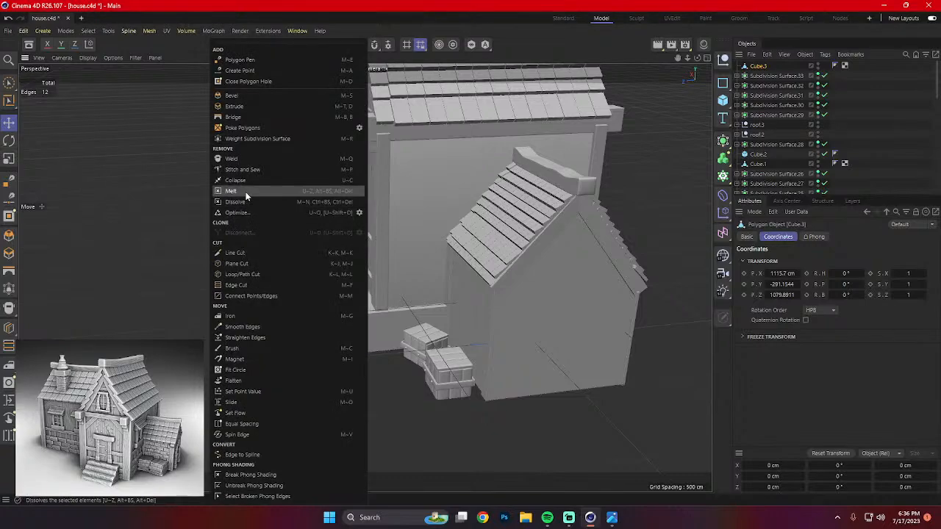
{"action": "left_click", "coordinate": [236, 285]}
{"action": "right_click", "coordinate": [229, 250]}
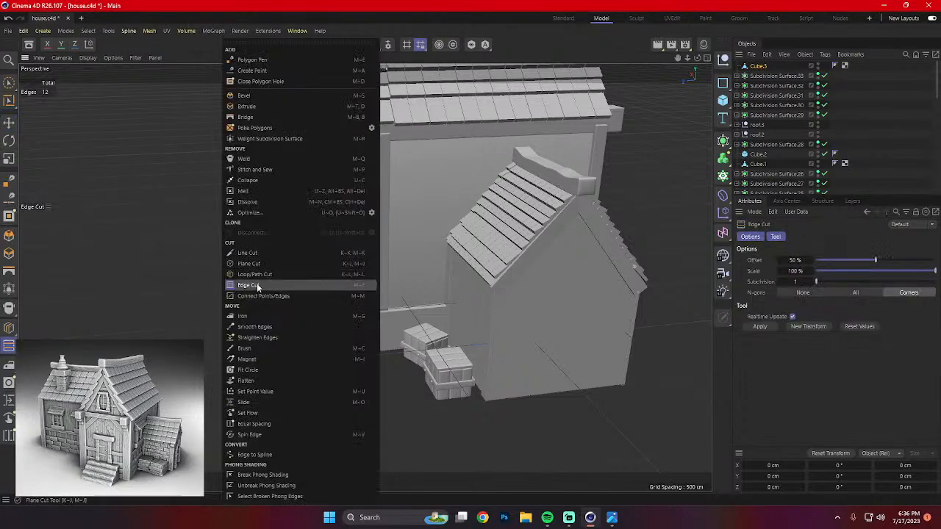
{"action": "left_click", "coordinate": [304, 271]}
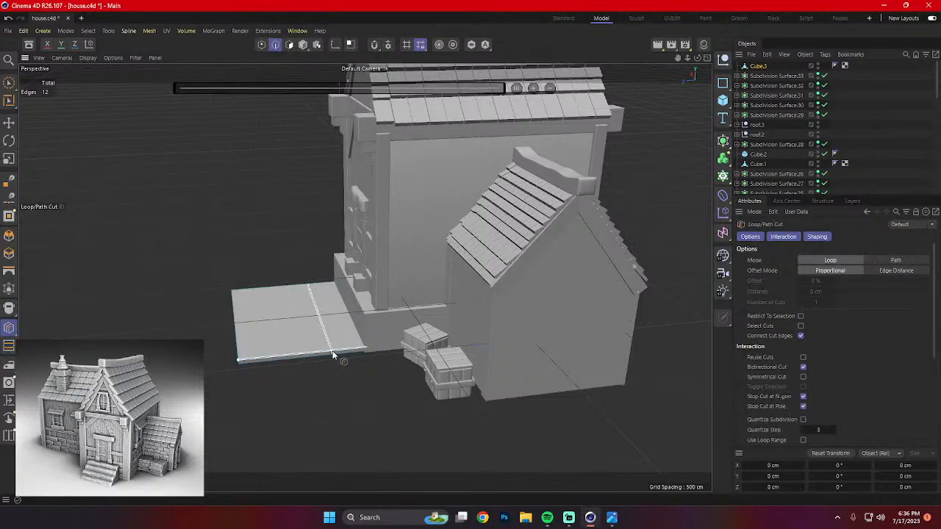
{"action": "left_click", "coordinate": [298, 362]}
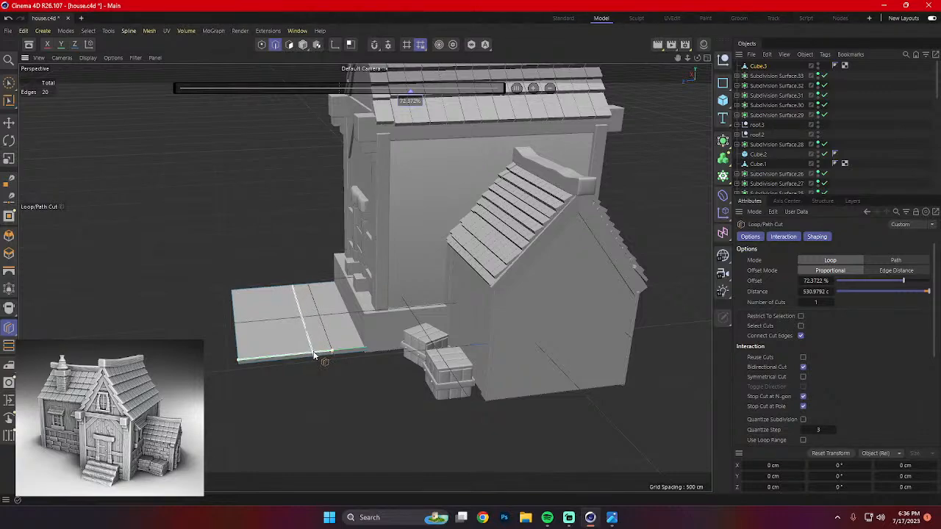
{"action": "left_click", "coordinate": [310, 357]}
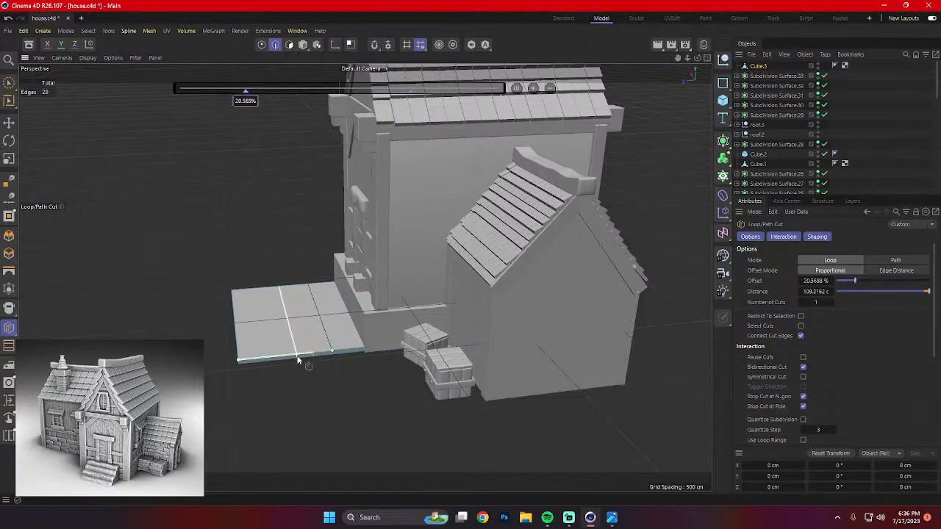
{"action": "left_click", "coordinate": [297, 357]}
{"action": "left_click_drag", "start_coordinate": [336, 394], "coordinate": [360, 371], "text": "alt"}
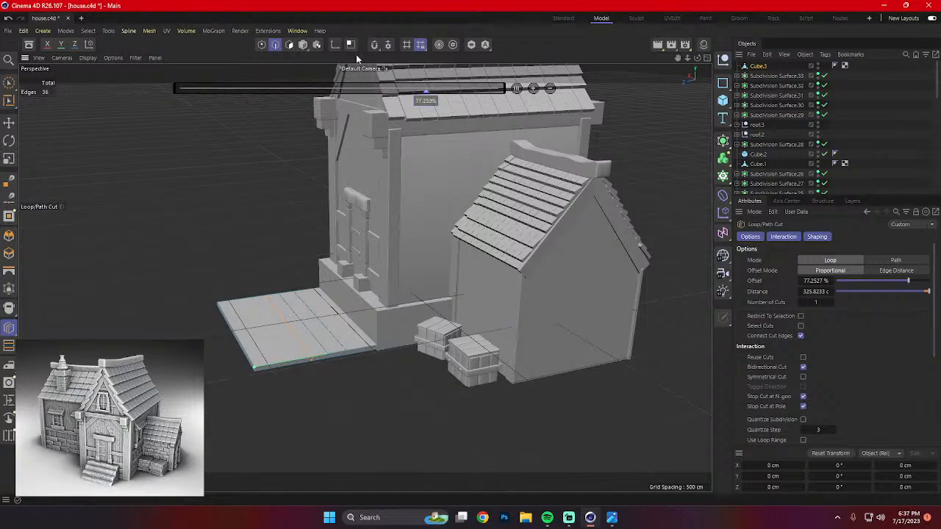
Extrude the slab's top strip nearest the door upward by about 210 cm as the highest step.
{"action": "left_click", "coordinate": [289, 44]}
{"action": "left_click_drag", "start_coordinate": [314, 262], "coordinate": [237, 269], "text": "alt"}
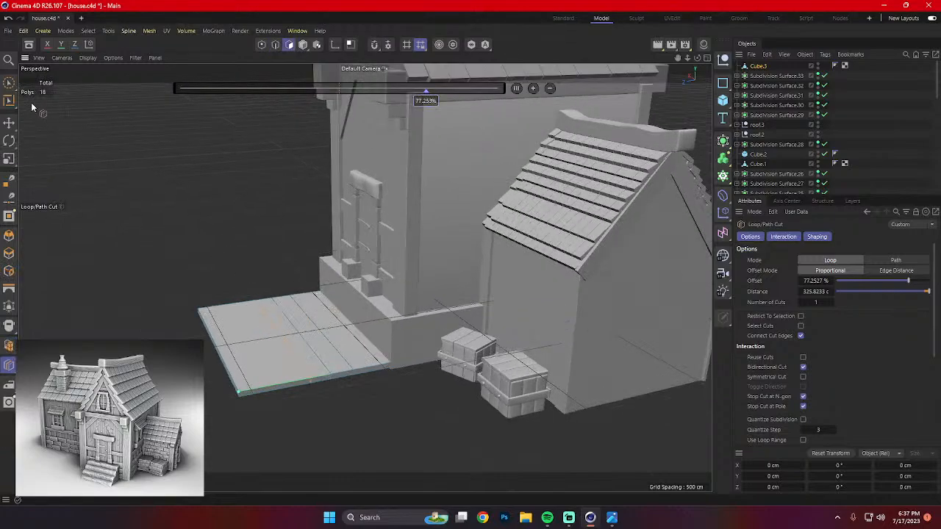
{"action": "left_click", "coordinate": [9, 83]}
{"action": "left_click", "coordinate": [358, 355]}
{"action": "left_click_drag", "start_coordinate": [348, 369], "coordinate": [362, 241], "text": "alt"}
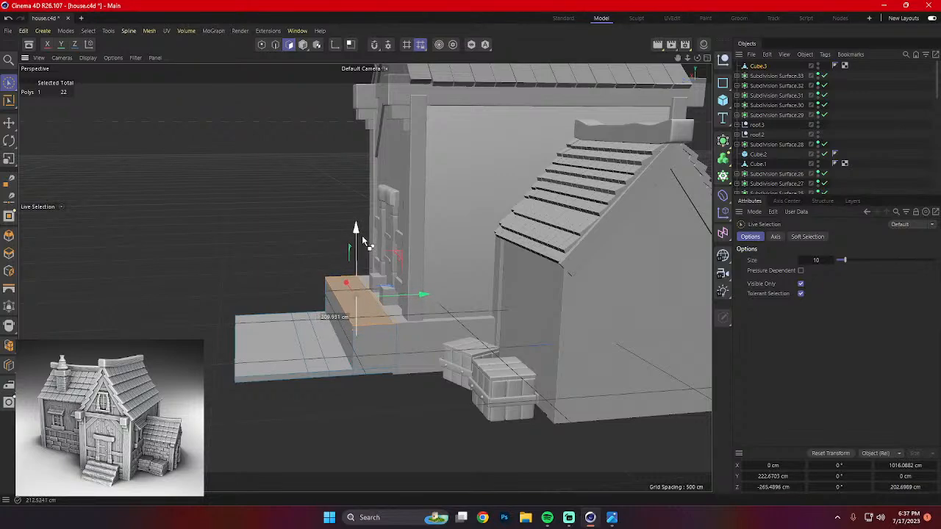
Extrude the next two strips upward as progressively lower steps, raising the outer one by about 73 cm.
{"action": "left_click", "coordinate": [332, 356]}
{"action": "left_click_drag", "start_coordinate": [326, 279], "coordinate": [328, 255], "text": "ctrl"}
{"action": "left_click", "coordinate": [311, 363]}
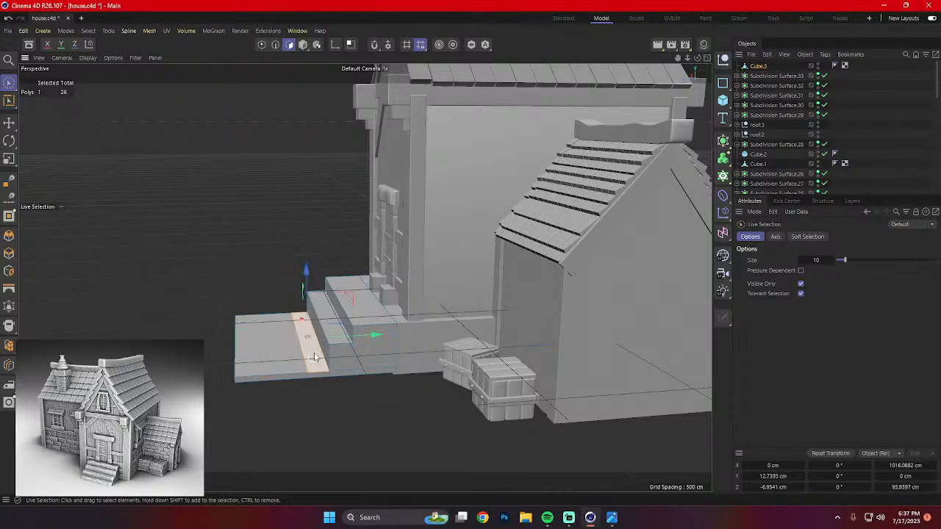
{"action": "left_click_drag", "start_coordinate": [310, 285], "coordinate": [309, 269], "text": "ctrl"}
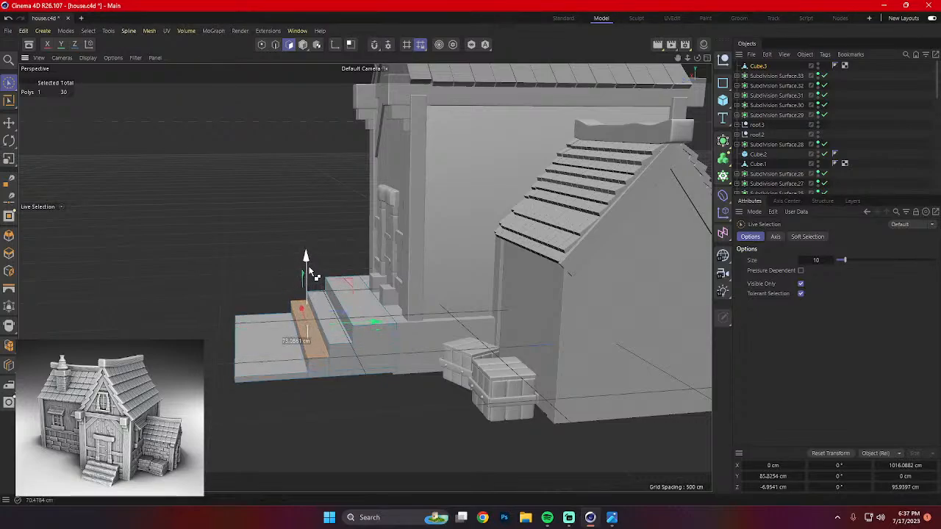
Select the four polygons on the underside of the steps and lower them to about Y -25 cm.
{"action": "left_click", "coordinate": [205, 397]}
{"action": "left_click_drag", "start_coordinate": [208, 396], "coordinate": [319, 376], "text": "alt"}
{"action": "scroll", "coordinate": [360, 379], "scroll_direction": "down", "scroll_amount": 4}
{"action": "left_click_drag", "start_coordinate": [422, 389], "coordinate": [445, 257], "text": "alt"}
{"action": "left_click", "coordinate": [307, 365]}
{"action": "left_click", "coordinate": [307, 364], "text": "shift"}
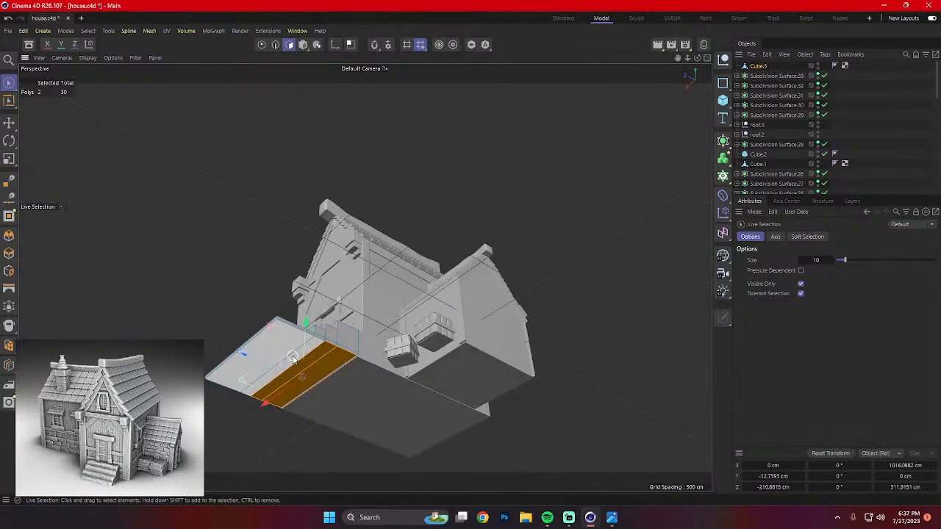
{"action": "left_click", "coordinate": [291, 356], "text": "shift"}
{"action": "left_click", "coordinate": [303, 358], "text": "shift"}
{"action": "left_click_drag", "start_coordinate": [285, 316], "coordinate": [285, 319]}
{"action": "left_click_drag", "start_coordinate": [295, 381], "coordinate": [245, 424], "text": "alt"}
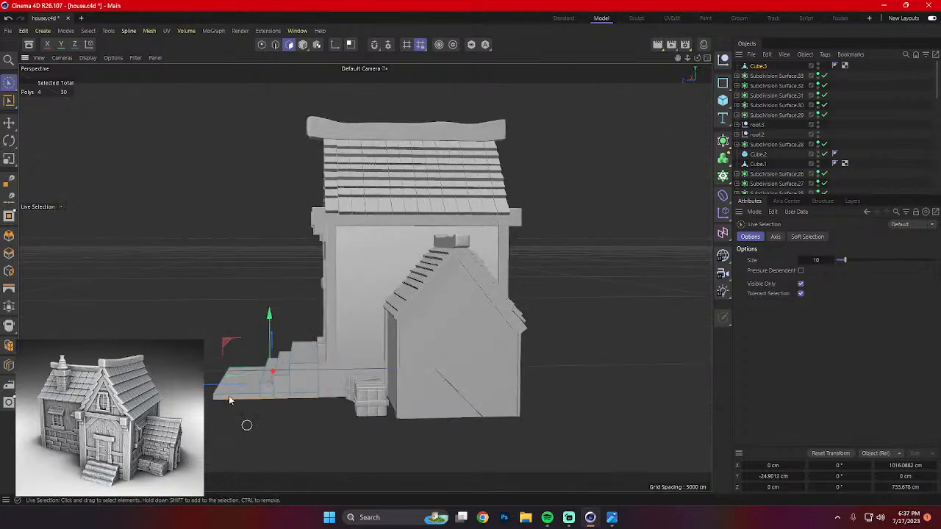
{"action": "left_click", "coordinate": [246, 424]}
Compare the entrance steps and house proportions with the reference image house-3d-model-stl.jpg, and close the image.
{"action": "scroll", "coordinate": [220, 320], "scroll_direction": "down", "scroll_amount": 2}
{"action": "left_click_drag", "start_coordinate": [228, 326], "coordinate": [367, 347], "text": "alt"}
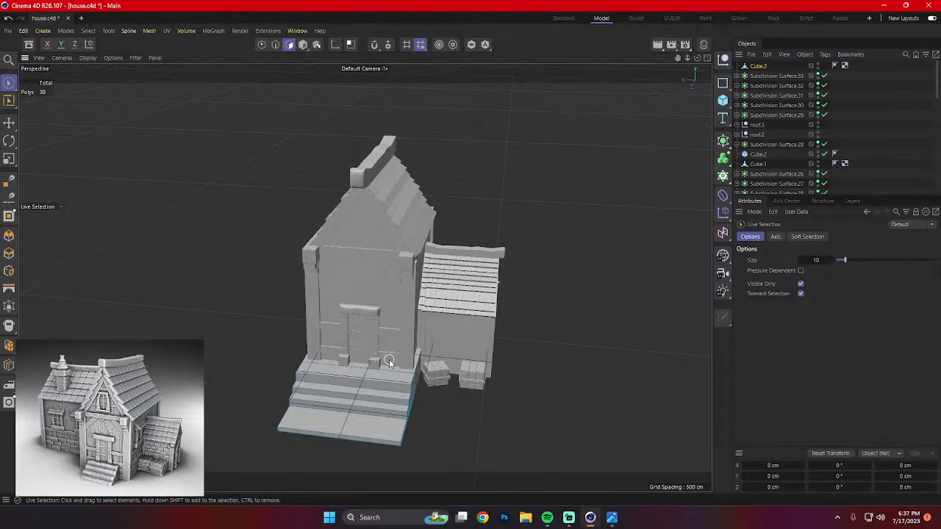
{"action": "left_click_drag", "start_coordinate": [535, 378], "coordinate": [529, 354], "text": "alt"}
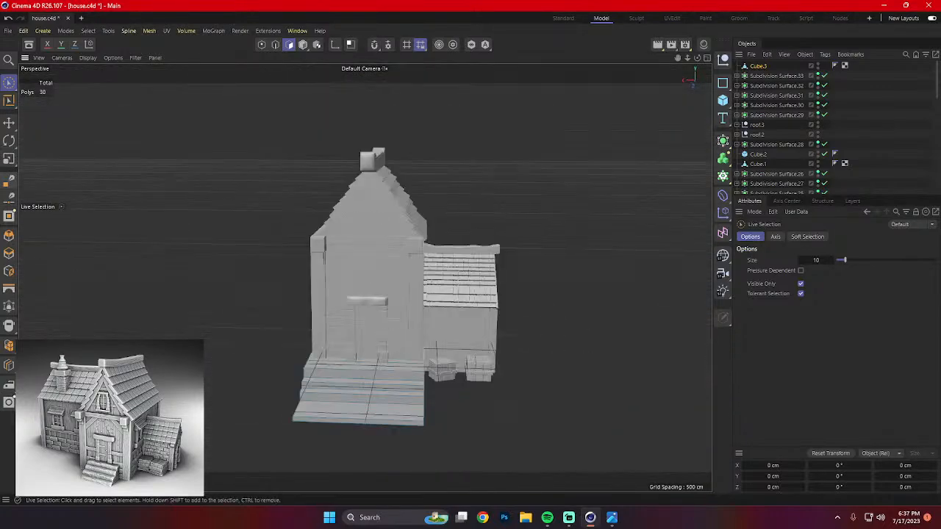
{"action": "left_click_drag", "start_coordinate": [0, 130], "coordinate": [864, 60]}
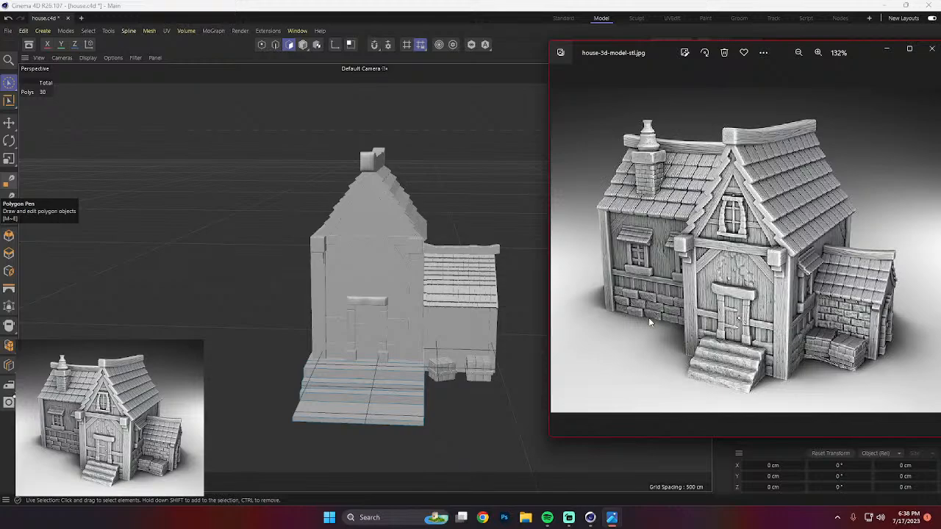
{"action": "left_click_drag", "start_coordinate": [526, 315], "coordinate": [419, 316], "text": "alt"}
{"action": "left_click", "coordinate": [615, 522]}
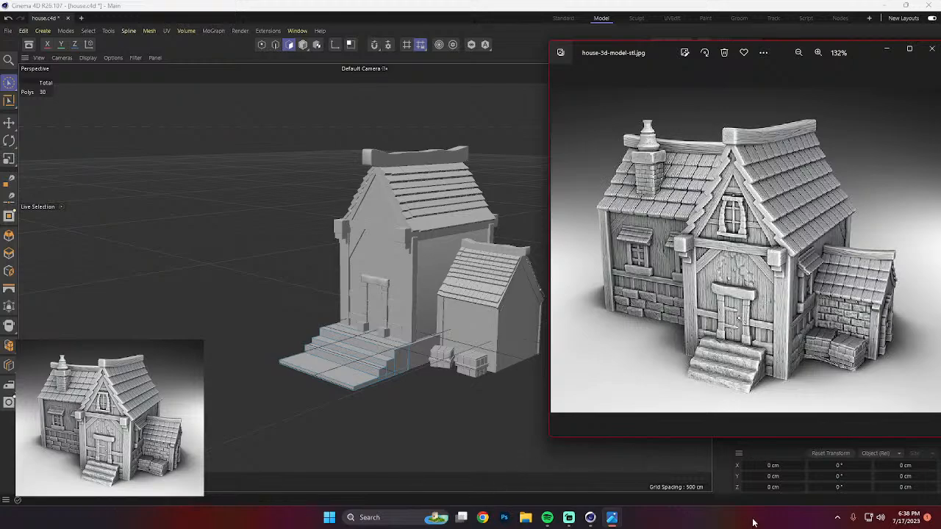
{"action": "left_click_drag", "start_coordinate": [659, 57], "coordinate": [404, 103]}
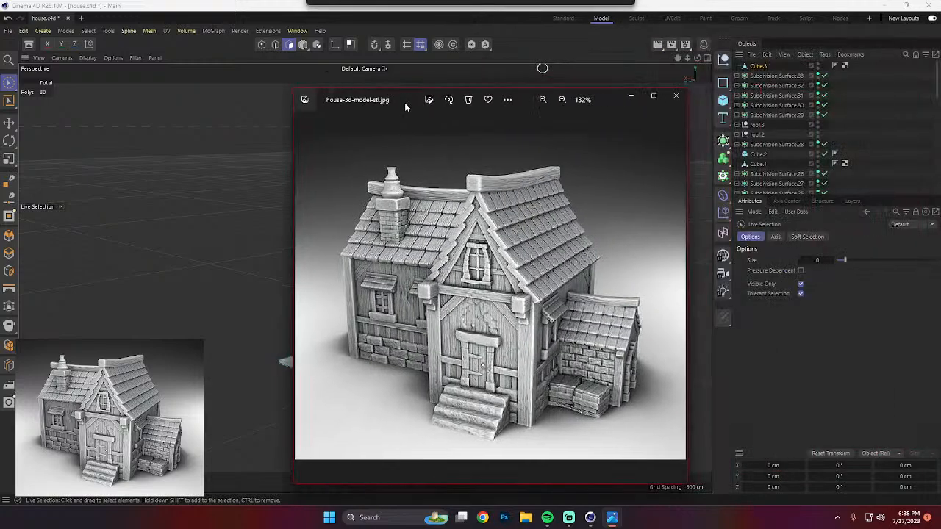
{"action": "left_click", "coordinate": [666, 100]}
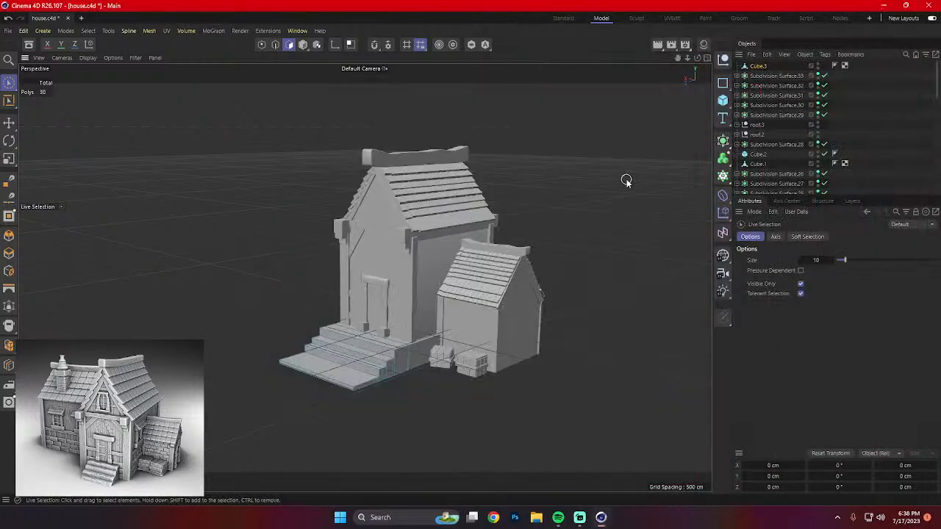